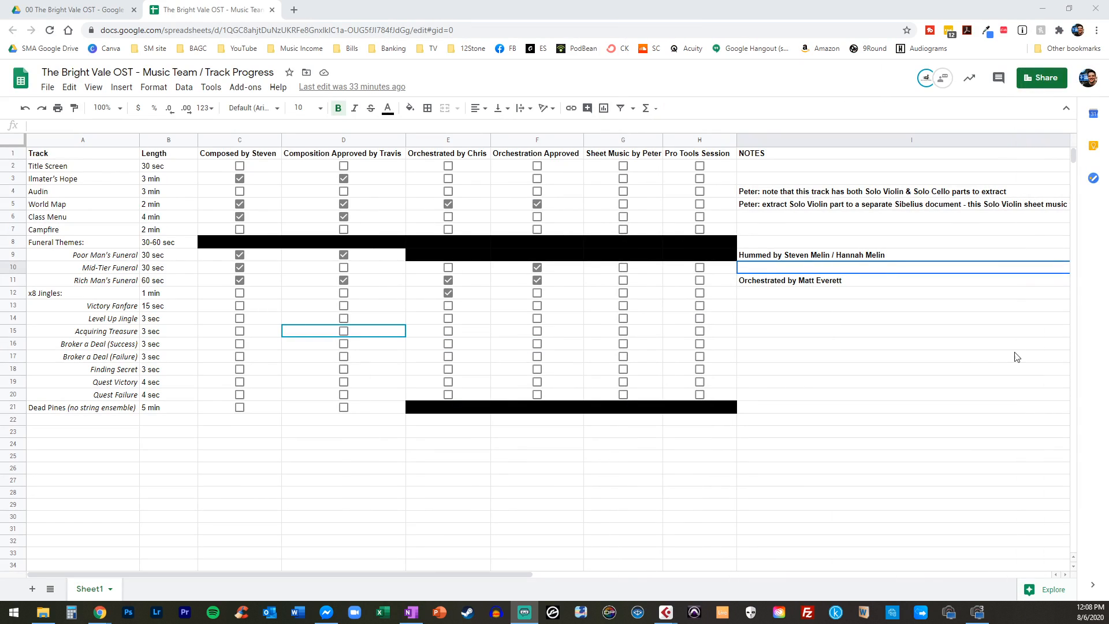
Review the composition, composition approval, orchestration and orchestration approval columns of the track progress sheet
left_click(968, 356)
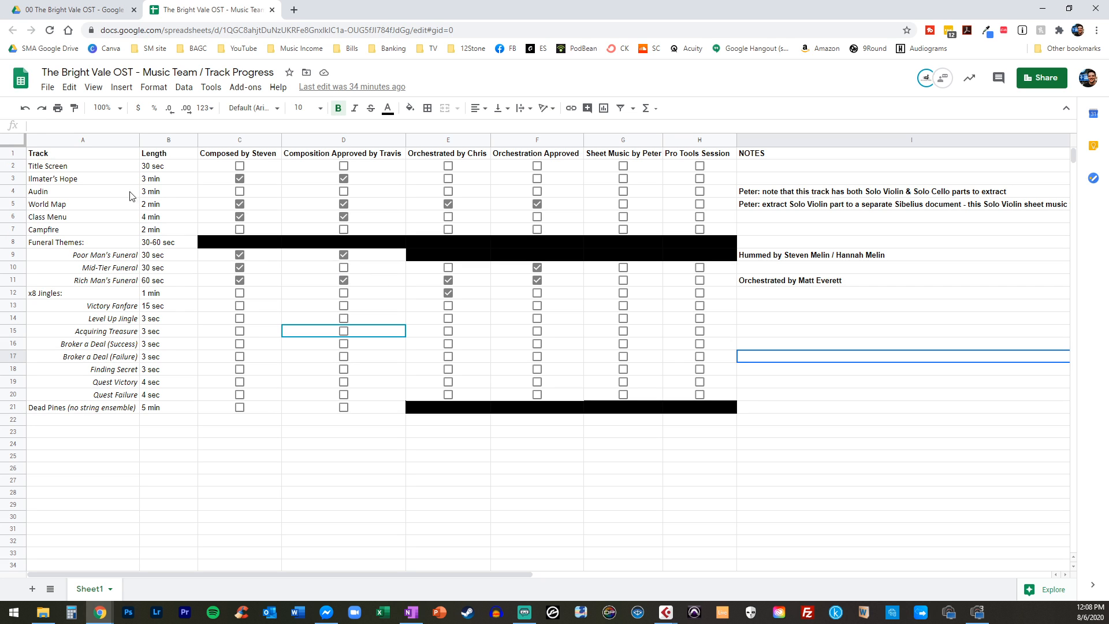
left_click(252, 157)
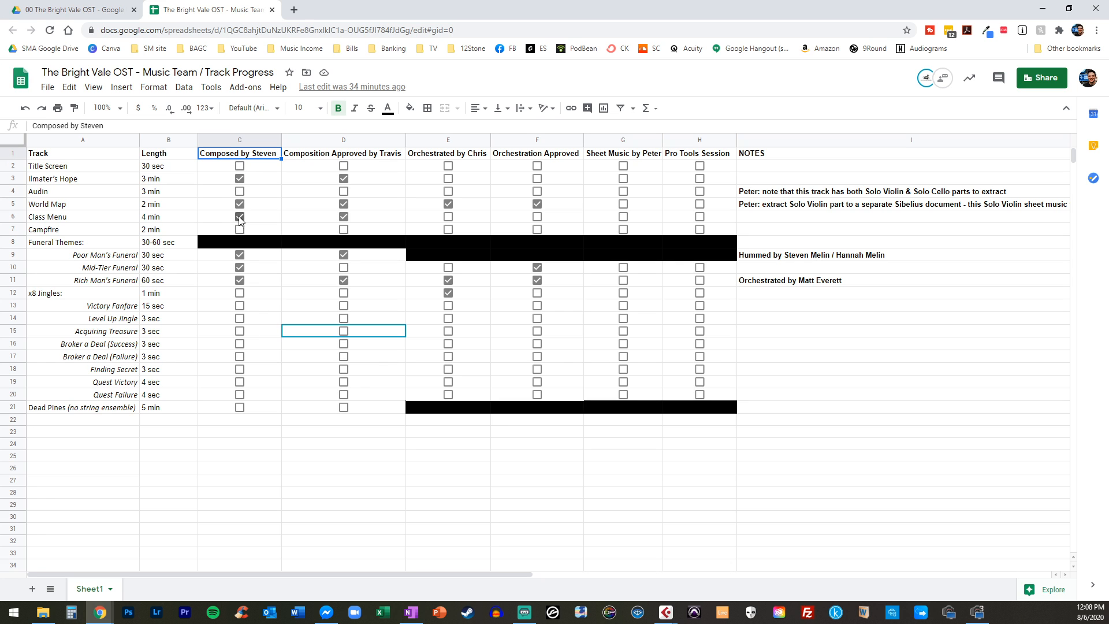
left_click(302, 158)
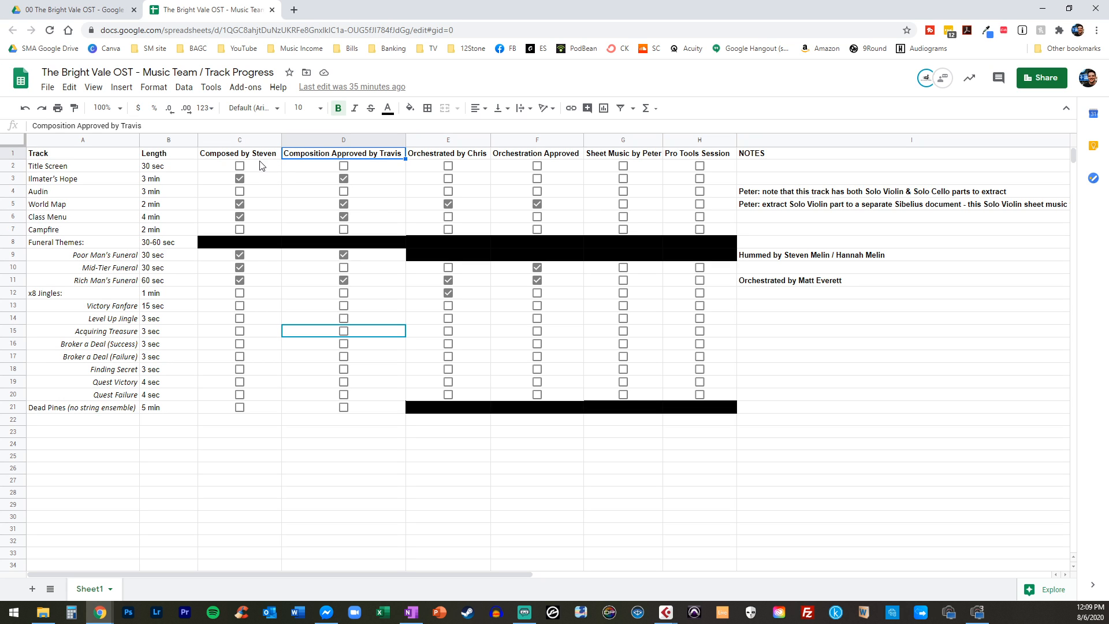
left_click(431, 157)
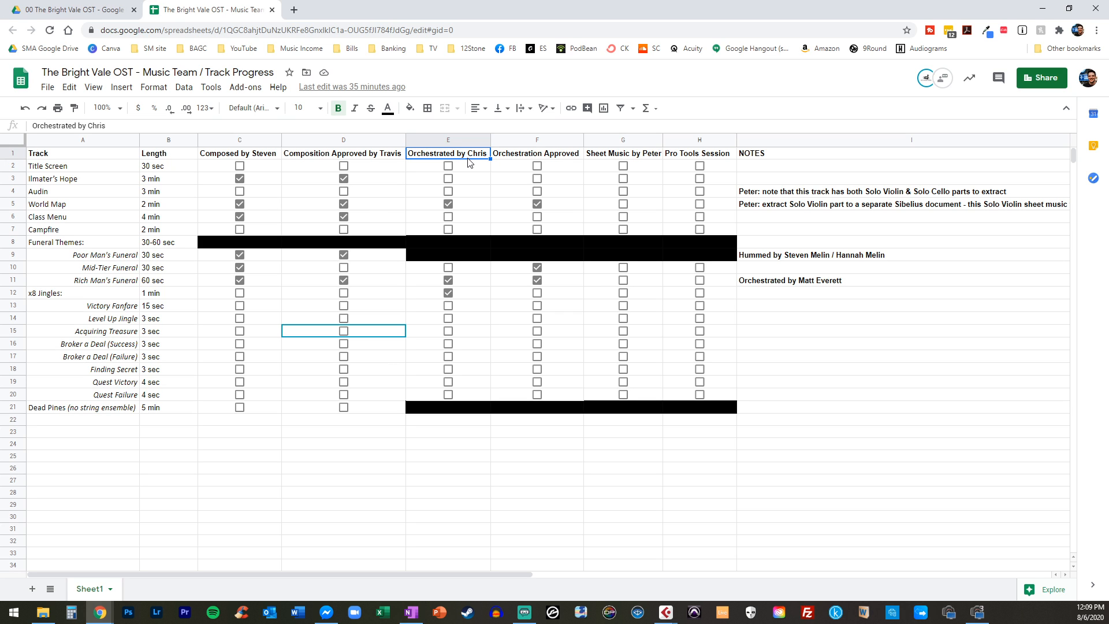
left_click(525, 160)
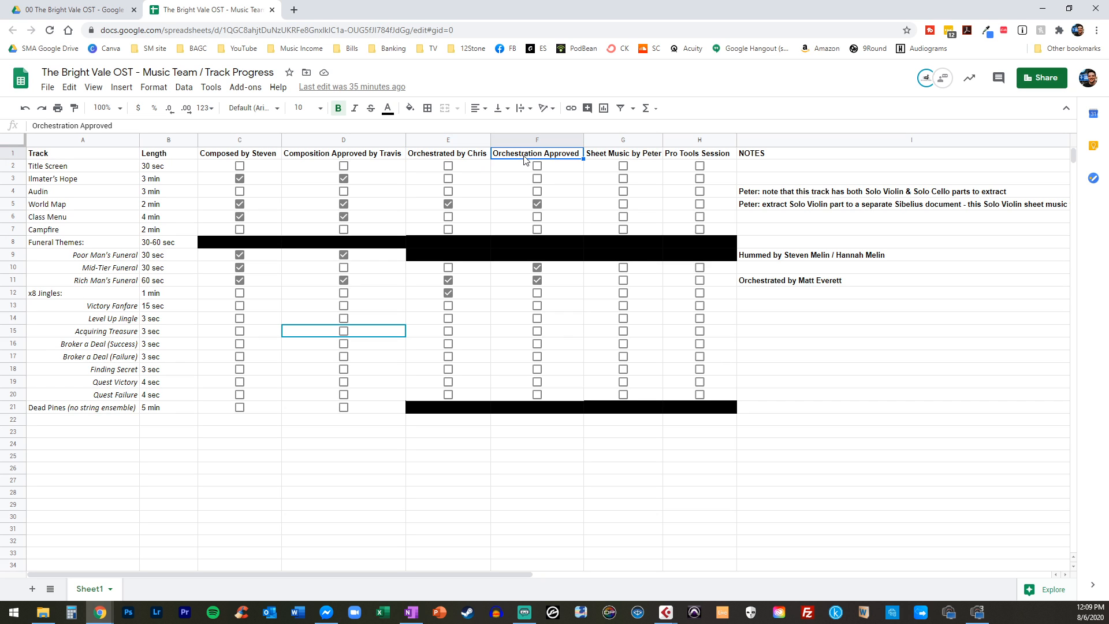
left_click(479, 160)
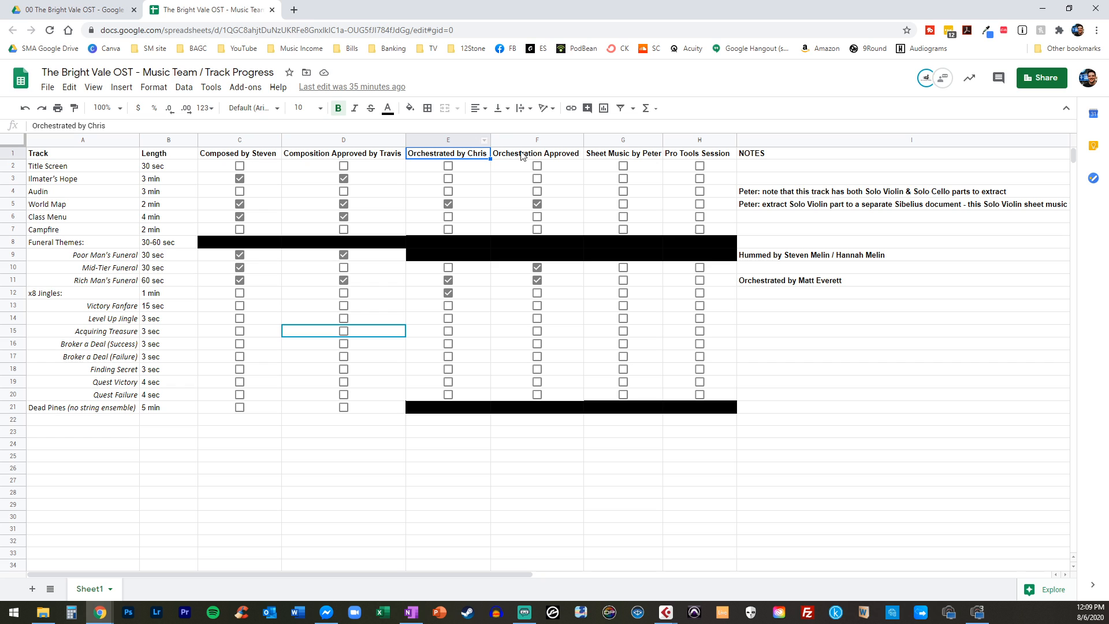
Read the orchestration credit in the NOTES column for the Rich Man's Funeral track
left_click(838, 278)
left_click(834, 299)
left_click(827, 277)
left_click(823, 292)
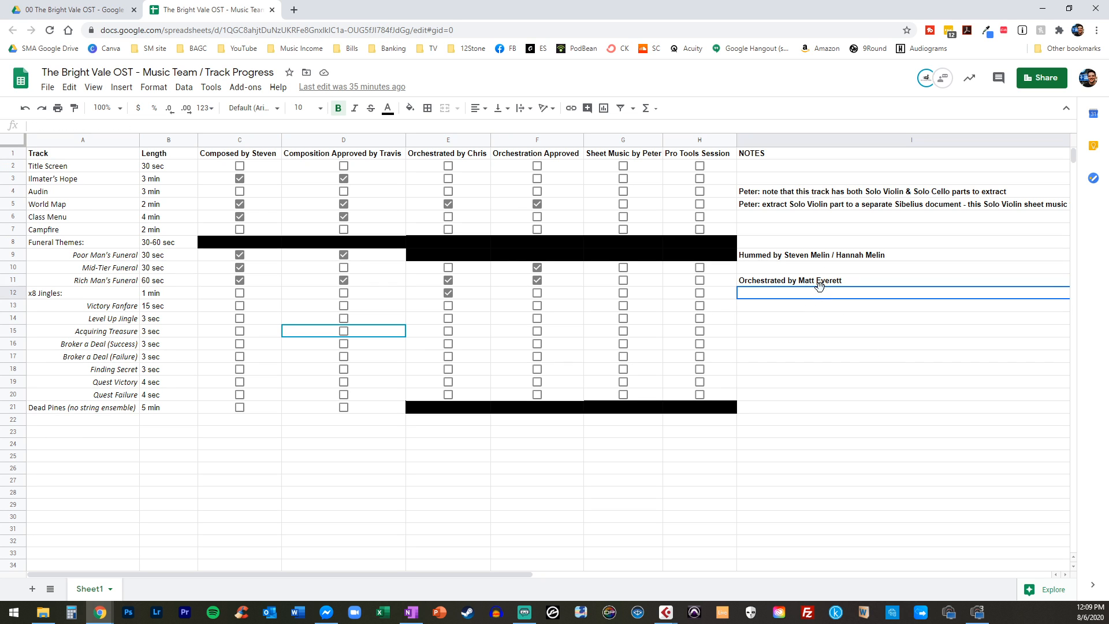
left_click(774, 283)
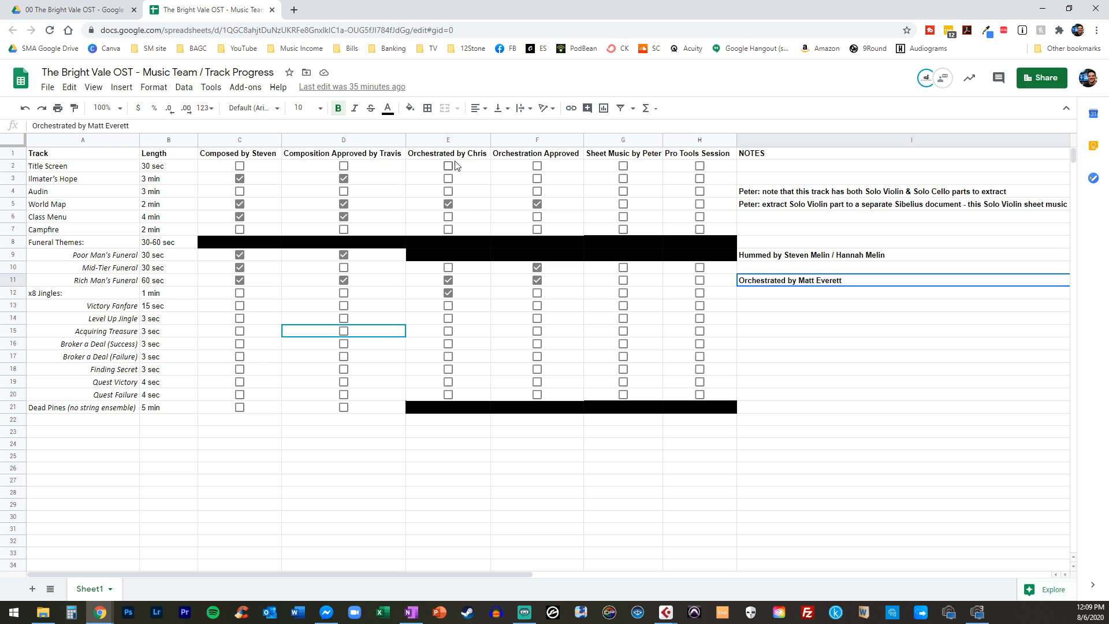
Review the orchestration, Orchestration Approved, sheet music and Pro Tools Session column headings in turn
left_click(487, 155)
left_click(537, 153)
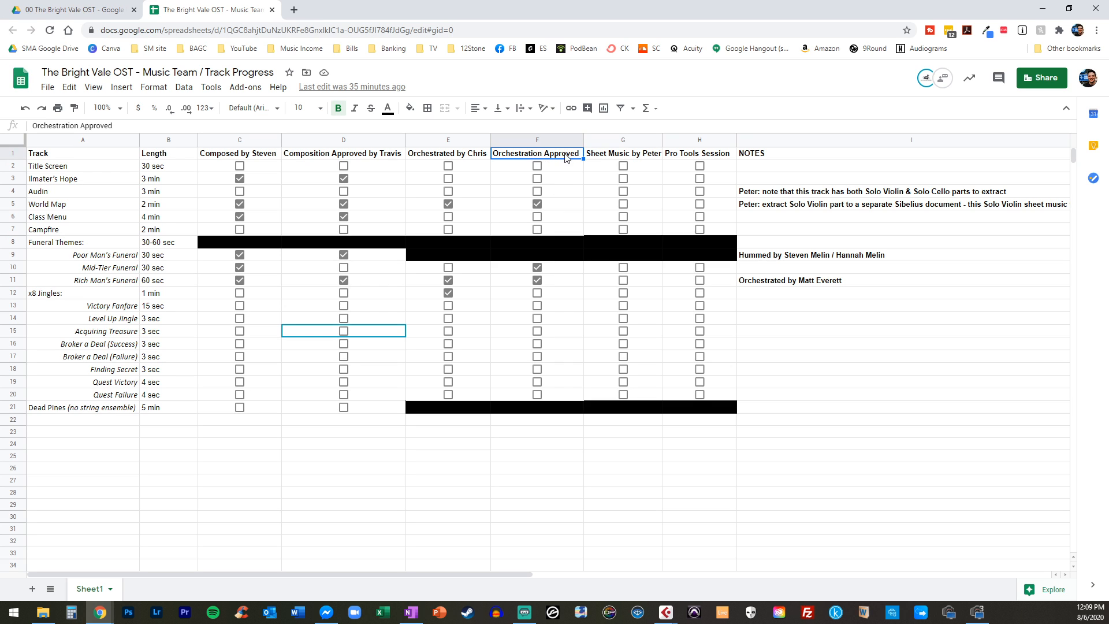
left_click(617, 157)
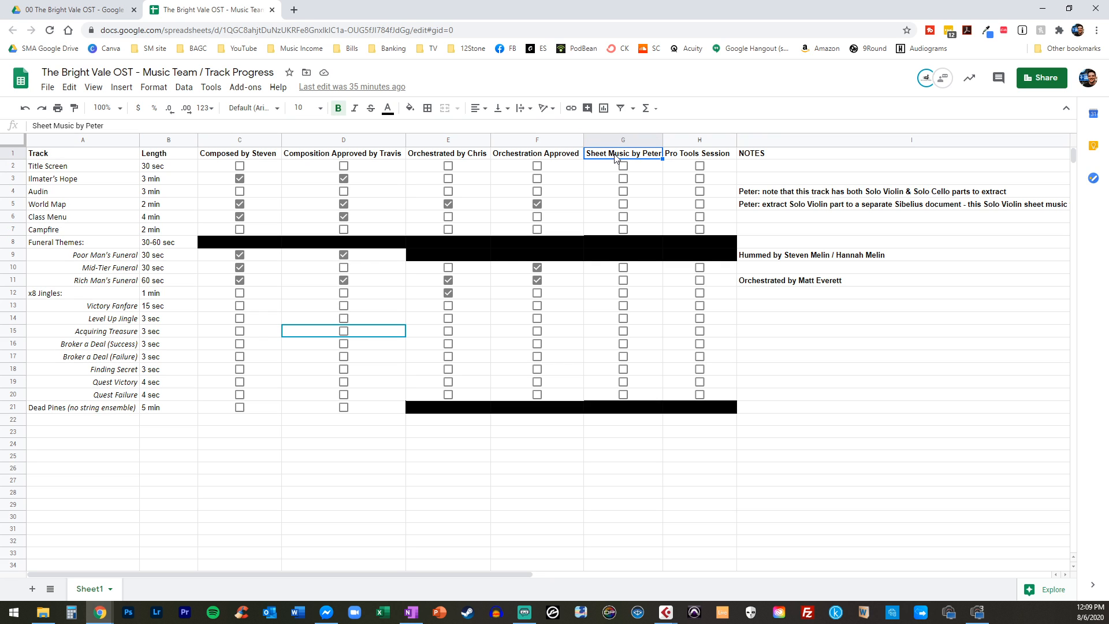
left_click(704, 153)
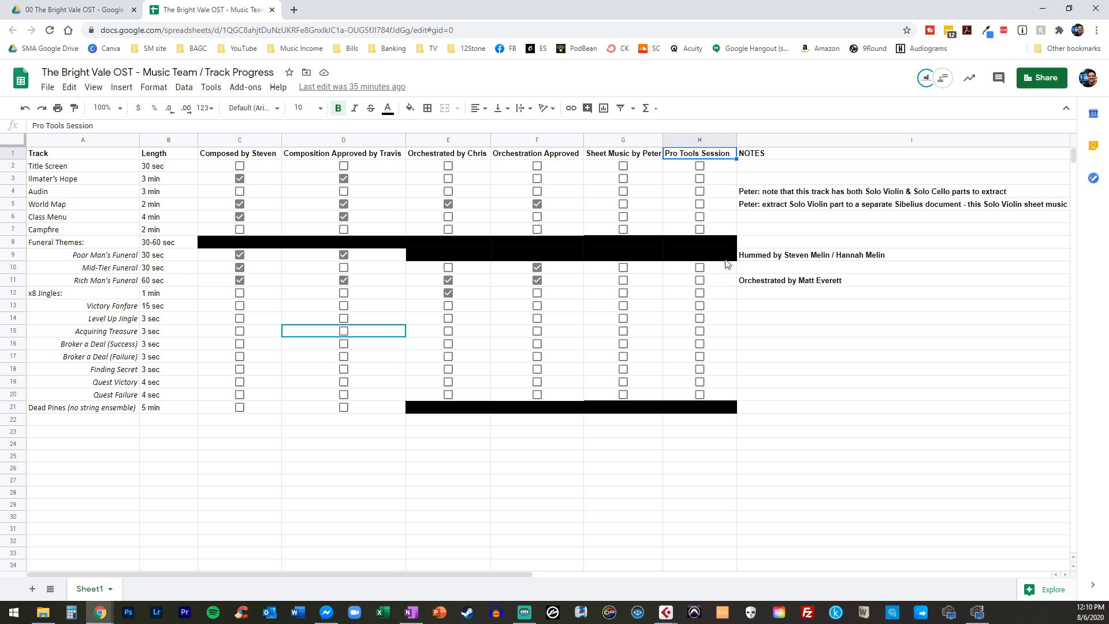
Examine the Poor Man's Funeral row, including its approval status, humming note and blacked-out cells
left_click(592, 234)
left_click(319, 256)
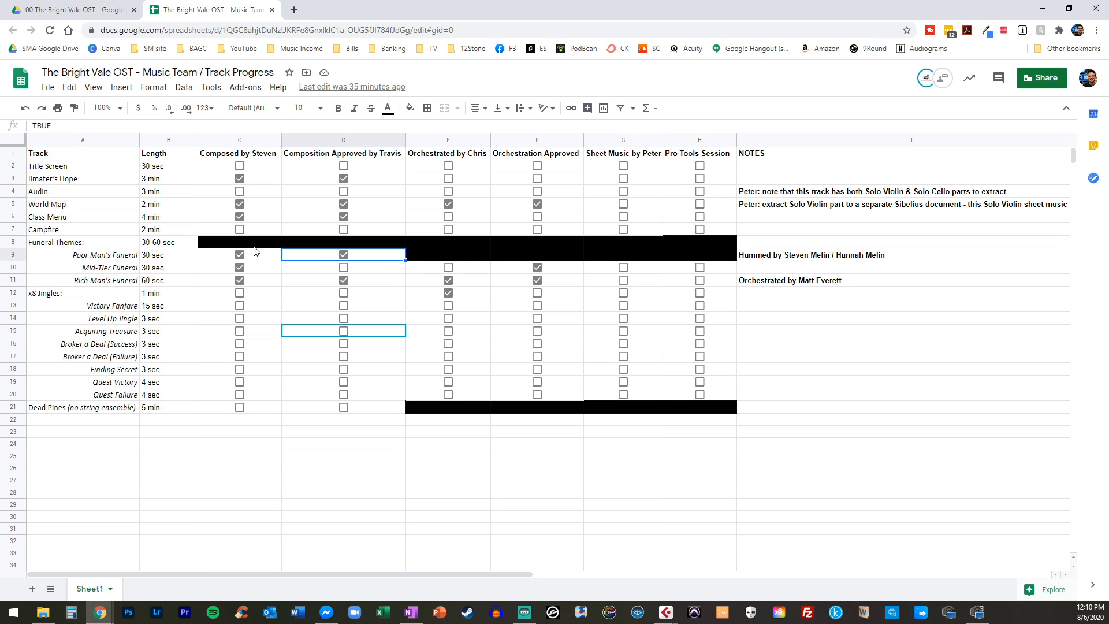
left_click(785, 255)
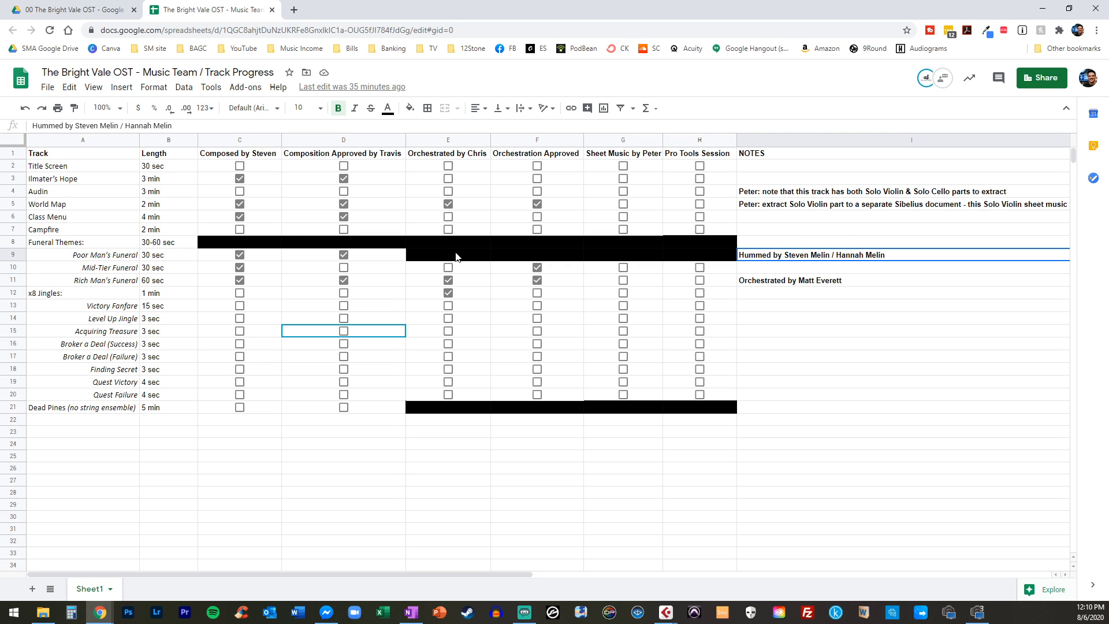
left_click(436, 257)
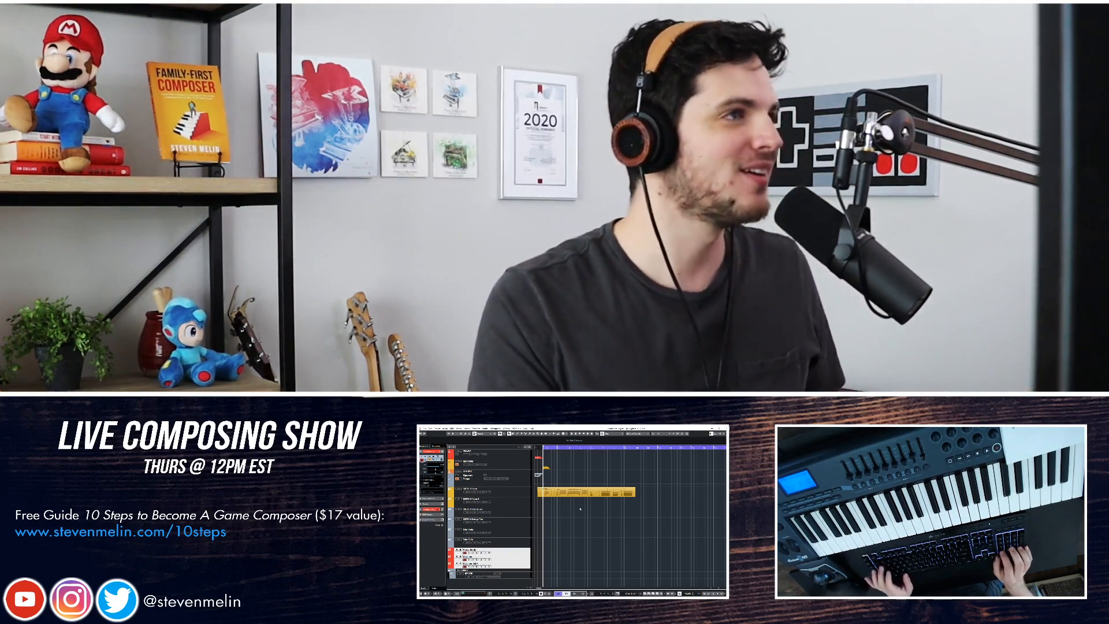
Switch to the file explorer window and move it over to the other monitor, clear of the Cubase project
key("alt+Tab")
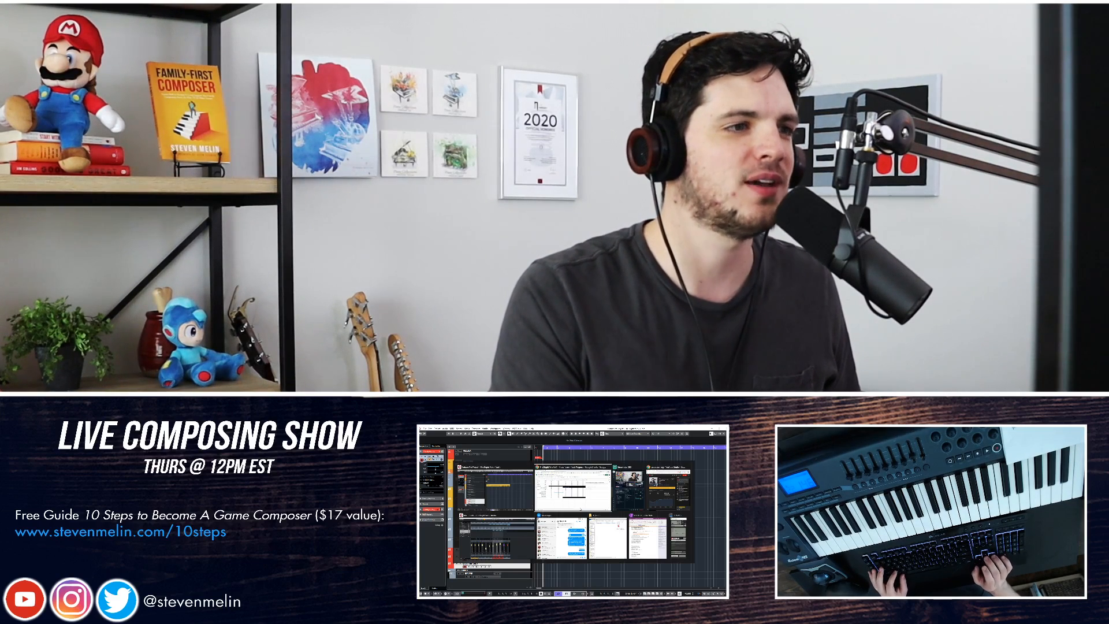
key("Down")
key("Right")
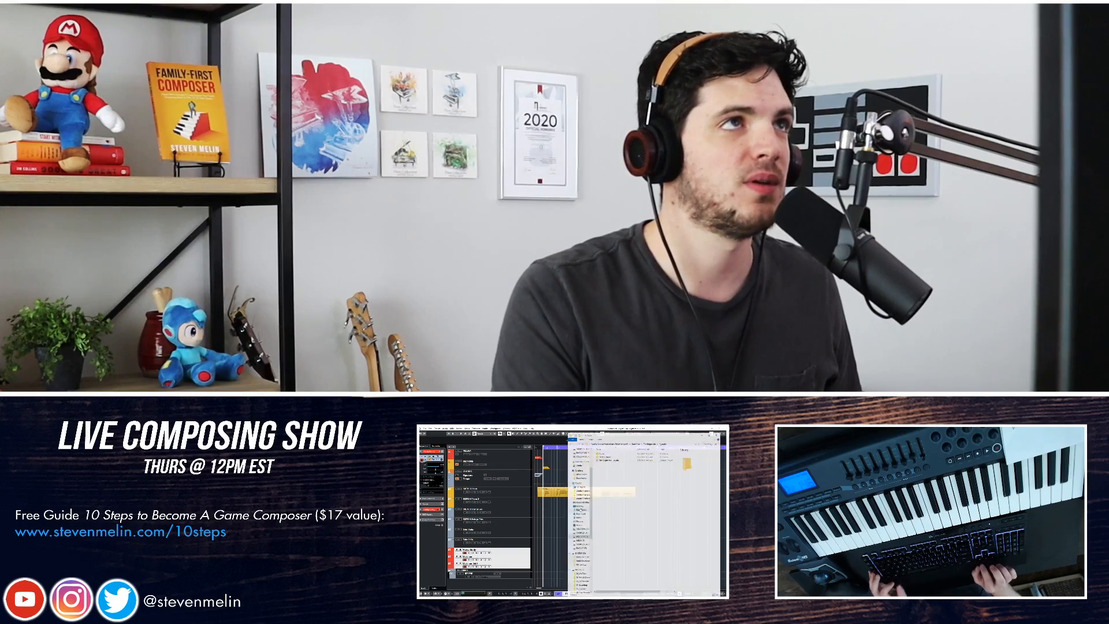
left_click_drag(651, 430, 419, 439)
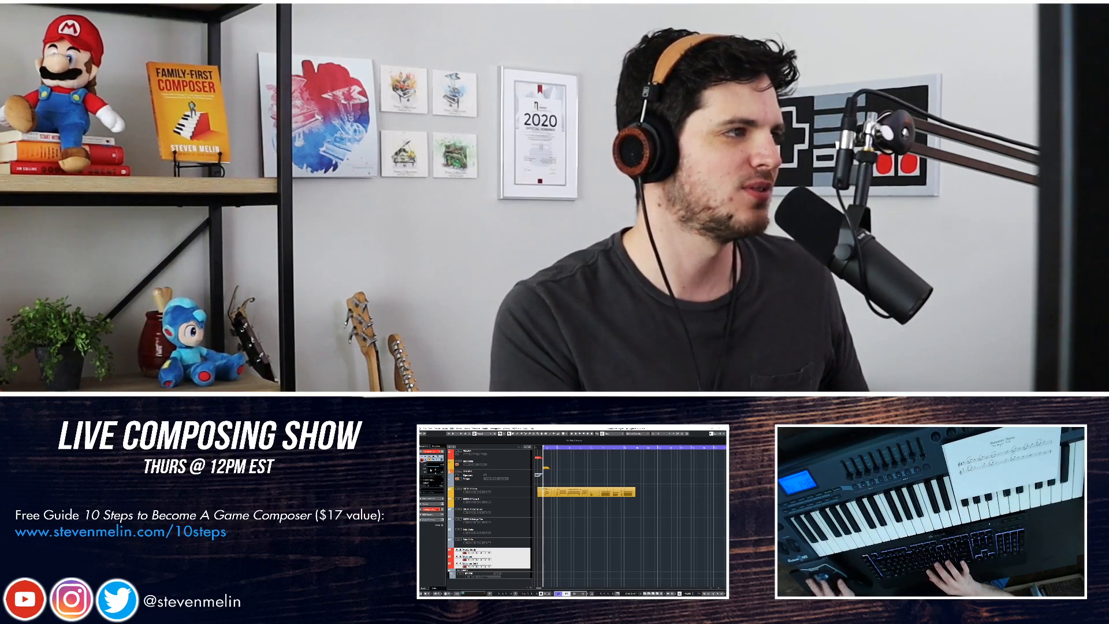
Bring the media player over the Cubase project and listen to Poor Man's Funeral_female.mp3
left_click_drag(420, 514, 554, 486)
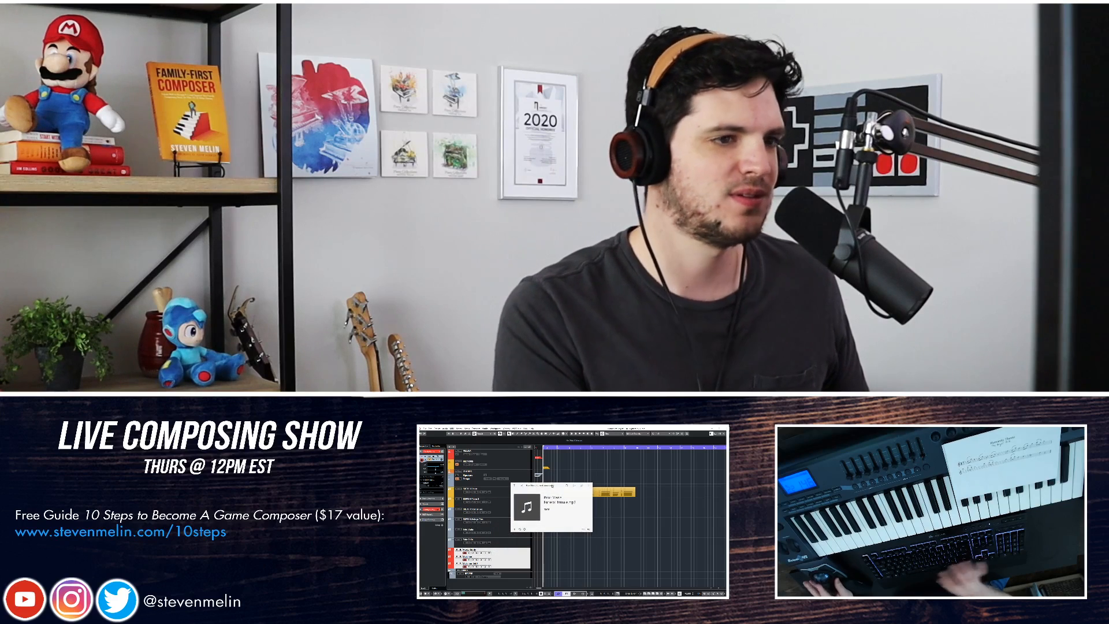
key("XF86AudioPlay")
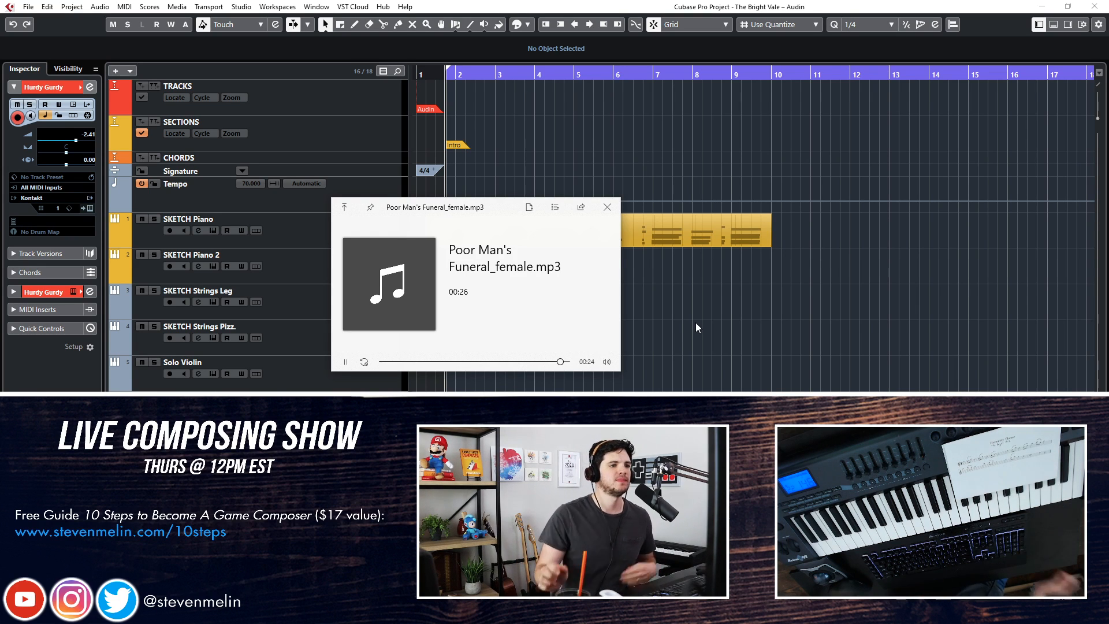
key("space")
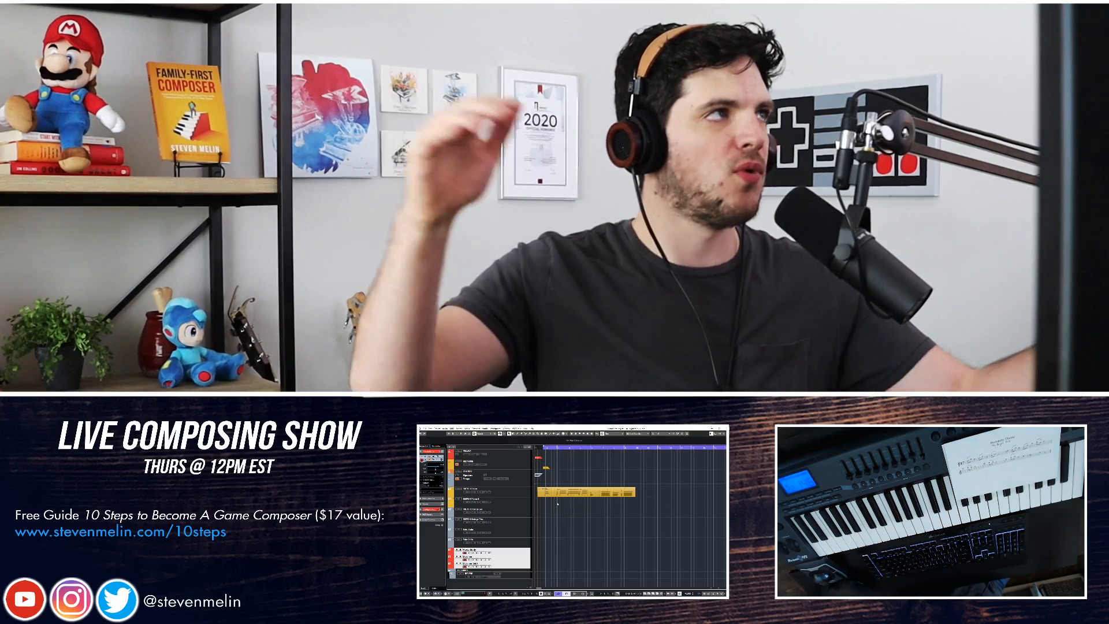
Play Funeral Theme - Mid Tier.mp3 in the media player over the Cubase project, and close the player
key("alt+Tab")
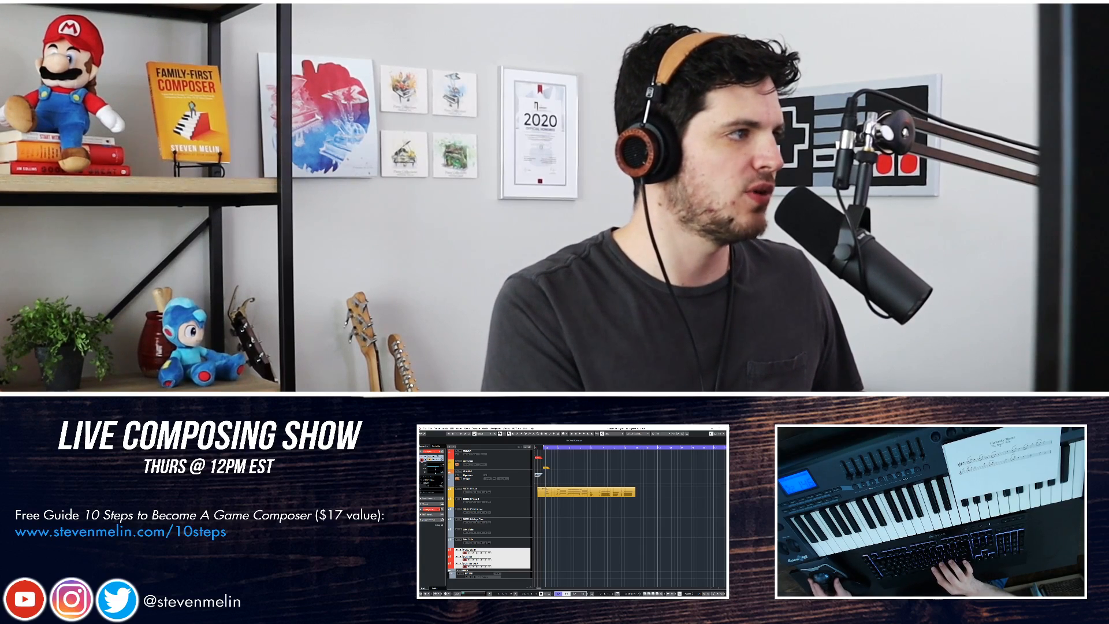
key("XF86AudioRaiseVolume")
left_click_drag(420, 487, 572, 496)
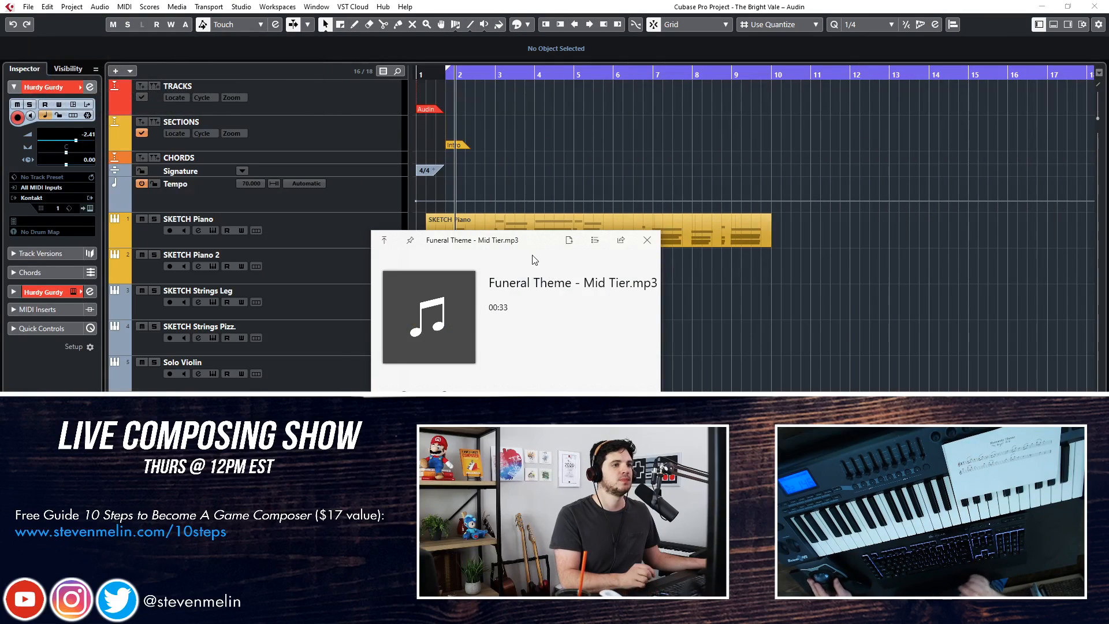
left_click_drag(540, 242, 545, 176)
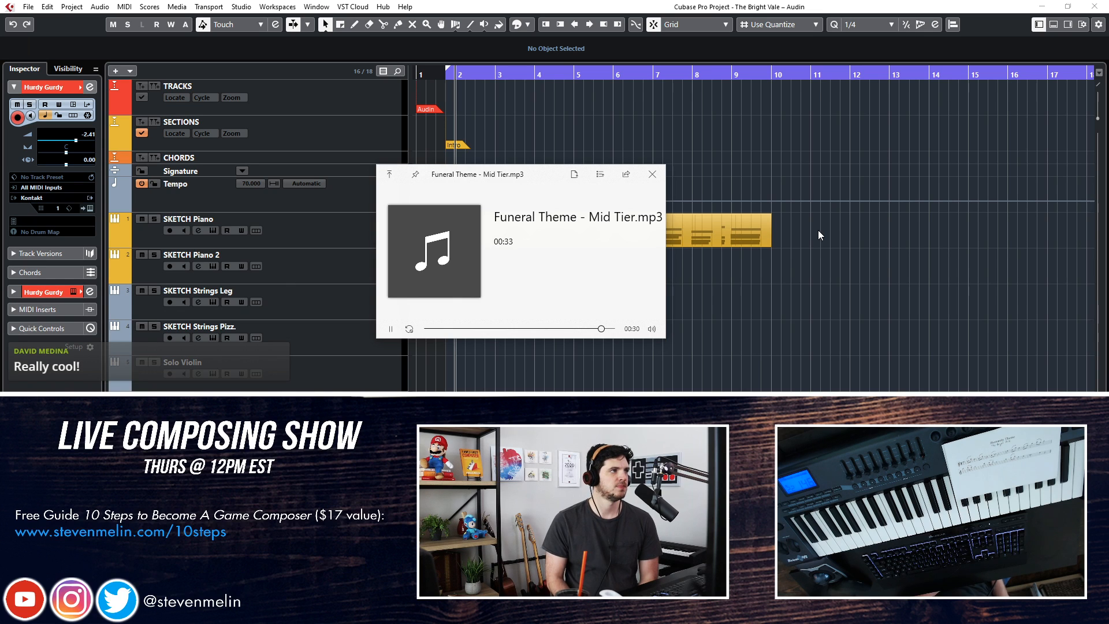
left_click(652, 174)
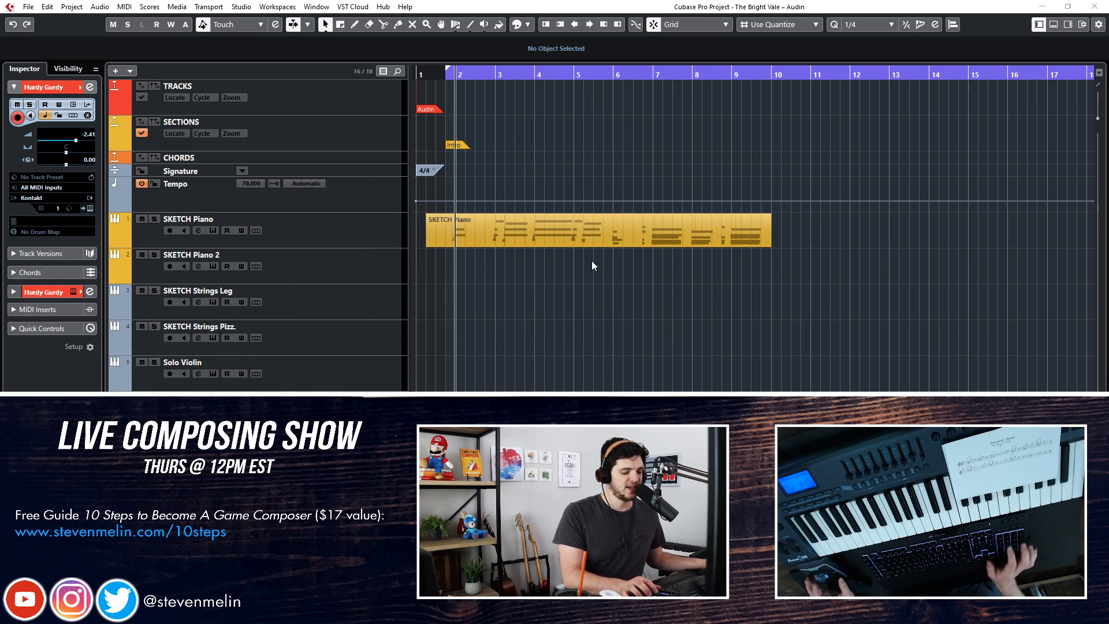
key("XF86AudioMute")
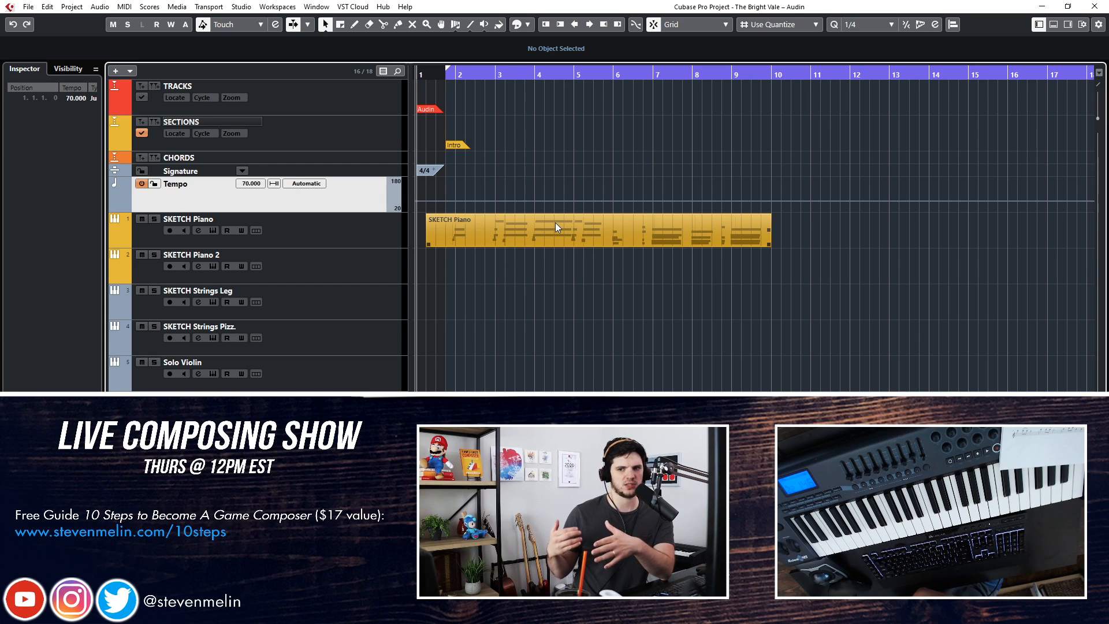
Play the opening of the SKETCH Piano part from the Intro marker and stop playback
left_click(644, 351)
key("KP_1")
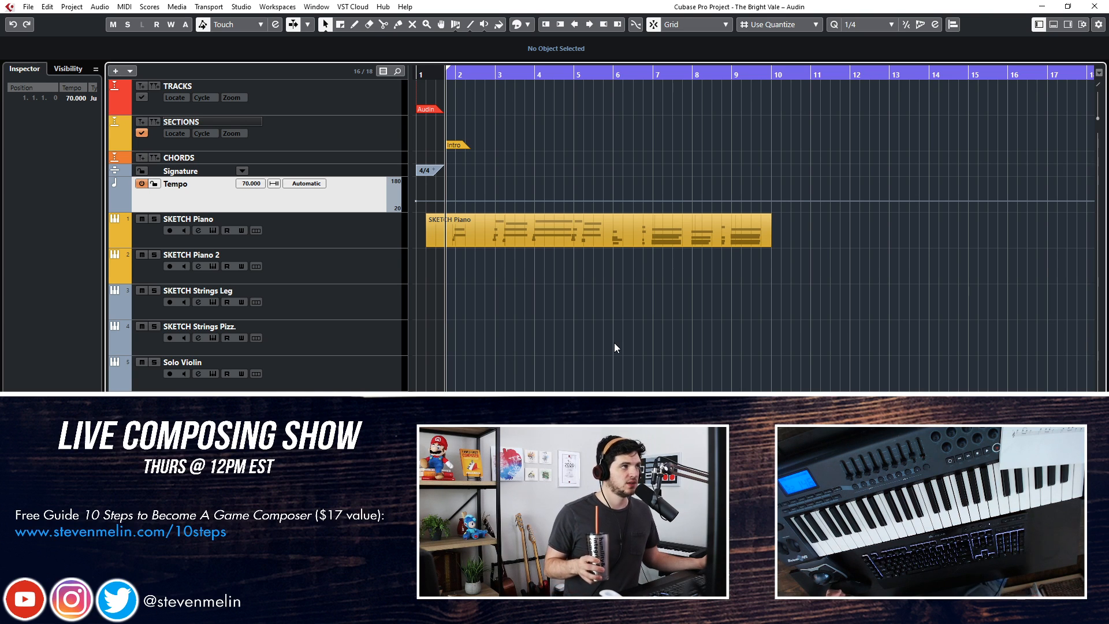
key("comma")
key("period")
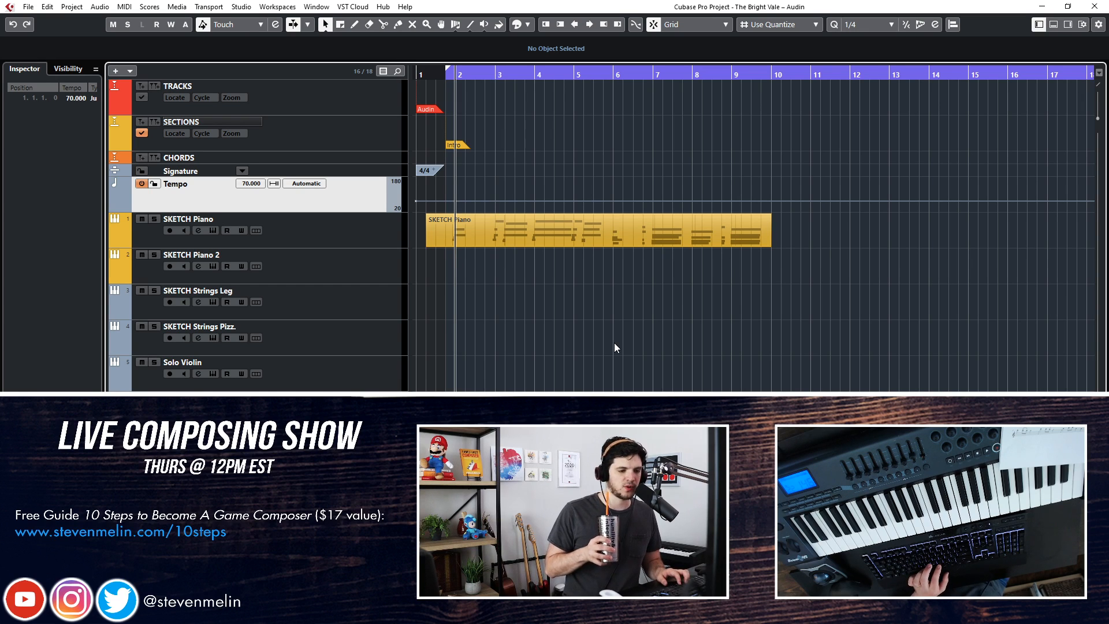
key("space")
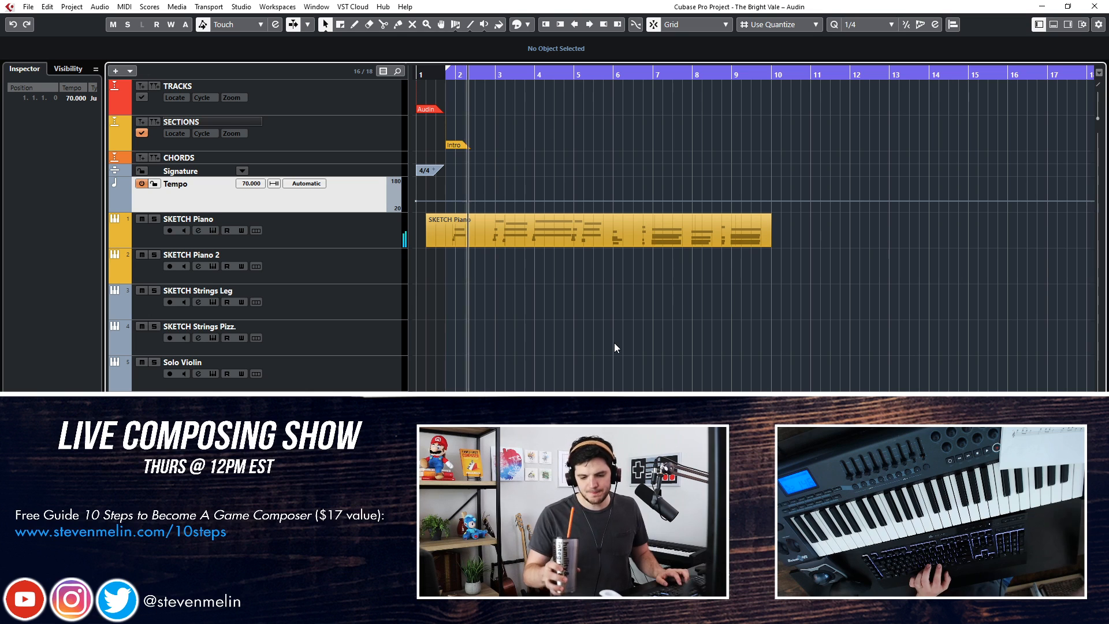
key("space")
Restart playback from the Intro and listen to the SKETCH Piano part through to its end
key("Home")
key("KP_Add")
key("KP_1")
key("space")
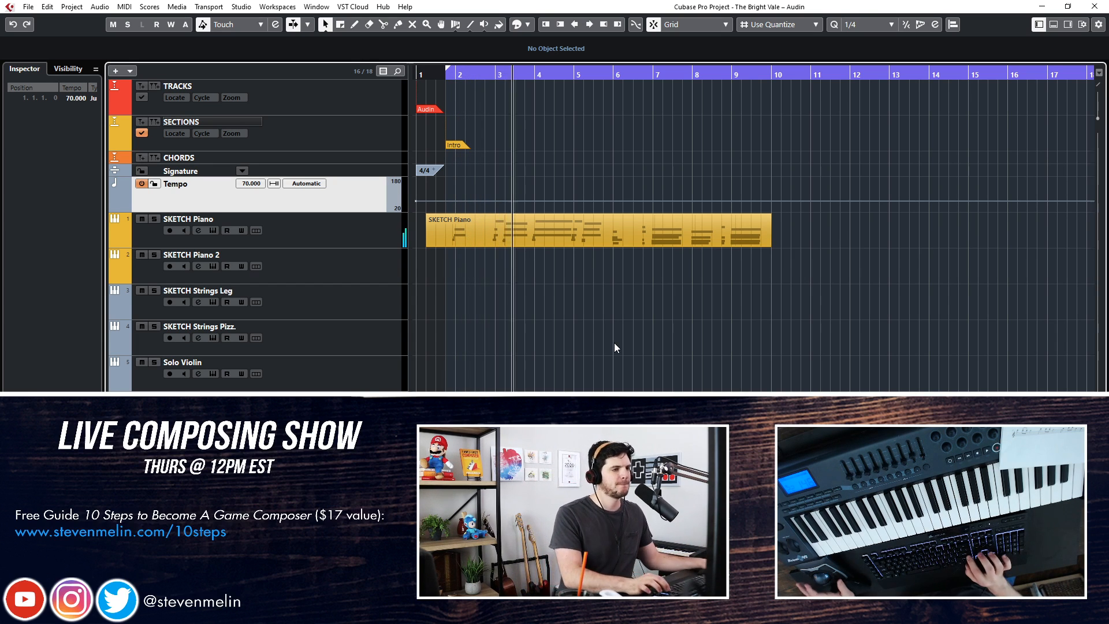
left_click(598, 309)
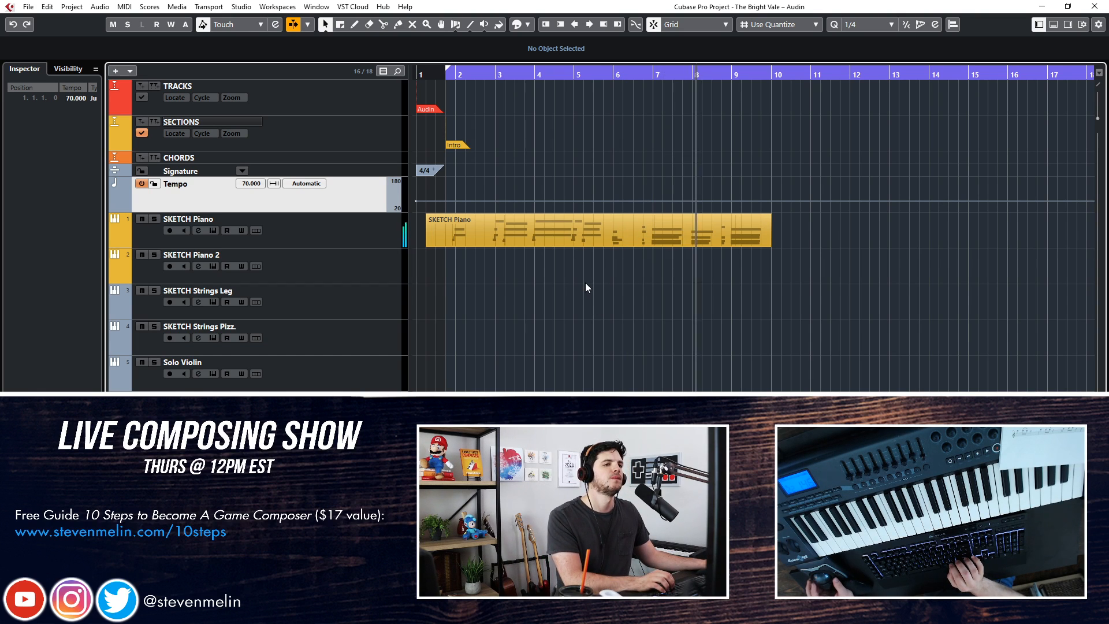
scroll(585, 282, "right", 3)
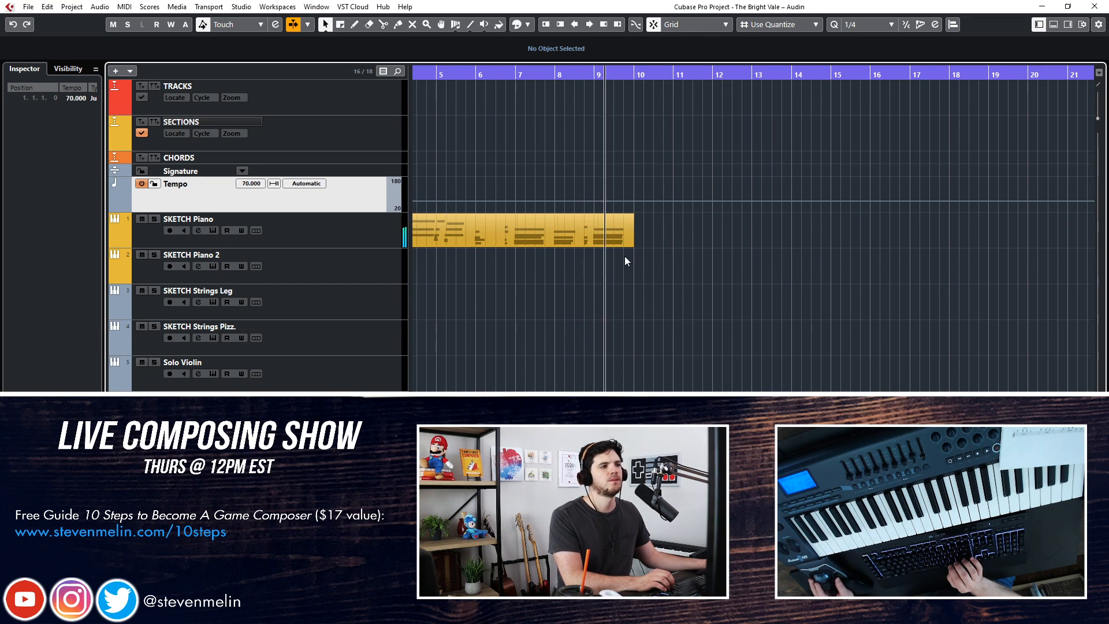
key("space")
Add a marker at bar 10 on the SECTIONS track, close the marker list, and select the new marker
key("ctrl+KP_Add")
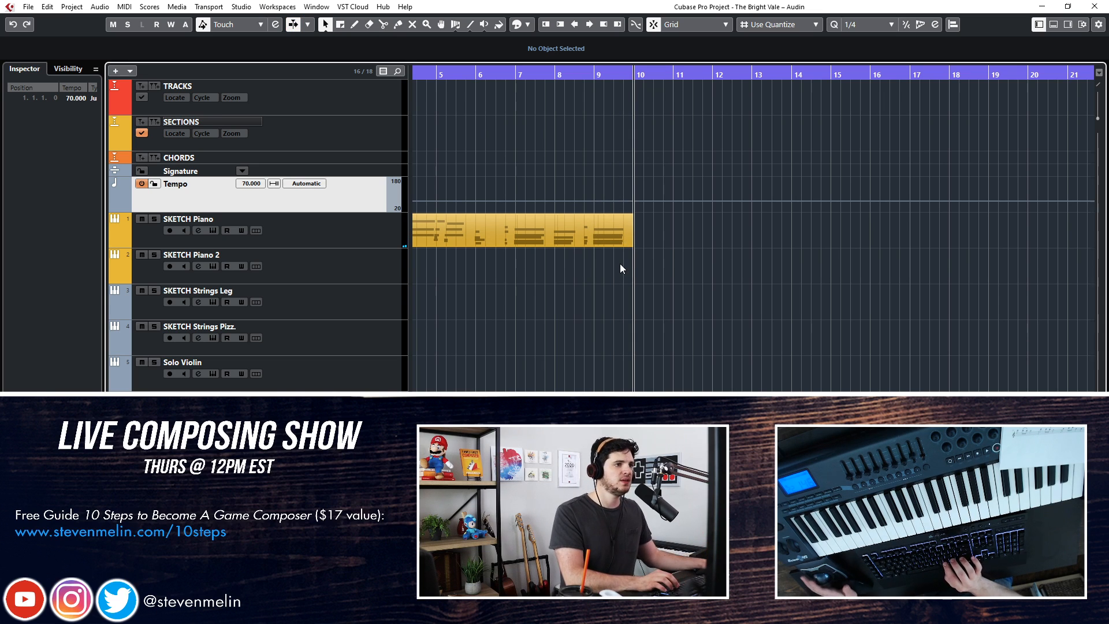
key("ctrl+KP_Add")
key("ctrl+KP_Subtract")
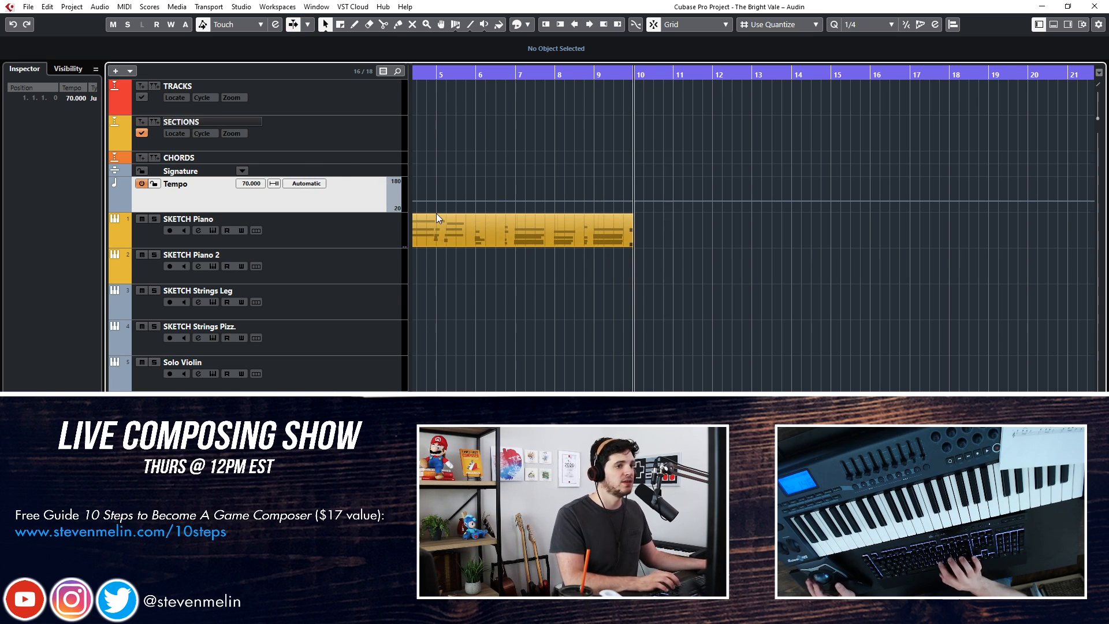
left_click(341, 171)
left_click(335, 162)
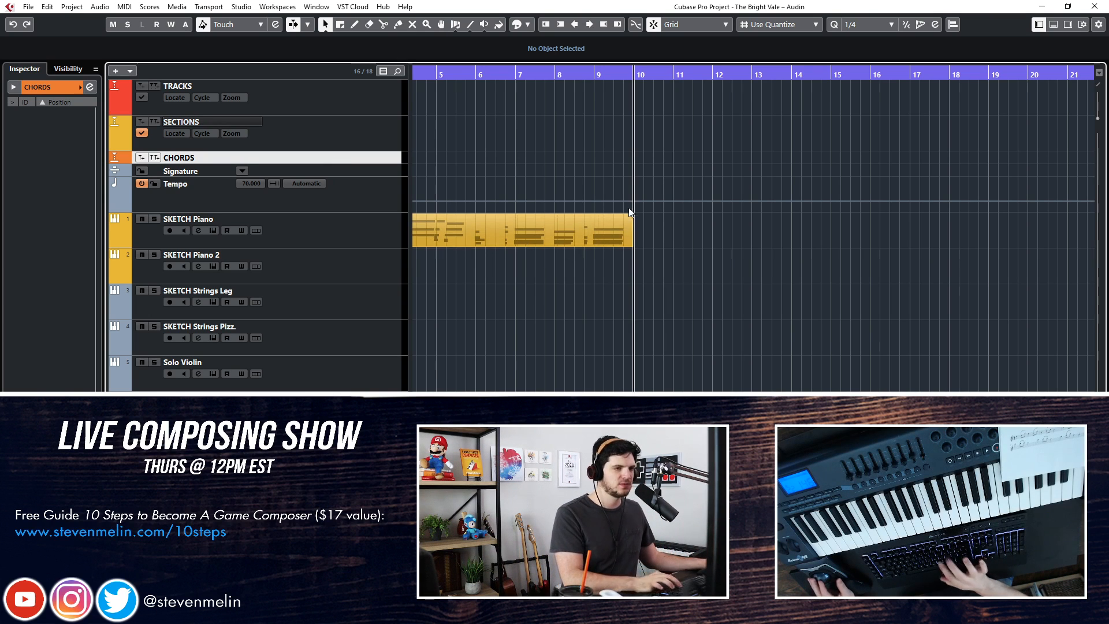
key("shift+Insert")
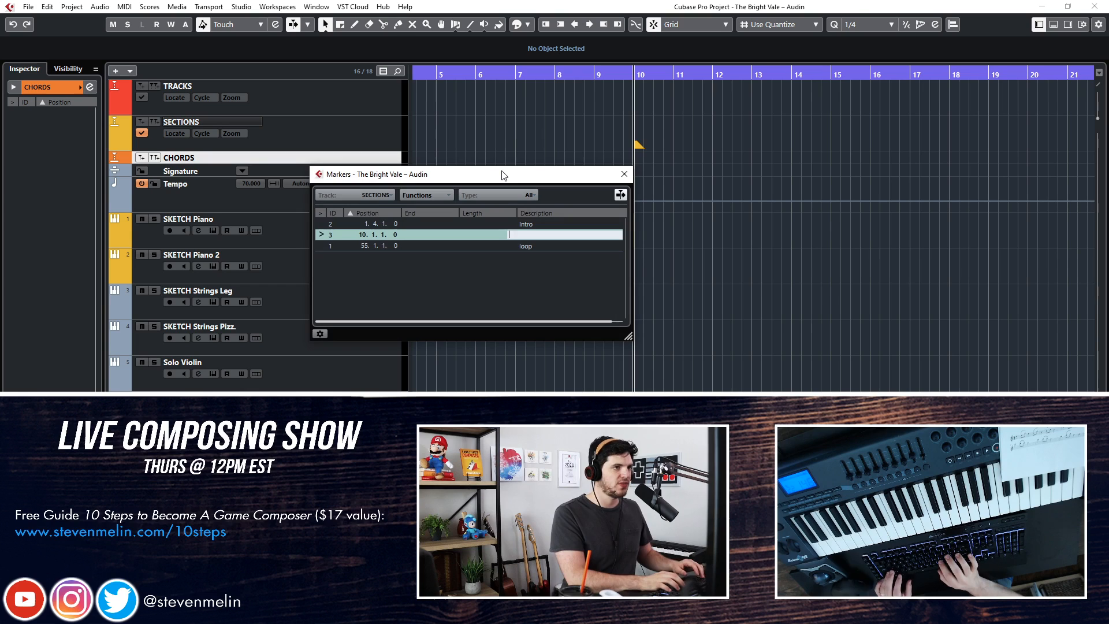
left_click(614, 167)
mouse_move(640, 147)
left_mouse_down()
mouse_move(637, 156)
mouse_move(640, 145)
left_mouse_up()
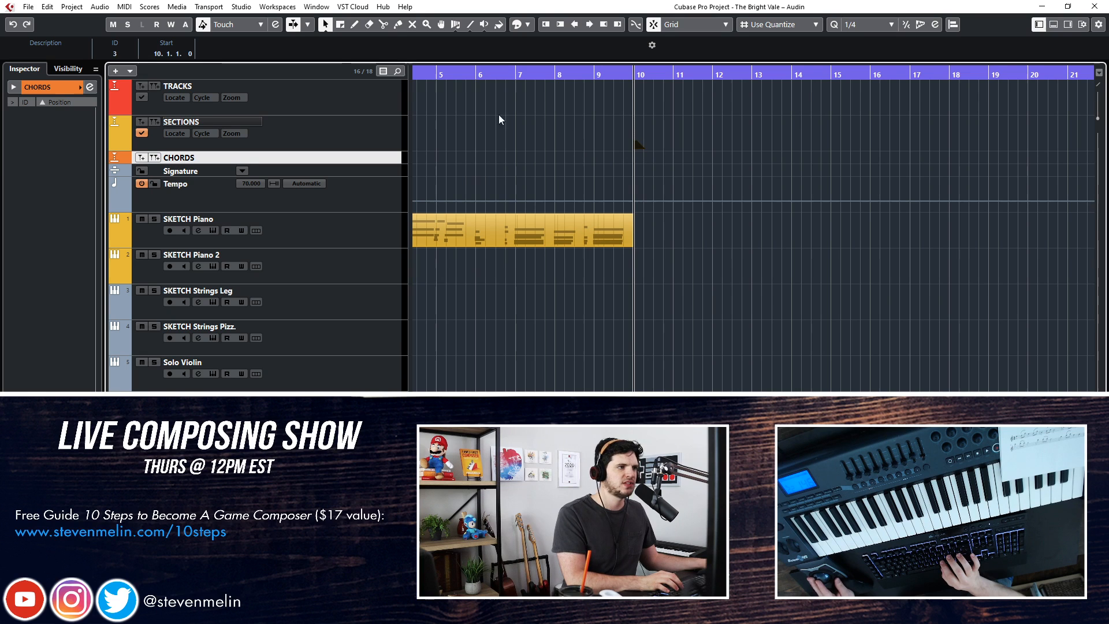
Set the description of the bar 10 marker to "A: Humanity Theme"
left_click(25, 54)
type("Humanity Theme")
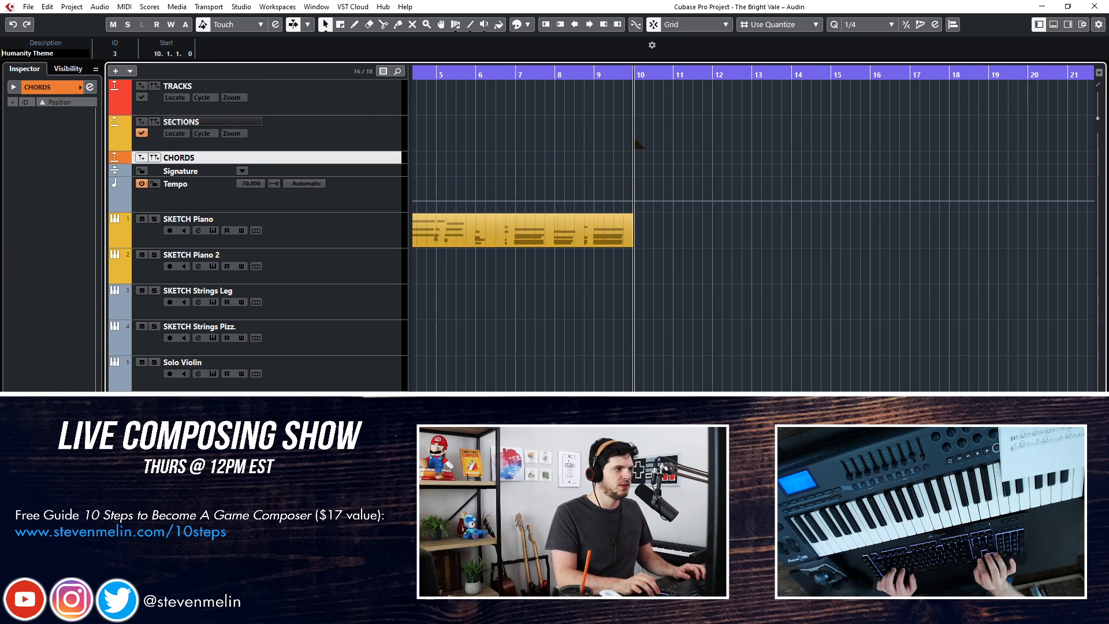
key("Home")
type("A:")
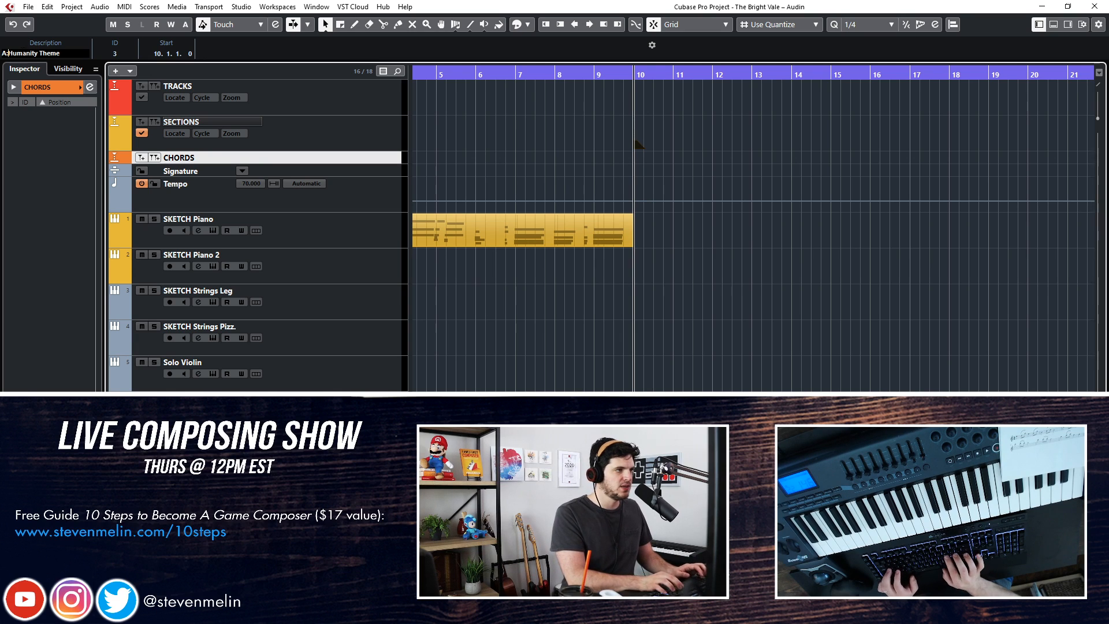
key("Return")
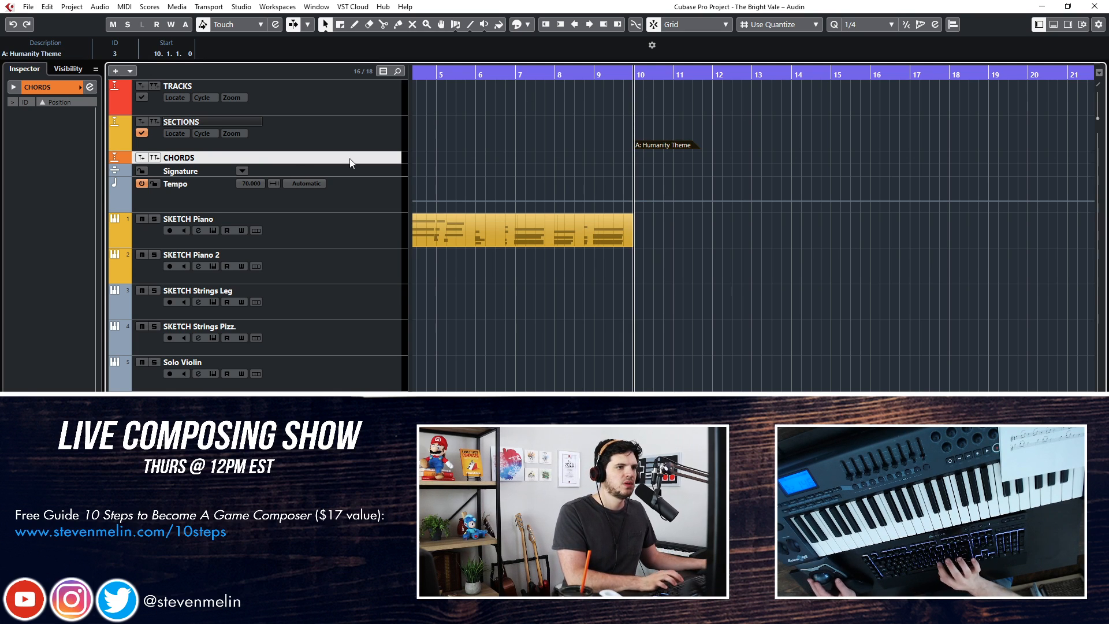
Select the SKETCH Piano track so that it is armed for playing from the keyboard
left_click(334, 211)
left_click(341, 234)
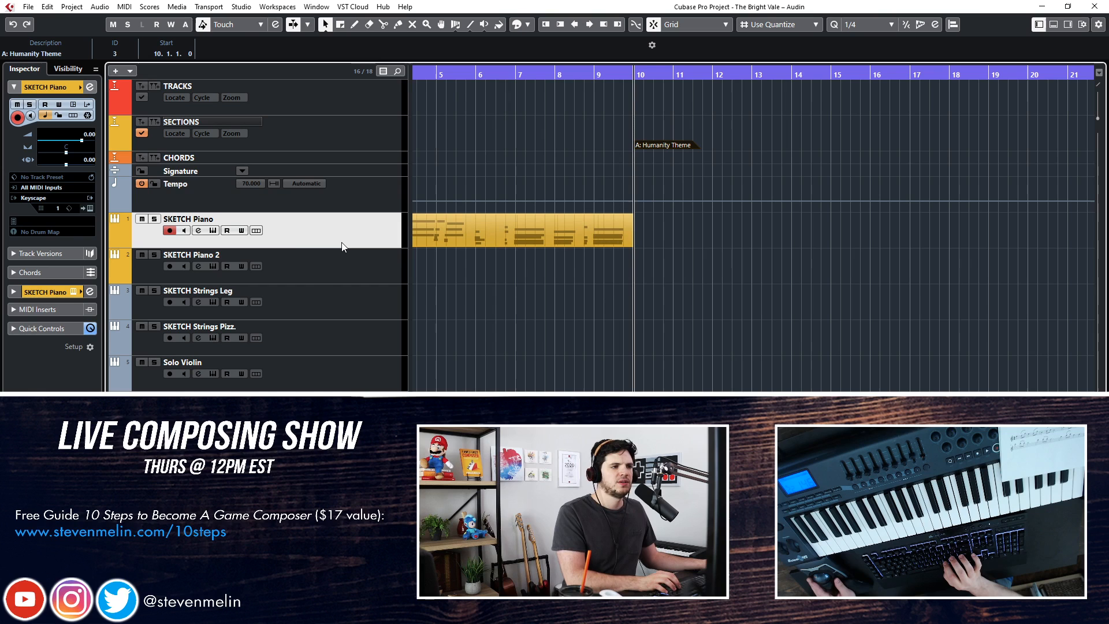
left_click(306, 413)
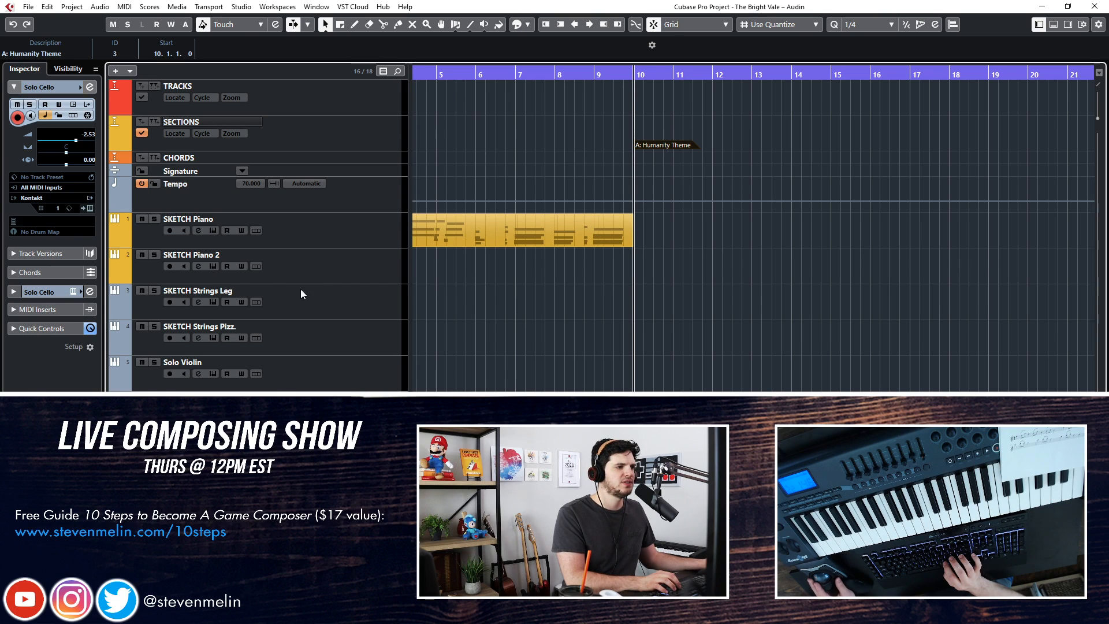
left_click(336, 269)
left_click(339, 234)
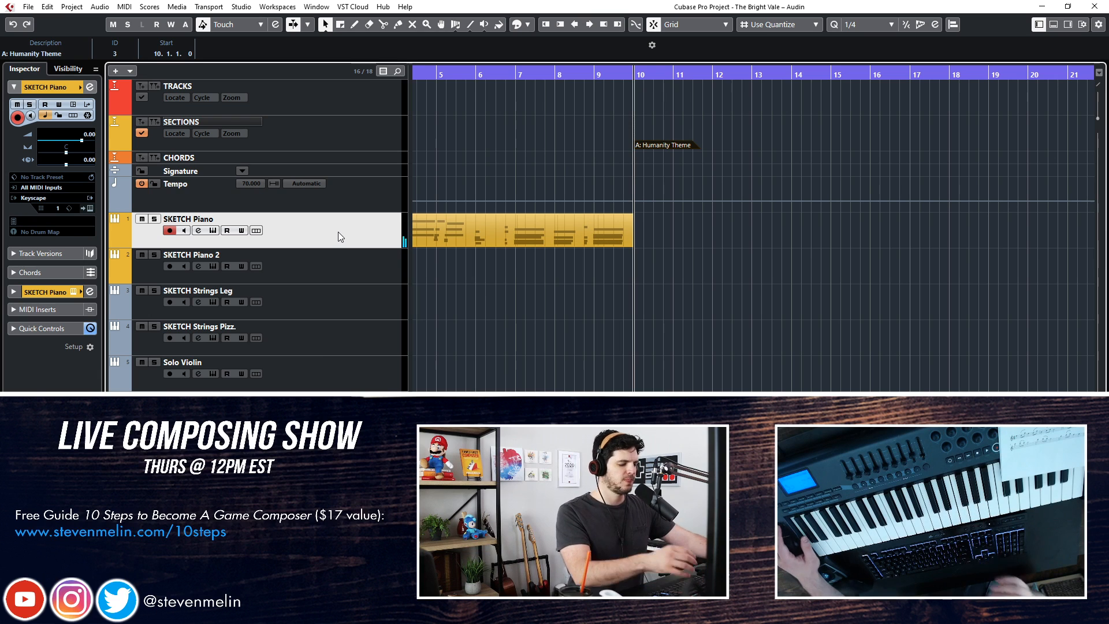
Replay the closing bars of the SKETCH Piano part around bar 9 and stop playback
key("KP_Subtract")
key("space")
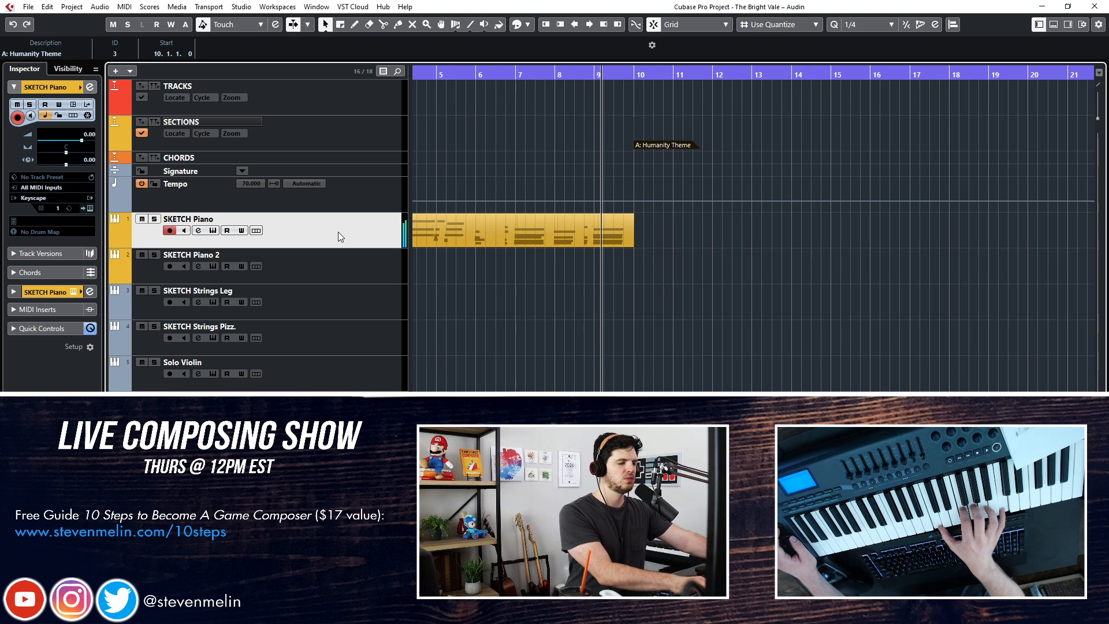
key("space")
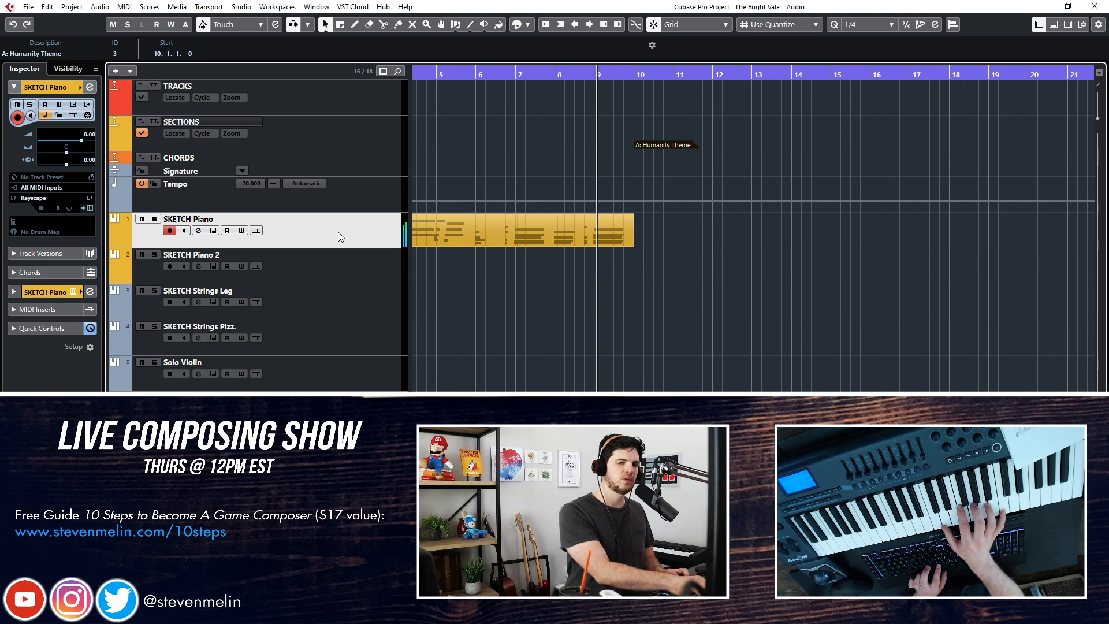
key("space")
key("space")
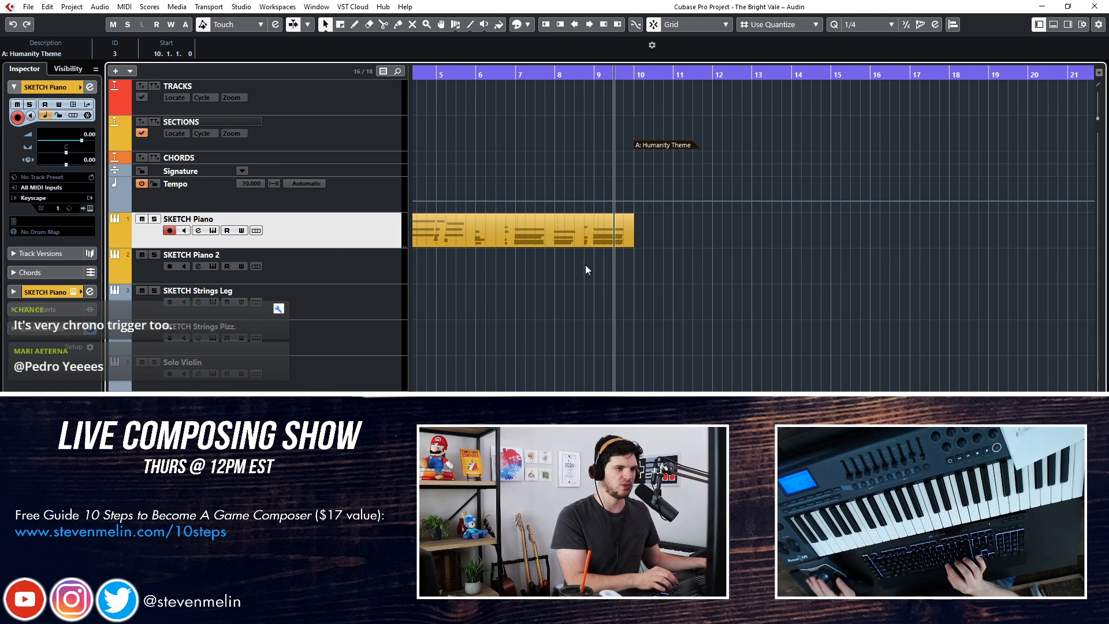
Clear the marker selection and place the playback cursor at bar 10, where the A: Humanity Theme section starts
left_click(650, 255)
scroll(659, 230, "right", 1)
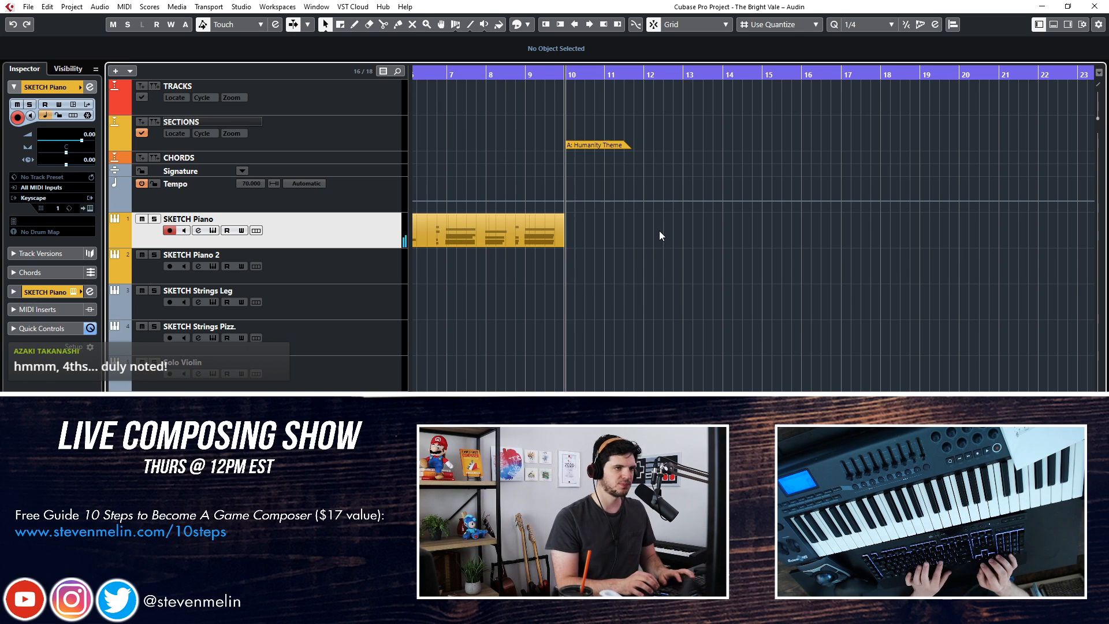
key("KP_Subtract")
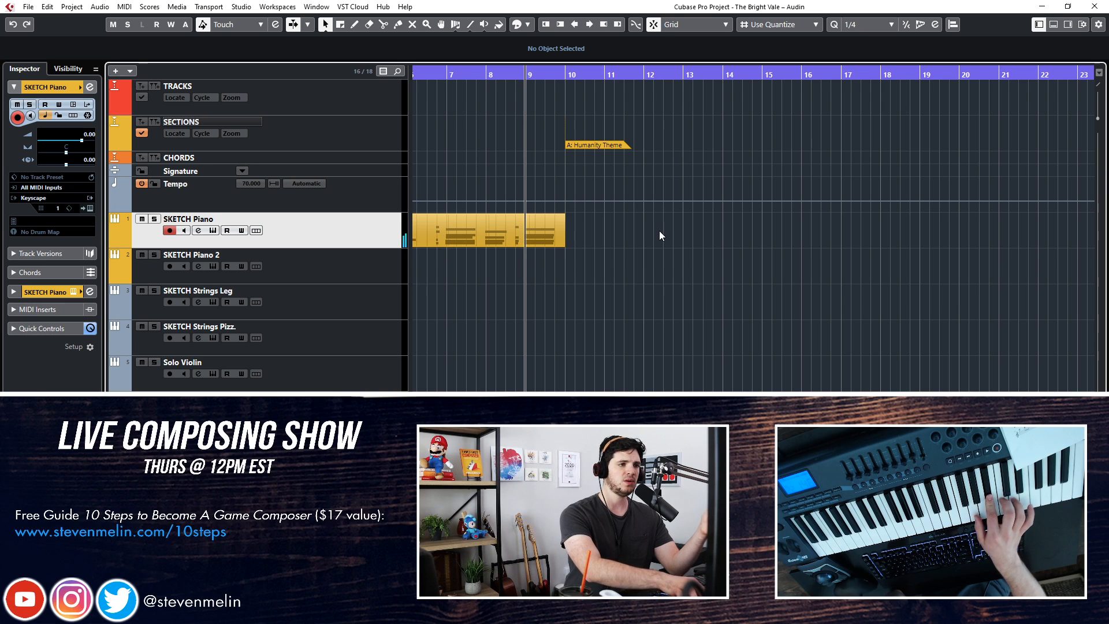
key("Right")
key("Left")
key("Right")
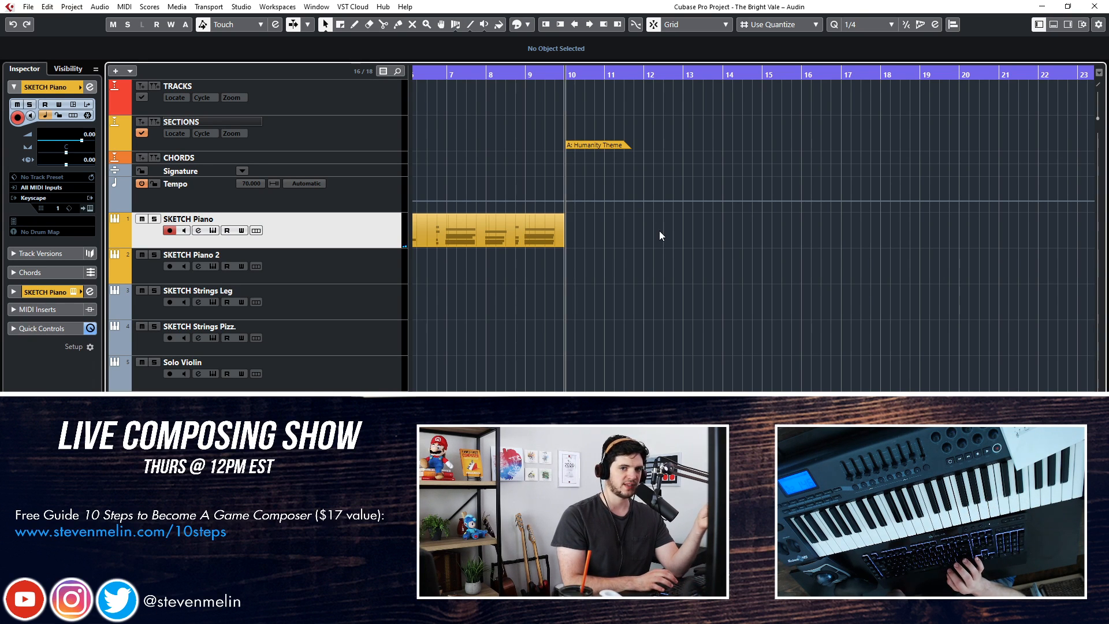
key("Right")
key("Left")
key("Right")
key("Left")
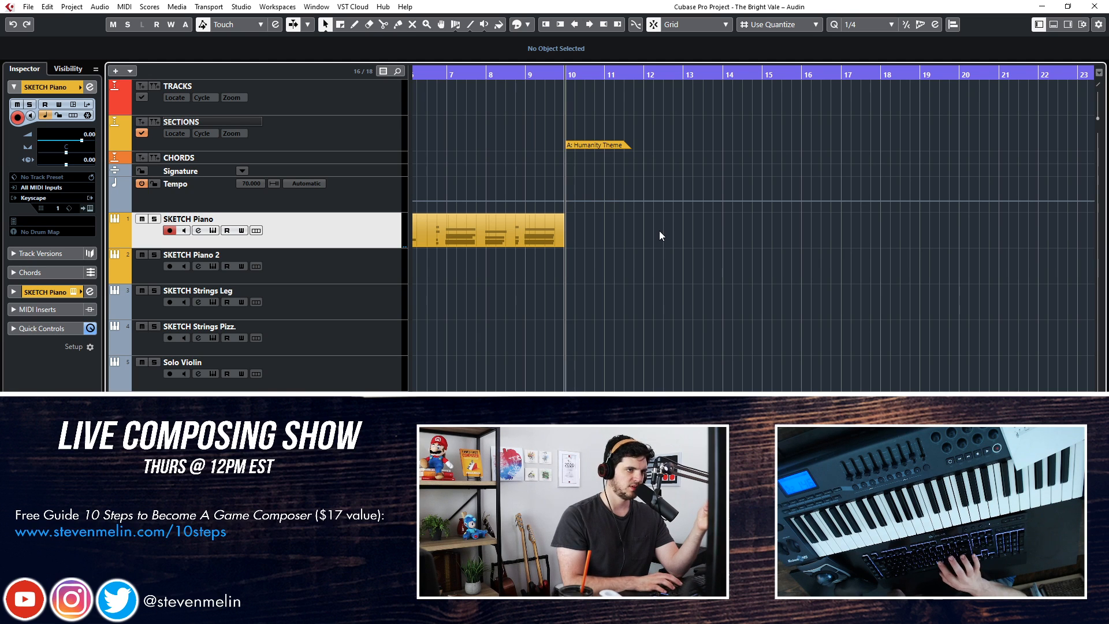
key("Right")
key("Left")
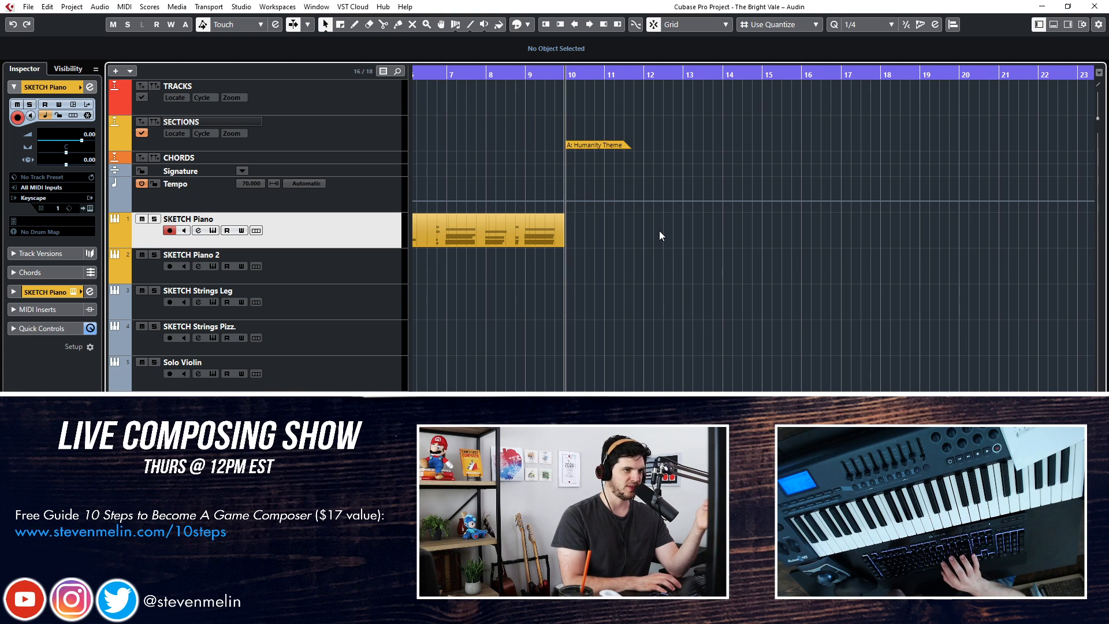
key("Right")
key("Left")
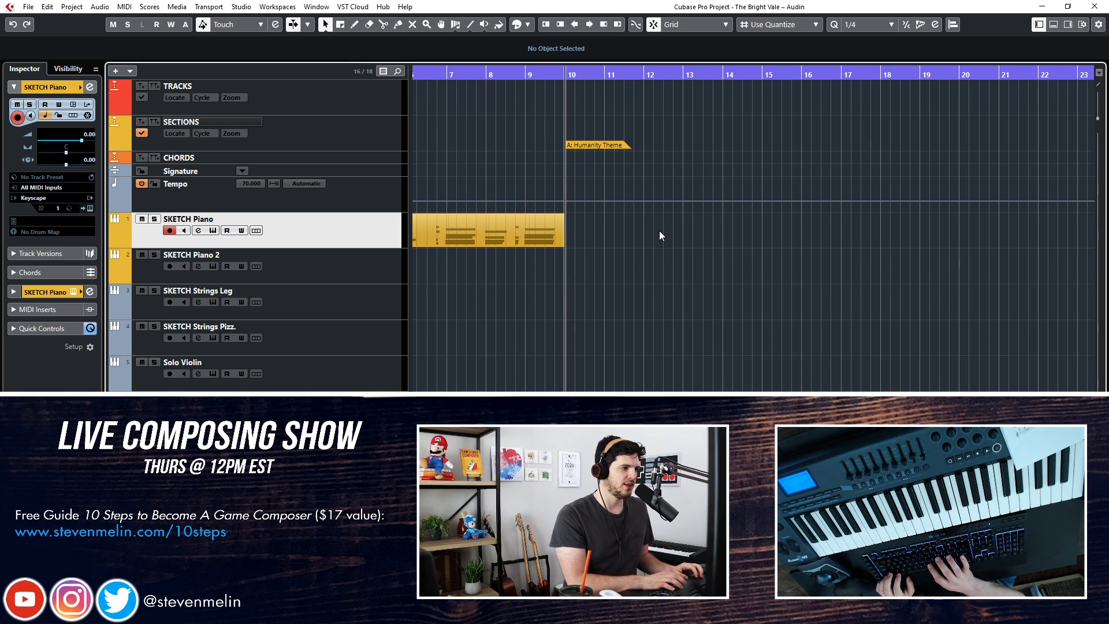
Add one instrument track that uses Omnisphere and is routed to Stereo Out
key("t")
mouse_move(445, 232)
left_mouse_down()
mouse_move(508, 121)
mouse_move(413, 111)
left_mouse_up()
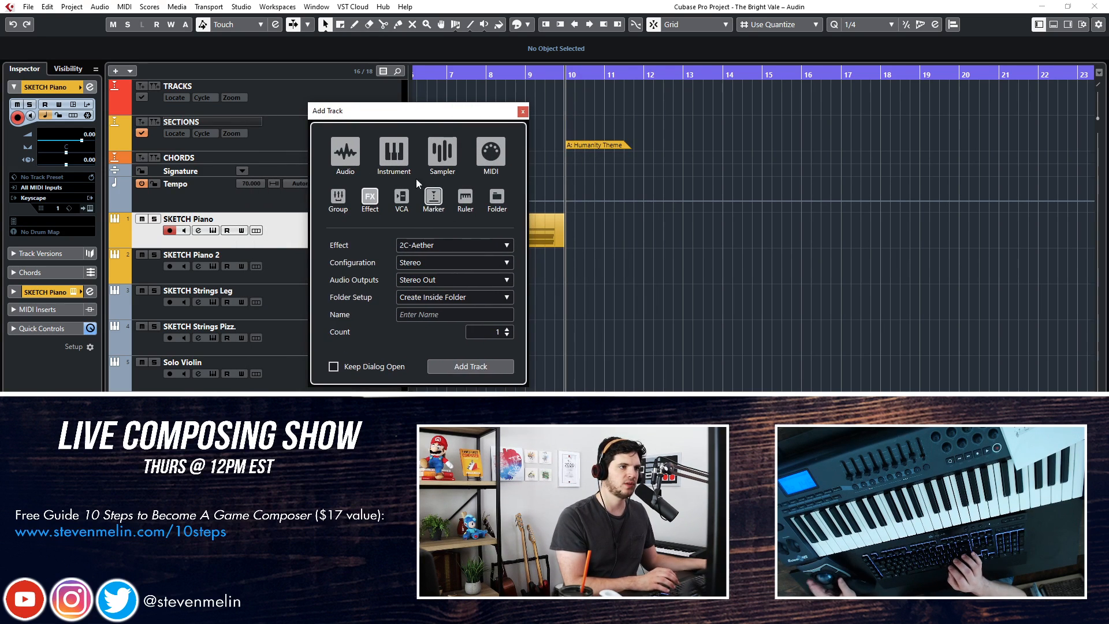
left_click(403, 154)
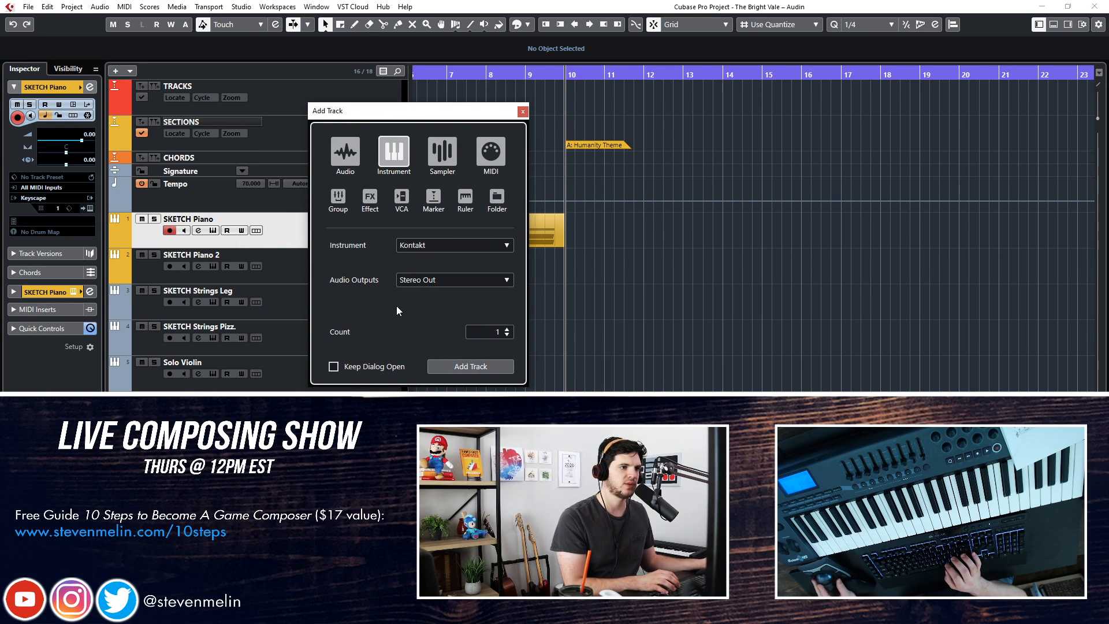
left_click(428, 249)
type("onnisphere")
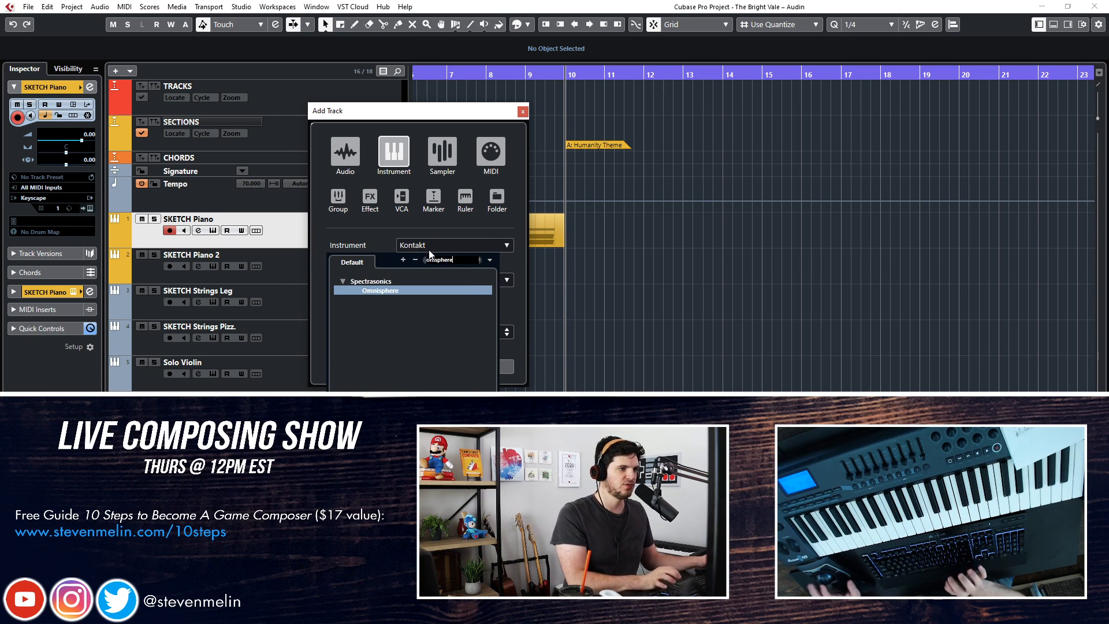
key("Return")
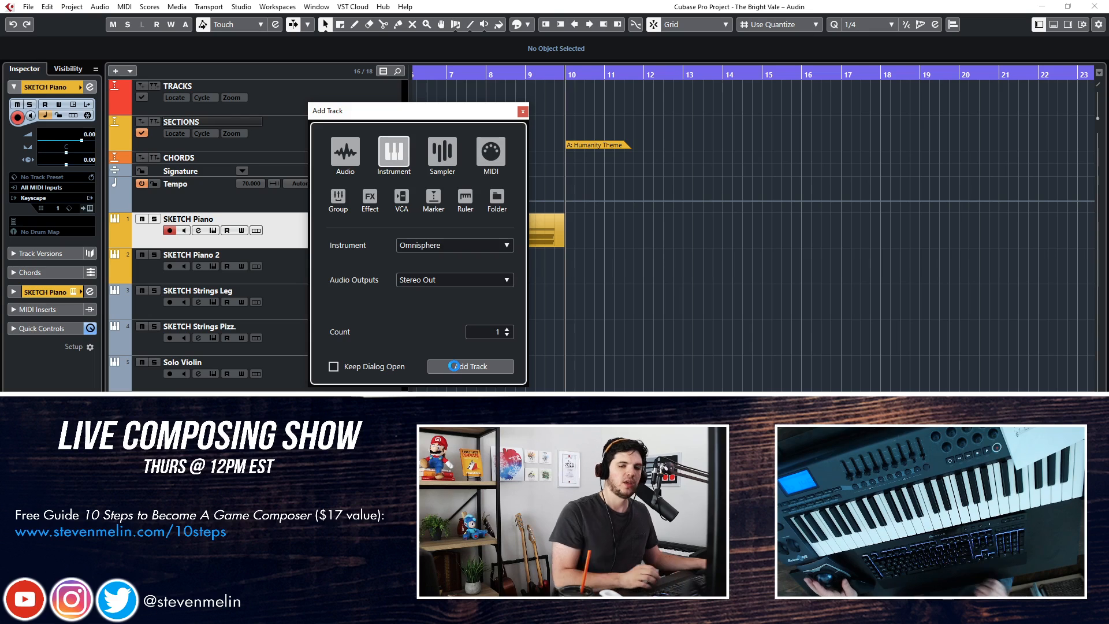
left_click(453, 367)
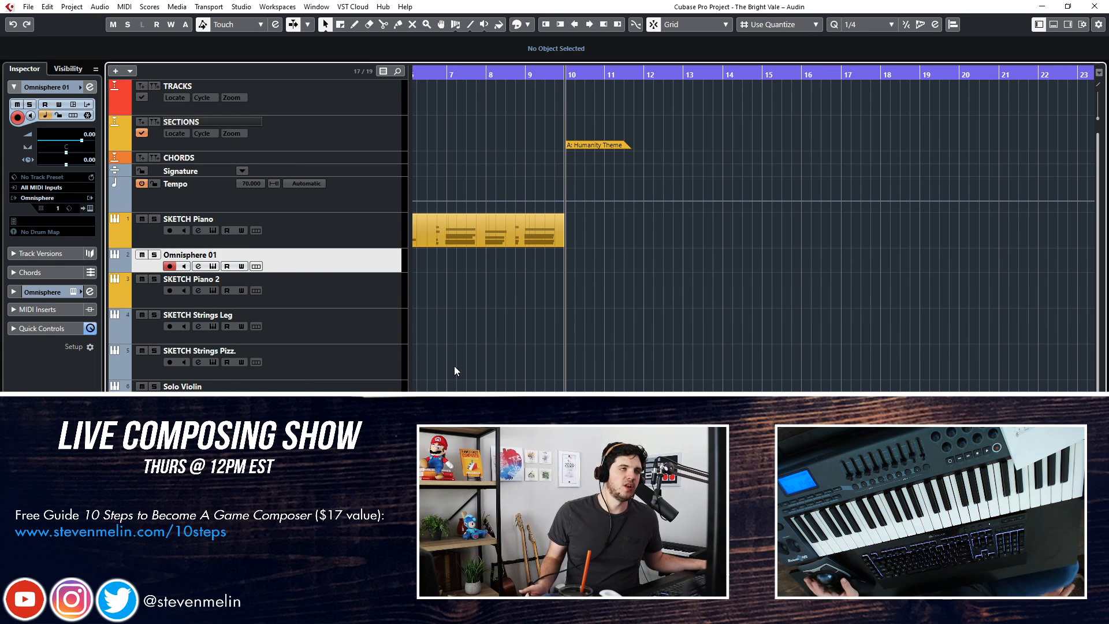
Move the Omnisphere 01 track above SKETCH Piano and rename it Female Vocal
left_click_drag(249, 252, 250, 234)
double_click(227, 224)
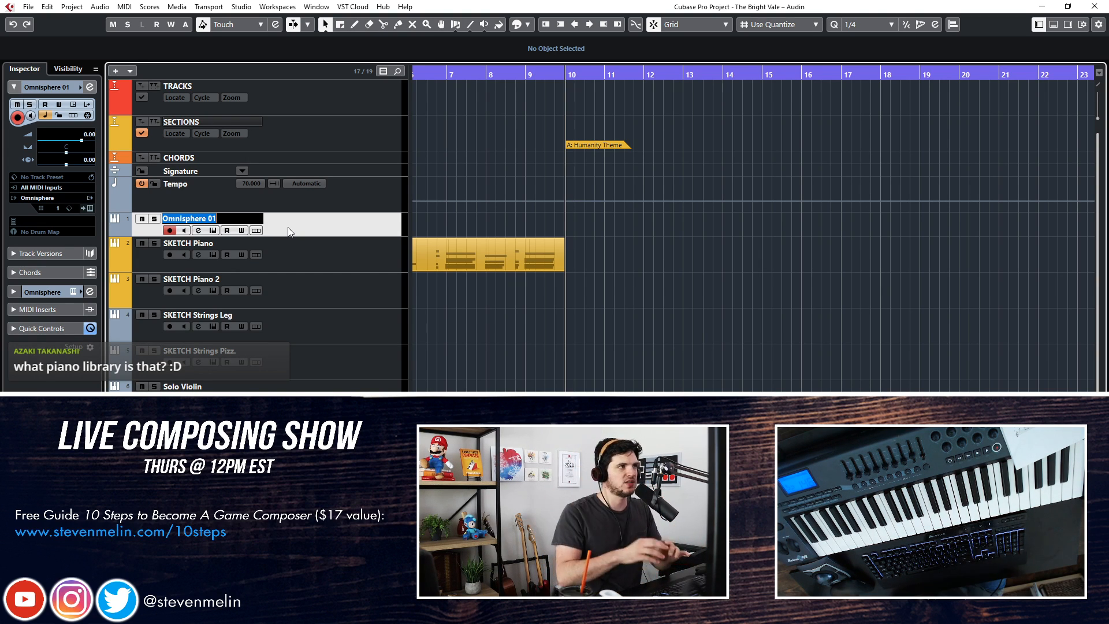
key("Return")
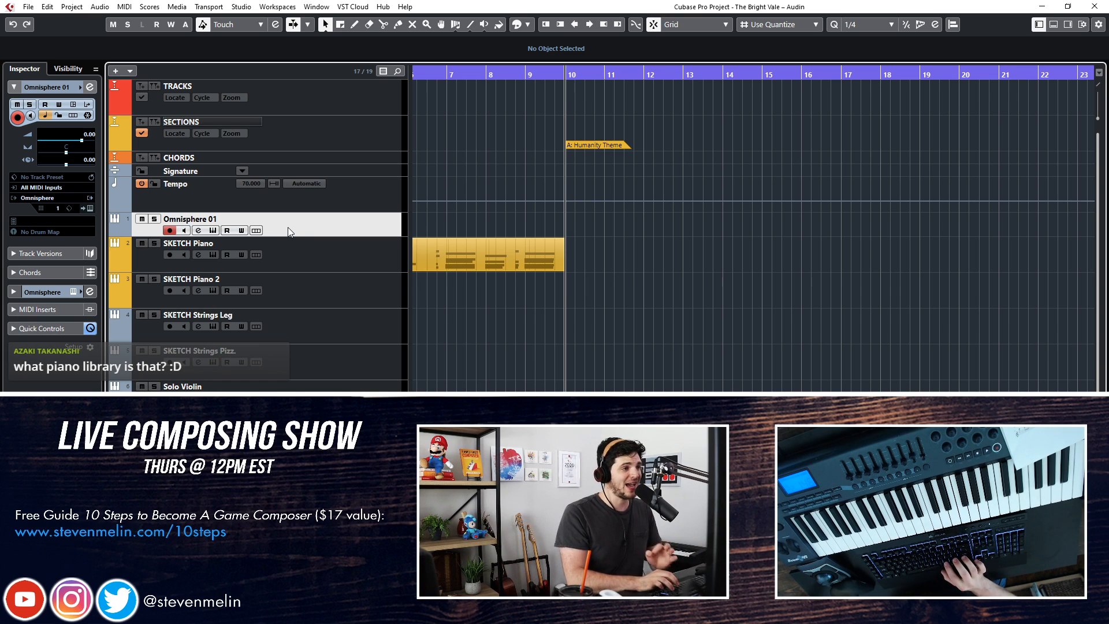
double_click(203, 218)
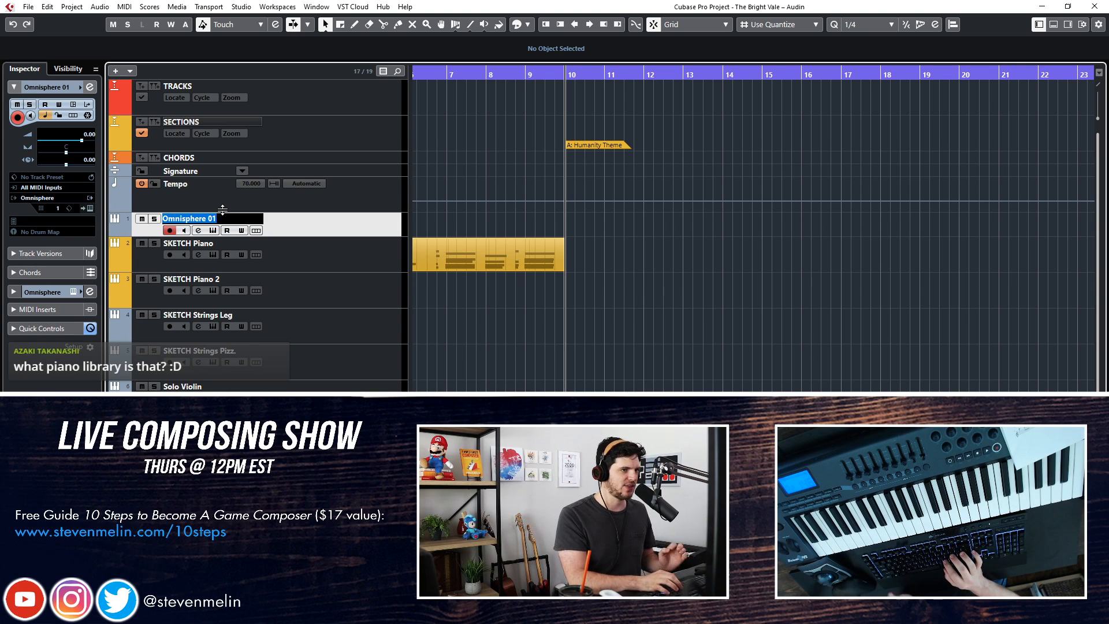
type("Female Vocal")
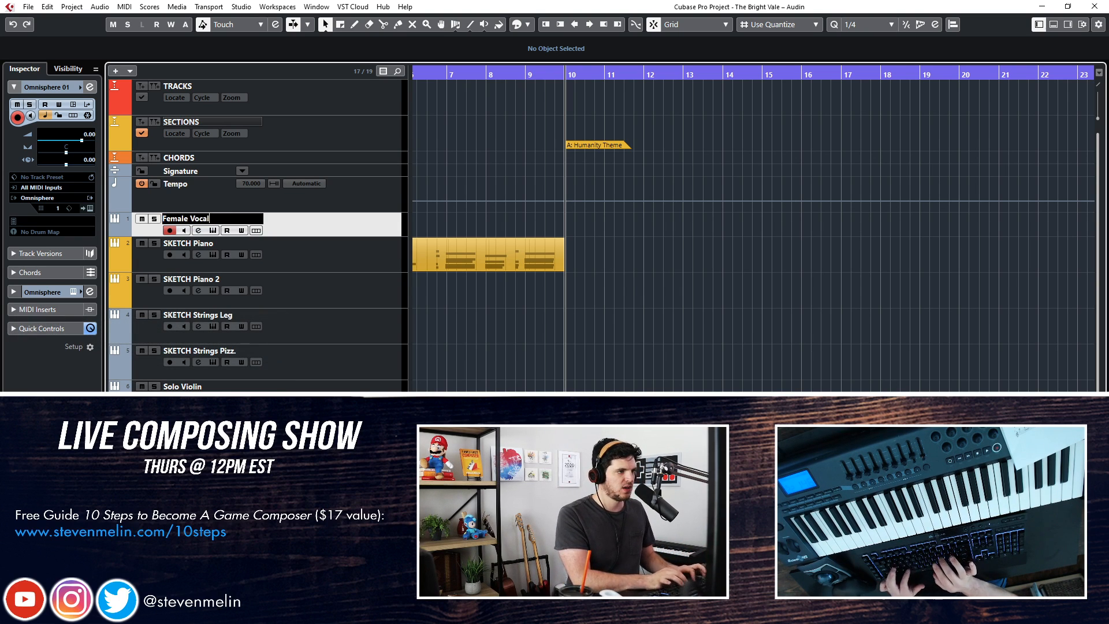
key("Return")
Move the Female Vocal track between SKETCH Piano 2 and SKETCH Strings Leg
mouse_move(320, 227)
left_mouse_down()
mouse_move(301, 293)
mouse_move(316, 293)
left_mouse_up()
key("KP_Add")
key("KP_Subtract")
key("KP_Add")
key("KP_Subtract")
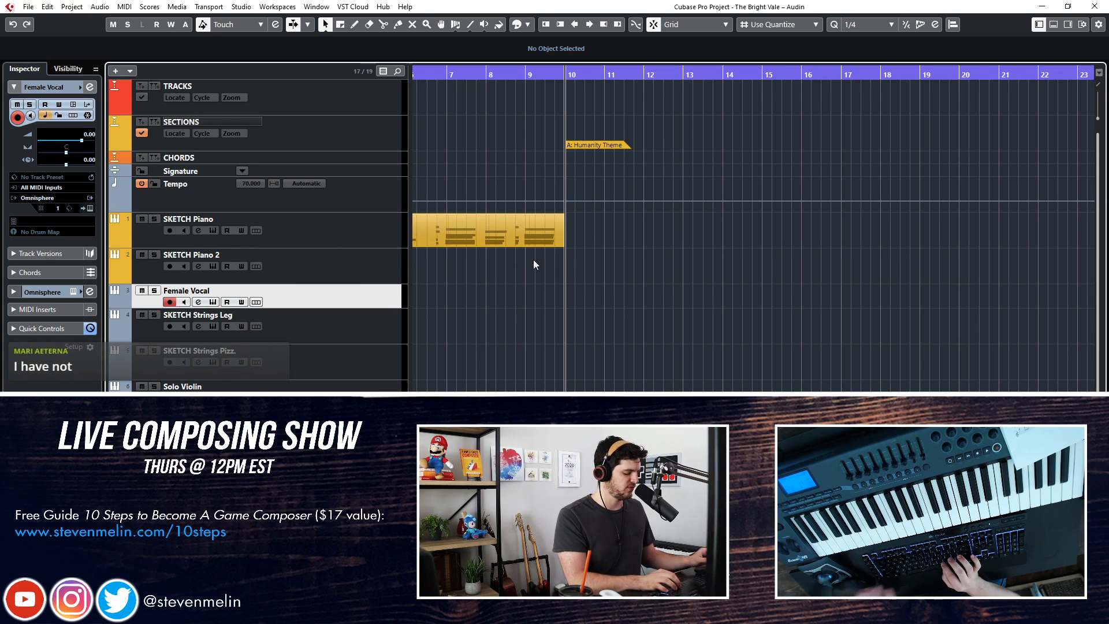
key("KP_Add")
key("KP_Subtract")
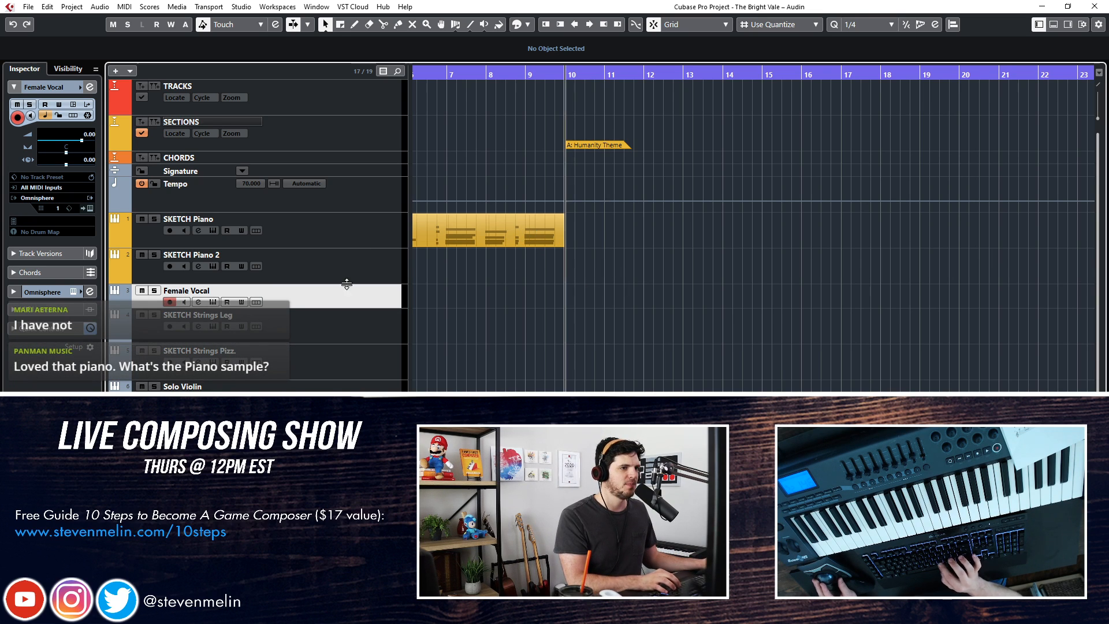
Load the Choir Full Ahs - f patch from the Human Voices category on the Female Vocal track and lower Omnisphere's output level
left_click(91, 208)
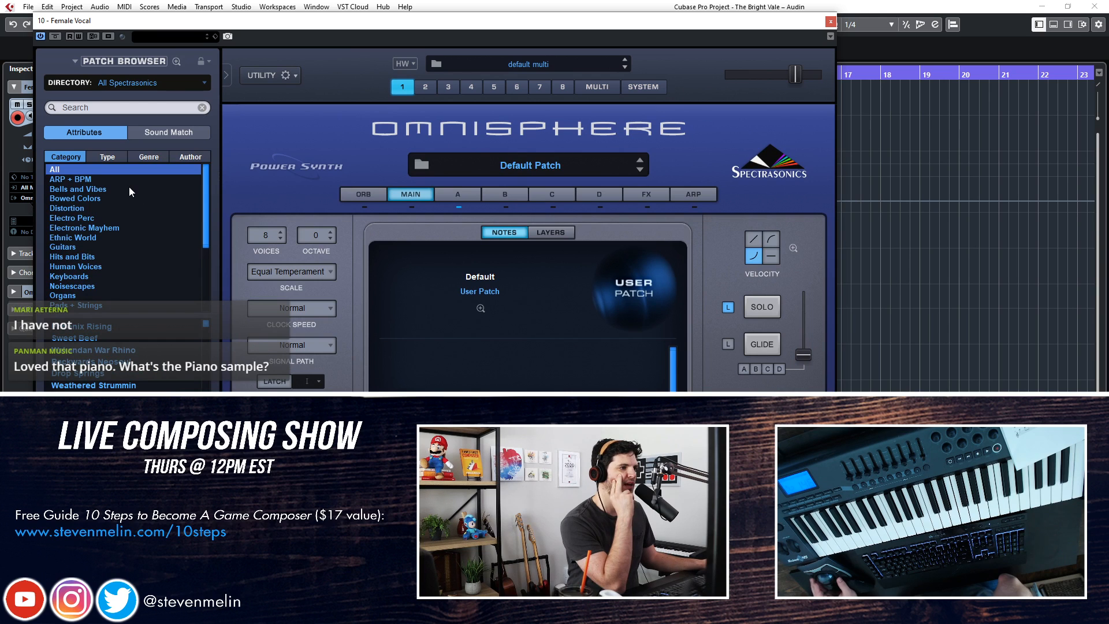
scroll(129, 186, "down", 1)
left_click(92, 246)
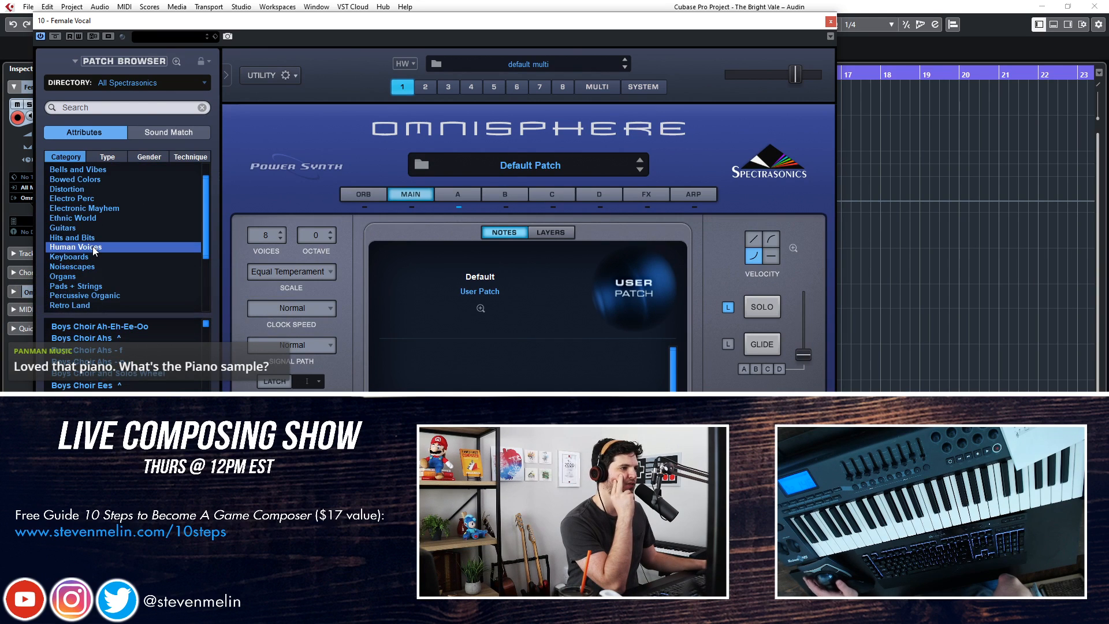
left_click(116, 396)
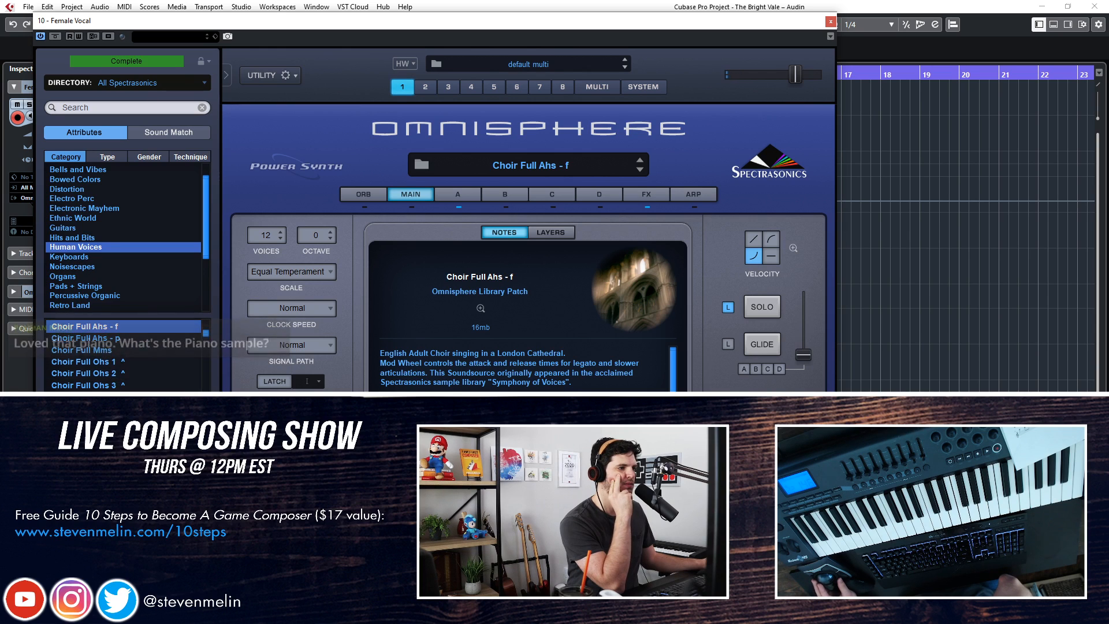
scroll(124, 355, "down", 5)
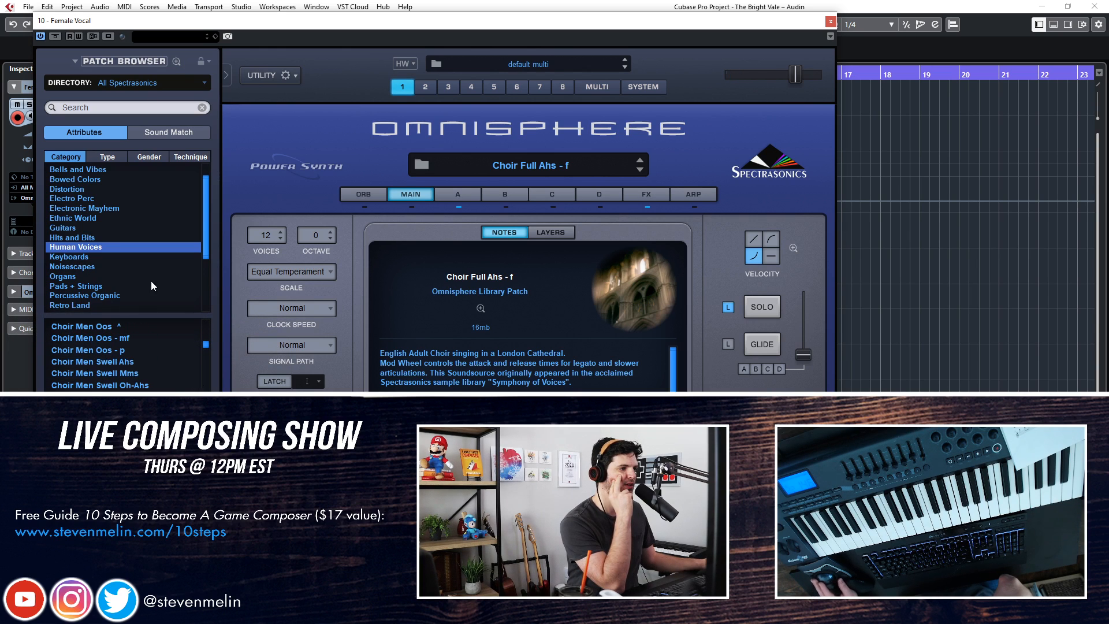
left_click_drag(795, 75, 764, 74)
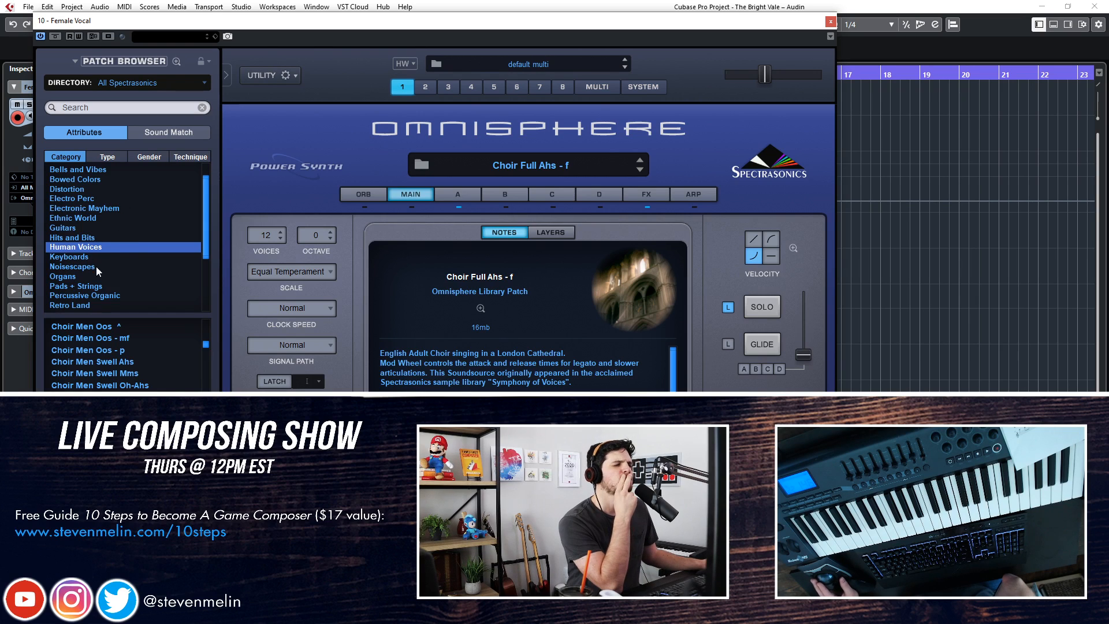
Filter the Omnisphere patches to Human Voices with gender Female and type Classical Soloists
scroll(148, 347, "down", 3)
left_click_drag(209, 349, 178, 206)
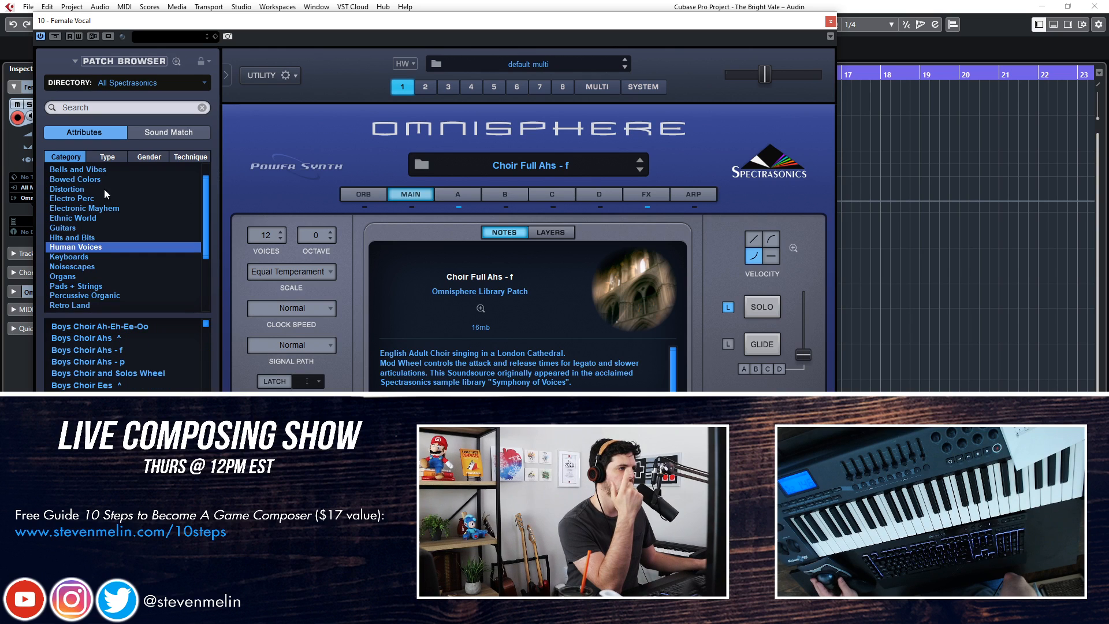
left_click(119, 157)
left_click(65, 155)
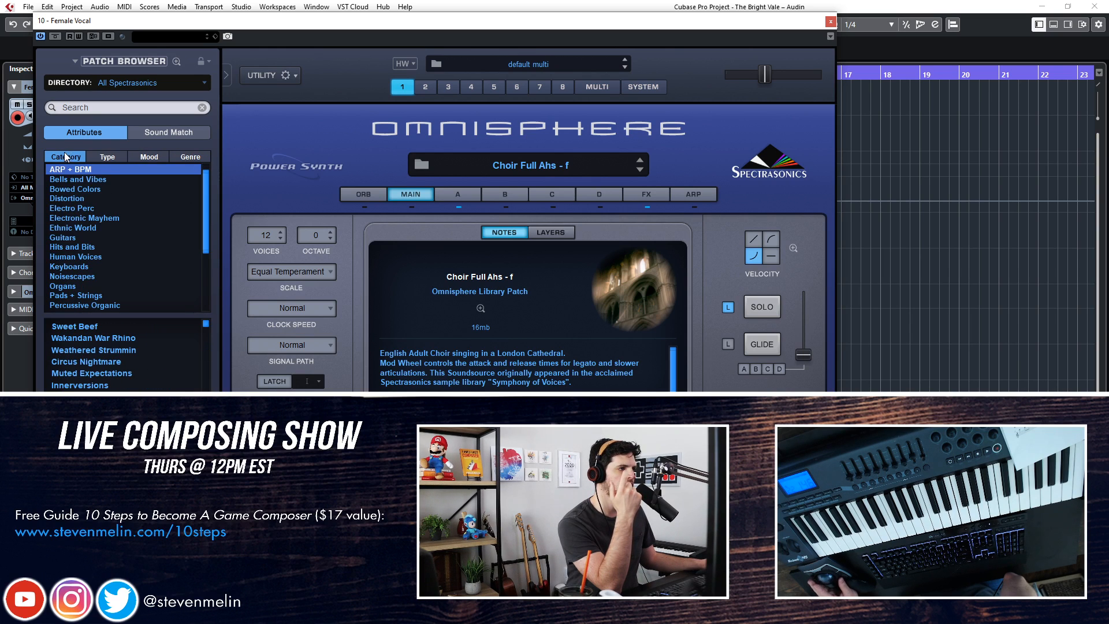
left_click(91, 256)
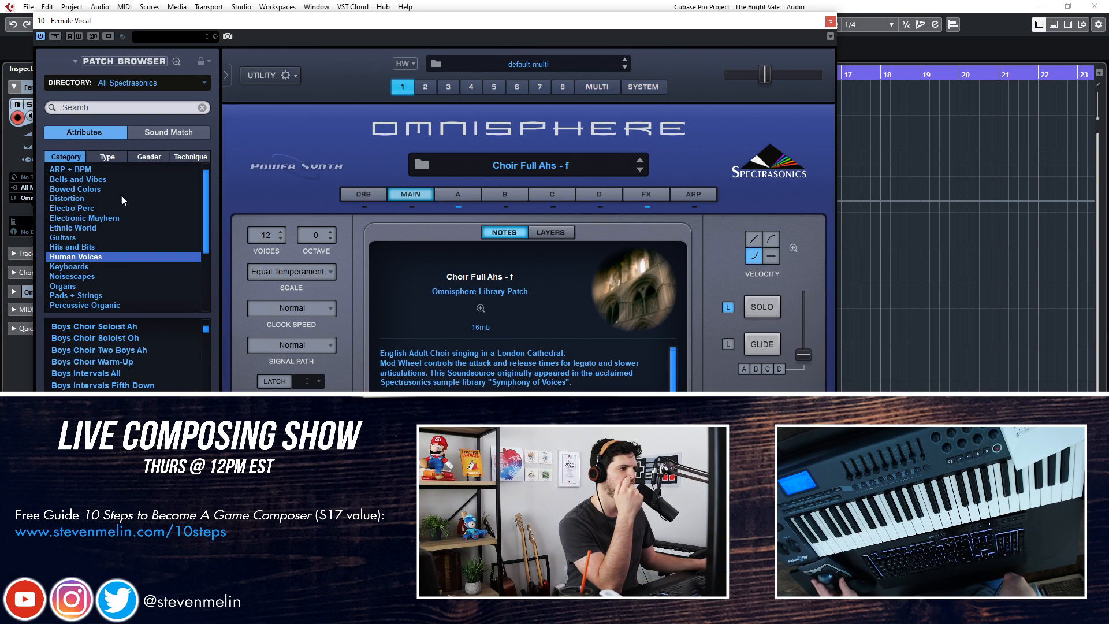
left_click(142, 159)
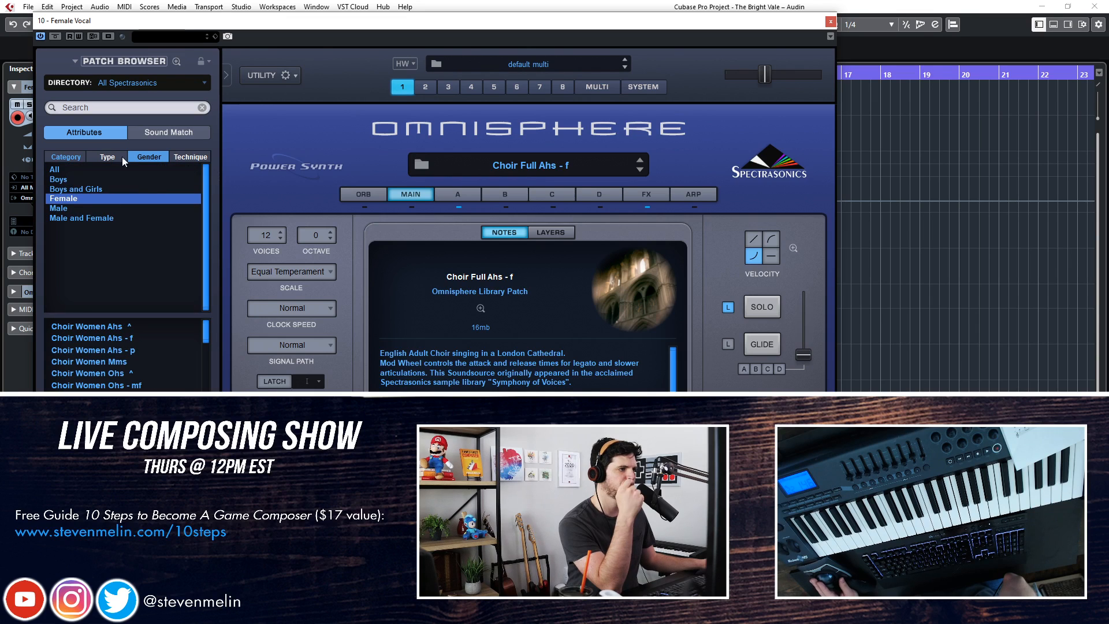
left_click(102, 157)
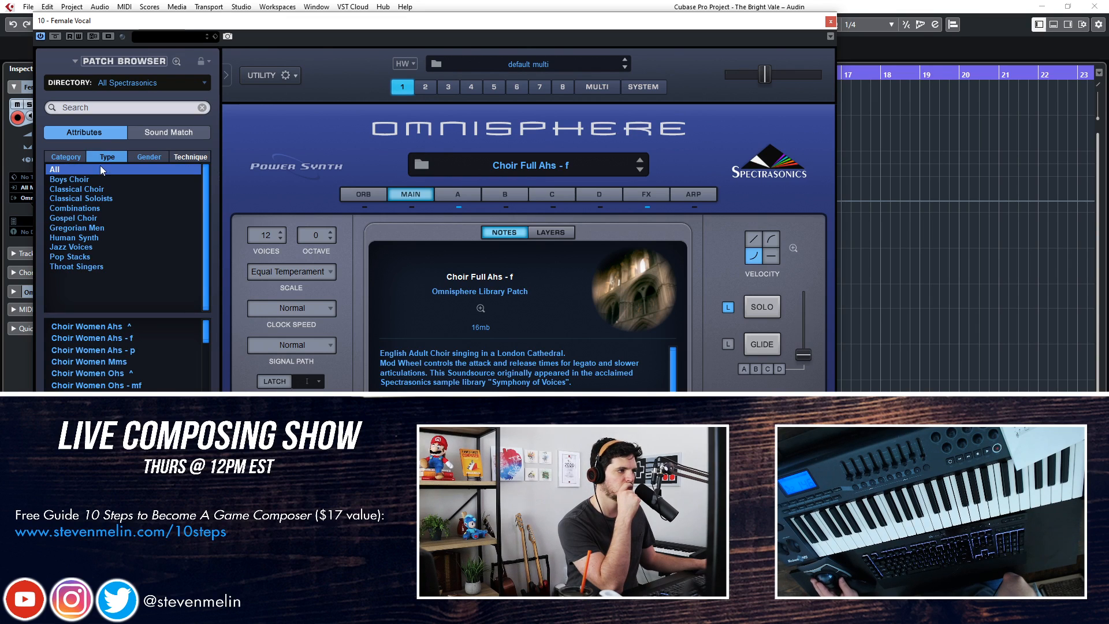
left_click(91, 199)
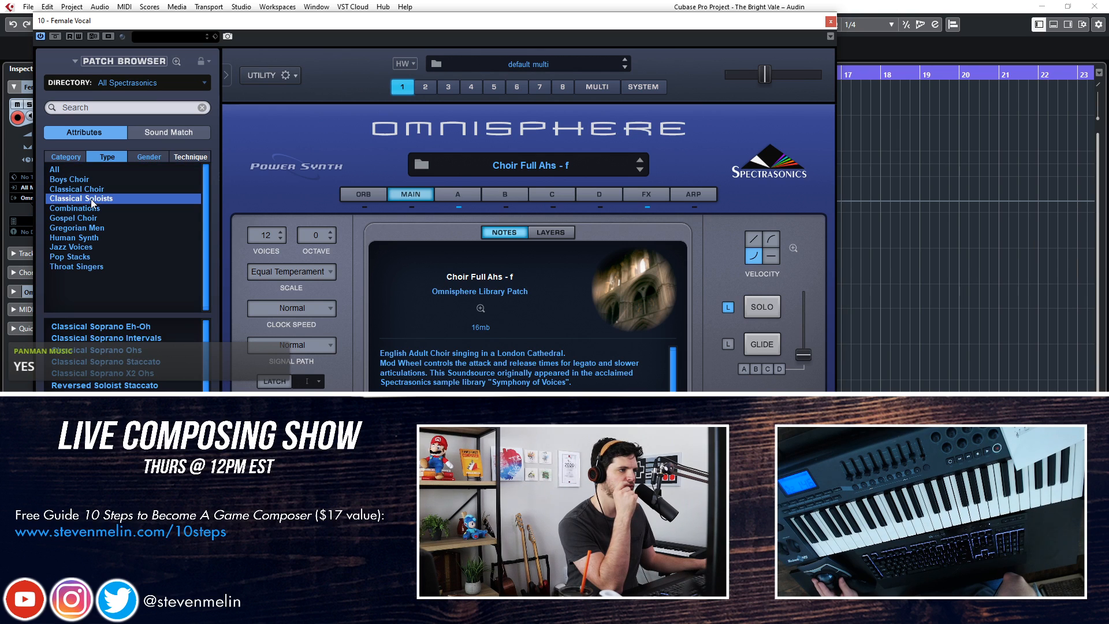
Audition the Classical Soprano Ohs and Classical Soprano X2 Ohs patches at a slightly raised output level, closing Omnisphere when done
left_click(114, 349)
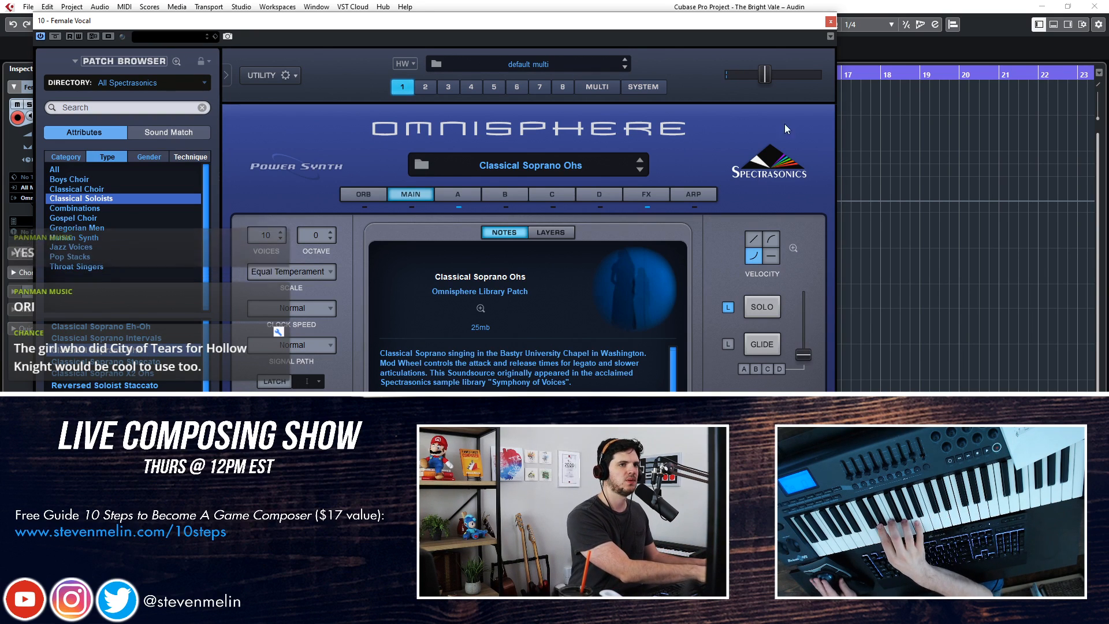
left_click_drag(764, 74, 778, 74)
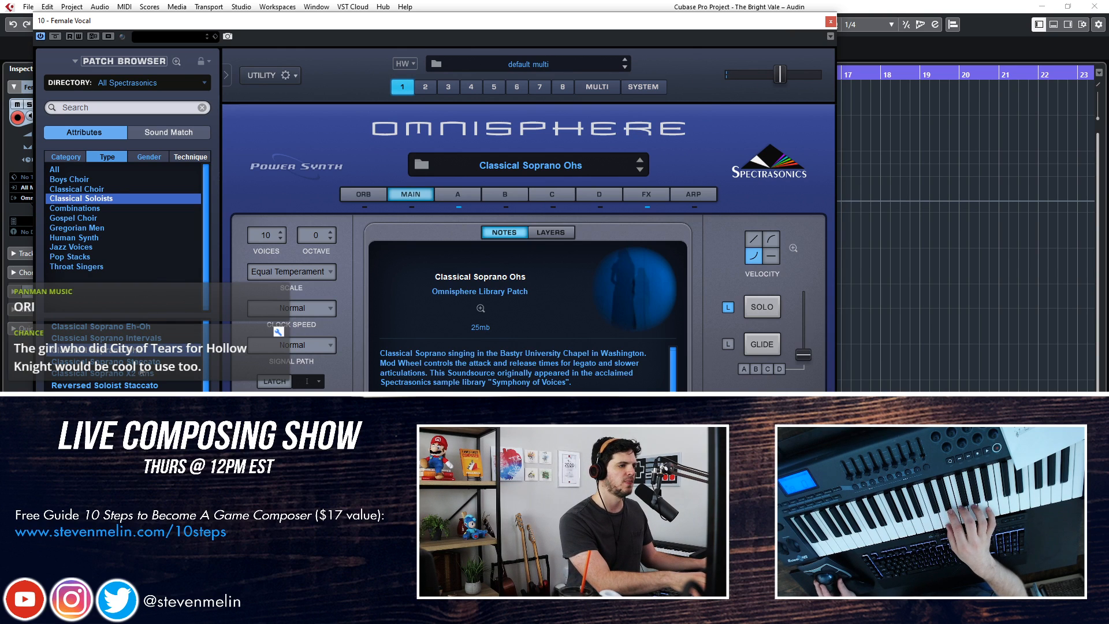
left_click(104, 373)
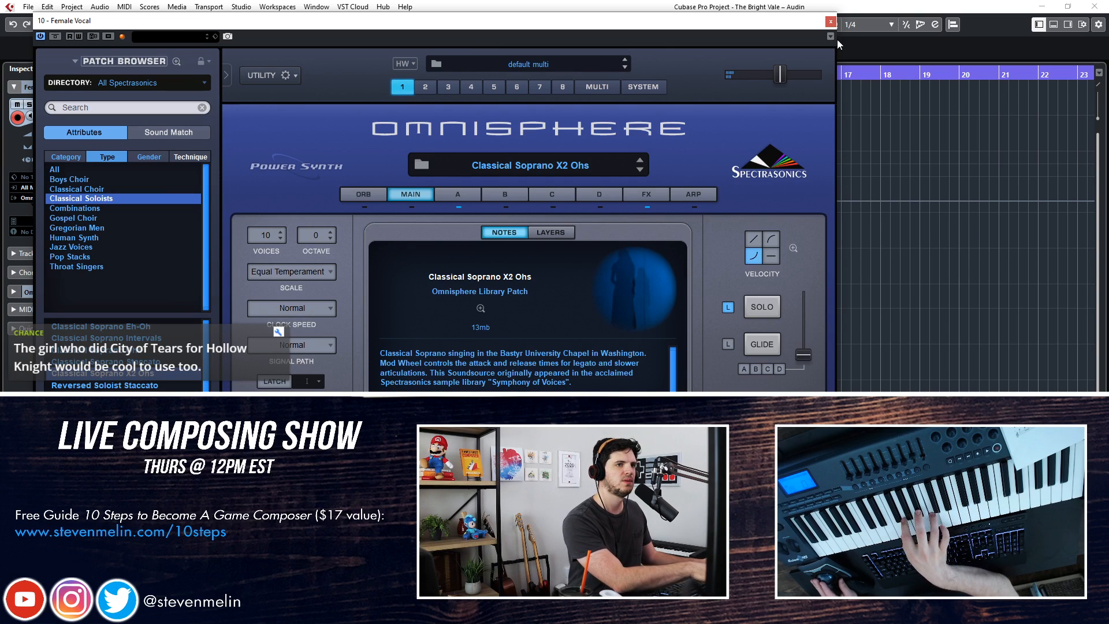
left_click(831, 22)
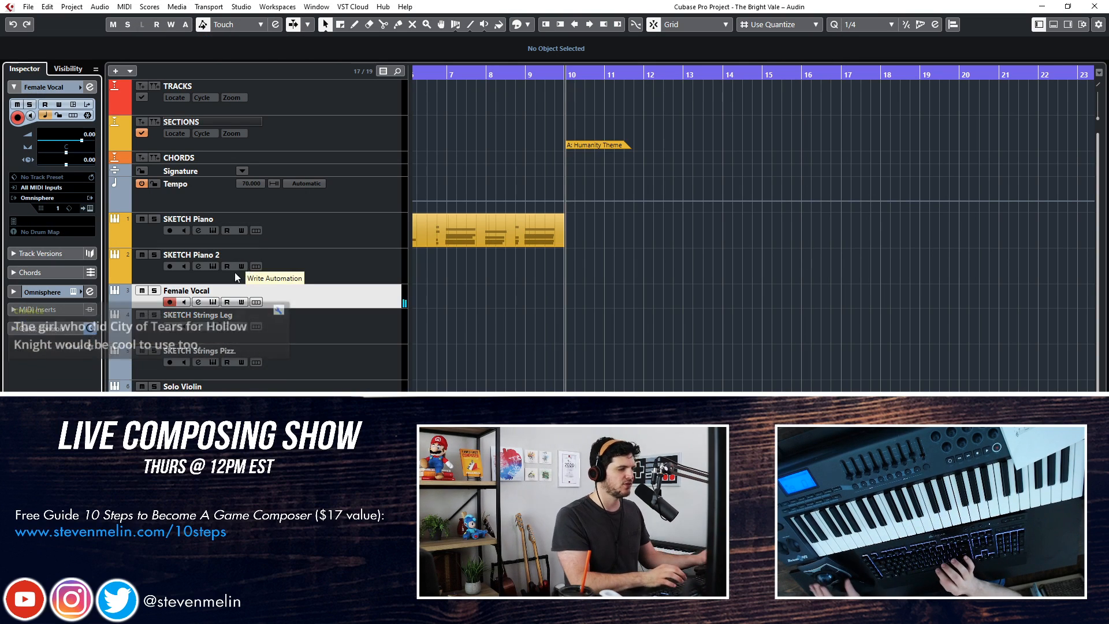
Replace the Female Vocal track's Omnisphere instrument with Kontakt and open the Kontakt interface
left_click(53, 189)
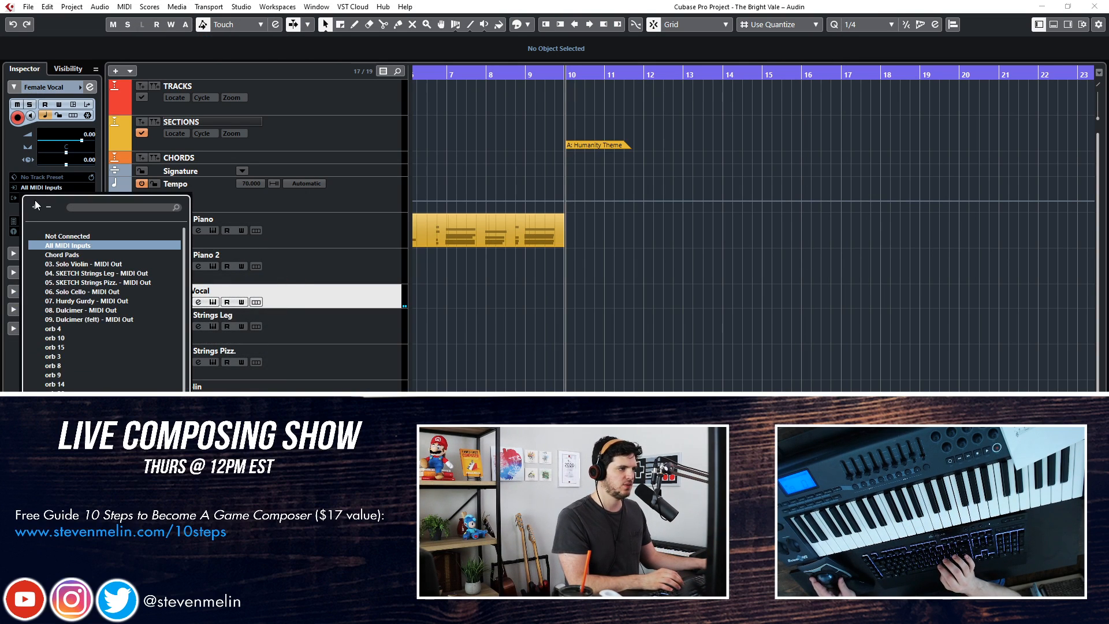
left_click(289, 254)
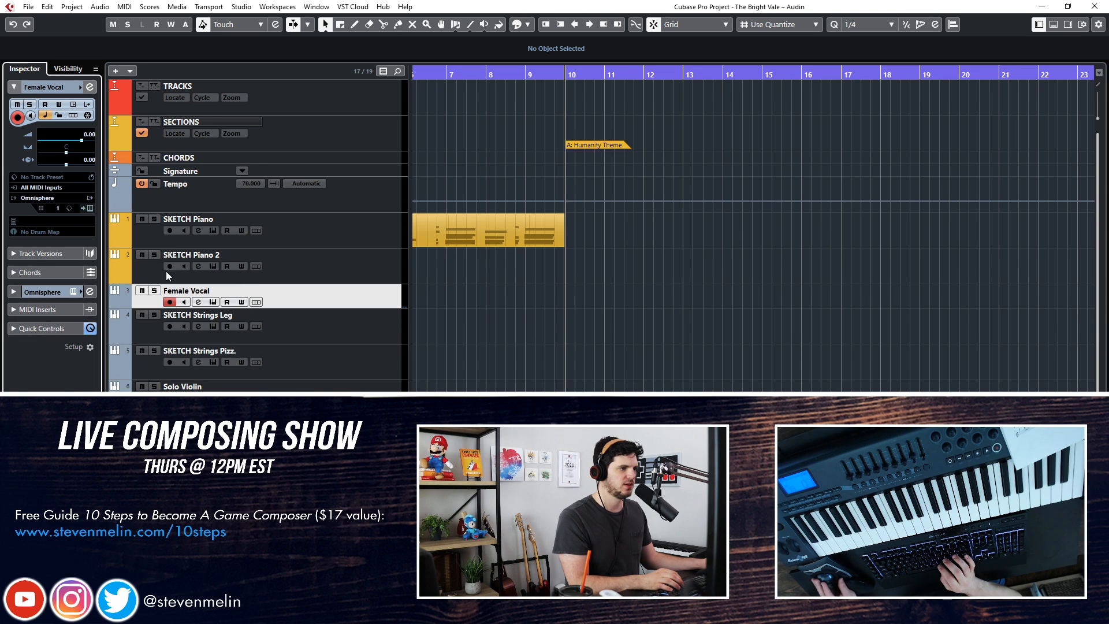
left_click(61, 198)
type("kon")
key("Return")
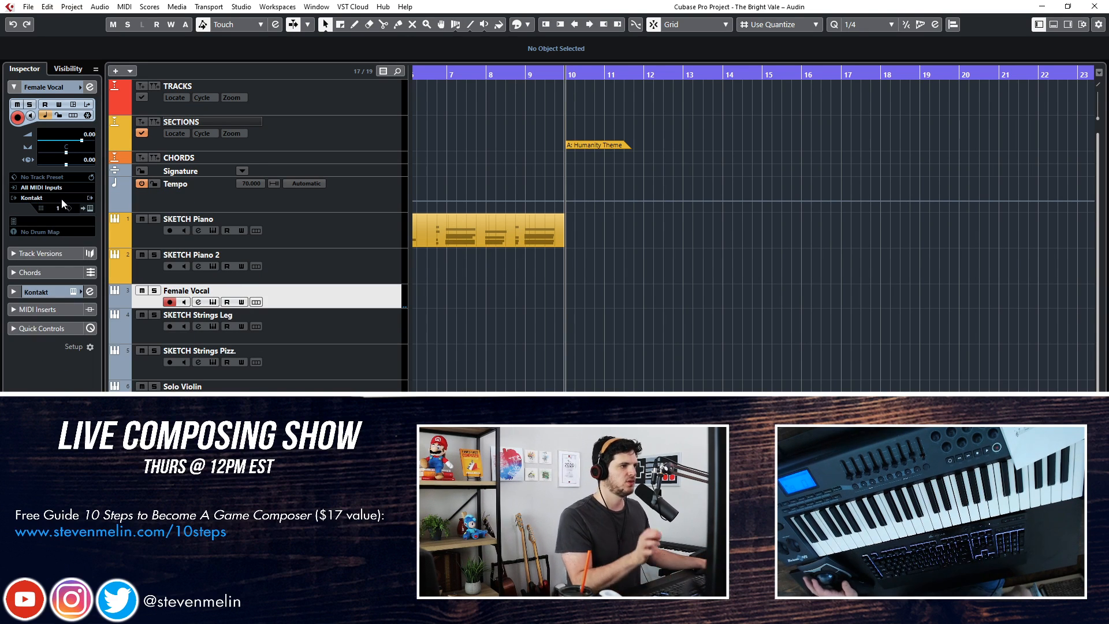
left_click(91, 209)
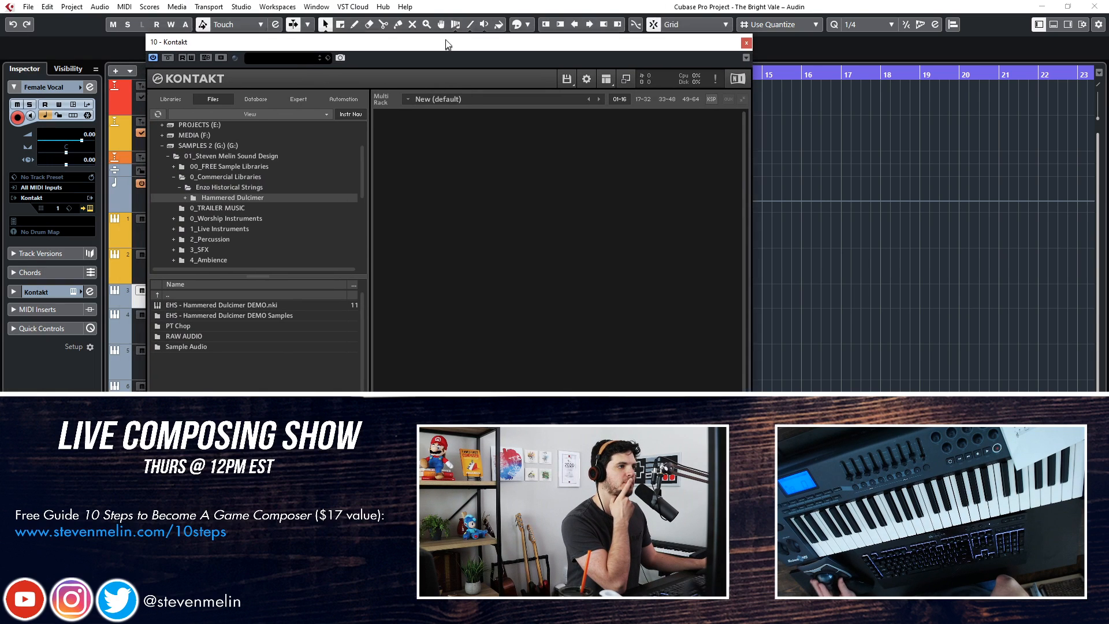
Browse Kontakt's libraries and Quick-Load choir folders for a solo voice, opening the Solo folder of SoundIron Requiem Light
left_click(176, 83)
scroll(197, 193, "down", 10)
scroll(239, 272, "down", 10)
scroll(240, 276, "down", 5)
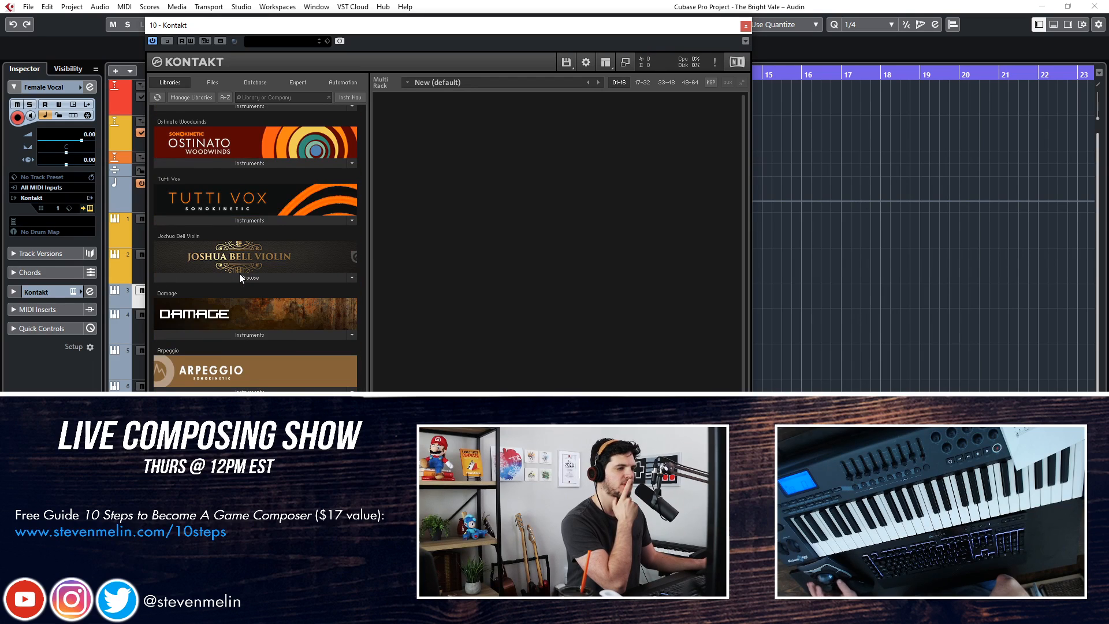
scroll(239, 272, "up", 15)
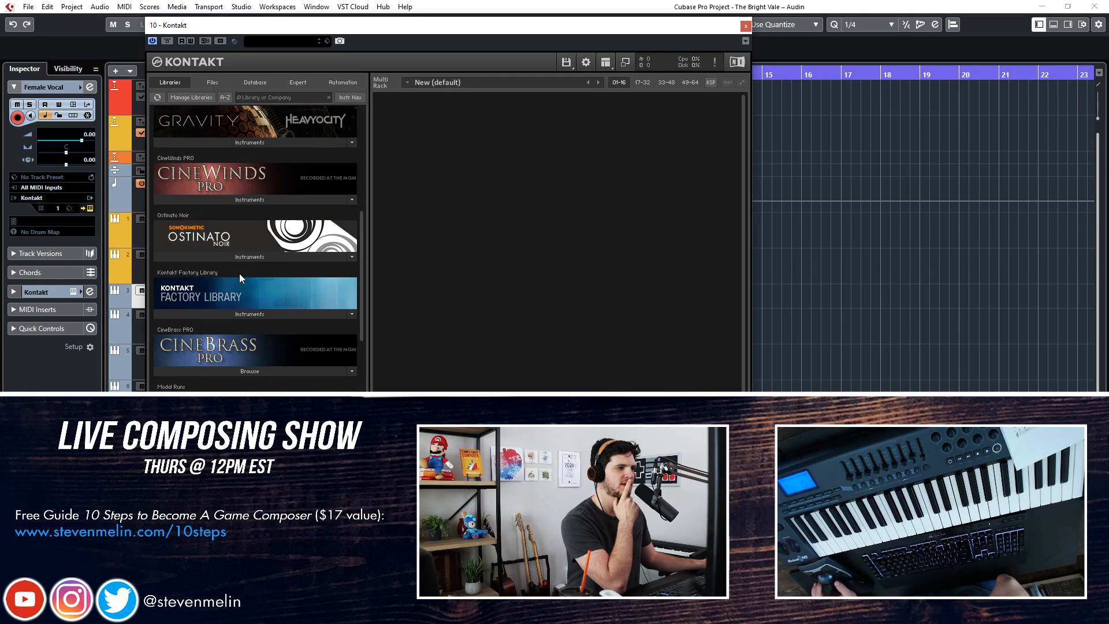
right_click(565, 248)
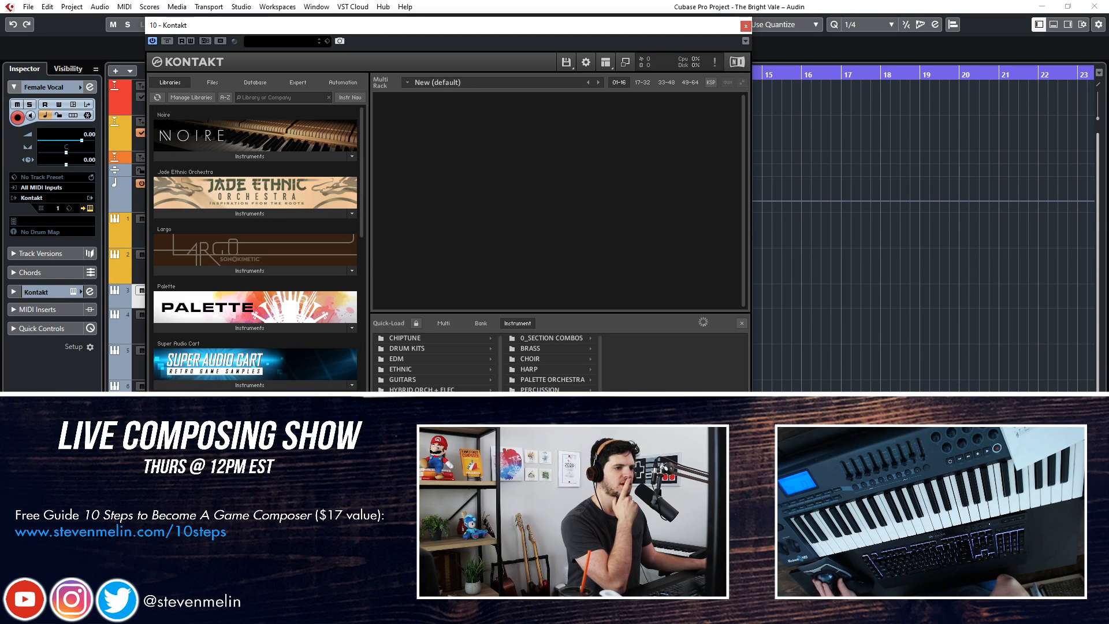
left_click(544, 357)
left_click(633, 348)
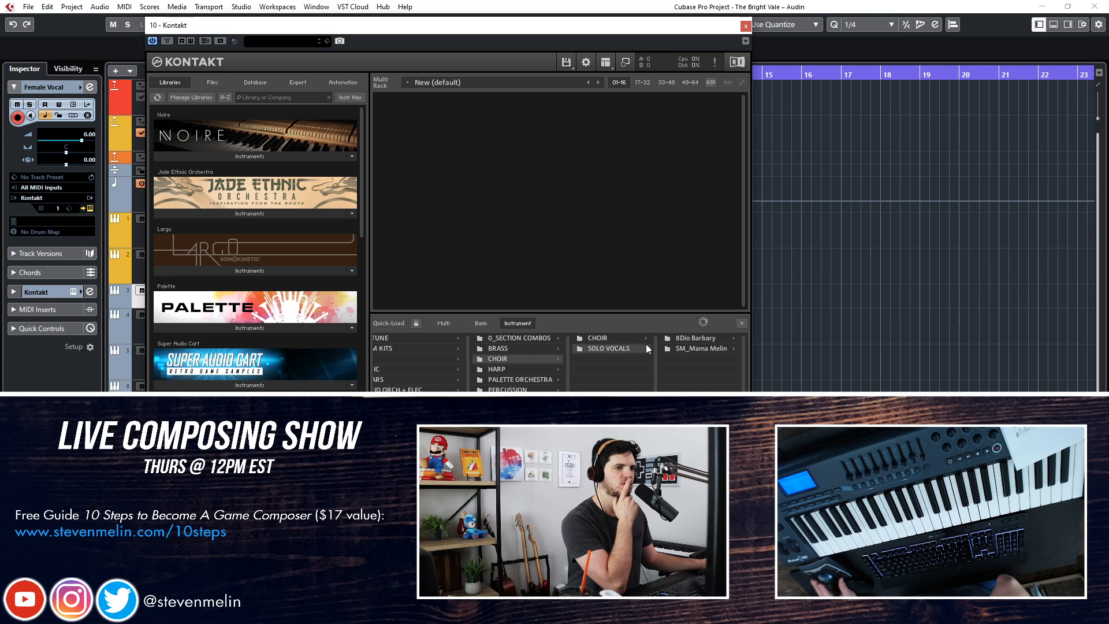
left_click(679, 339)
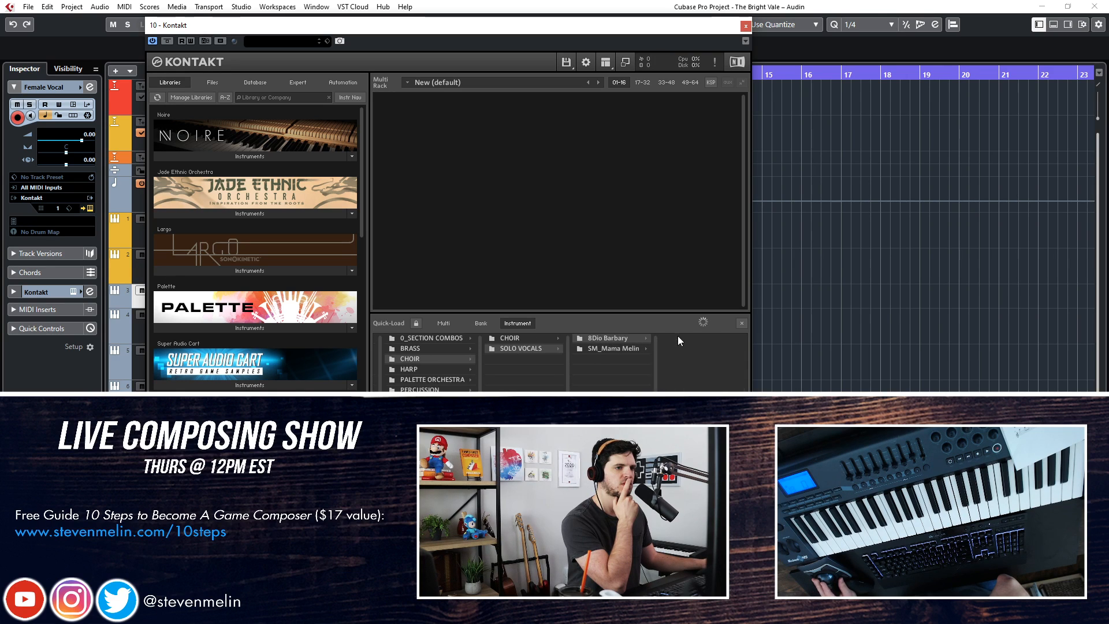
left_click(507, 340)
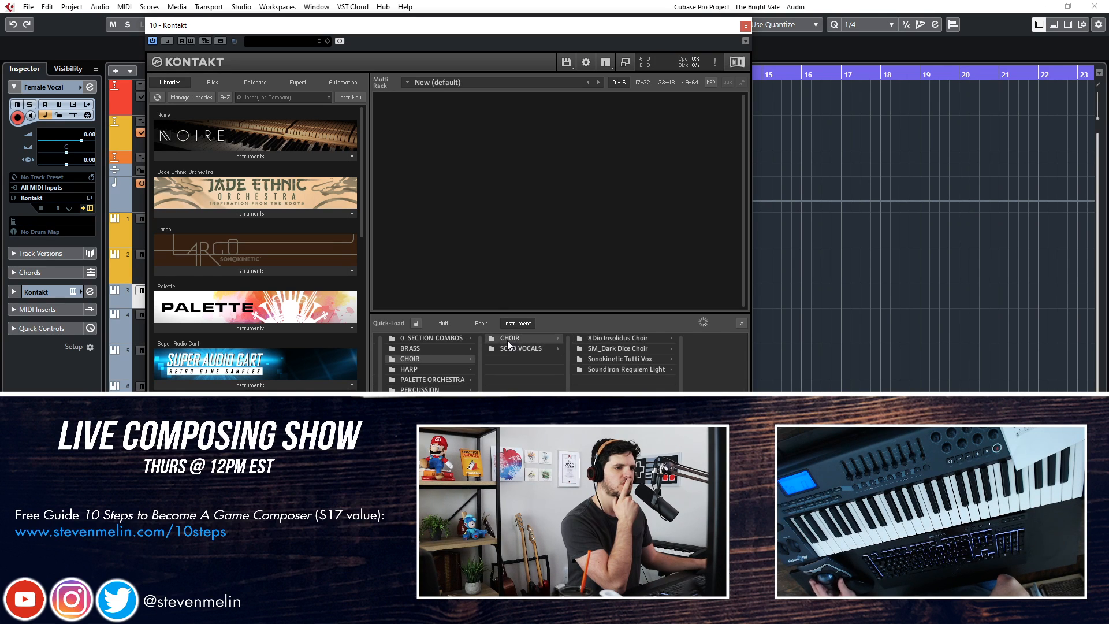
left_click(605, 369)
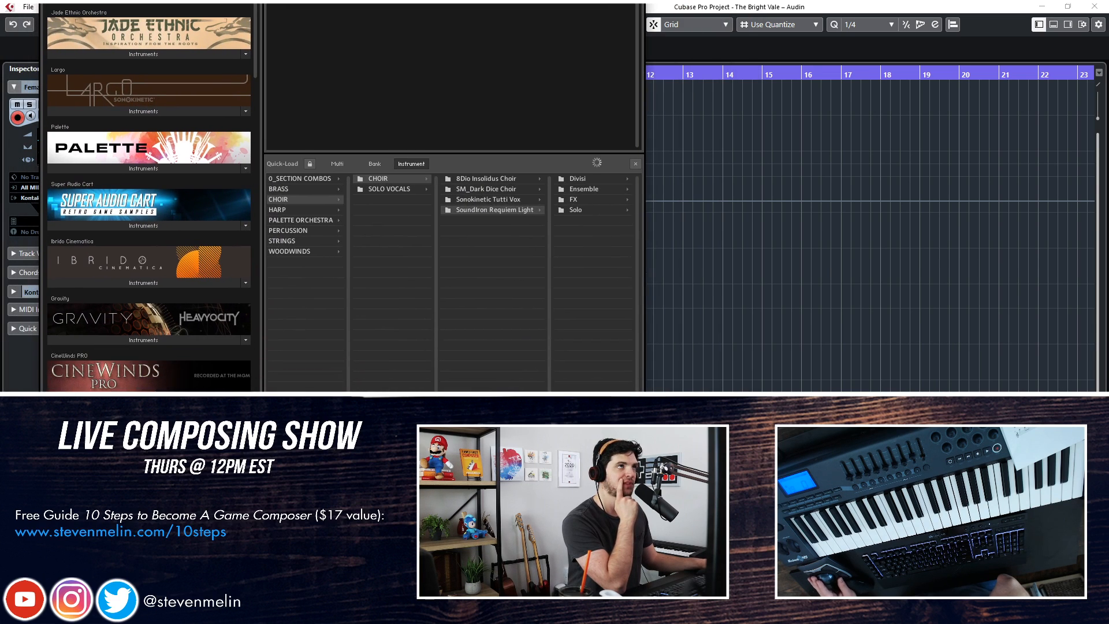
left_click(577, 205)
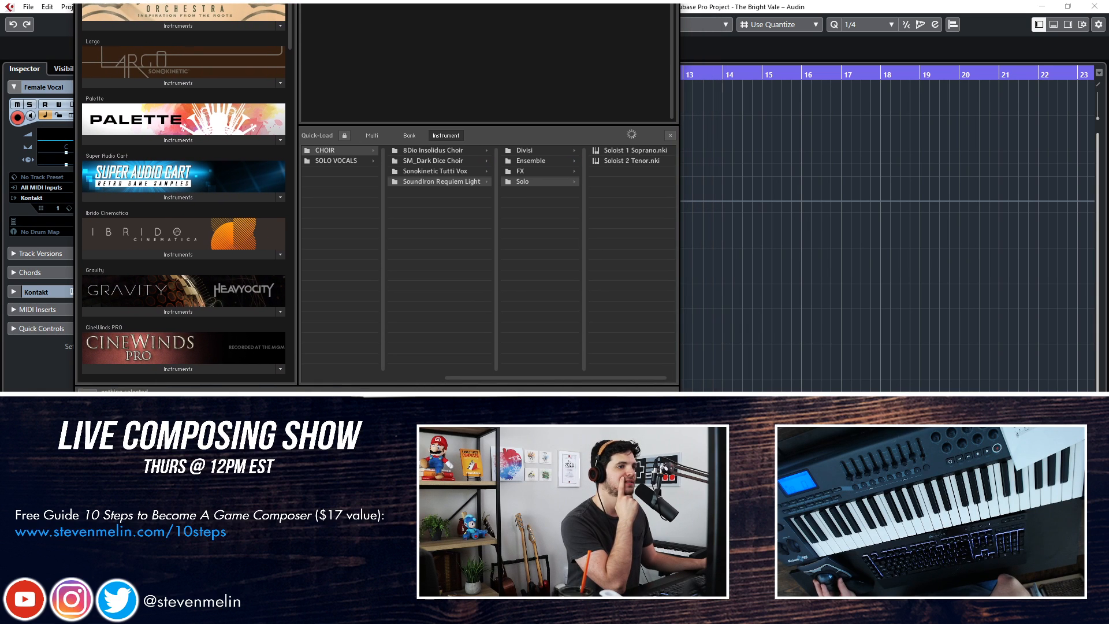
Load the Soloist 1 Soprano instrument into Kontakt and close the Quick-Load browser
left_click_drag(375, 0, 353, 128)
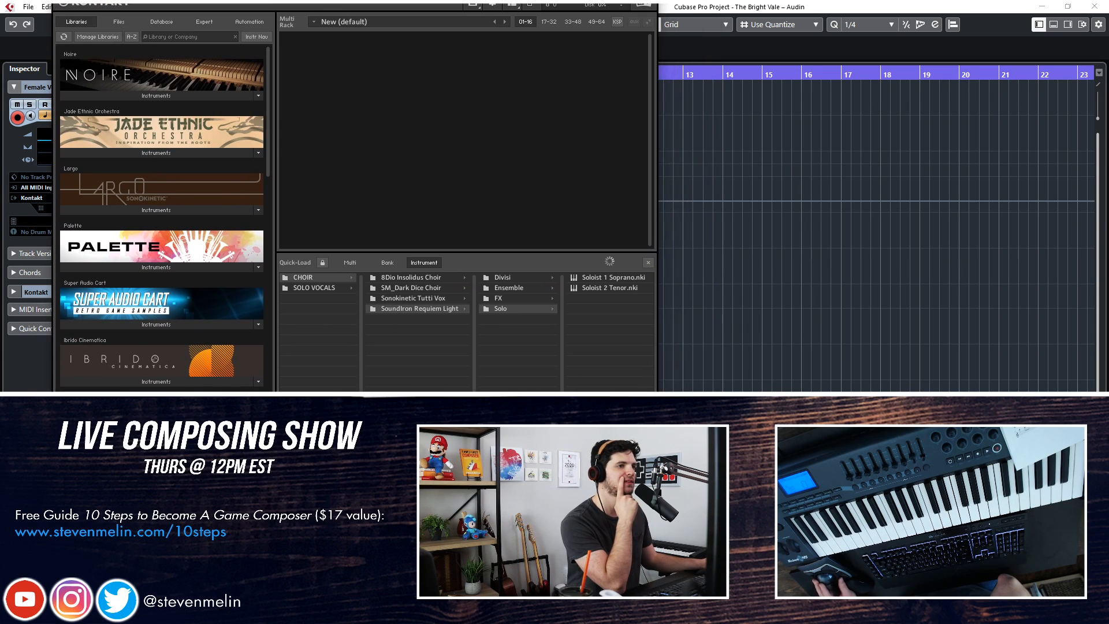
left_click(601, 289)
left_click(593, 282)
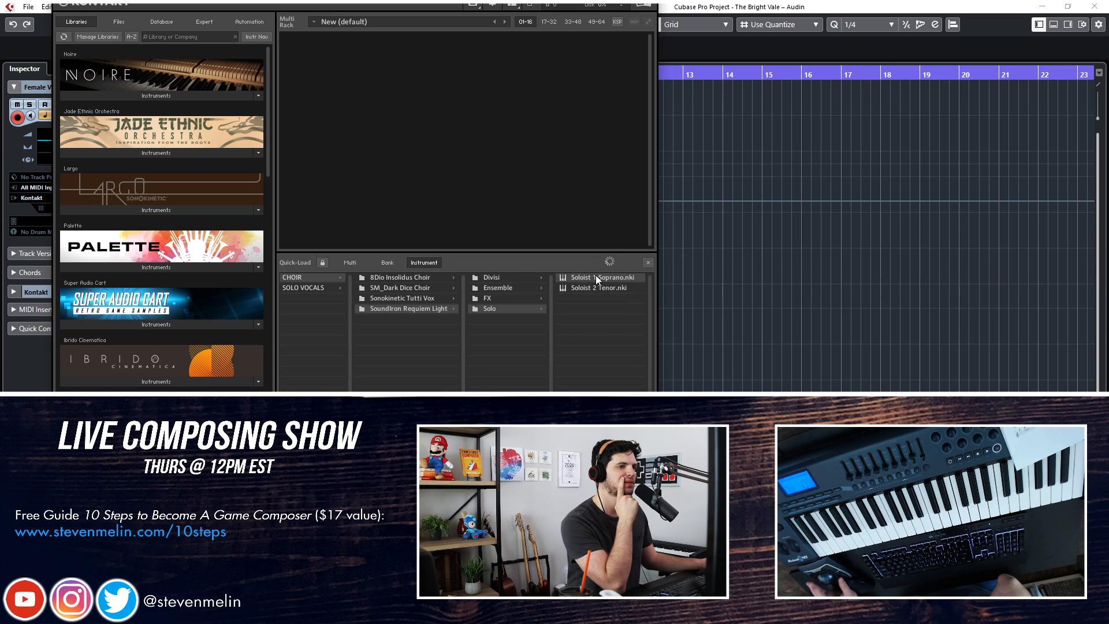
double_click(595, 275)
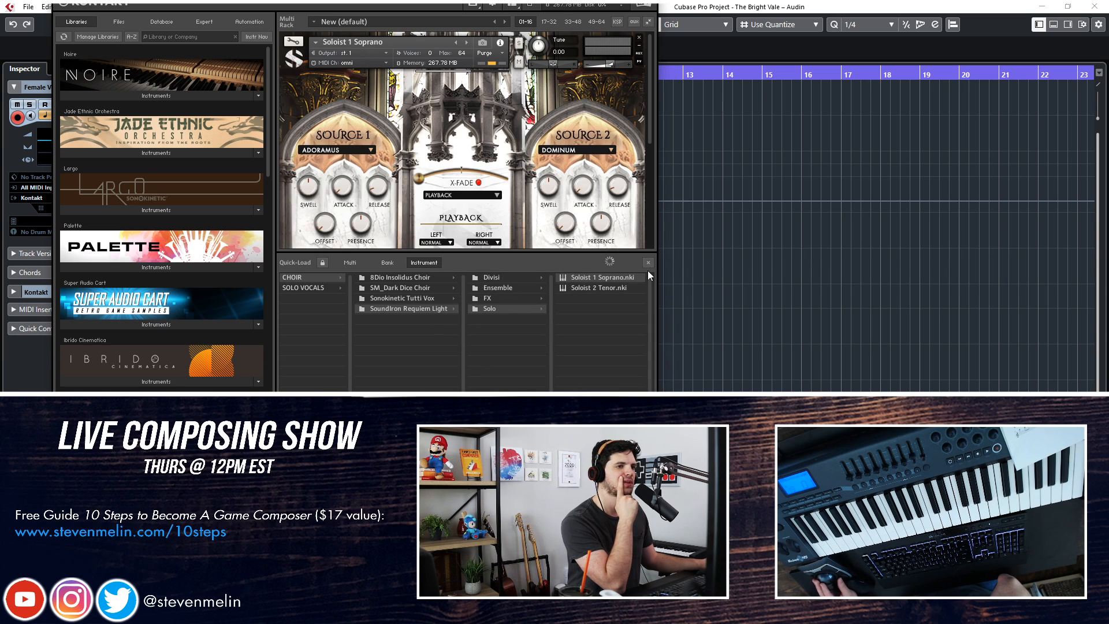
left_click(648, 263)
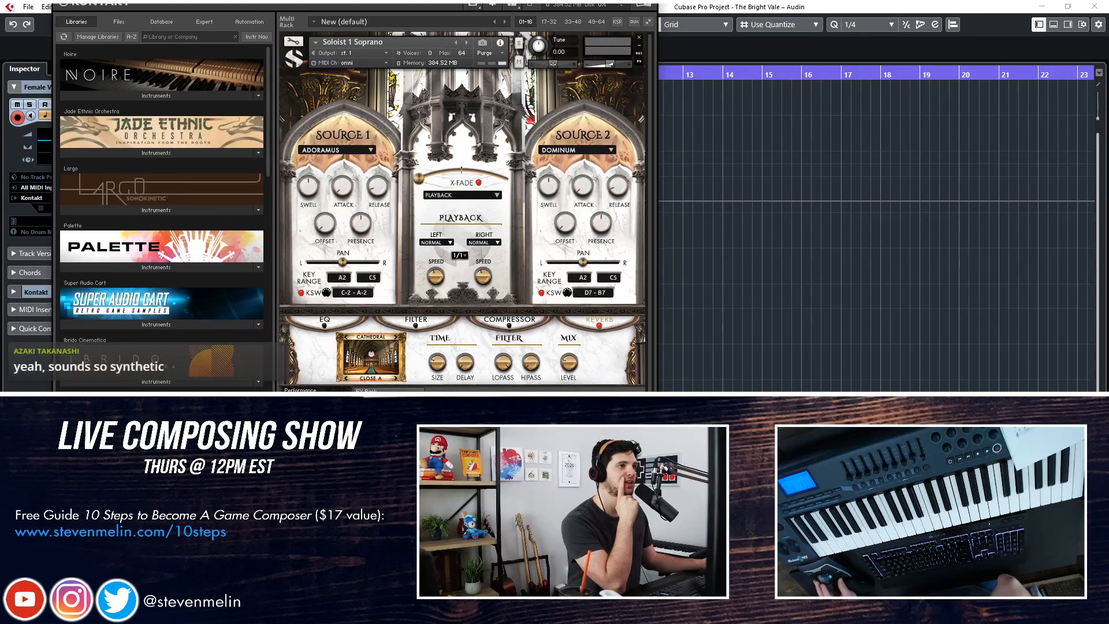
Set both Source 1 and Source 2 of the Soloist 1 Soprano instrument to Off
left_click_drag(318, 0, 354, 14)
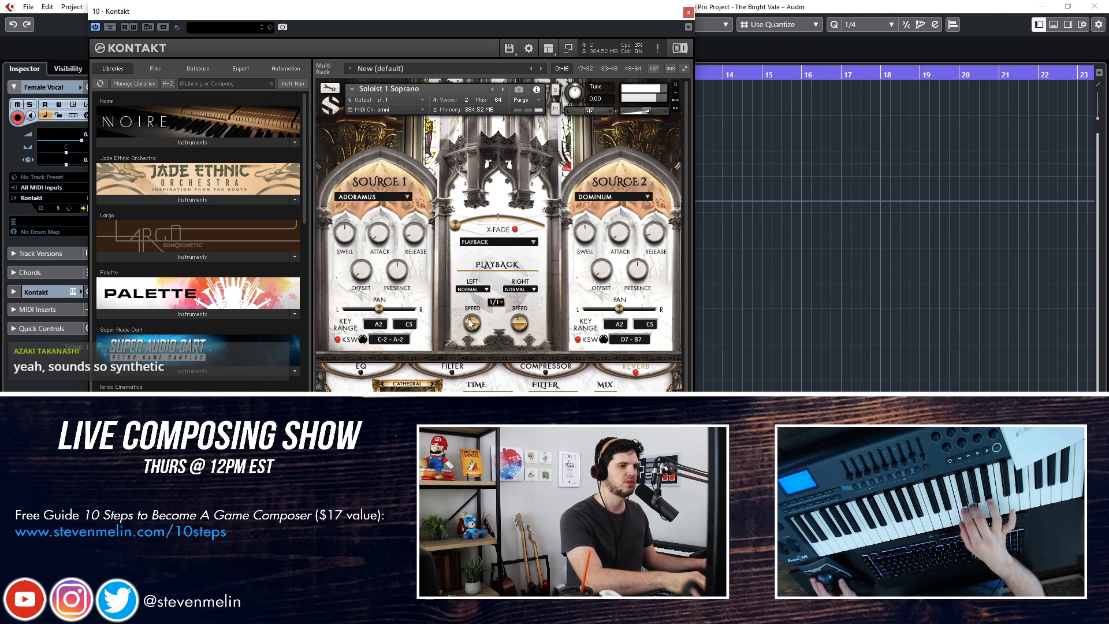
left_click(391, 195)
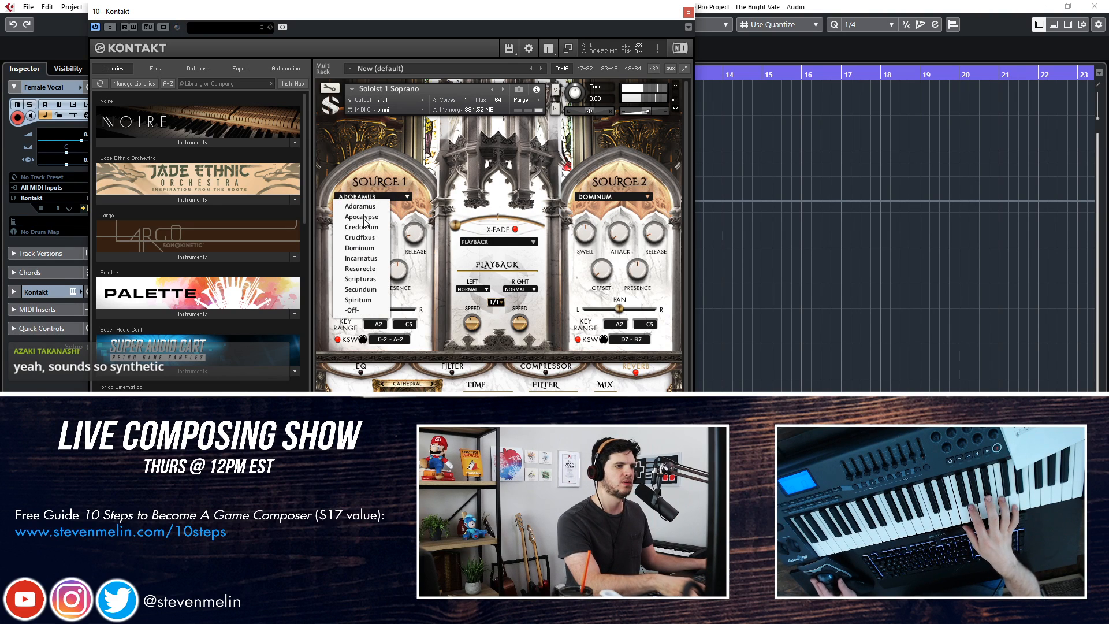
left_click(354, 310)
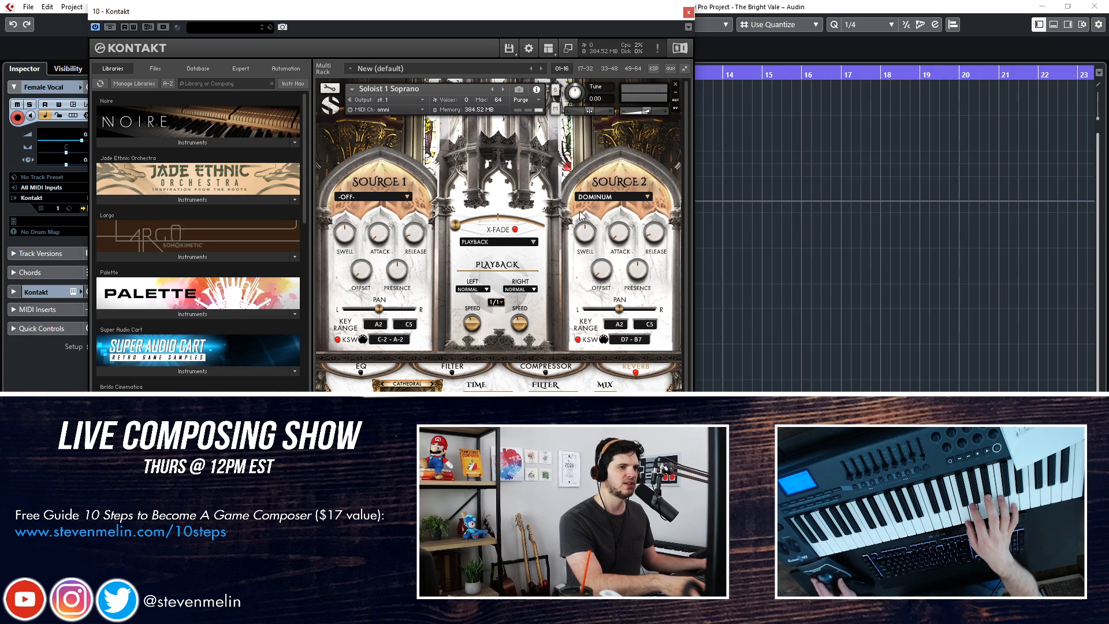
left_click(641, 198)
left_click(594, 310)
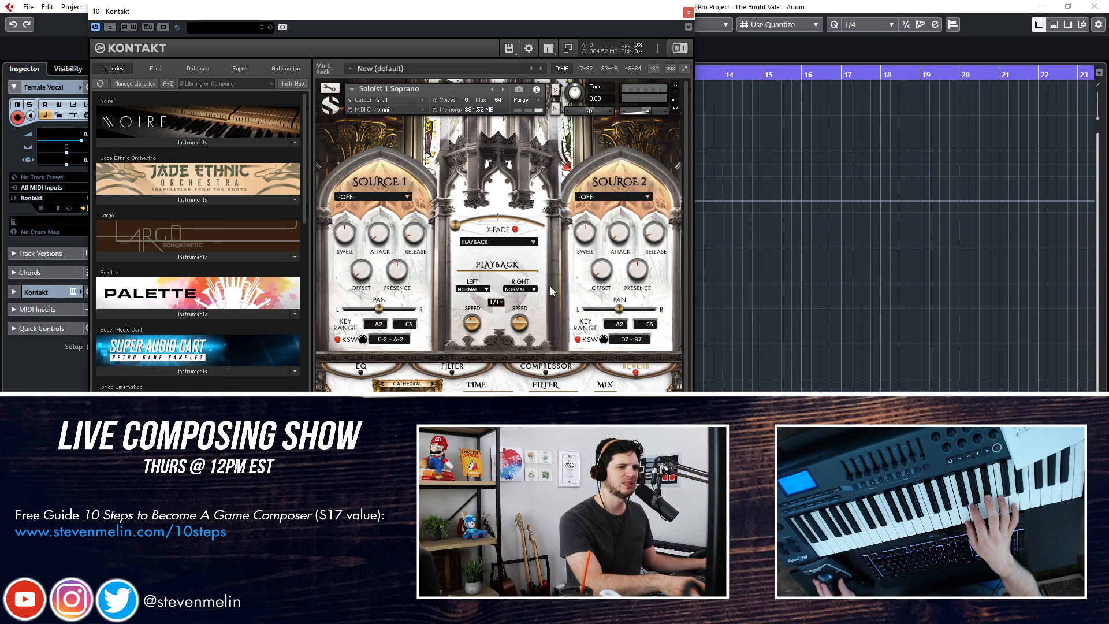
Reselect Off for Source 1 and view the Soloist 1 Soprano's FX Rack page before closing the Kontakt window
left_click(375, 197)
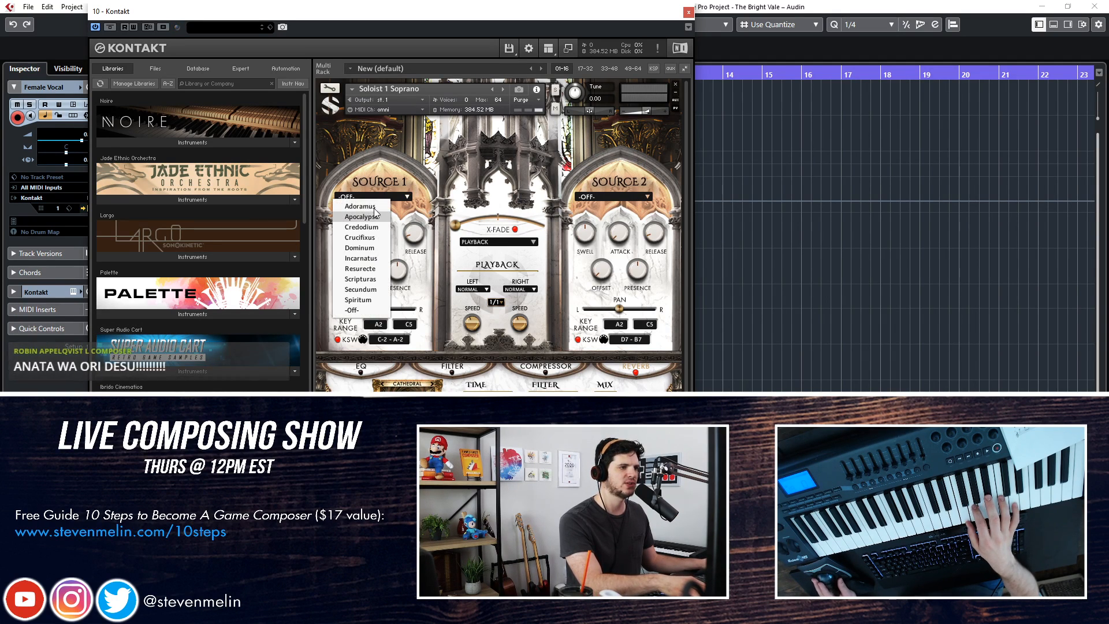
left_click(356, 310)
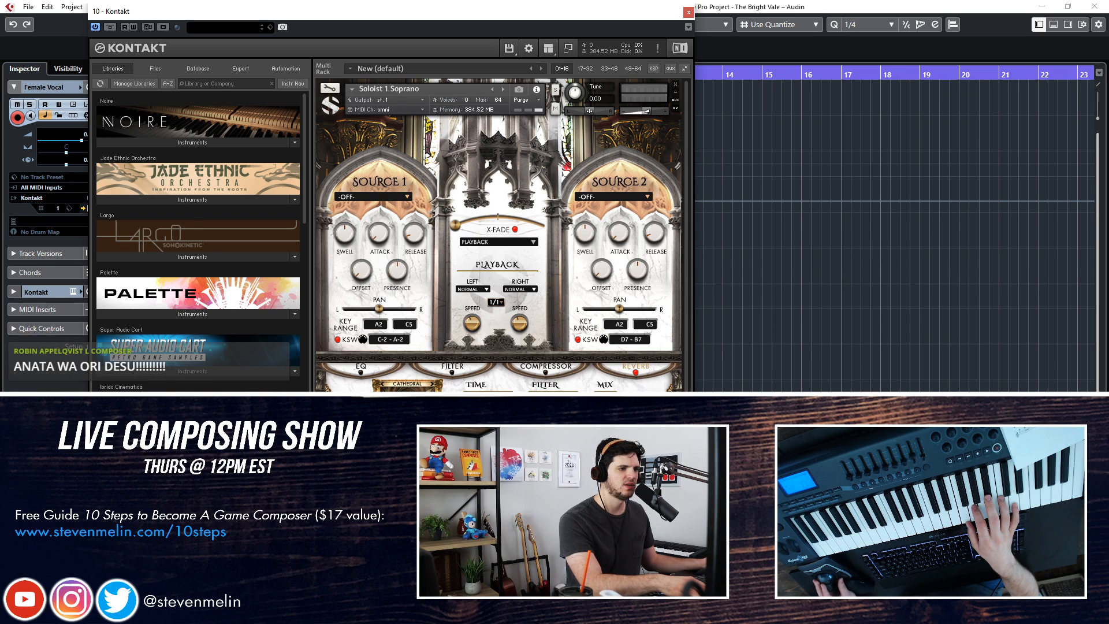
left_click(405, 432)
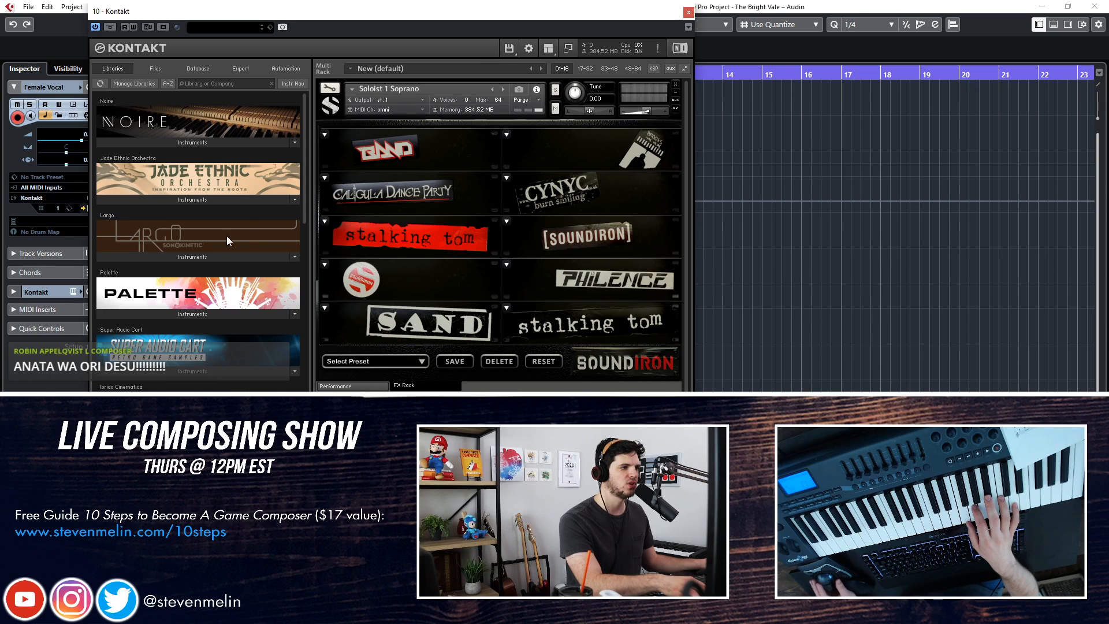
left_click(688, 12)
Replace the Female Vocal track's Kontakt instrument with Omnisphere and open the Omnisphere interface
left_click(53, 200)
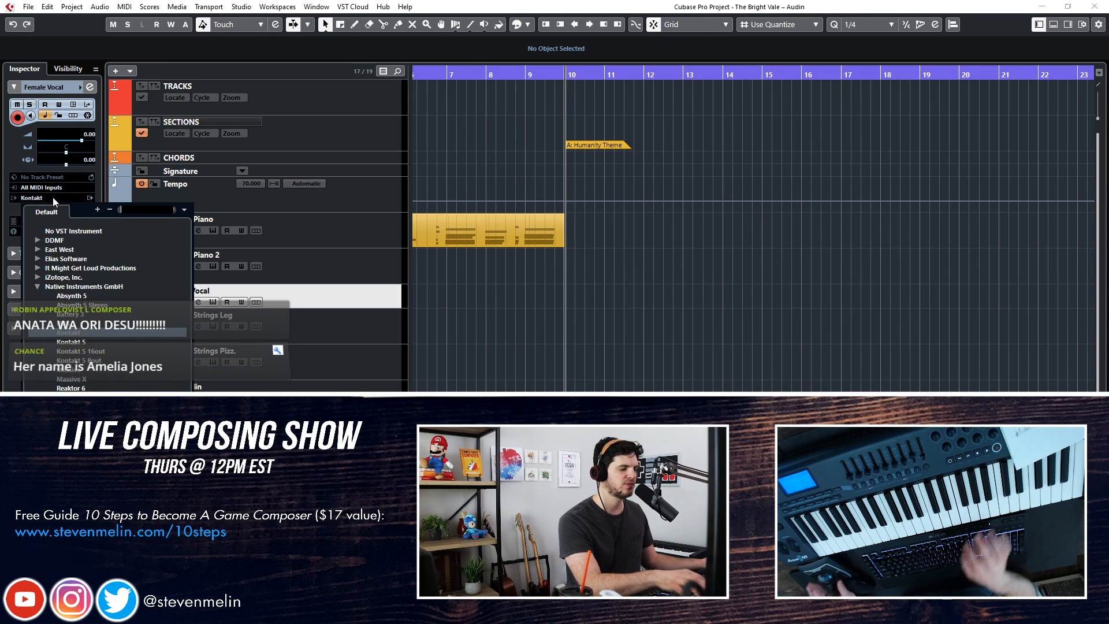
type("omnisophere")
key("BackSpace")
key("BackSpace")
key("BackSpace")
key("BackSpace")
key("BackSpace")
key("BackSpace")
key("BackSpace")
type("sphere")
key("Return")
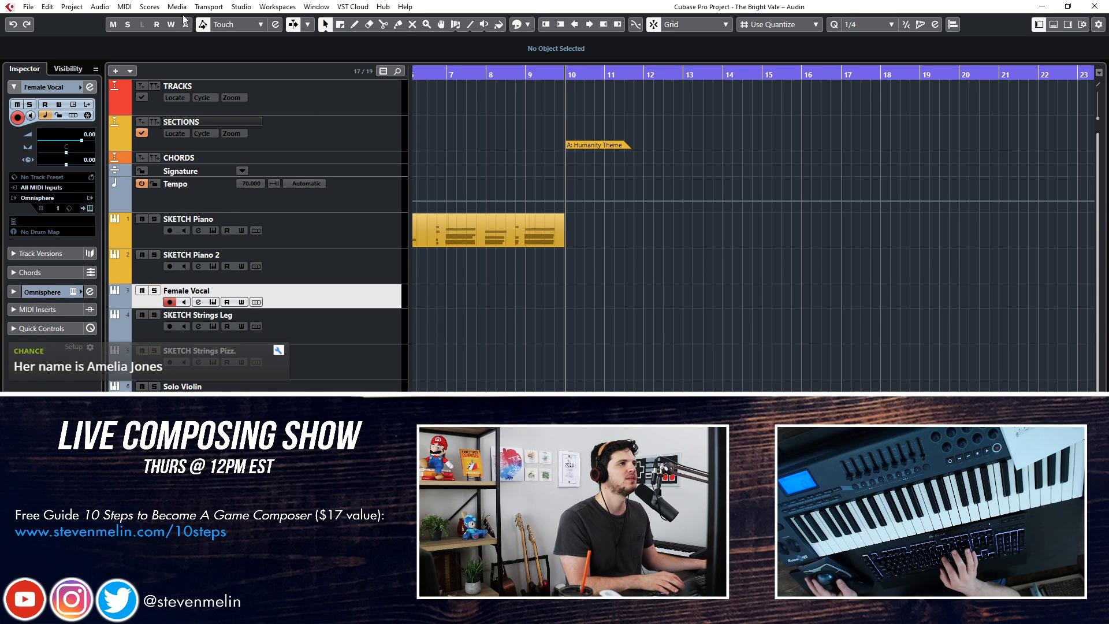
key("Return")
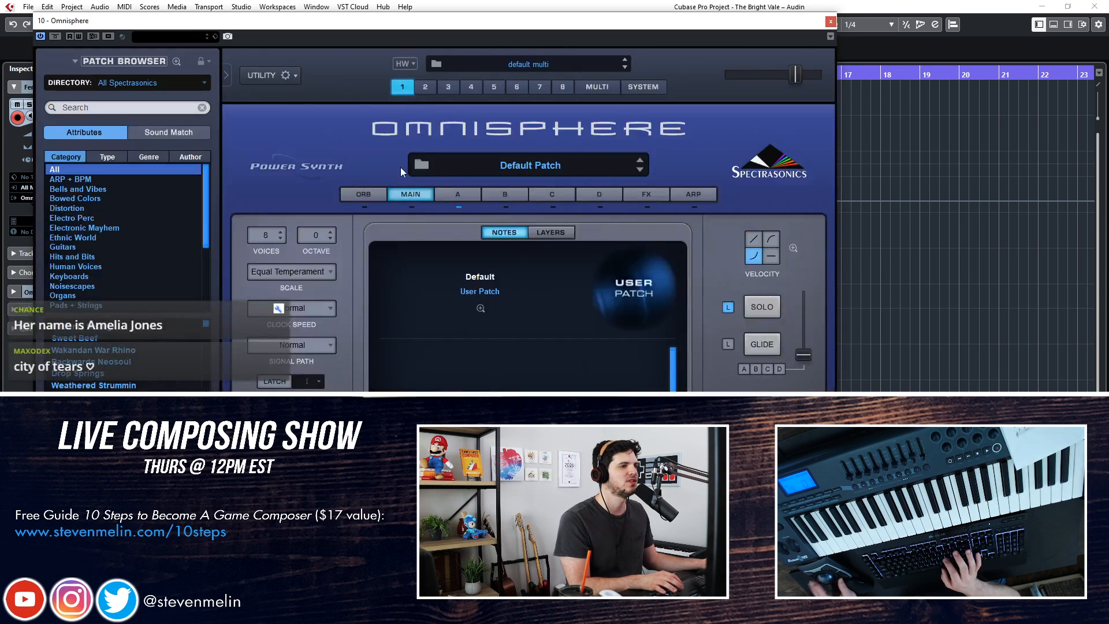
Search Omnisphere's patches for "soprano", audition several results, and load Classical Soprano Ohs before closing the instrument window
left_click(90, 109)
type("soprano")
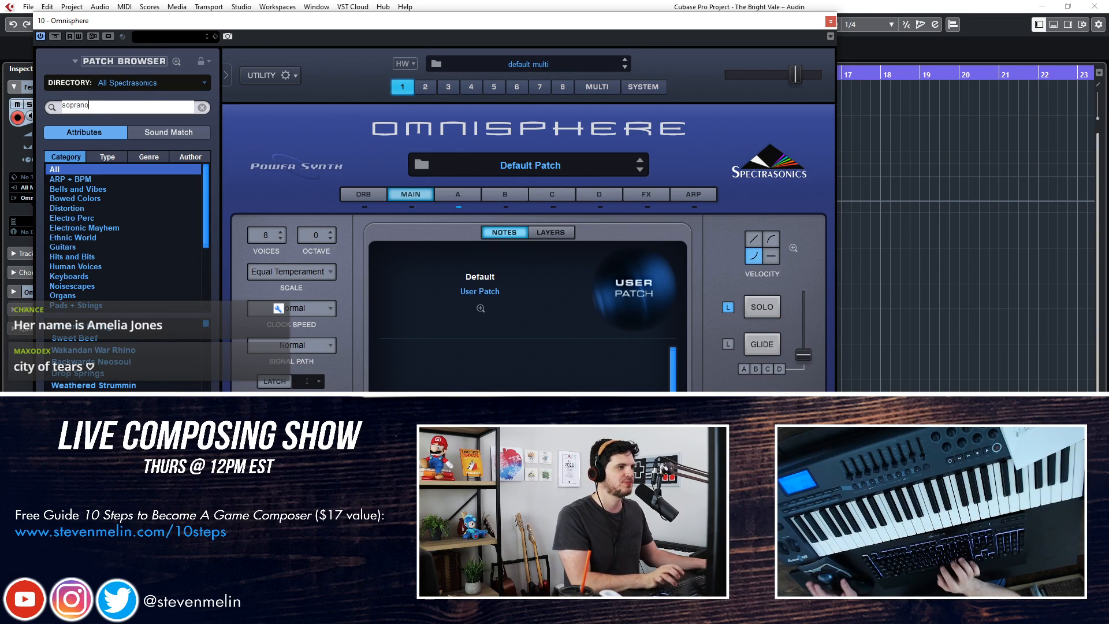
key("Return")
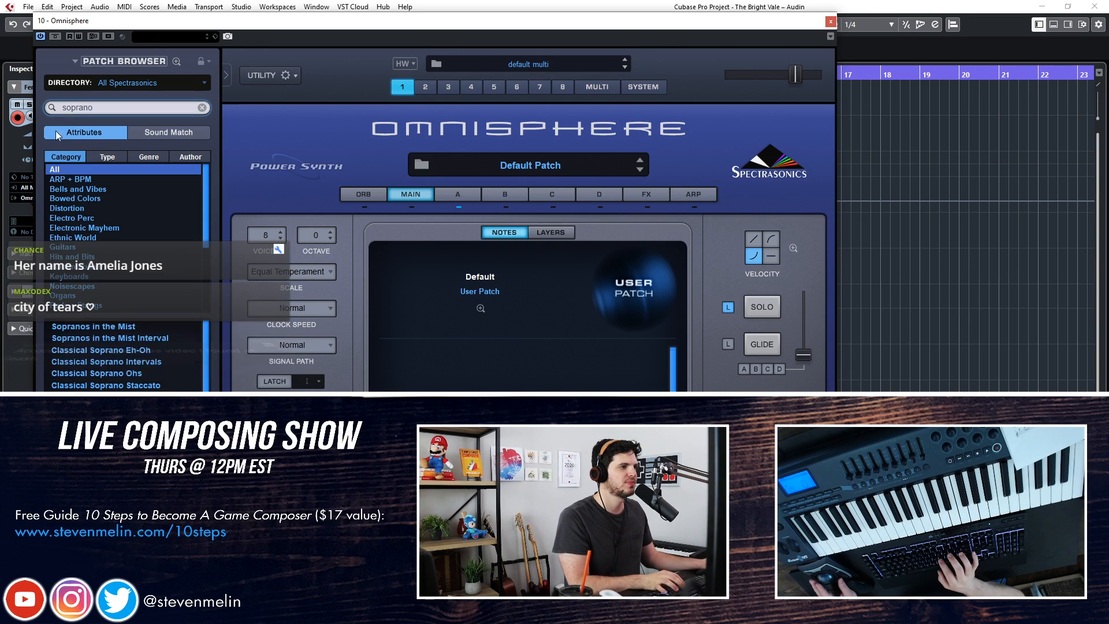
left_click(87, 337)
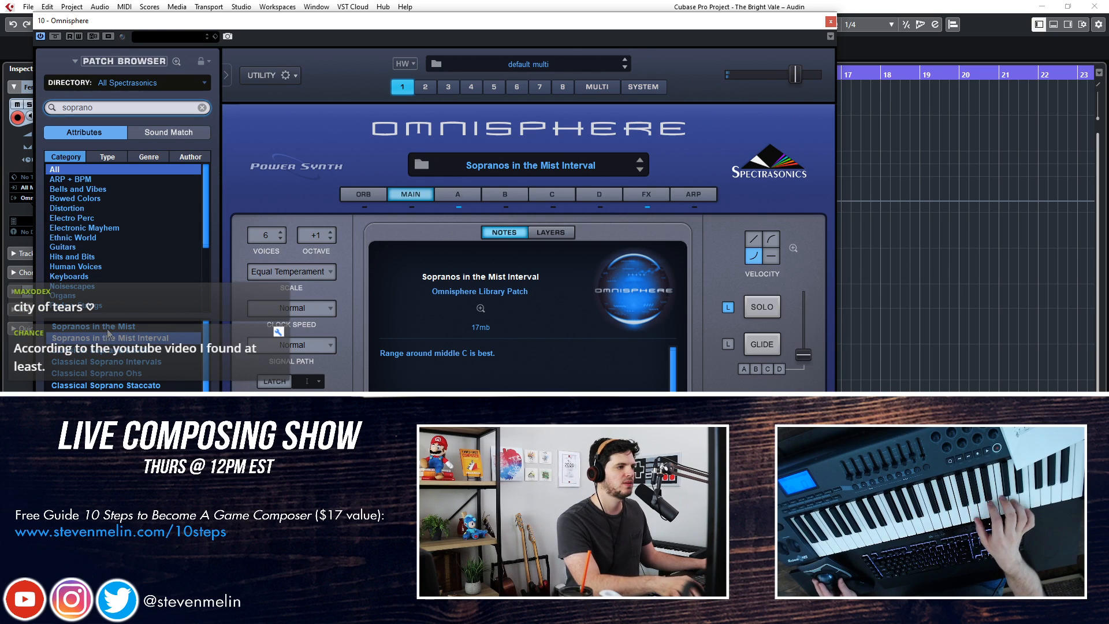
key("Up")
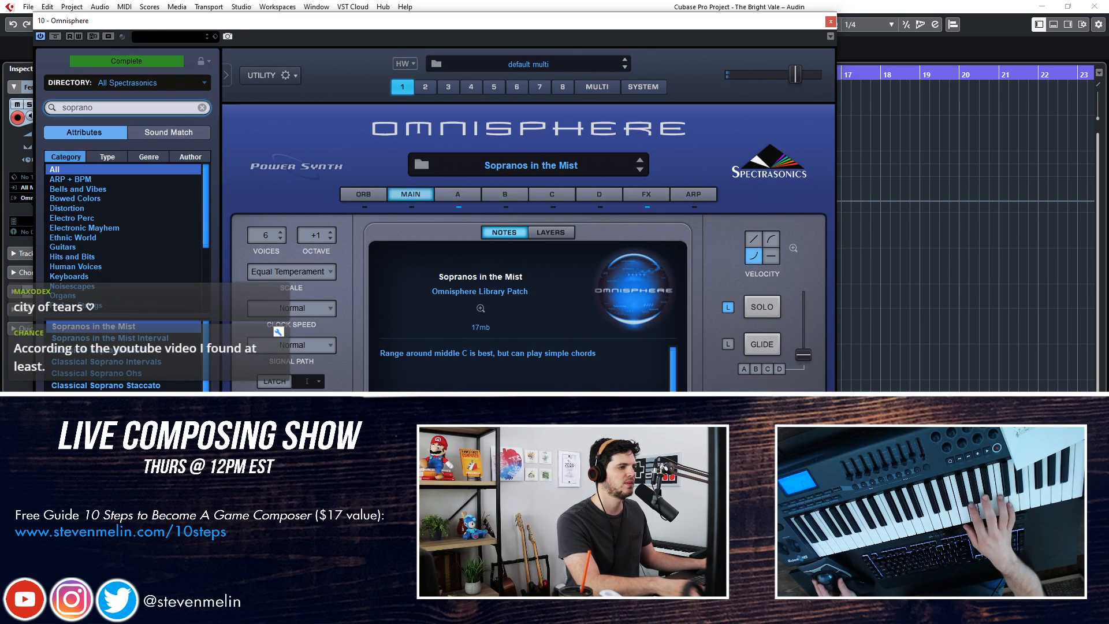
key("Up")
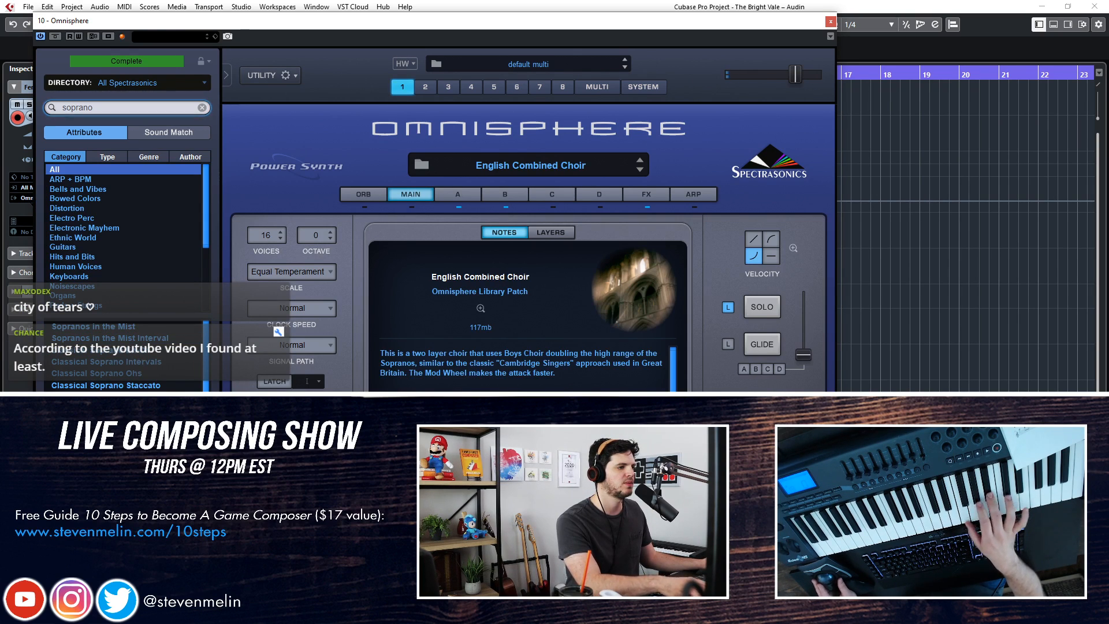
key("Up")
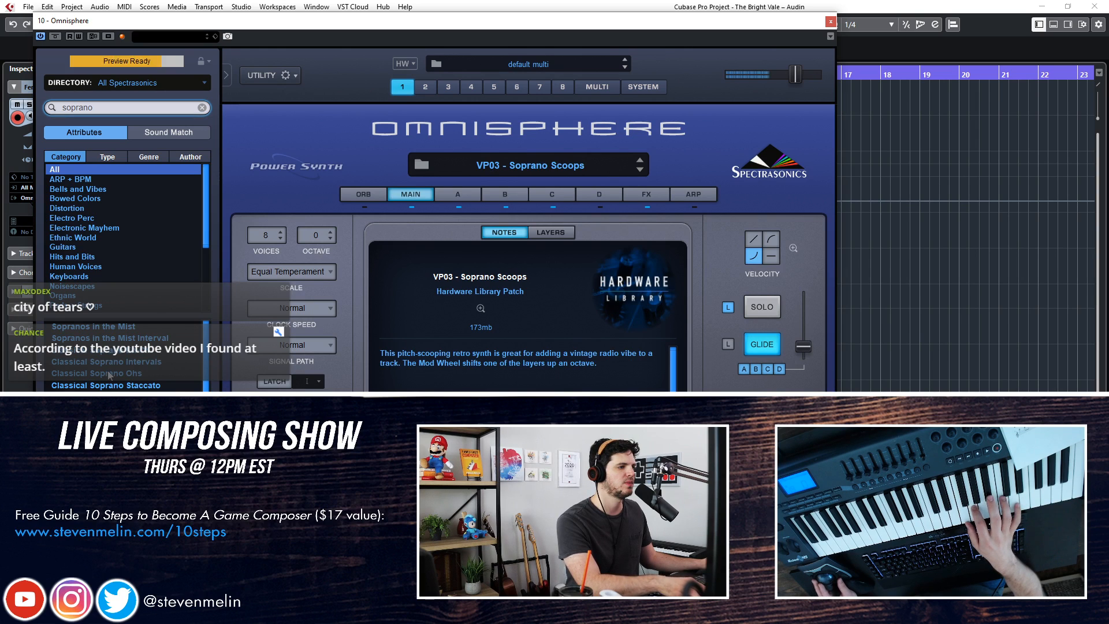
key("Up")
key("Up")
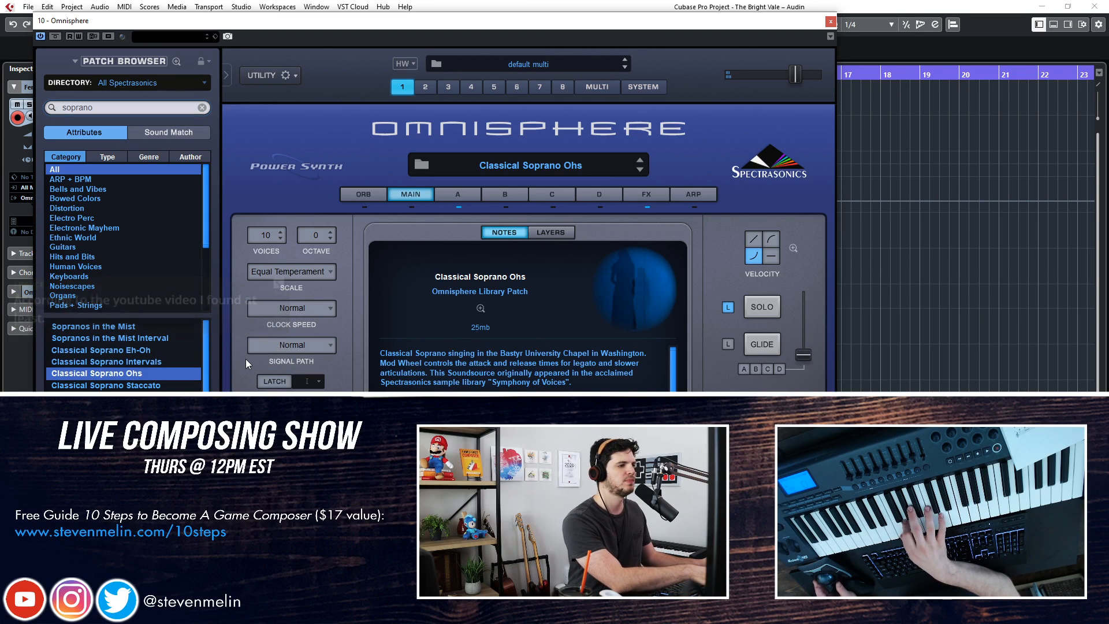
left_click(830, 22)
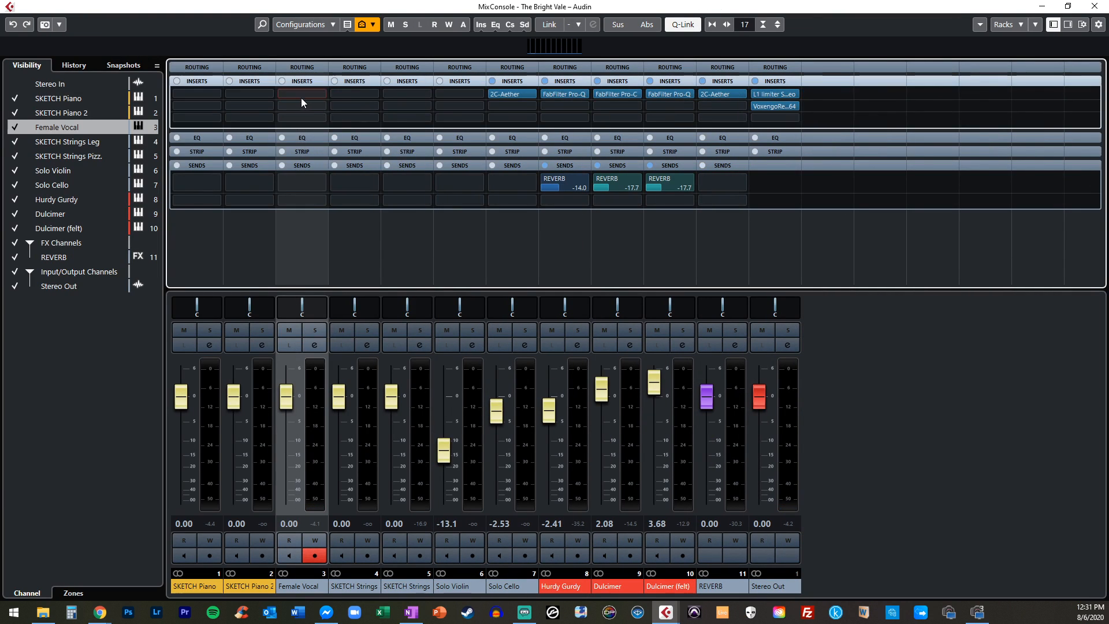
Add a send from the Female Vocal channel to the REVERB effect channel in the MixConsole
left_click(300, 96)
left_click(274, 181)
left_click(303, 182)
left_click(324, 227)
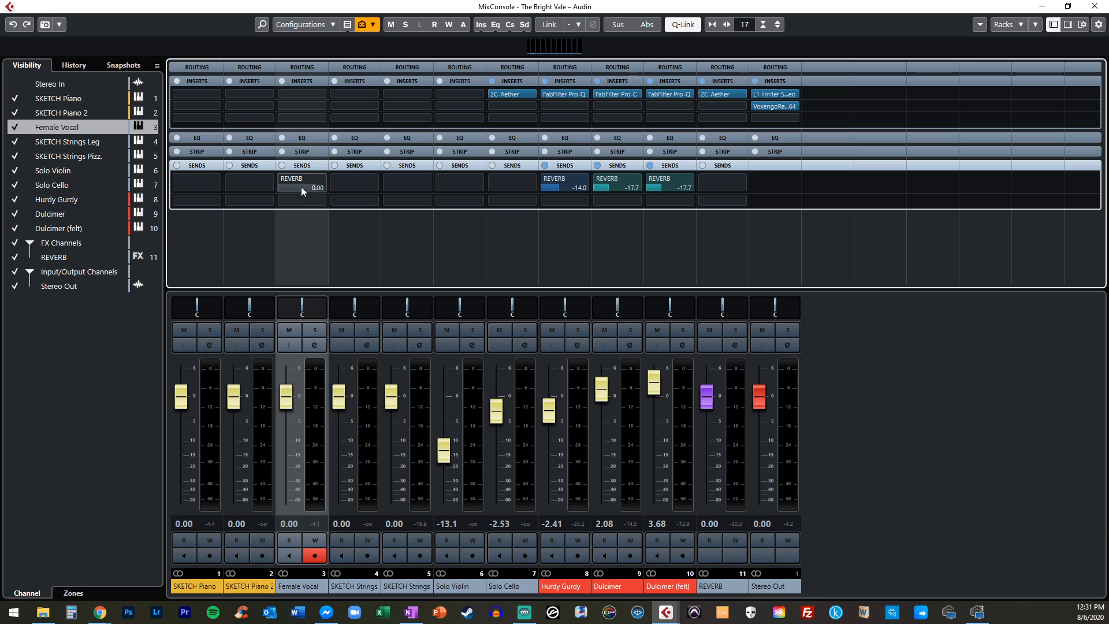
Insert FabFilter Pro-Q on the Female Vocal channel and shape it with a high cut and a low cut at about 73 Hz
left_click(305, 96)
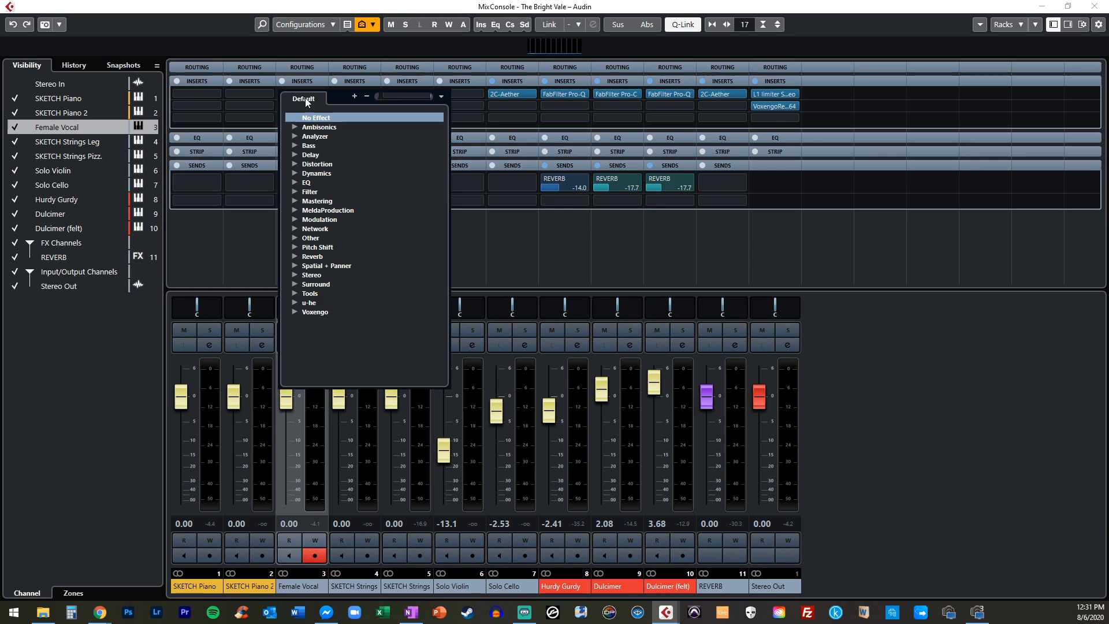
type("pro-")
key("Escape")
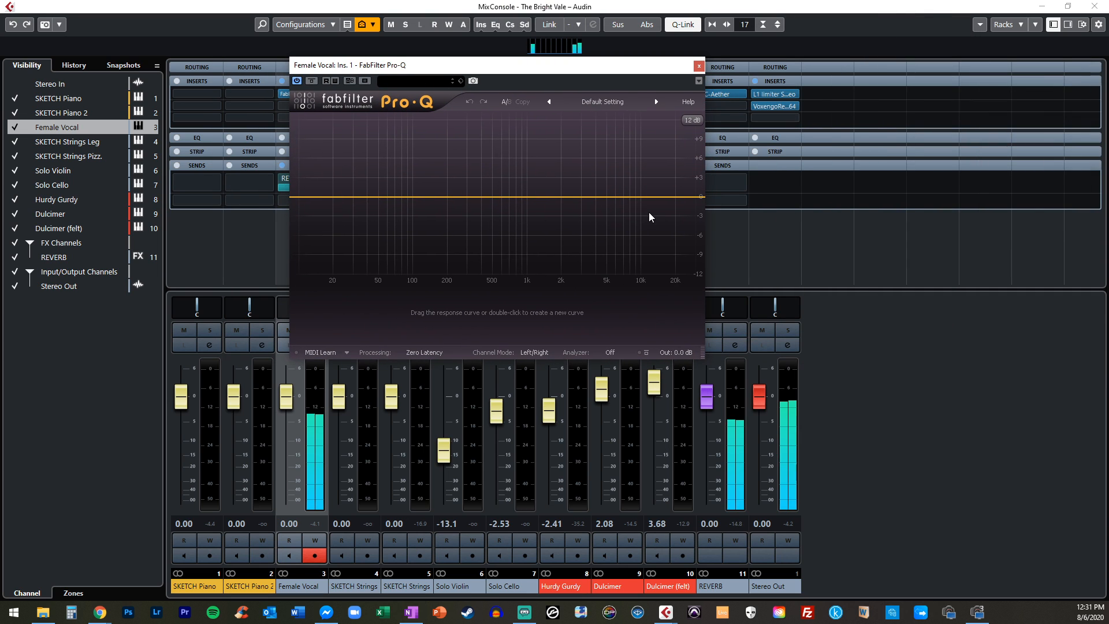
left_click_drag(687, 198, 647, 252)
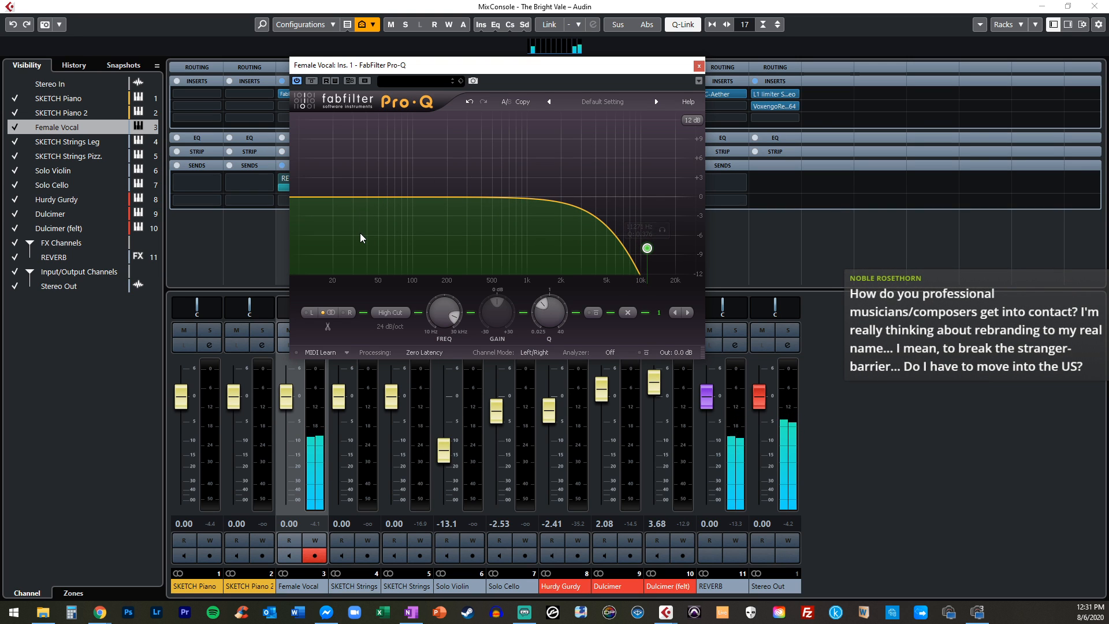
left_click_drag(305, 198, 396, 246)
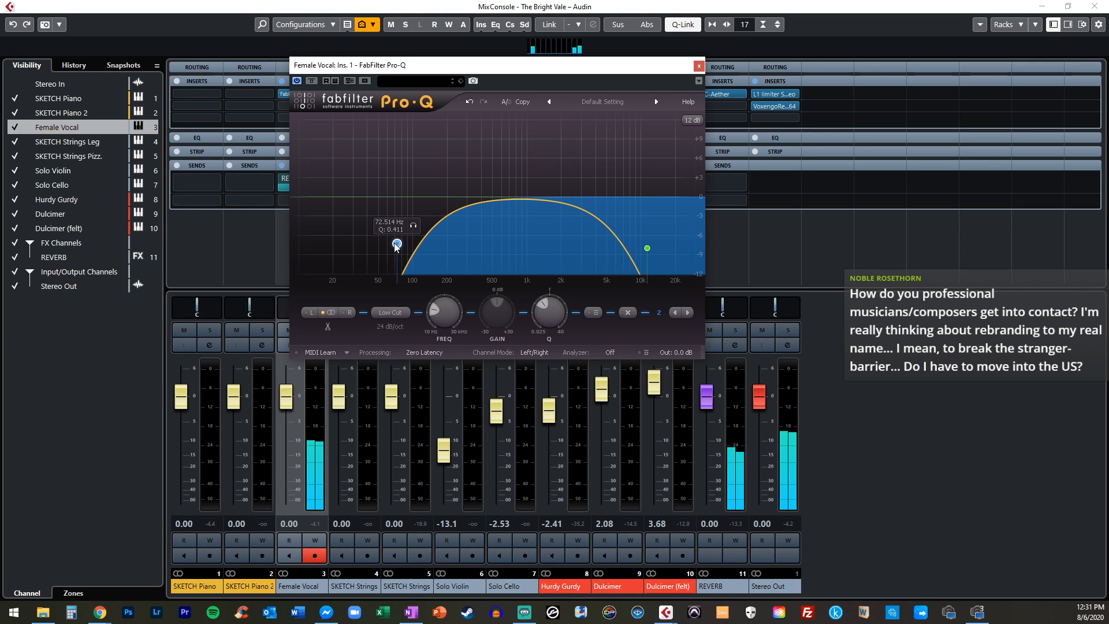
left_click(699, 66)
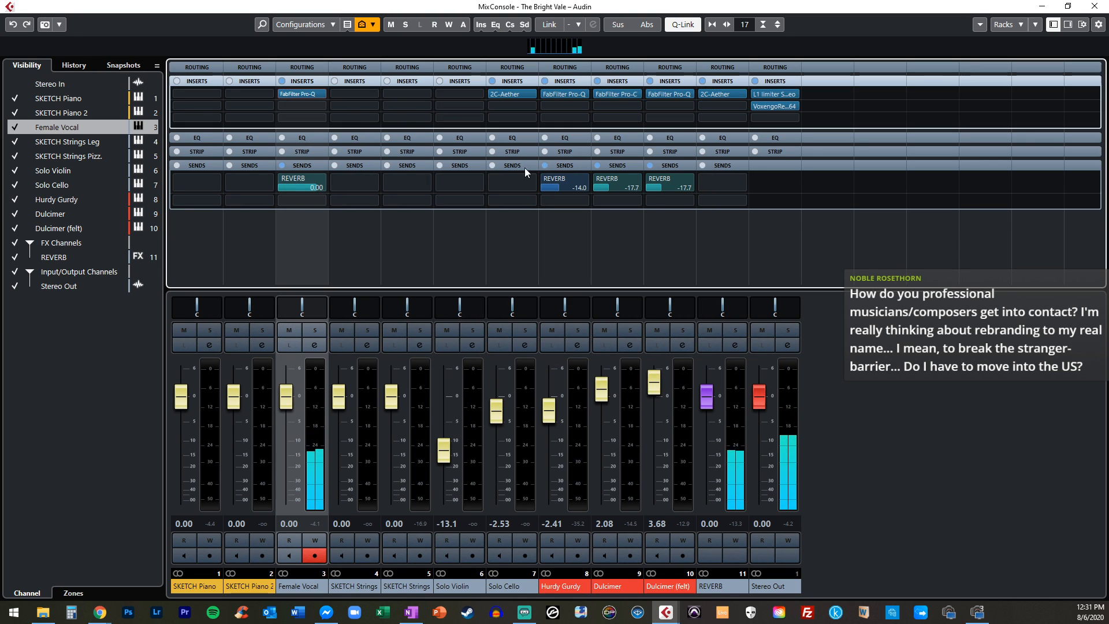
Raise the Female Vocal channel's REVERB send to 6.02 and lower its volume to about -4.79 dB
left_click(326, 190)
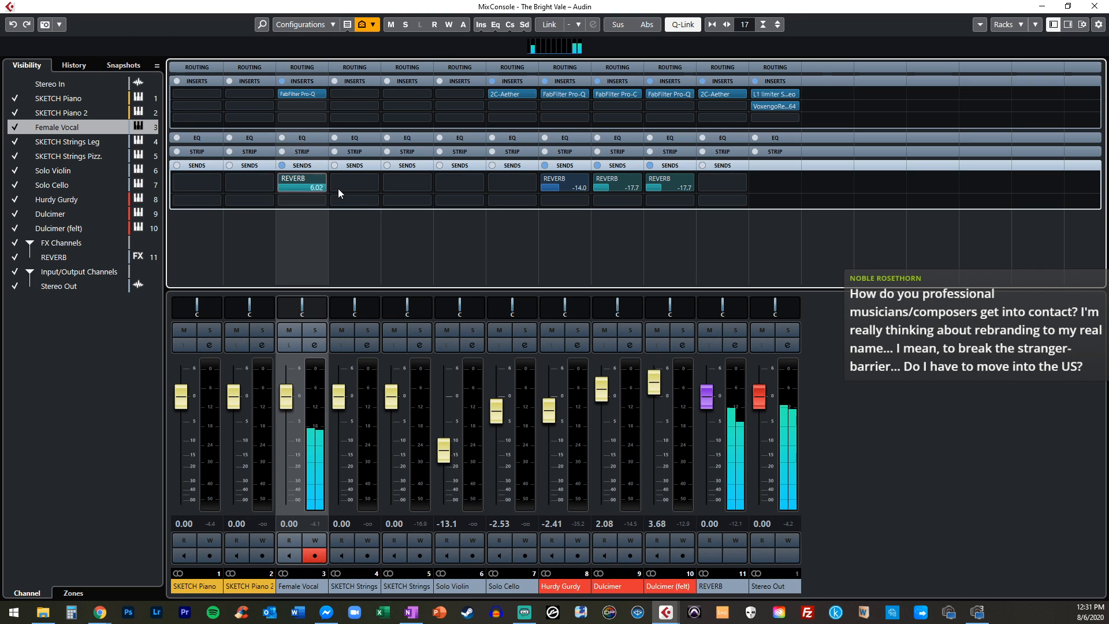
left_click_drag(286, 387, 287, 410)
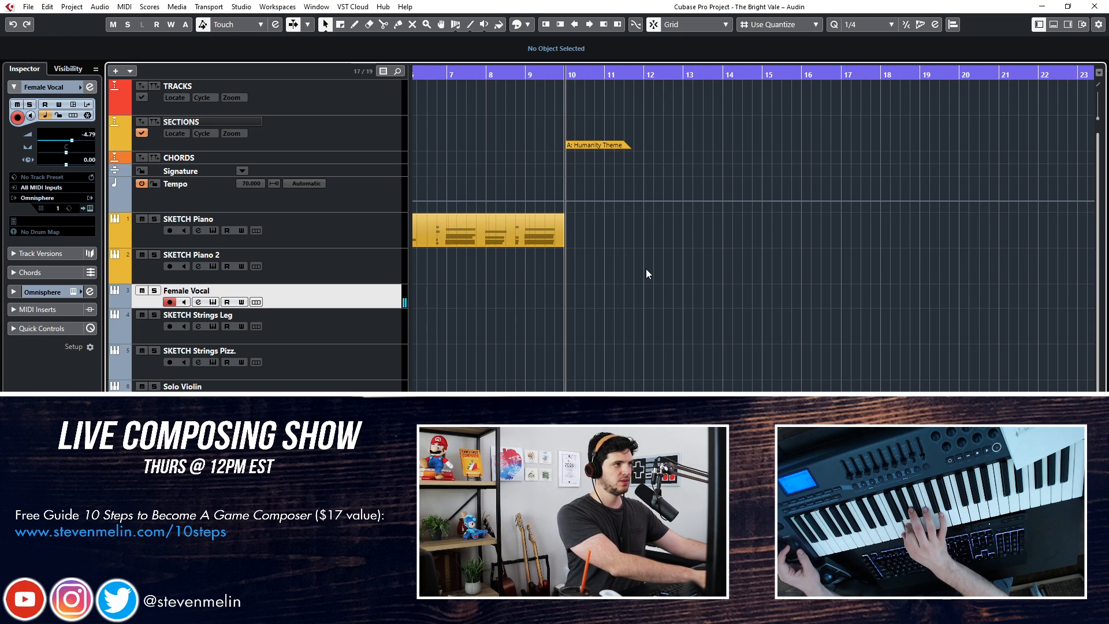
Record a trial melody take on the Female Vocal track with a lead-in from bar 9, and delete the take
key("KP_Subtract")
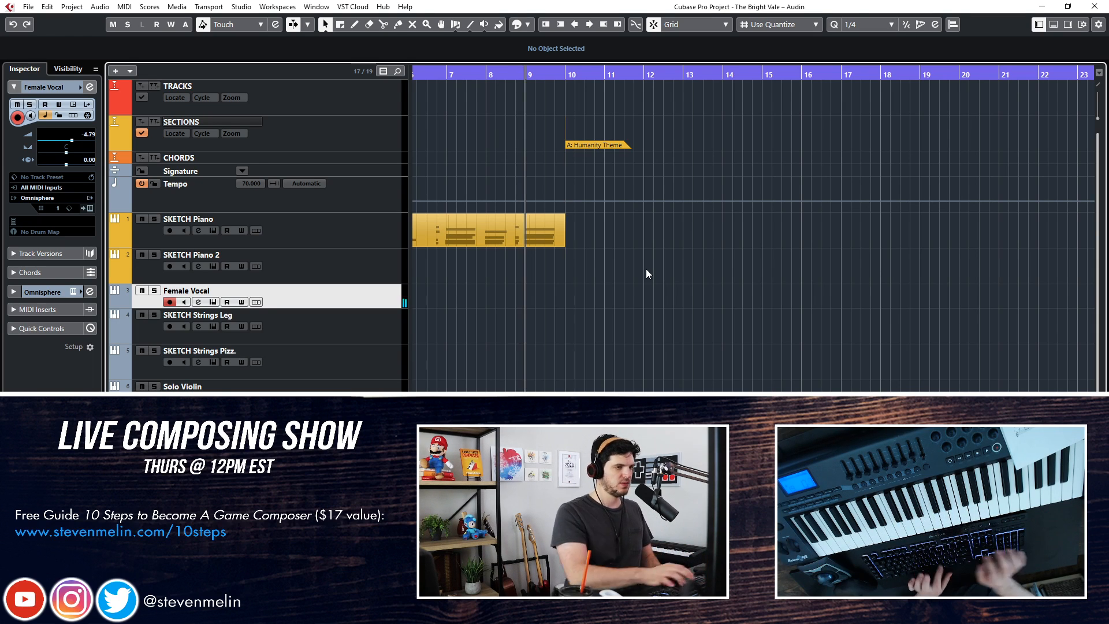
key("space")
key("KP_Multiply")
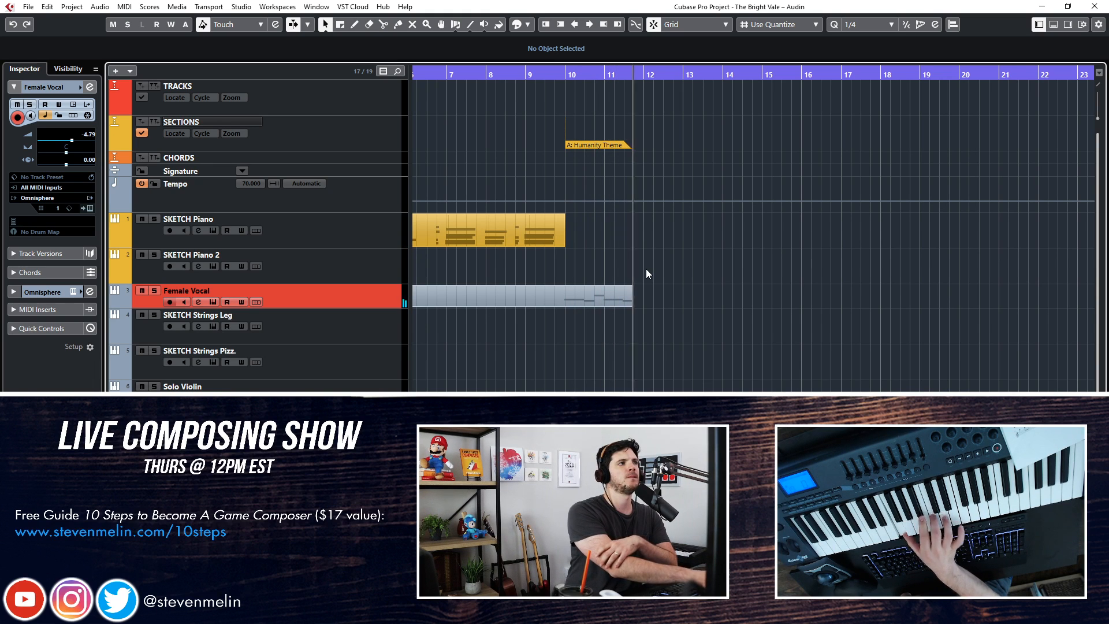
key("space")
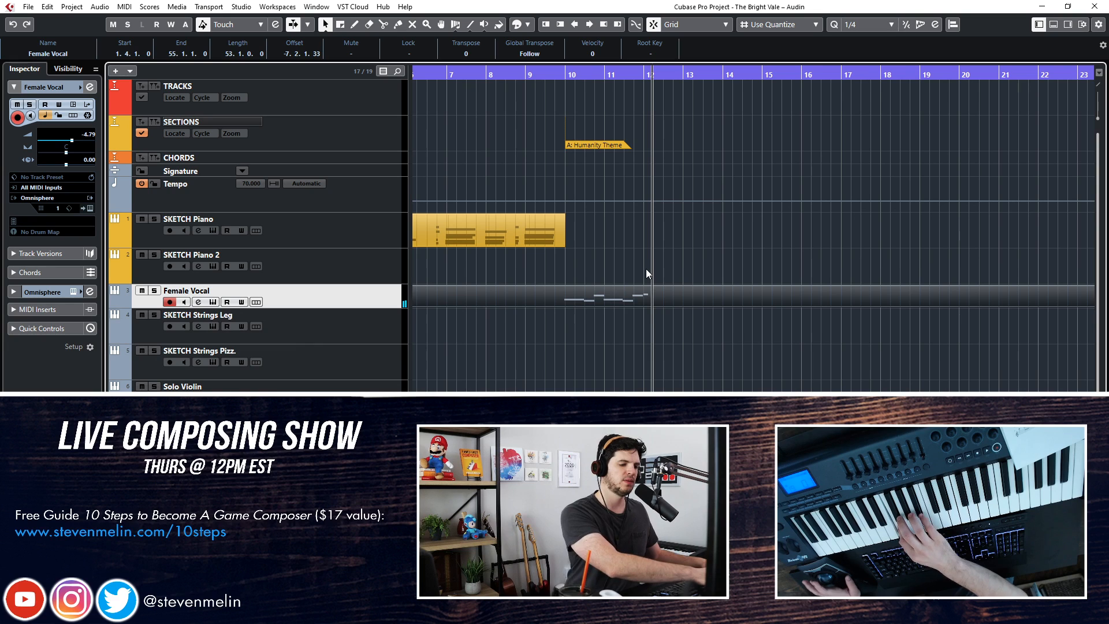
key("Delete")
Return to bar 9, try a second melody take on the Female Vocal track, and undo the recording
key("ctrl+KP_Subtract")
key("ctrl+KP_Subtract")
key("ctrl+KP_Subtract")
key("ctrl+KP_Subtract")
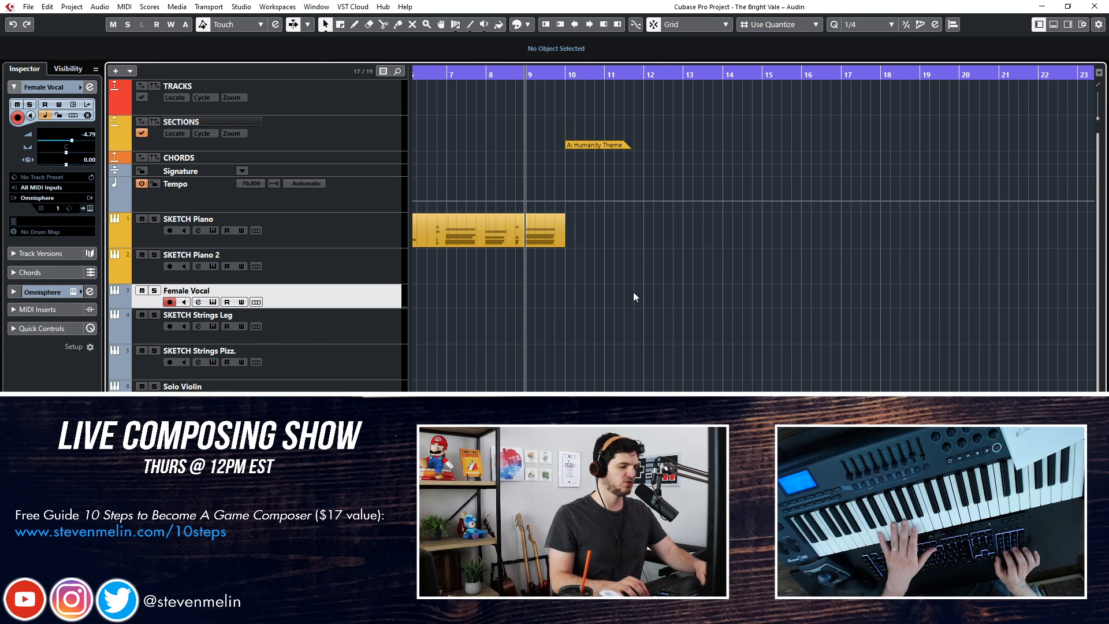
key("KP_Multiply")
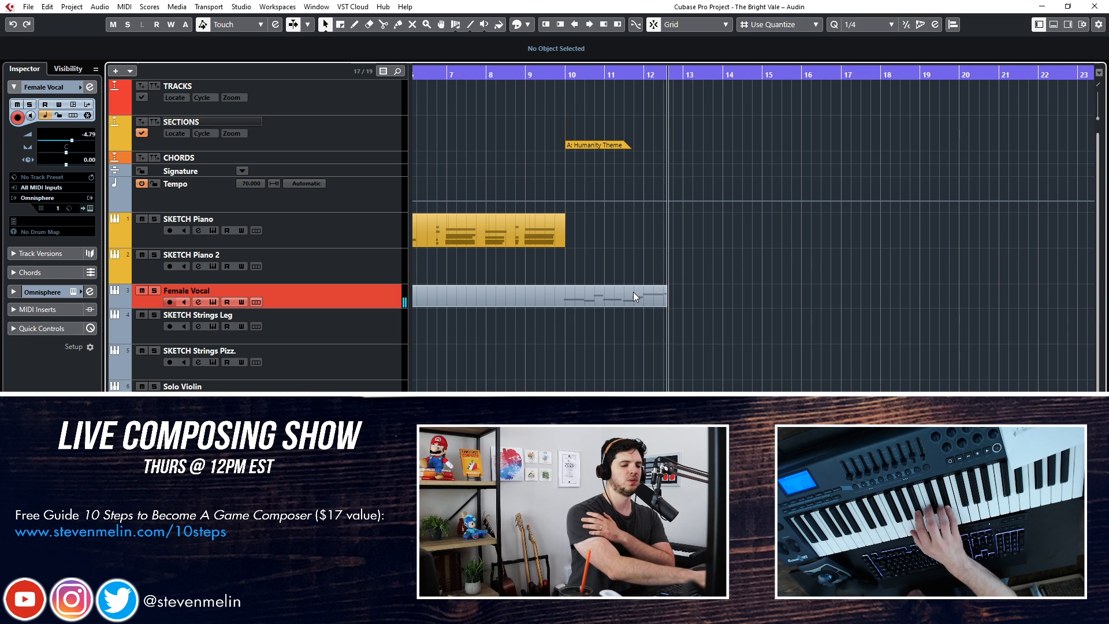
key("space")
key("ctrl+z")
Record the Humanity Theme melody on the Female Vocal track from bar 10 to about bar 18
key("shift+b")
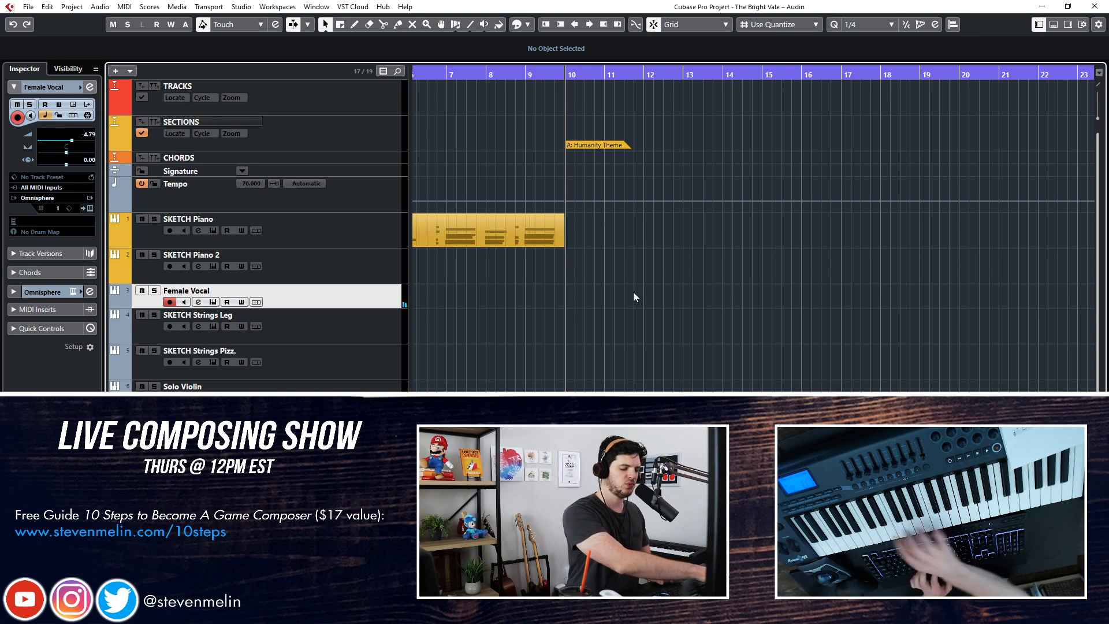
key("KP_Multiply")
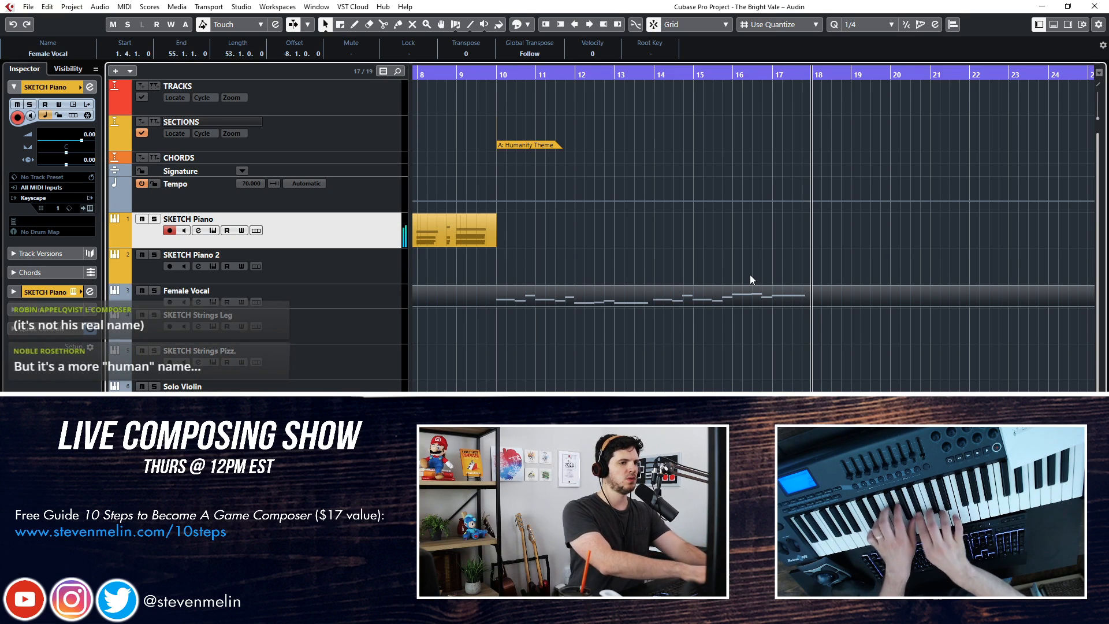
Start playback from bar 17 and record a piano part on the SKETCH Piano track from bar 18 to about bar 26
key("ctrl+KP_Subtract")
key("space")
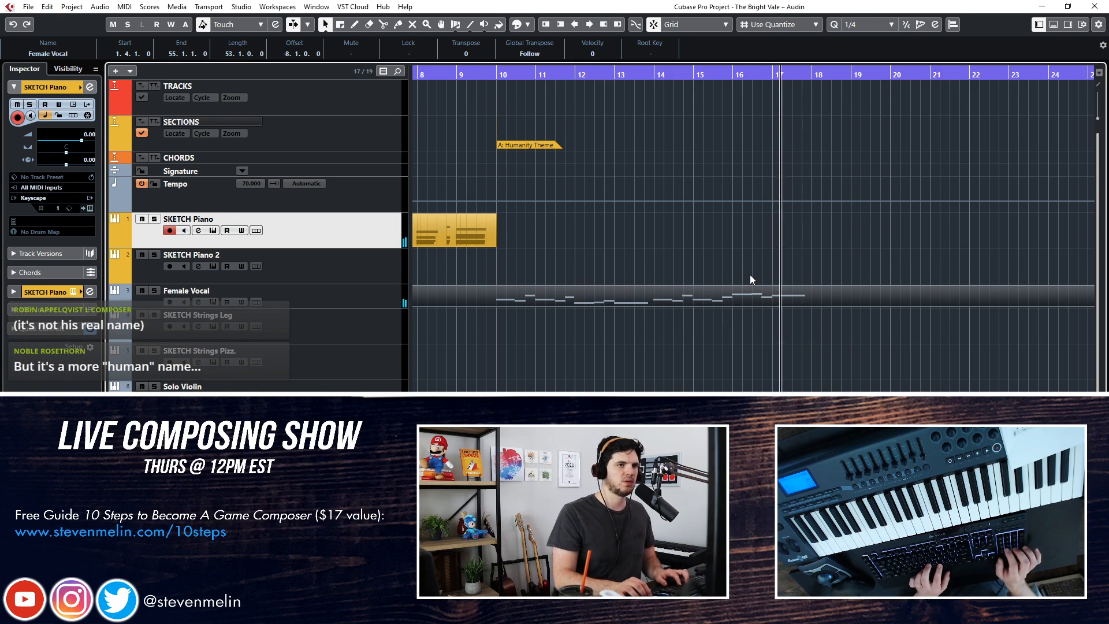
key("KP_Multiply")
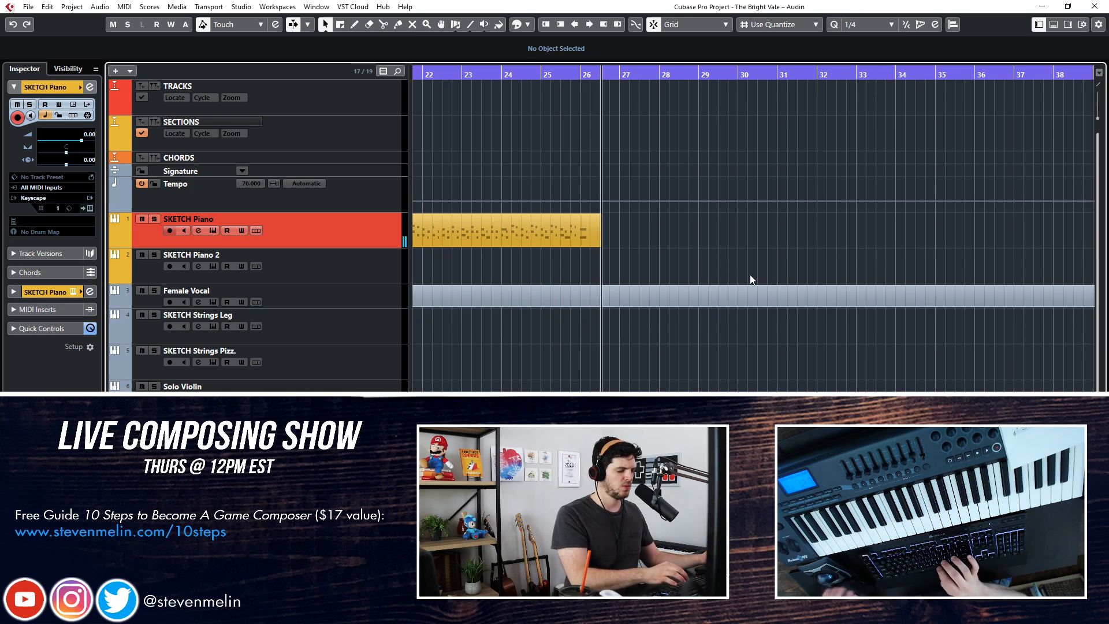
key("space")
Add a section marker named C at bar 26
key("ctrl+KP_Subtract")
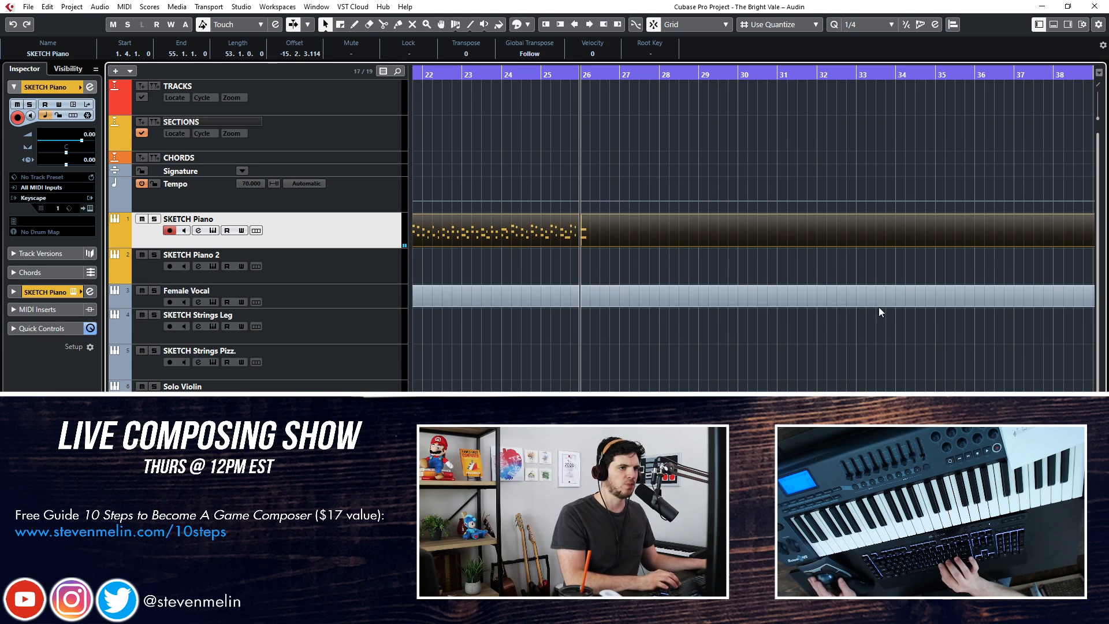
key("Insert")
type("C")
key("Return")
left_click(622, 171)
scroll(622, 169, "left", 10)
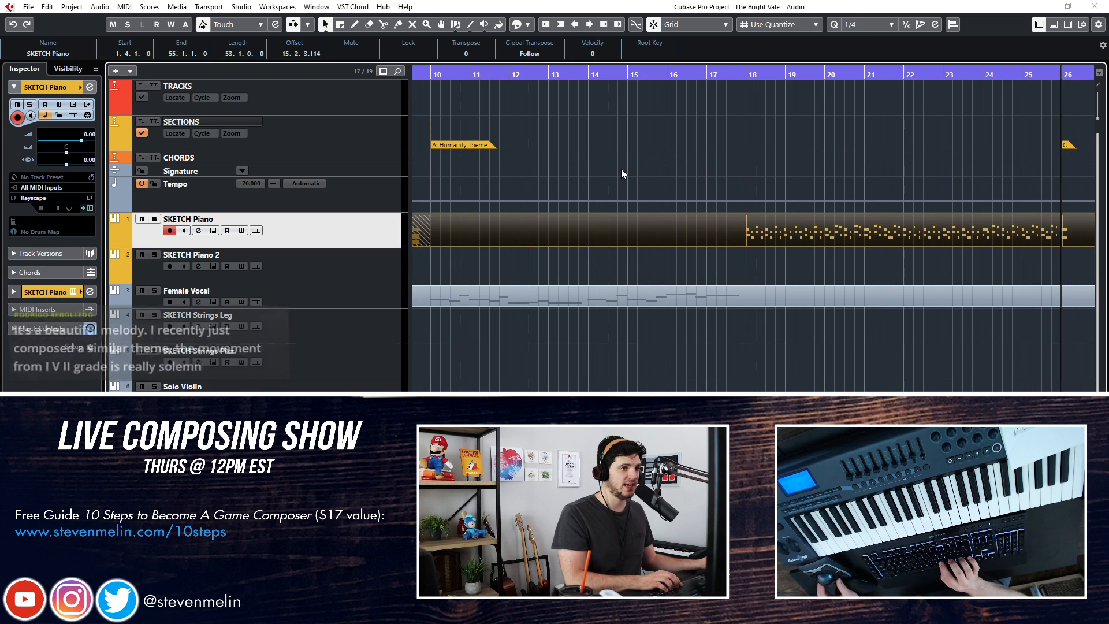
Add a section marker named B at bar 18, where the new piano part begins
left_click(677, 76)
left_click_drag(679, 77, 746, 78)
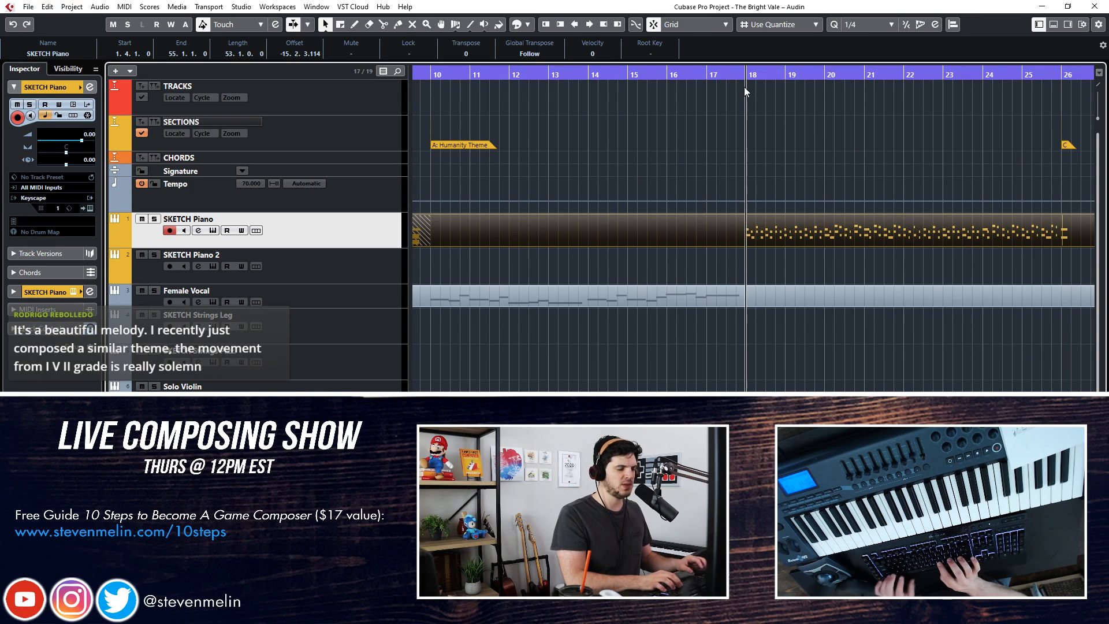
key("Insert")
type("B")
key("Return")
left_click(624, 174)
Select the Female Vocal track, move the playback position within its melody to bar 15, and clear the part selection
key("KP_Subtract")
key("KP_Subtract")
key("KP_Subtract")
key("KP_Subtract")
key("KP_Subtract")
key("KP_Subtract")
key("KP_Subtract")
key("KP_Subtract")
left_click(384, 290)
key("KP_Add")
key("KP_Add")
key("KP_Add")
key("KP_Add")
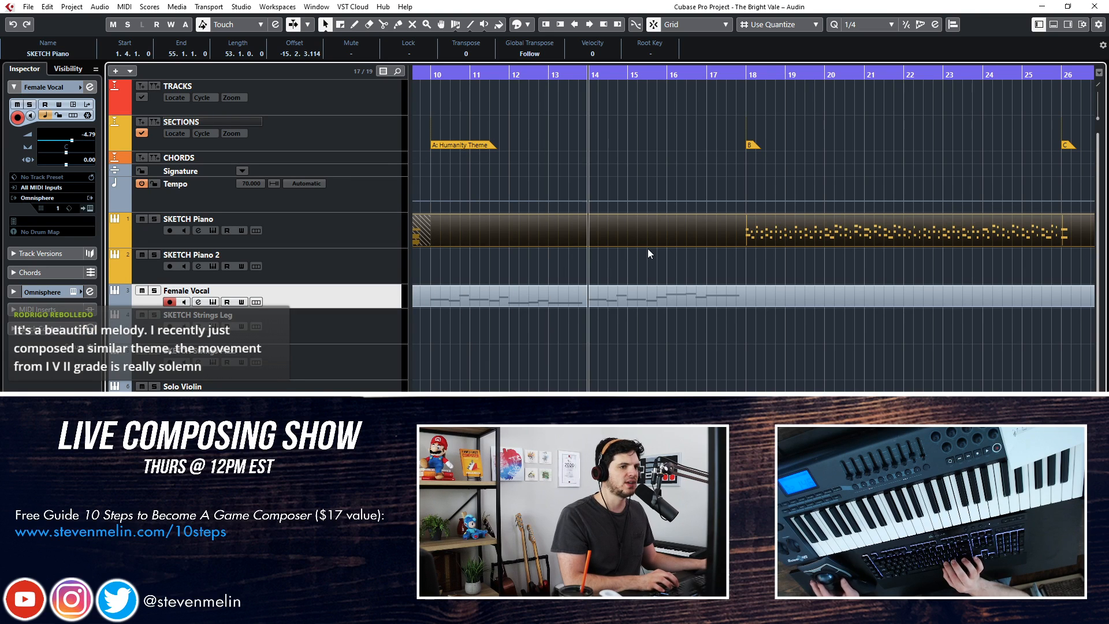
key("KP_Add")
left_click(492, 324)
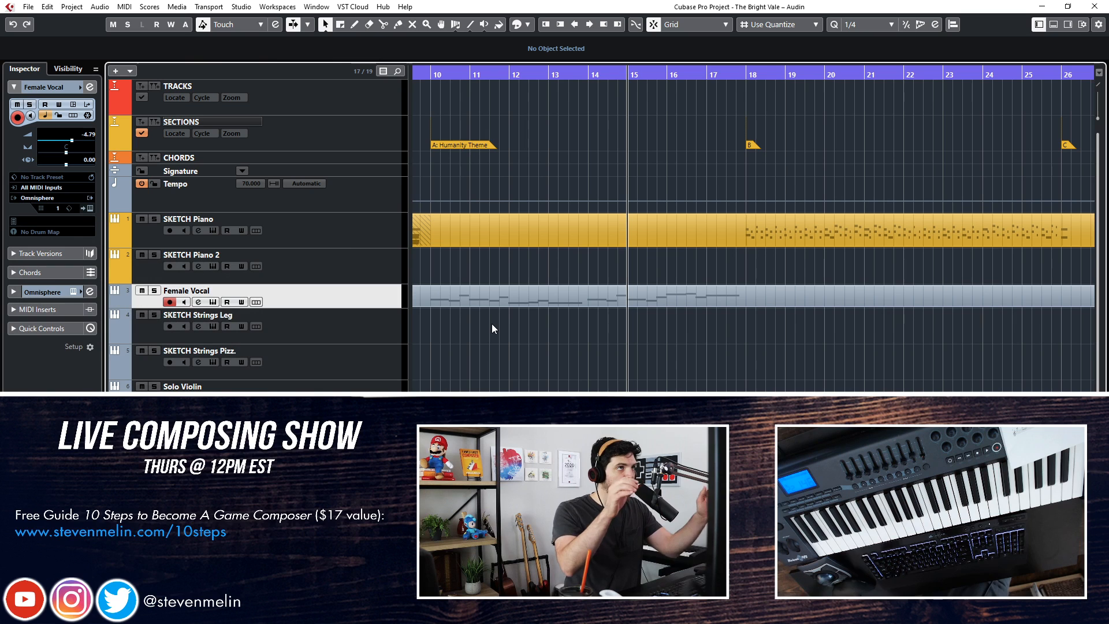
Record a pizzicato strings part on the SKETCH Strings Pizz. track from bar 18 to about bar 26
left_click(398, 336)
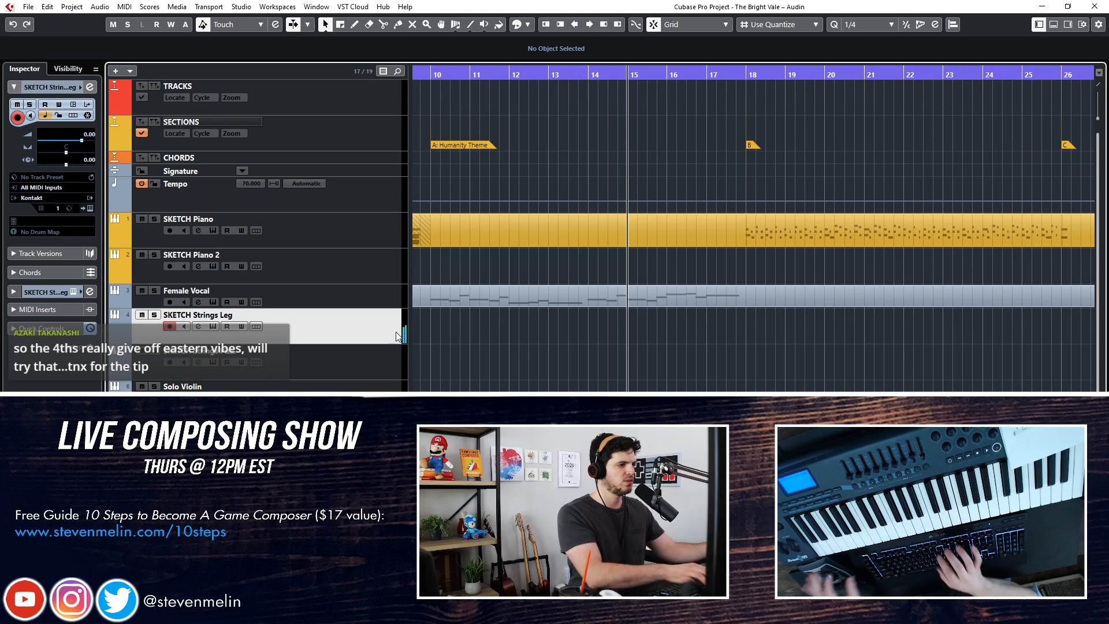
left_click(307, 363)
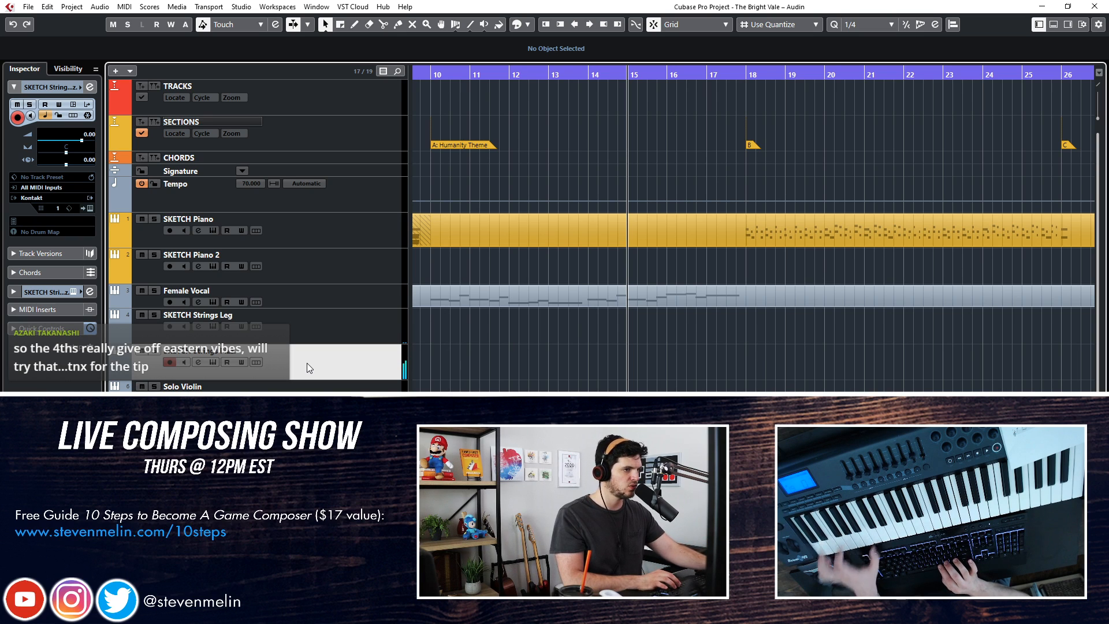
key("KP_Add")
key("KP_Add")
key("KP_Add")
key("KP_Subtract")
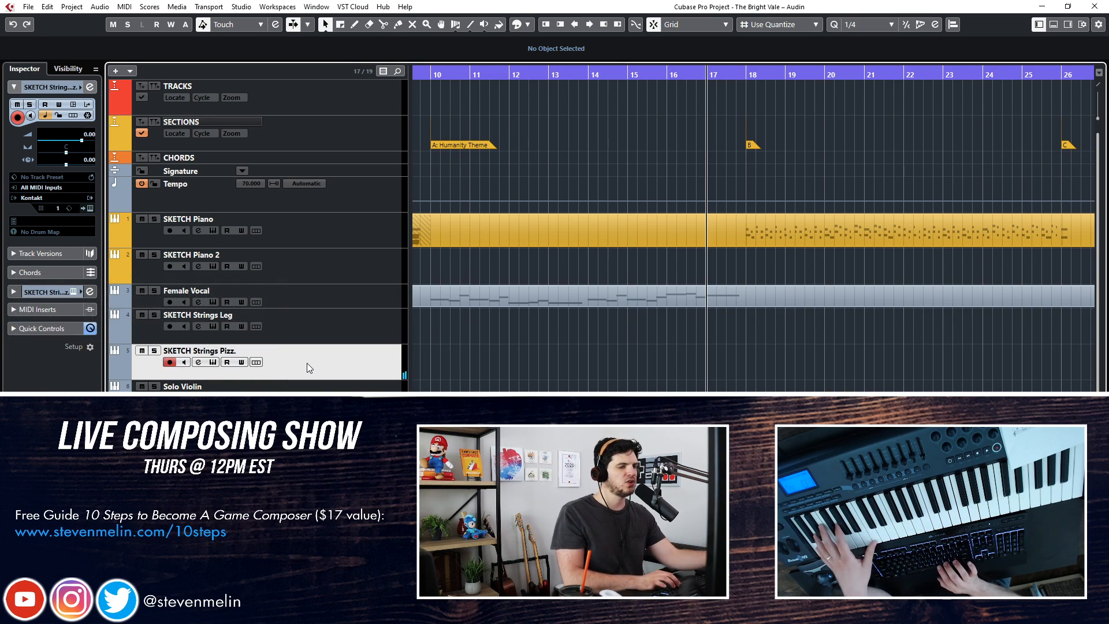
key("KP_Add")
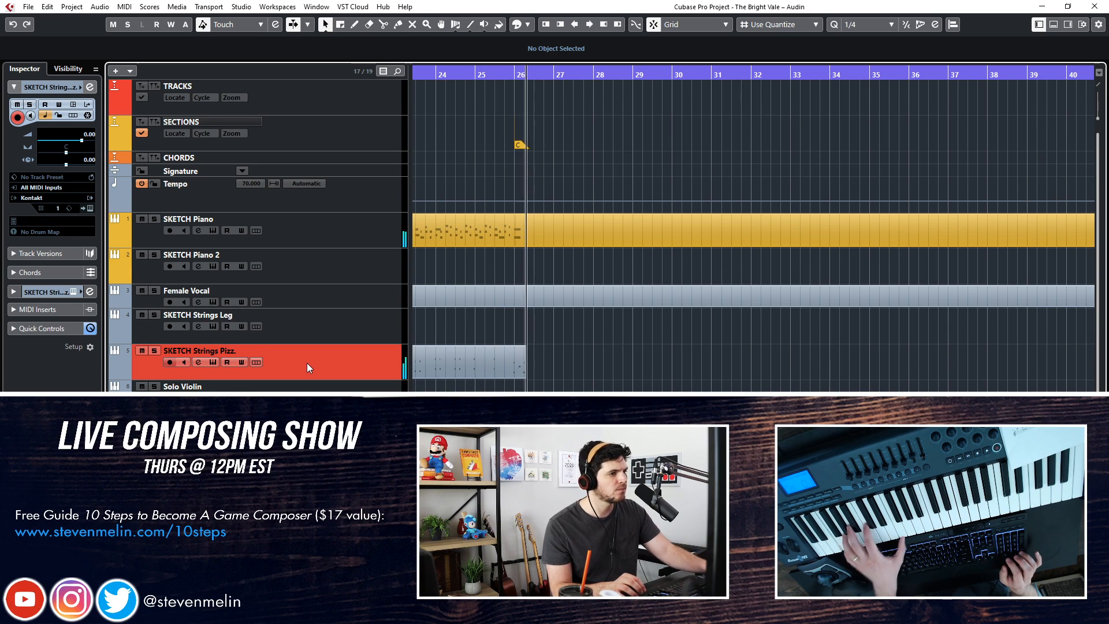
key("space")
key("KP_Subtract")
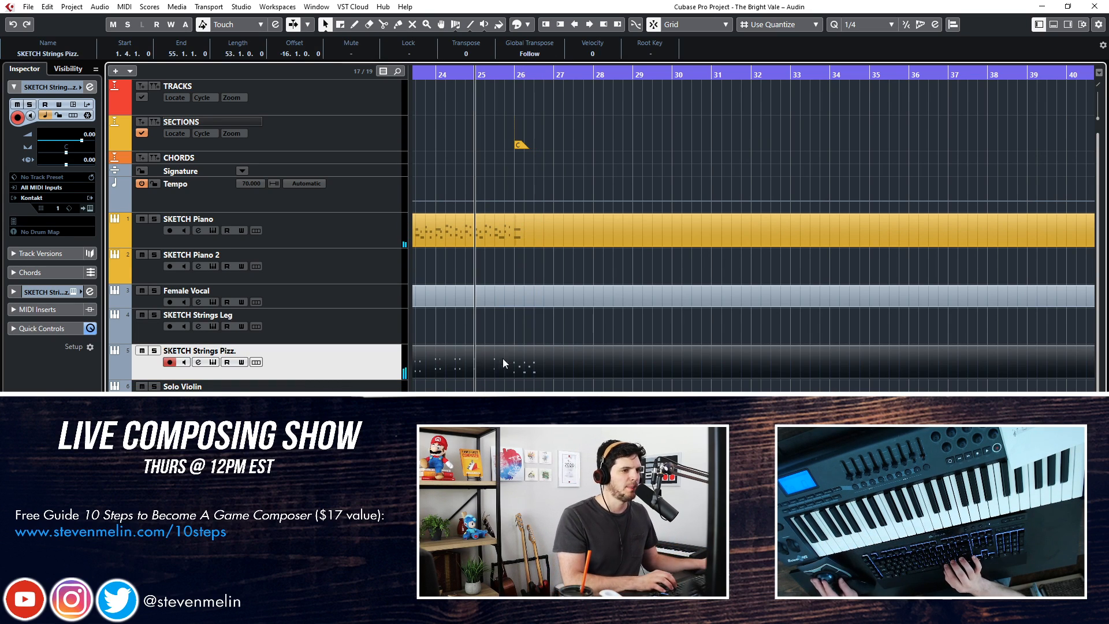
Select the recorded pizzicato notes in the note editor and set the quantize value to 1/8
key("Return")
scroll(573, 330, "right", 2)
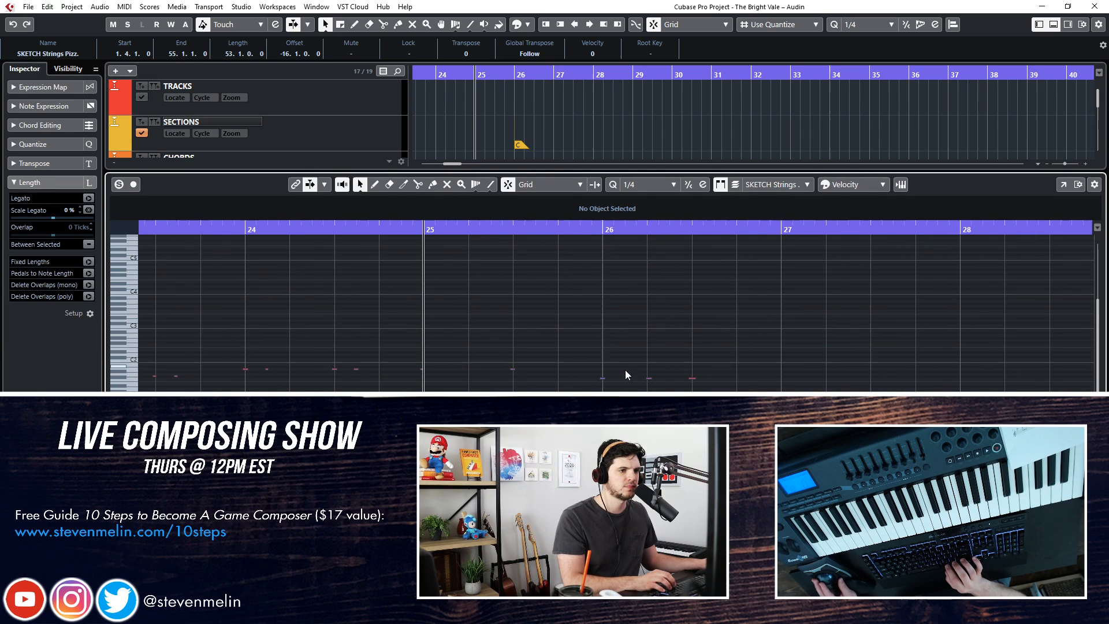
left_click(648, 378)
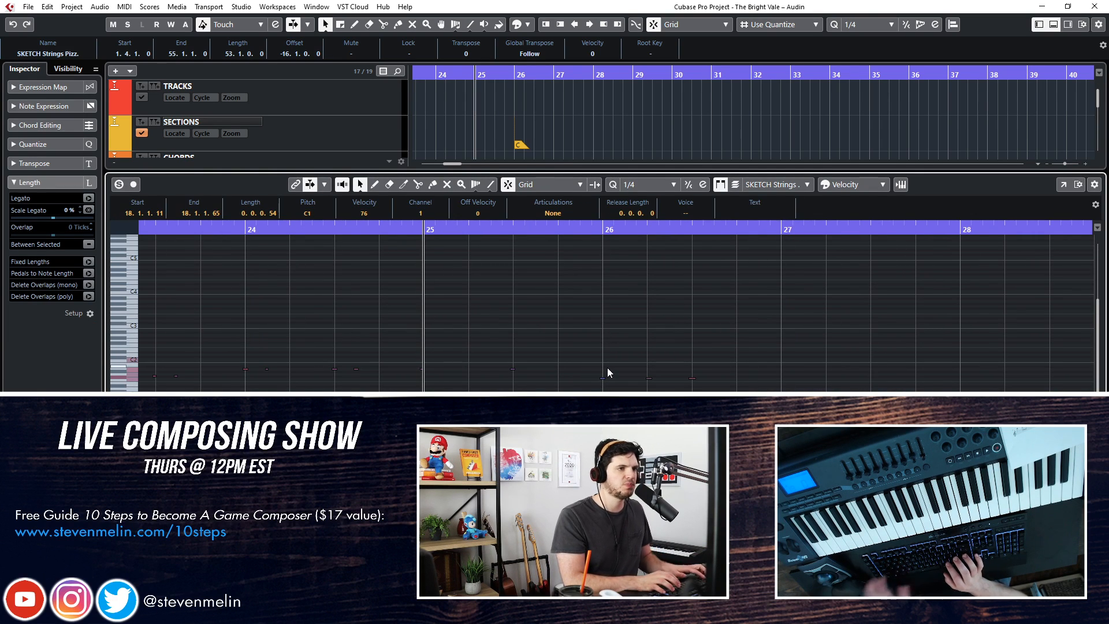
left_click(640, 198)
left_click(647, 248)
key("Return")
Play back the arrangement from bar 16 with the Female Vocal track selected to review the new pizzicato part
key("KP_Subtract")
key("KP_Subtract")
key("KP_Subtract")
key("KP_Subtract")
key("KP_Subtract")
key("KP_Subtract")
key("KP_Subtract")
key("KP_Subtract")
key("KP_Subtract")
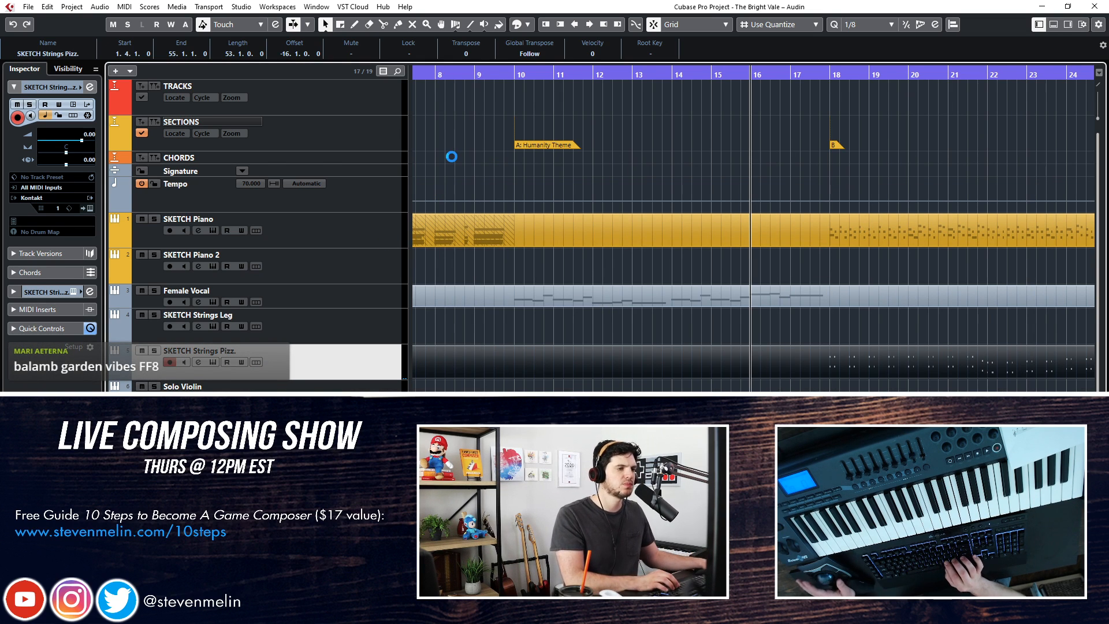
key("space")
left_click(338, 297)
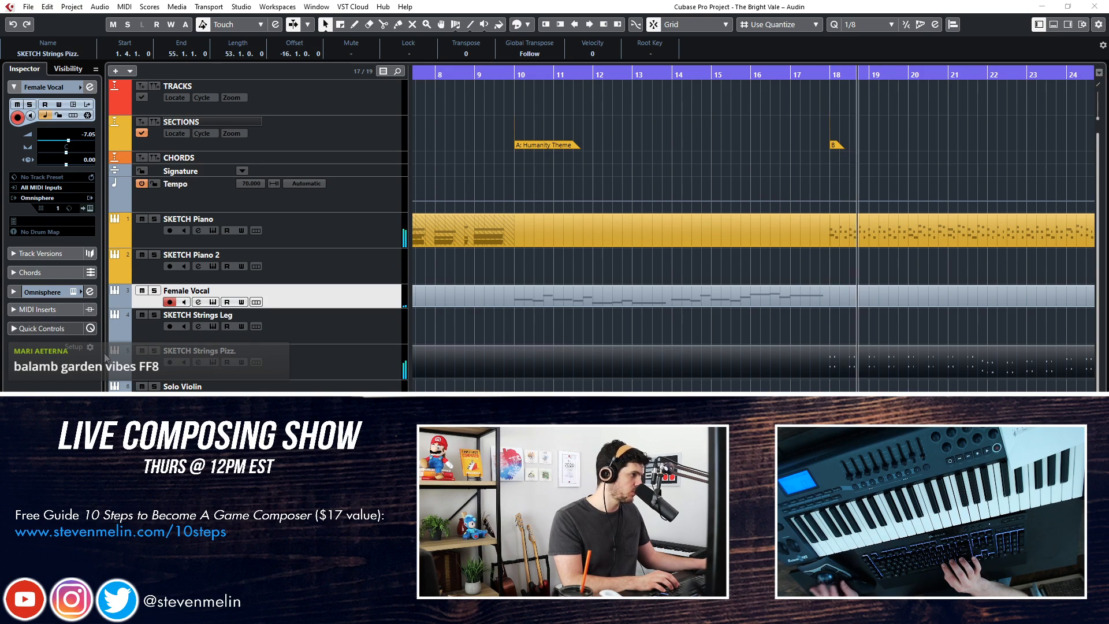
left_click(550, 252)
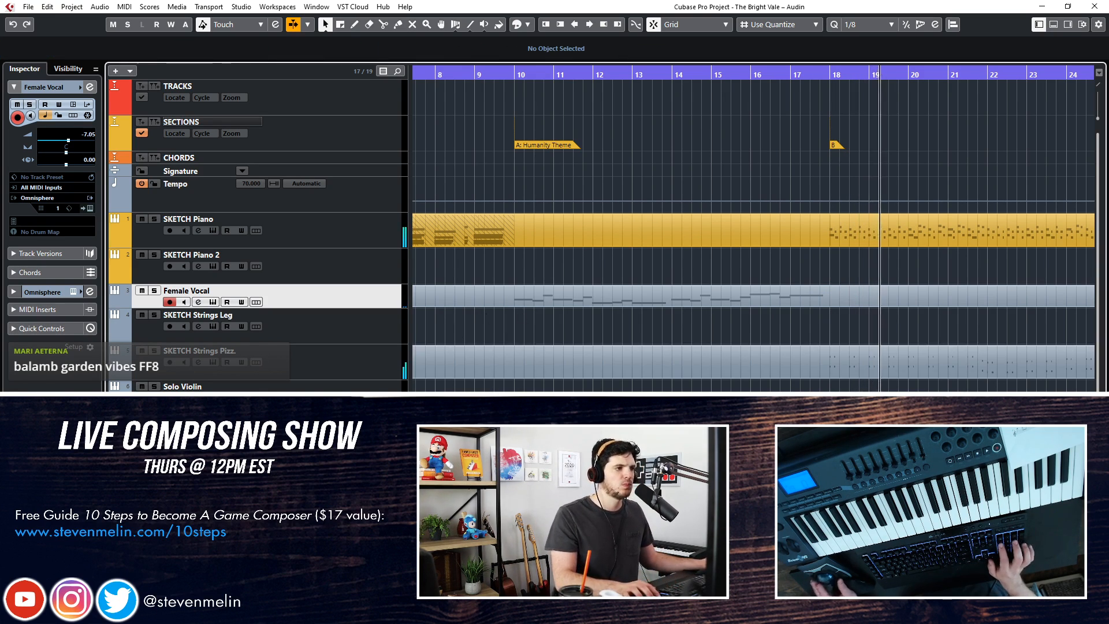
Select the Solo Violin track, try out a line over the playback, then stop and rewind to bar 20
left_click(352, 388)
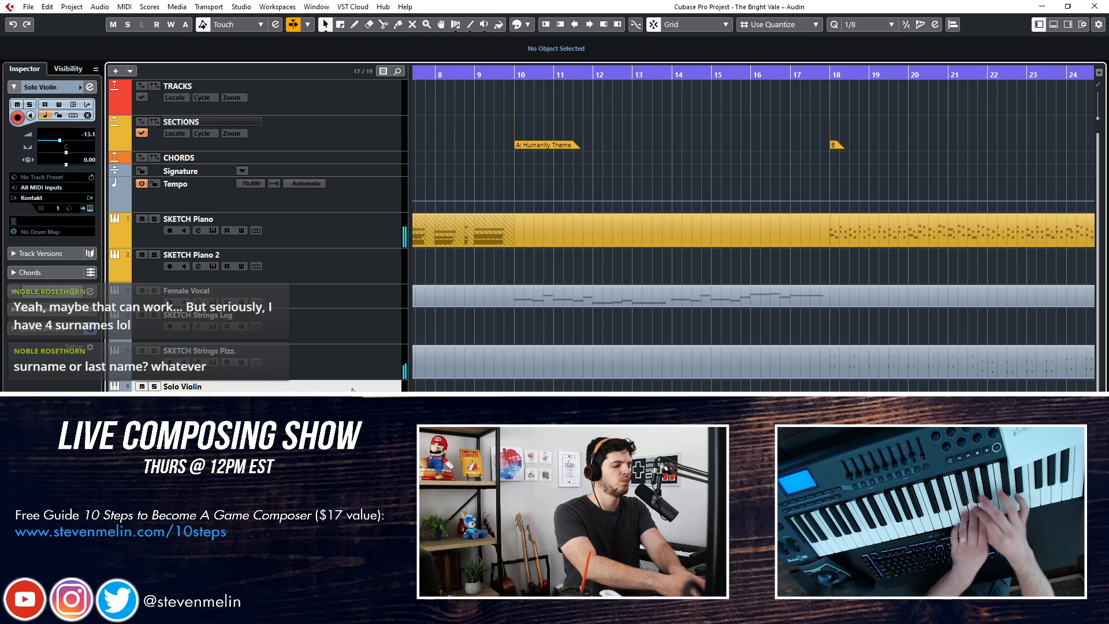
key("space")
key("KP_Subtract")
key("KP_Subtract")
key("KP_Subtract")
key("KP_Subtract")
key("KP_Subtract")
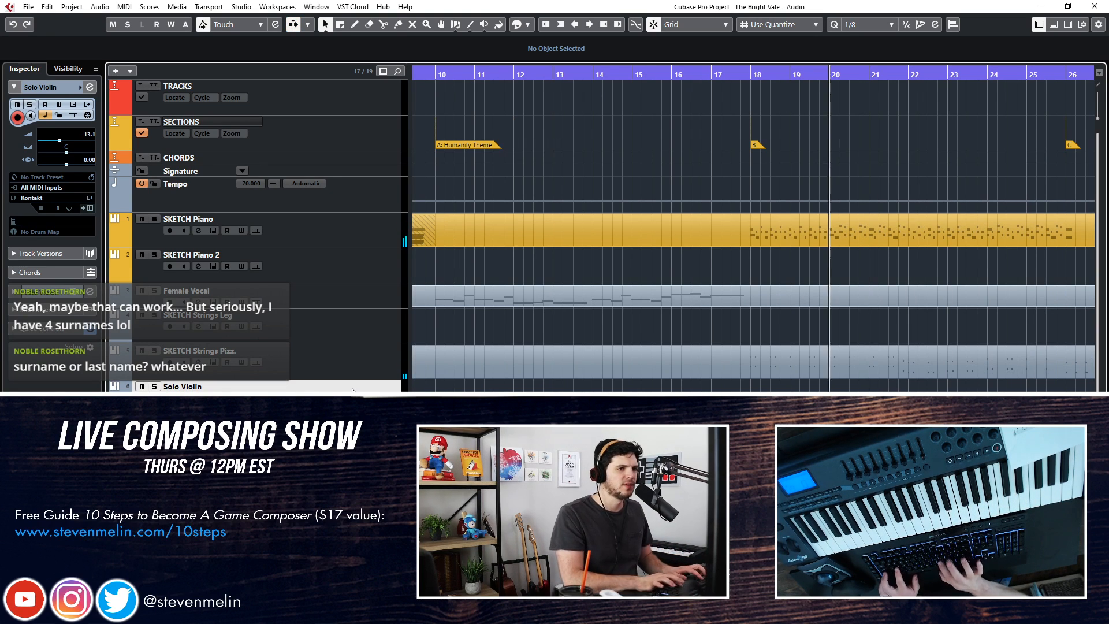
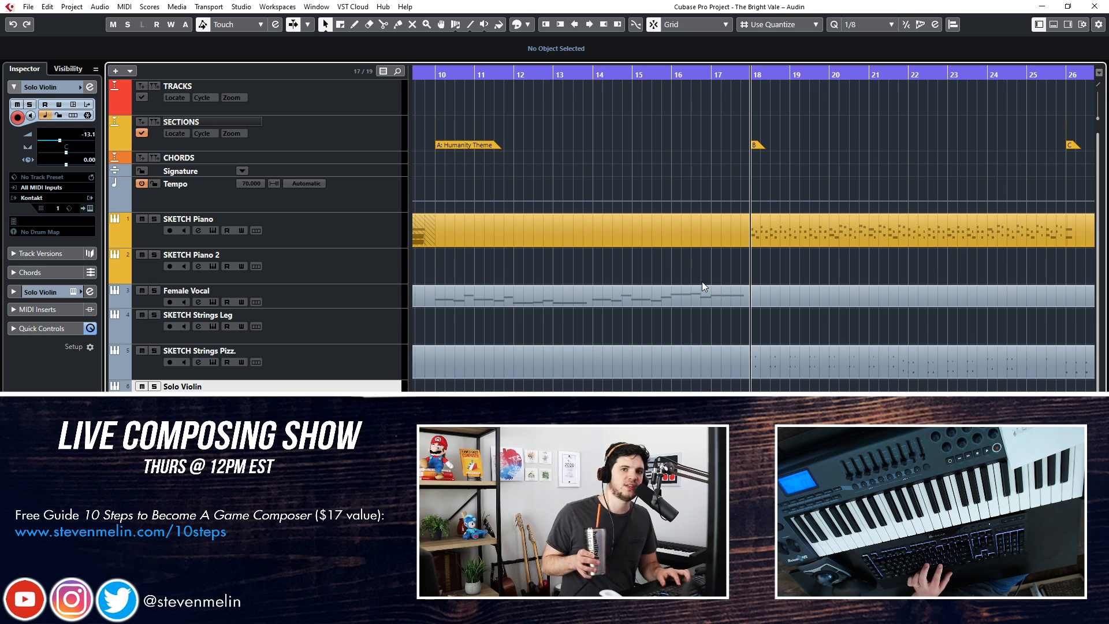
Briefly play the start of section B at bar 18, and rewind to bar 9
key("space")
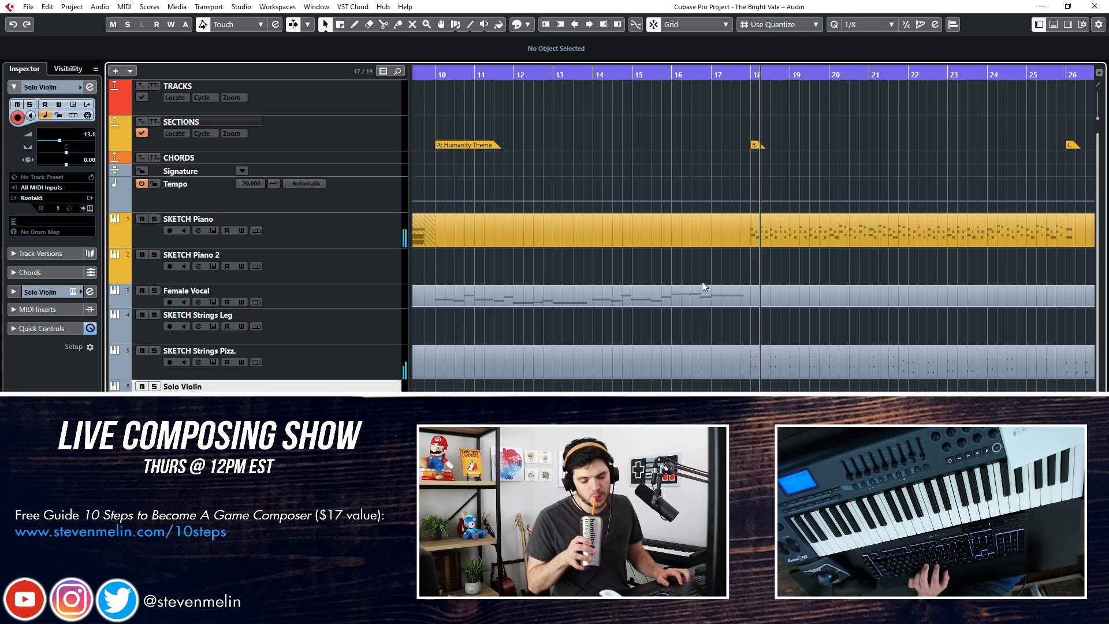
key("space")
key("KP_Subtract")
key("KP_Subtract")
key("KP_Subtract")
key("KP_Subtract")
key("KP_Subtract")
key("KP_Subtract")
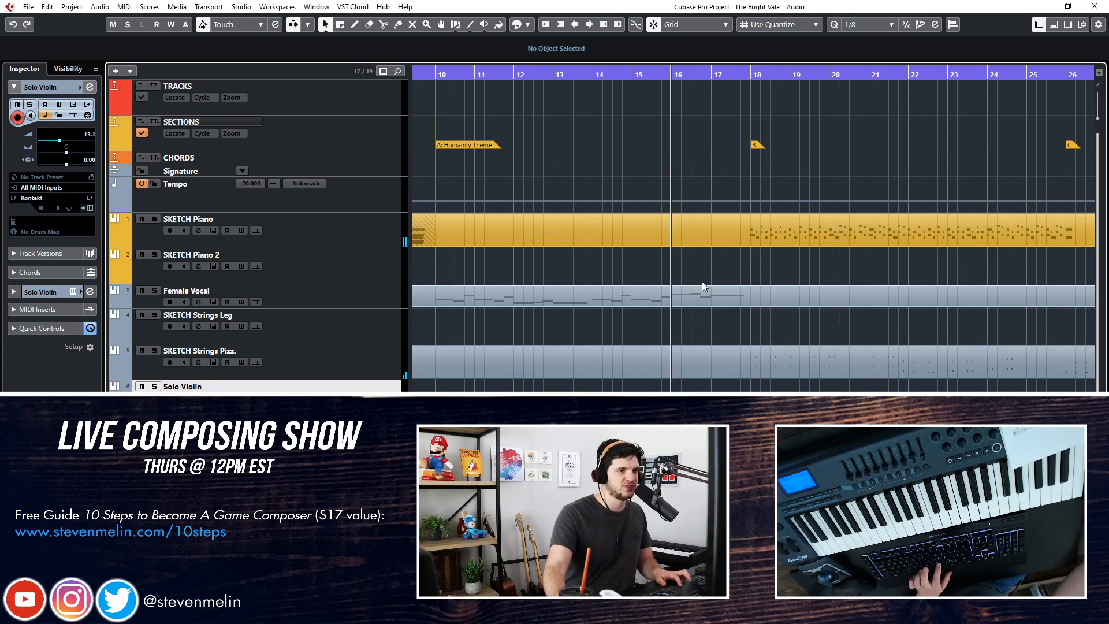
key("KP_Subtract")
key("KP_Subtract")
key("KP_Subtract")
key("KP_Subtract")
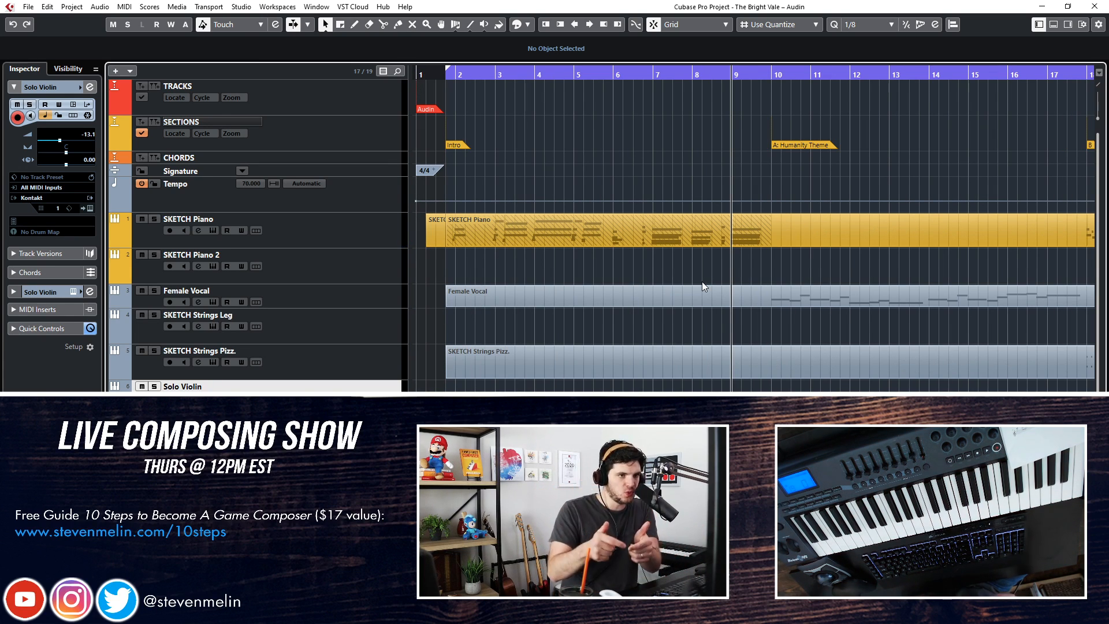
key("KP_Add")
key("KP_Subtract")
Play back from bar 9 and try out a legato strings part on the SKETCH Strings Leg track
key("space")
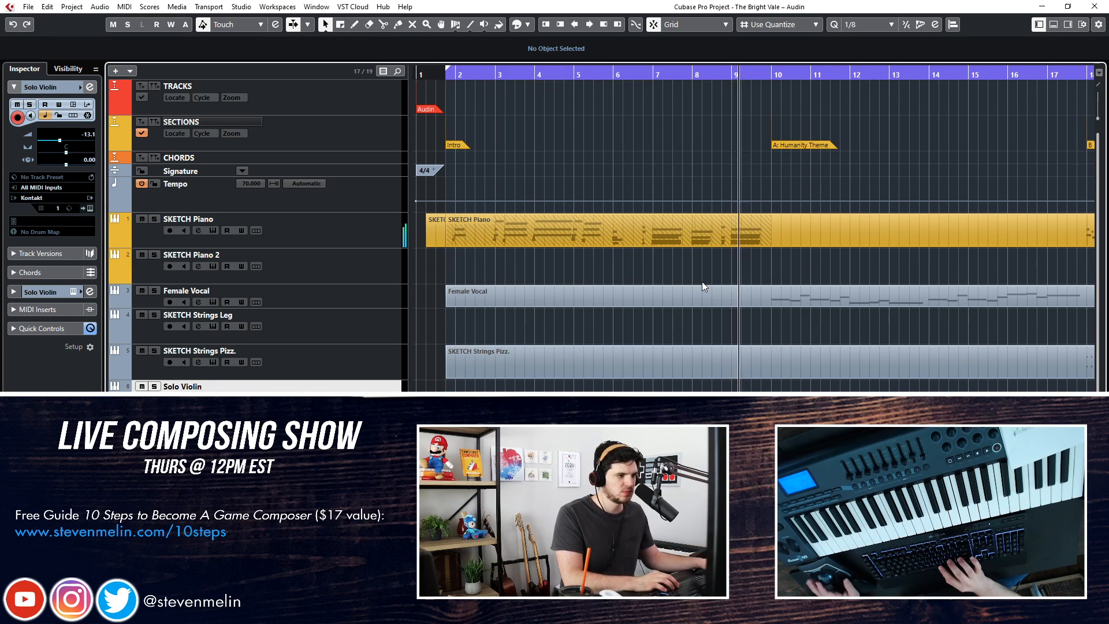
left_click(334, 333)
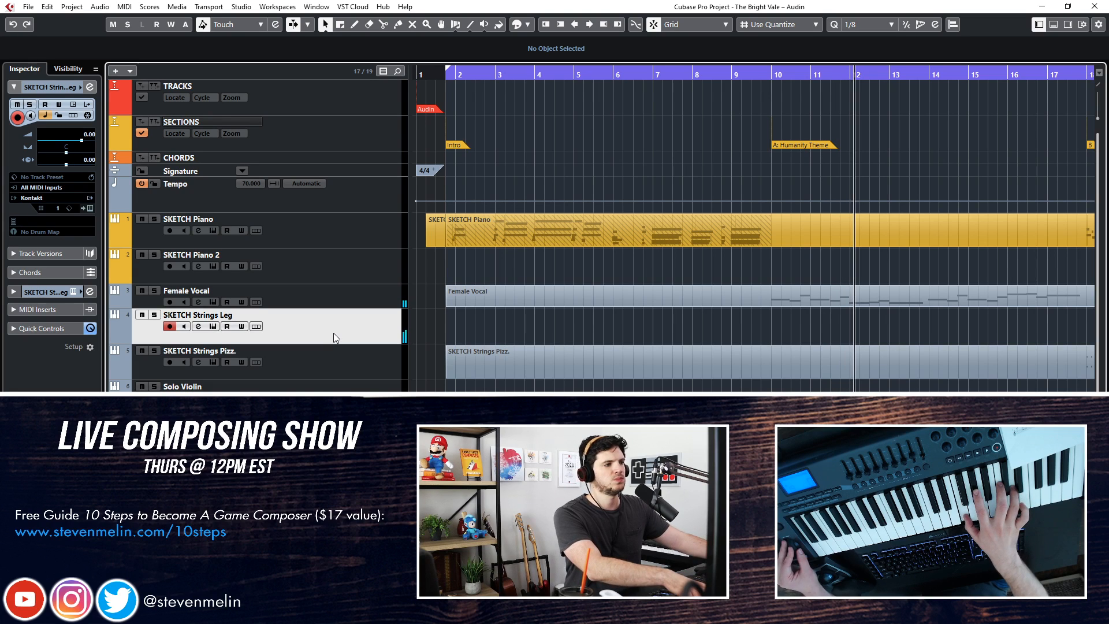
key("space")
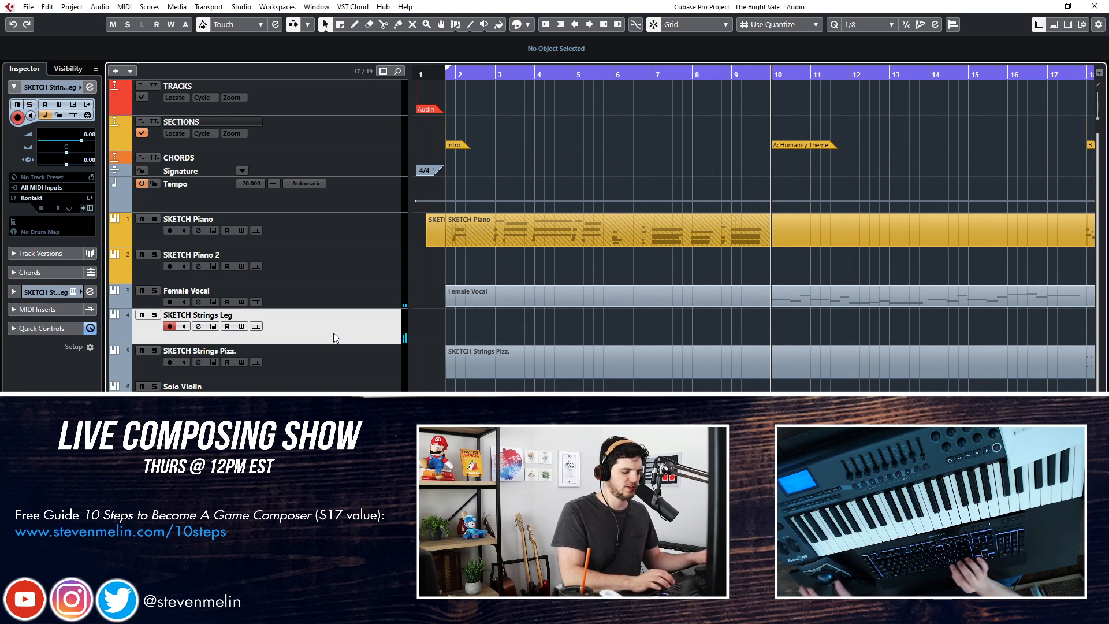
Try recording a SKETCH Strings Leg take at the start of section A (bar 10), and undo it
scroll(858, 262, "right", 2)
key("ctrl+KP_Subtract")
key("KP_Multiply")
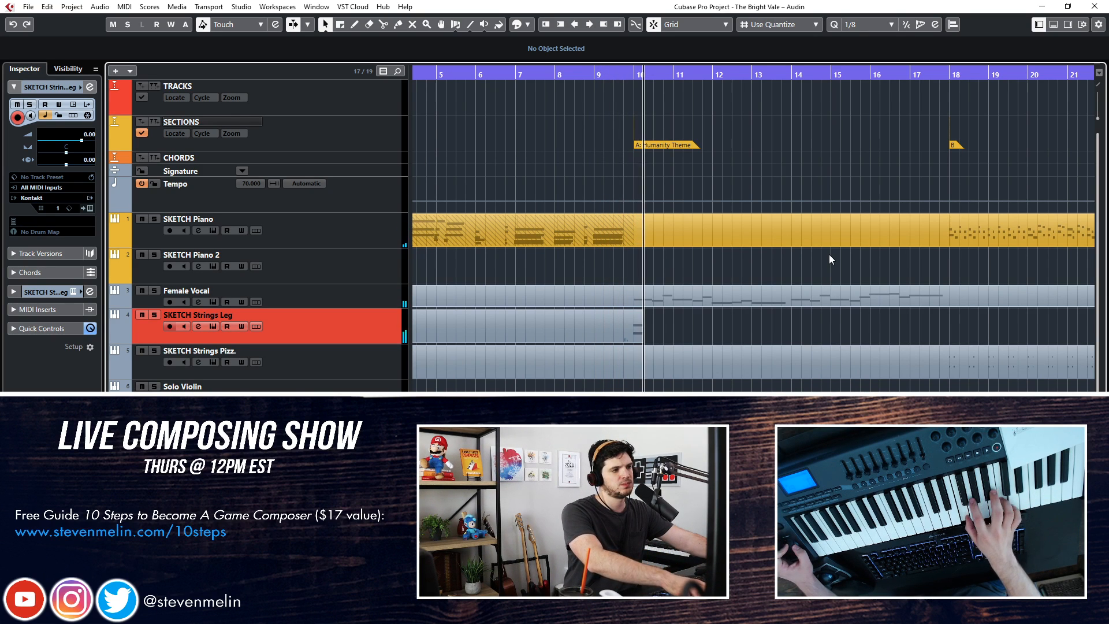
key("space")
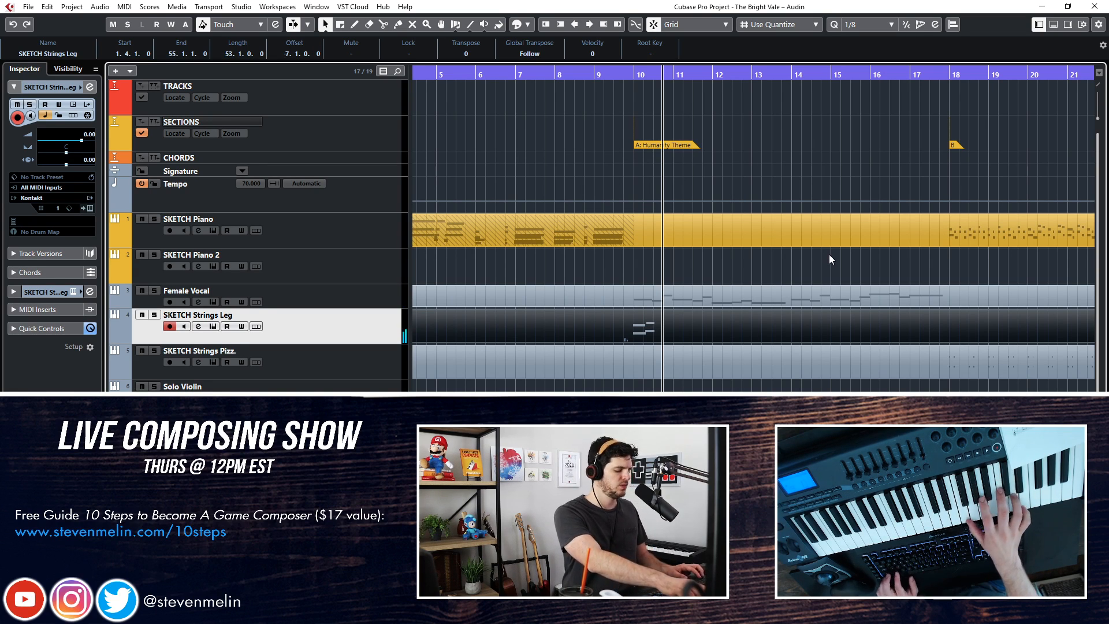
key("ctrl+z")
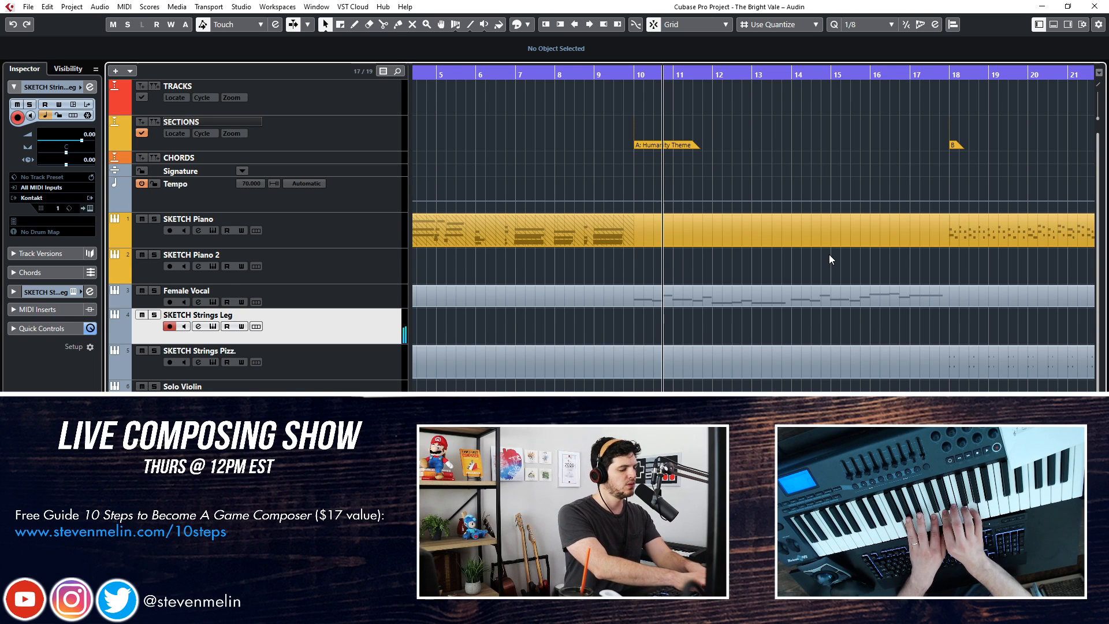
Try recording another legato strings take over bars 10 and 11, and delete the recorded part
key("shift+b")
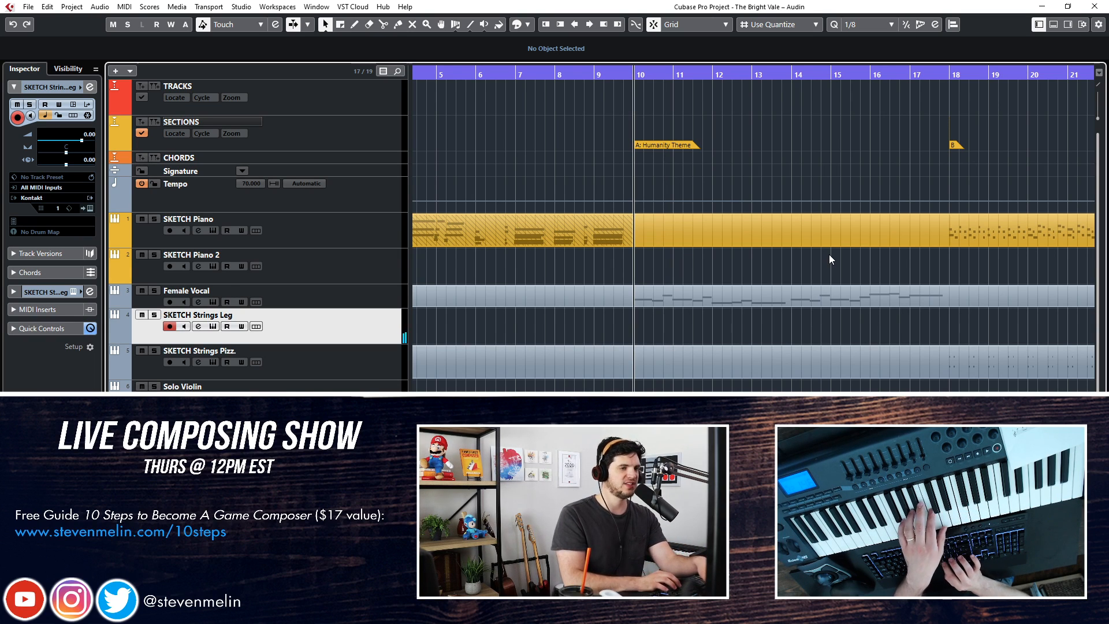
key("KP_Add")
key("KP_Subtract")
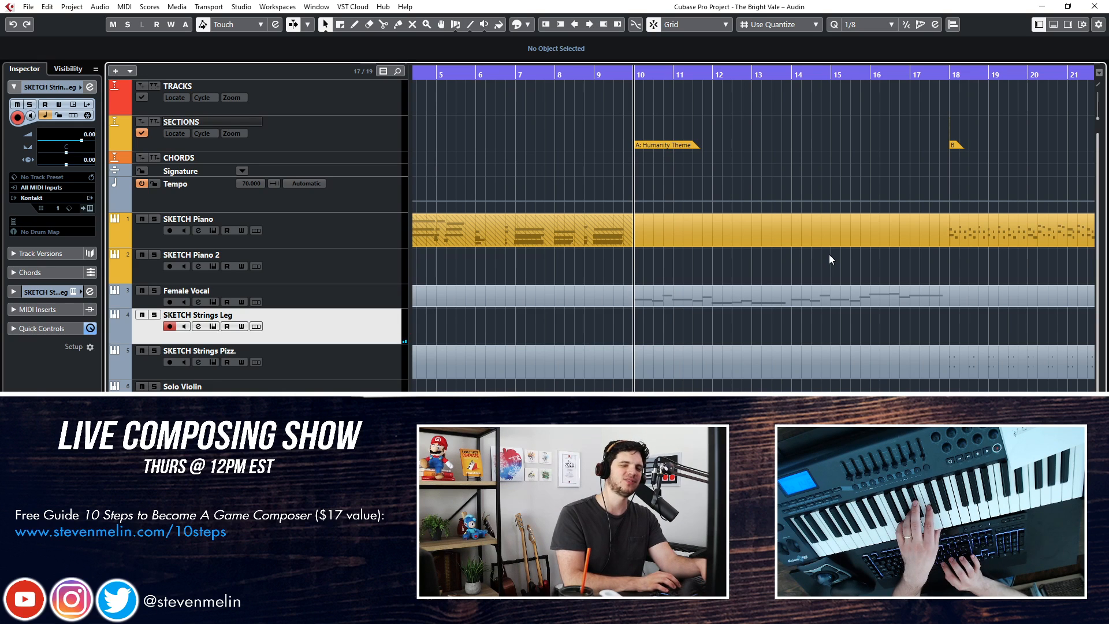
key("KP_Add")
key("KP_Subtract")
key("KP_Subtract")
key("space")
key("KP_Multiply")
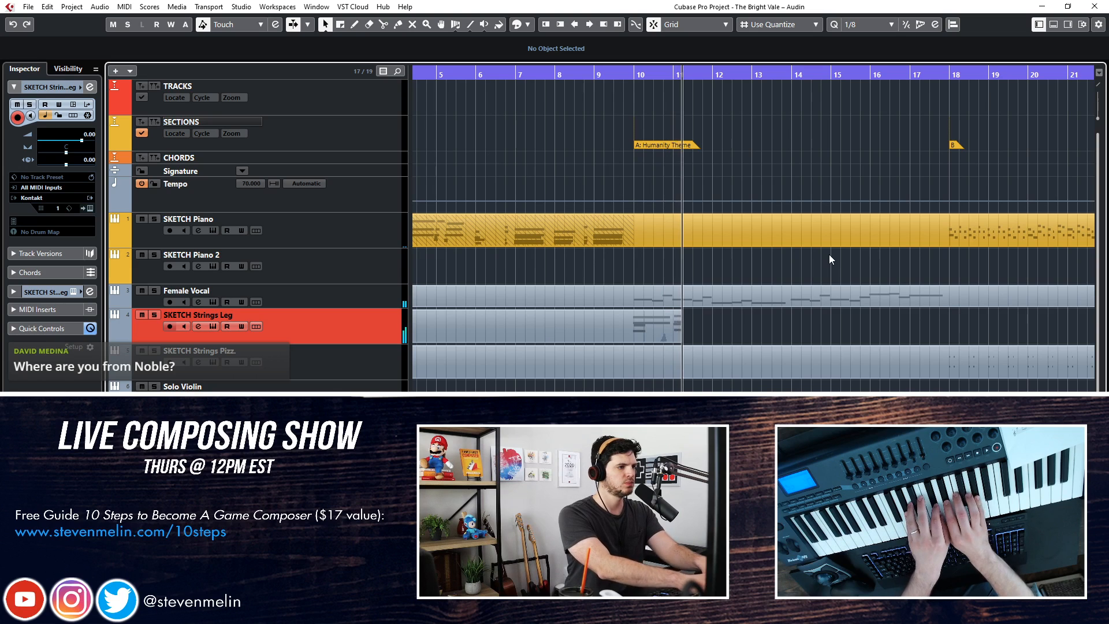
key("space")
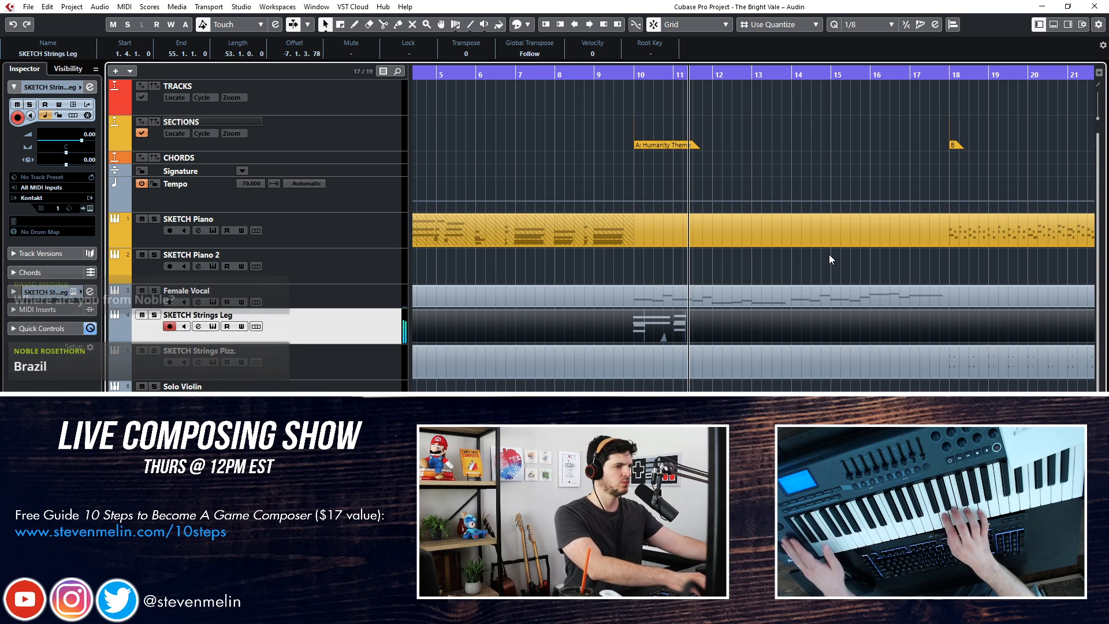
key("z")
key("KP_Subtract")
key("z")
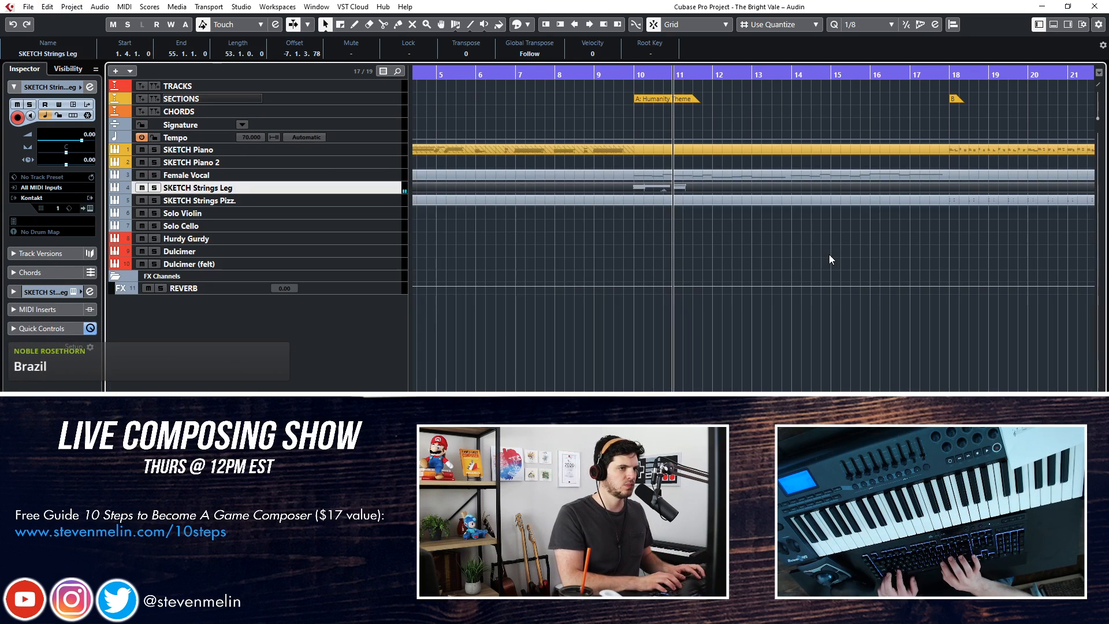
key("Delete")
Return to bar 10, set the SKETCH Strings Leg volume to -3.01, and enlarge the track rows
key("KP_Subtract")
key("KP_Subtract")
key("KP_Add")
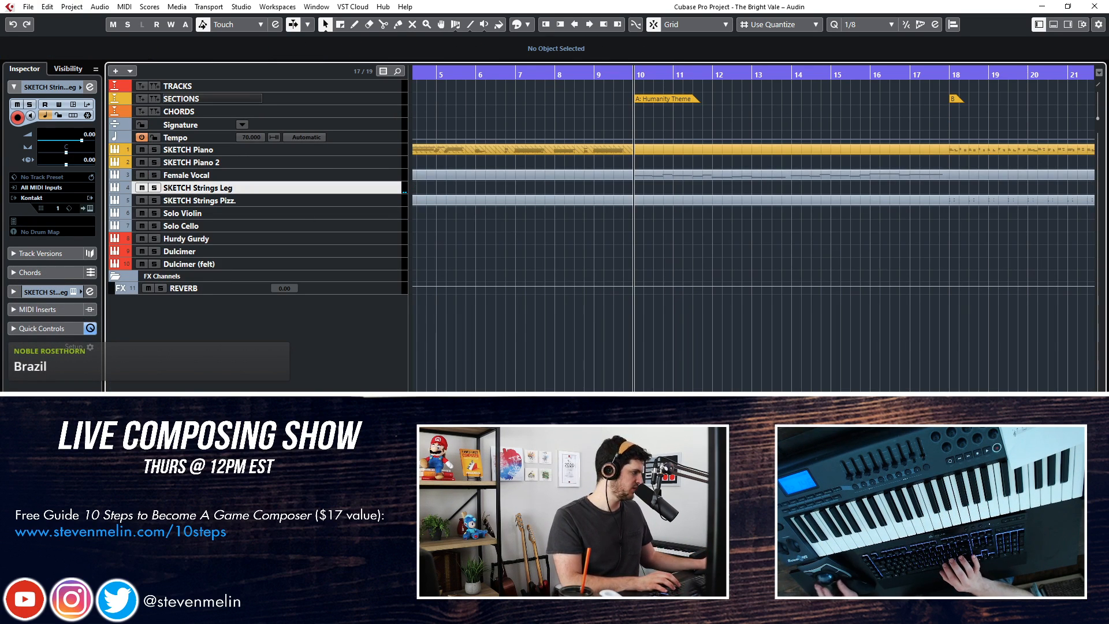
key("KP_Add")
key("KP_Subtract")
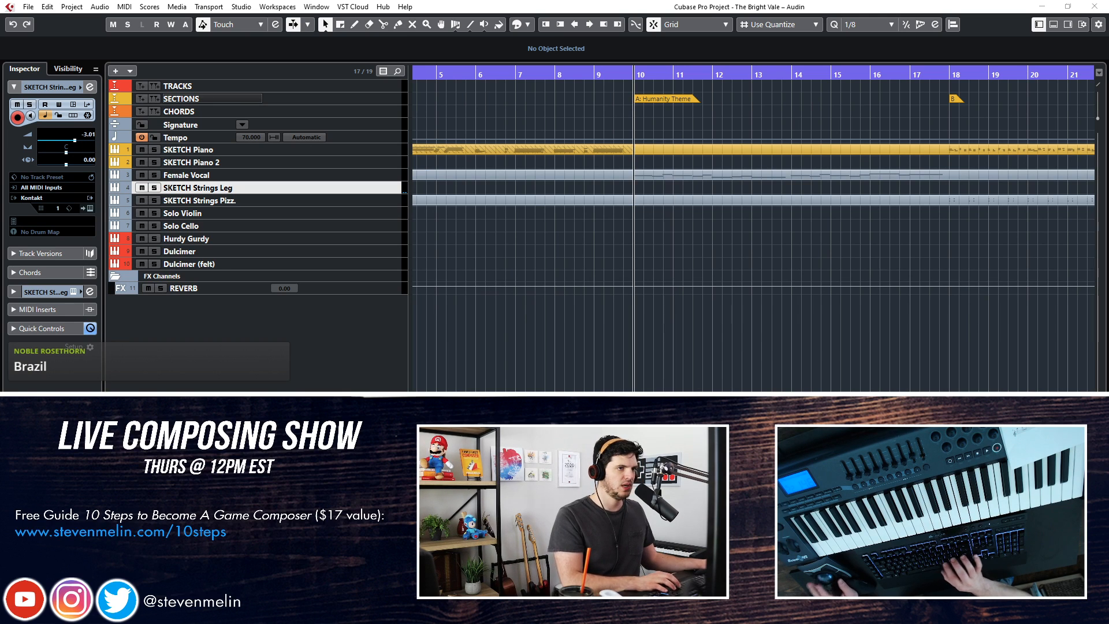
left_click(552, 278)
key("shift+h")
key("shift+h")
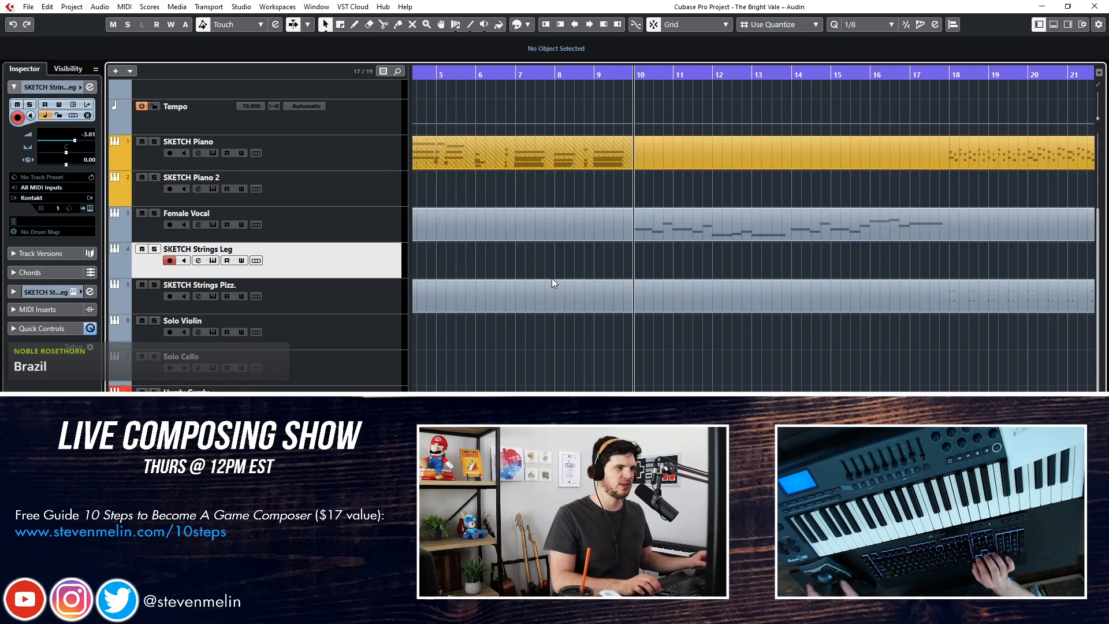
scroll(552, 278, "up", 3)
key("KP_Add")
key("KP_Subtract")
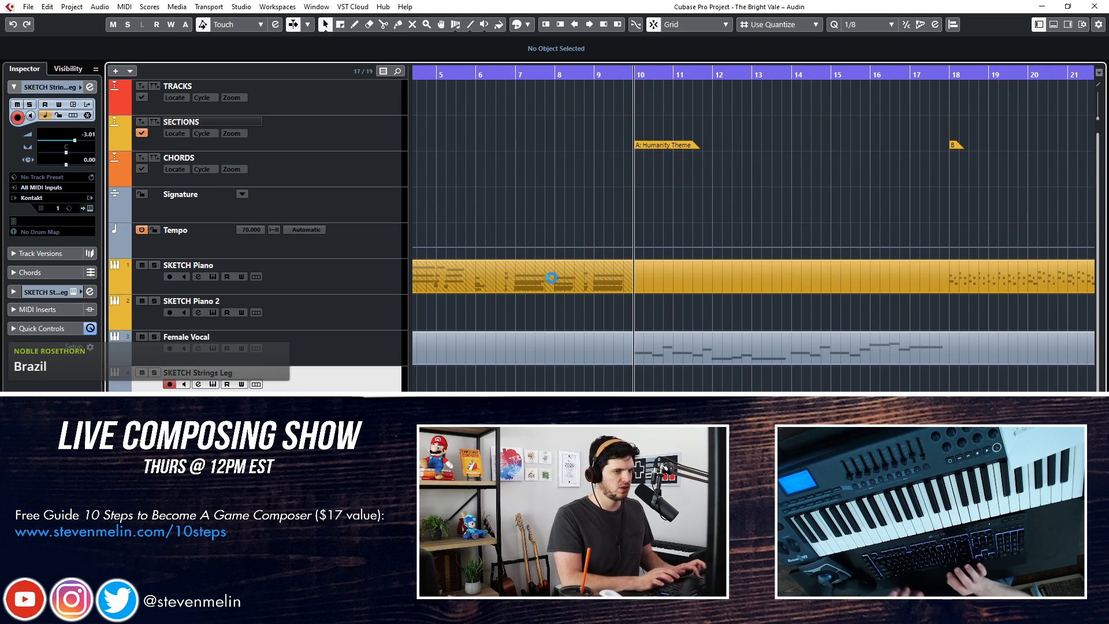
Try one more legato strings recording from bar 9 to about bar 11, and delete the take
key("KP_Subtract")
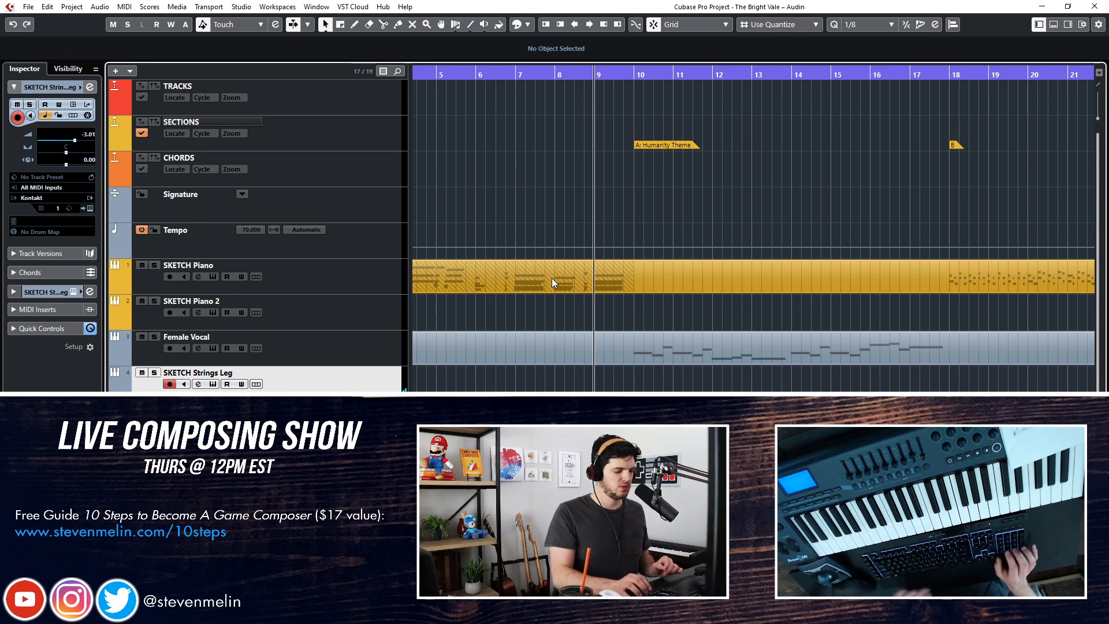
key("KP_Multiply")
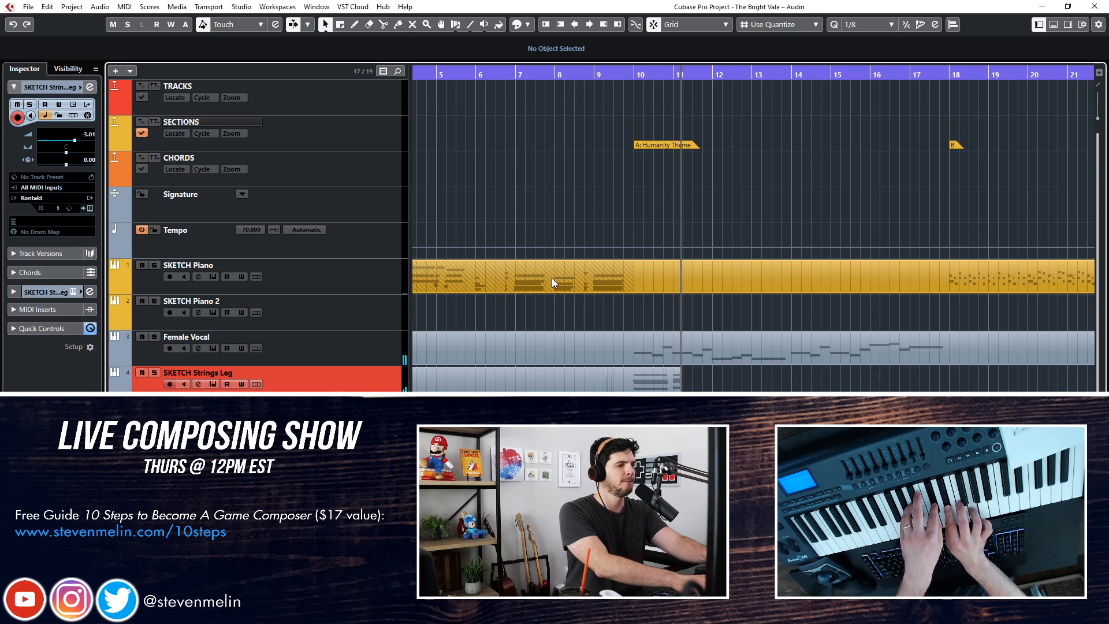
key("space")
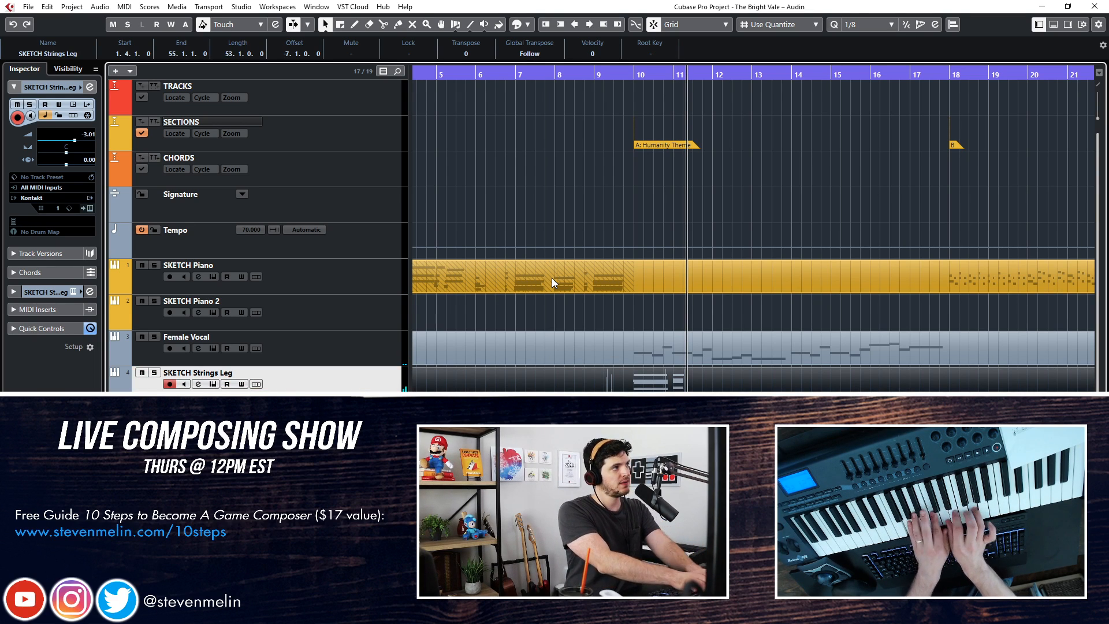
key("Delete")
Record a sustained chord part on the SKETCH Strings Leg track from bar 10 to bar 18
key("KP_Subtract")
key("KP_Subtract")
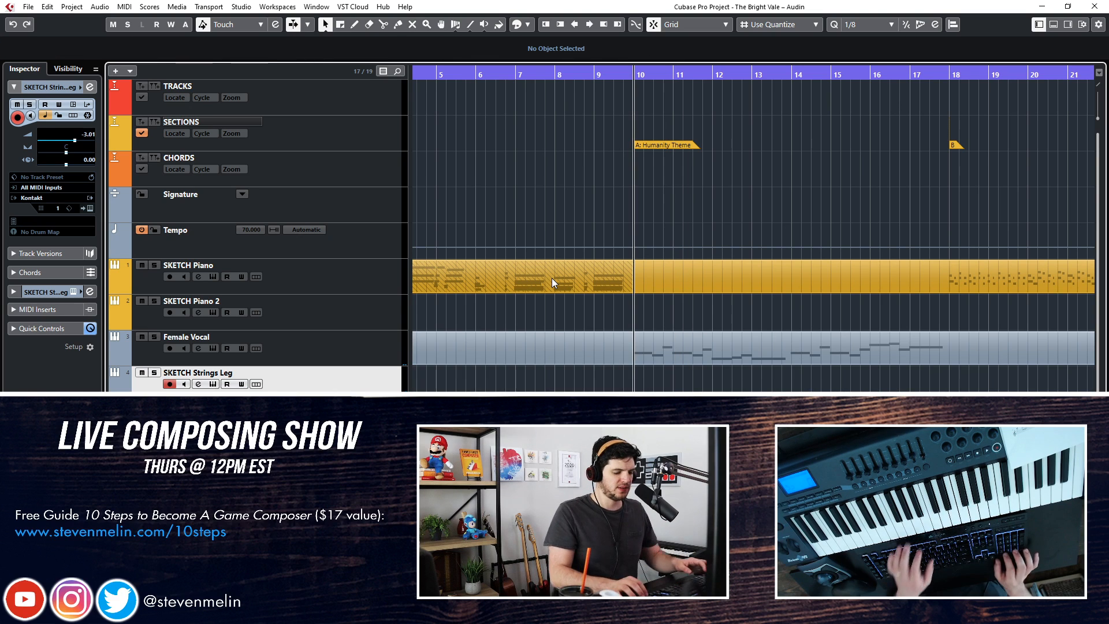
key("KP_Multiply")
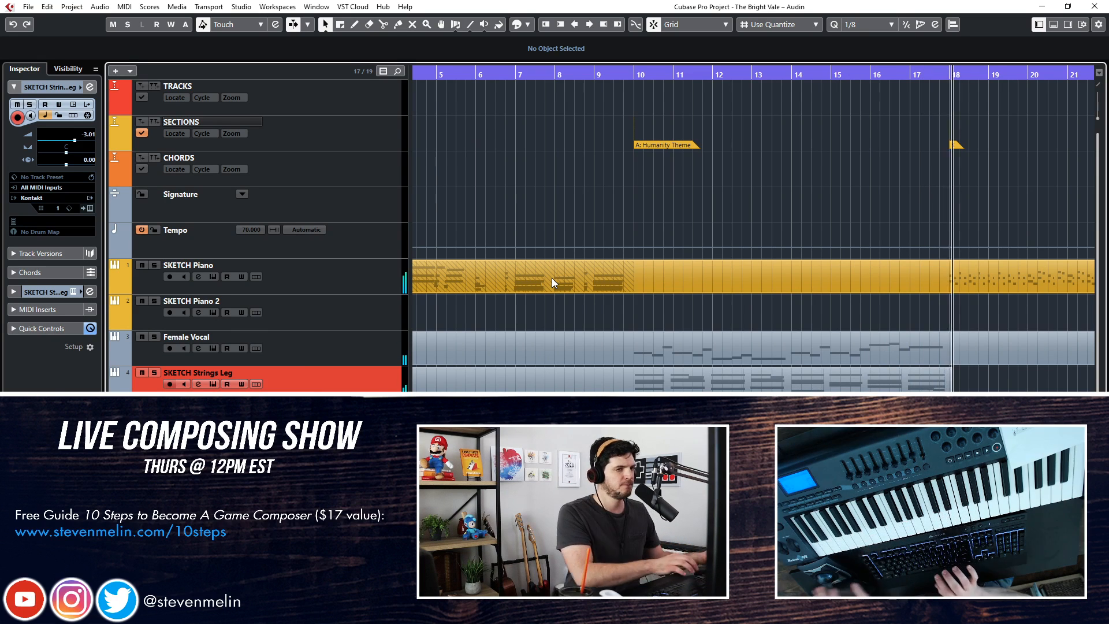
key("space")
Open the recorded legato strings part in the note editor and quantize all its notes to 1/4
double_click(743, 380)
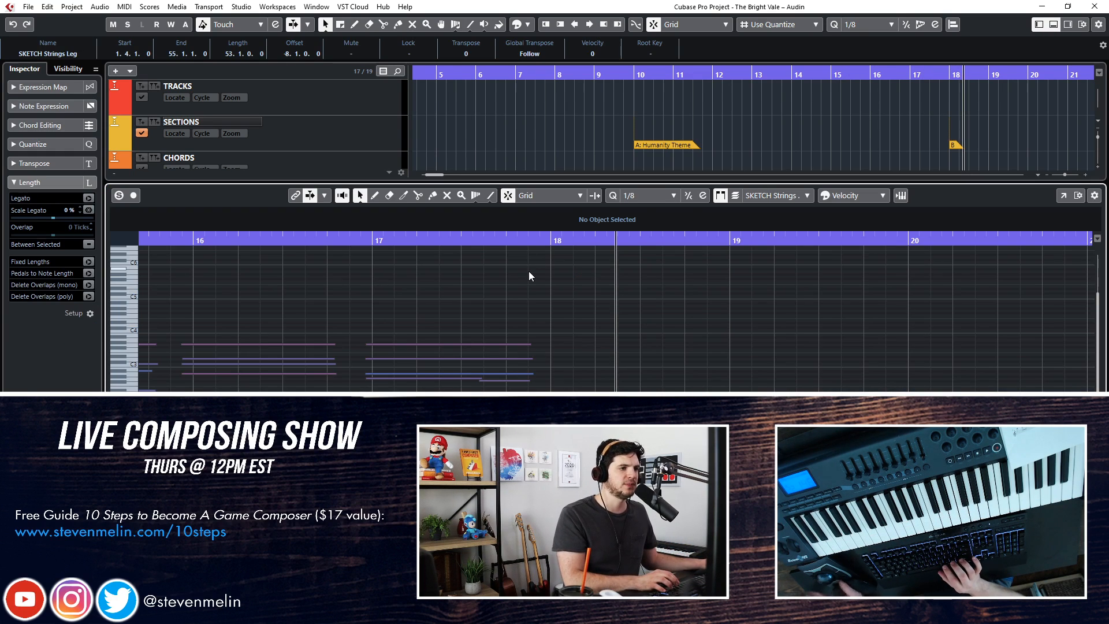
key("ctrl+a")
scroll(529, 271, "left", 6)
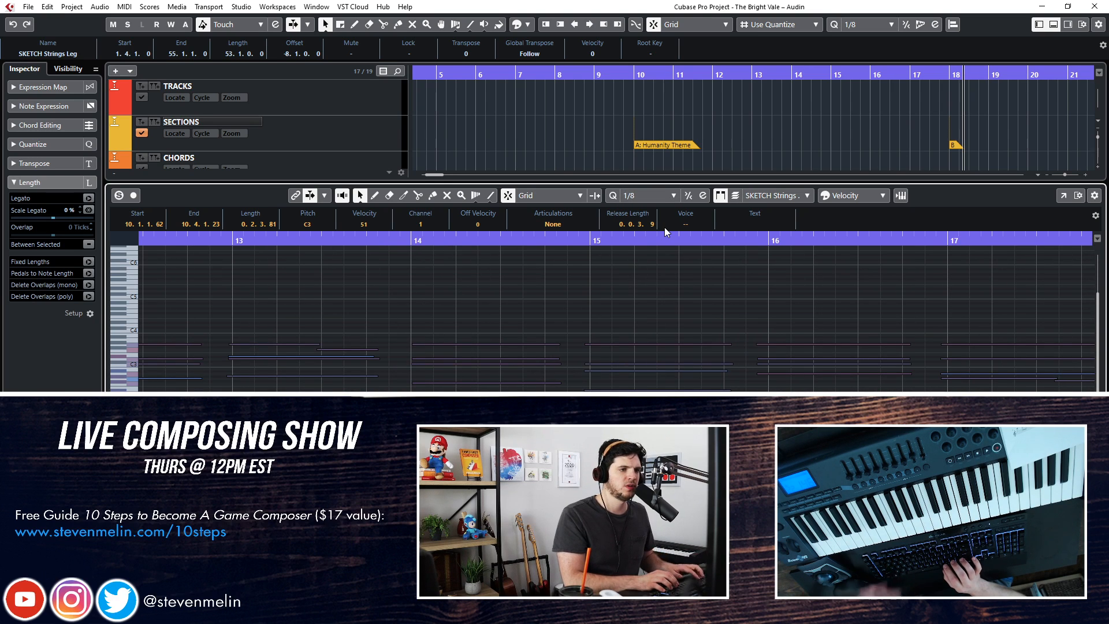
left_click(646, 197)
left_click(640, 236)
left_click(614, 198)
Close the note editor, rewind to bar 10, and deselect the SKETCH Strings Leg part
scroll(627, 296, "left", 6)
key("KP_Subtract")
key("Return")
key("KP_Subtract")
key("KP_Subtract")
key("KP_Subtract")
key("KP_Subtract")
key("KP_Subtract")
key("KP_Subtract")
key("KP_Subtract")
key("KP_Subtract")
key("space")
key("space")
key("KP_Add")
scroll(544, 307, "down", 3)
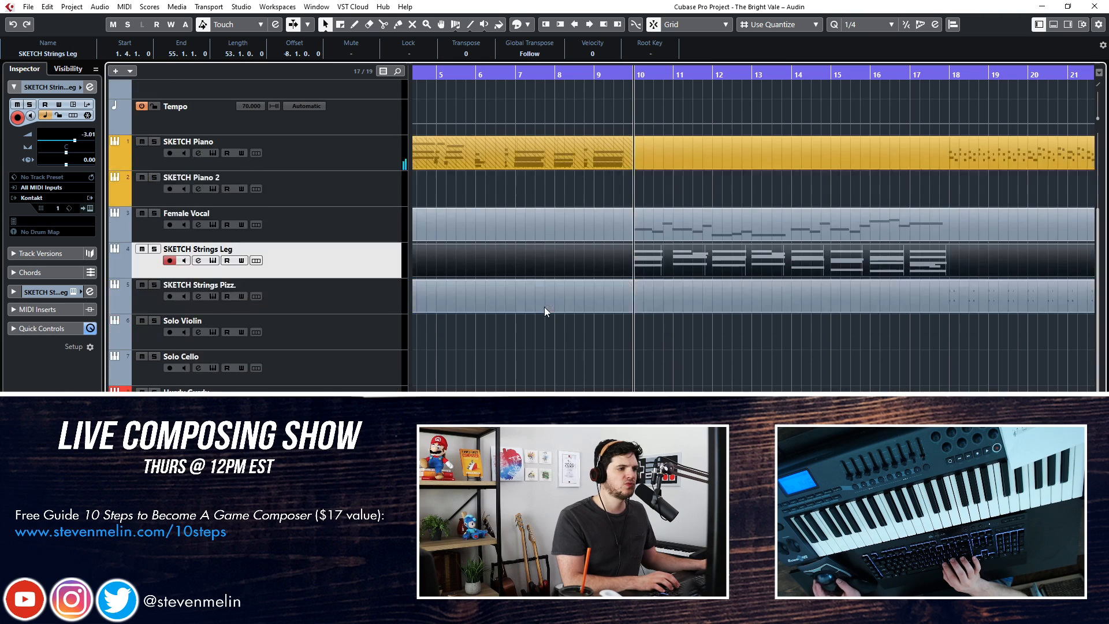
left_click(600, 341)
key("KP_Add")
key("KP_Subtract")
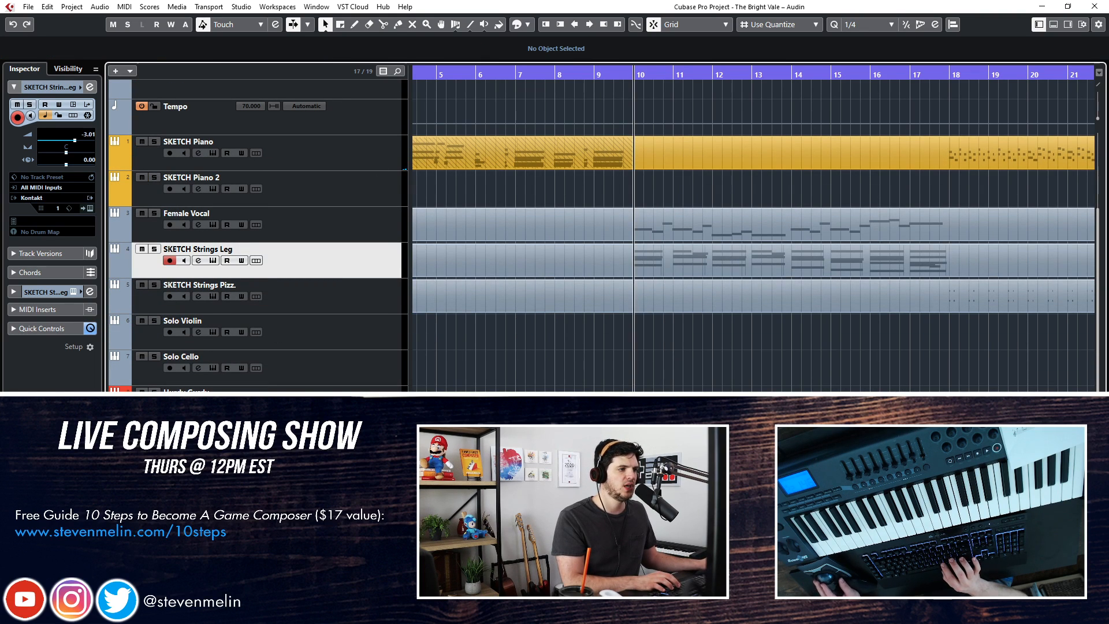
Record a part on the Dulcimer track from bar 10 to about bar 24 over the existing arrangement
left_click(335, 438)
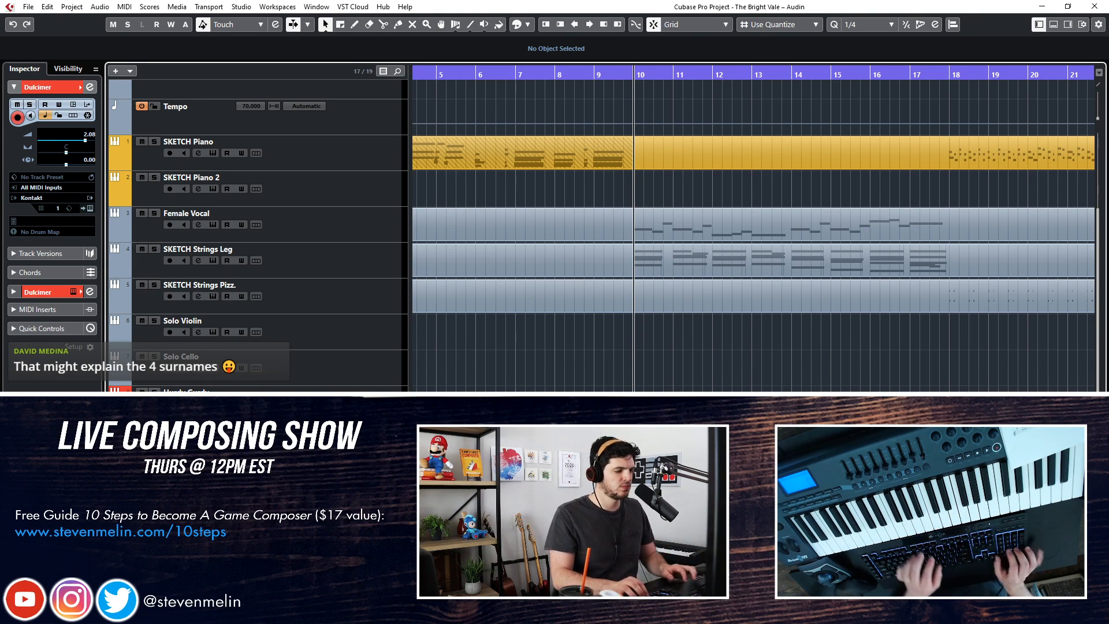
key("space")
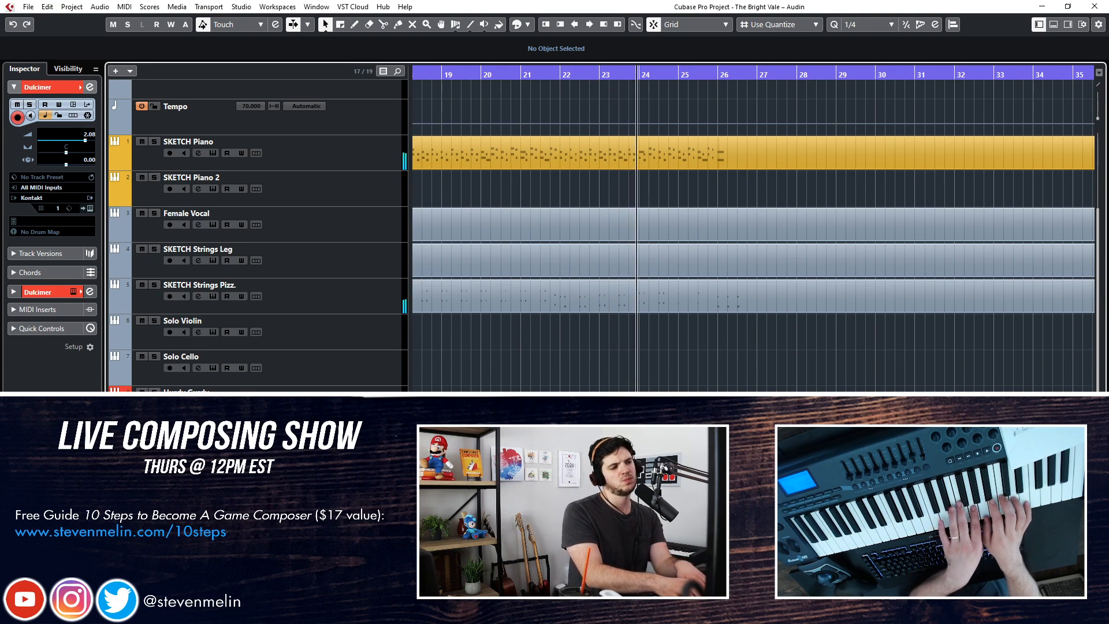
left_click(568, 440)
Play section A back from bar 10, selecting the Solo Violin and Hurdy Gurdy tracks to try out other instruments
scroll(567, 369, "left", 5)
key("KP_Subtract")
key("KP_Subtract")
key("KP_Subtract")
key("KP_Subtract")
key("KP_Subtract")
key("KP_Subtract")
key("KP_Subtract")
key("KP_Subtract")
key("KP_Subtract")
key("KP_Subtract")
key("KP_Subtract")
key("KP_Subtract")
key("KP_Subtract")
key("KP_Subtract")
key("KP_Subtract")
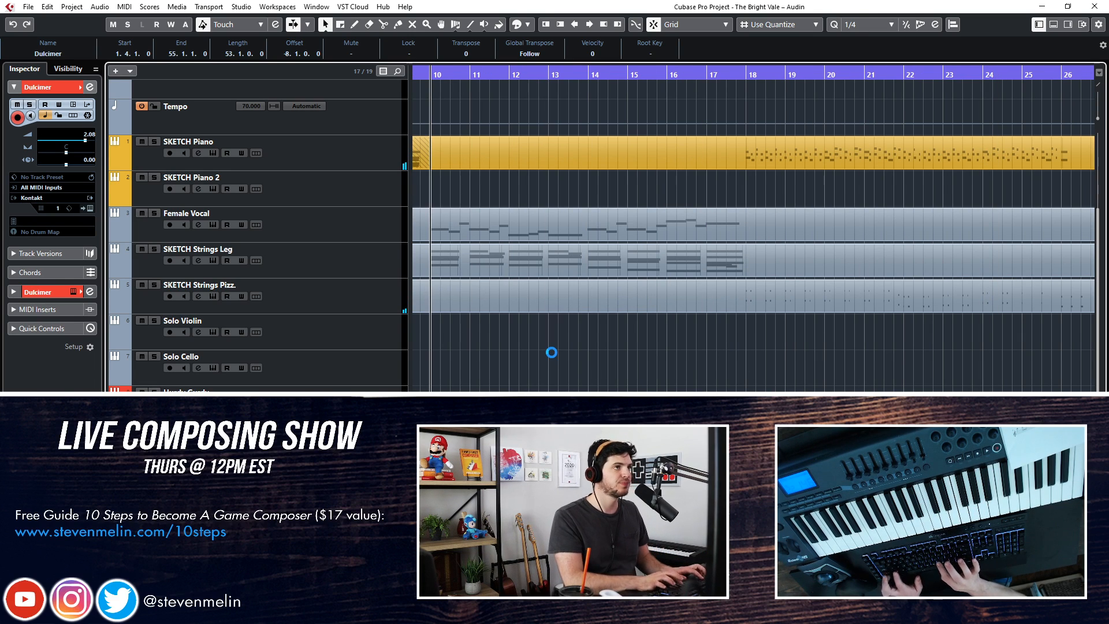
scroll(598, 192, "left", 5)
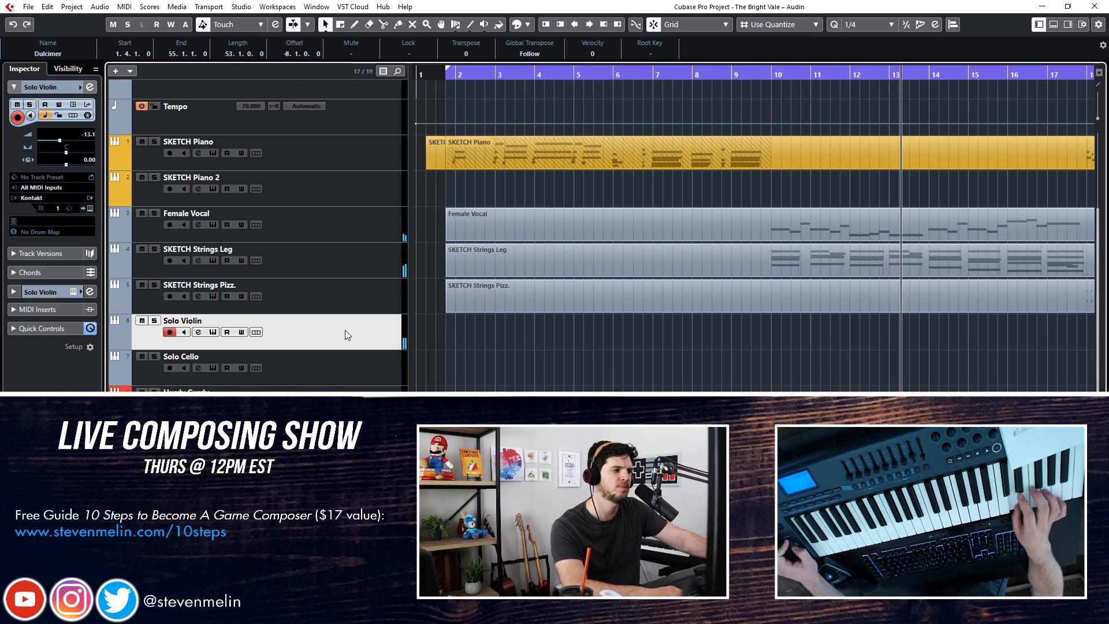
left_click(340, 391)
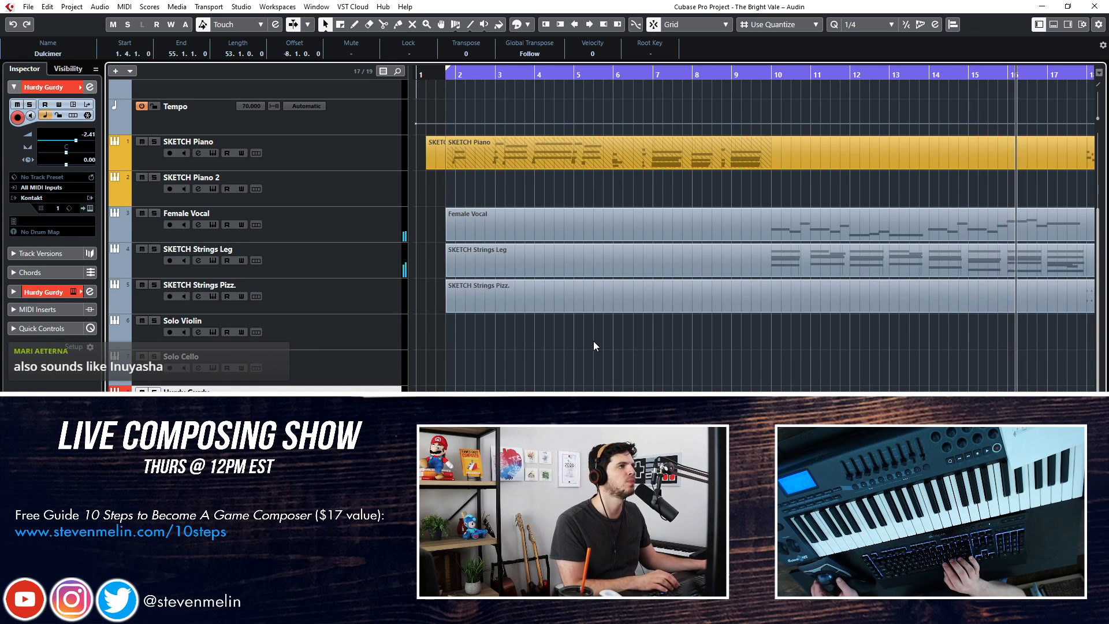
Split the Dulcimer part at bar 18 and mute the portion from bar 18 onward
key("f")
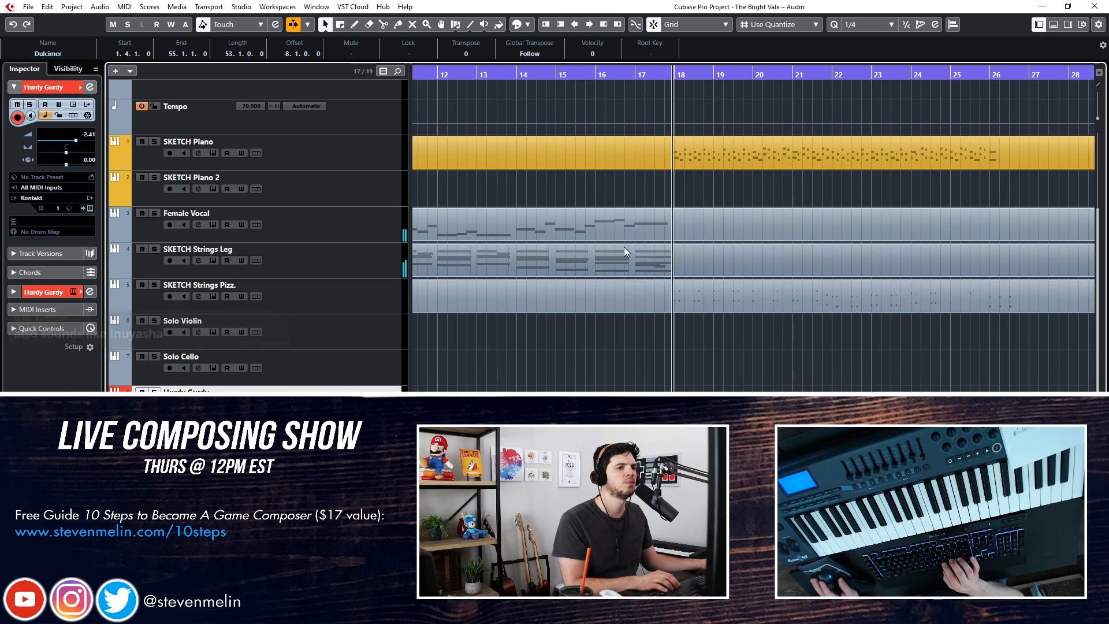
left_click(675, 433, "alt")
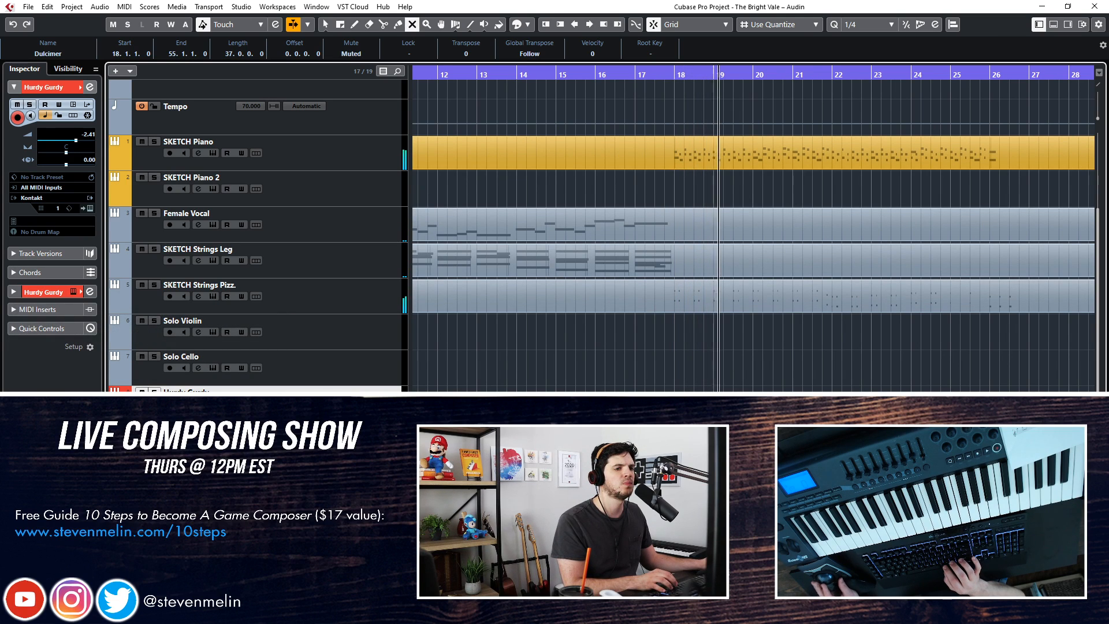
left_click(722, 342)
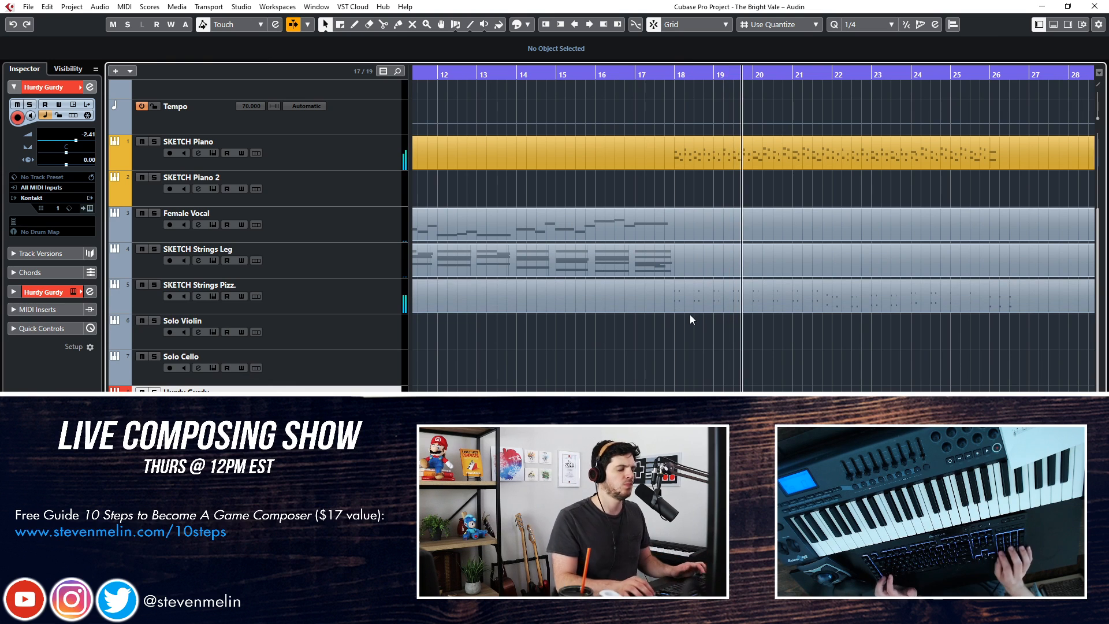
Stop playback and rename the Intro section marker at the opening of the arrangement to A
key("space")
key("shift+g")
key("shift+h")
key("shift+g")
scroll(628, 272, "right", 7)
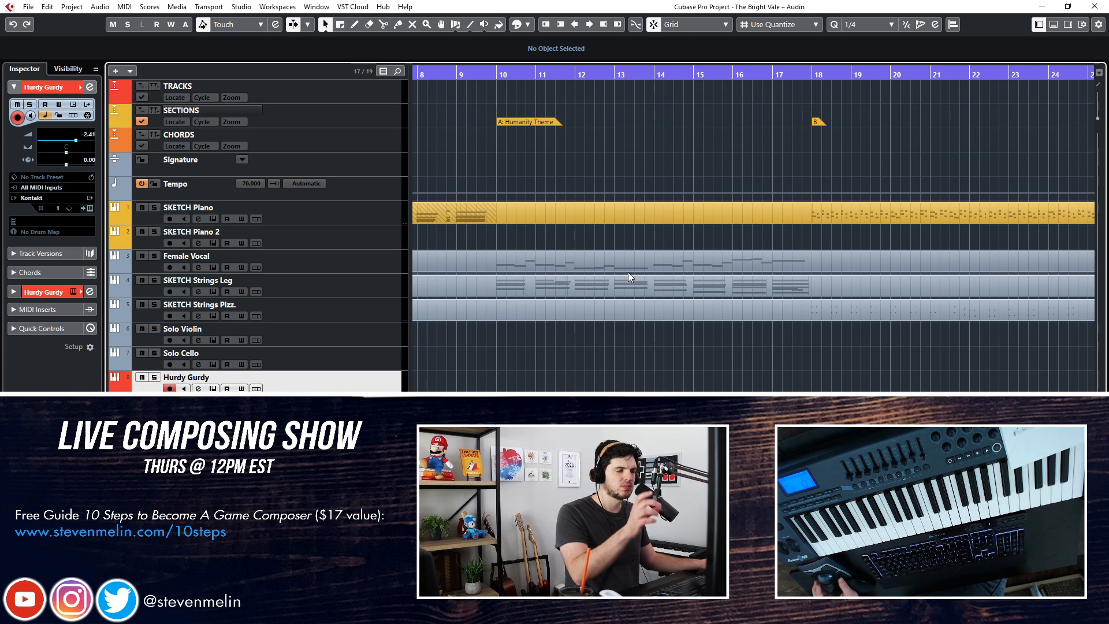
scroll(665, 245, "right", 20)
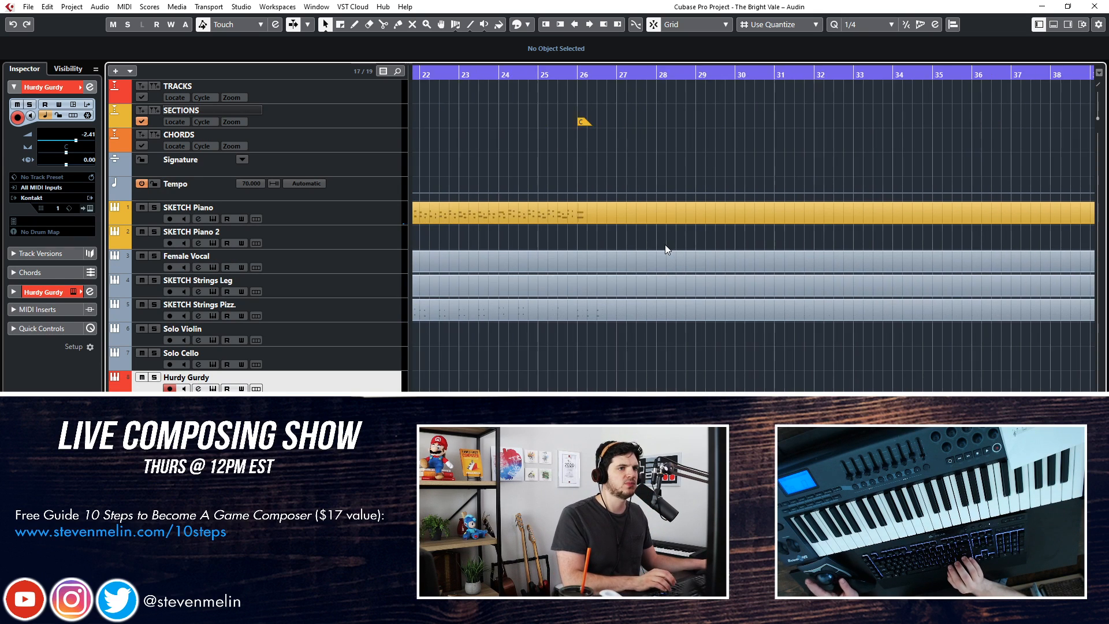
scroll(662, 245, "left", 20)
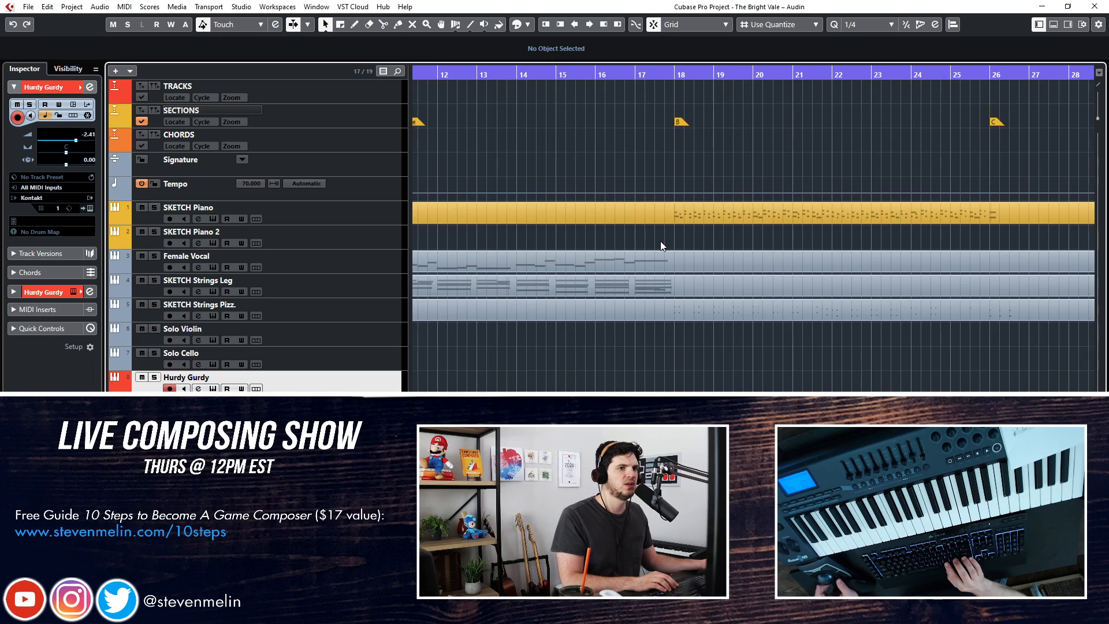
scroll(661, 244, "left", 4)
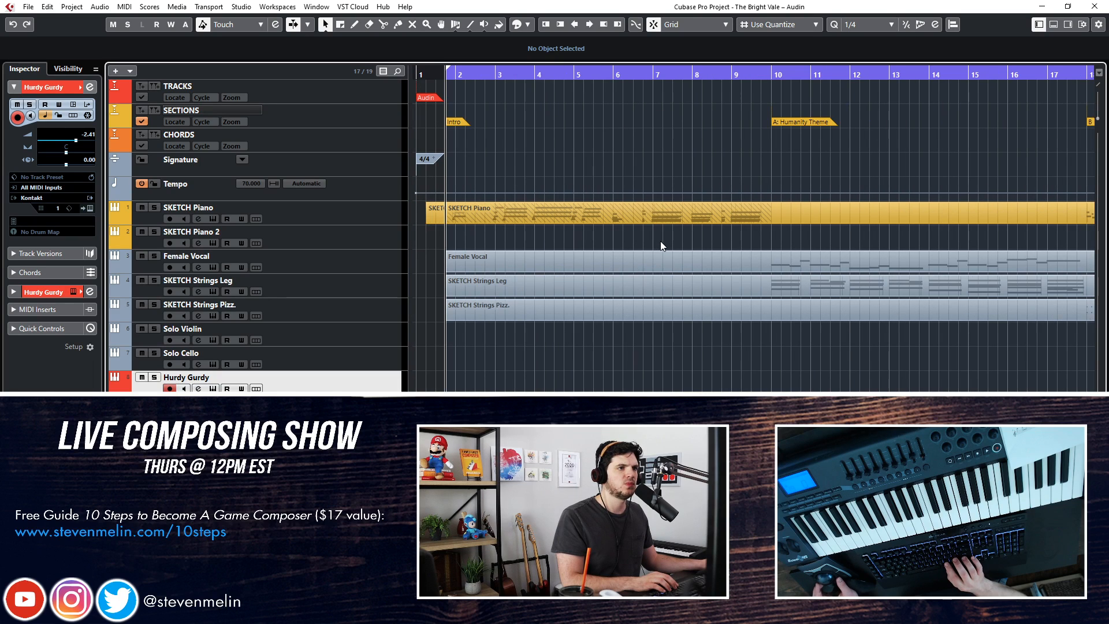
scroll(662, 245, "right", 11)
scroll(661, 245, "left", 11)
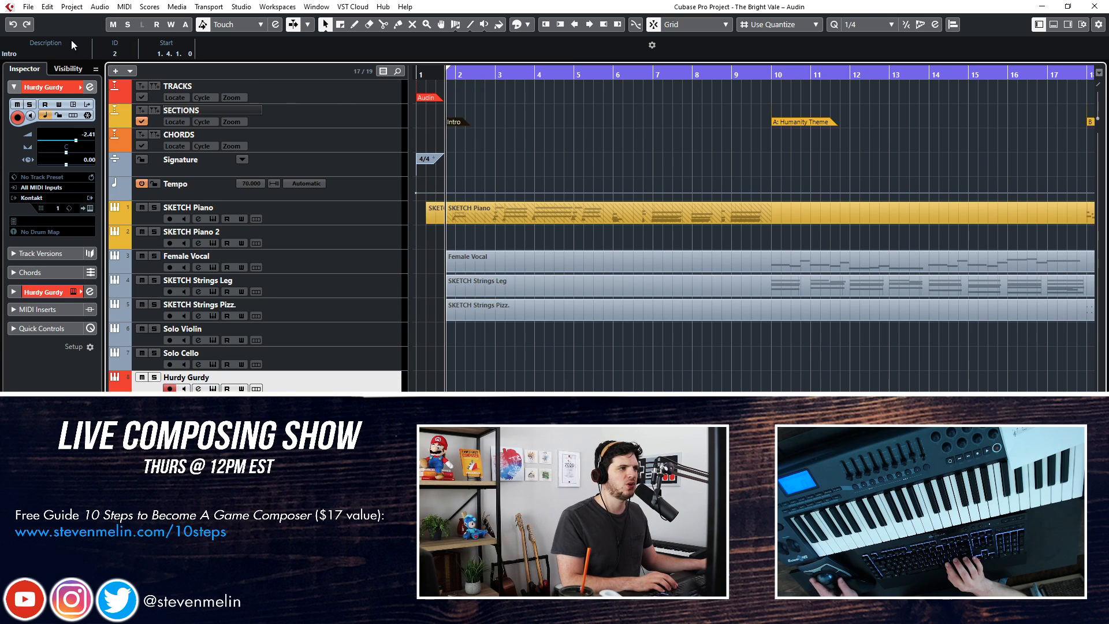
key("Return")
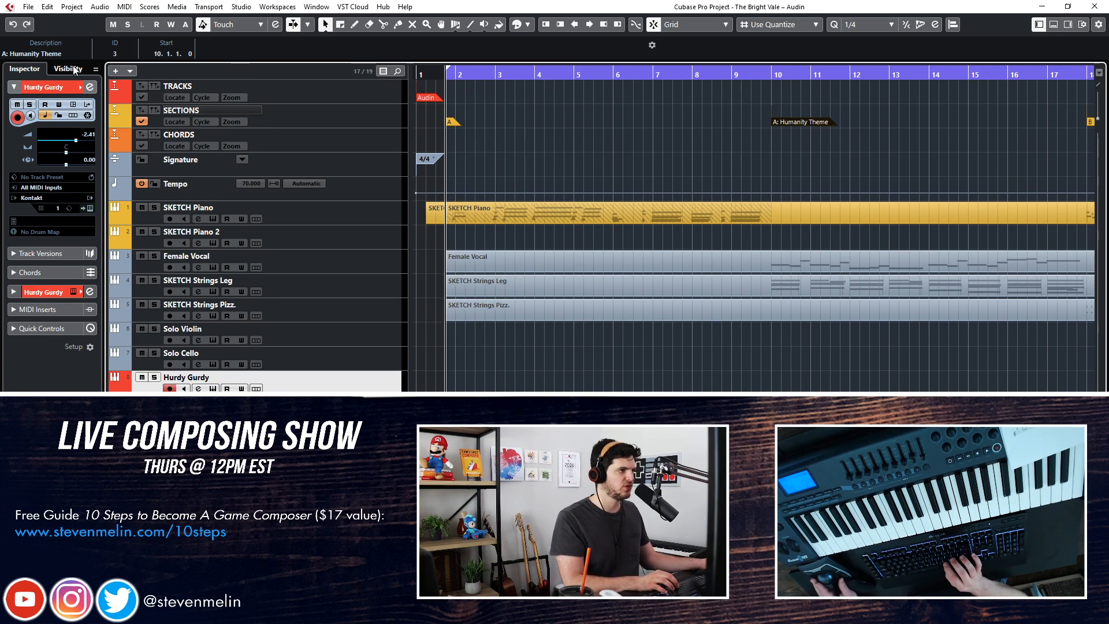
Rename the section marker at bar 10 as "B: Humanity Theme (vocals)"
left_click(69, 66)
left_click(66, 55)
type("B")
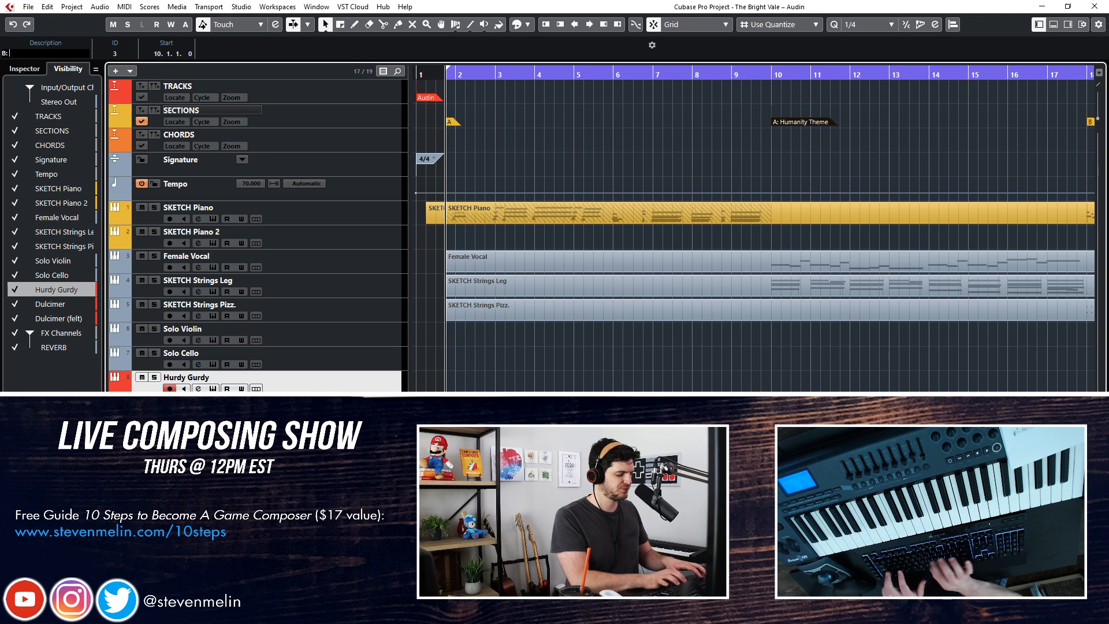
type(": Humanity Theme (voc")
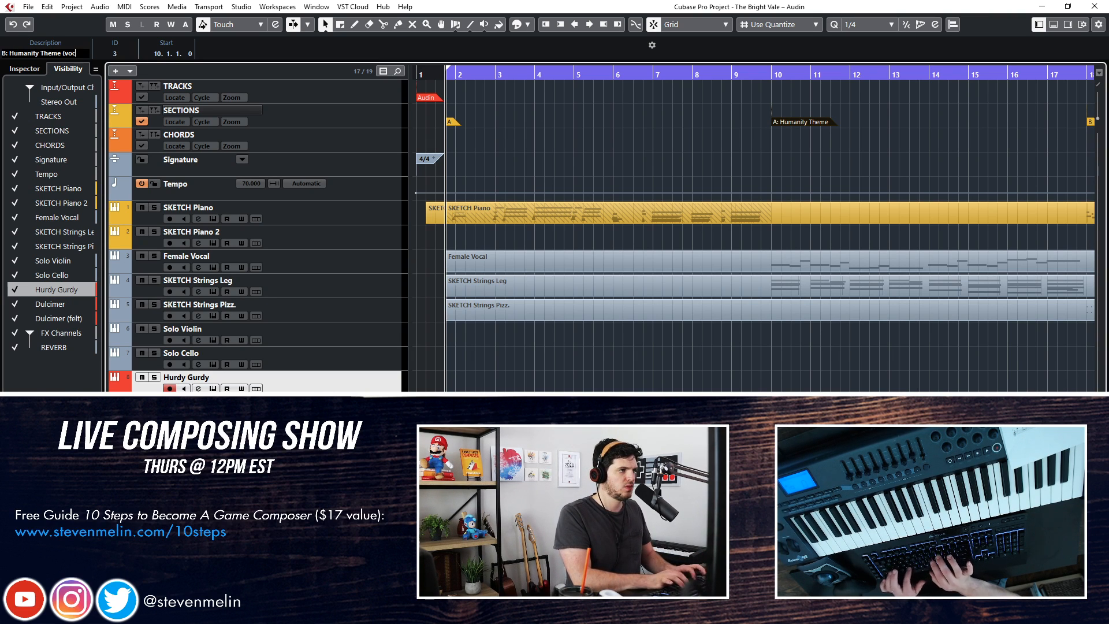
type("als)")
key("Return")
Rename the section marker at bar 18 to C
scroll(751, 135, "right", 5)
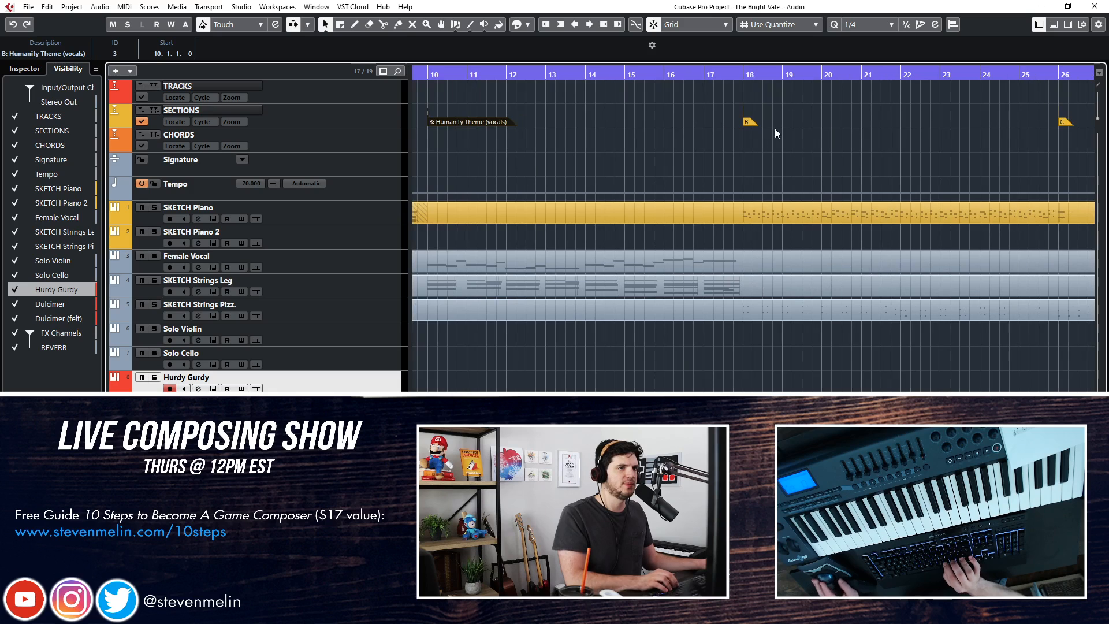
left_click(456, 114)
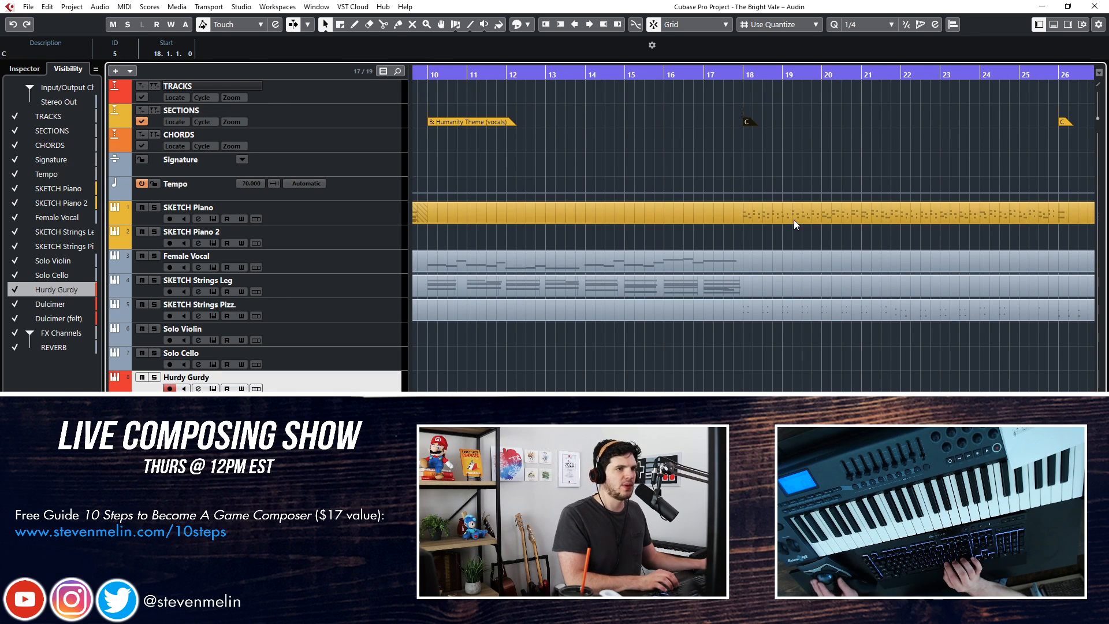
scroll(744, 156, "right", 5)
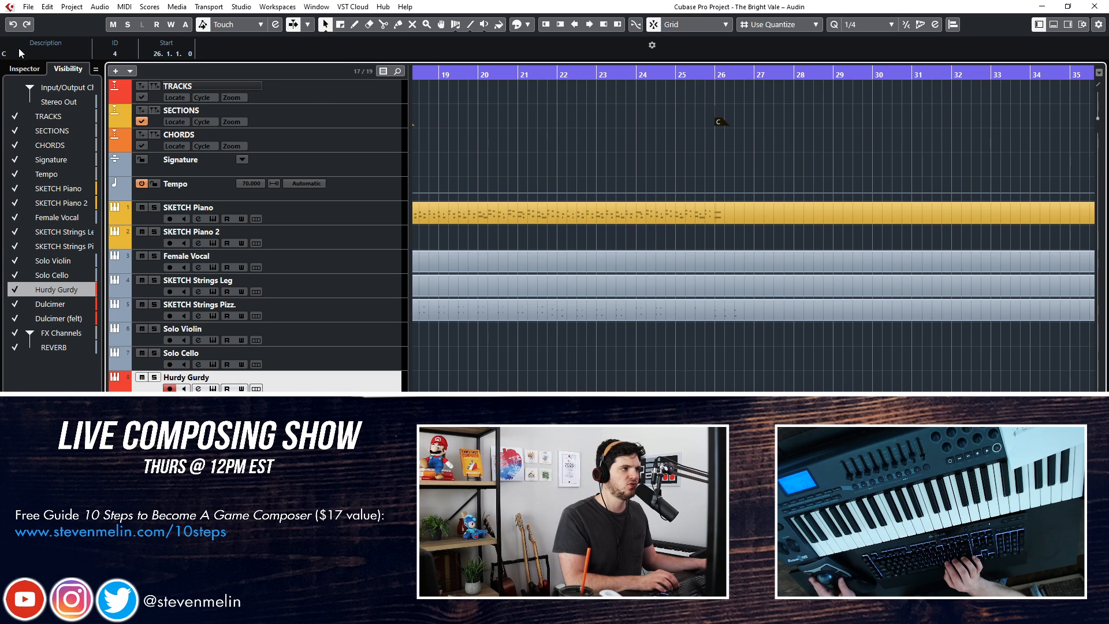
left_click(681, 165)
Play the opening piano section back from its start and select the Dulcimer (felt) track
key("KP_Decimal")
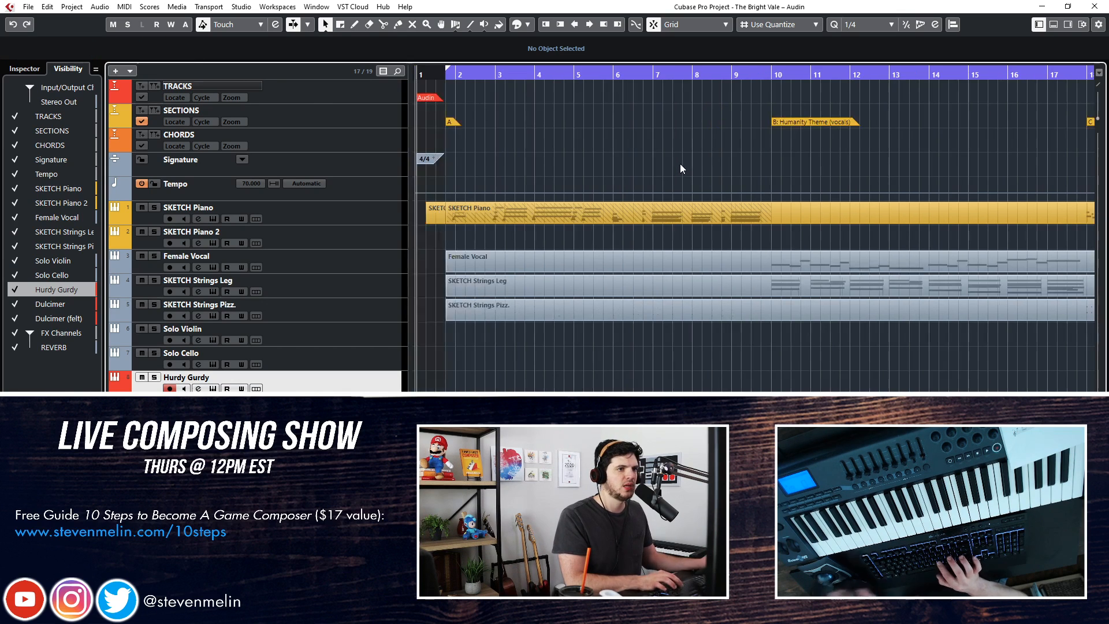
key("KP_Add")
key("KP_Add")
key("KP_Add")
key("KP_Add")
key("KP_Subtract")
key("KP_Subtract")
key("KP_Subtract")
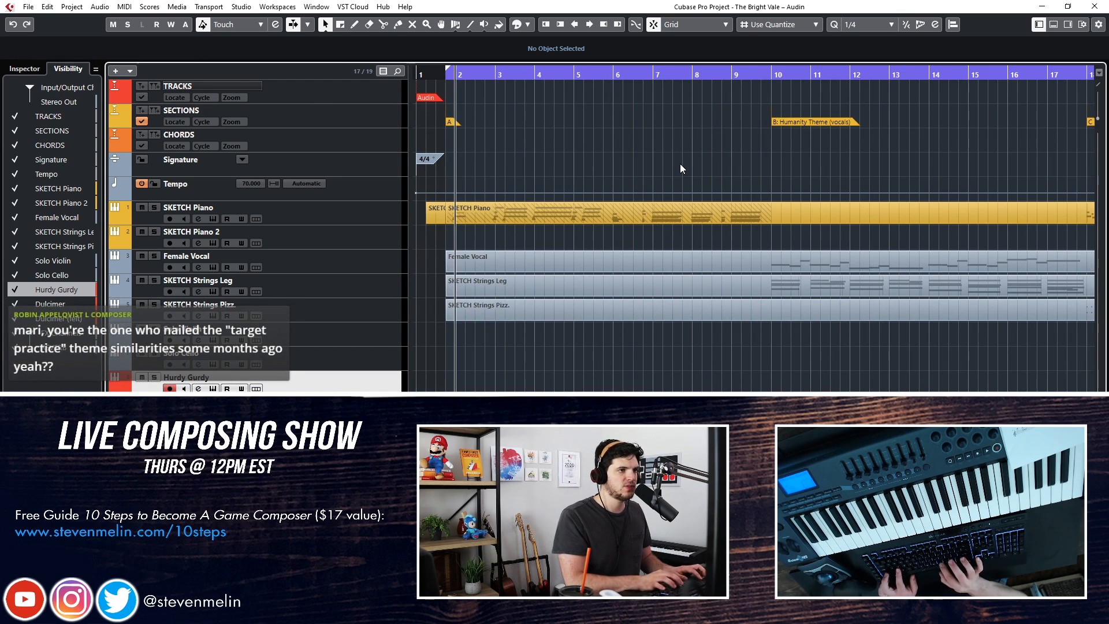
key("KP_Add")
key("KP_Subtract")
key("KP_Subtract")
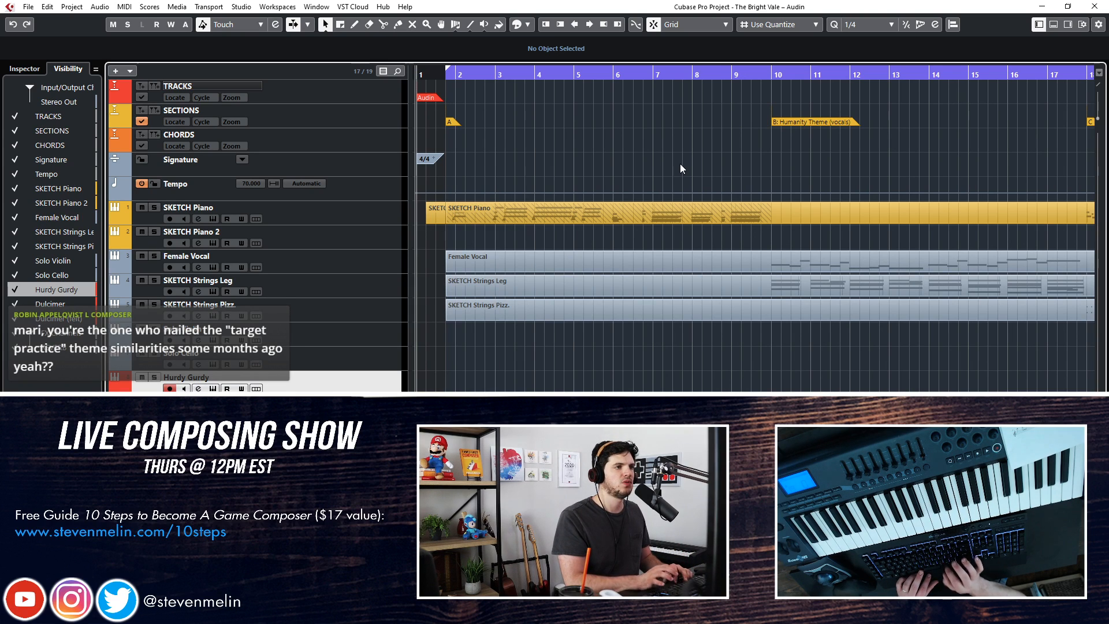
key("space")
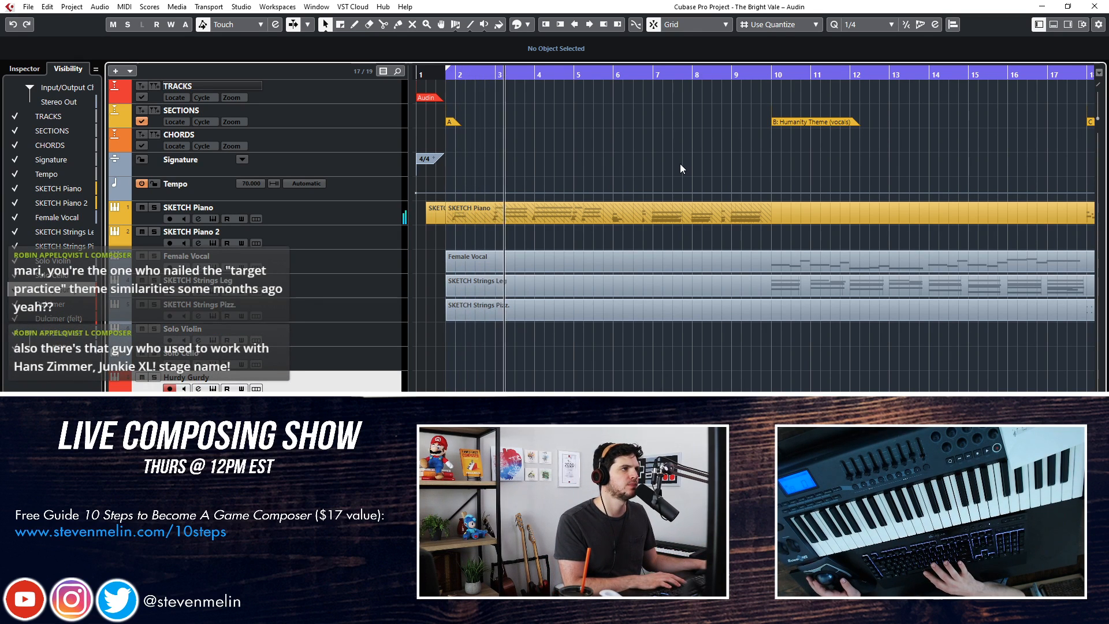
key("Down")
key("Down")
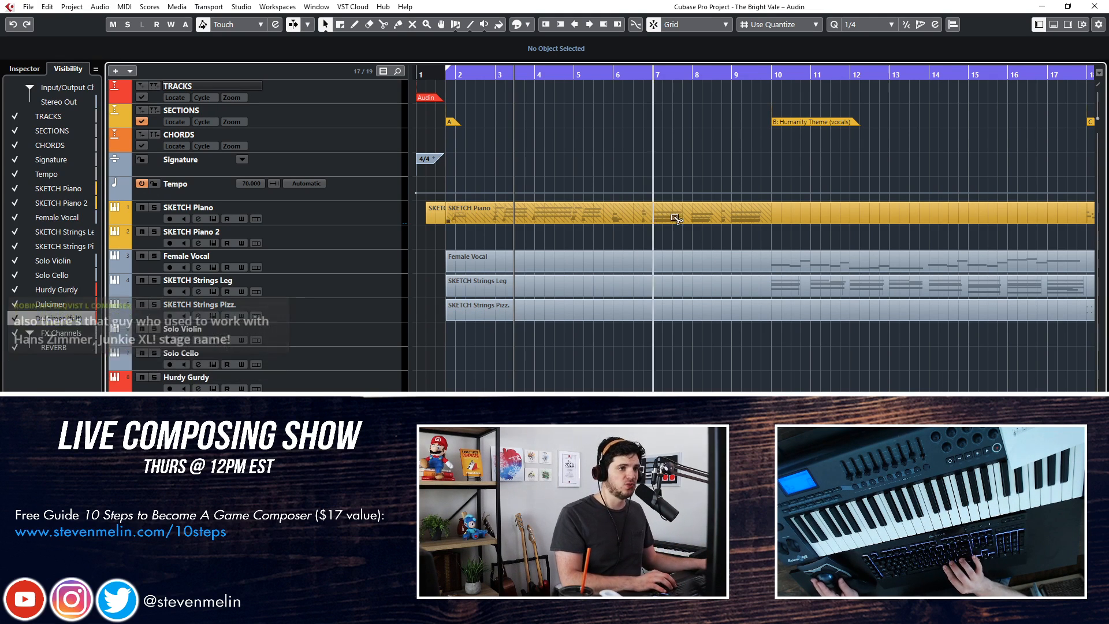
Split the SKETCH Piano part at bar 10, then unmute the portion before it and join it with the short opening part
left_click(774, 216)
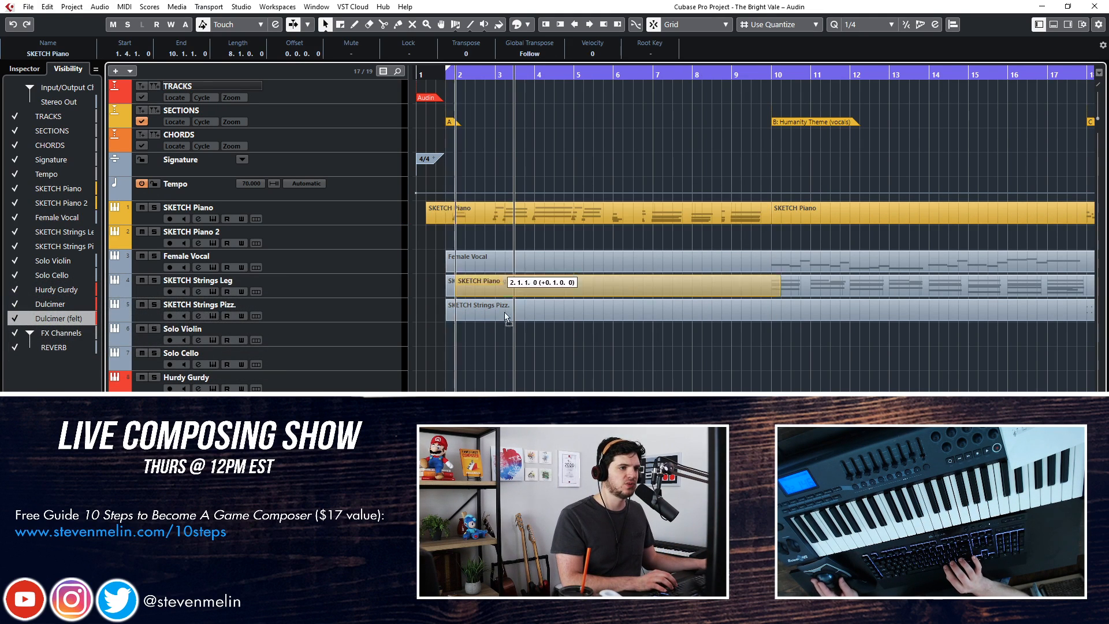
key("space")
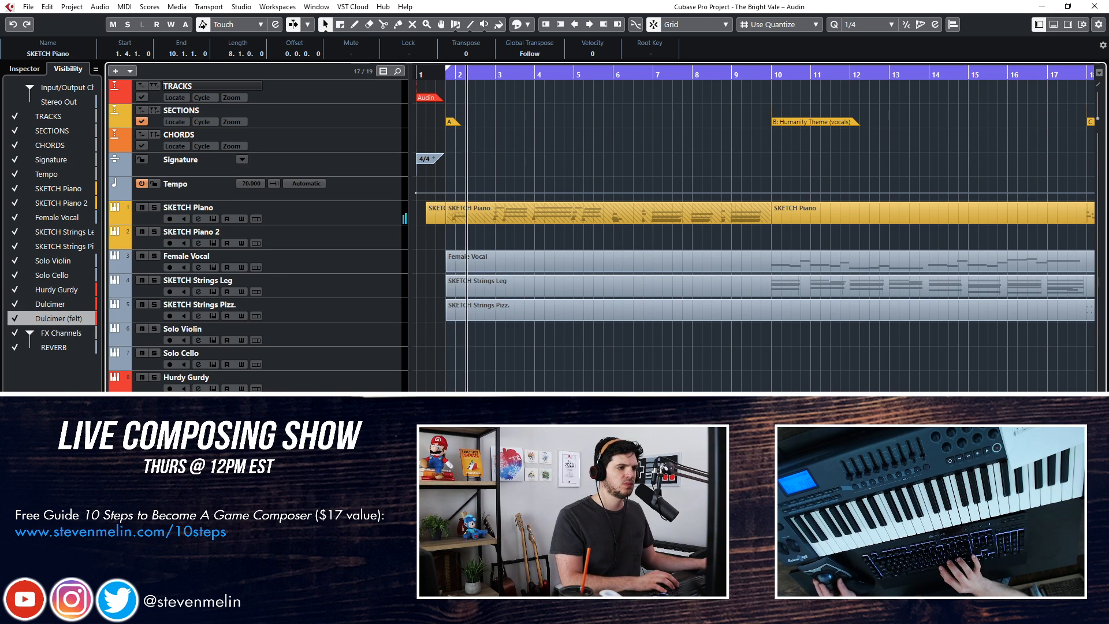
left_click(498, 353)
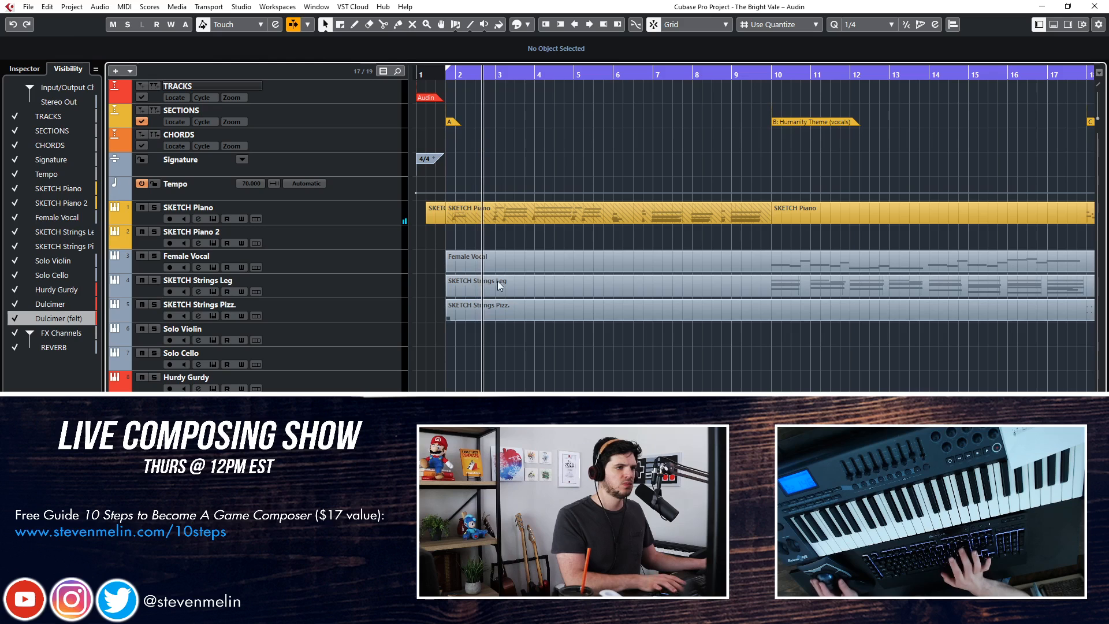
left_click(520, 218)
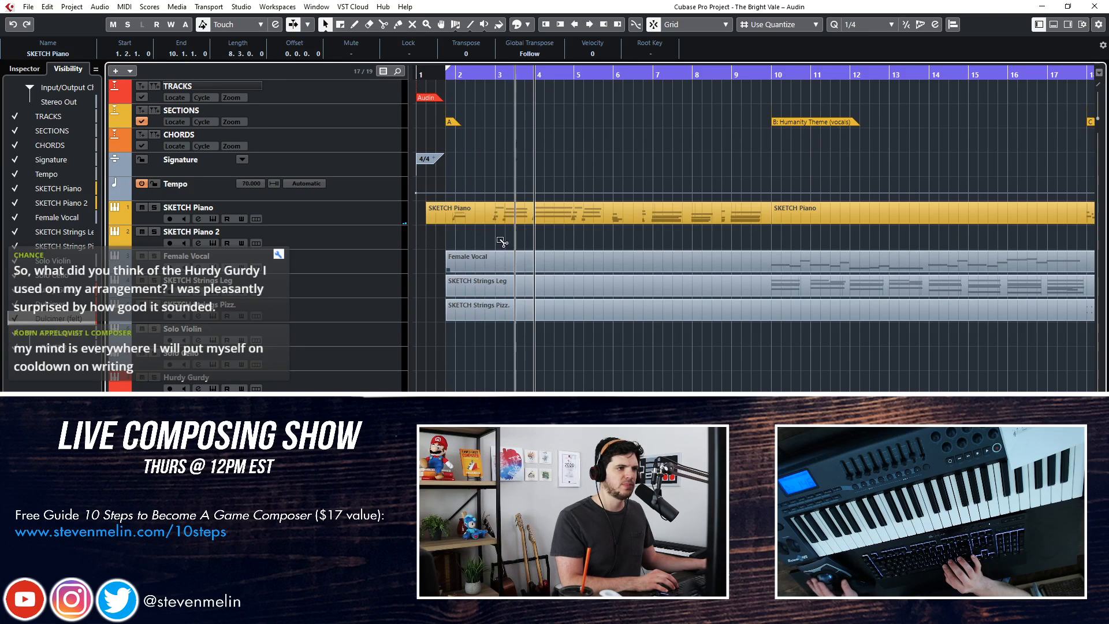
key("space")
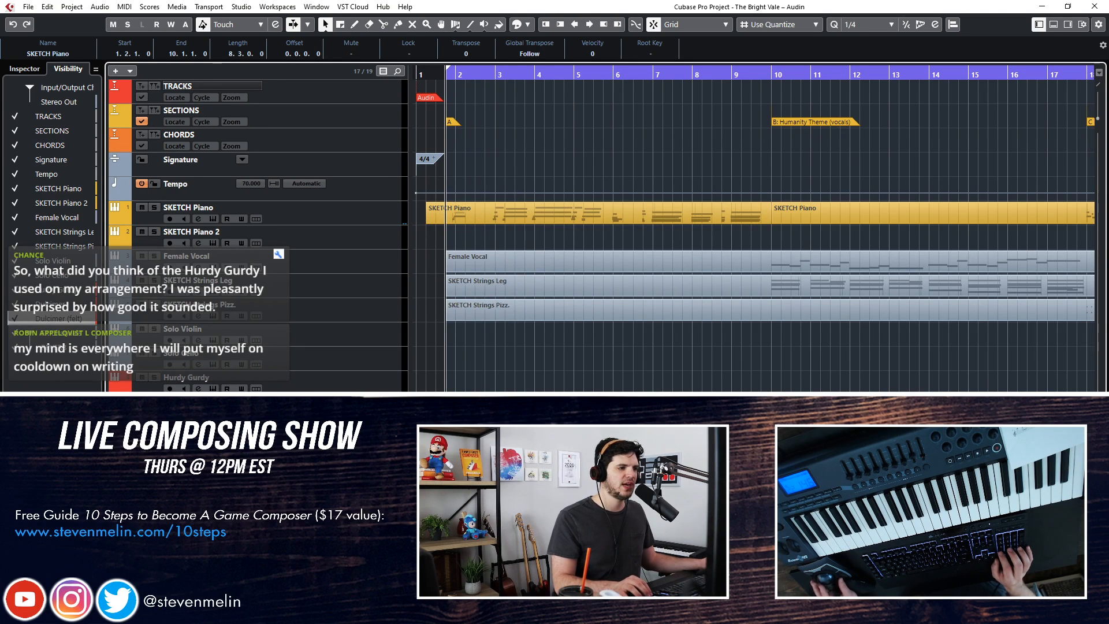
Play section A from the start and examine the SKETCH Piano part's notes in the note editor
key("Return")
key("g")
key("g")
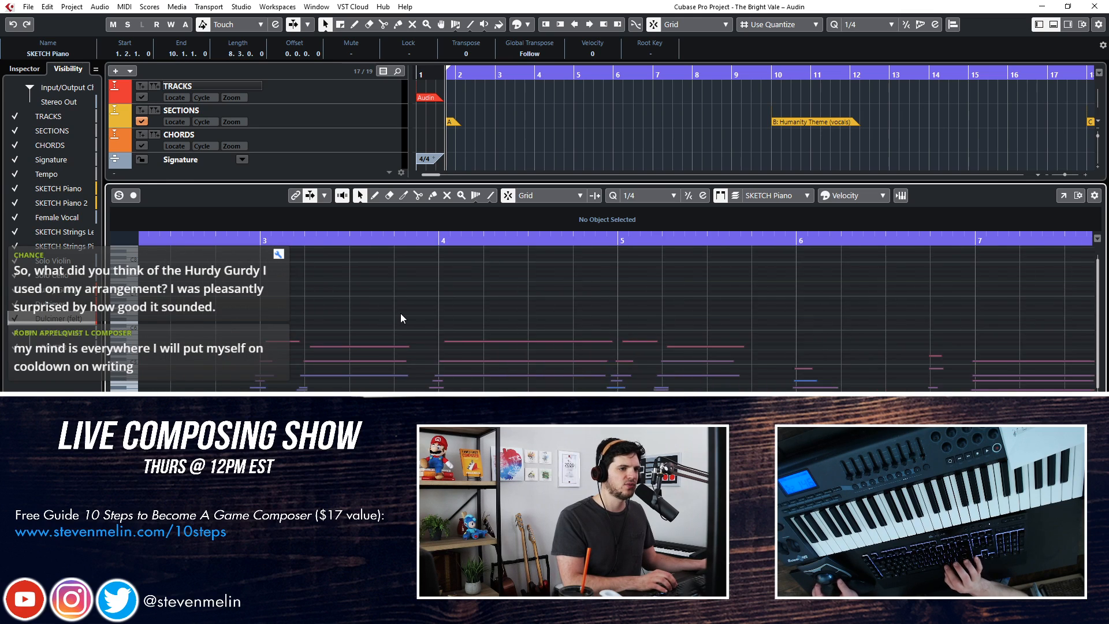
key("Return")
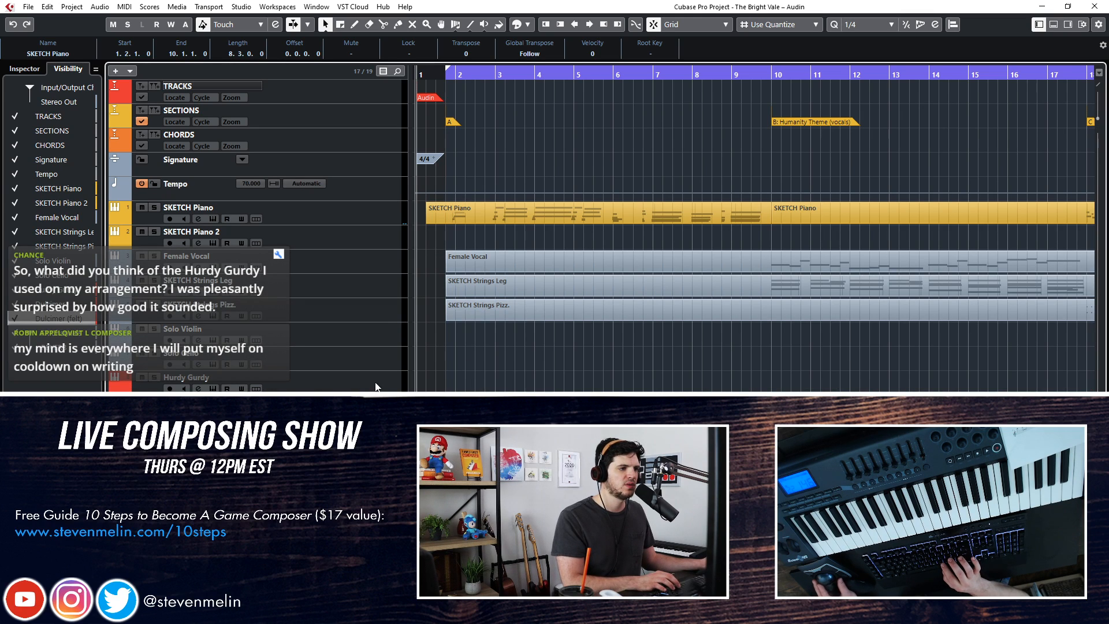
key("space")
key("KP_Add")
key("KP_Subtract")
key("space")
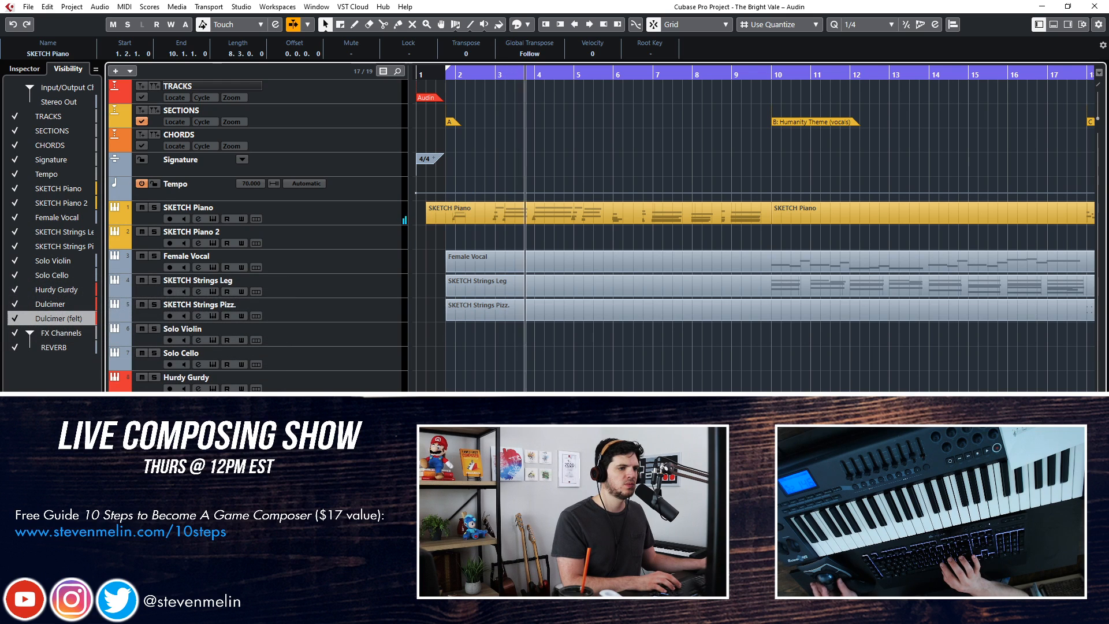
key("ctrl+e")
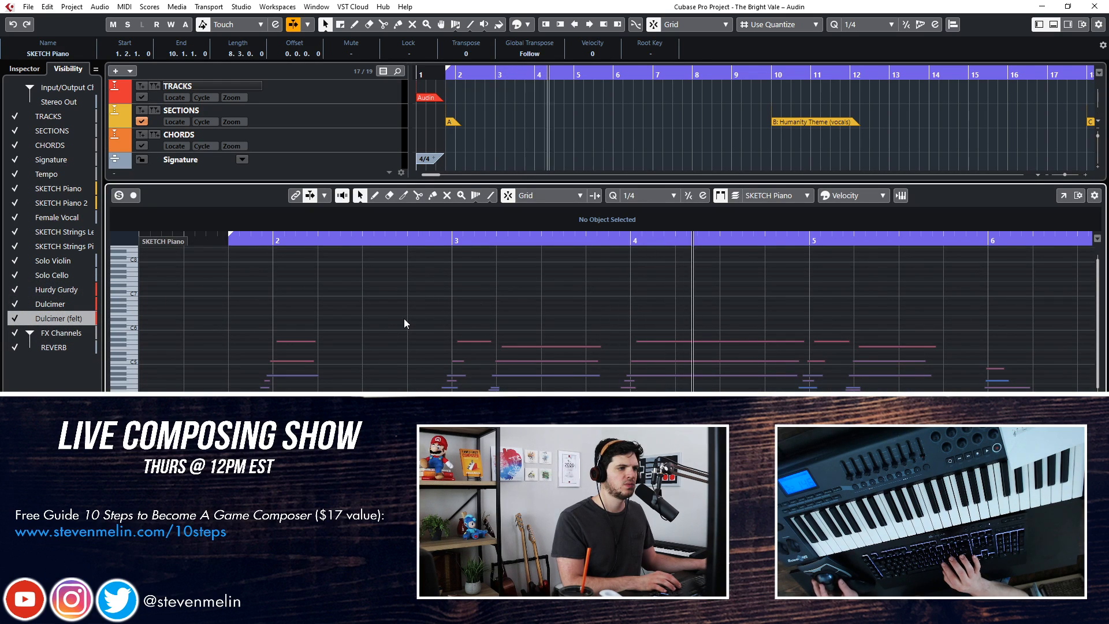
key("ctrl+e")
Mute the SKETCH Piano track during playback, check the part's remaining notes up to bar 10, and stop
left_click(142, 208)
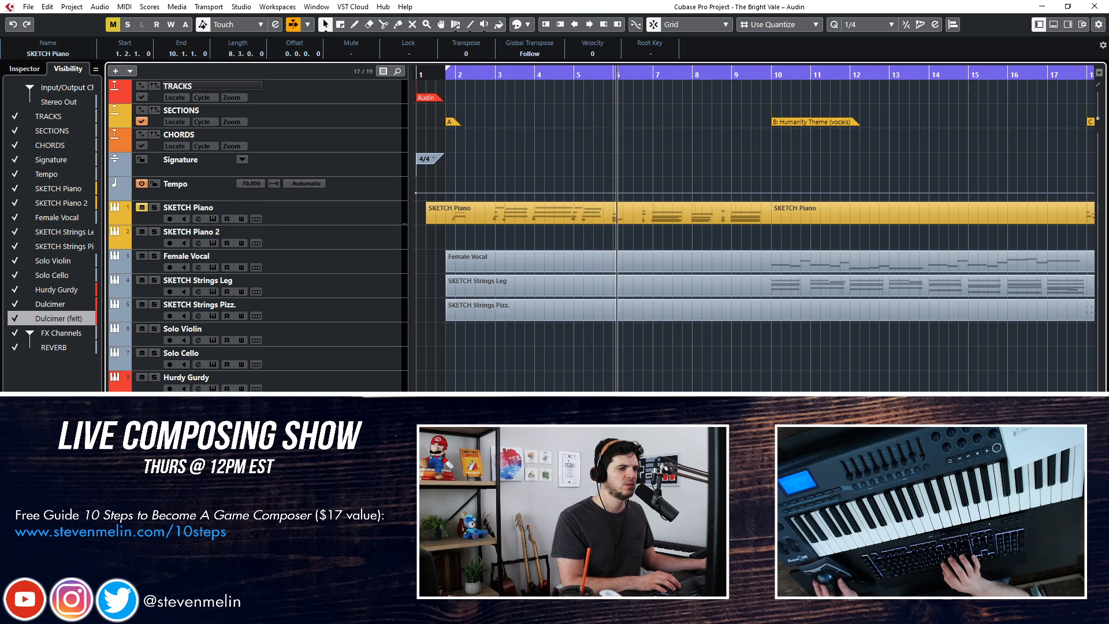
key("ctrl+e")
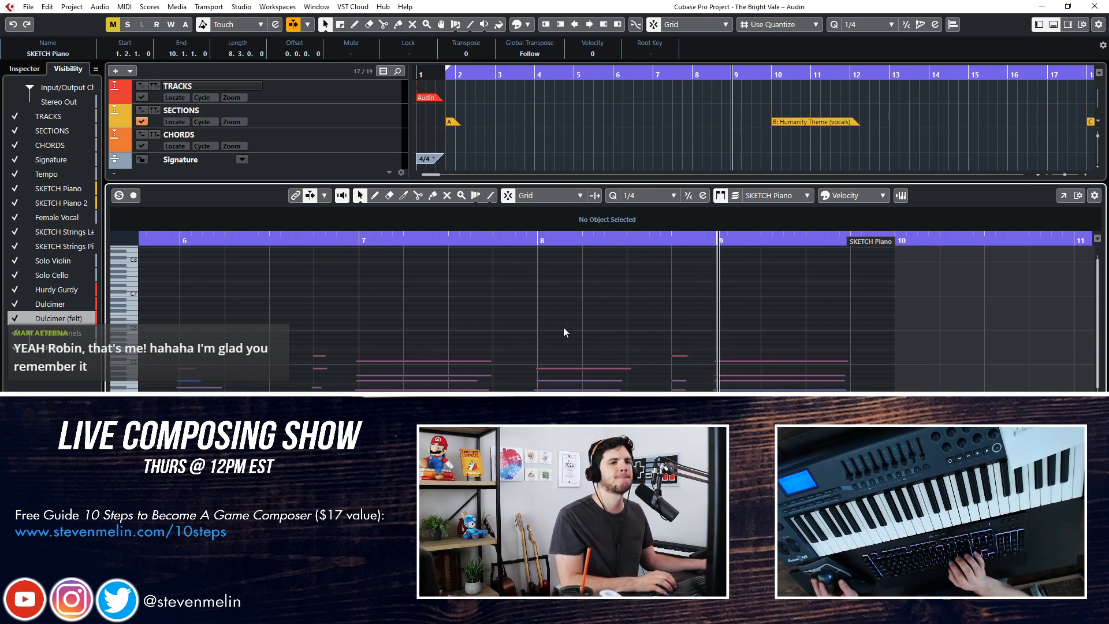
key("ctrl+e")
key("space")
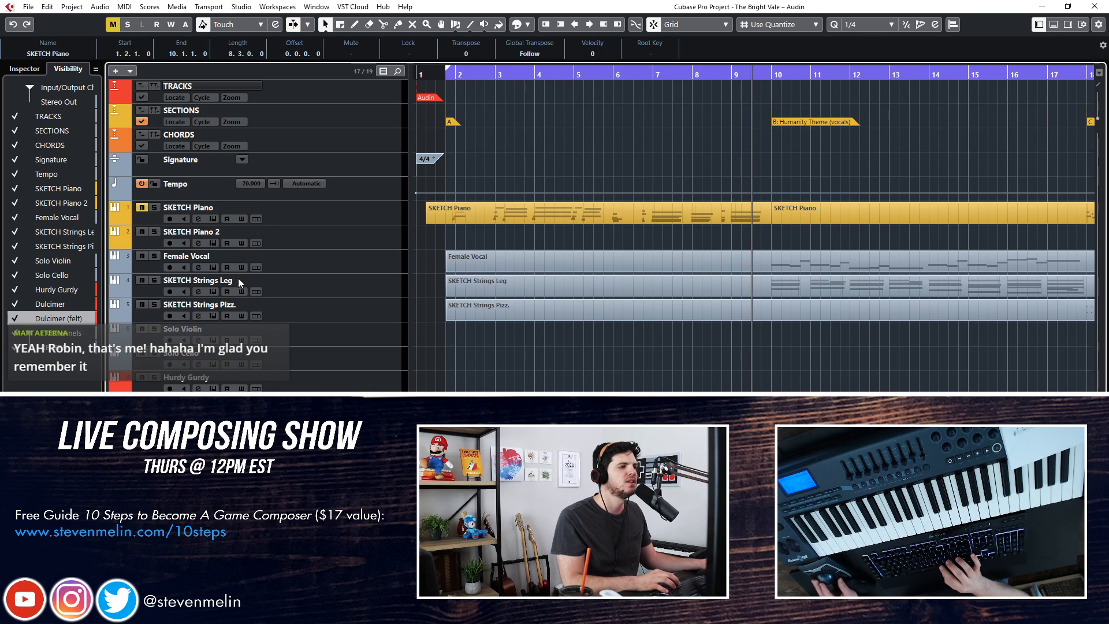
Add one Kontakt instrument track with Stereo Out and place it below the SKETCH Strings Pizz. track
left_click(283, 261)
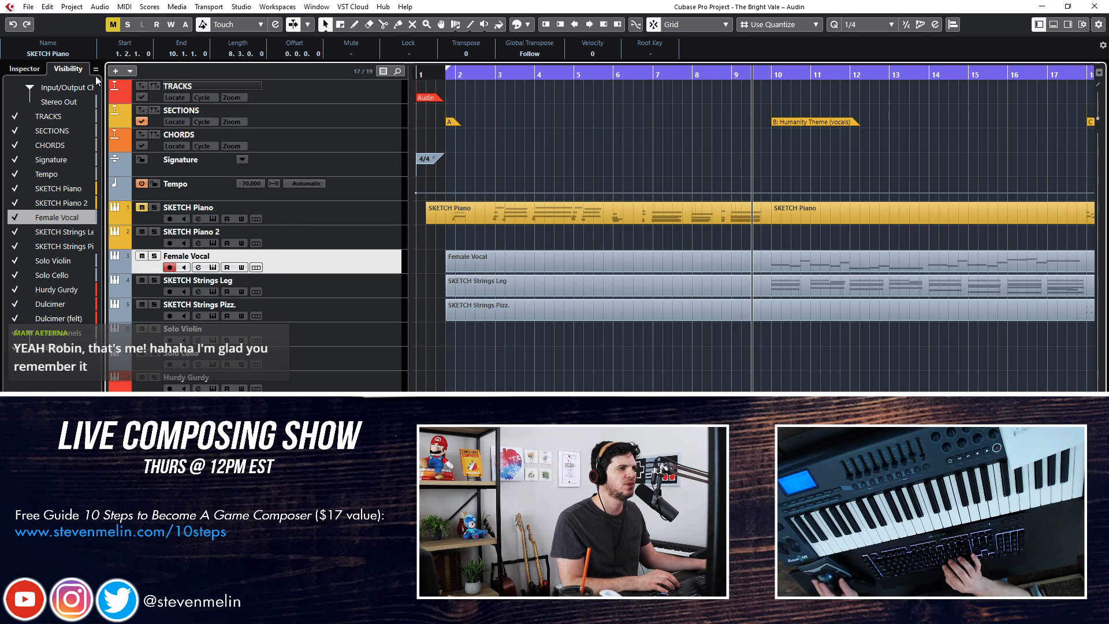
left_click(115, 71)
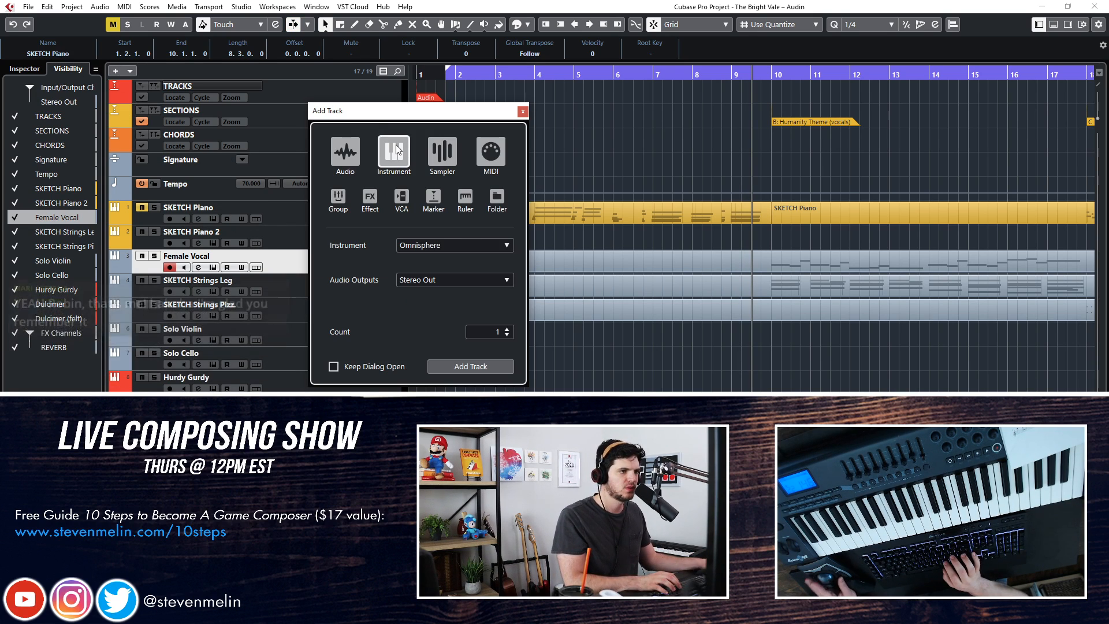
left_click(439, 242)
type("kont")
key("Return")
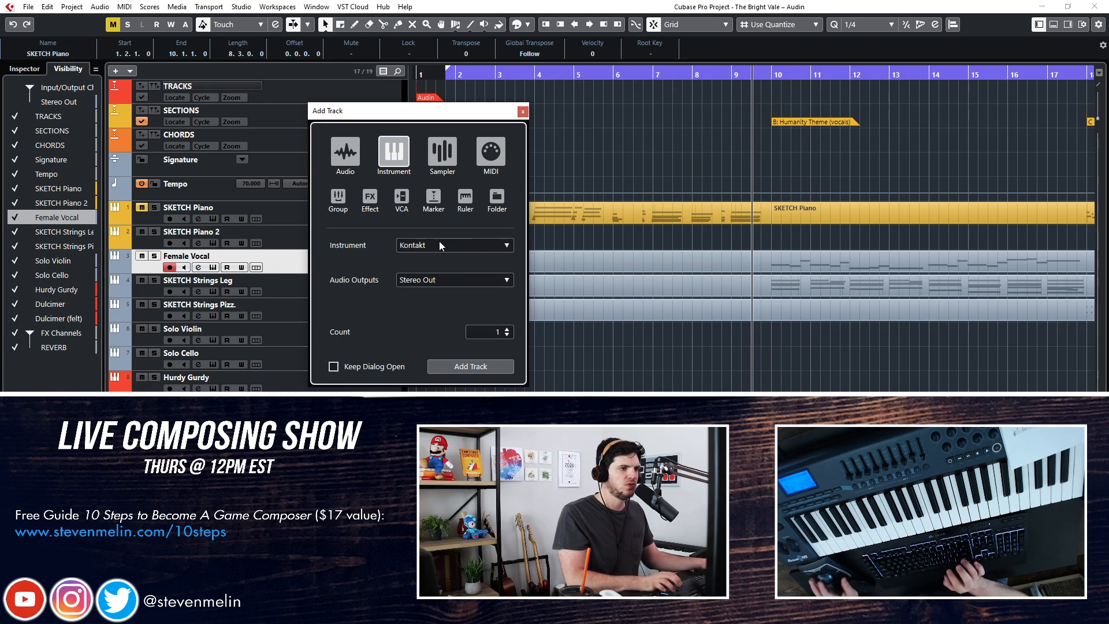
left_click(452, 363)
left_click_drag(297, 285, 300, 332)
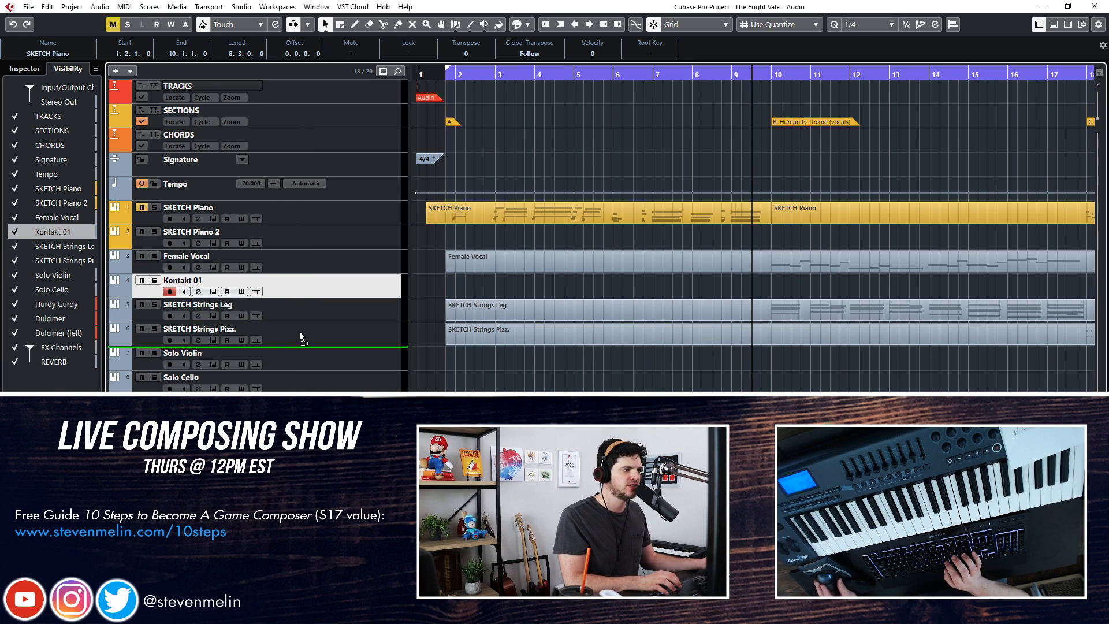
Rename the new Kontakt track as "SKETCH Strings CS swells" and open its instrument window
double_click(198, 329)
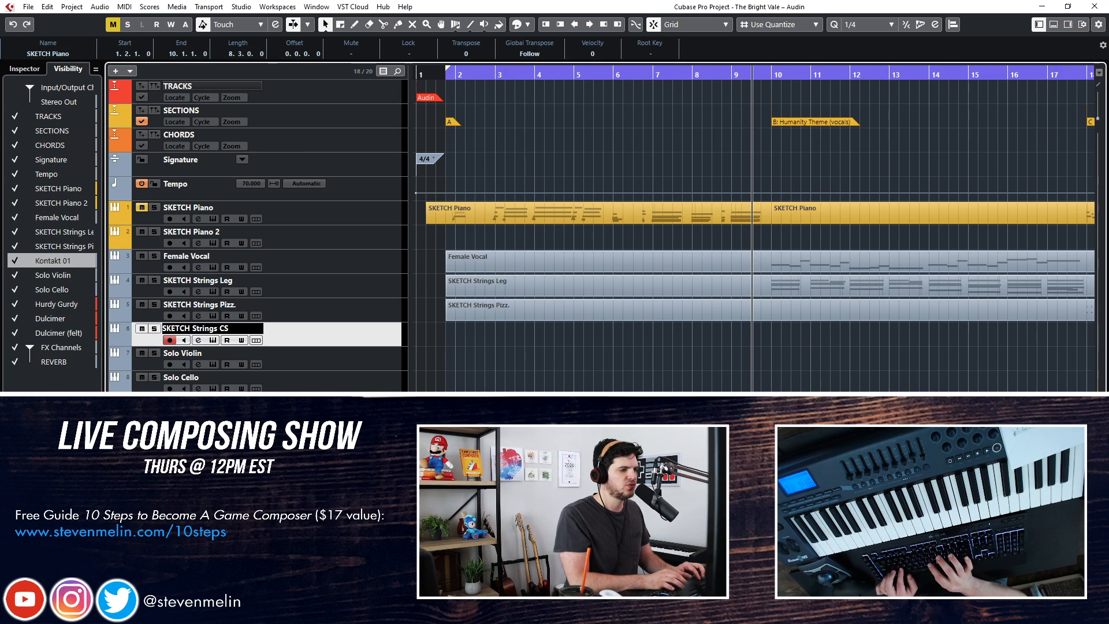
type("SKETCH Strings CS swells")
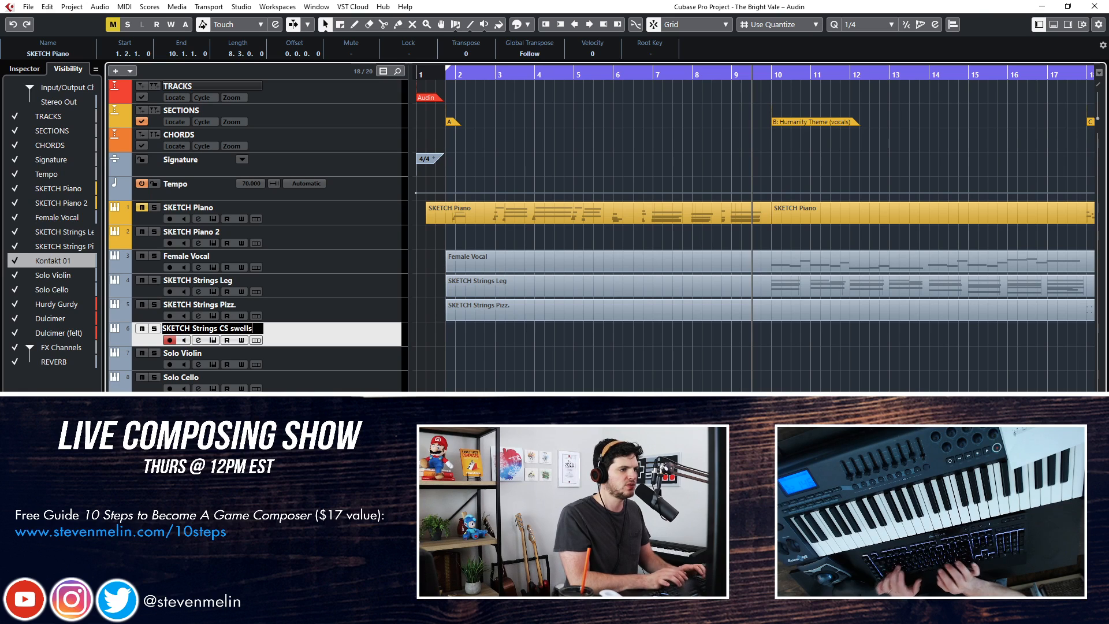
key("Return")
key("e")
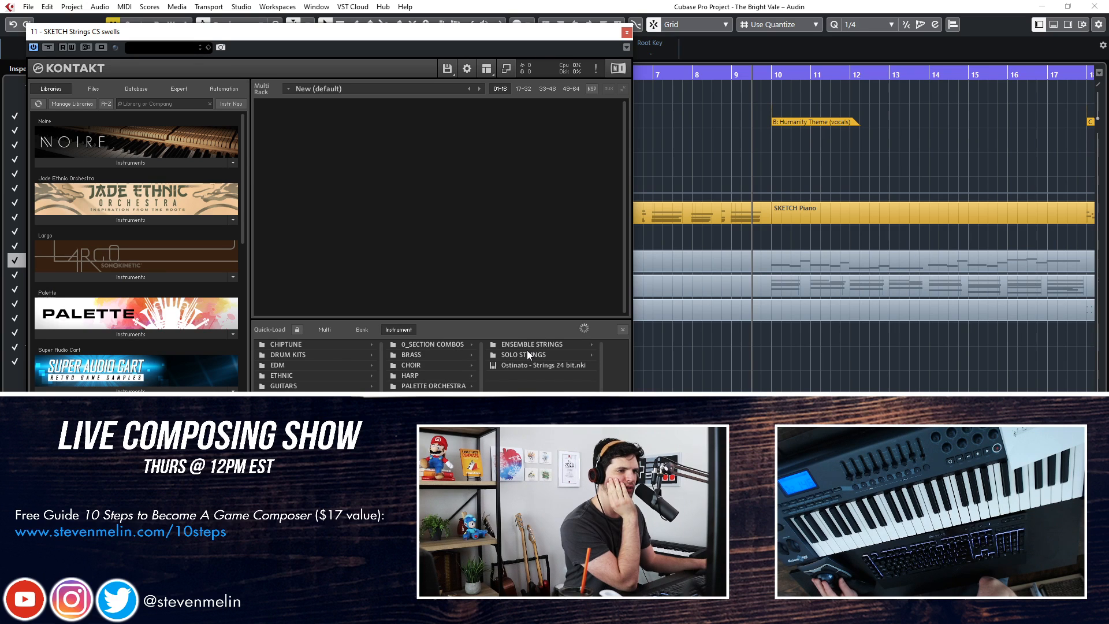
Load Ensemble_Dyn Bowing Sord 1 TM PB.nki from 8Dio Adagietto's Ensemble Longs Time Machine folder into the Kontakt rack
left_click(524, 344)
left_click(448, 355)
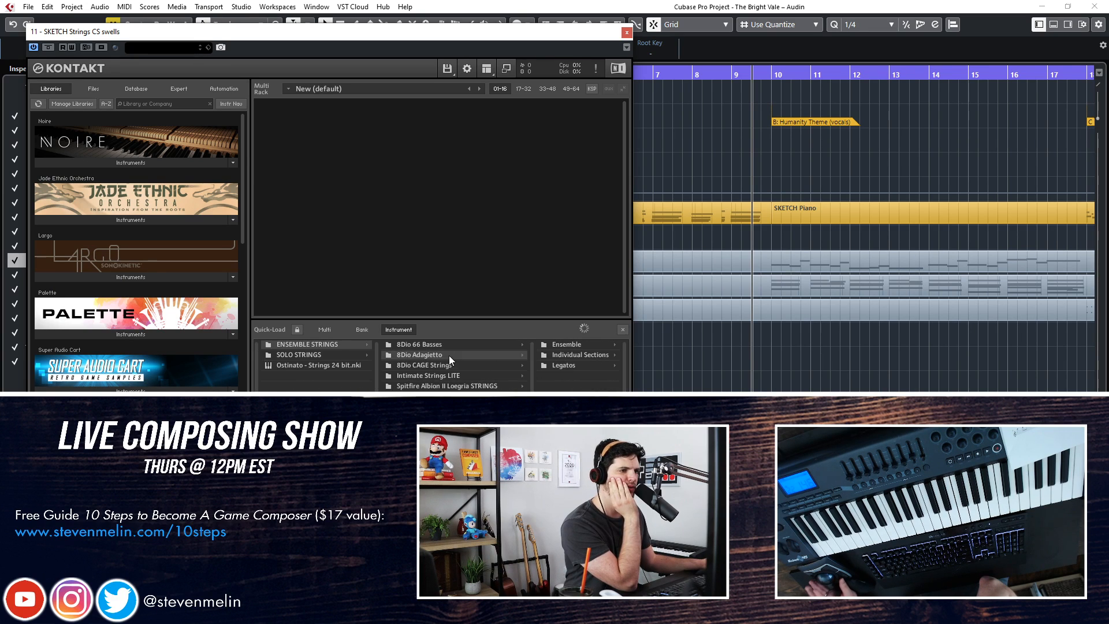
left_click(551, 347)
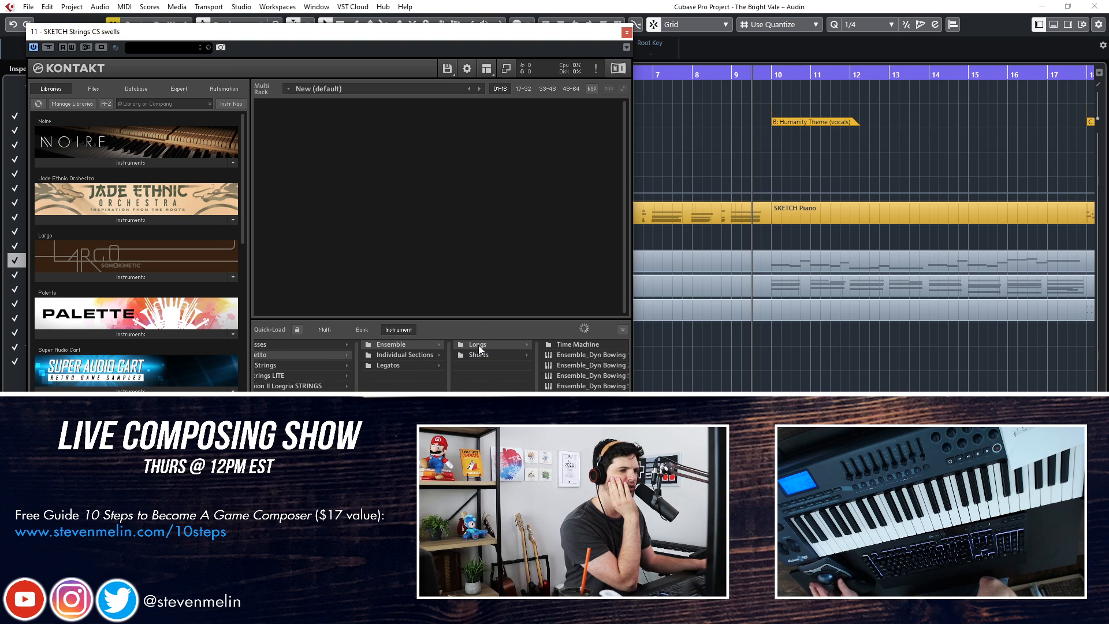
left_click_drag(454, 30, 411, 0)
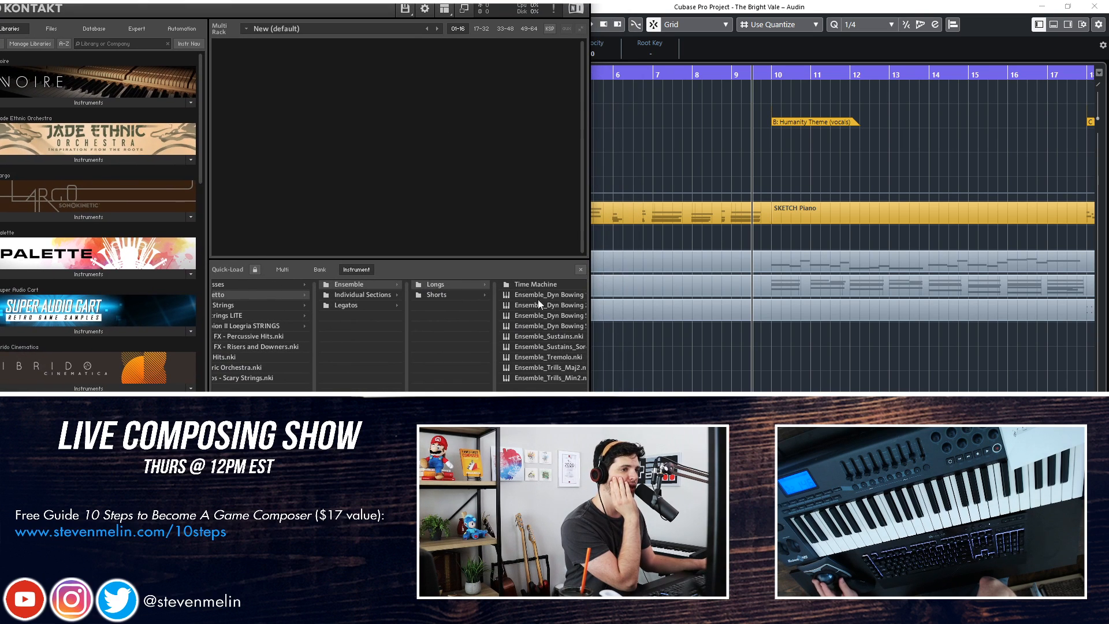
left_click(535, 284)
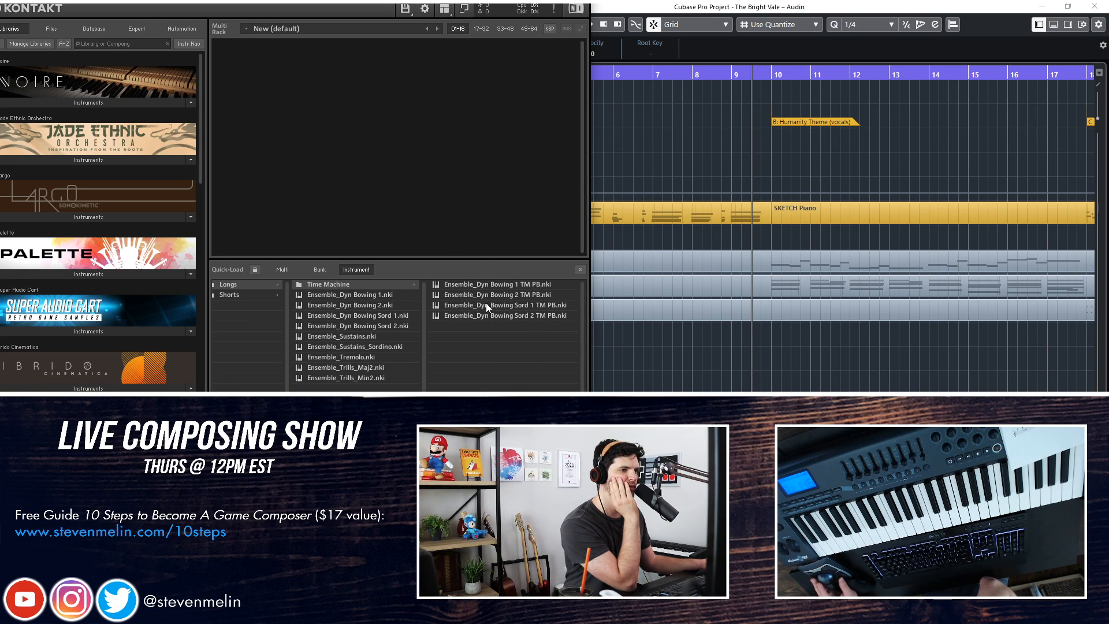
left_click_drag(494, 305, 460, 251)
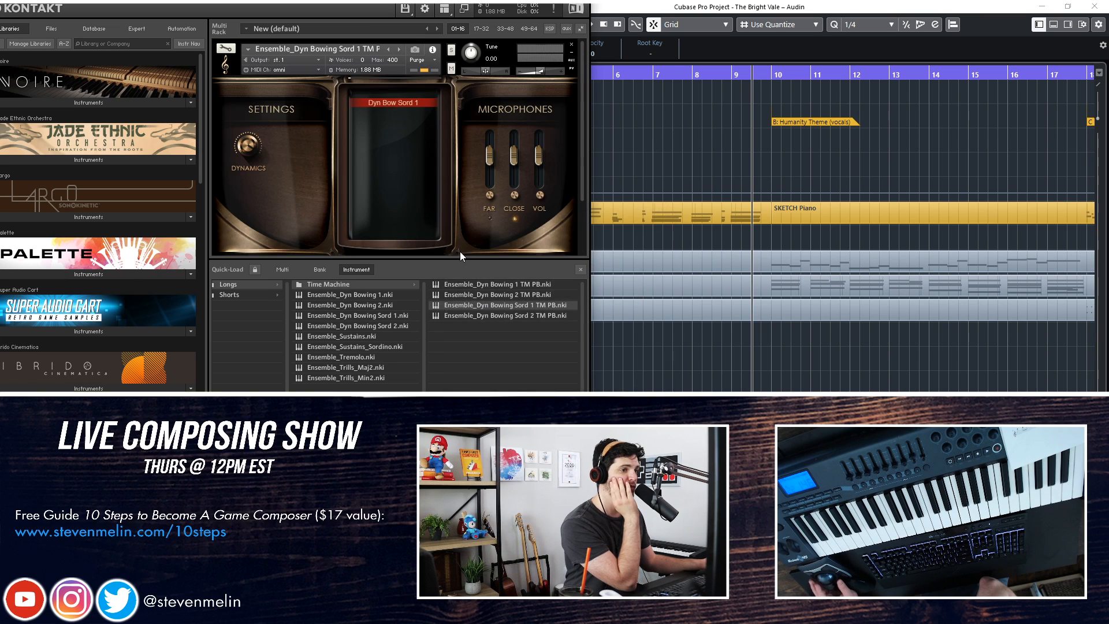
Enable the patch's FAR microphone, lower its level slightly, and close the instrument window
left_click(580, 269)
left_click(491, 195)
left_click_drag(491, 169, 491, 191)
left_click_drag(542, 72, 546, 73)
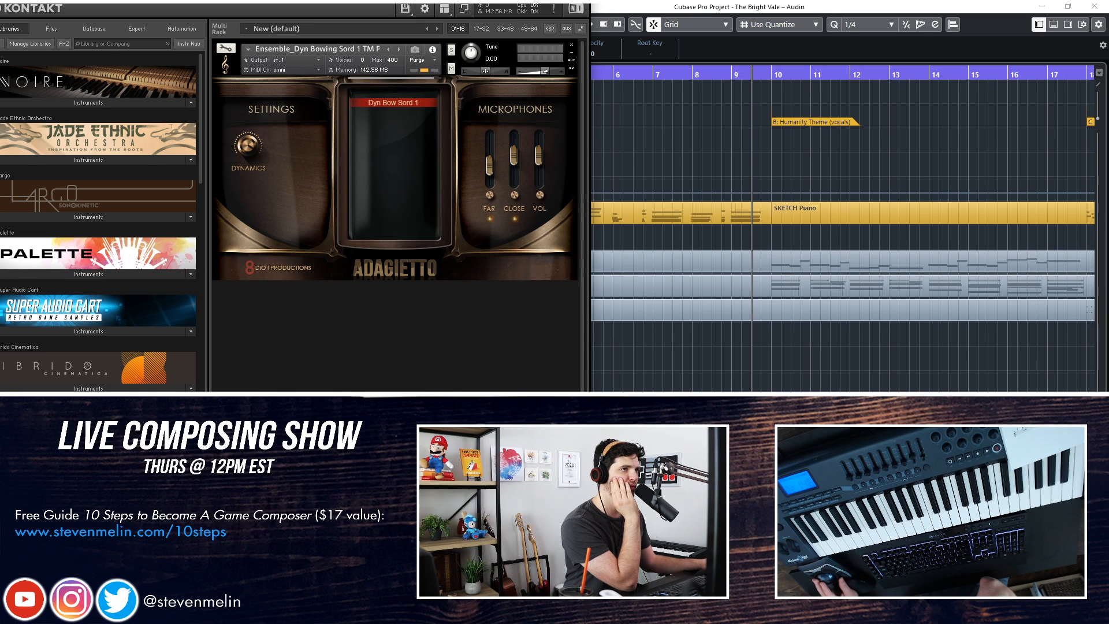
left_click_drag(441, 0, 396, 130)
left_click(539, 142)
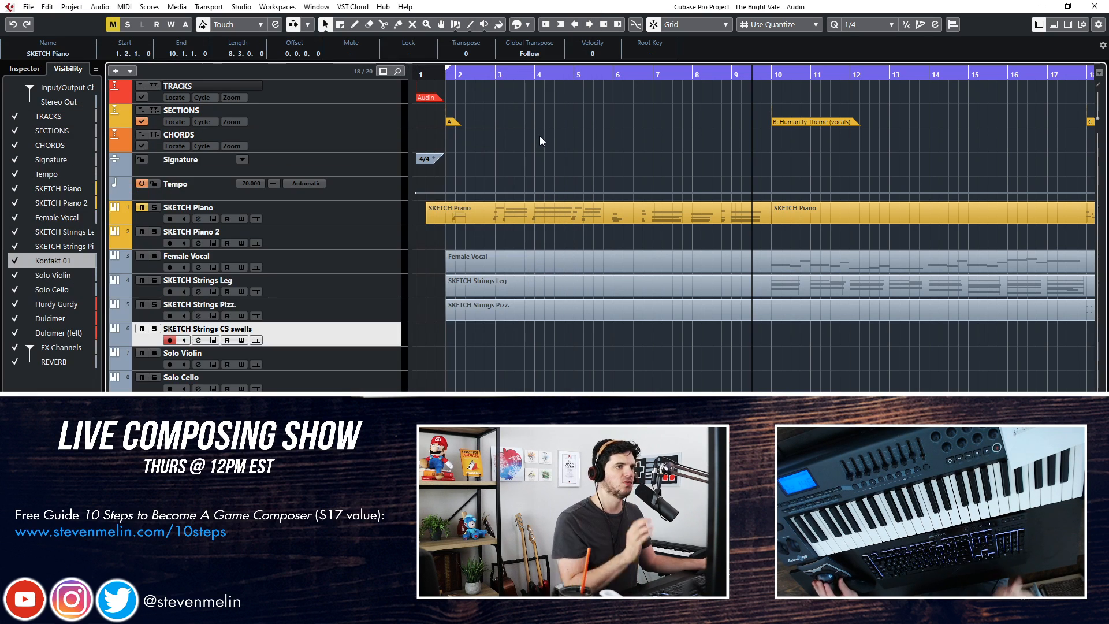
Play the track into section C while trying out the string swells, unmute SKETCH Piano, and stop
key("space")
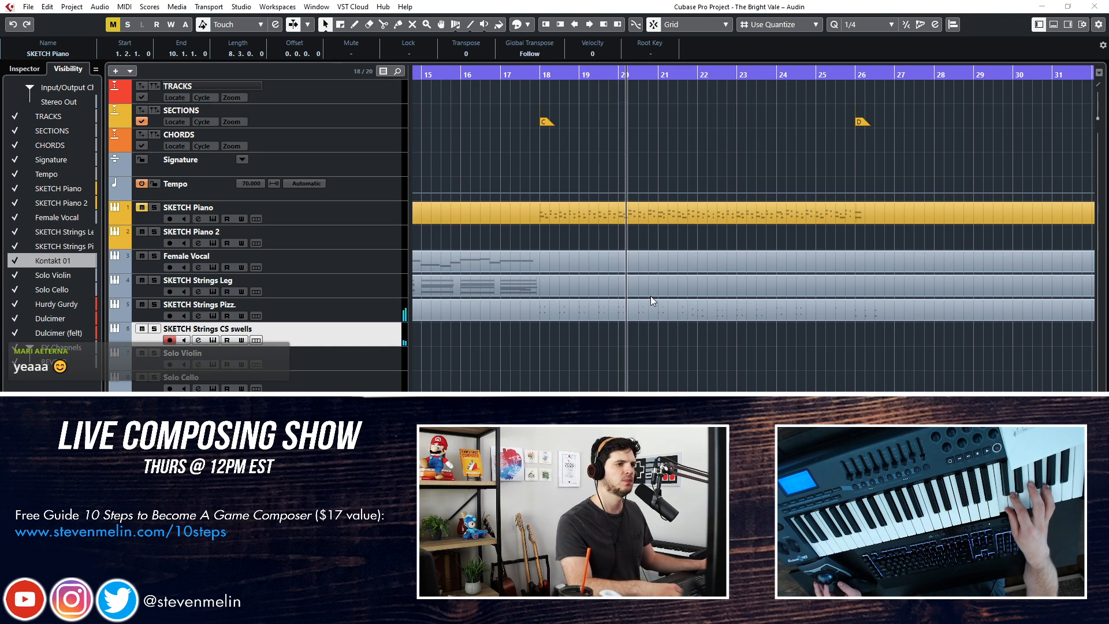
left_click(141, 207)
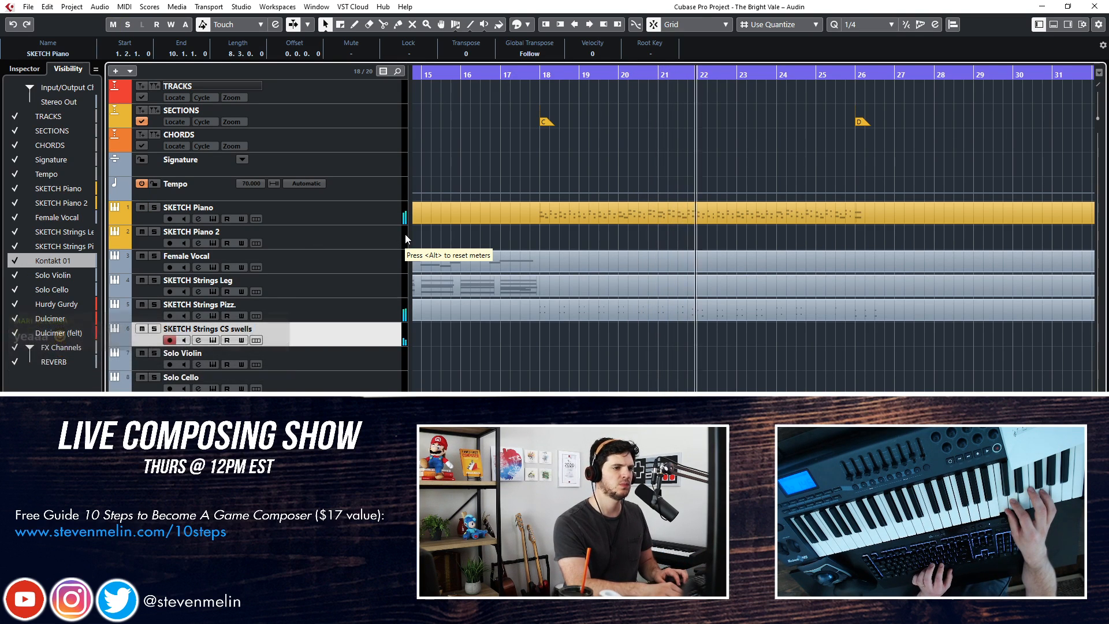
key("space")
Record sustained swell chords across section C on the SKETCH Strings CS swells track, starting one bar early at bar 17
key("KP_Subtract")
key("KP_Subtract")
key("KP_Subtract")
key("KP_Subtract")
key("KP_Subtract")
key("KP_Subtract")
key("KP_Add")
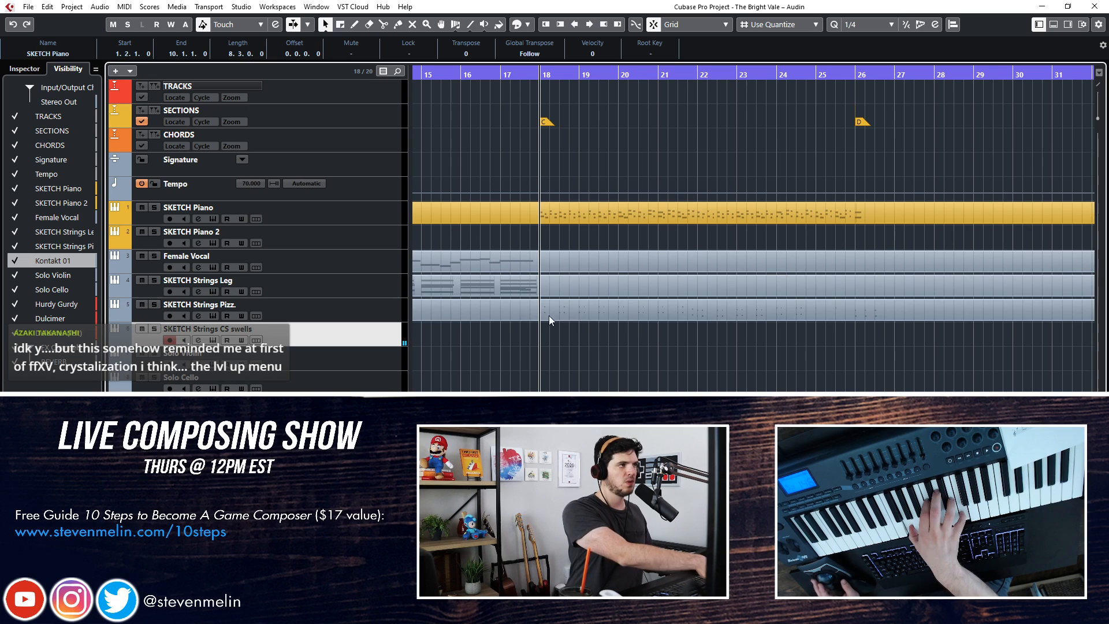
left_click(142, 207)
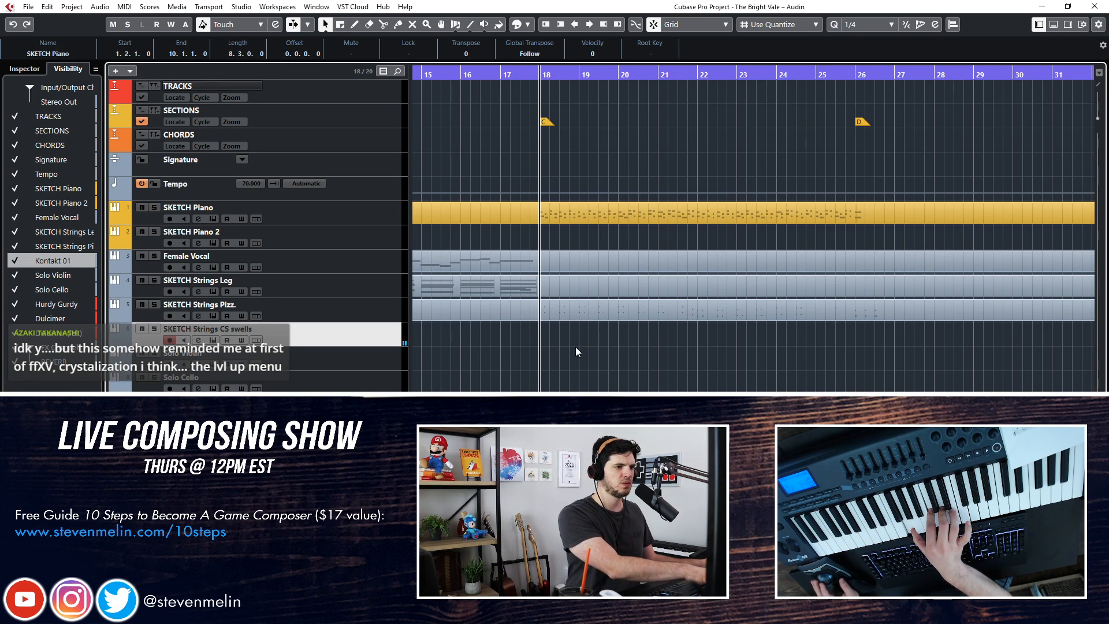
key("KP_Add")
key("KP_Subtract")
key("KP_Subtract")
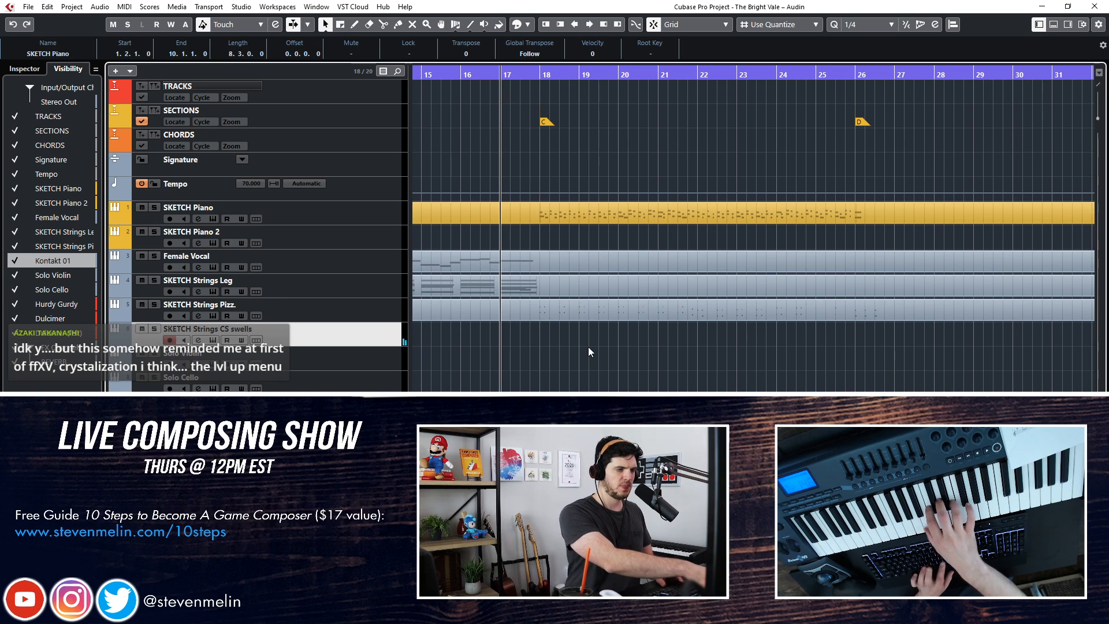
key("KP_Multiply")
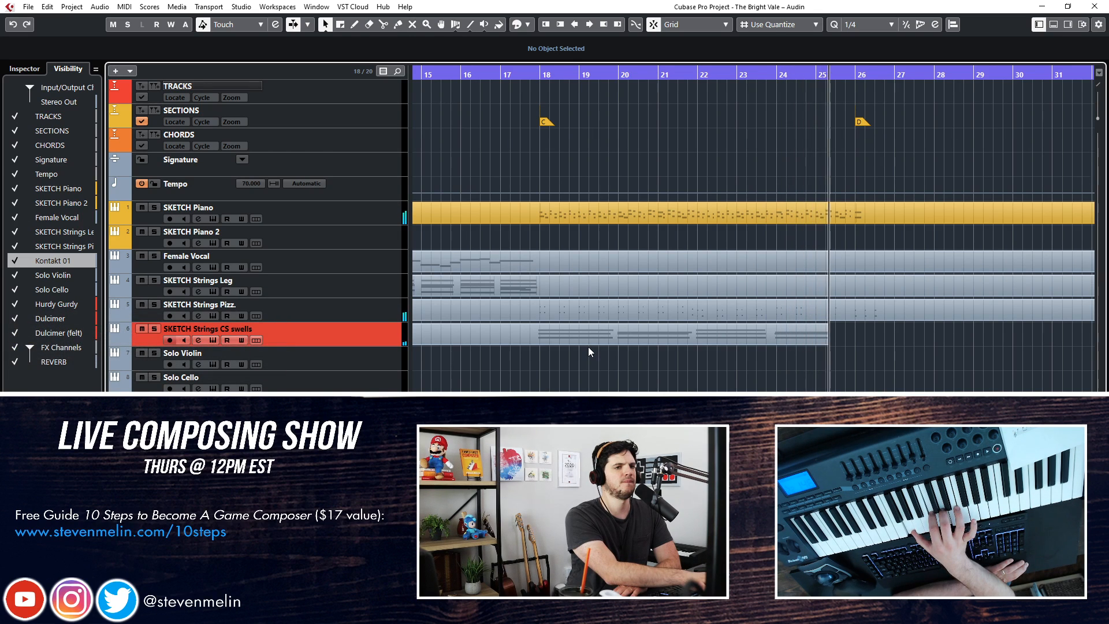
key("space")
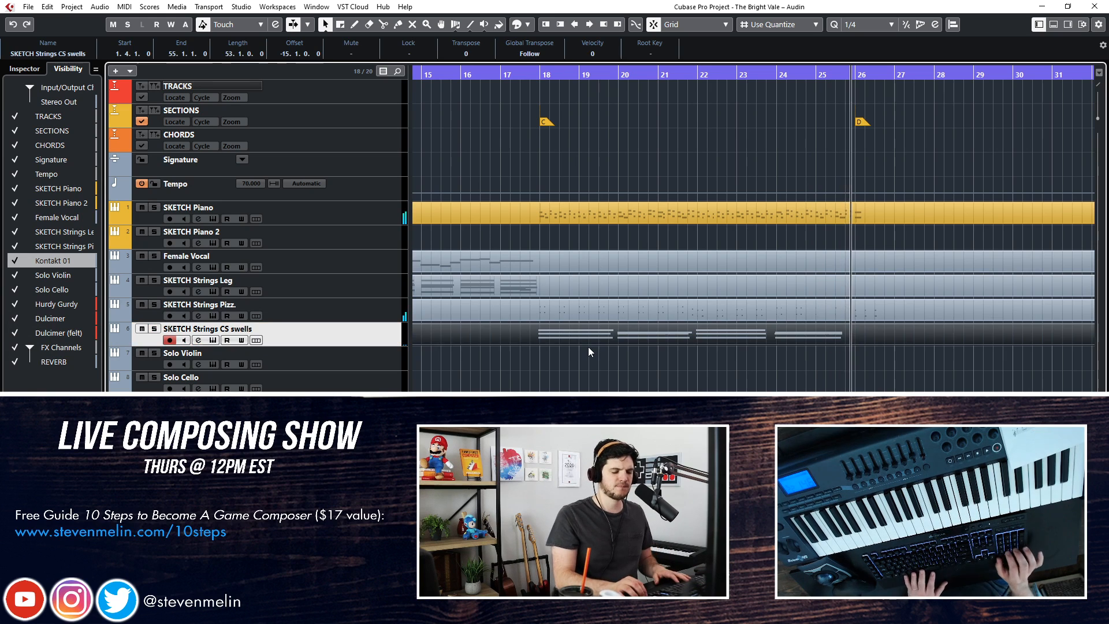
Quantize all notes of the recorded SKETCH Strings CS swells part to 1/4 in the note editor
double_click(608, 328)
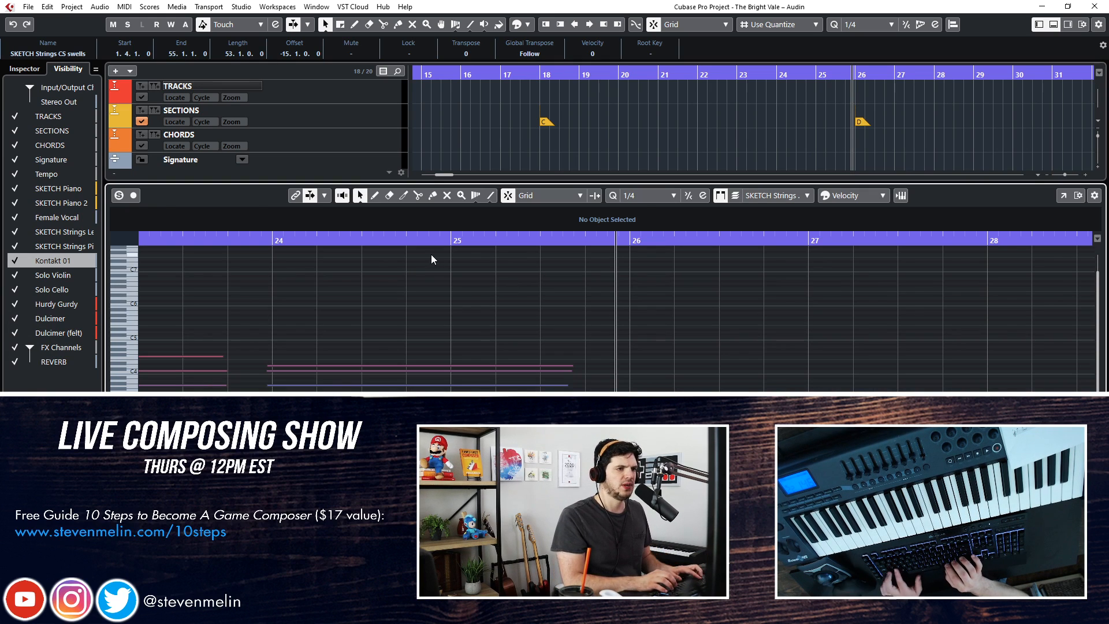
key("ctrl+a")
key("q")
key("Return")
Split the SKETCH Piano part at bar 18 and at 26.3 to isolate the section C portion
key("KP_Subtract")
key("KP_Subtract")
key("KP_Subtract")
key("KP_Subtract")
key("KP_Subtract")
key("KP_Subtract")
key("KP_Subtract")
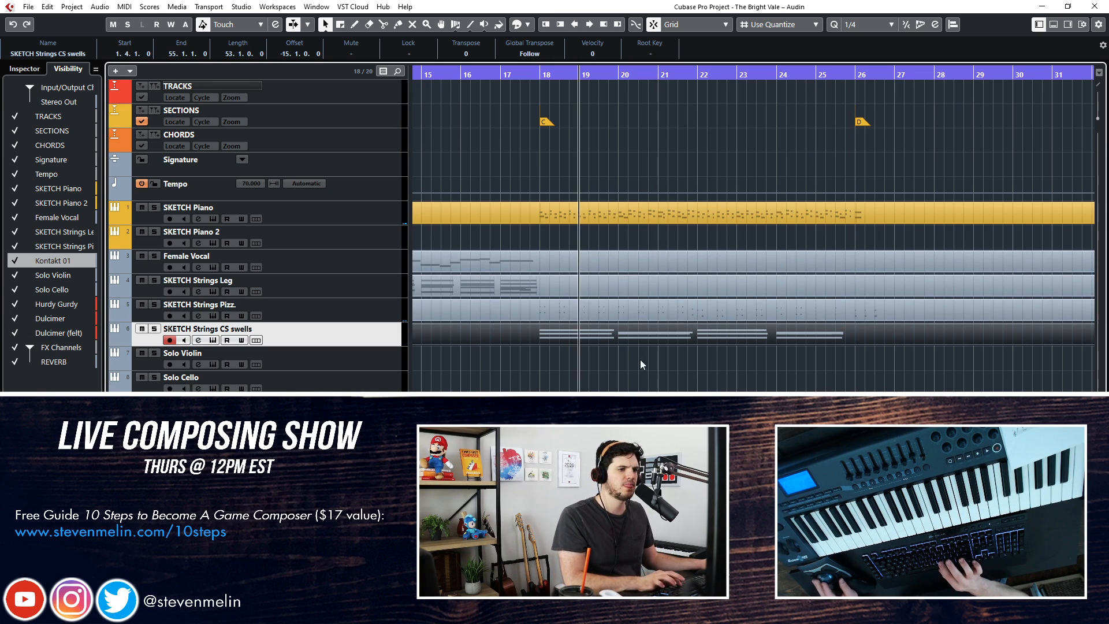
left_click(540, 217)
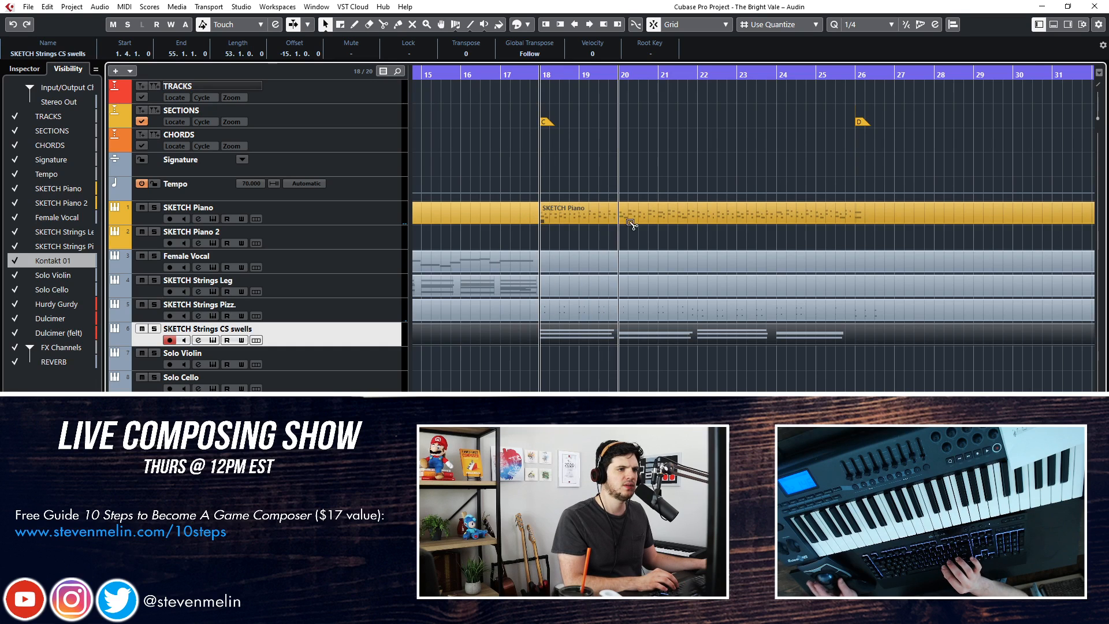
left_click(865, 215)
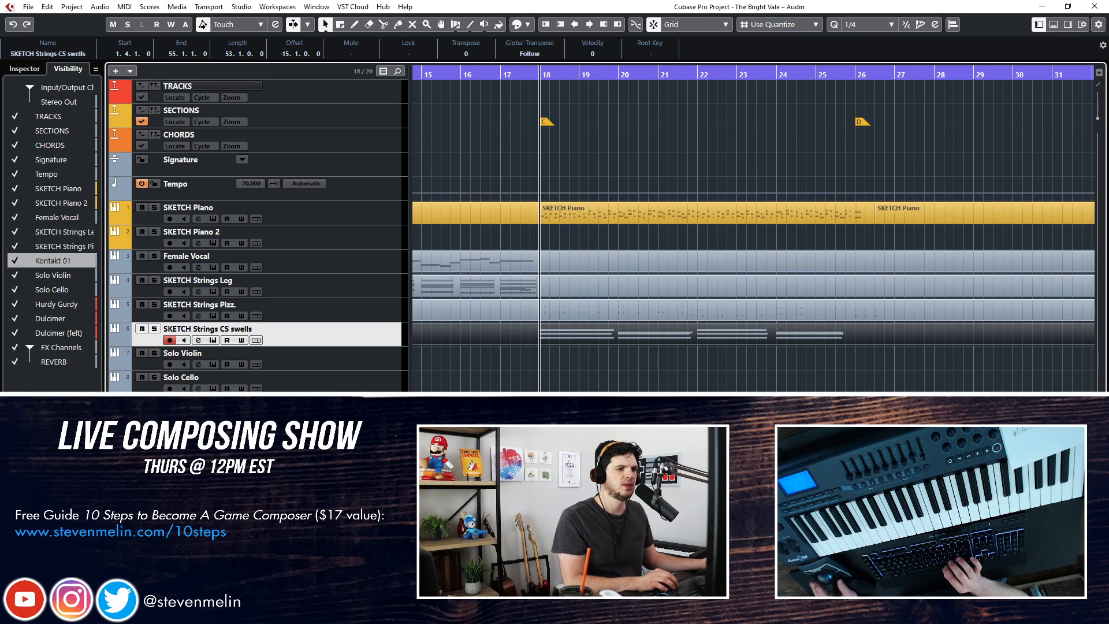
left_click(598, 363)
Mute the isolated section C part of SKETCH Piano and play the transition from section B into section C
left_click(580, 216)
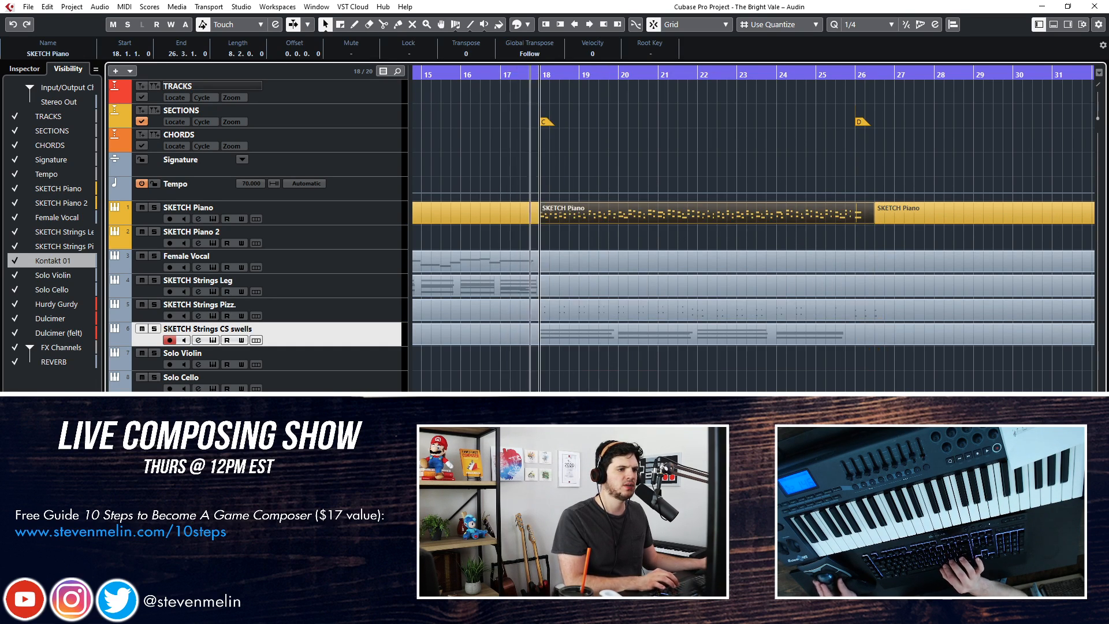
left_click(594, 362)
right_click(566, 215)
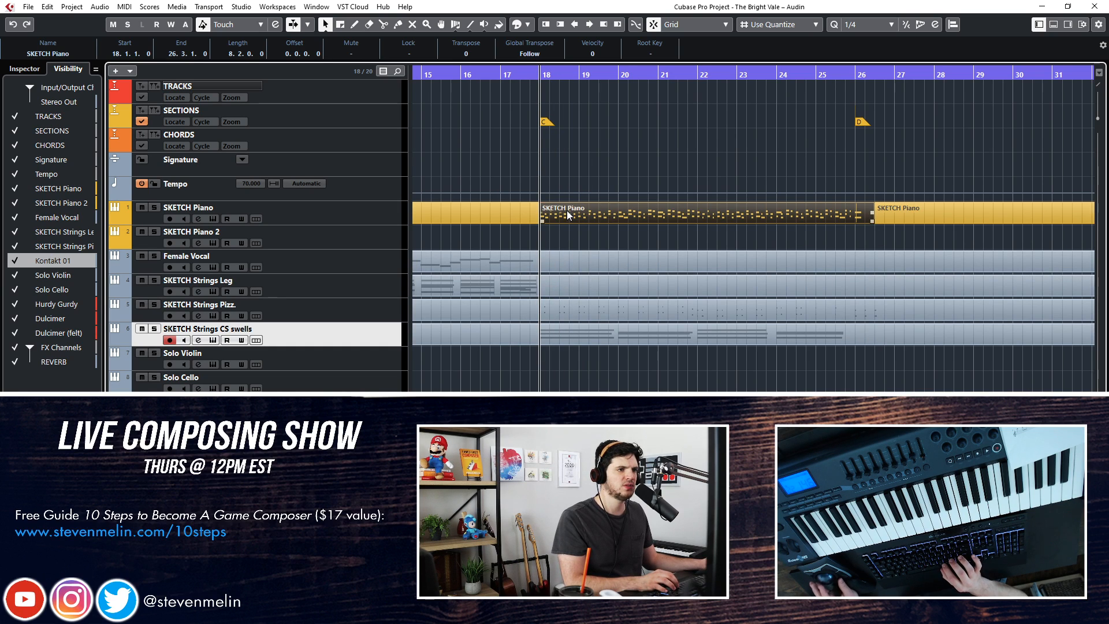
left_click(639, 210)
left_click(648, 210)
left_click(647, 211)
right_click(648, 211)
left_click(648, 212)
key("ctrl+KP_Subtract")
key("space")
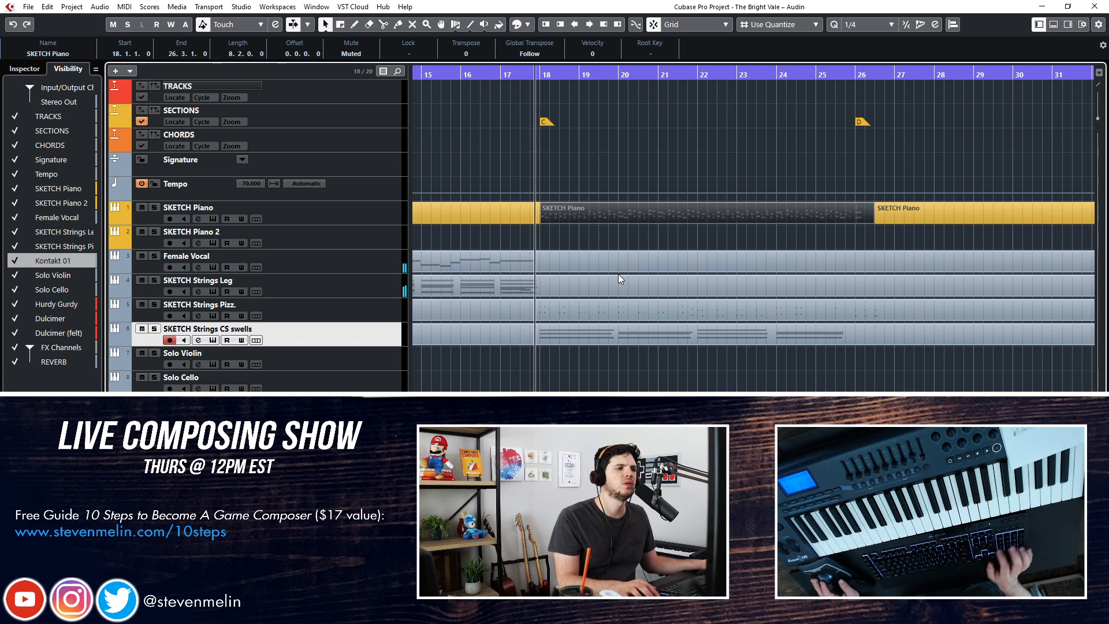
scroll(600, 280, "left", 5)
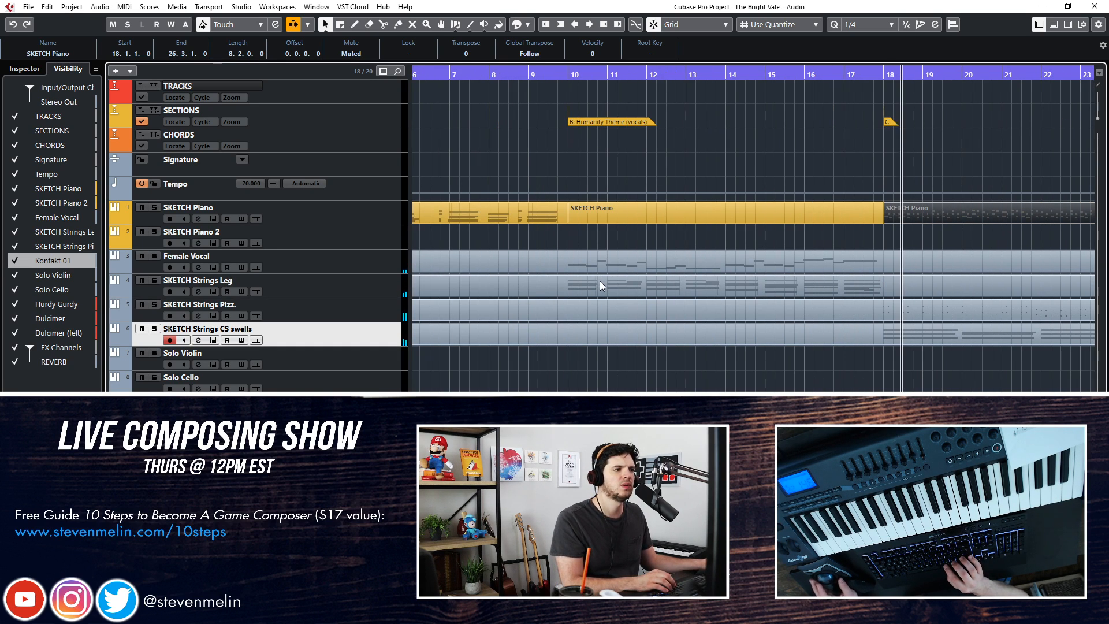
scroll(599, 281, "right", 4)
Select all notes of the section C SKETCH Piano part in the note editor and transpose them down an octave
key("shift+u")
key("Return")
key("ctrl+a")
key("shift+Down")
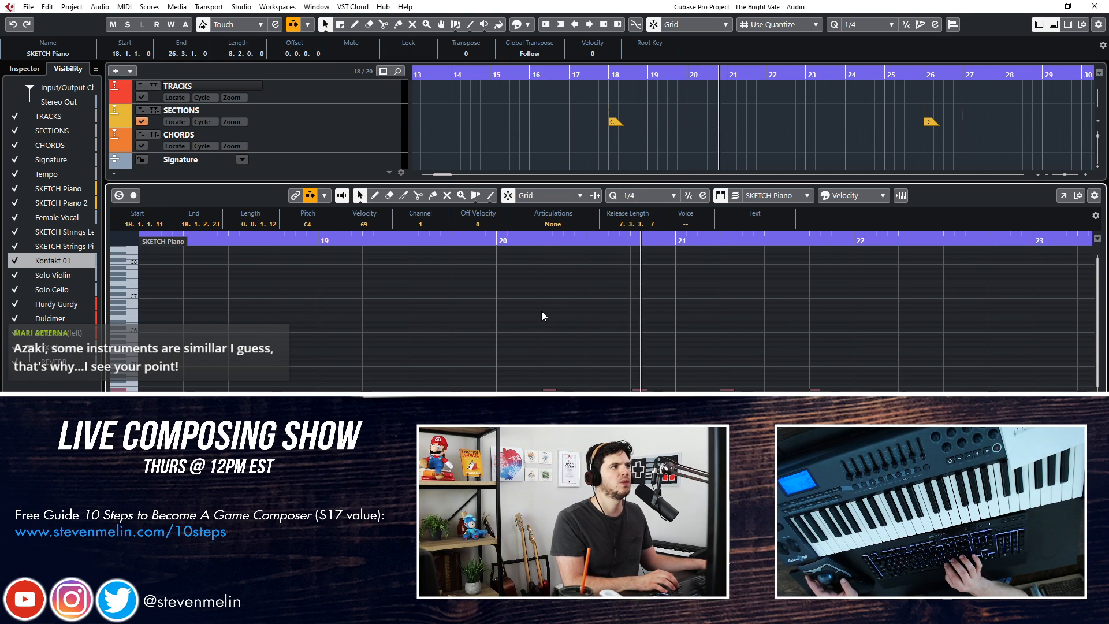
key("Return")
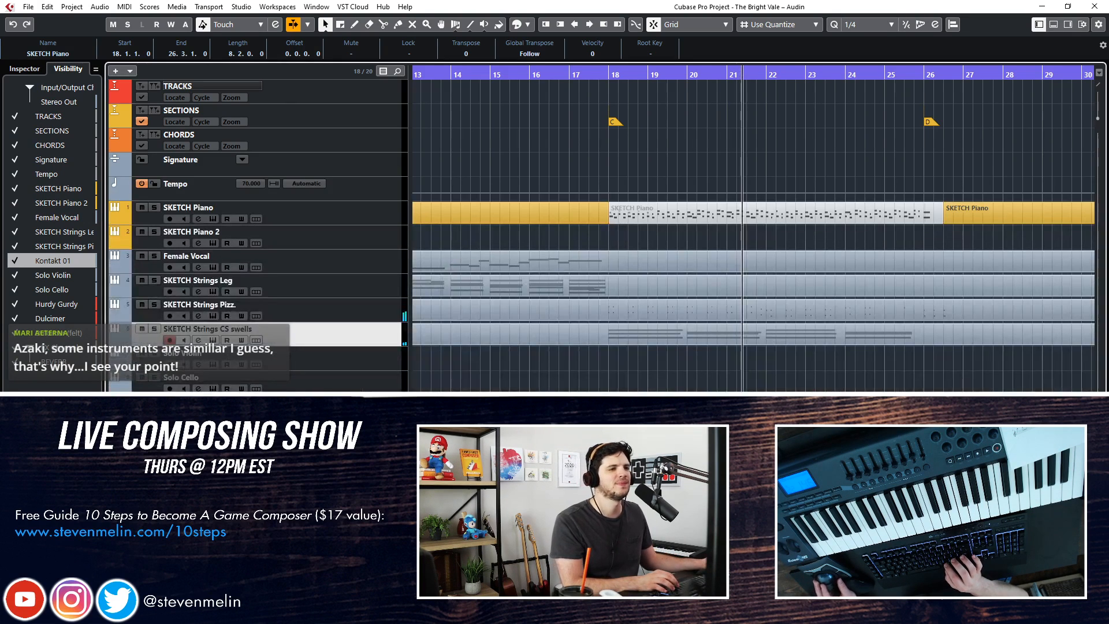
Deselect the piano part, listen through the rest of section C up to section D, and stop playback
left_click(647, 366)
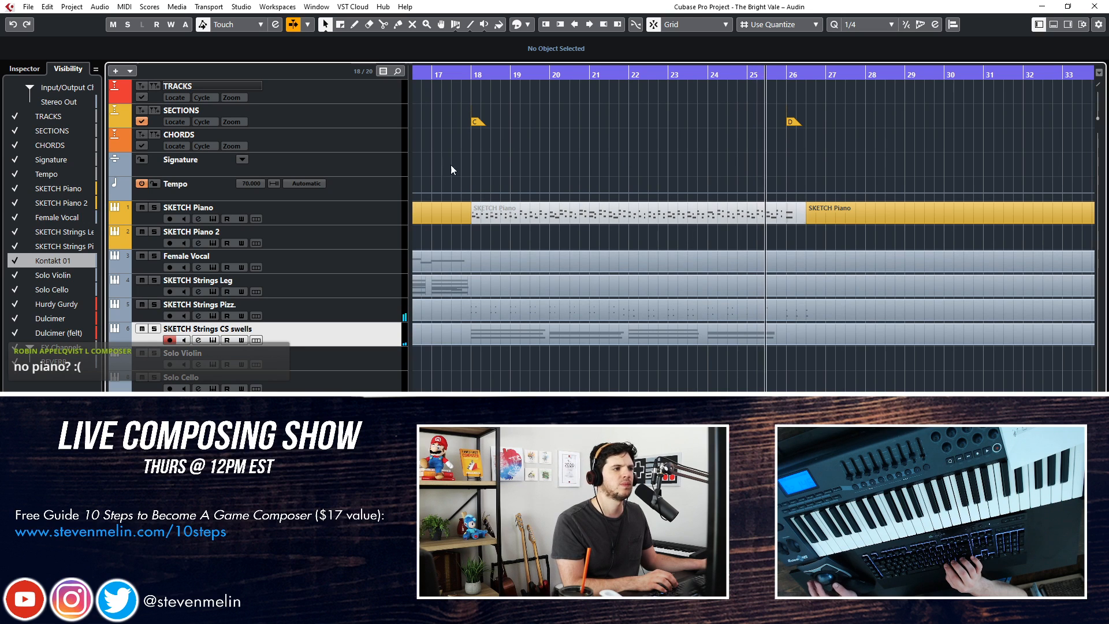
scroll(712, 272, "right", 2)
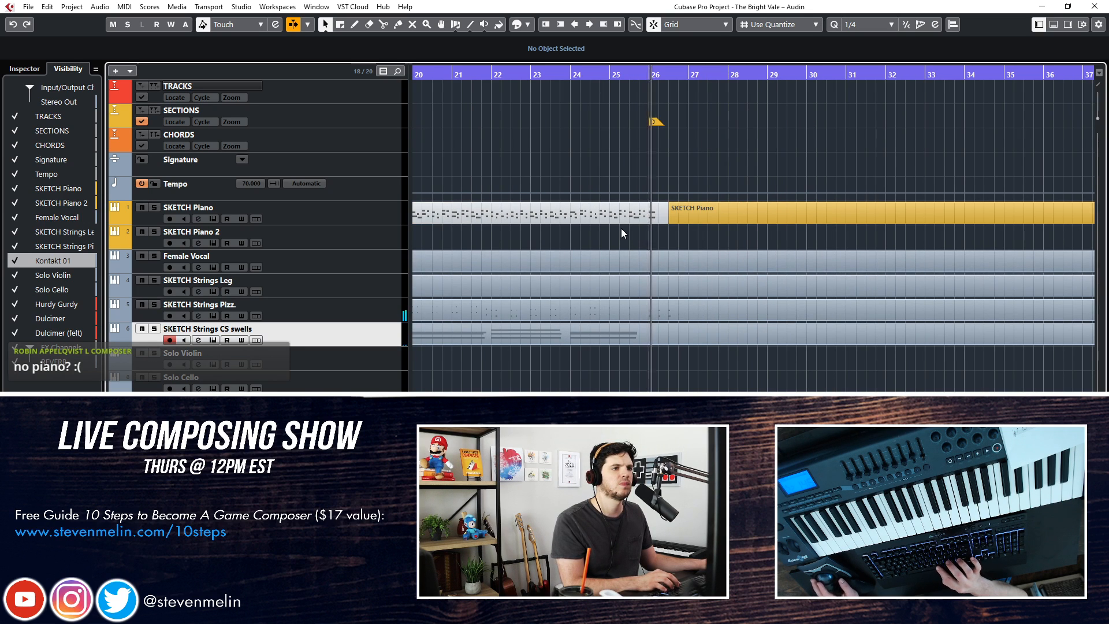
key("space")
Play section A from the start, comparing it with SKETCH Piano muted and unmuted, and stop
key("KP_1")
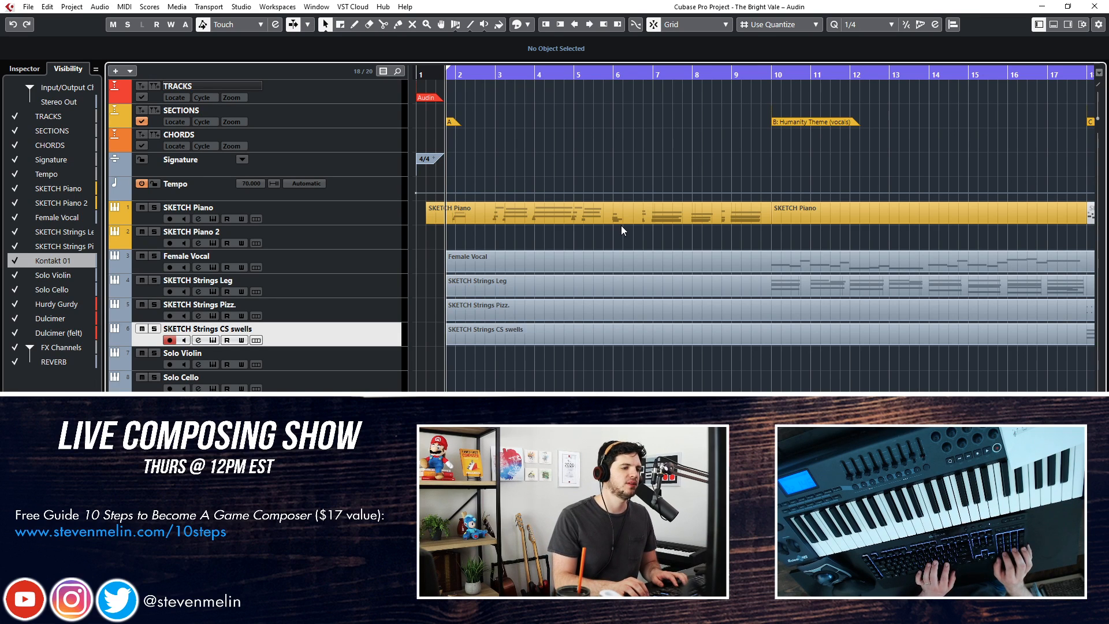
key("space")
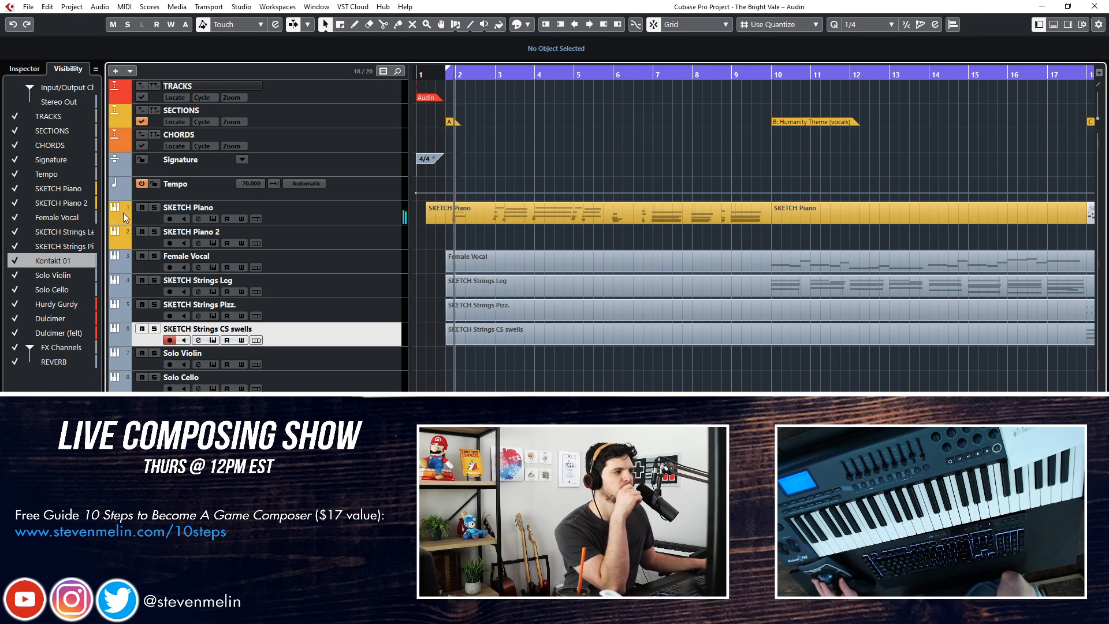
left_click(142, 208)
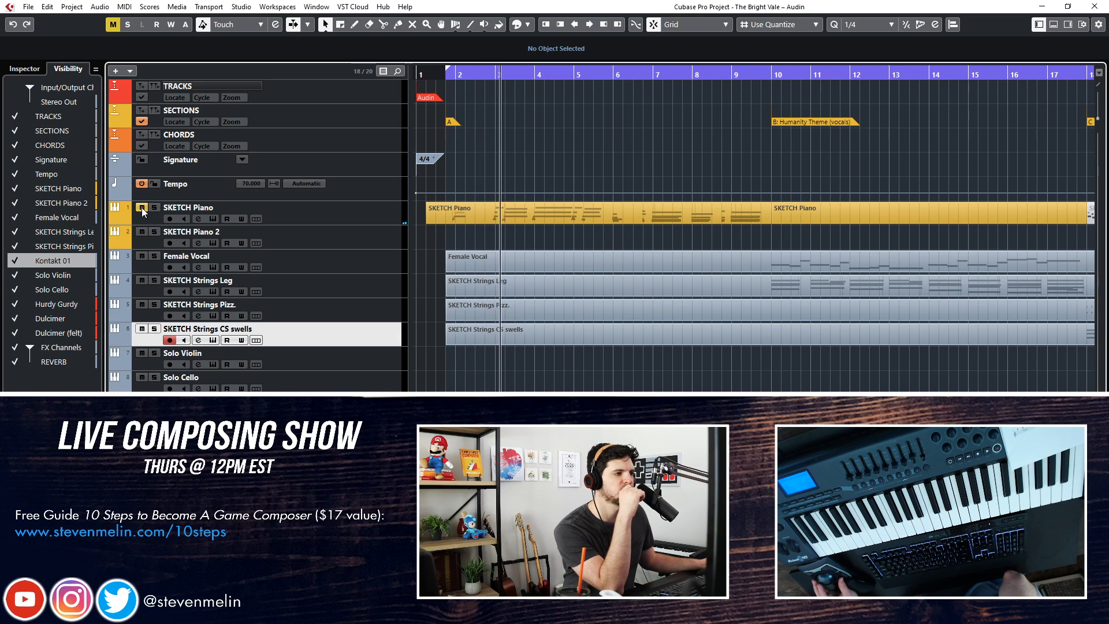
left_click(142, 208)
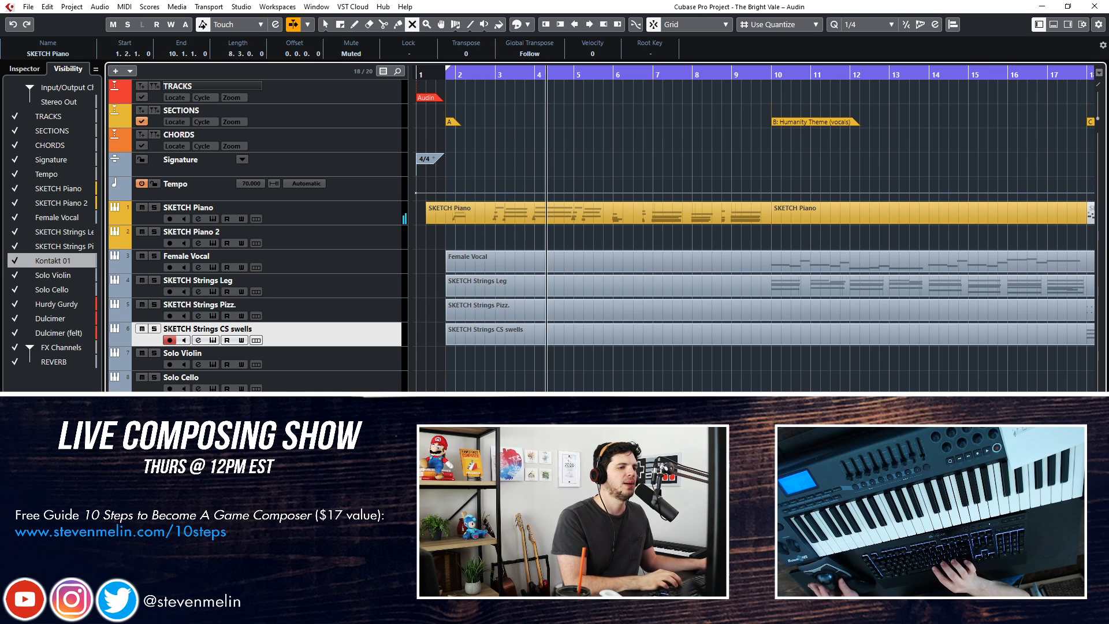
key("space")
Examine the section A SKETCH Piano part's notes from bar 3 to bar 7 in the note editor
key("KP_Add")
key("KP_Add")
key("KP_Add")
key("KP_Add")
key("KP_Add")
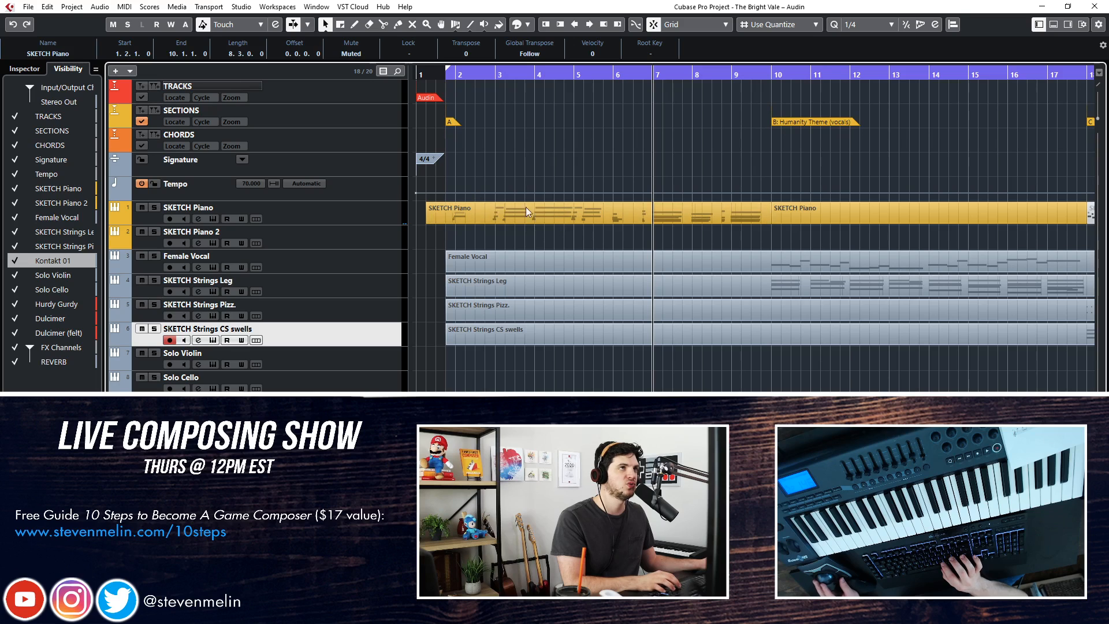
double_click(587, 215)
scroll(381, 292, "left", 4)
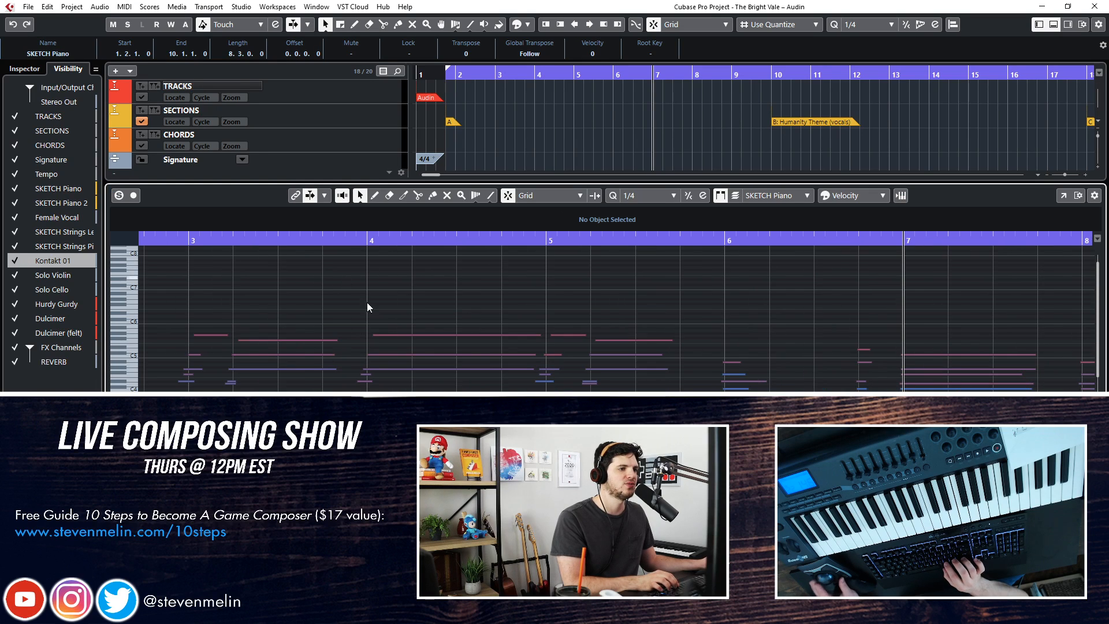
left_click_drag(298, 315, 303, 391)
left_click(472, 310)
key("Return")
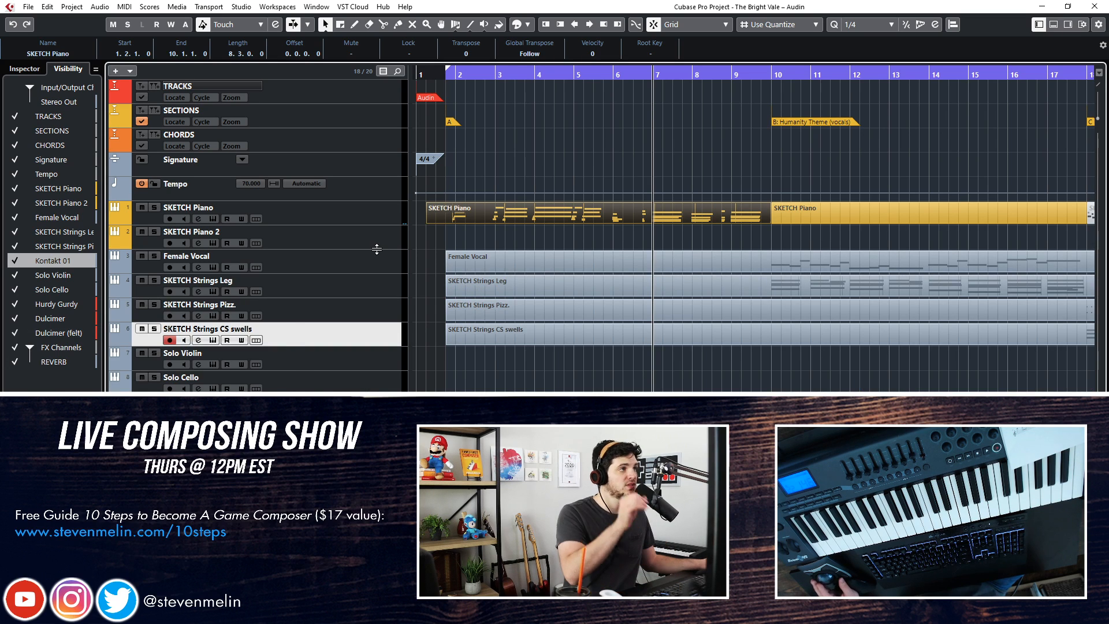
Select the SKETCH Strings Leg track and play section A from the start to audition legato strings
left_click(370, 270)
left_click(363, 288)
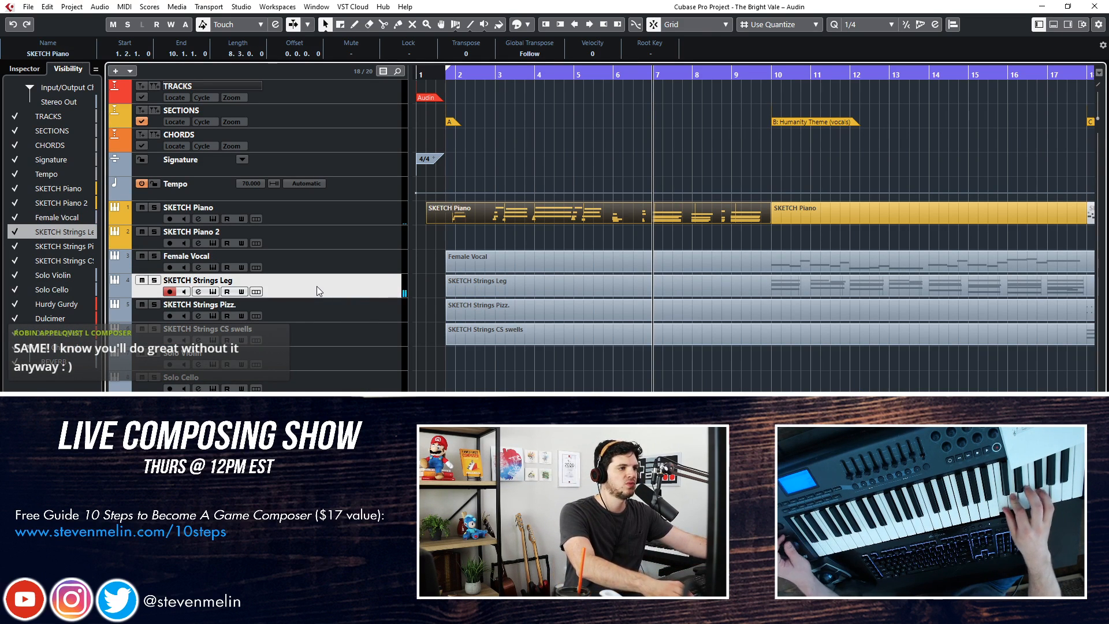
key("KP_1")
key("space")
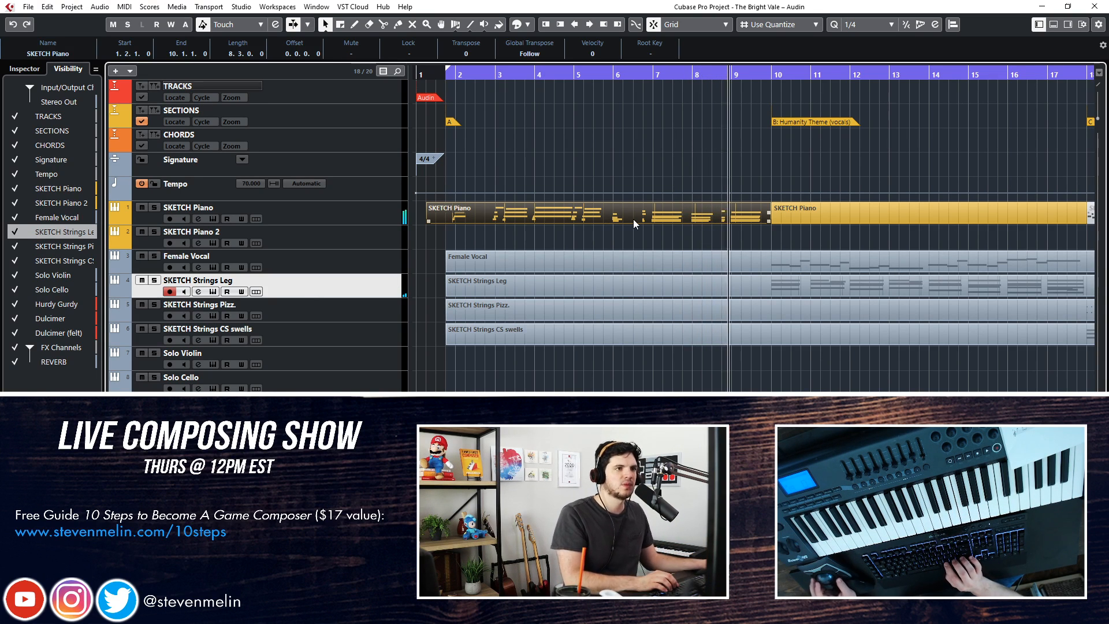
Select the Female Vocal track and play section B from its start to audition the vocal
key("f")
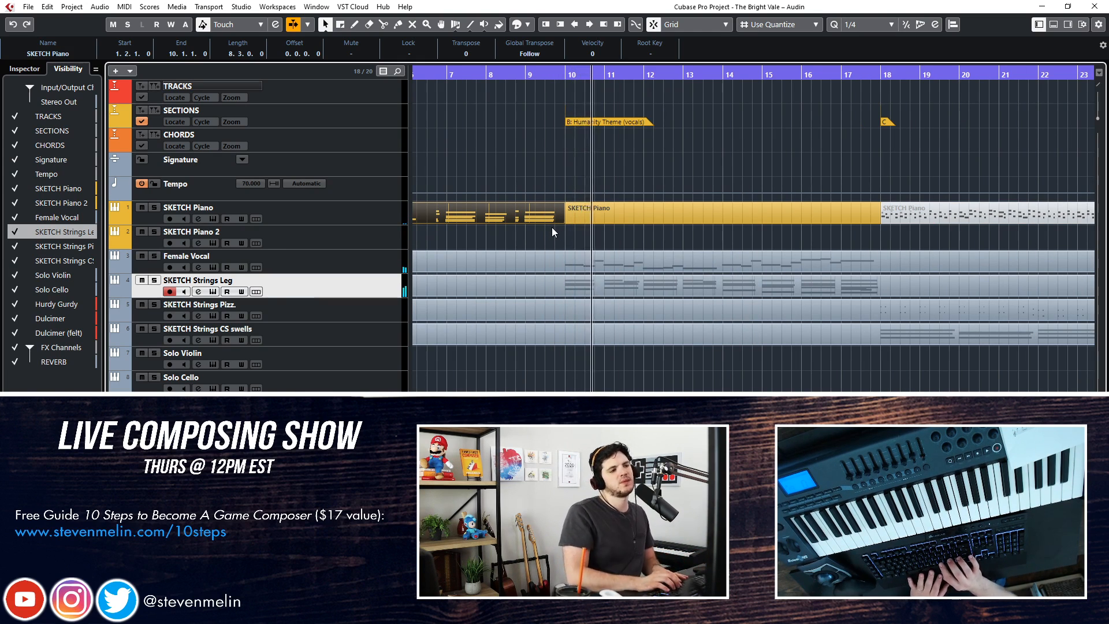
left_click(324, 256)
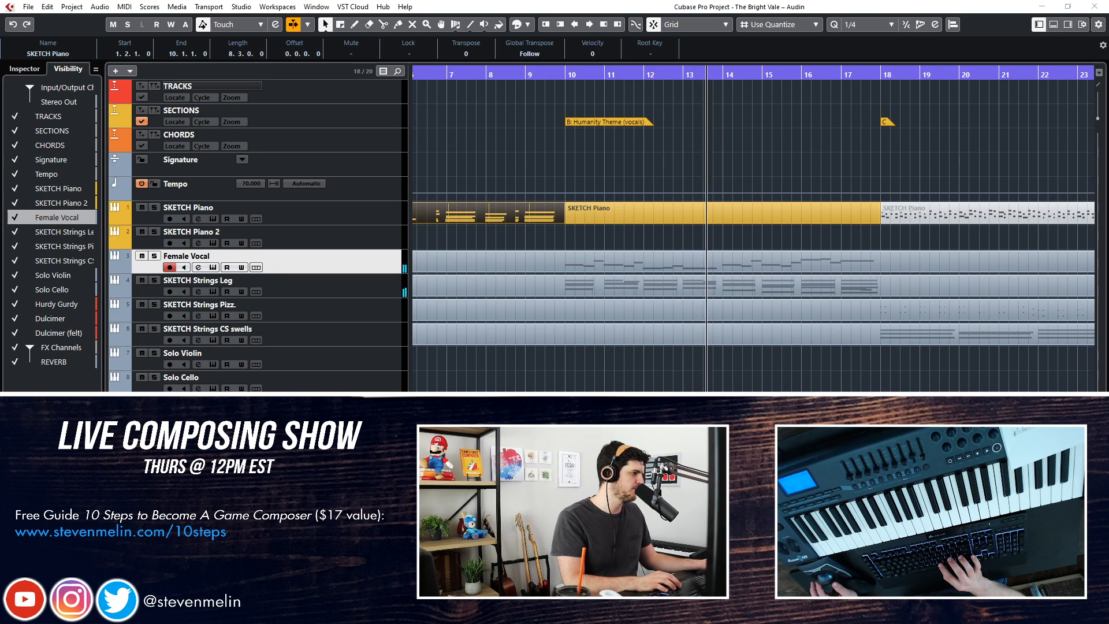
key("space")
key("KP_Subtract")
key("KP_Subtract")
key("KP_Subtract")
key("KP_Subtract")
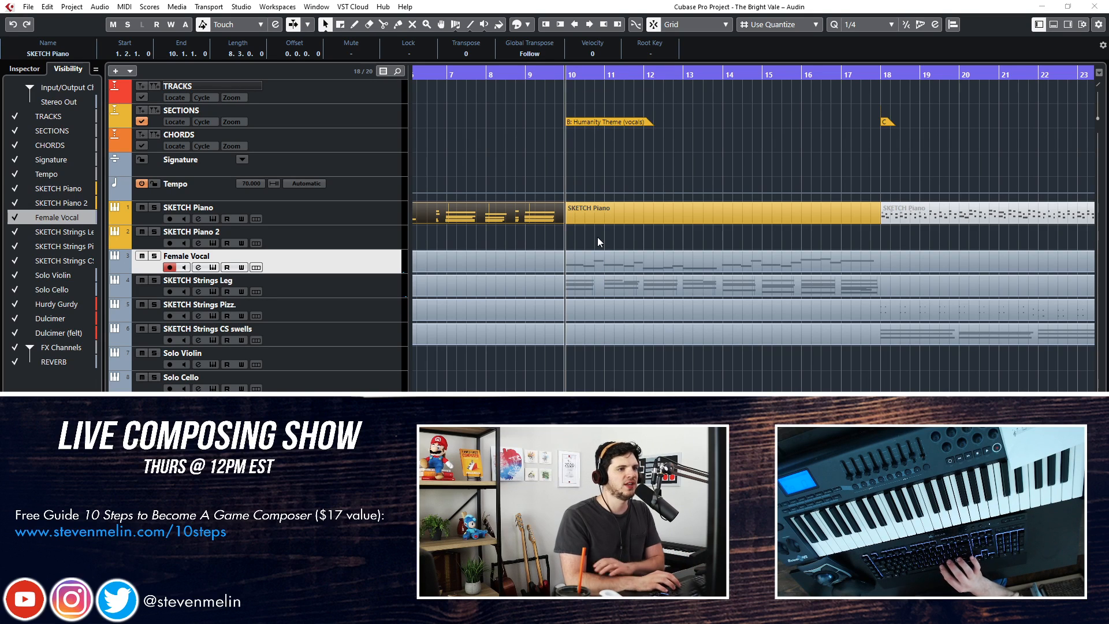
key("space")
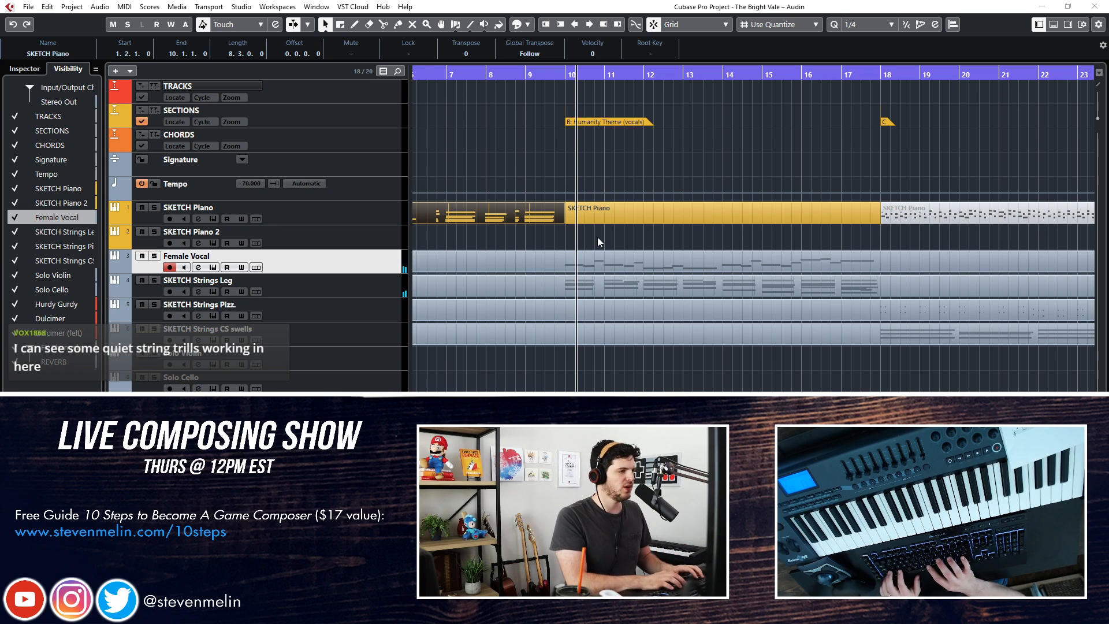
Duplicate the Female Vocal track and rename the copy as JADE Female Vocal 2
key("ctrl+shift+d")
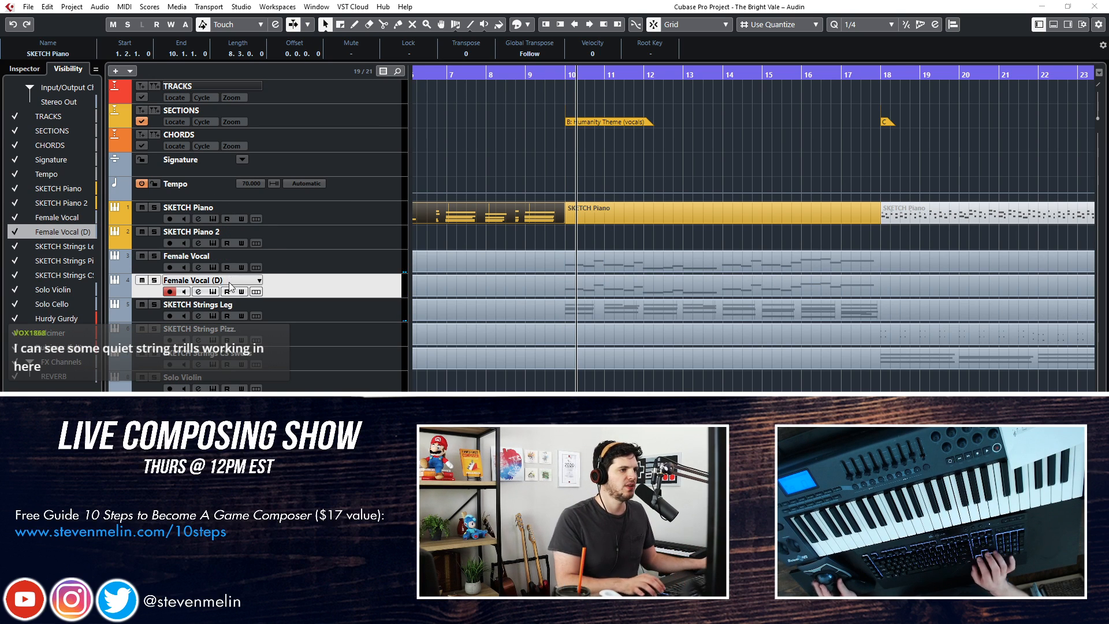
double_click(230, 282)
key("BackSpace")
key("BackSpace")
key("BackSpace")
type("2")
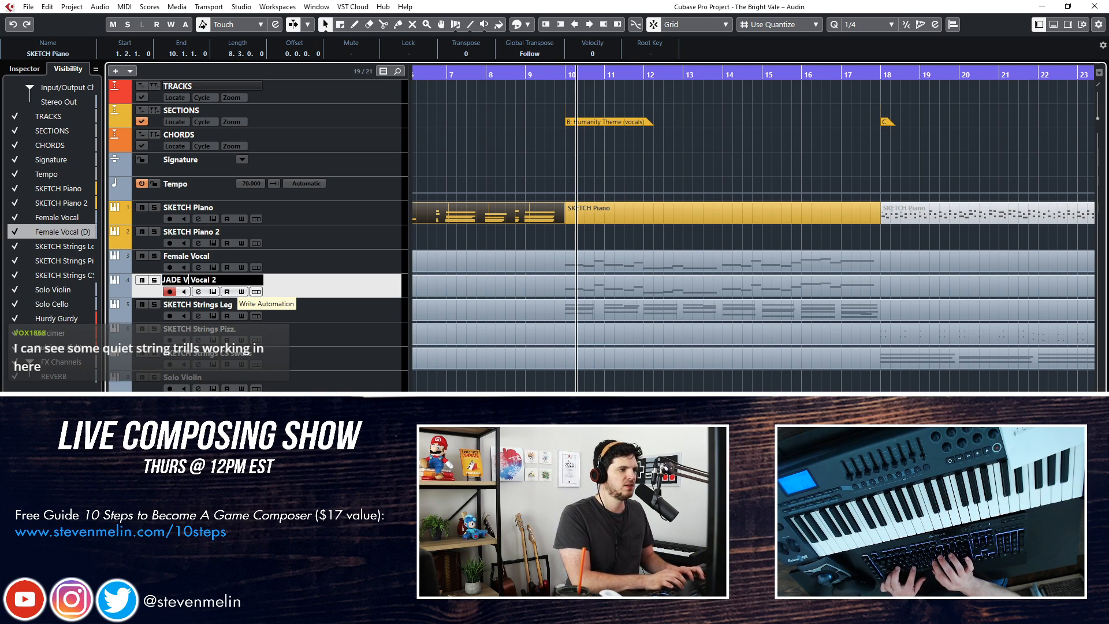
key("Return")
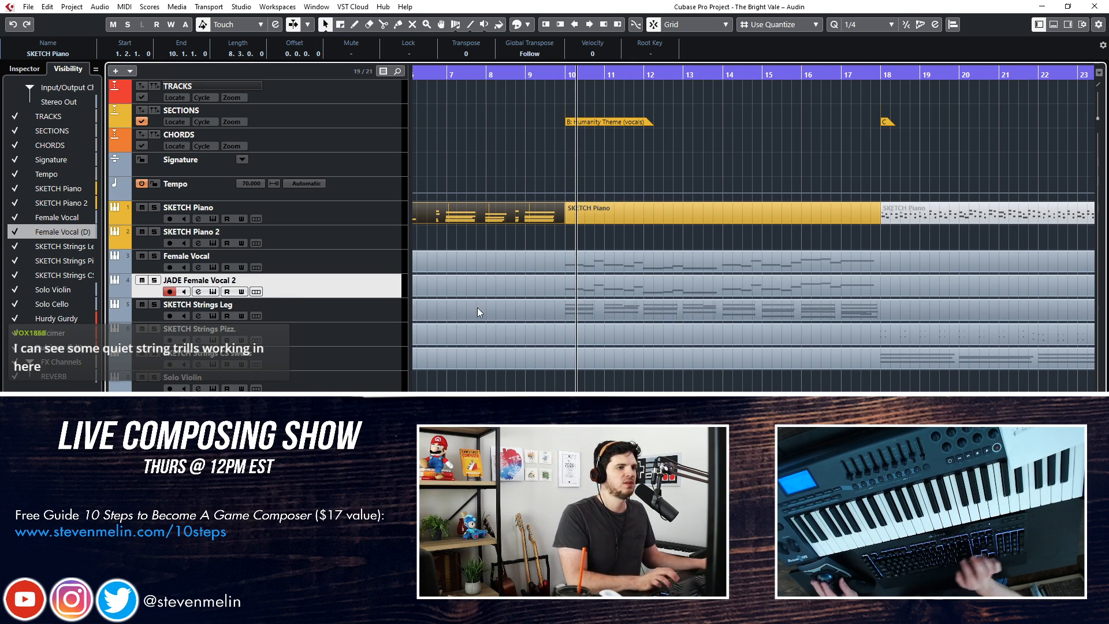
Inspect the notes of JADE Female Vocal 2's part and the instrument patch assigned to the track
left_click(536, 289)
key("ctrl+e")
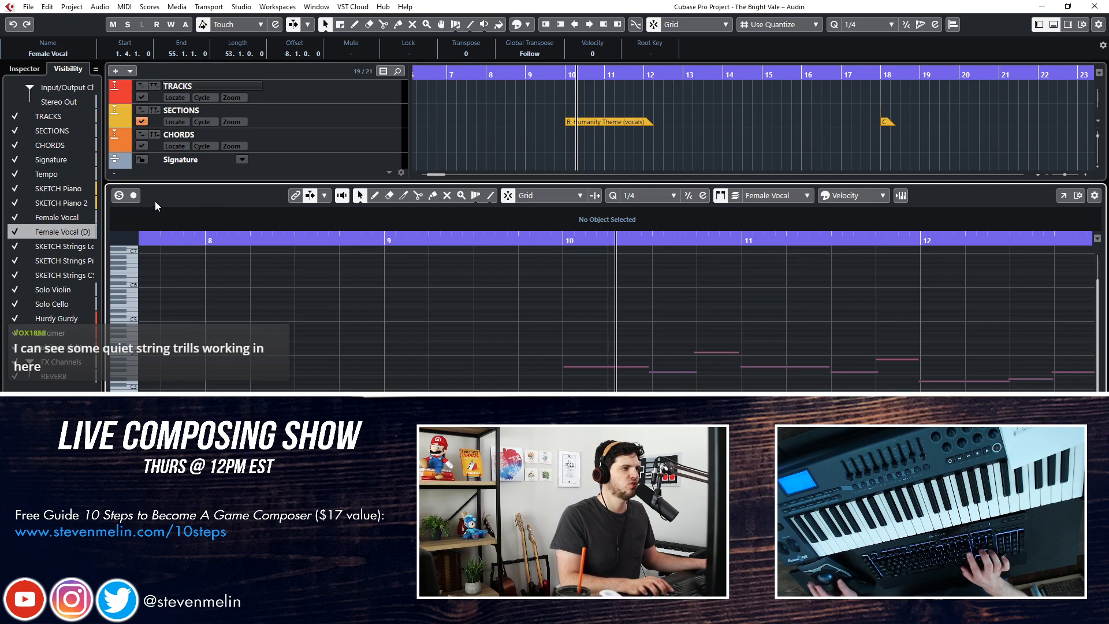
key("ctrl+e")
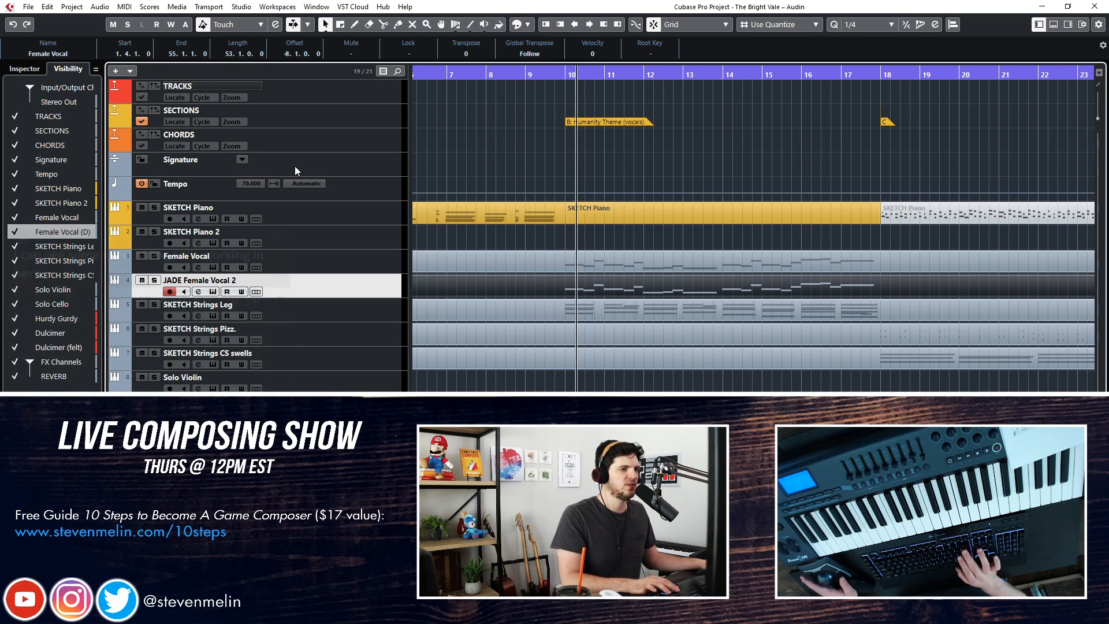
double_click(296, 288)
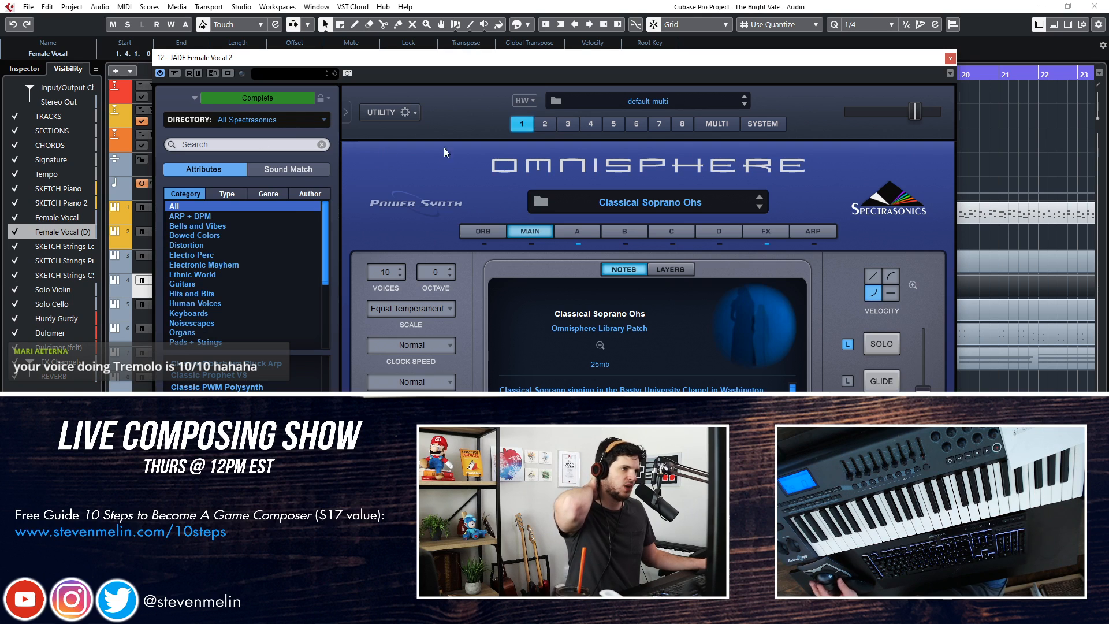
left_click(950, 59)
Switch the instrument of JADE Female Vocal 2 to Kontakt and open the Kontakt instrument window
left_click(32, 69)
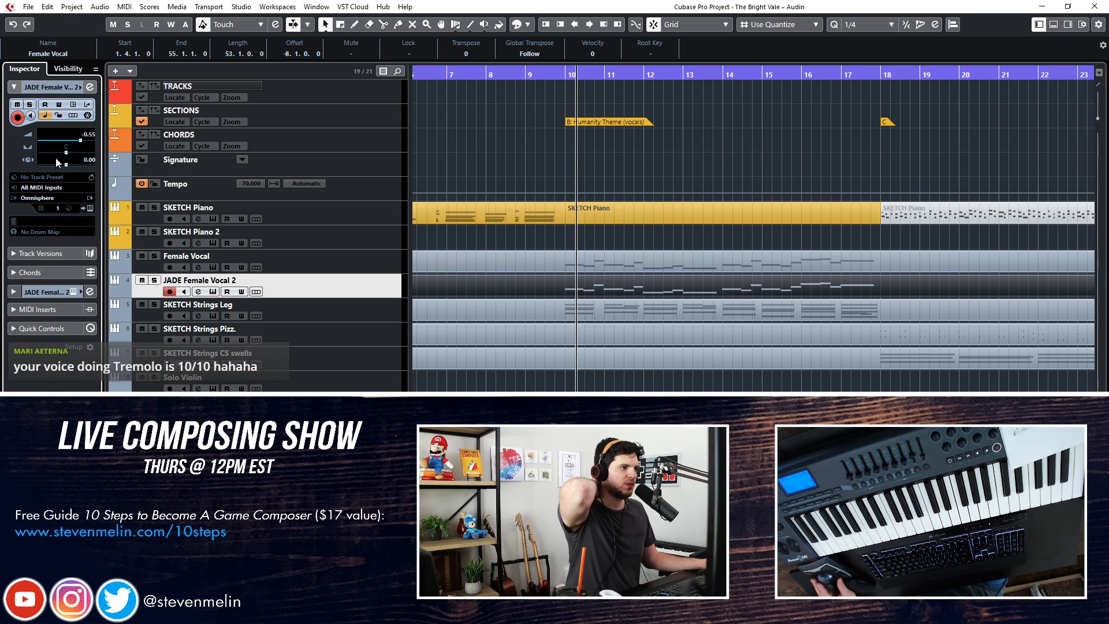
left_click(52, 198)
type("kon")
key("Return")
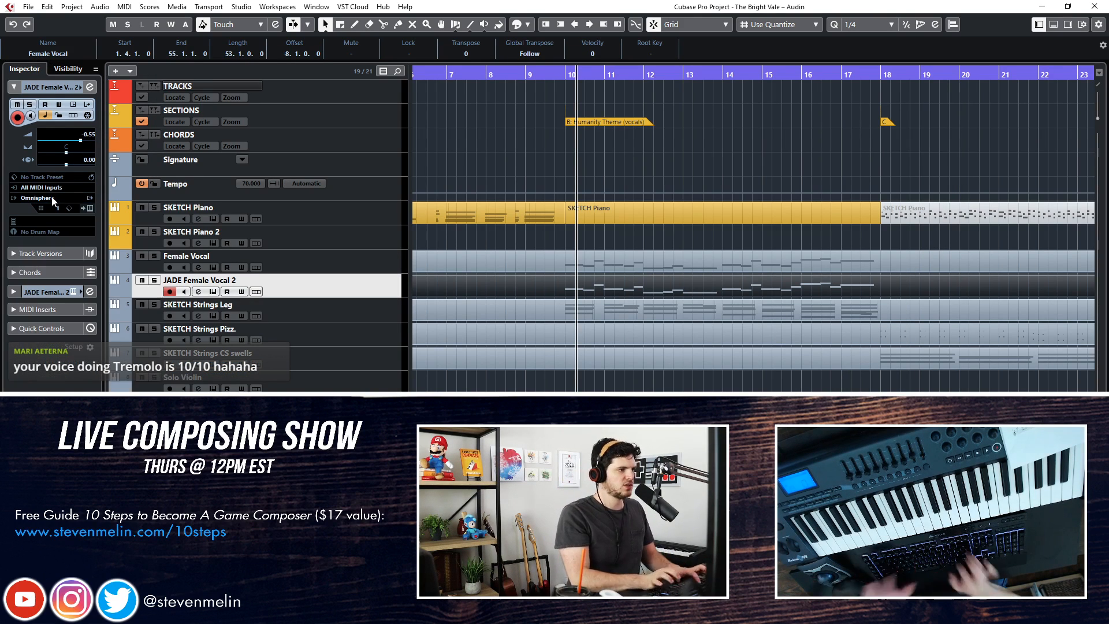
left_click(78, 197)
left_click(78, 197)
left_click(89, 208)
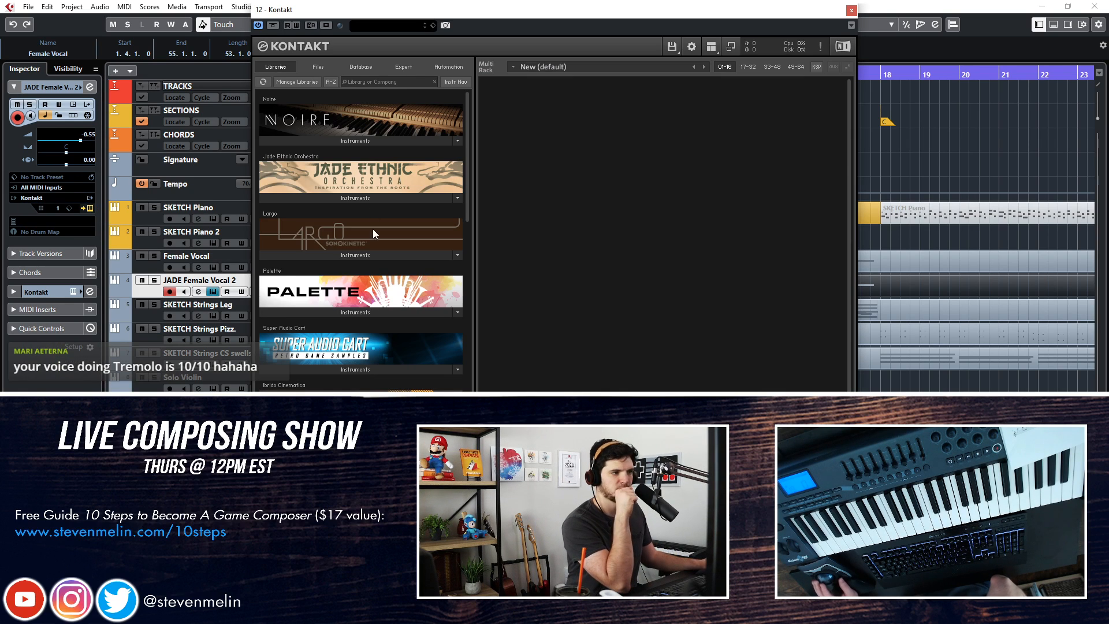
Audition Hoomai Solo Legato from Jade Ethnic Orchestra and load Mongolian Longsong Soloist Ah Legato in its place
left_click(357, 199)
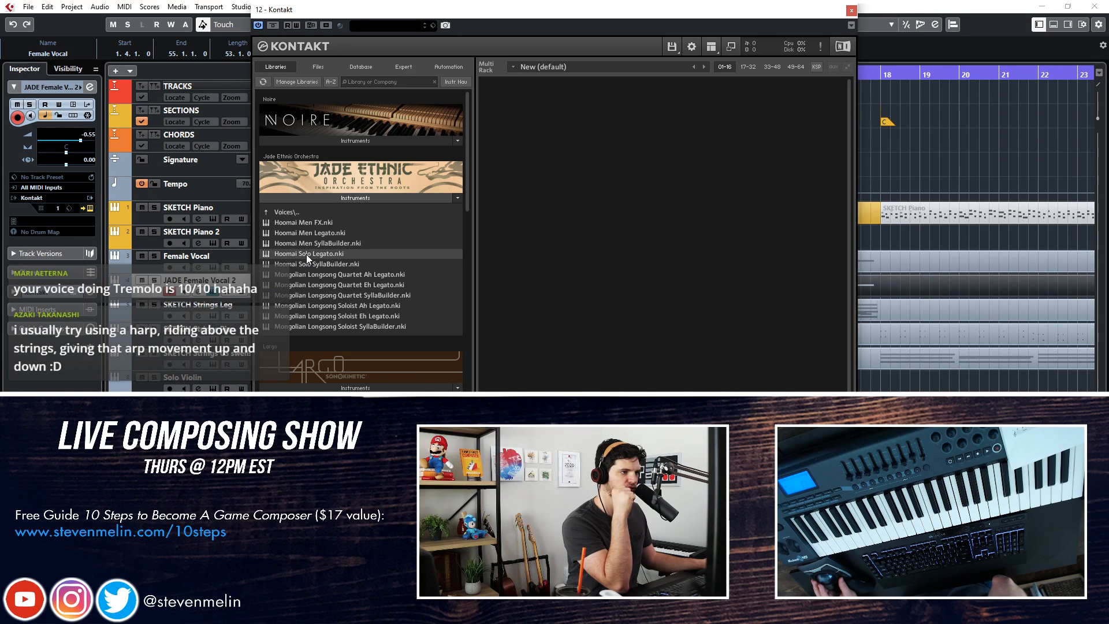
left_click_drag(304, 254, 553, 253)
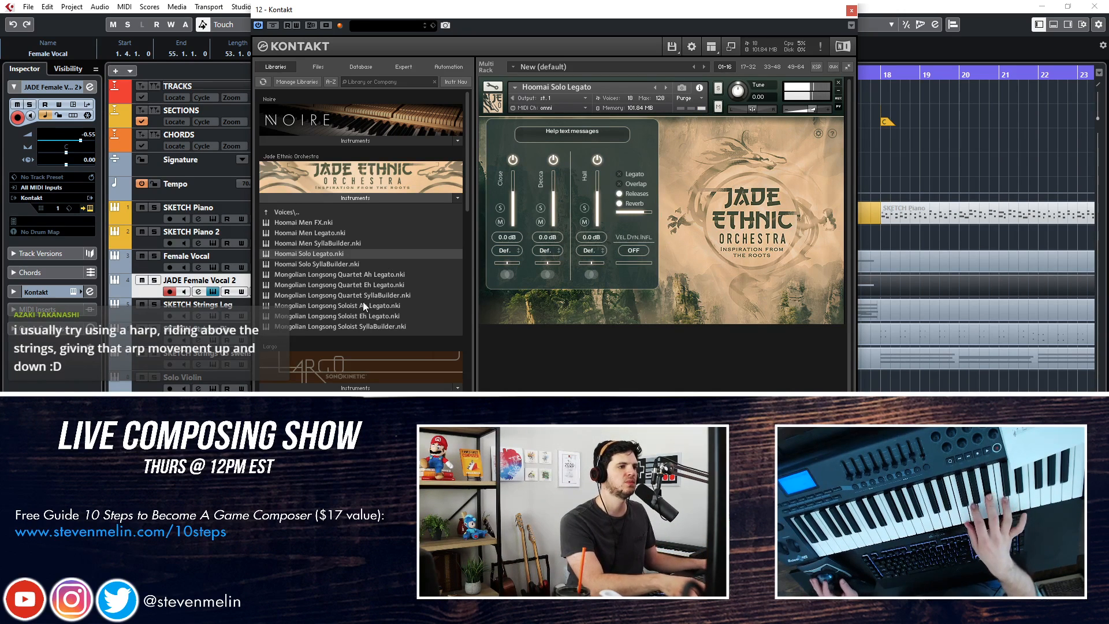
double_click(325, 305)
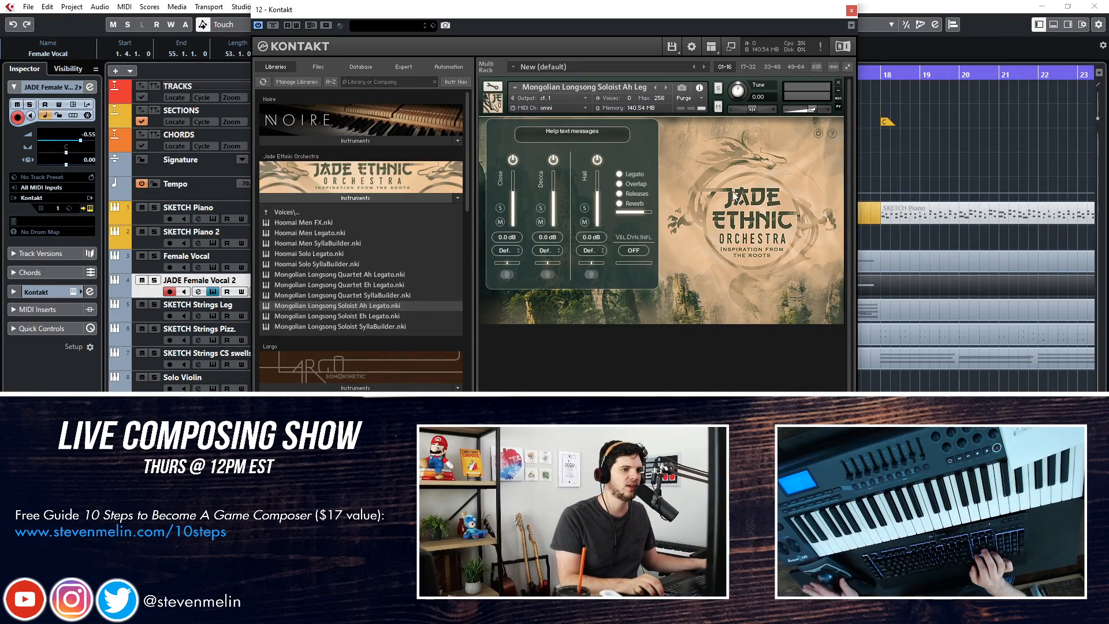
left_click(851, 26)
Delete the original Female Vocal track and rename the remaining copy as JADE Female Vocal
left_click(310, 278)
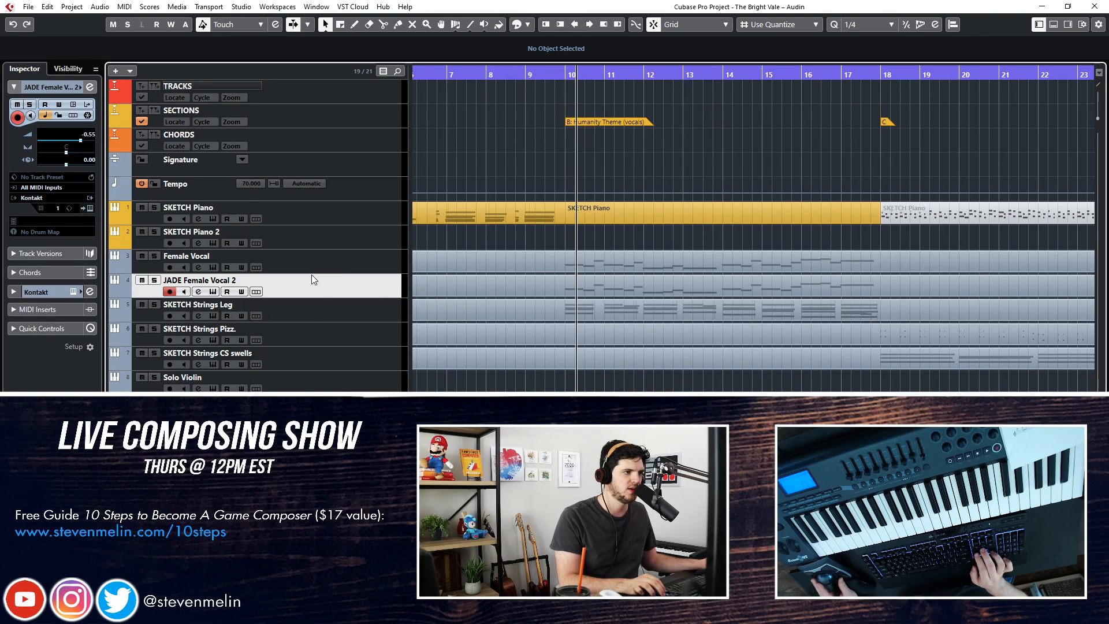
key("Up")
key("Delete")
double_click(243, 256)
Play section B with the Jade voice, and delete the copied part from the JADE Female Vocal track
key("space")
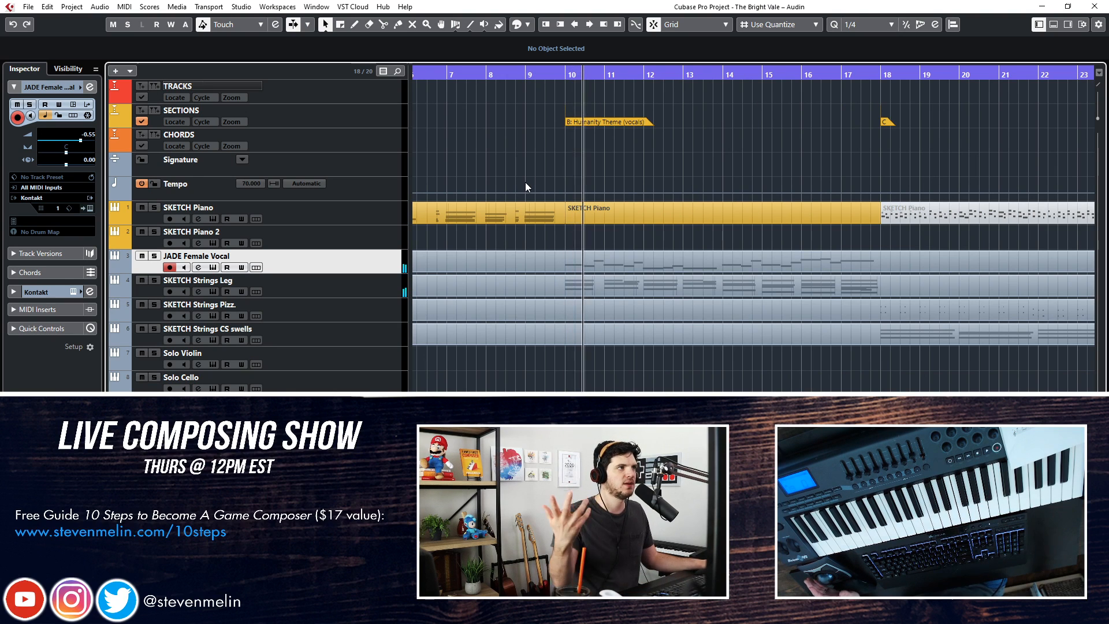
left_click(566, 237)
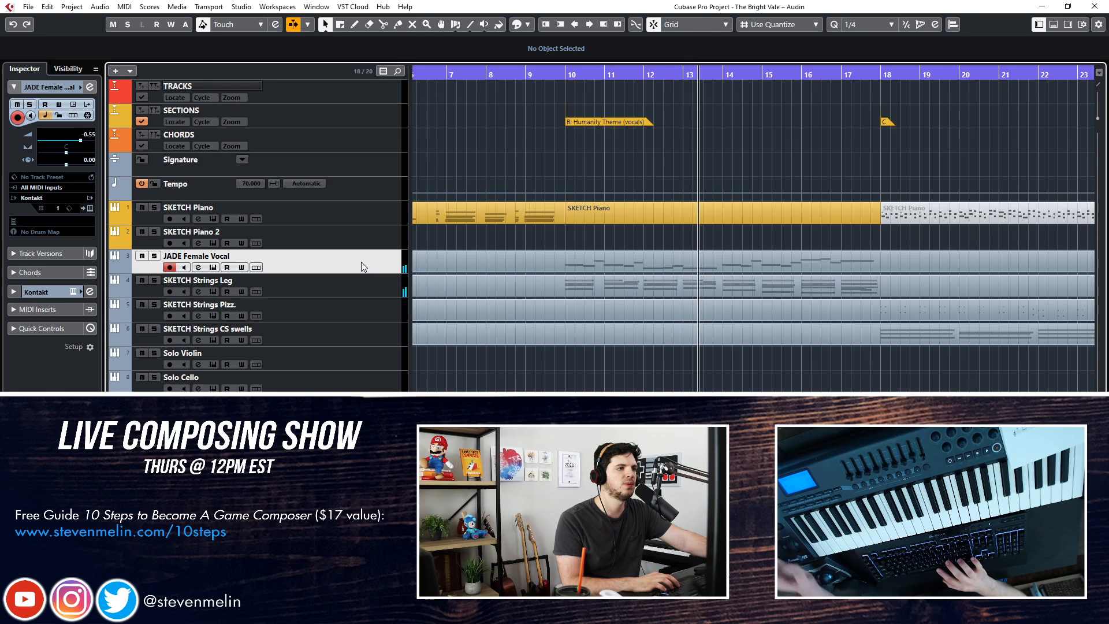
left_click(526, 268)
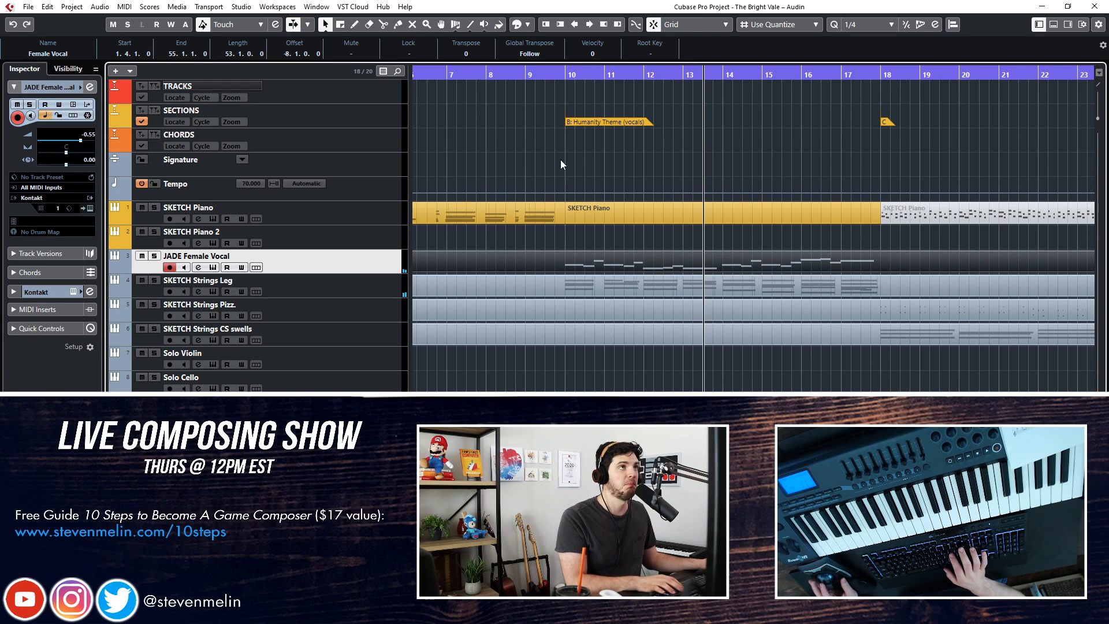
key("Delete")
Record a trial take of the vocal melody over section B on JADE Female Vocal, and undo it
left_click(569, 80)
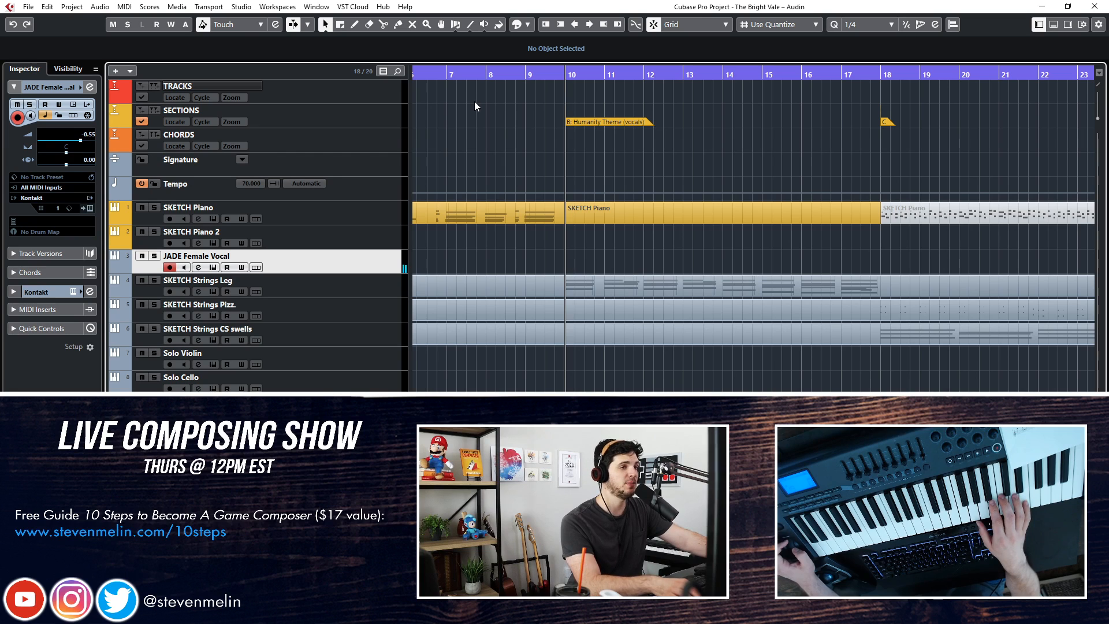
key("KP_Add")
key("KP_Multiply")
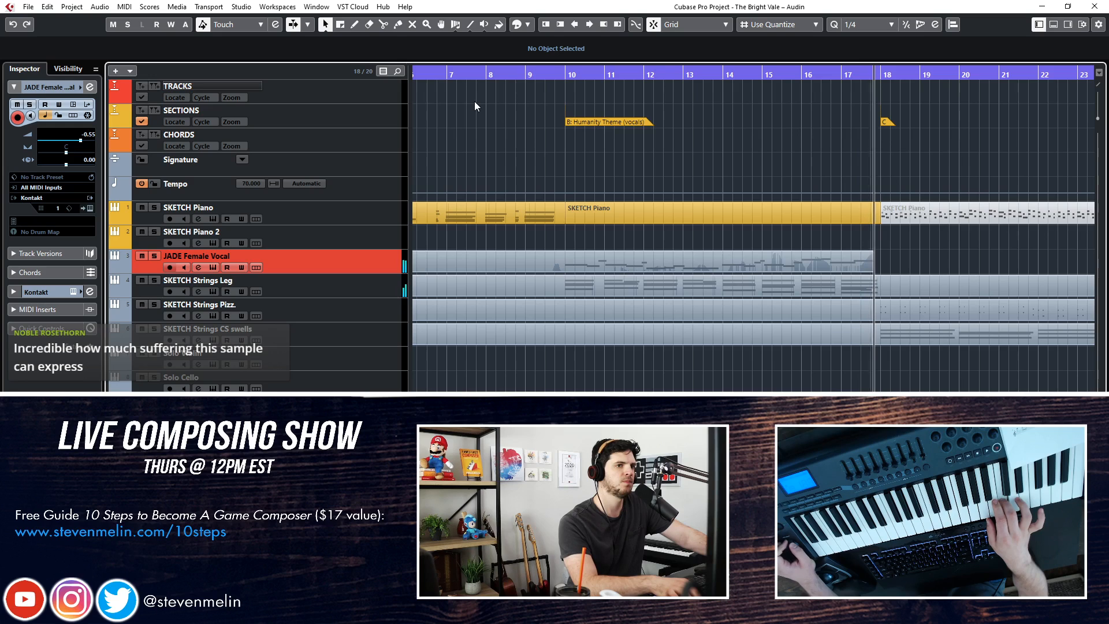
key("space")
key("KP_Subtract")
key("KP_Subtract")
key("KP_Subtract")
key("KP_Subtract")
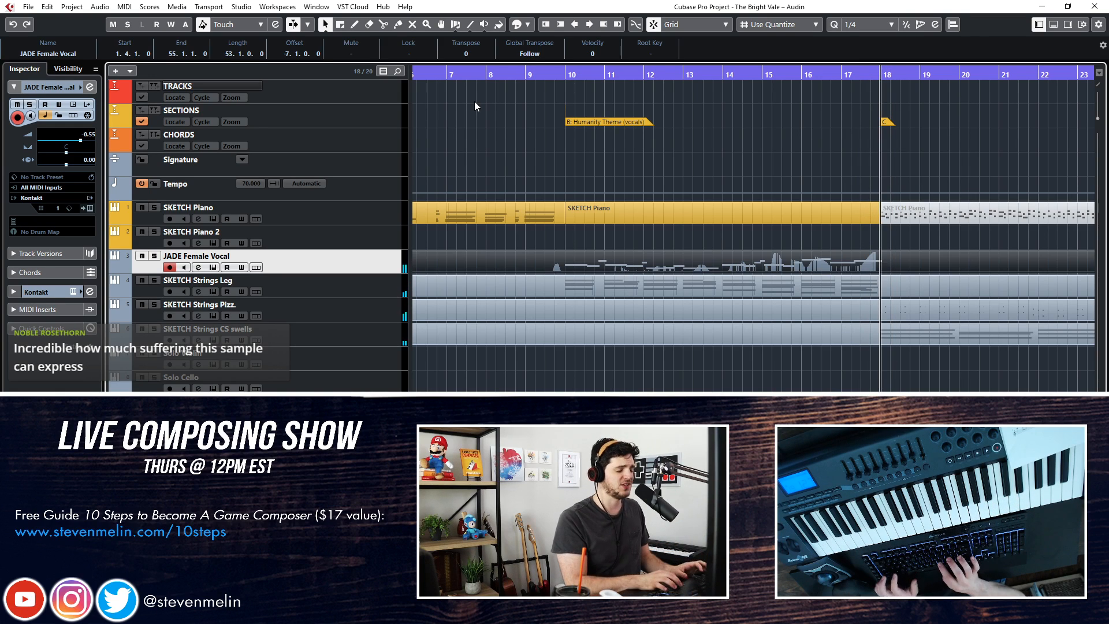
key("ctrl+z")
Record a new vocal take on JADE Female Vocal through section B up to the start of section C
key("KP_Subtract")
key("KP_Subtract")
key("KP_Subtract")
key("KP_Subtract")
key("KP_Subtract")
key("KP_Subtract")
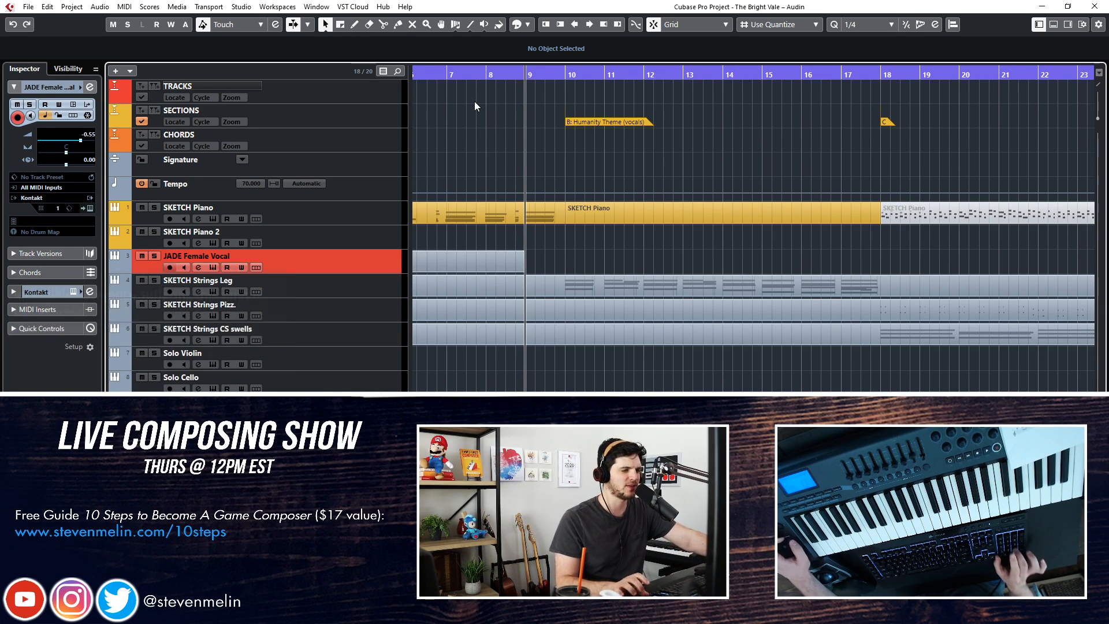
key("KP_Multiply")
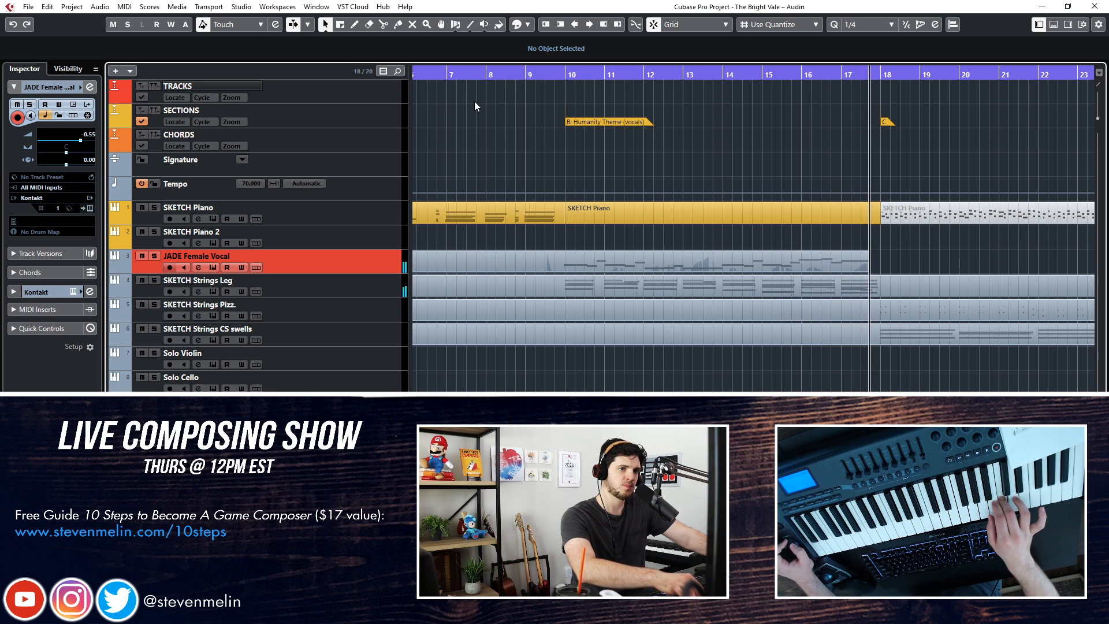
key("space")
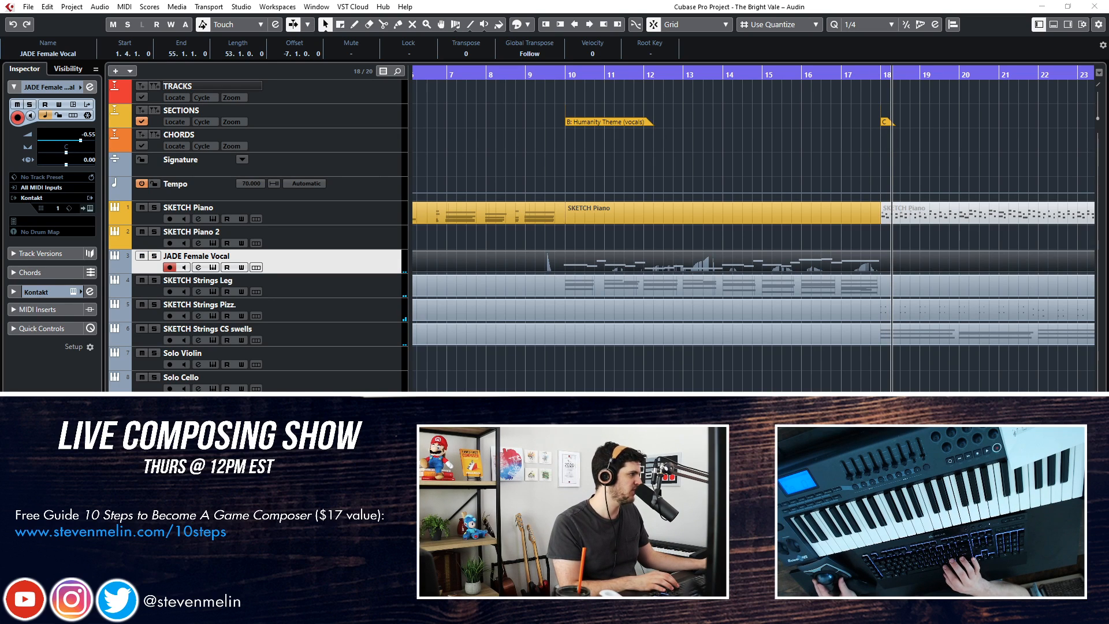
Play the recorded JADE Female Vocal take back from the start of section B
key("ctrl+KP_Subtract")
key("ctrl+KP_Subtract")
key("ctrl+KP_Subtract")
key("ctrl+KP_Subtract")
key("ctrl+KP_Subtract")
key("ctrl+KP_Subtract")
key("ctrl+KP_Subtract")
key("ctrl+KP_Subtract")
key("ctrl+KP_Subtract")
key("ctrl+KP_Subtract")
key("ctrl+KP_Add")
key("space")
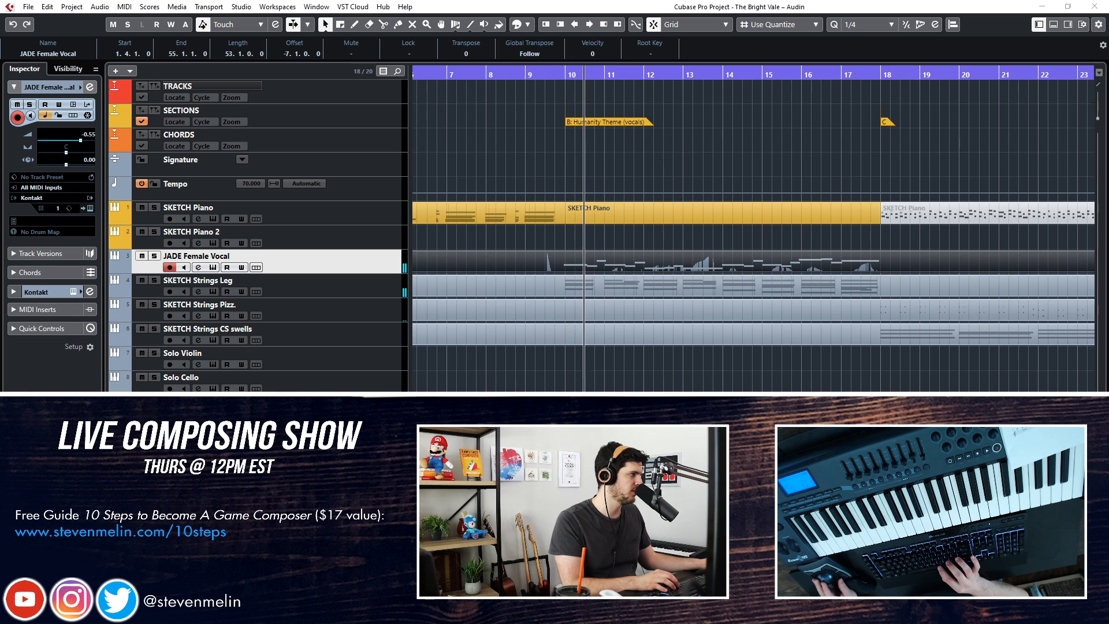
Move JADE Female Vocal's Pro-Q high cut to 30000 Hz and its mid dip to about 2 kHz, and set the track volume to -2.42
left_click_drag(700, 341, 761, 345)
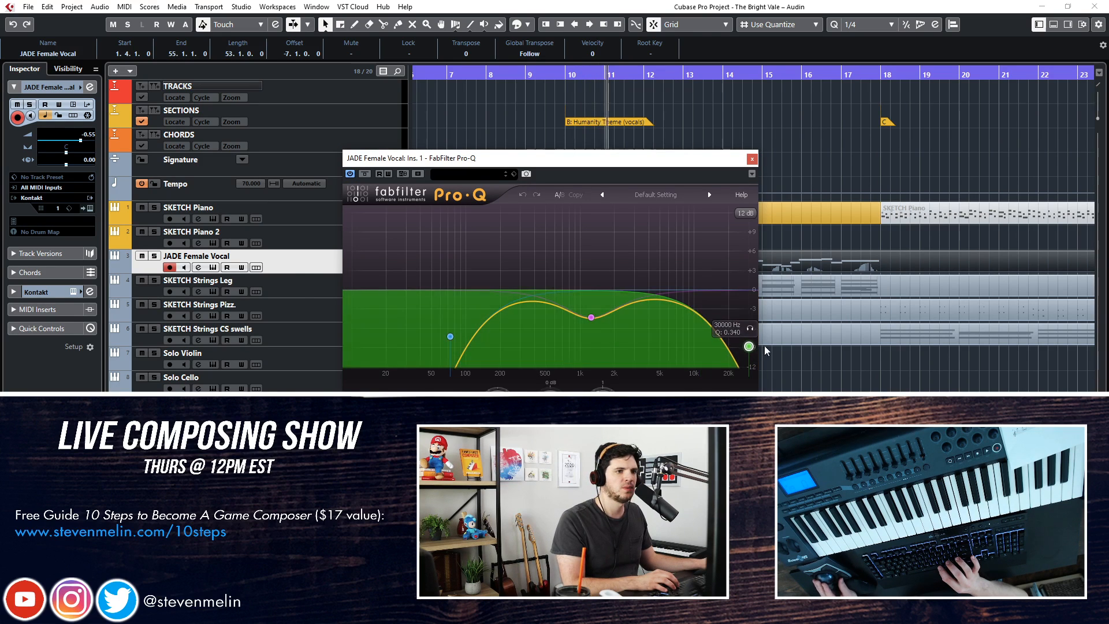
left_click_drag(593, 321, 611, 310)
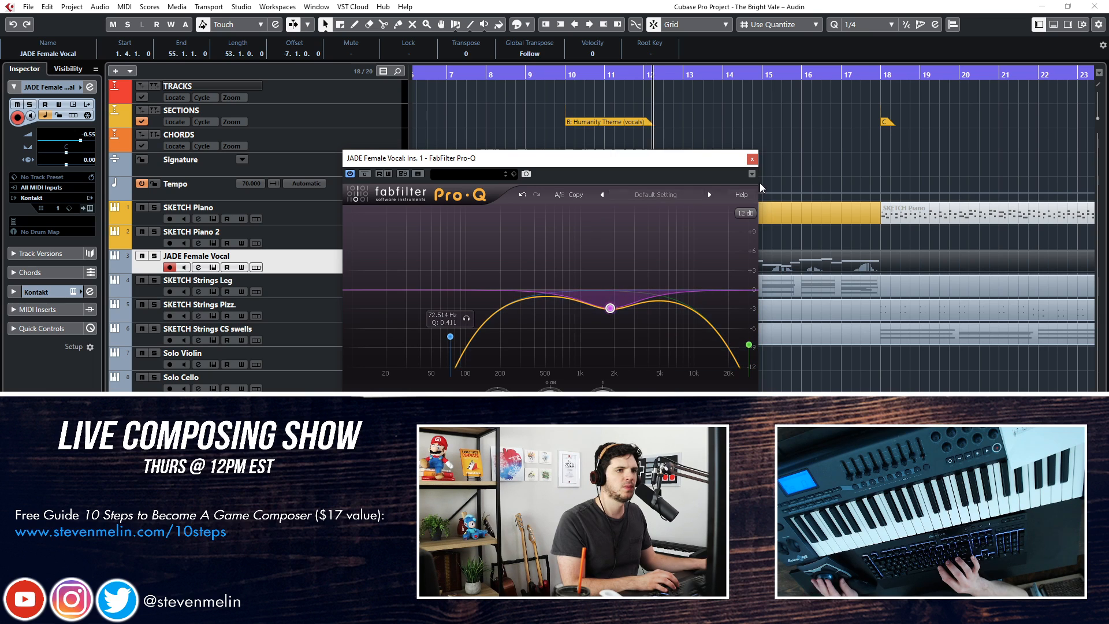
left_click(750, 160)
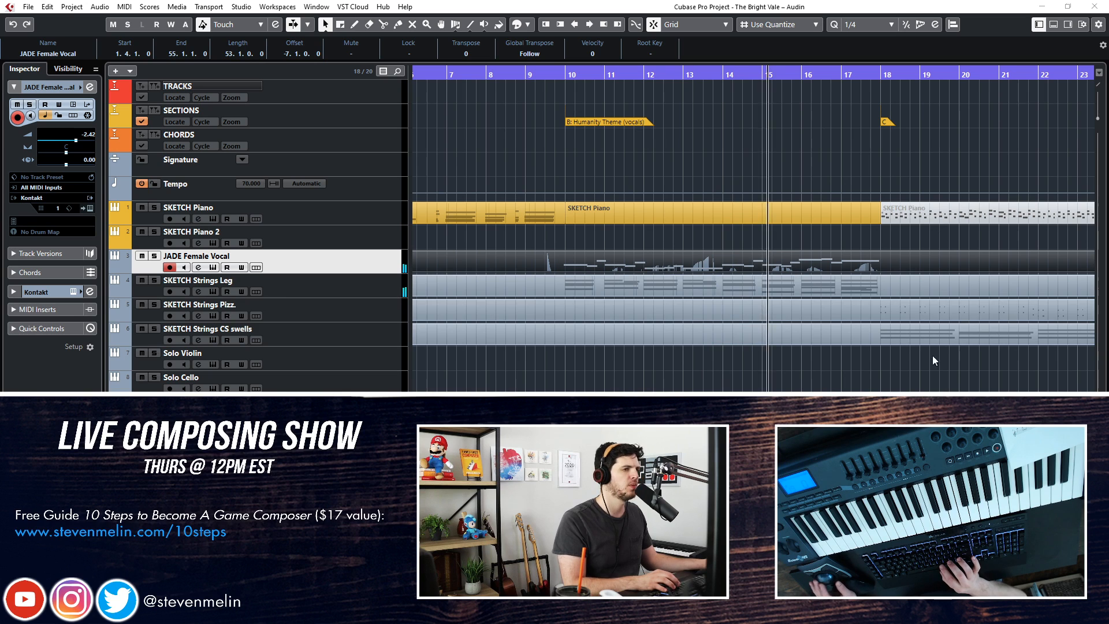
left_click(662, 231)
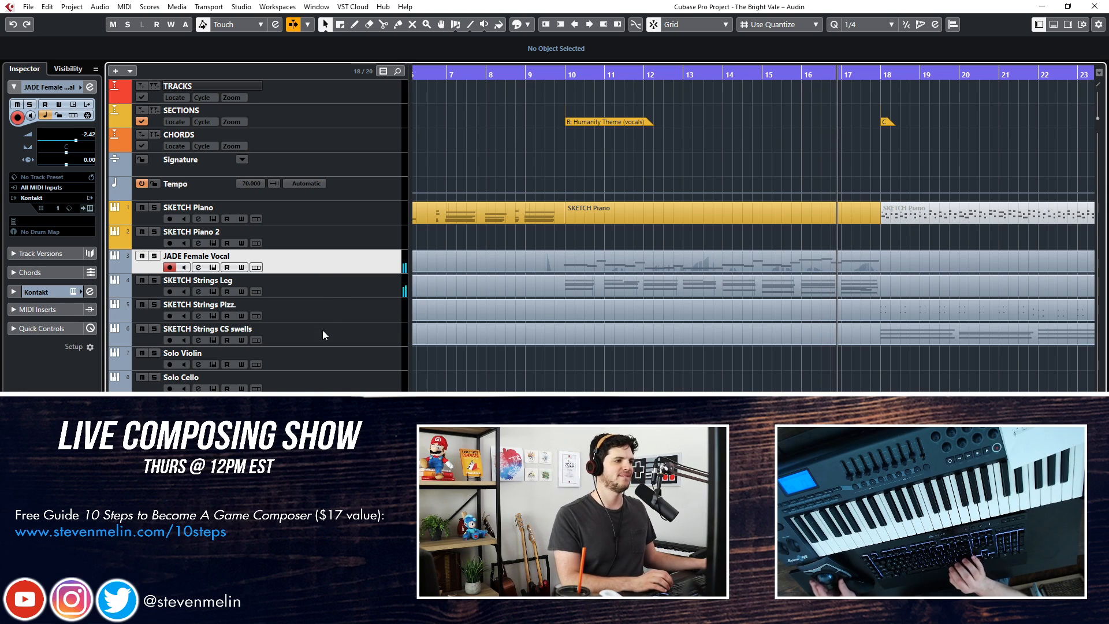
Select the Solo Violin track, rehearse over section C, and record a violin part through to section D
left_click(308, 357)
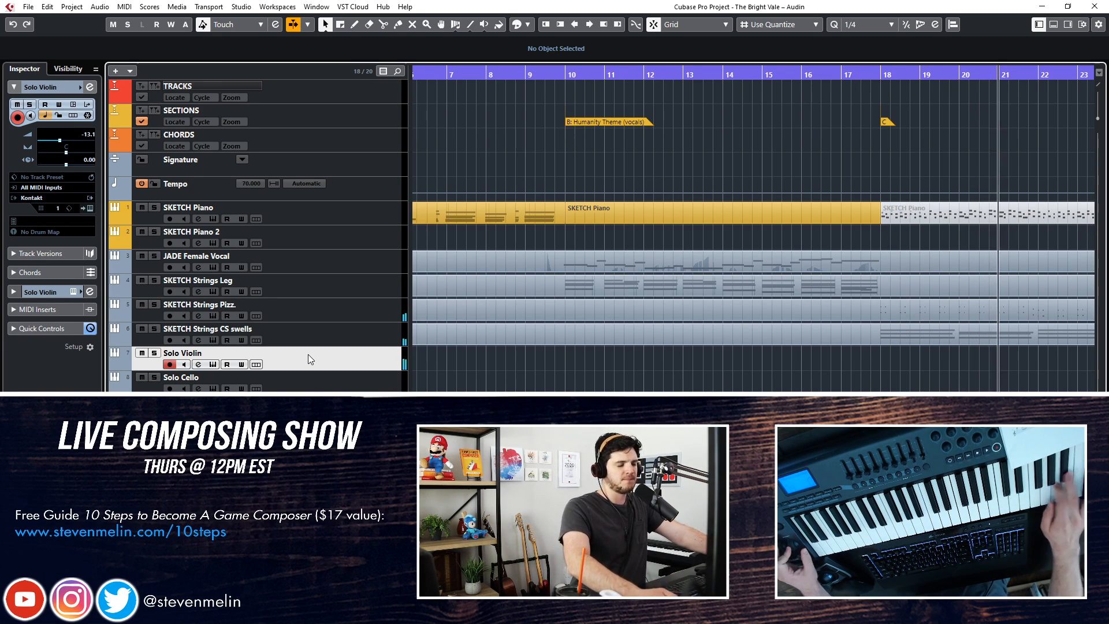
key("space")
key("KP_Subtract")
key("KP_Subtract")
key("KP_Subtract")
key("KP_Subtract")
key("KP_Subtract")
key("KP_Multiply")
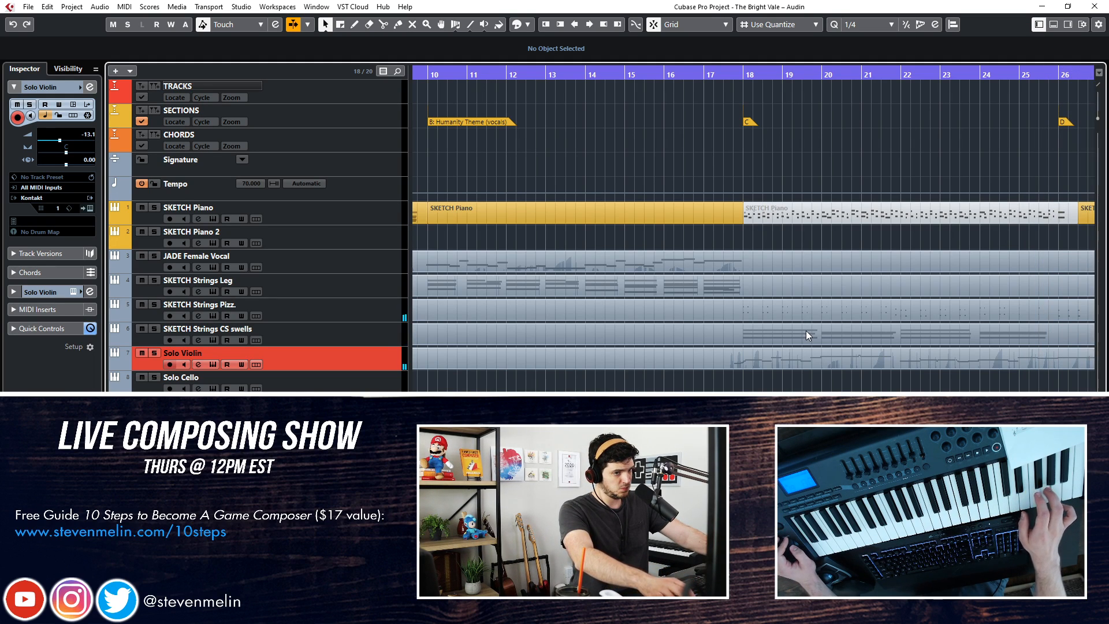
key("space")
Mute the SKETCH Strings Pizz. part that starts just before section C
scroll(806, 330, "right", 3)
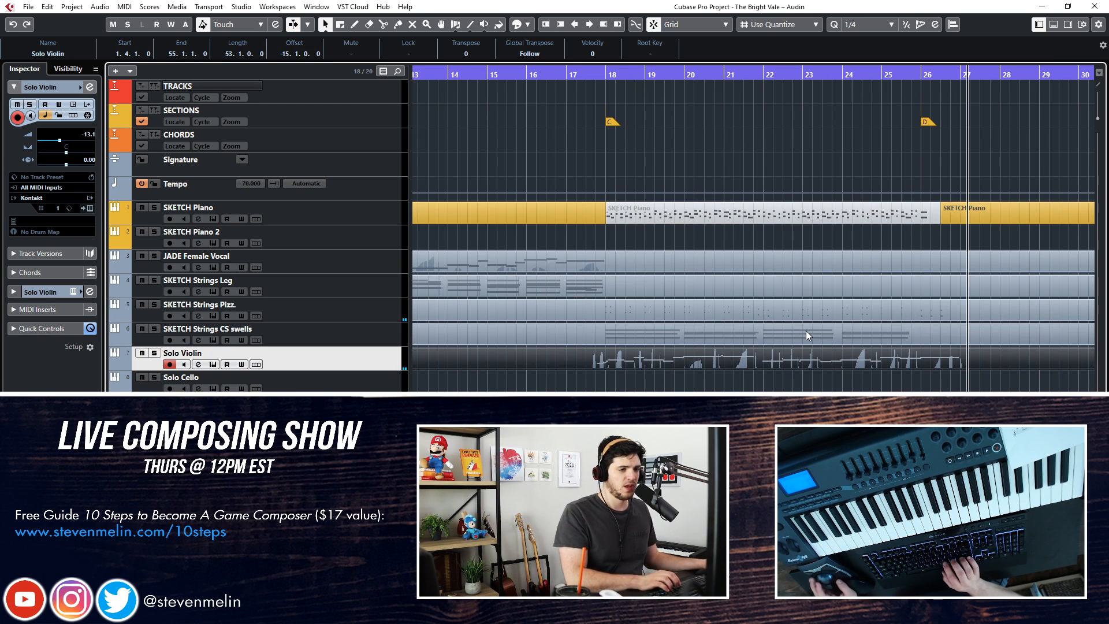
right_click(611, 310)
left_click(703, 309)
left_click(697, 306)
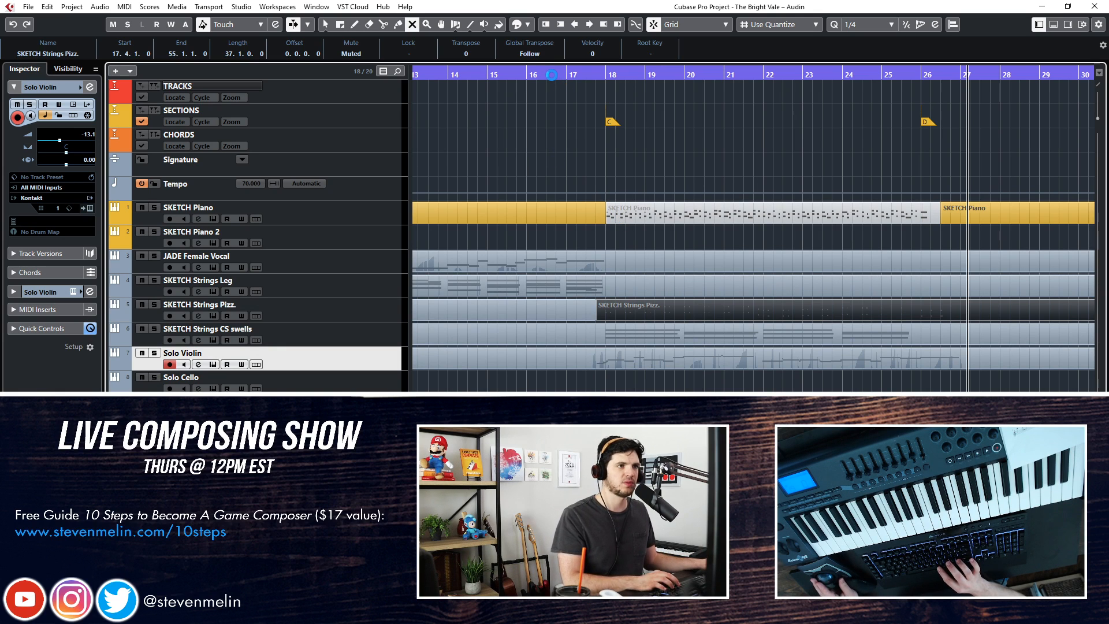
Play the arrangement from about bar 16 into section C and return to the Object Selection tool
left_click(552, 74)
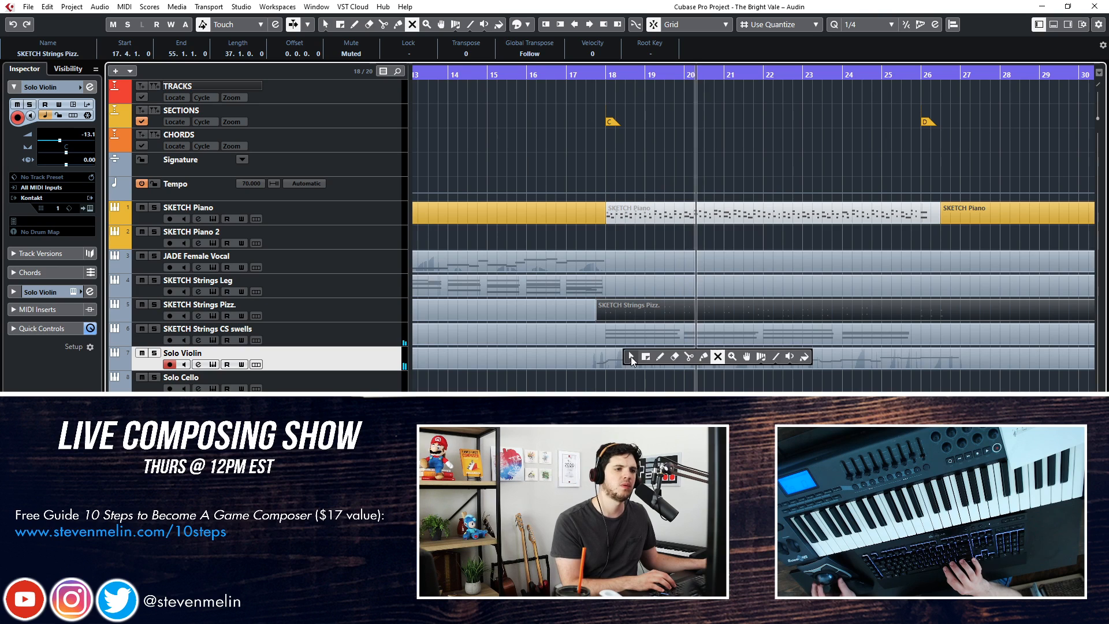
key("1")
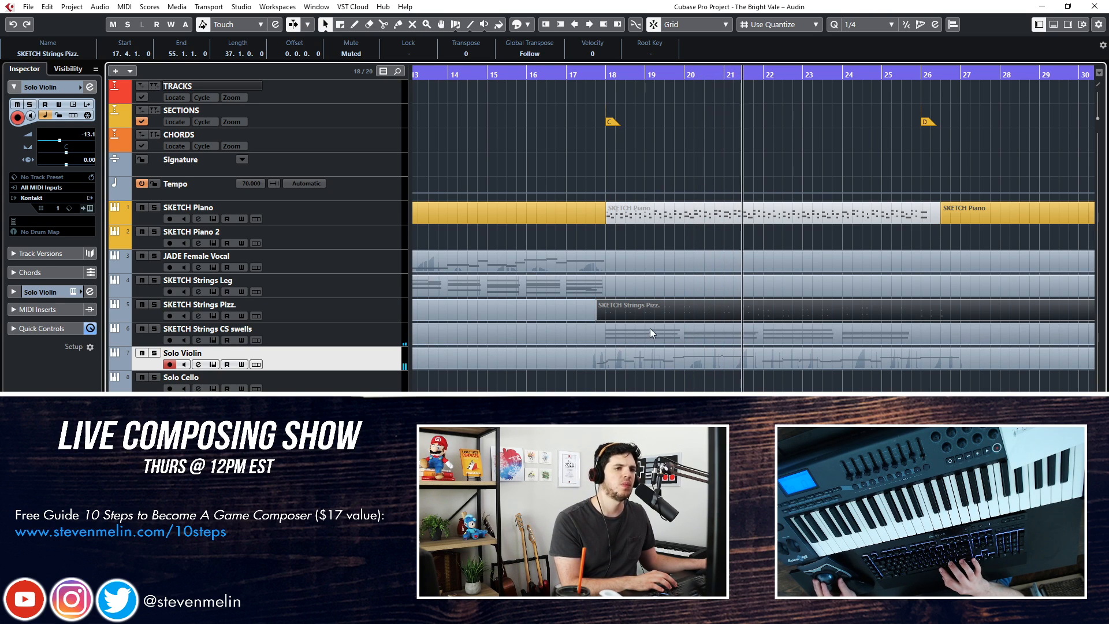
Duplicate the SKETCH Strings CS swells track and name the copy SKETCH Strings Trem
left_click(338, 328)
key("ctrl+shift+d")
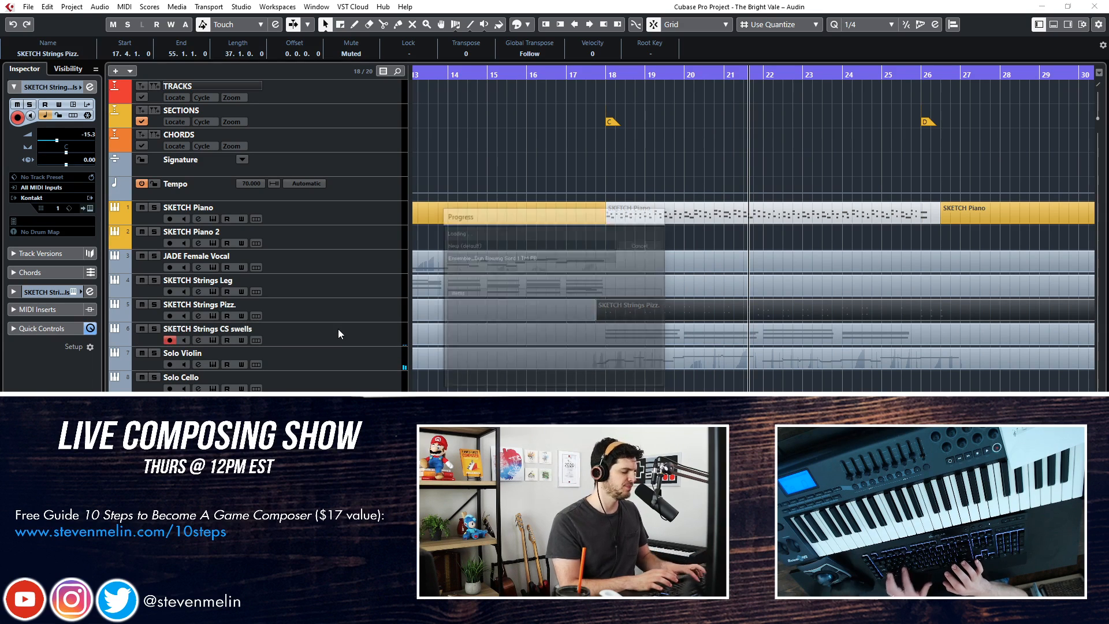
double_click(235, 348)
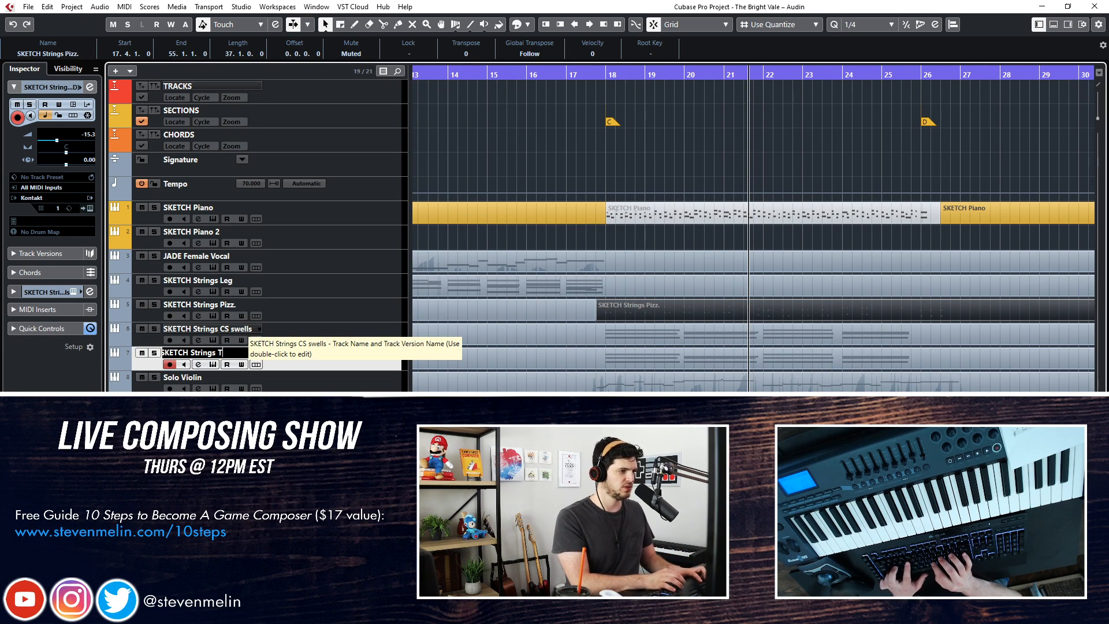
type("SKETCH Strings Trem")
key("Return")
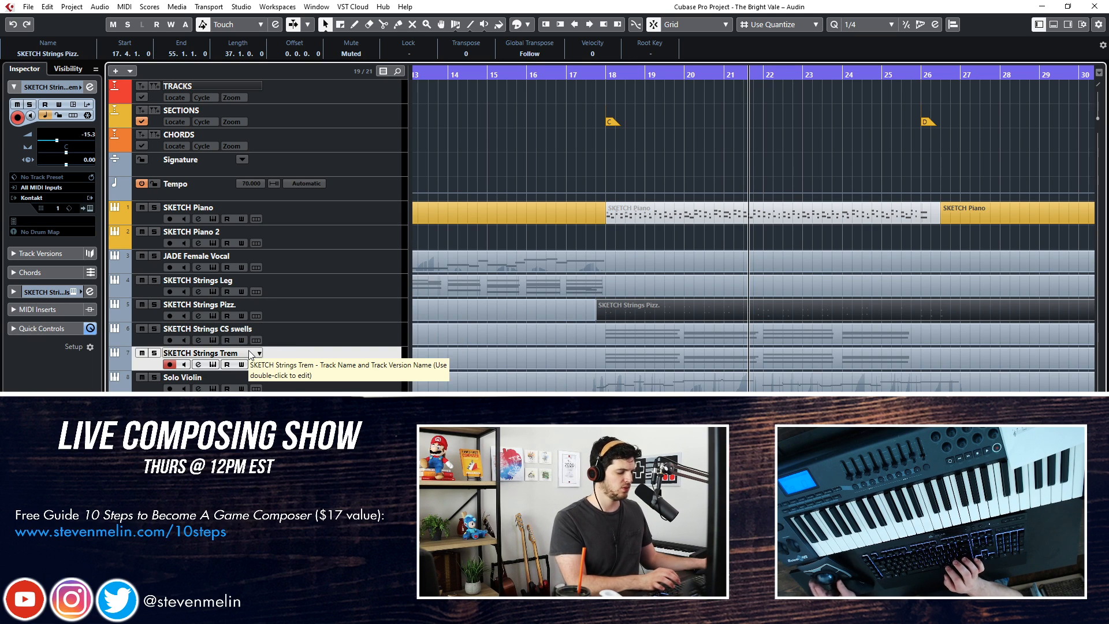
Duplicate the SKETCH Strings Trem track and name the new copy SKETCH Strings Tr
key("ctrl+shift+d")
double_click(231, 376)
type("SKETCH Strings Tr")
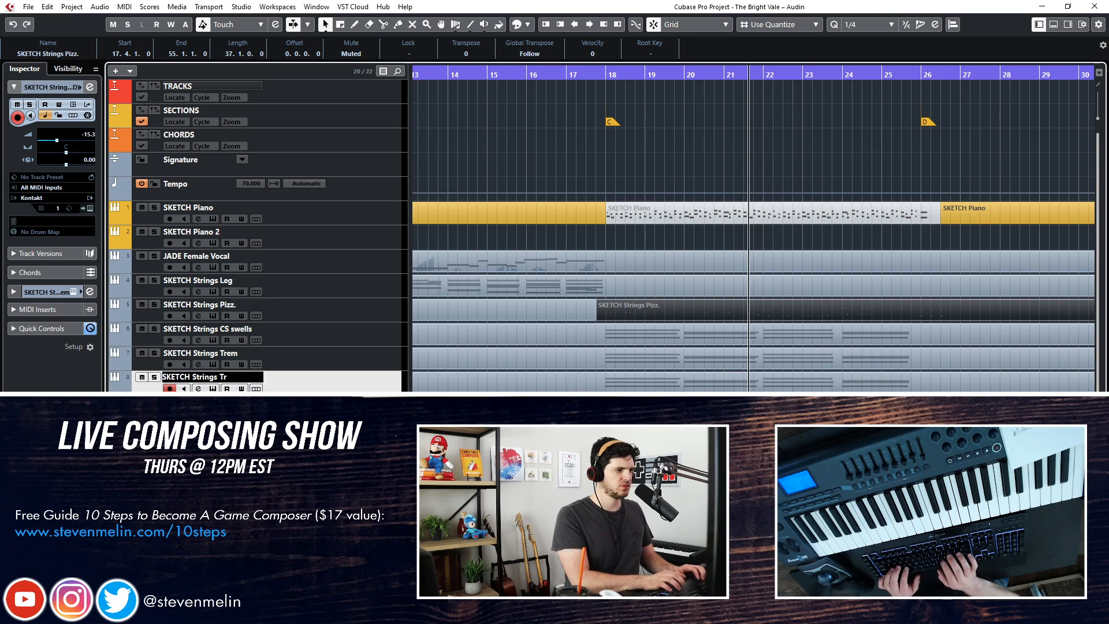
type("i")
Delete the copied parts on the SKETCH Strings Trem and SKETCH Strings Tr tracks
left_click(623, 358)
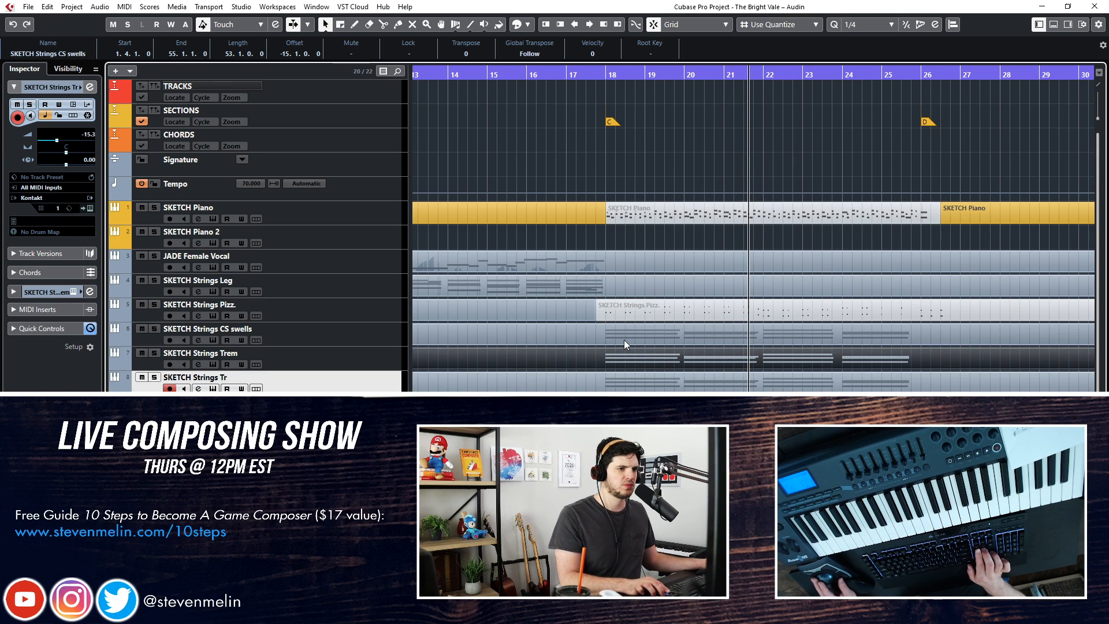
key("Delete")
left_click(618, 379)
key("Delete")
scroll(554, 360, "left", 6)
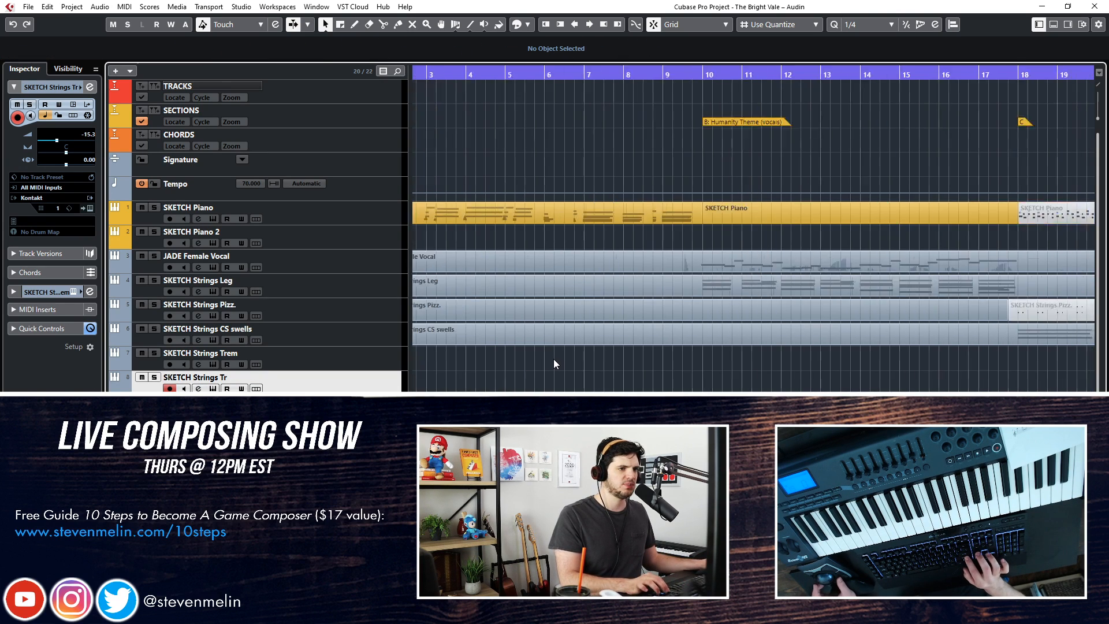
Place the playhead at the start of section C and undo the deletion of the two copied string parts
scroll(553, 359, "right", 12)
scroll(553, 359, "left", 5)
key("KP_Subtract")
key("KP_Subtract")
key("KP_Subtract")
key("KP_Subtract")
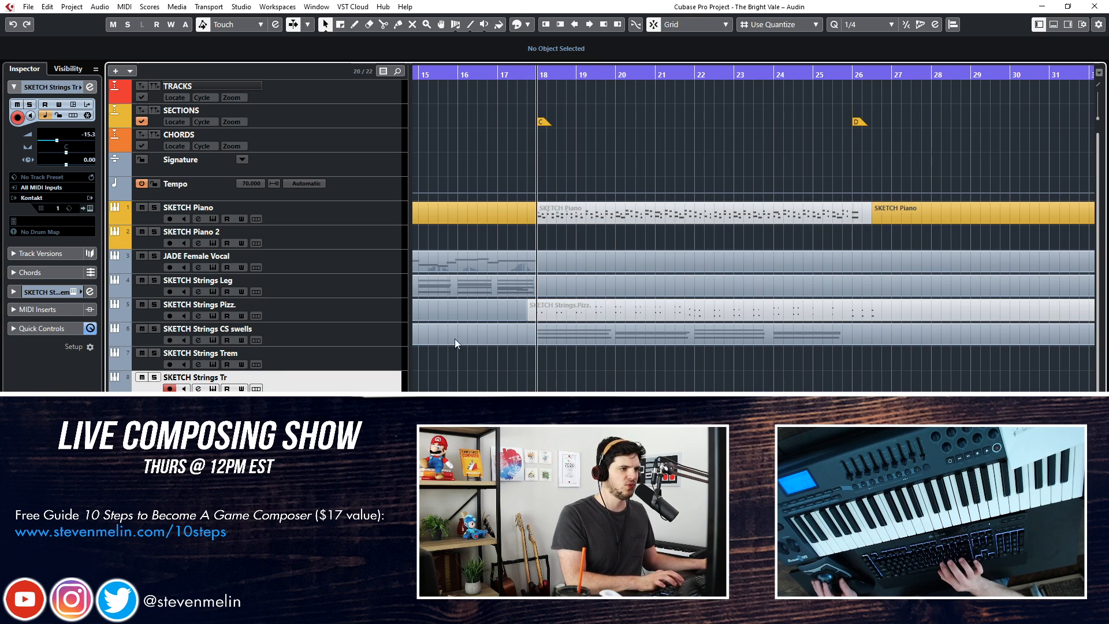
left_click(592, 341)
key("3")
key("ctrl+z")
key("ctrl+z")
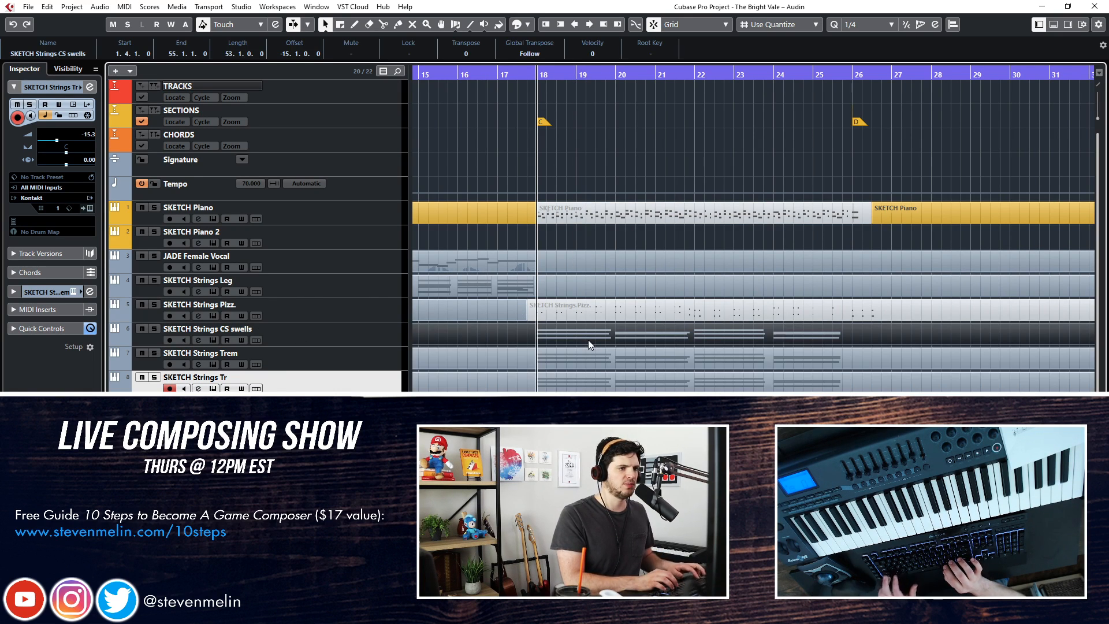
Split the CS swells, Trem and Tr parts at 17.4.1.0, and mute the CS swells and Tr pieces after the cut
left_click(528, 338)
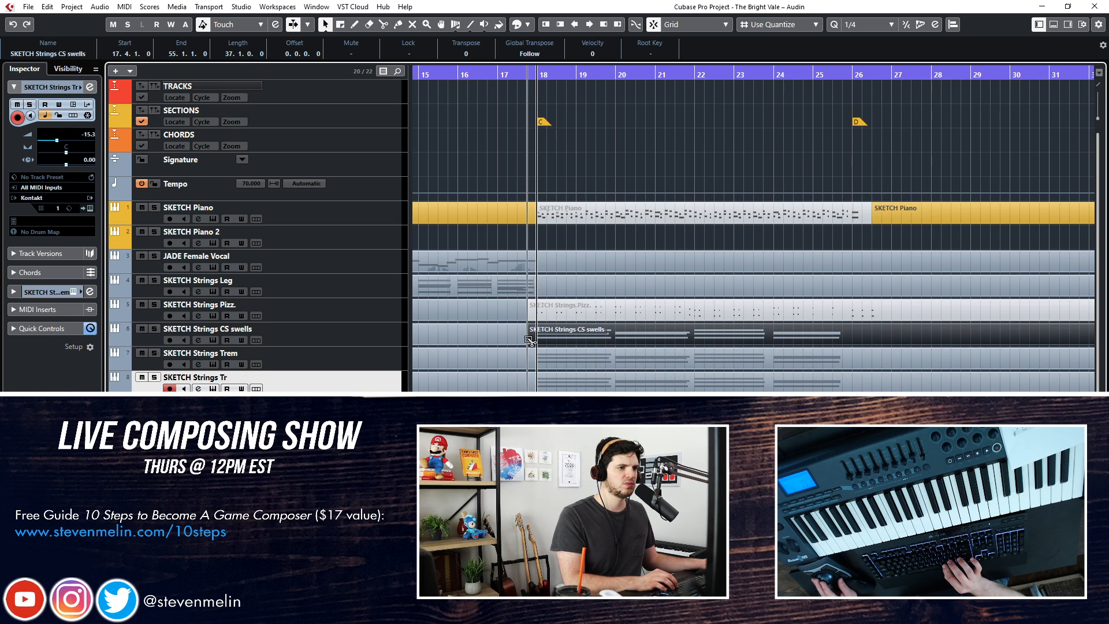
right_click(527, 380)
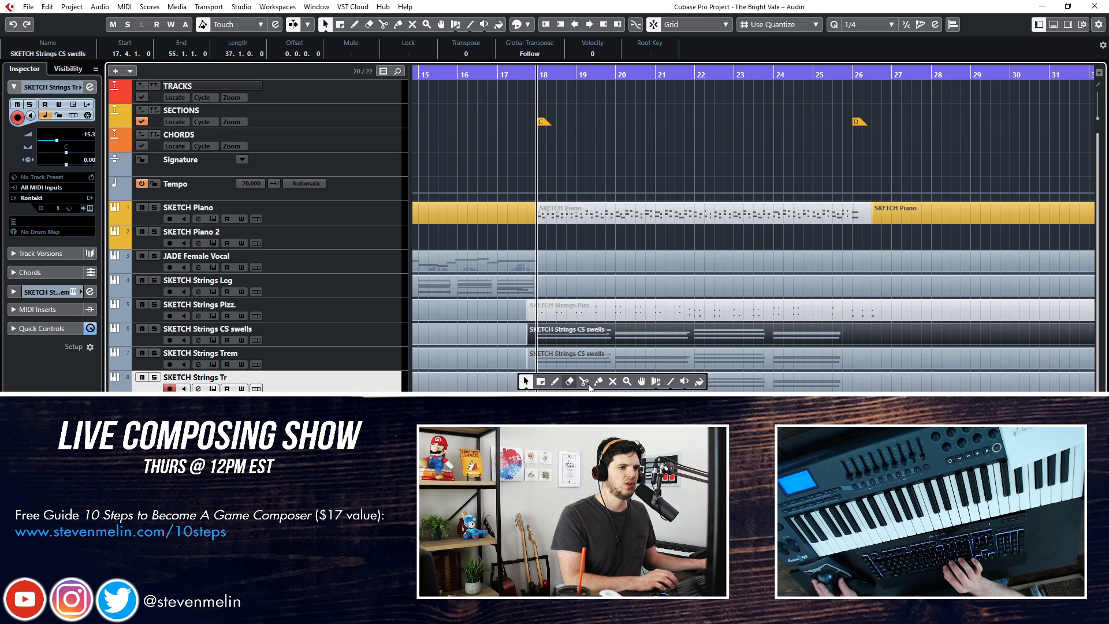
left_click(612, 383)
left_click(611, 339)
left_click(594, 386)
left_click(325, 24)
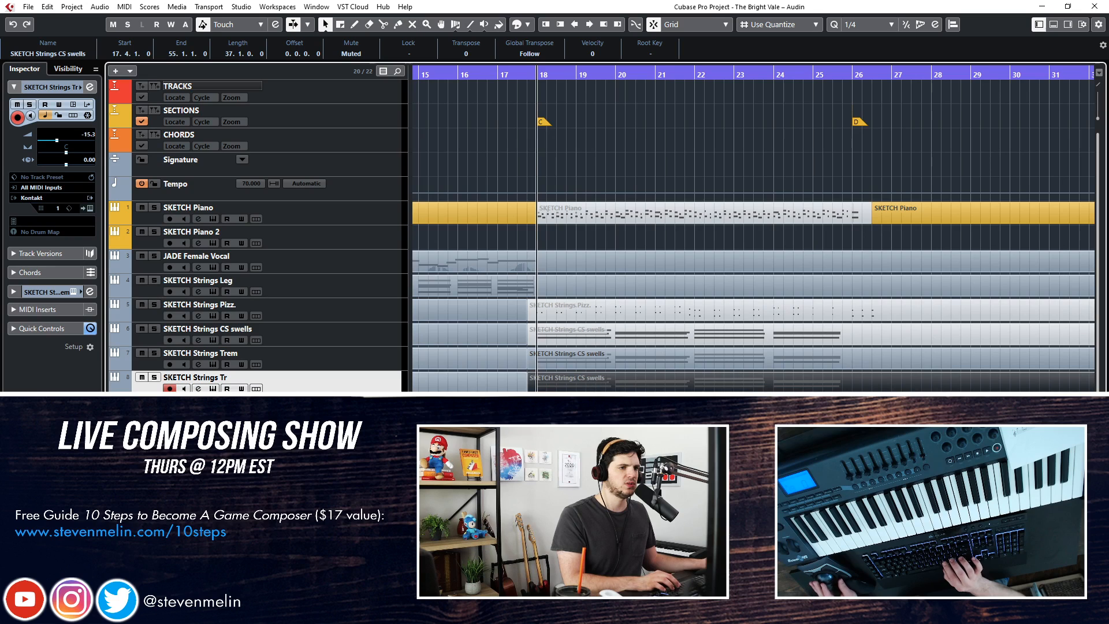
Open the Kontakt instrument of SKETCH Strings Trem and show its Quick-Load browser
left_click(343, 355)
key("F11")
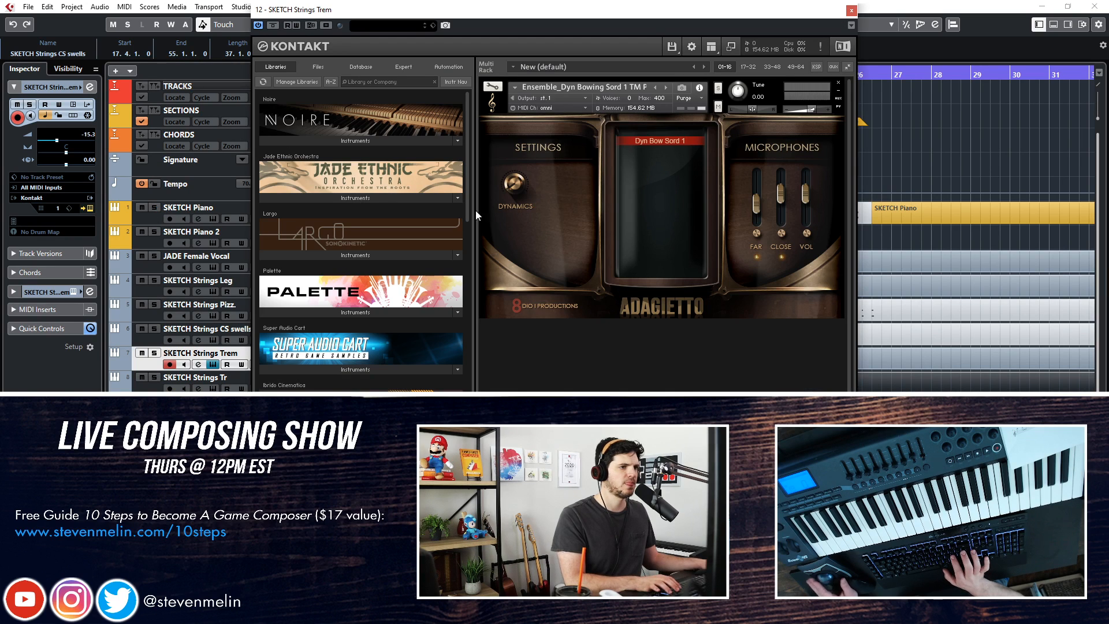
right_click(552, 347)
left_click(530, 402)
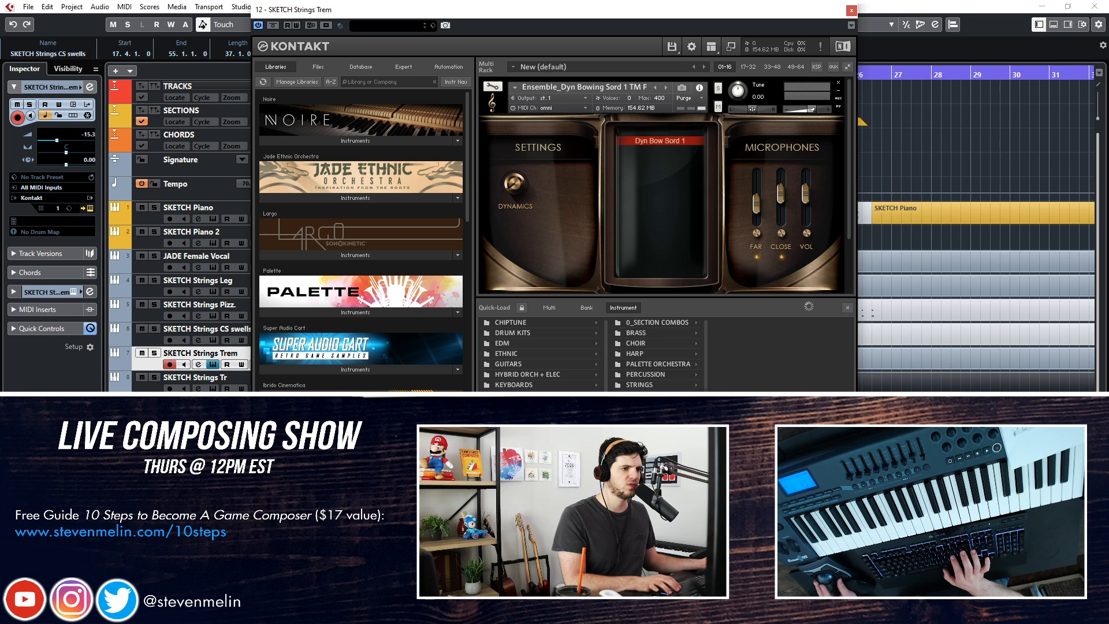
Replace the patch with Ensemble_Tremolo from the 8Dio Adagietto ensemble longs, enable its far microphone, and close the instrument
left_click(655, 385)
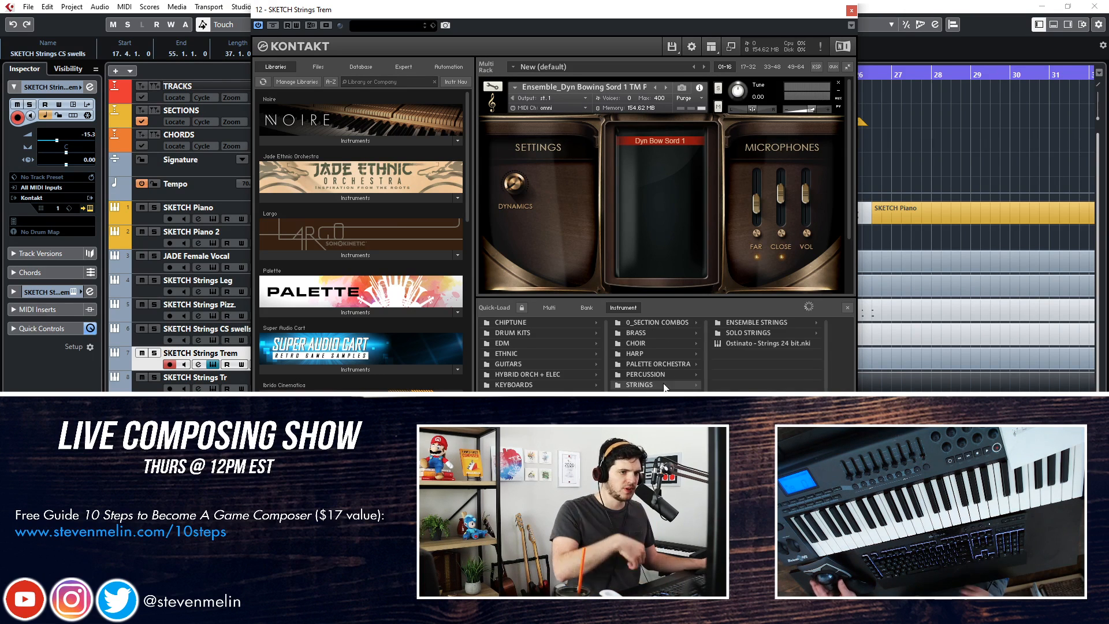
left_click(753, 321)
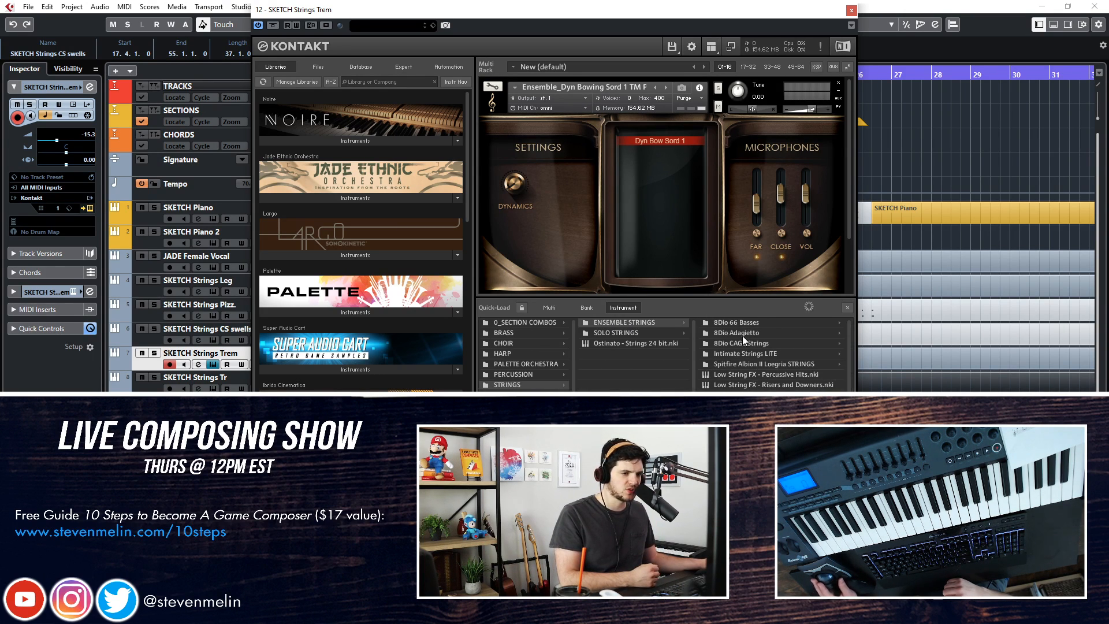
left_click(742, 335)
left_click(785, 325)
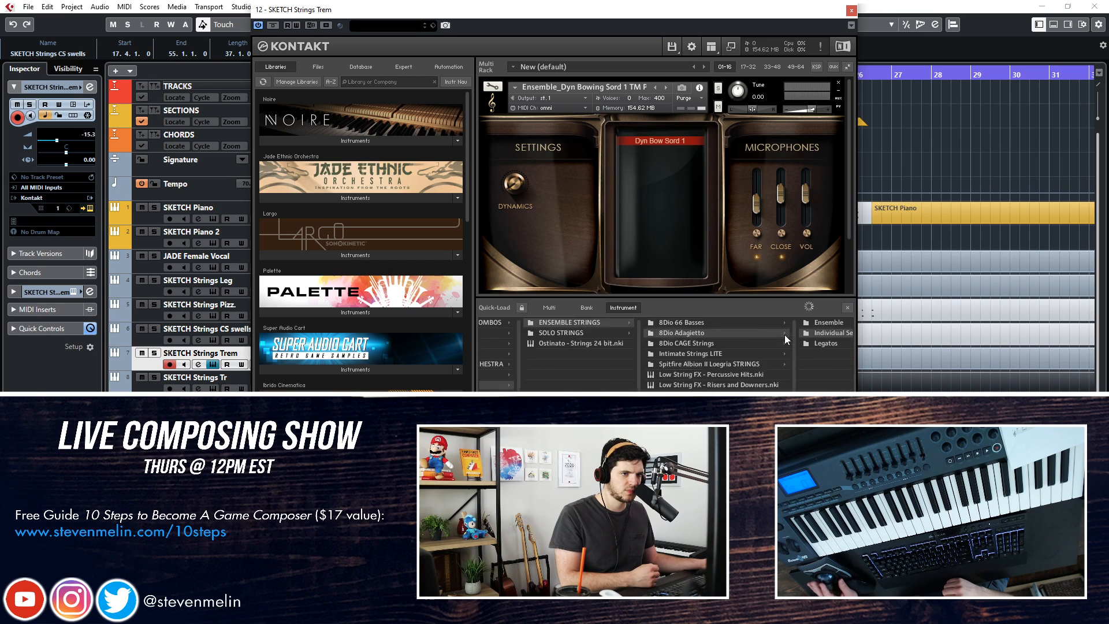
left_click(777, 325)
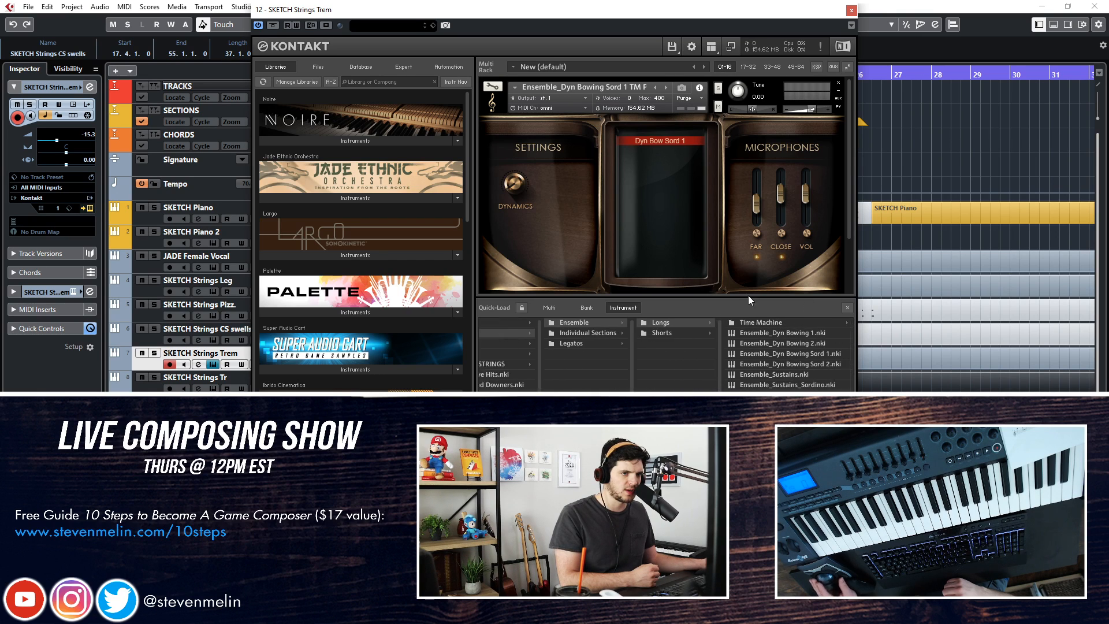
left_click_drag(774, 405, 626, 191)
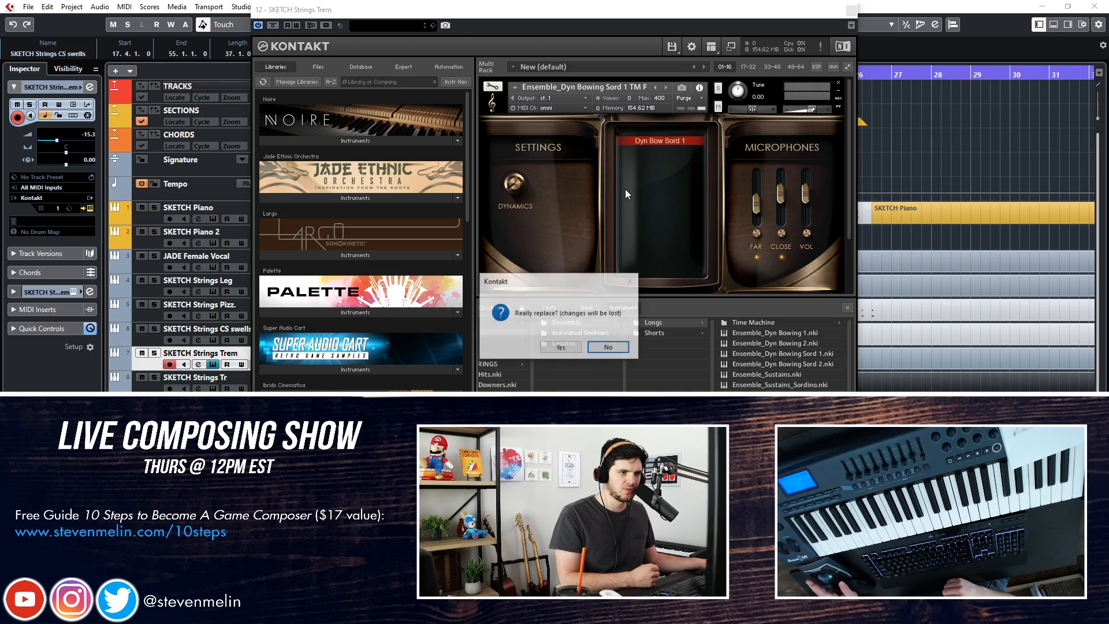
left_click(610, 347)
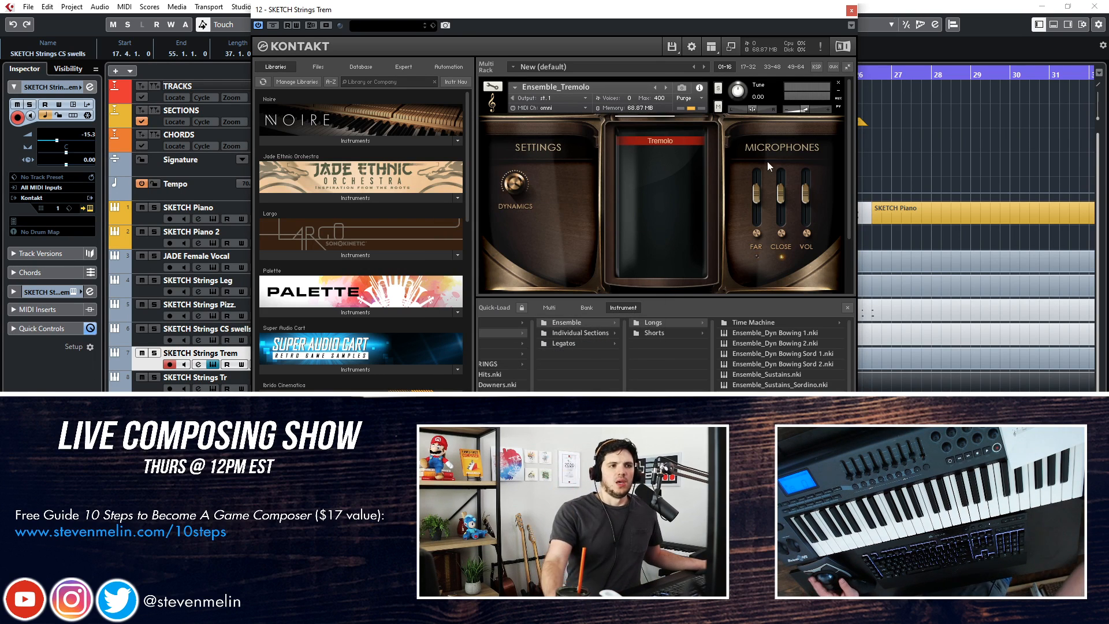
left_click(752, 230)
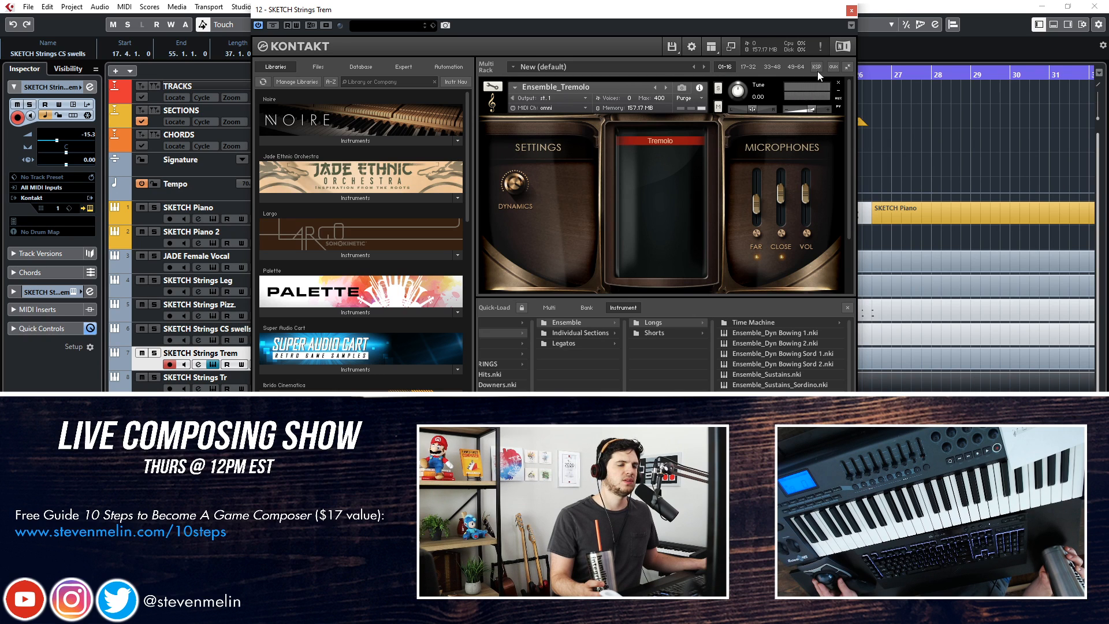
left_click(850, 11)
Replace the Kontakt patch on SKETCH Strings Tr with Adagietto's Ensemble_Trills_Maj2 and close the instrument
left_click(351, 382)
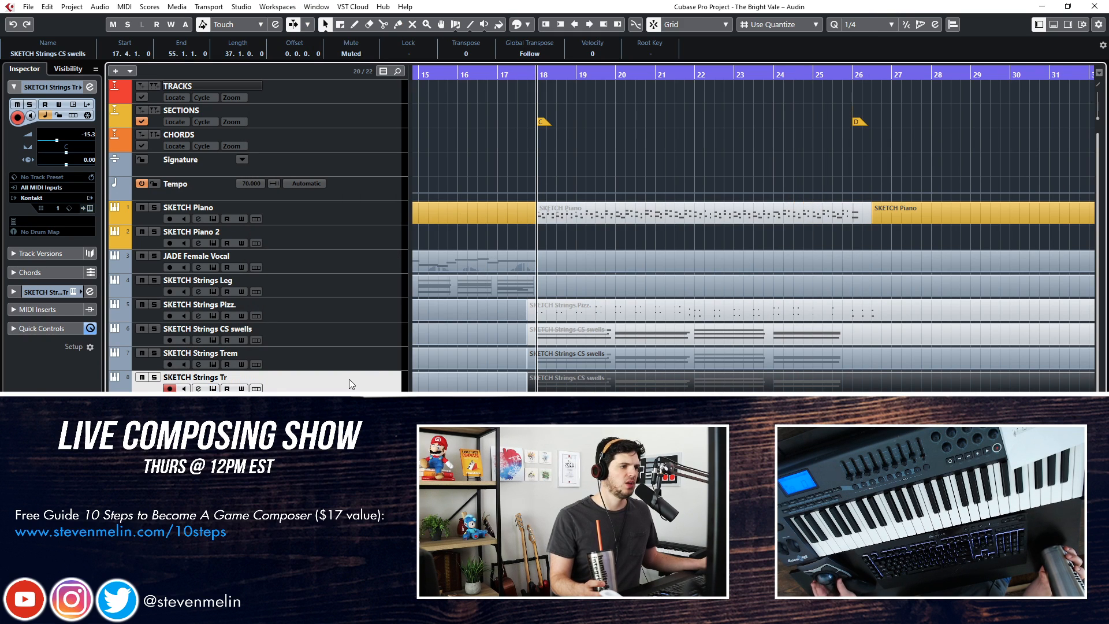
key("e")
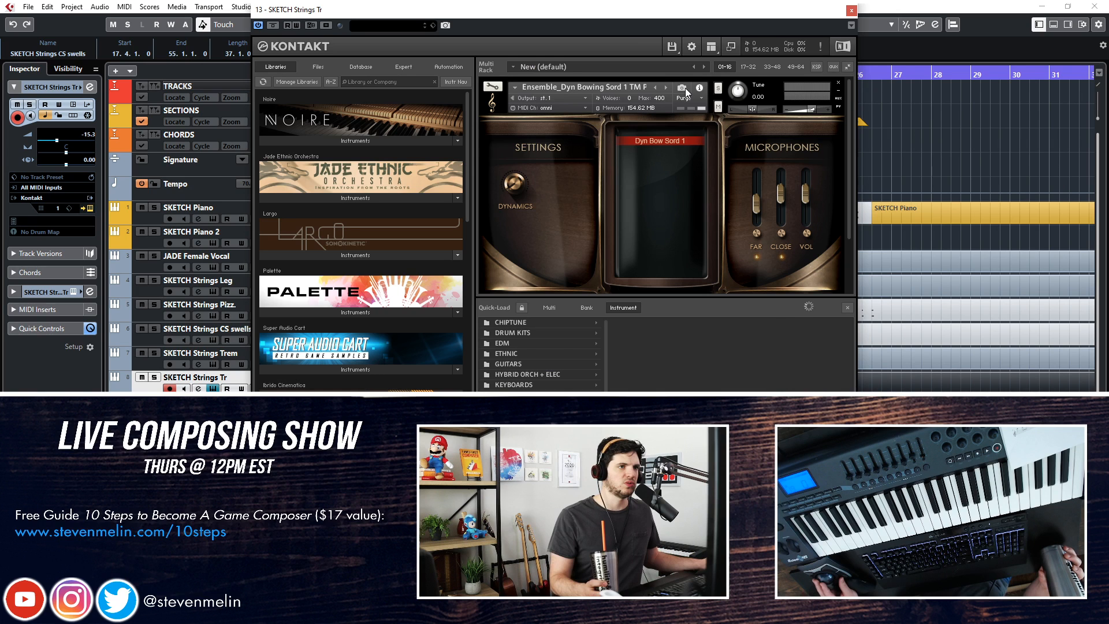
left_click(785, 325)
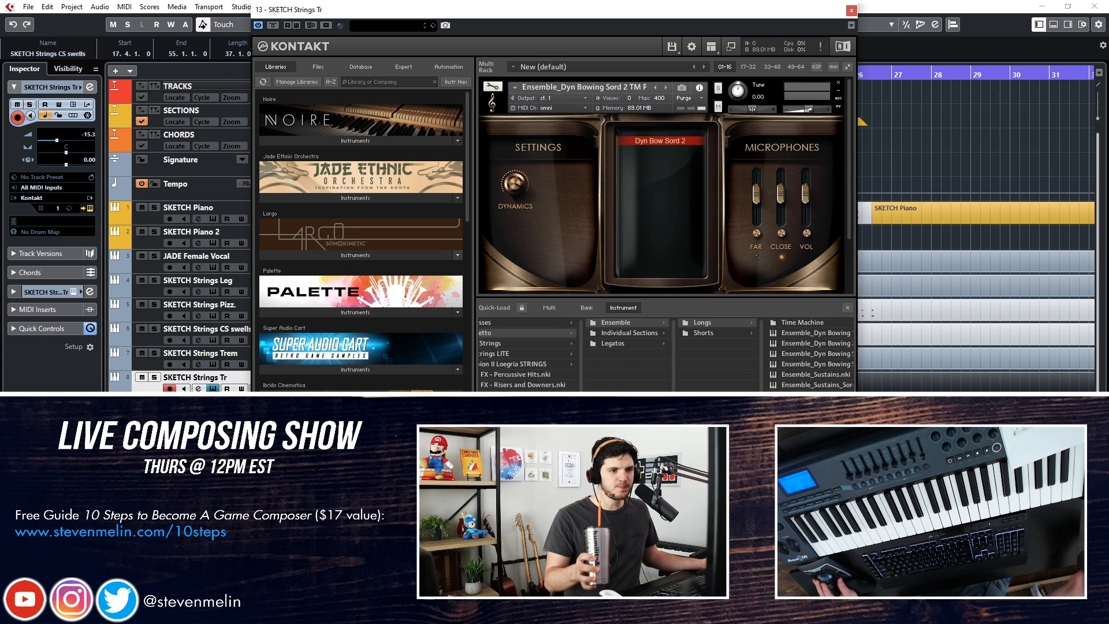
left_click_drag(716, 439, 757, 439)
left_click_drag(762, 414, 615, 153)
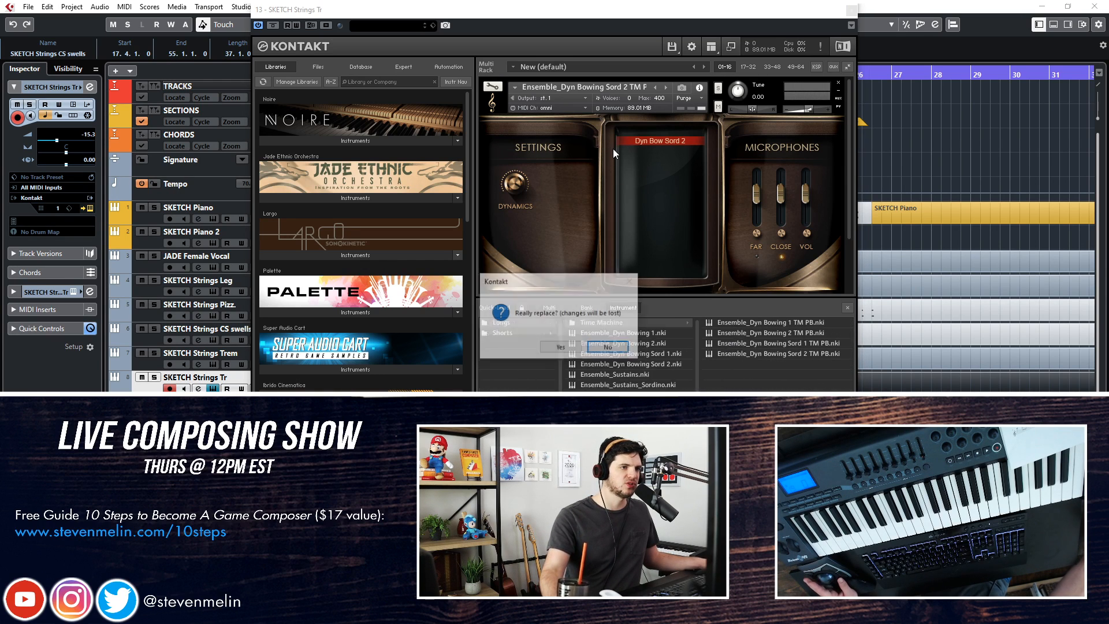
left_click(561, 346)
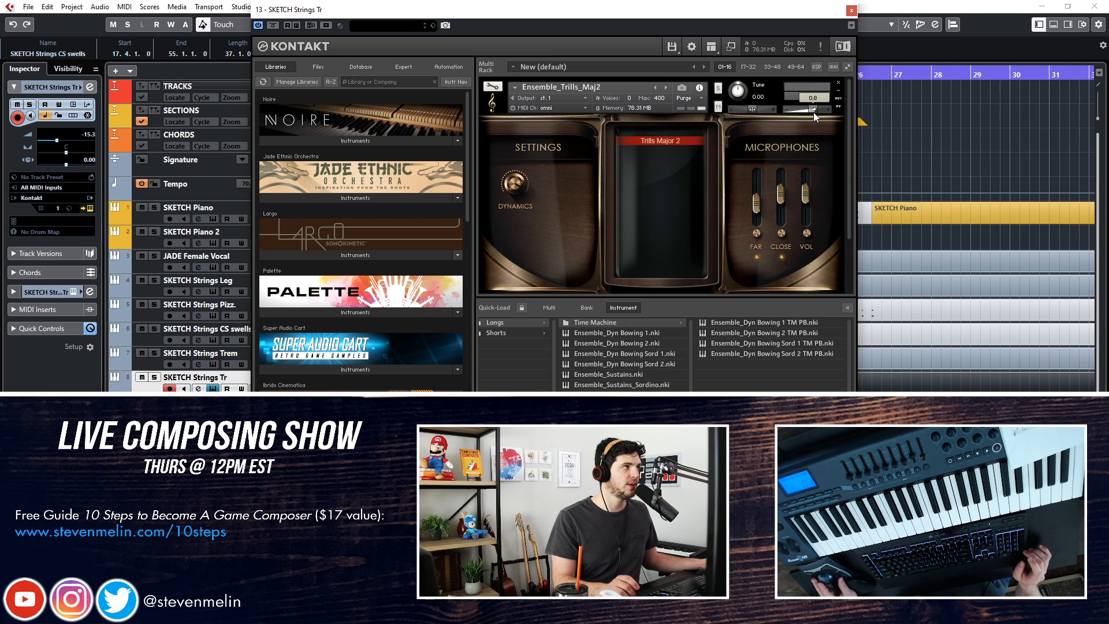
left_click(851, 10)
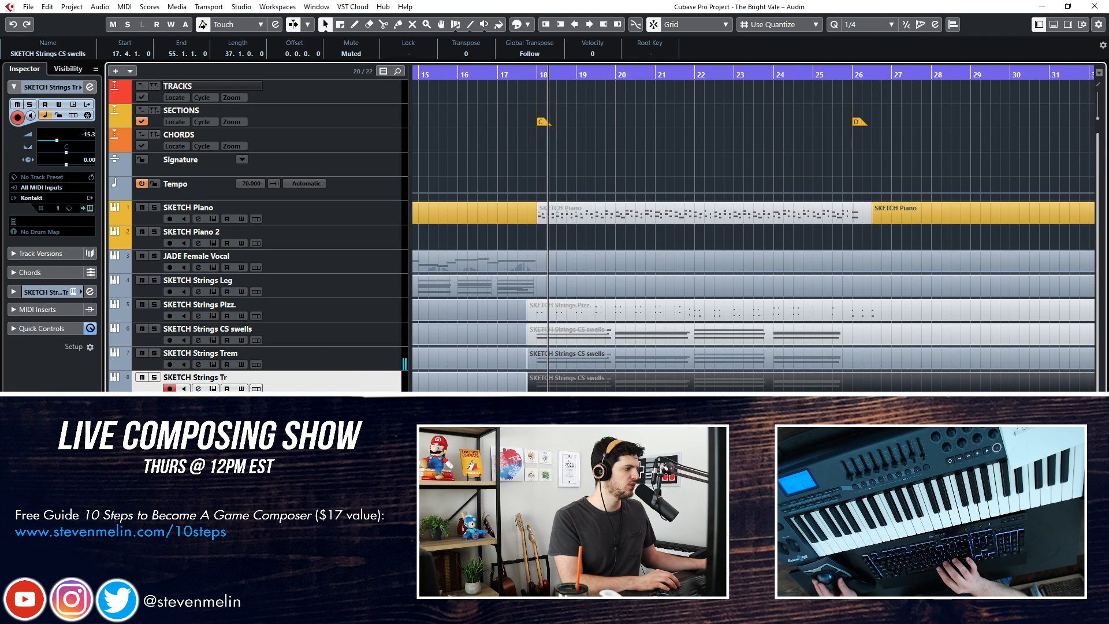
Audition the tremolo part over section C, set the SKETCH Strings Trem volume to -22.5, and rewind the playhead
left_click(279, 358)
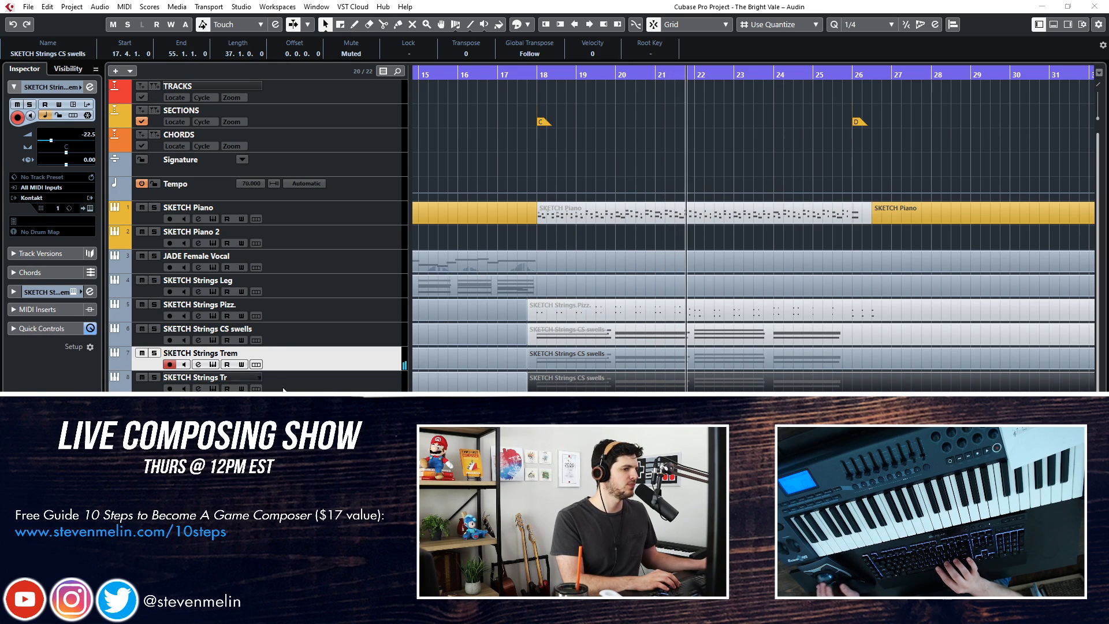
key("space")
key("KP_Subtract")
key("KP_Subtract")
key("KP_Subtract")
key("KP_Subtract")
key("KP_Subtract")
key("KP_Subtract")
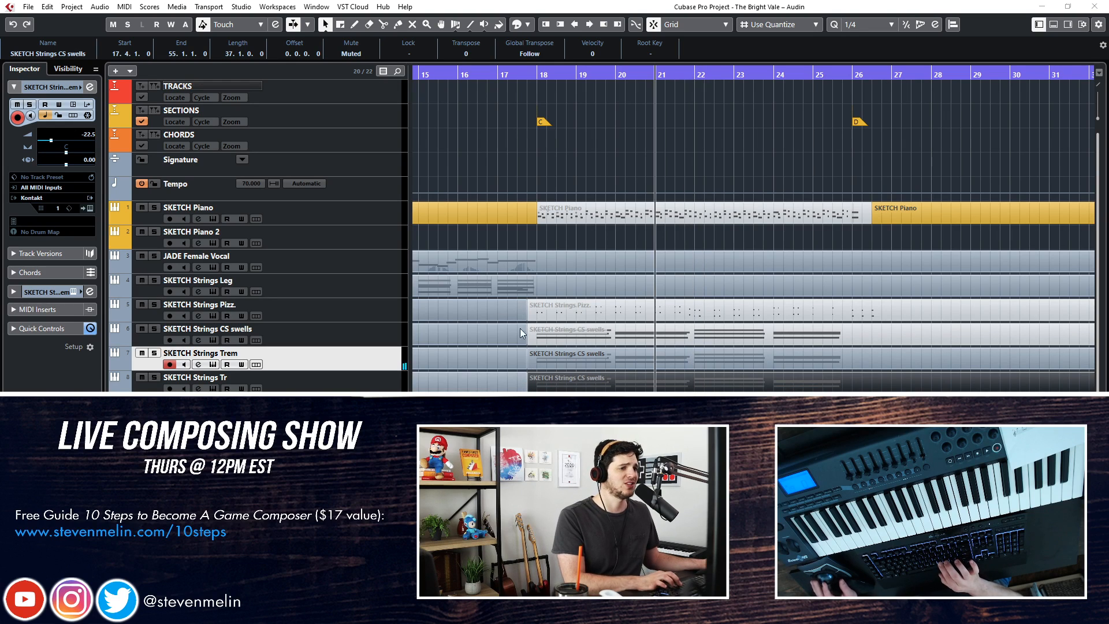
Mute the section C part on SKETCH Strings Trem and unmute the one on SKETCH Strings Tr
left_click(236, 376)
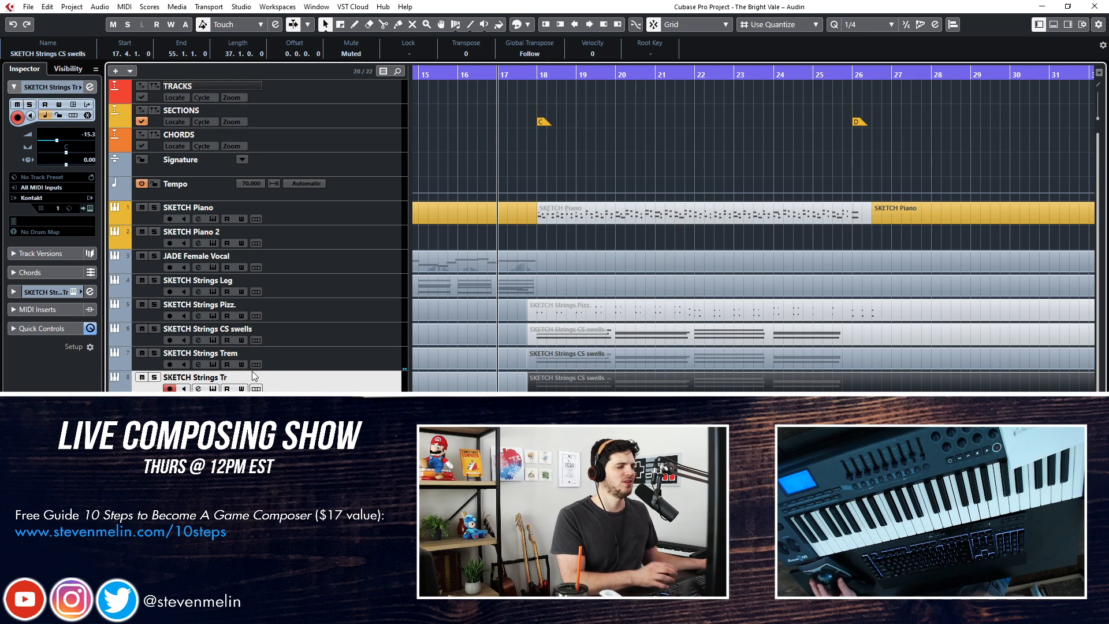
key("KP_Add")
left_click(338, 358)
key("KP_Add")
key("KP_Subtract")
key("7")
left_click(635, 362)
left_click(628, 378)
right_click(628, 377)
left_click(629, 379)
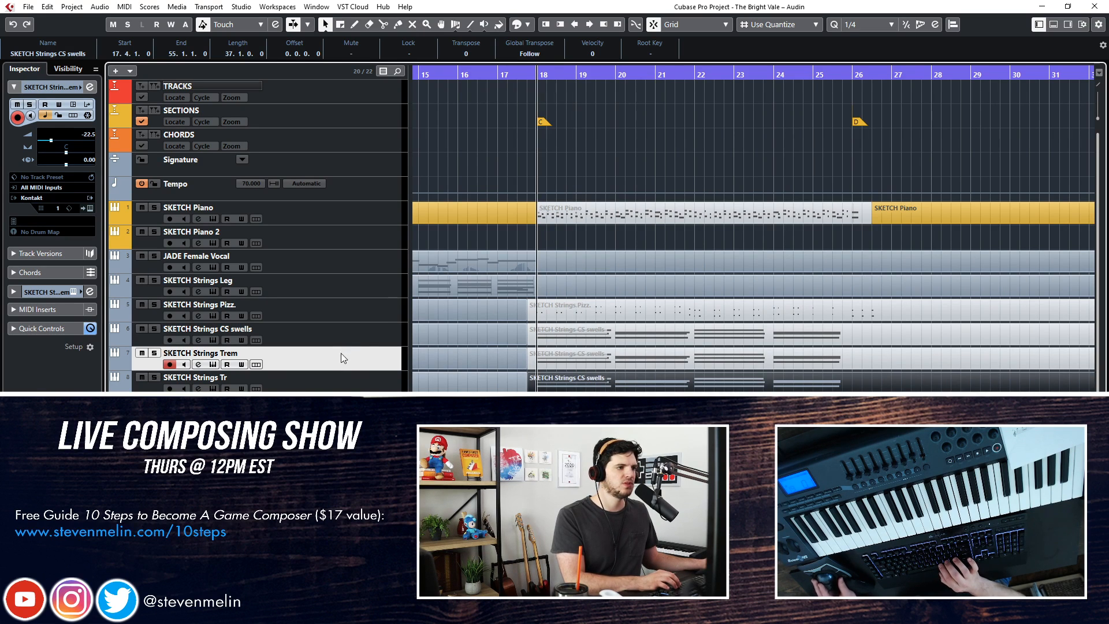
Play section C with the trills, set the SKETCH Strings Tr volume to -18.0, and solo that track
left_click(319, 379)
key("space")
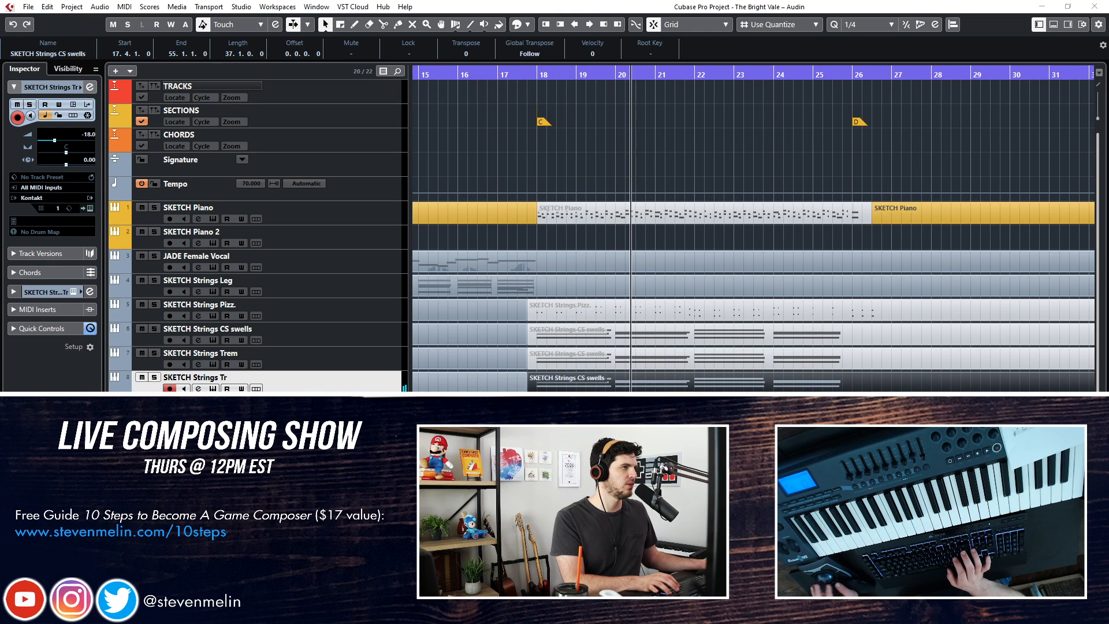
left_click(201, 372)
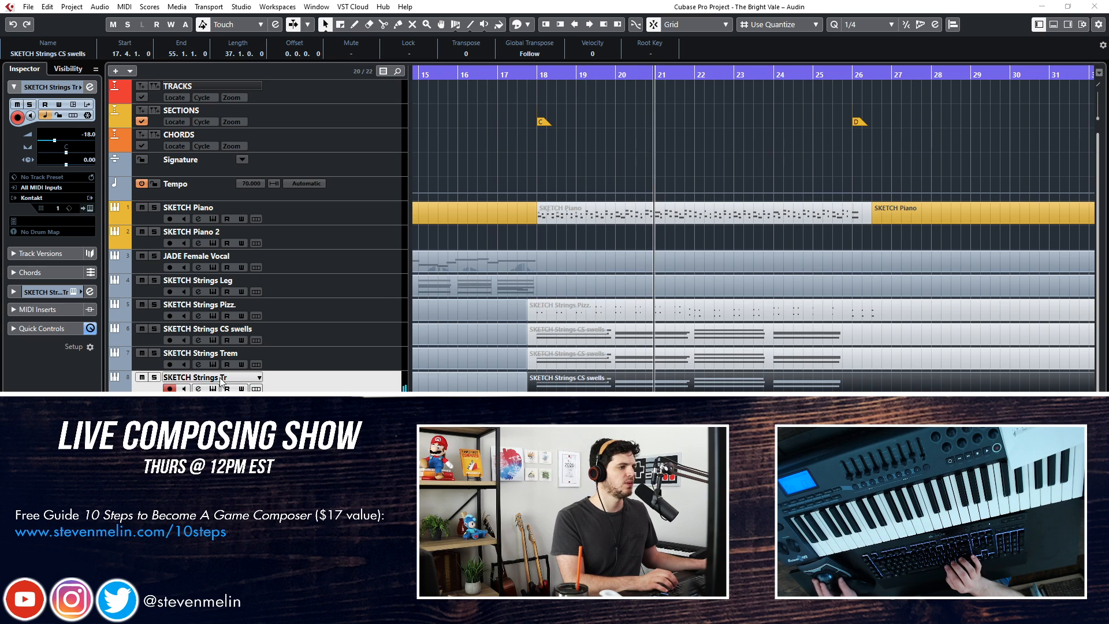
key("s")
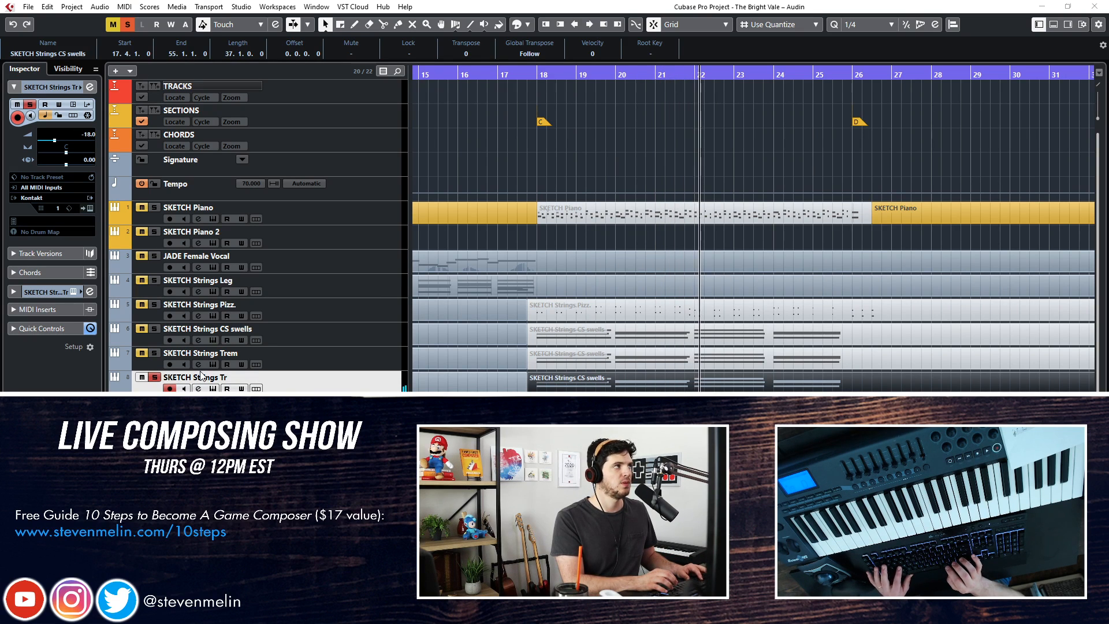
Unsolo the SKETCH Strings Tr track, select the Solo Violin track, and stop playback
key("s")
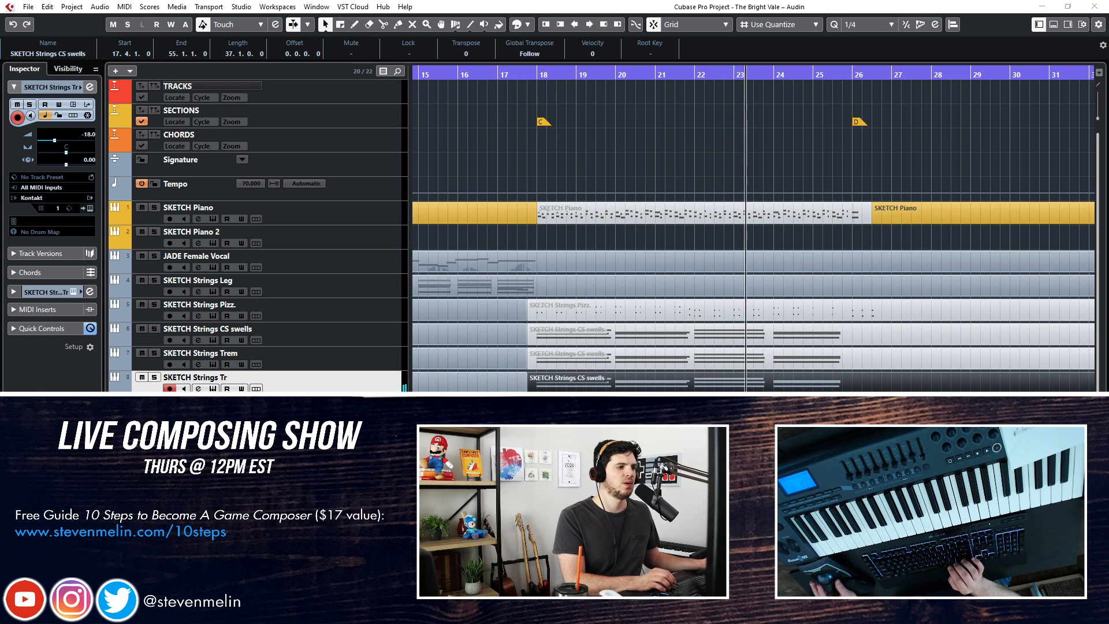
key("Down")
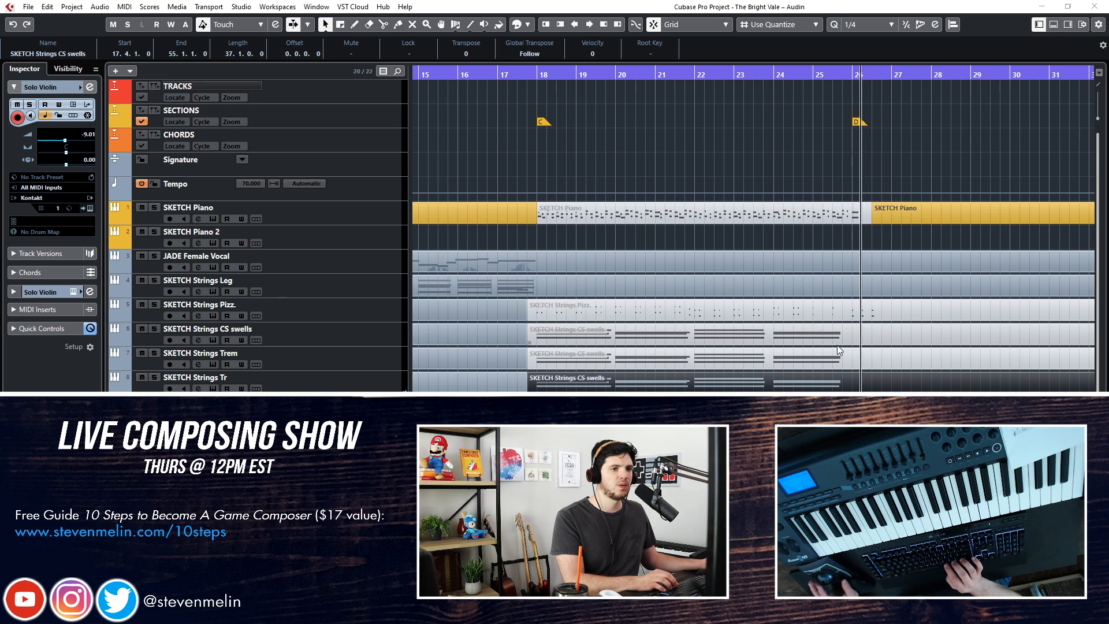
left_click(796, 232)
key("space")
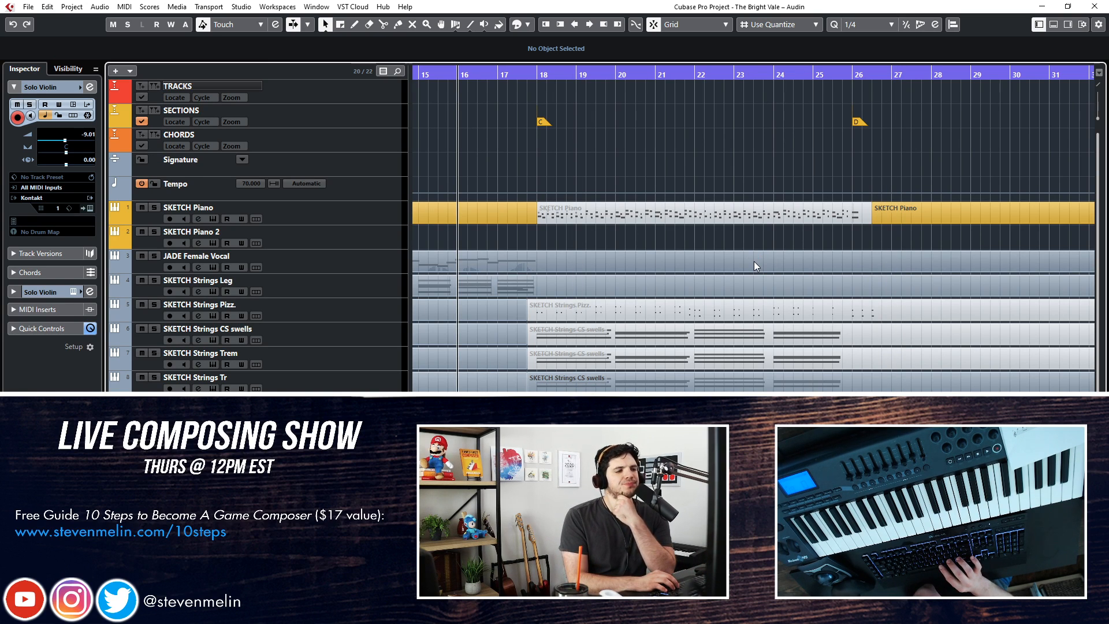
Return the playhead to section A, play the arrangement from there, and skip a few bars forward toward section B
key("KP_Add")
key("KP_Add")
key("KP_Subtract")
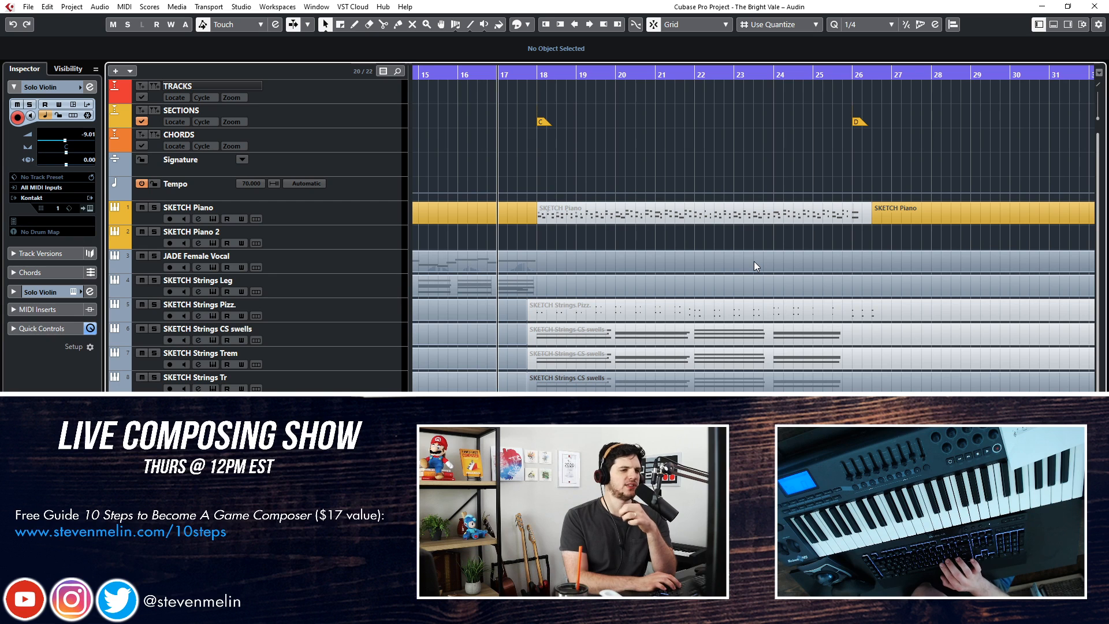
key("KP_Add")
key("KP_Subtract")
key("KP_Subtract")
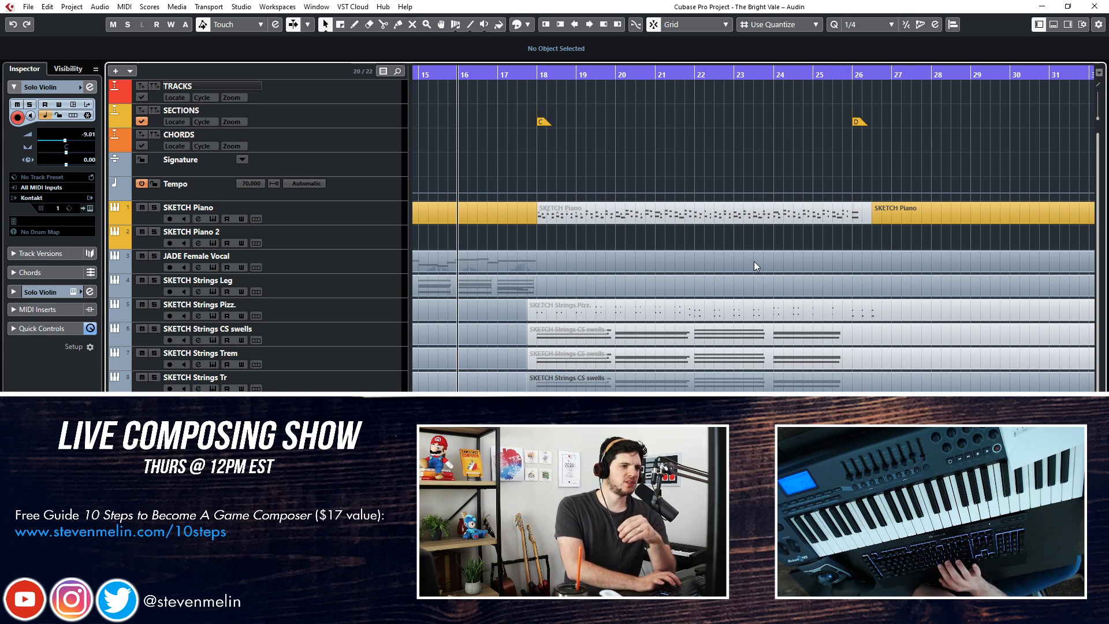
scroll(641, 278, "left", 6)
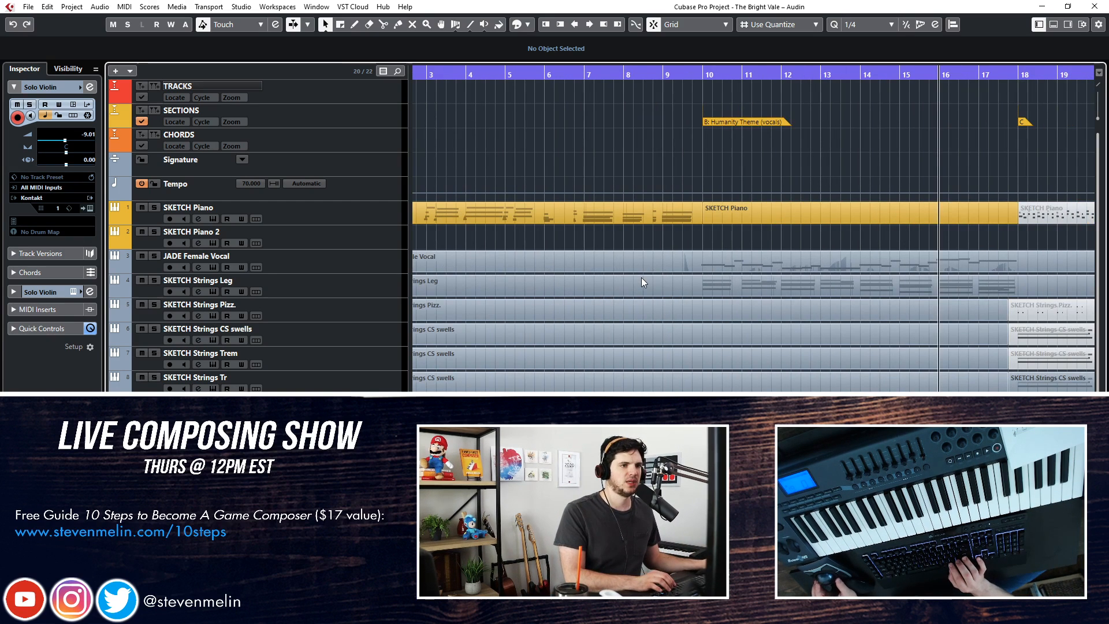
key("KP_1")
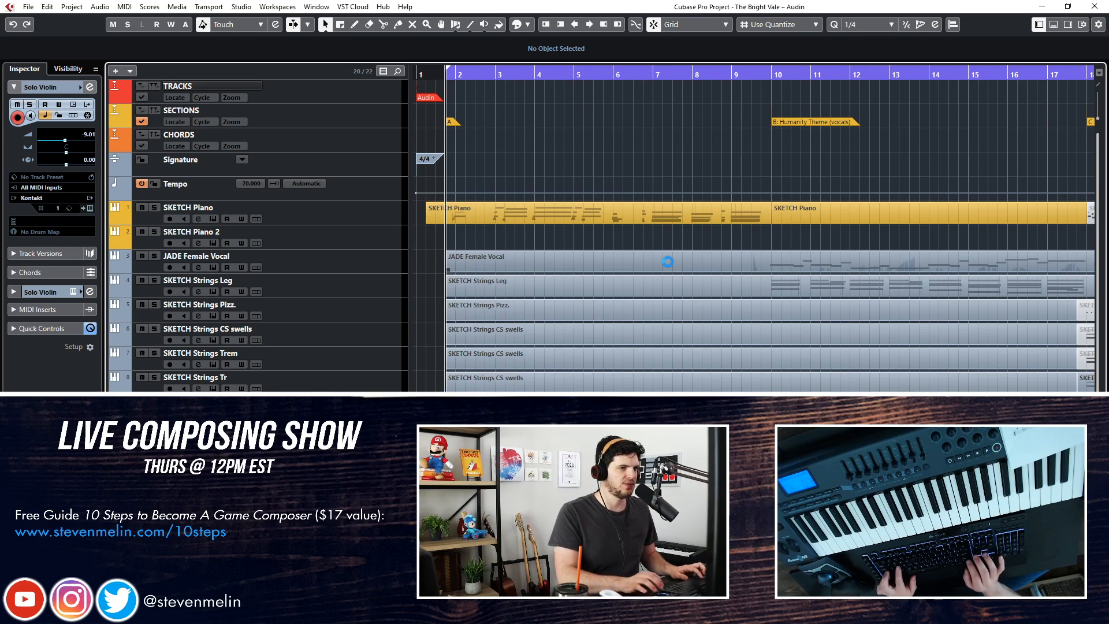
key("g")
key("g")
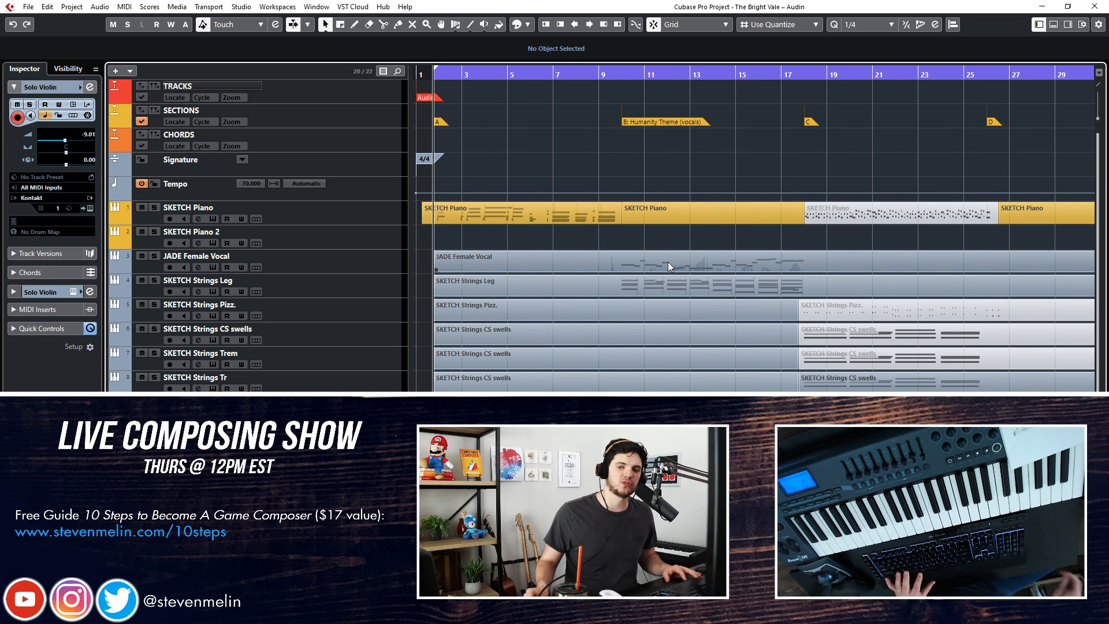
key("space")
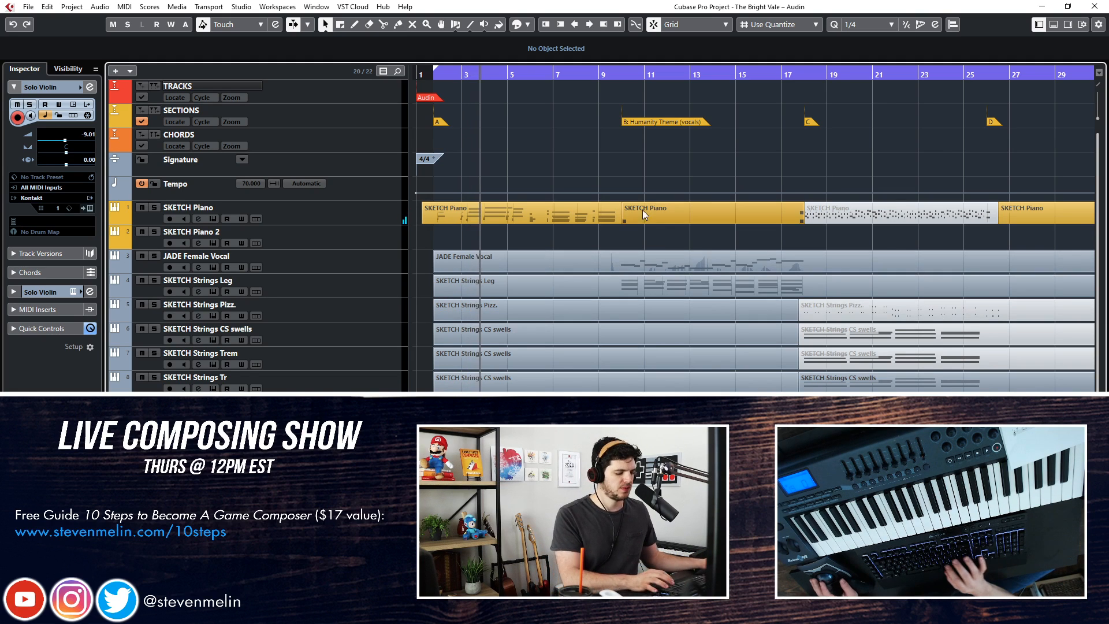
key("KP_Add")
key("KP_Add")
key("KP_Add")
key("KP_Add")
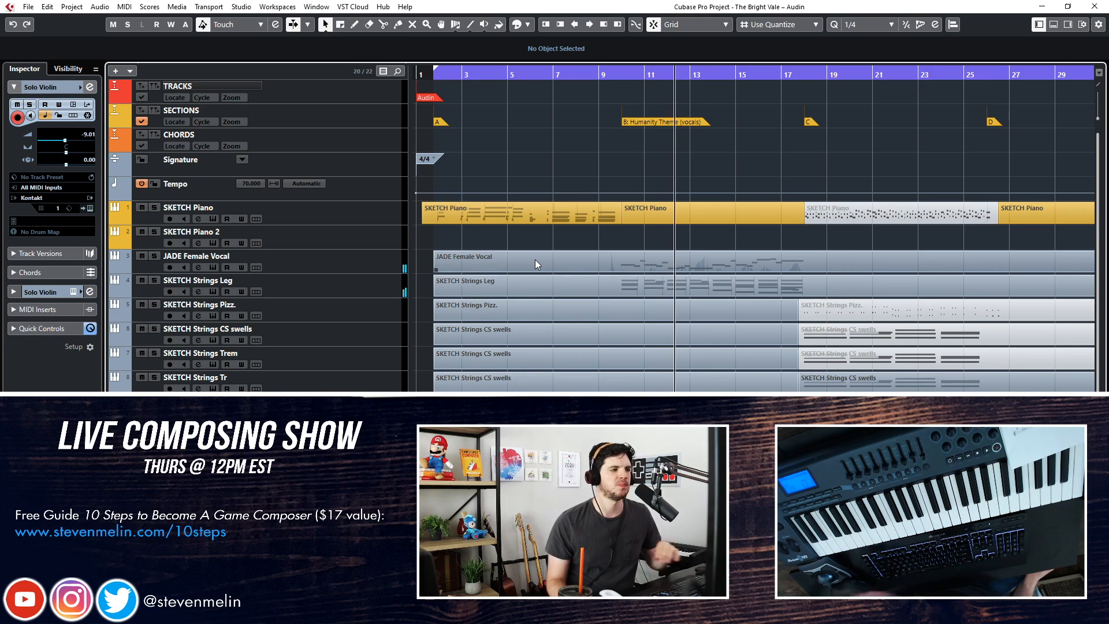
Move the JADE Female Vocal track below SKETCH Strings Tr and stop playback near the end of section C
left_click(322, 265)
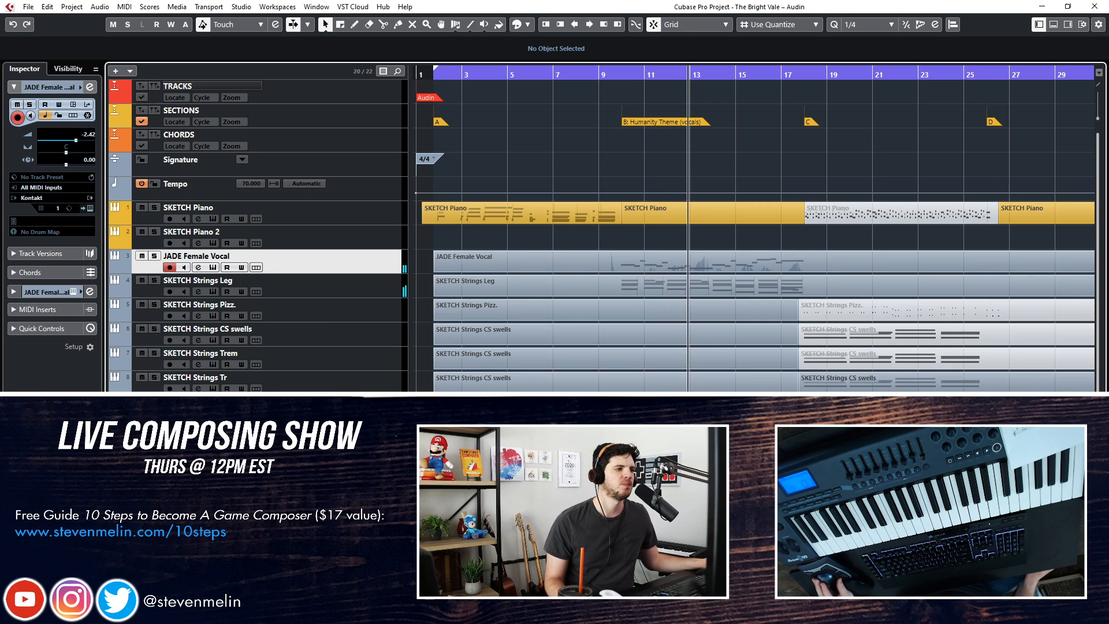
left_click_drag(323, 265, 324, 386)
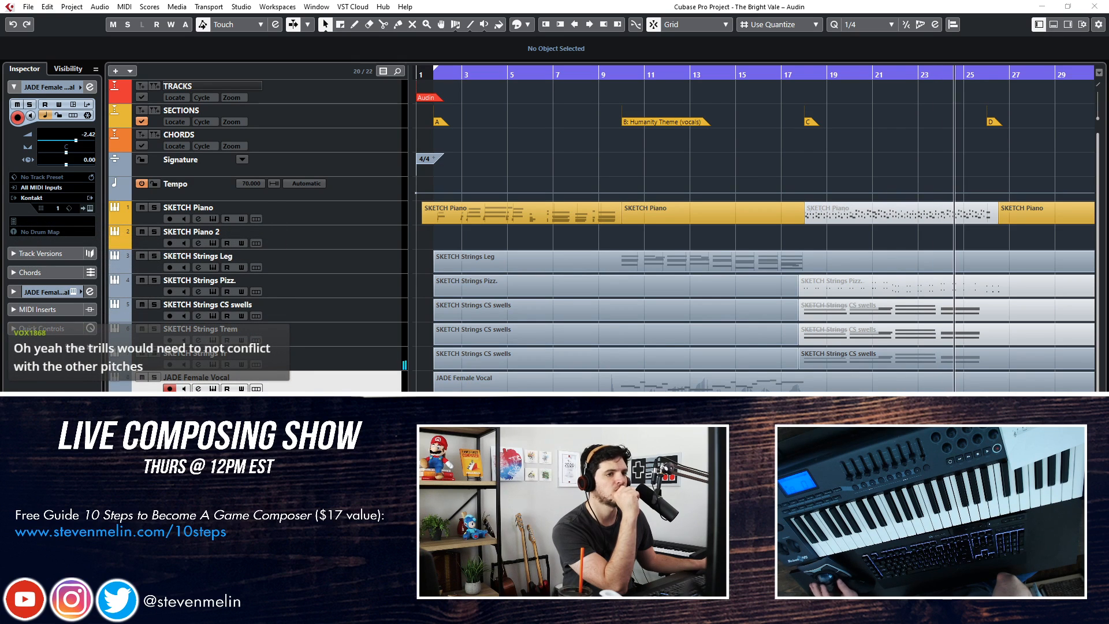
scroll(772, 355, "right", 4)
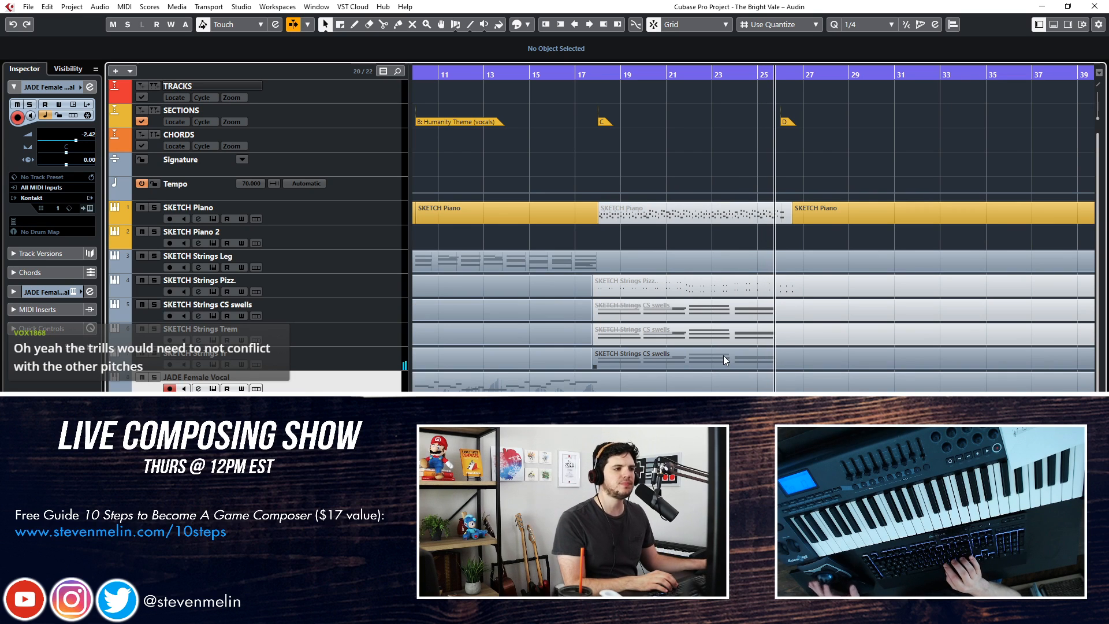
key("space")
Switch the SKETCH Strings Tr patch to Ensemble_Trills_Min2, enable its Far microphone, and close the instrument with the playhead at section C
key("KP_Subtract")
key("KP_Subtract")
key("KP_Subtract")
key("KP_Subtract")
key("KP_Subtract")
key("KP_Subtract")
key("KP_Subtract")
key("KP_Subtract")
left_click(333, 354)
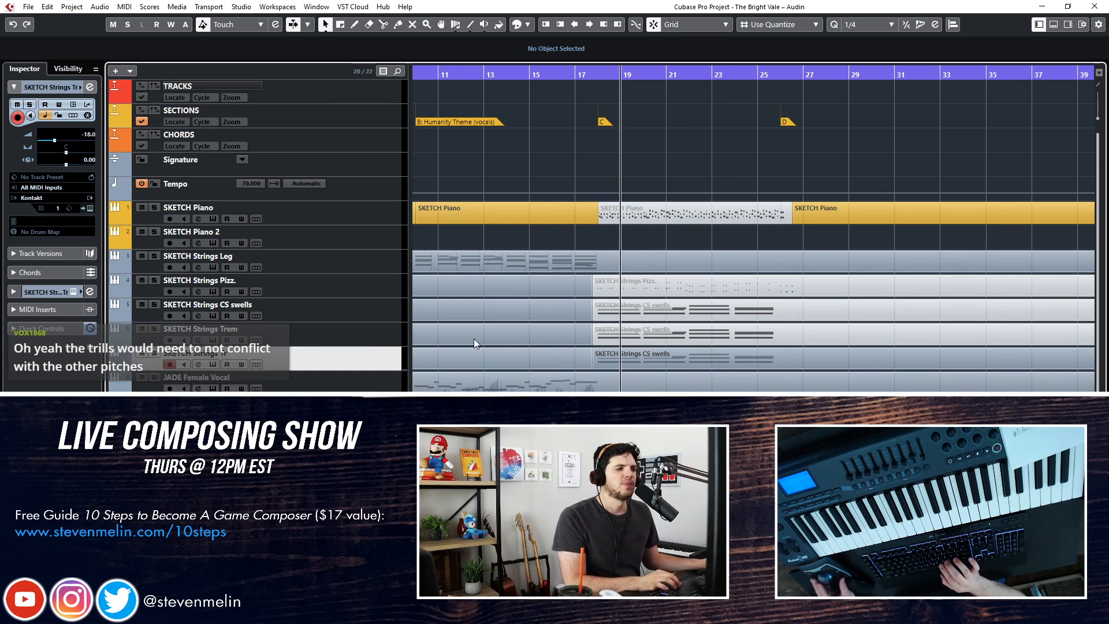
double_click(622, 359)
key("KP_Subtract")
key("Return")
key("KP_Add")
key("KP_Subtract")
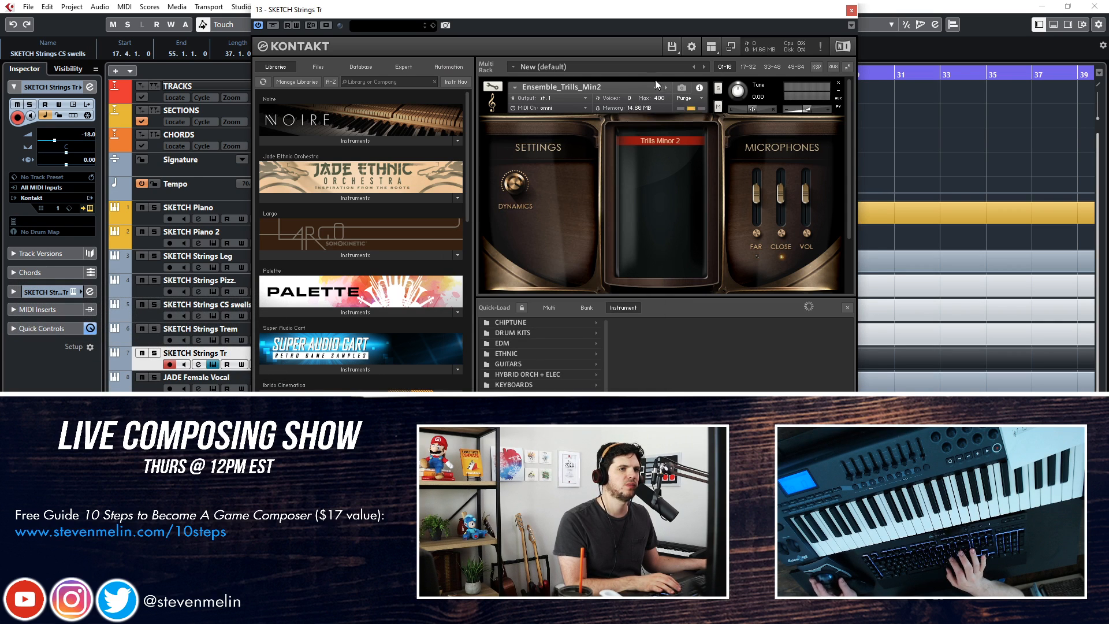
left_click_drag(752, 222, 755, 228)
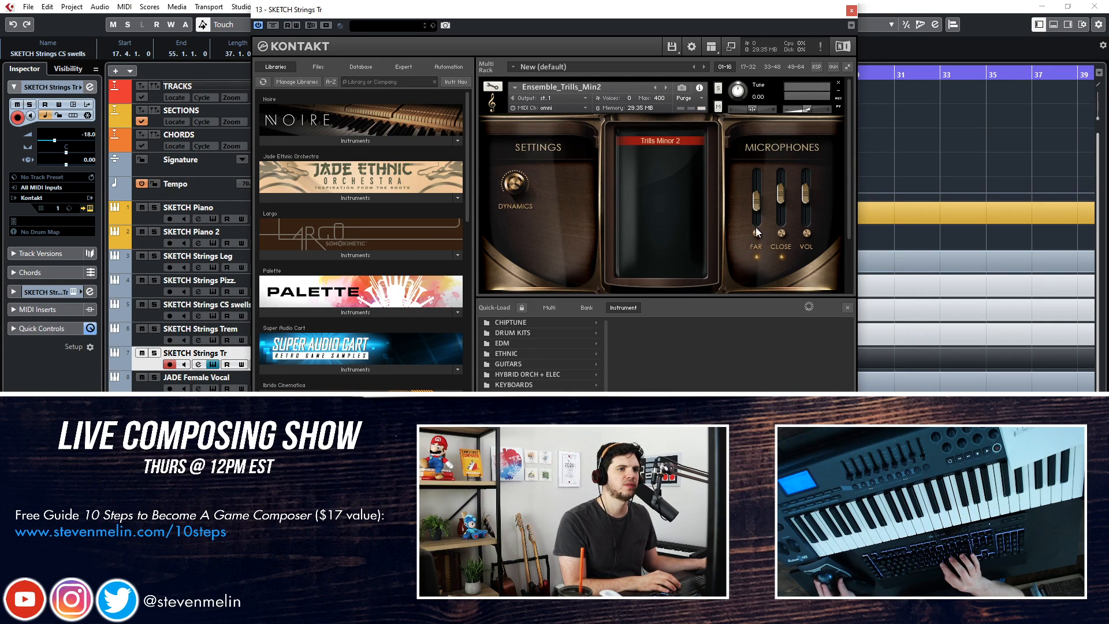
left_click(850, 12)
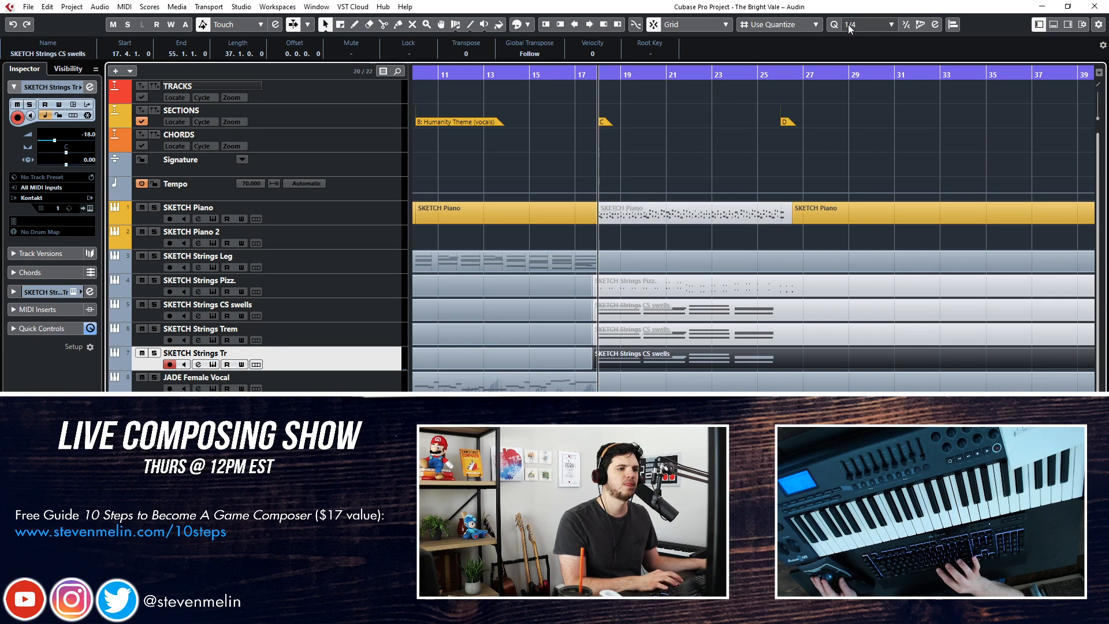
Audition SKETCH Strings Tr soloed over section C, unsolo it, and delete the track
key("s")
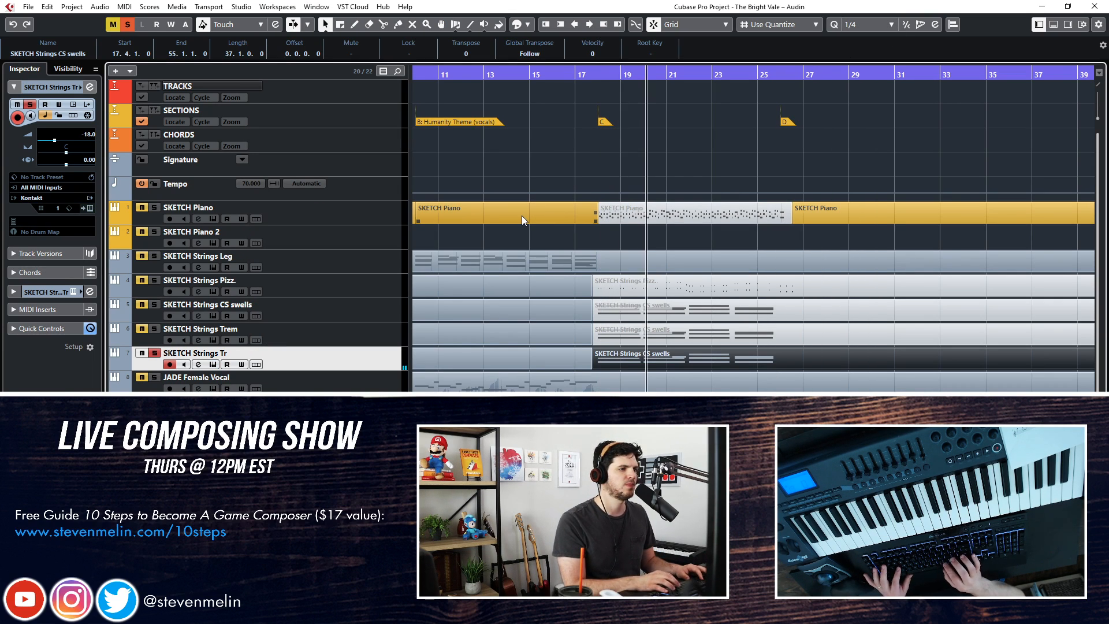
key("s")
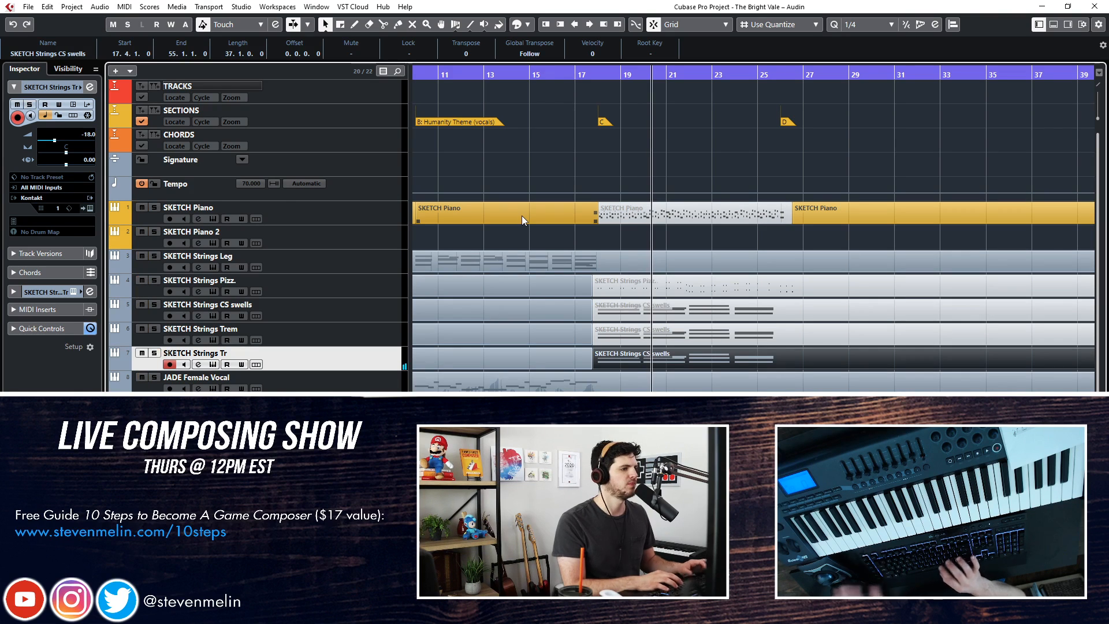
left_click(88, 207)
left_click(851, 10)
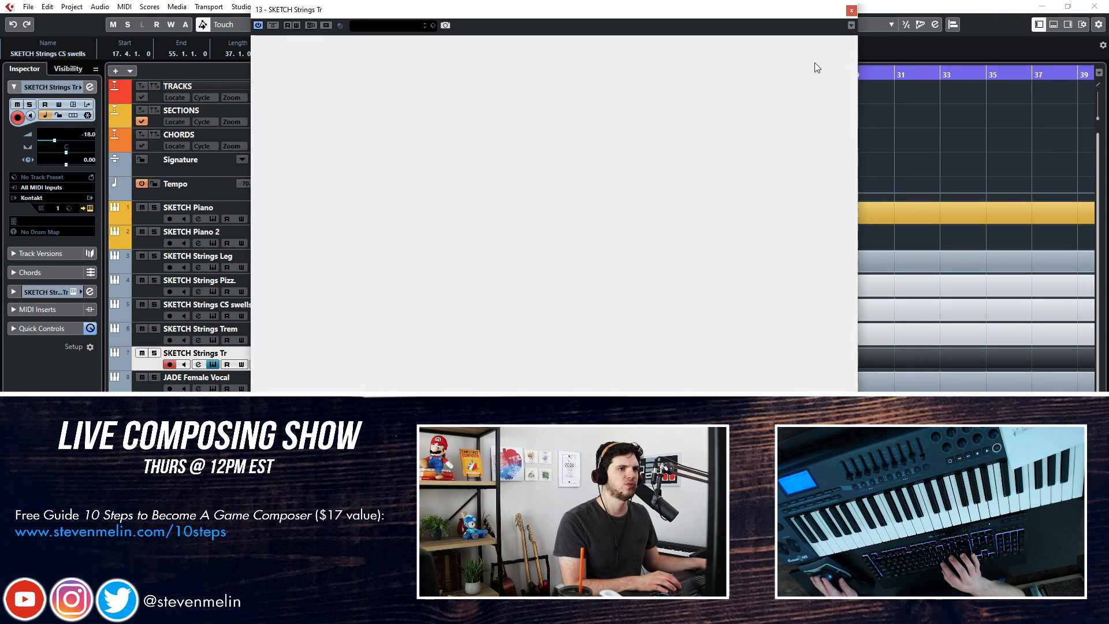
key("Delete")
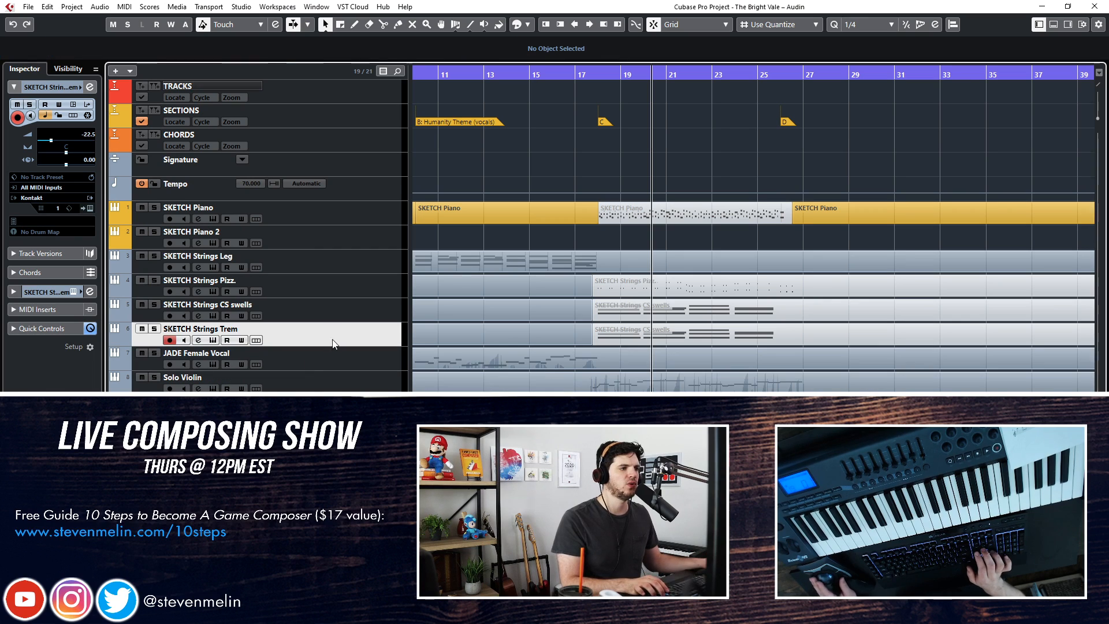
Unmute the section C part on SKETCH Strings Trem and rewind the playhead to the start of section C
right_click(634, 339)
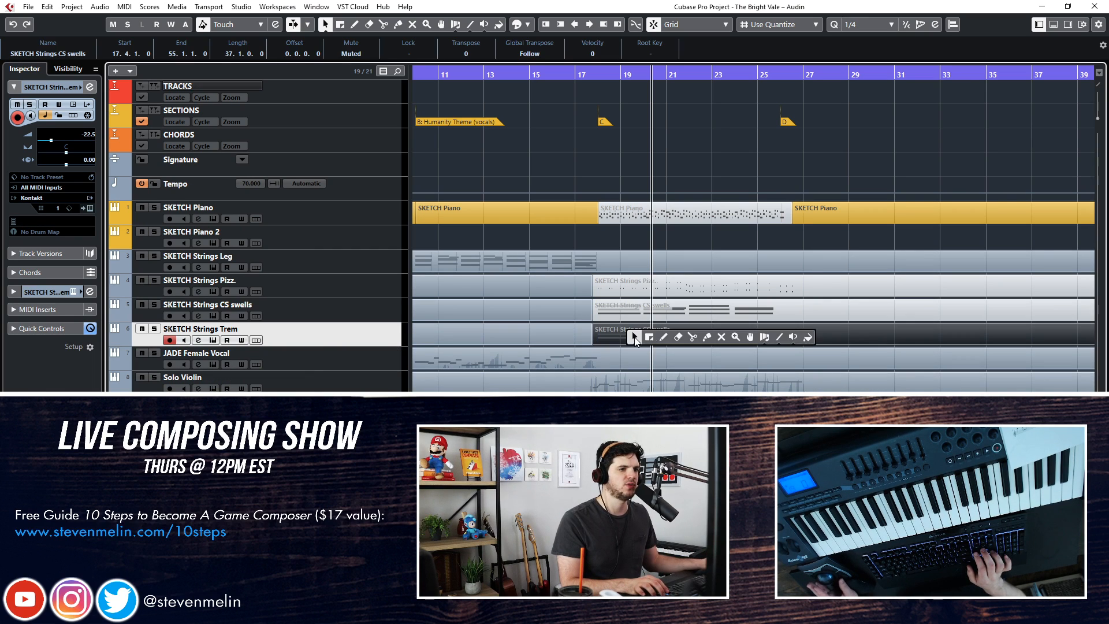
left_click(721, 337)
left_click(678, 327)
right_click(678, 328)
left_click(678, 327)
key("KP_Add")
key("KP_Subtract")
key("KP_Subtract")
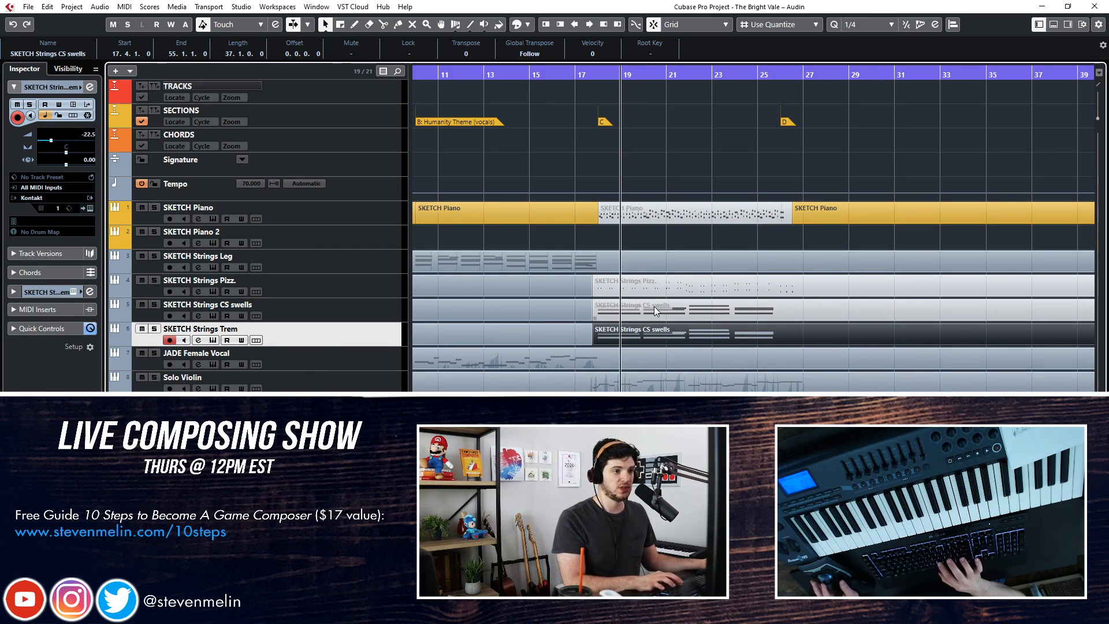
key("KP_Subtract")
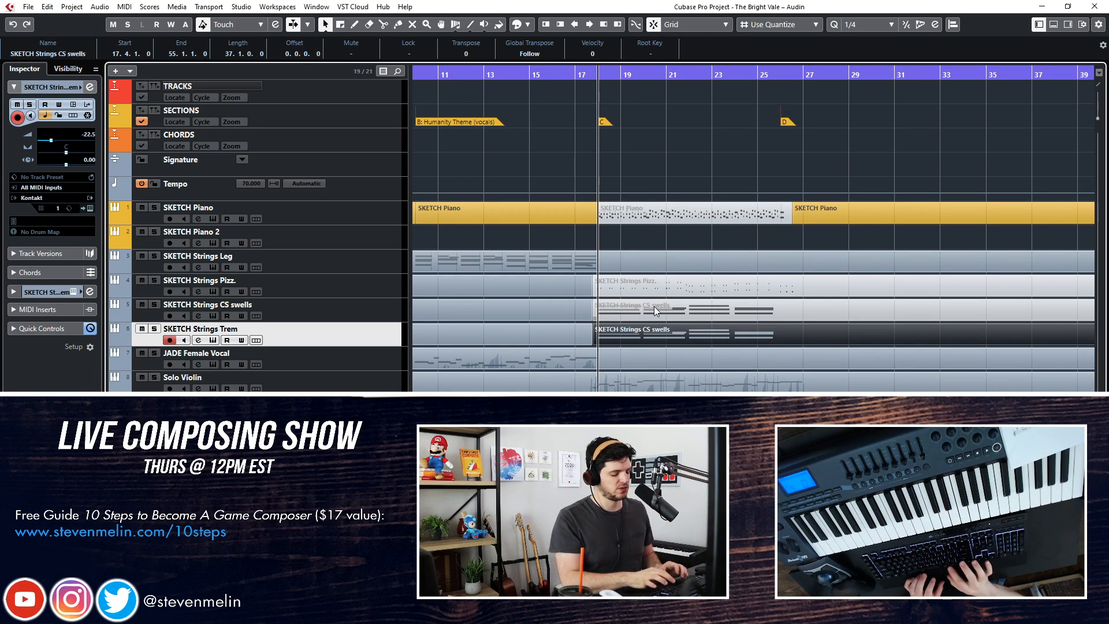
Play section C, set the SKETCH Strings Trem volume to -24.4, and turn on auto-scroll
key("space")
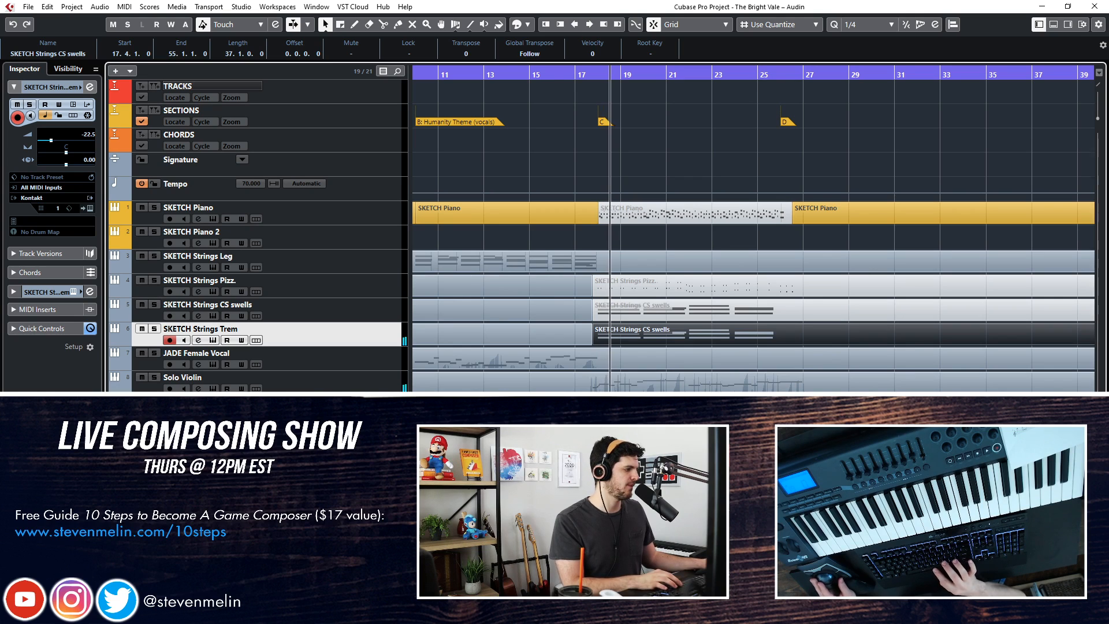
key("space")
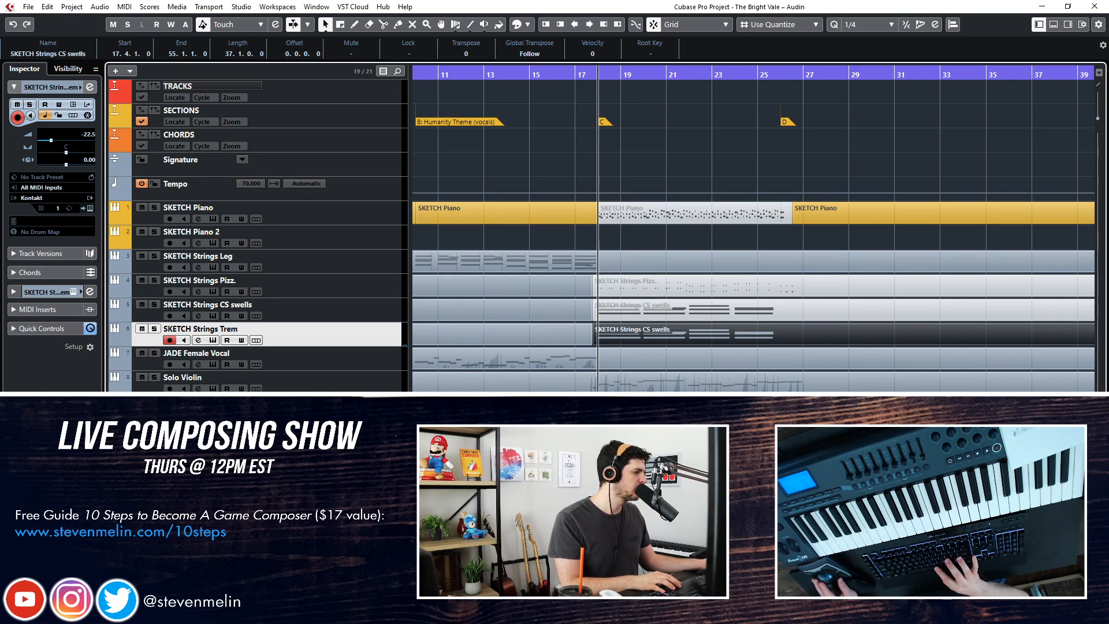
key("space")
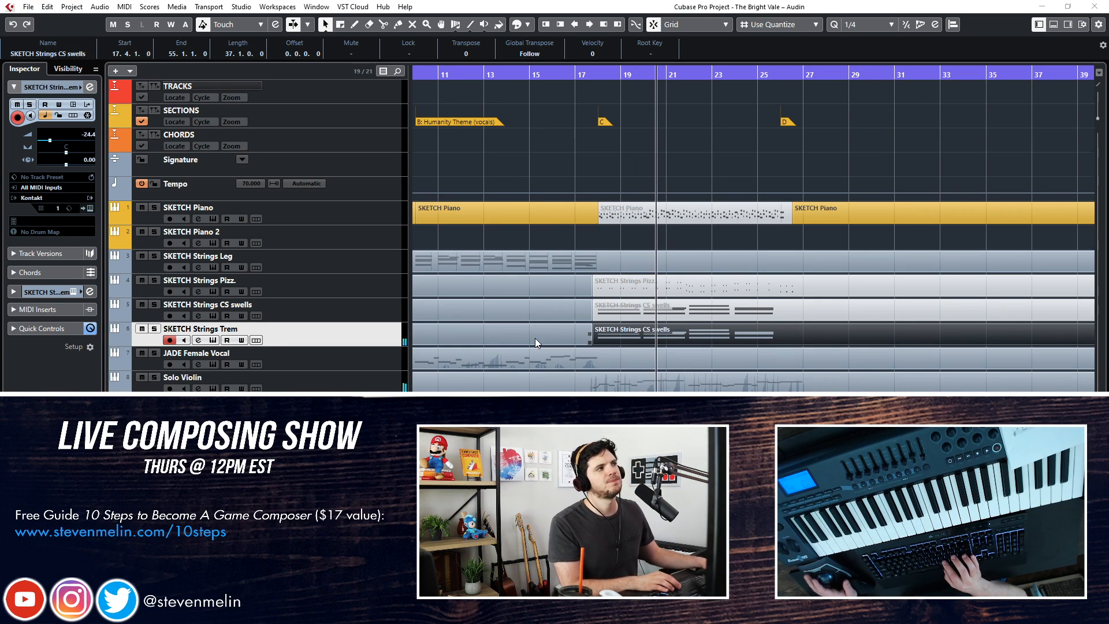
key("f")
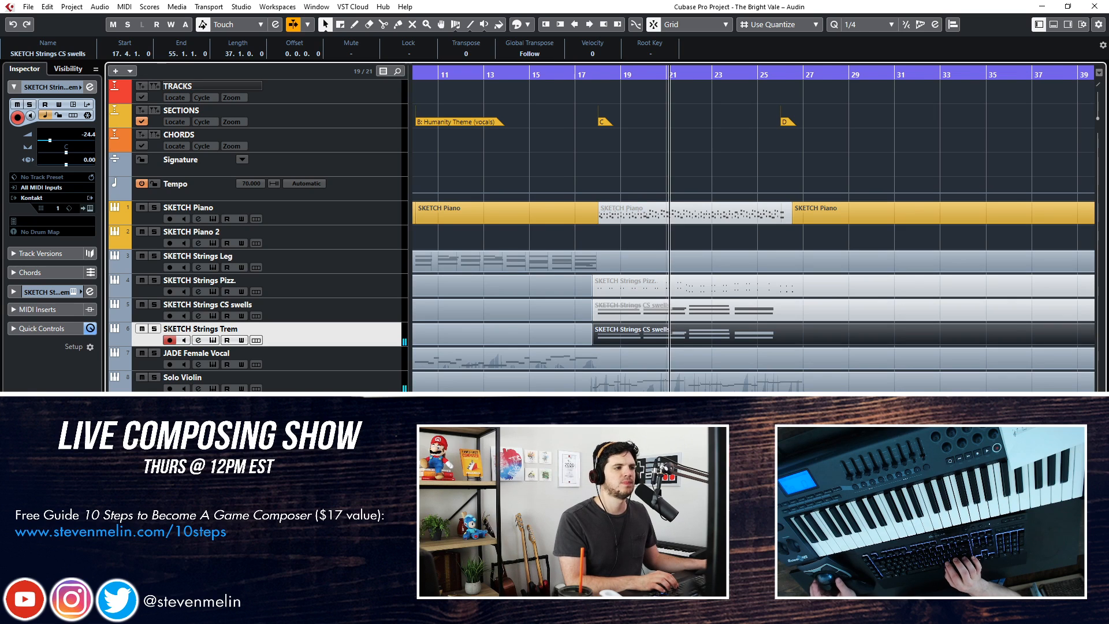
Select the Hurdy Gurdy track, stop playback, and bring the start of section D into view
left_click(277, 451)
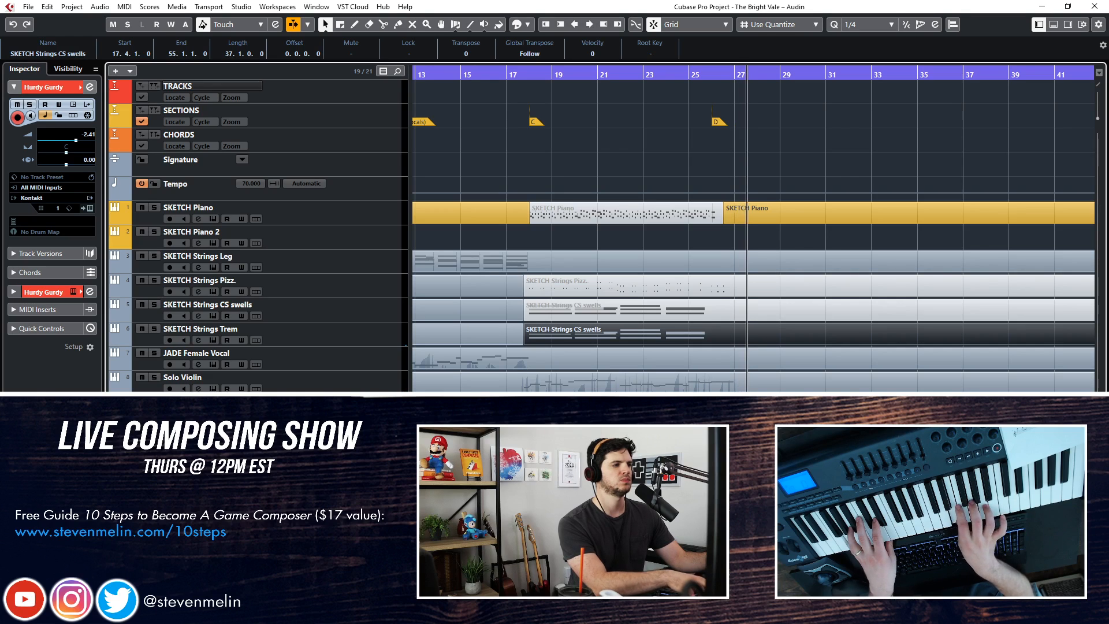
key("space")
scroll(569, 386, "right", 3)
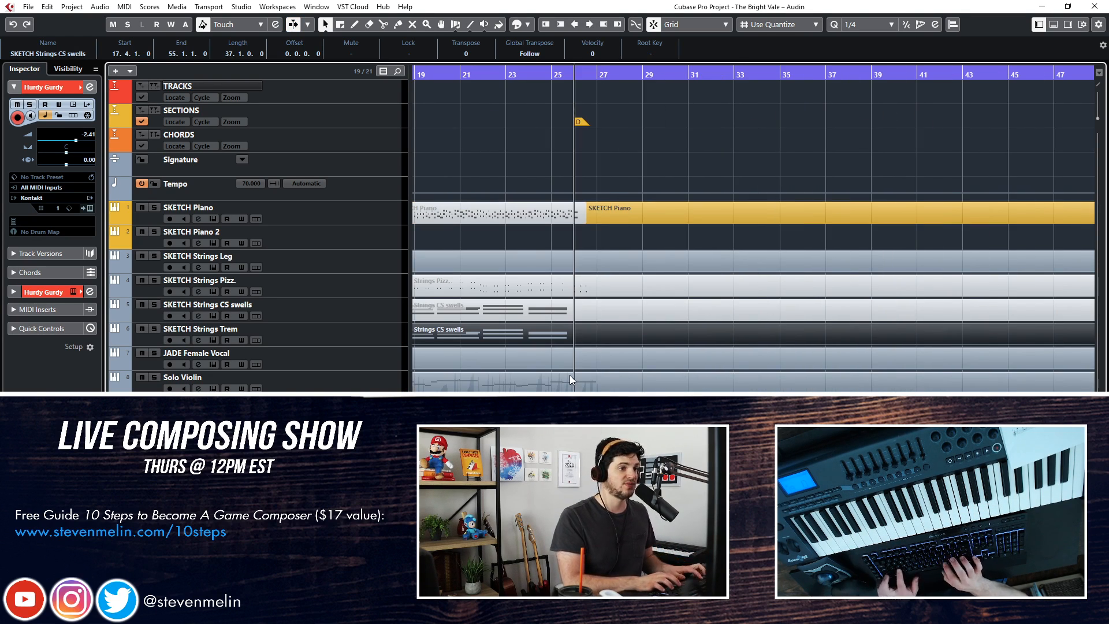
scroll(491, 245, "left", 8)
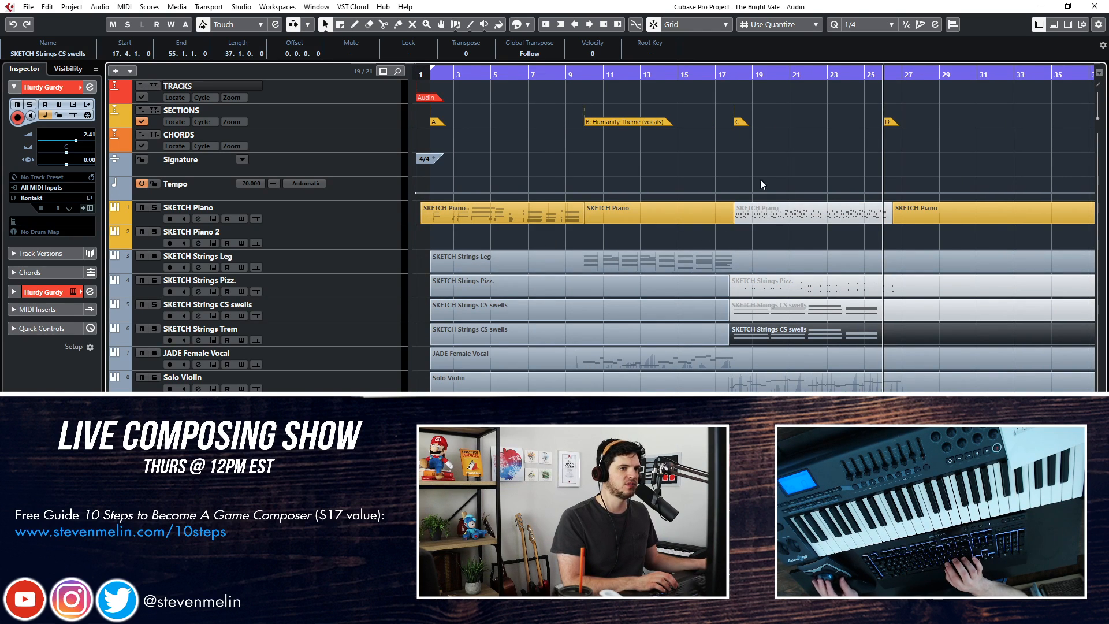
scroll(688, 231, "right", 6)
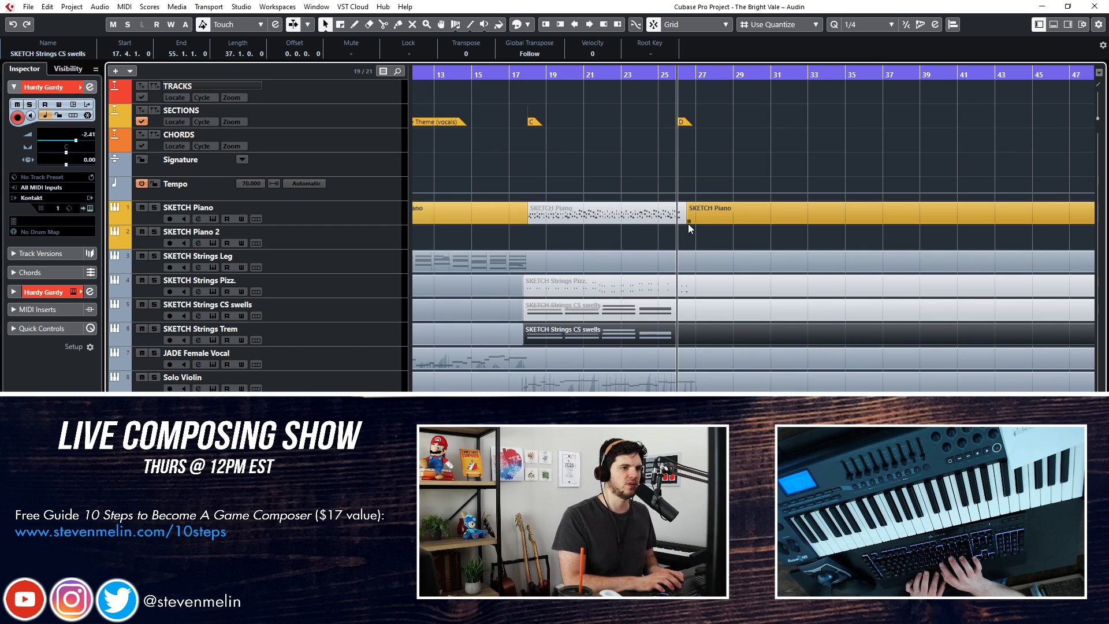
Play the opening bars of section D while trying out a Hurdy Gurdy part on the keyboard
key("KP_Subtract")
key("space")
left_click(688, 225)
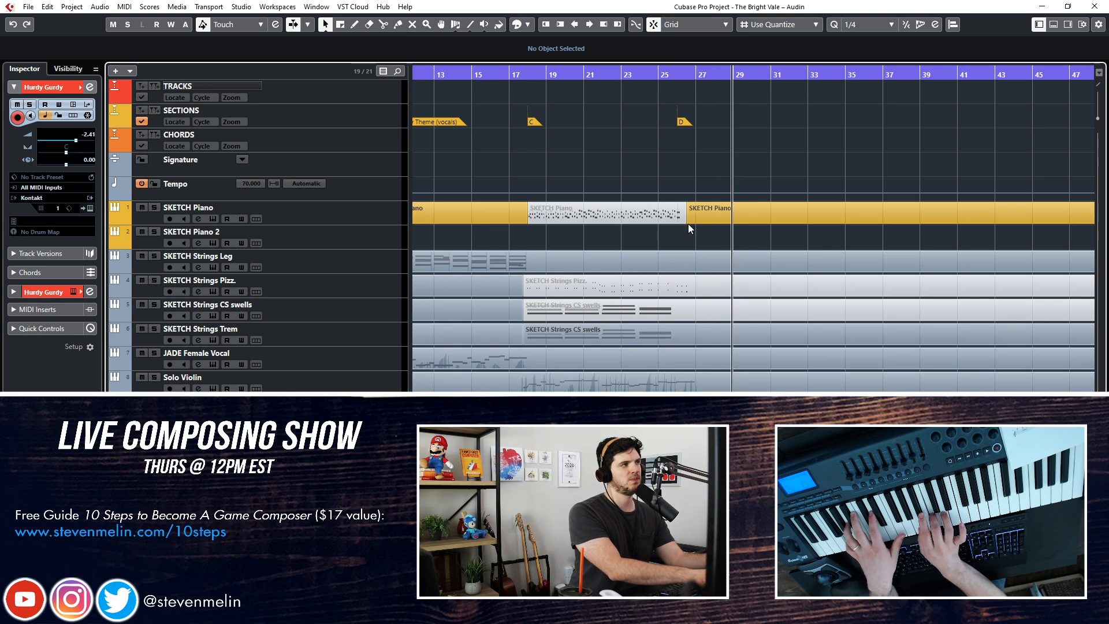
key("space")
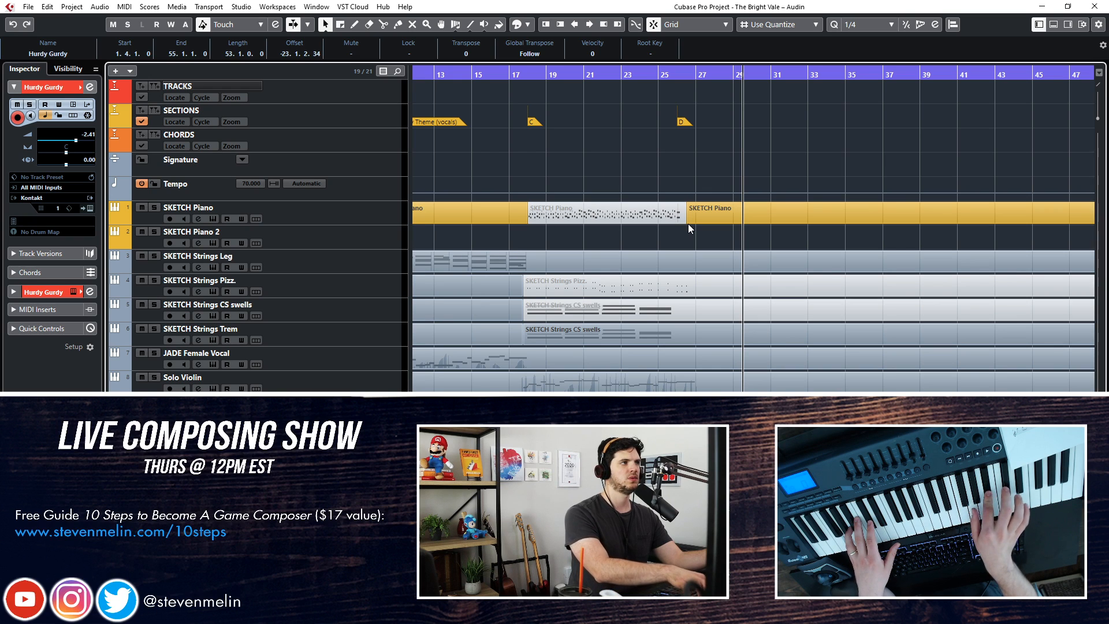
left_click(688, 223)
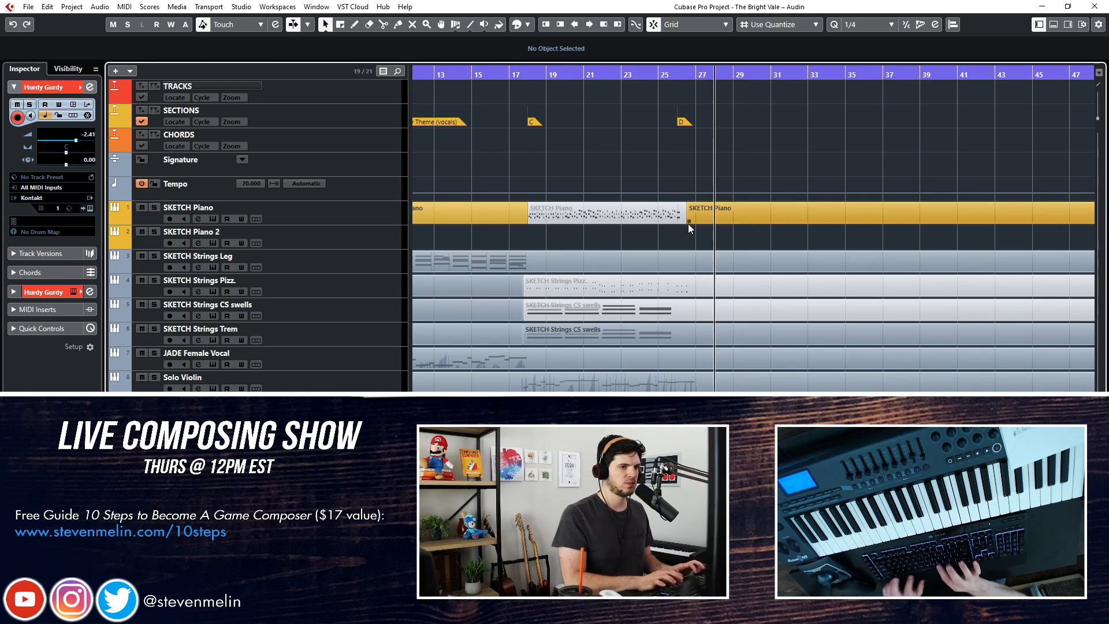
Try to record a Hurdy Gurdy take over the opening bars of section D
key("space")
key("KP_Subtract")
key("KP_Subtract")
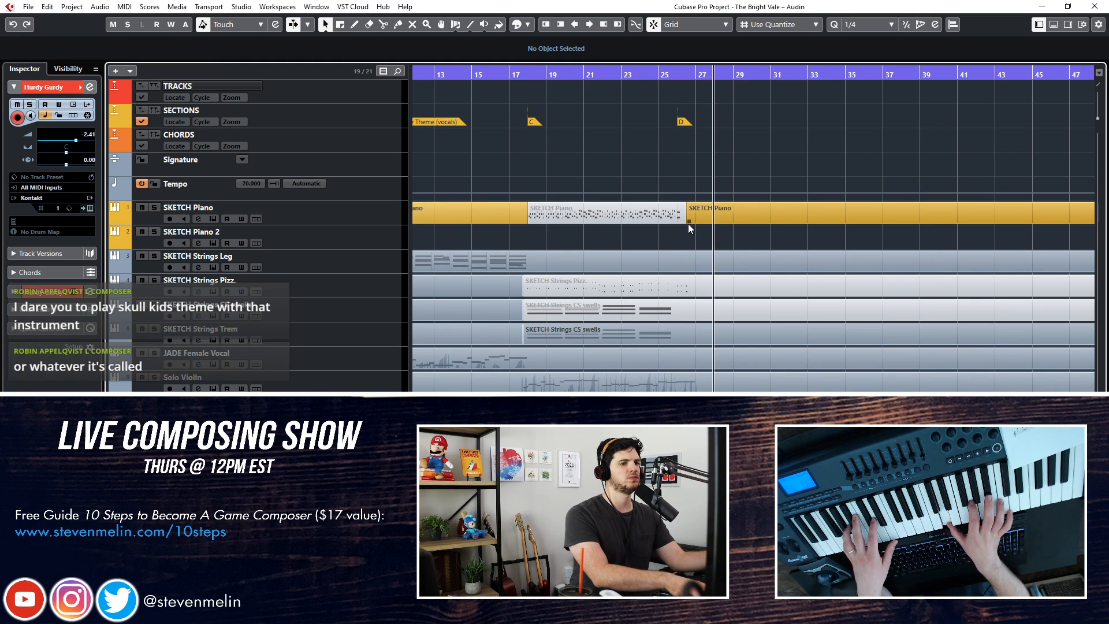
key("space")
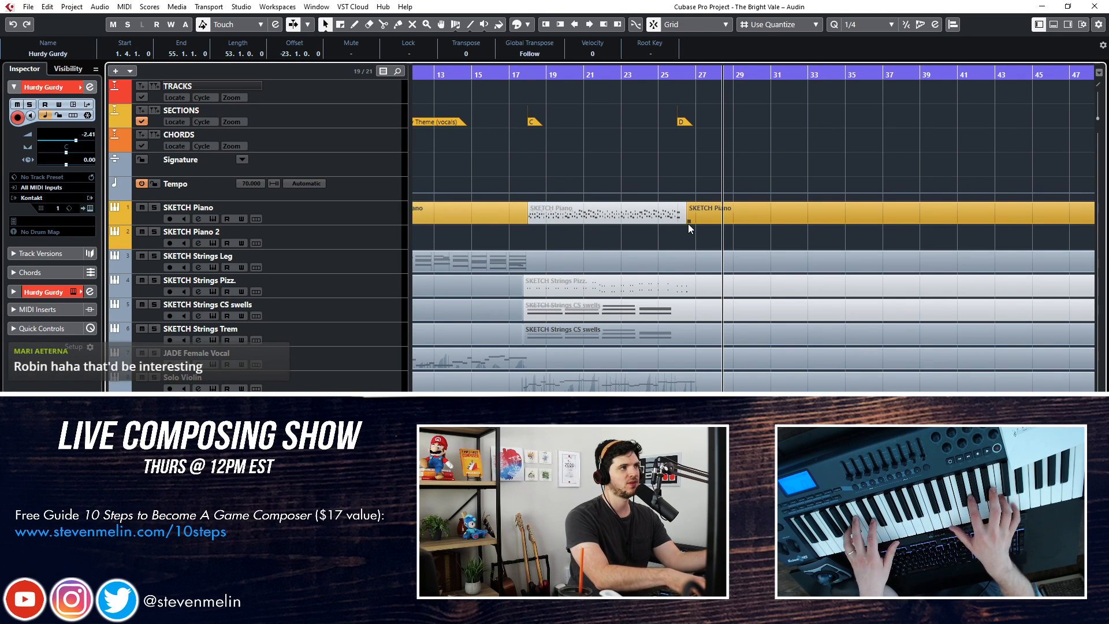
Rewind the playhead to bar 25 and record a new Hurdy Gurdy take leading into the start of section D
key("ctrl+KP_Subtract")
key("ctrl+KP_Subtract")
key("ctrl+KP_Subtract")
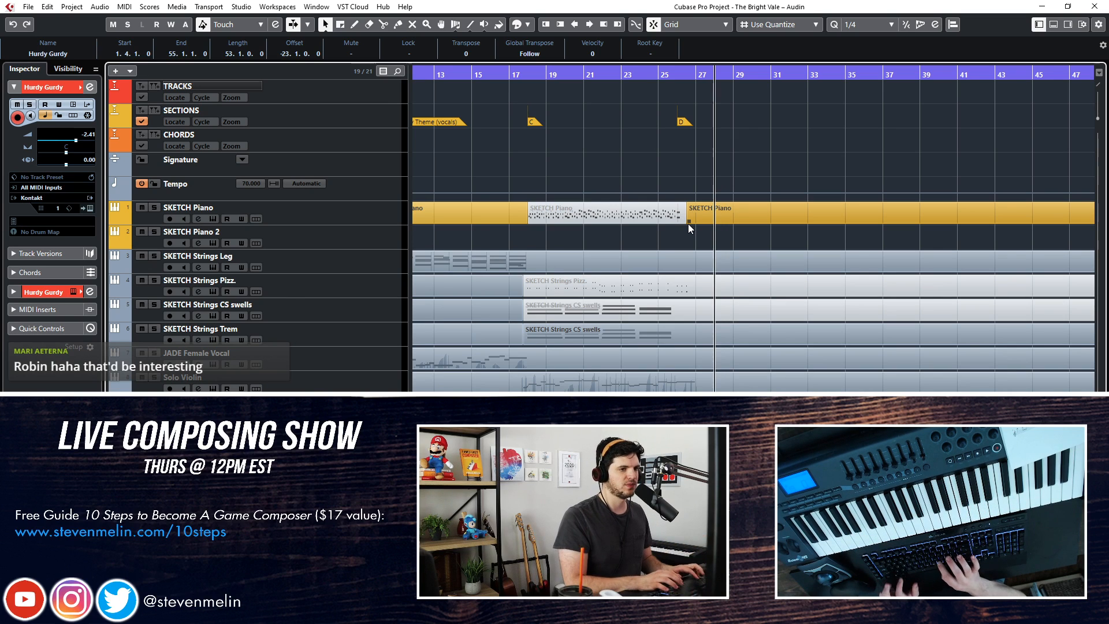
key("KP_Multiply")
key("ctrl+KP_Subtract")
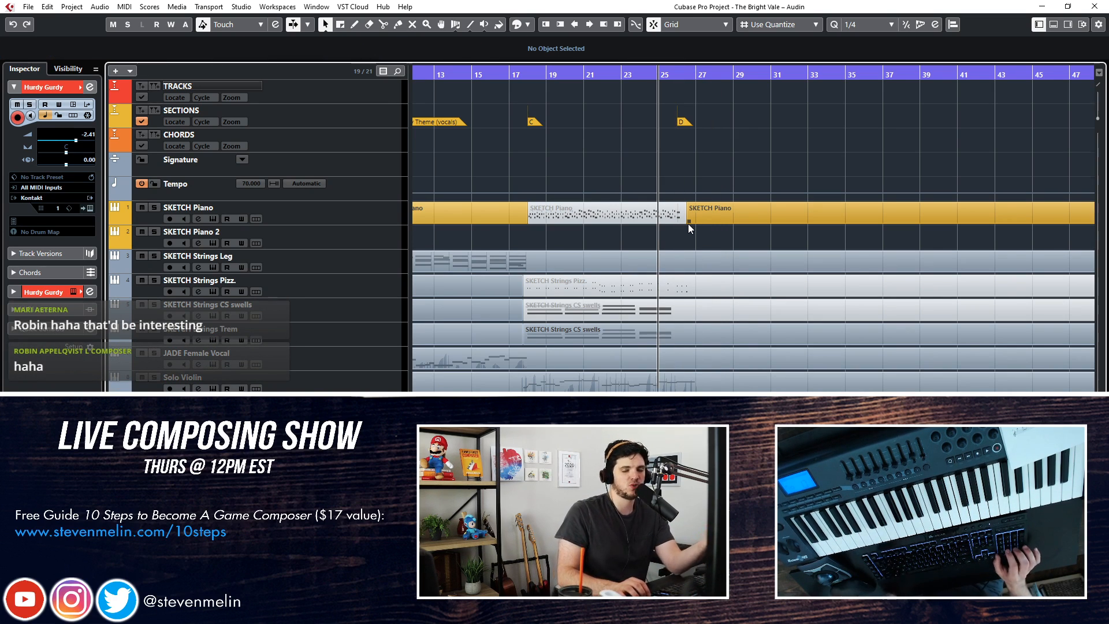
key("space")
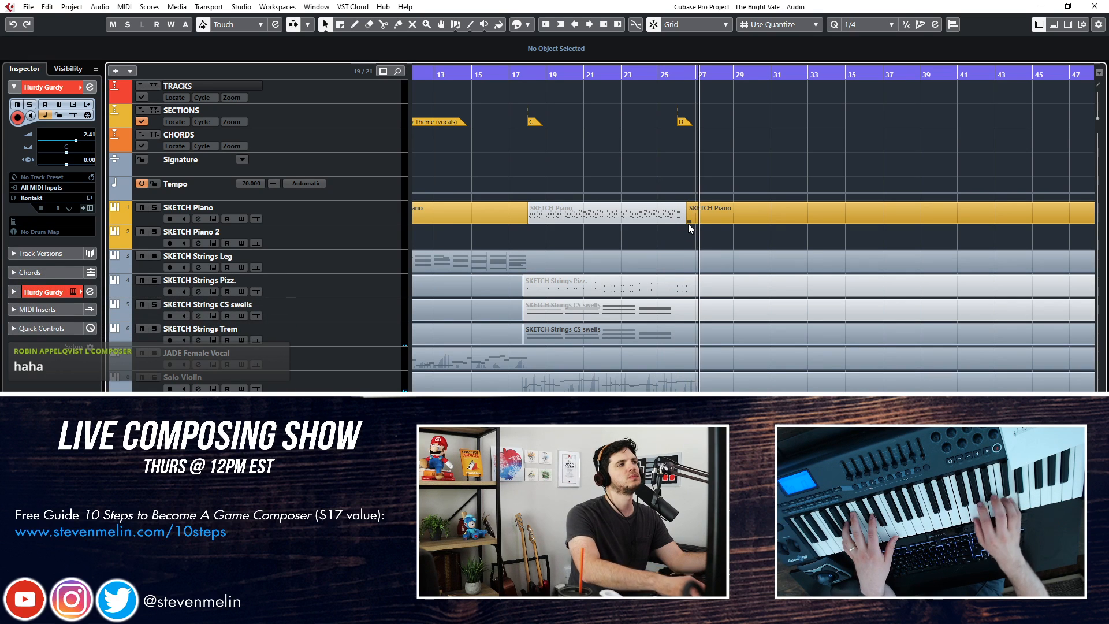
key("space")
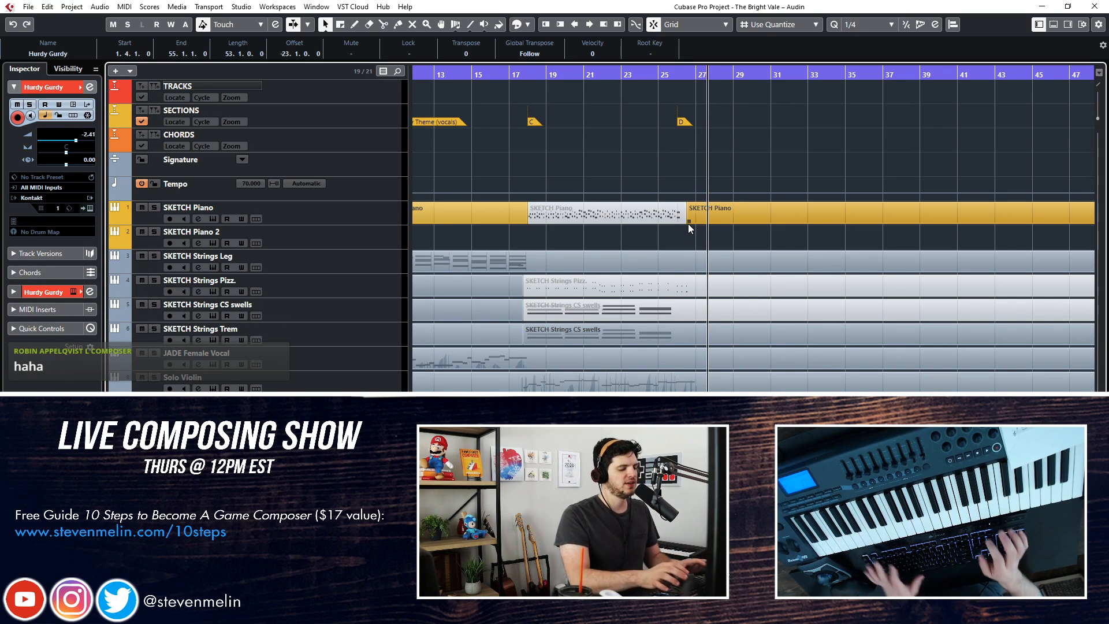
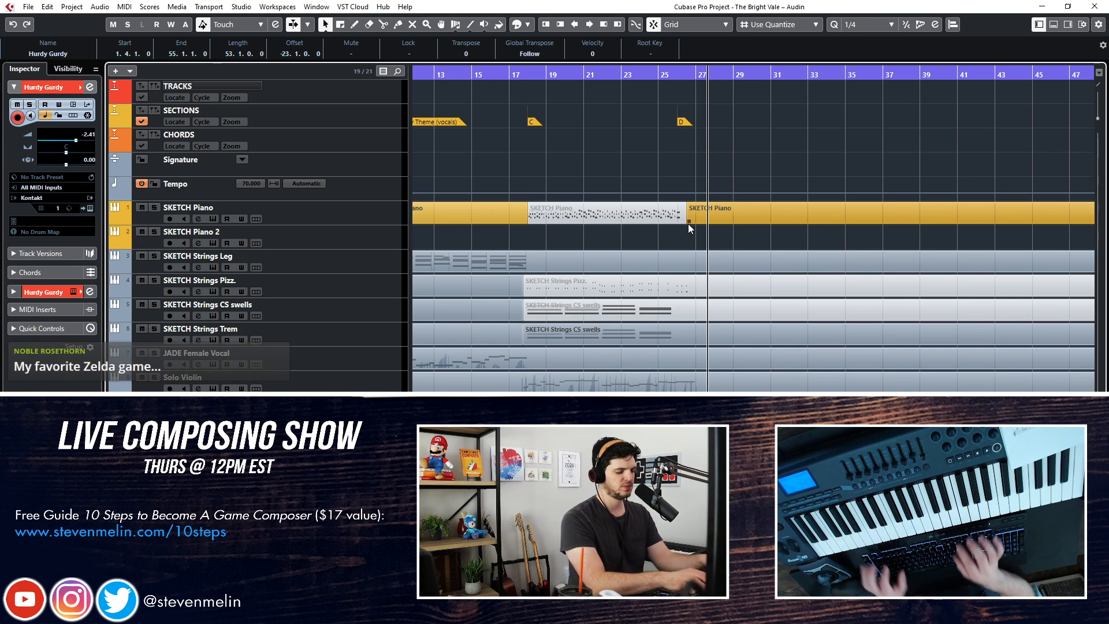
Undo the last Hurdy Gurdy take and run through the part again from bar 25 into section D
key("ctrl+z")
key("shift+b")
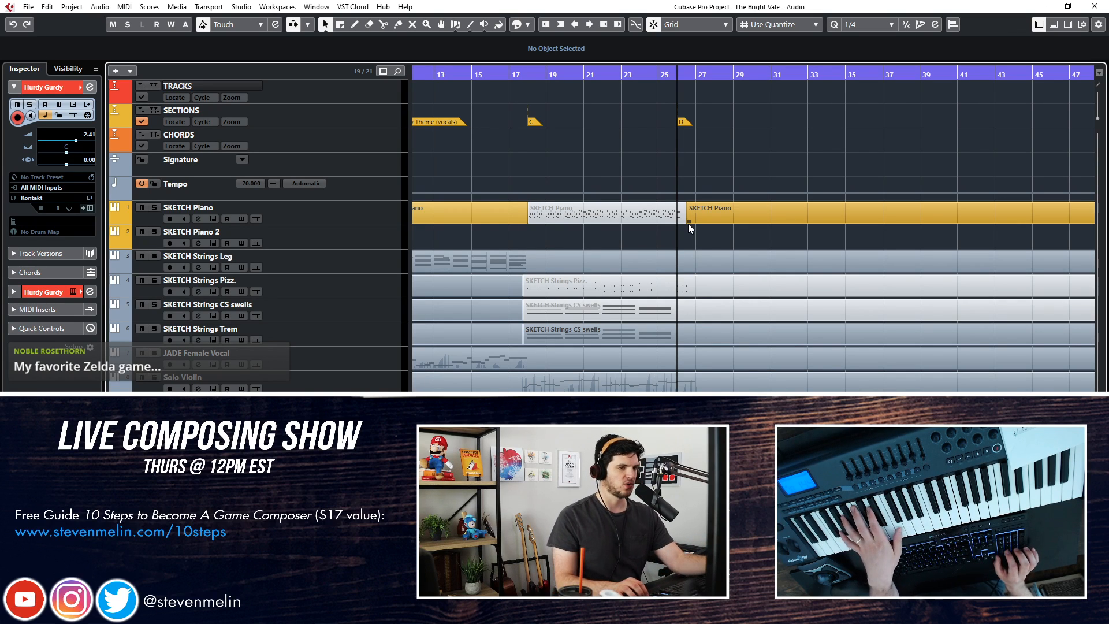
key("KP_Subtract")
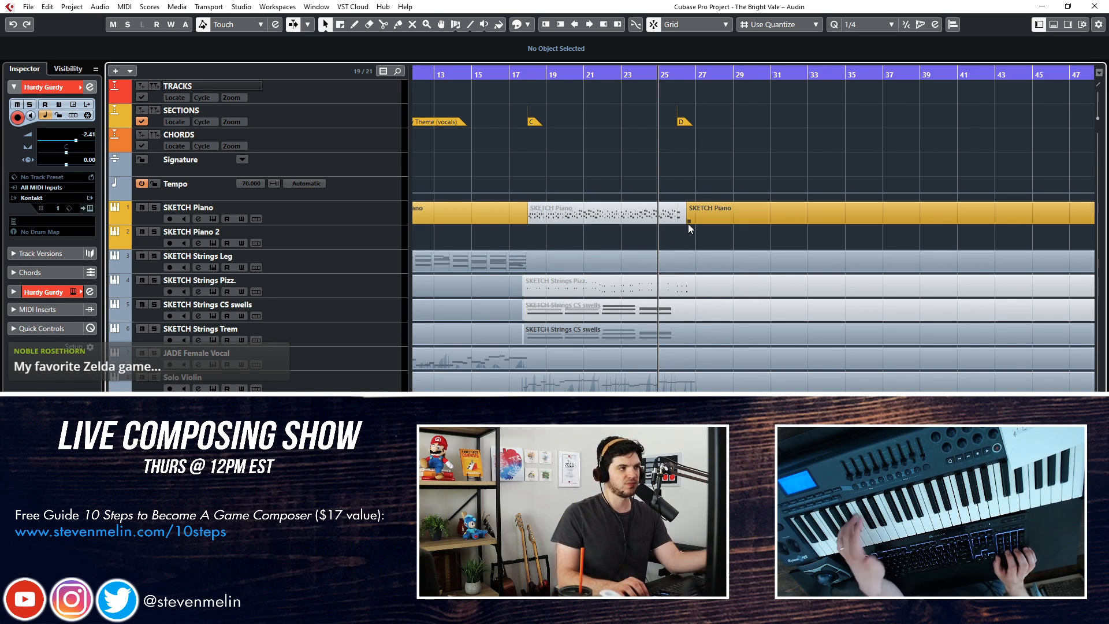
key("space")
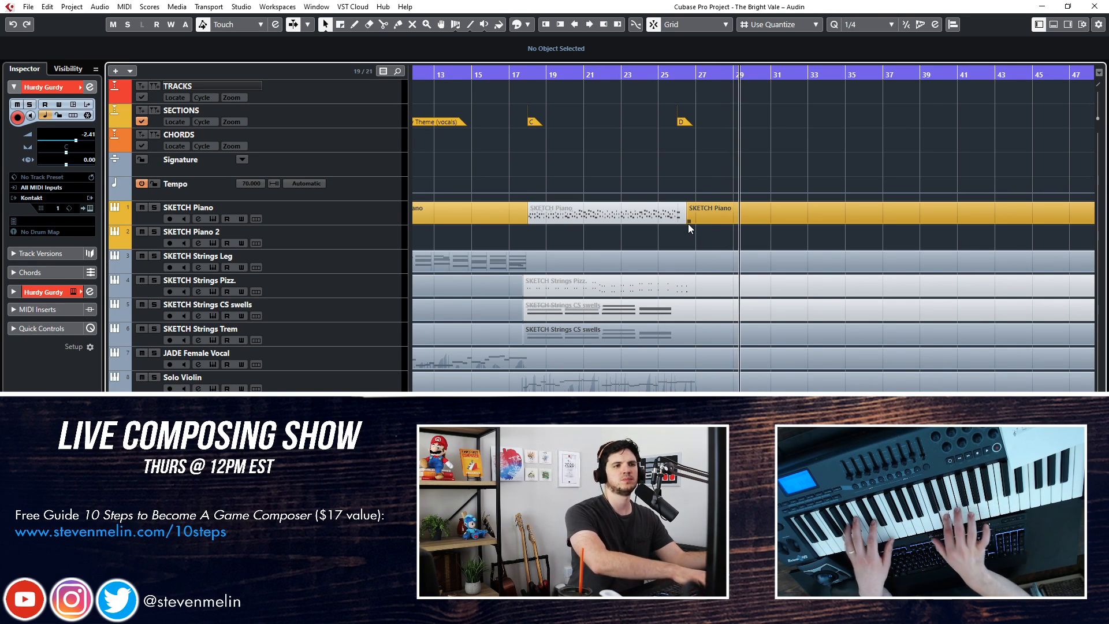
key("space")
key("ctrl+z")
Record a new Hurdy Gurdy take from bar 25 through the first eight bars of section D
key("KP_Subtract")
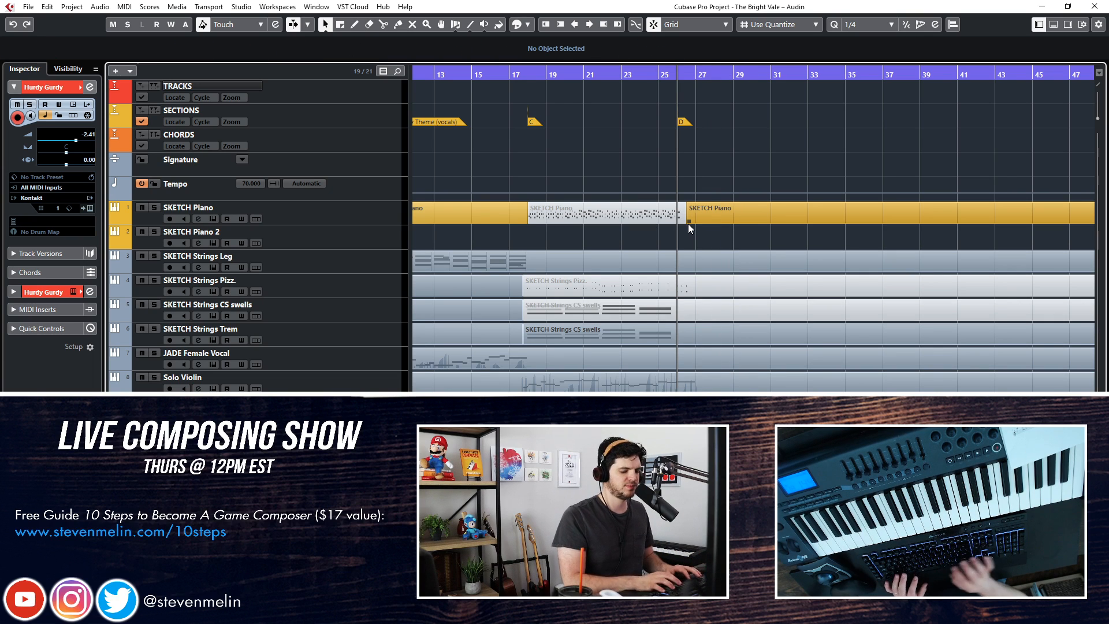
key("KP_Subtract")
key("KP_Multiply")
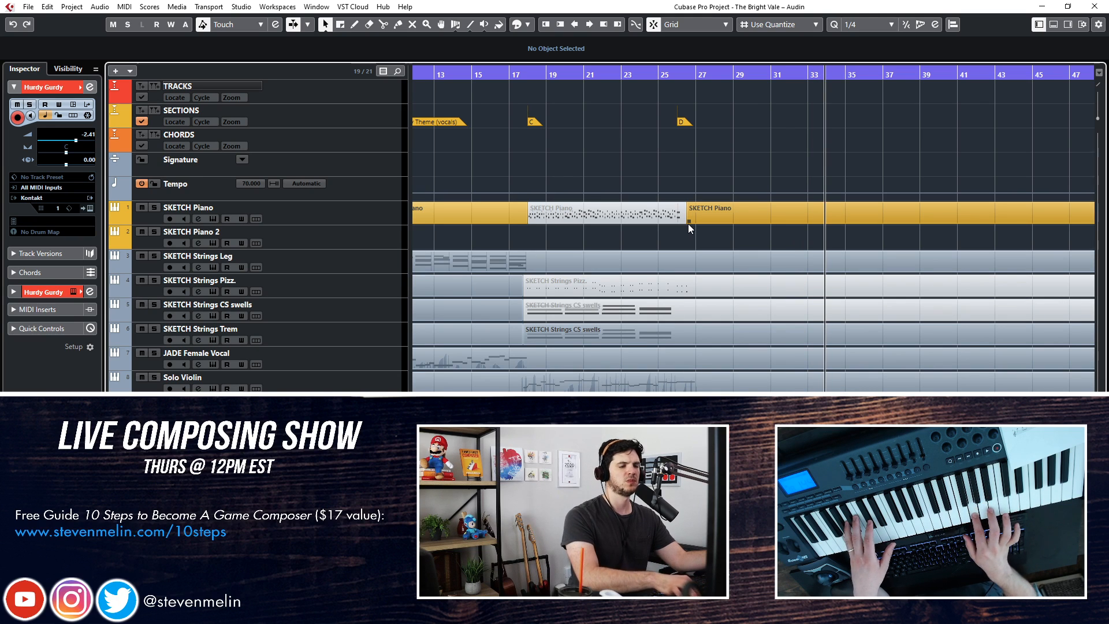
key("space")
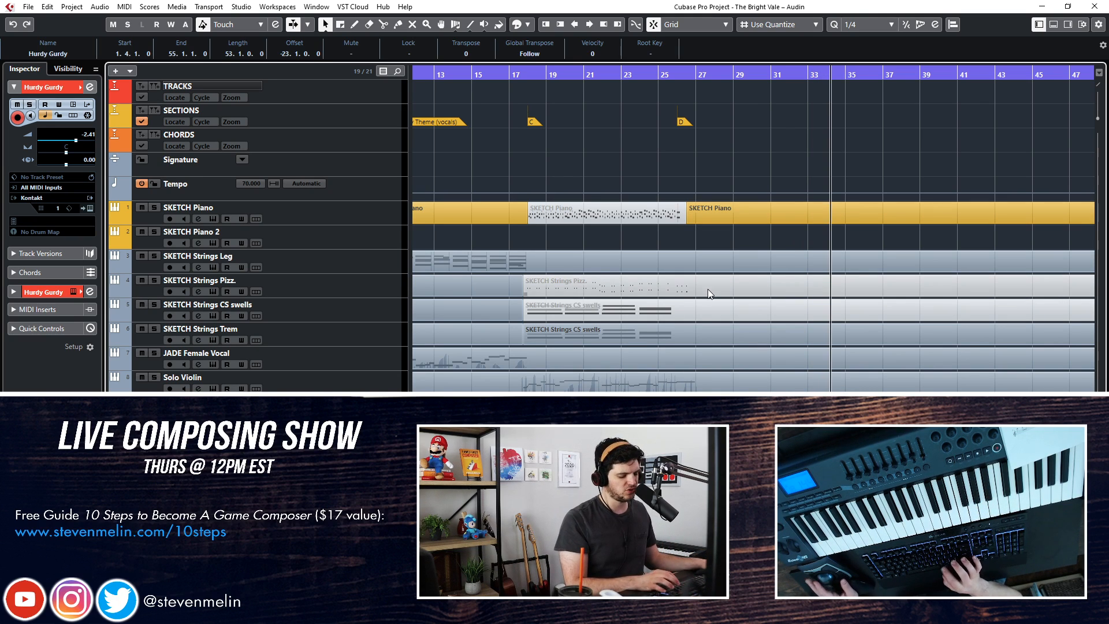
Open the Hurdy Gurdy take in the Key Editor and quantize all its notes to 1/16
key("KP_Subtract")
key("Return")
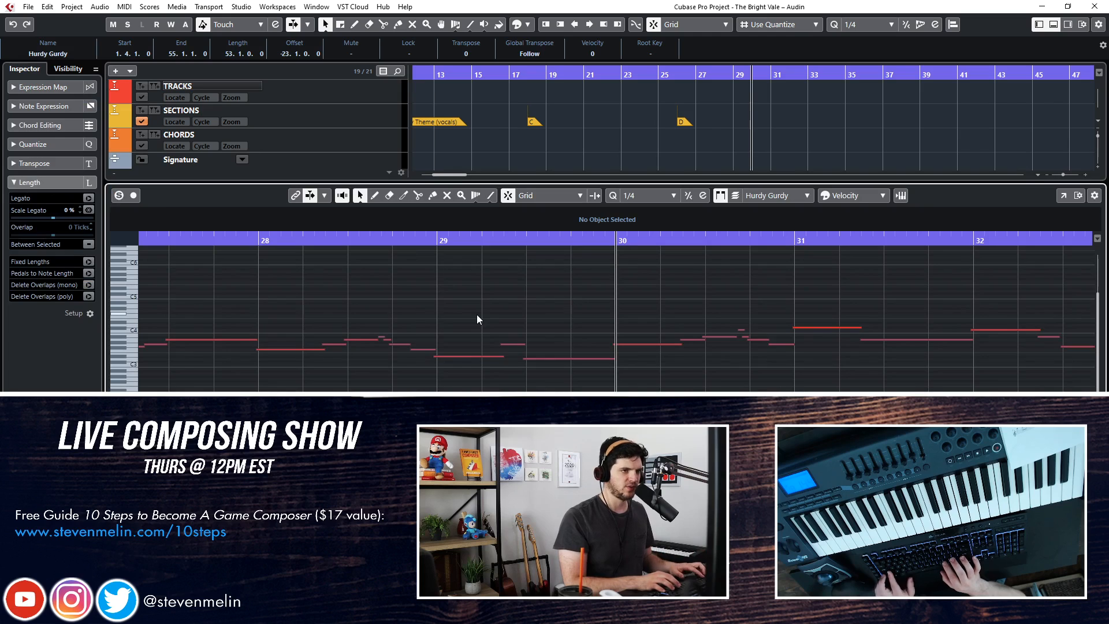
left_click(674, 197)
left_click(664, 260)
key("q")
scroll(599, 272, "left", 6)
scroll(598, 273, "right", 2)
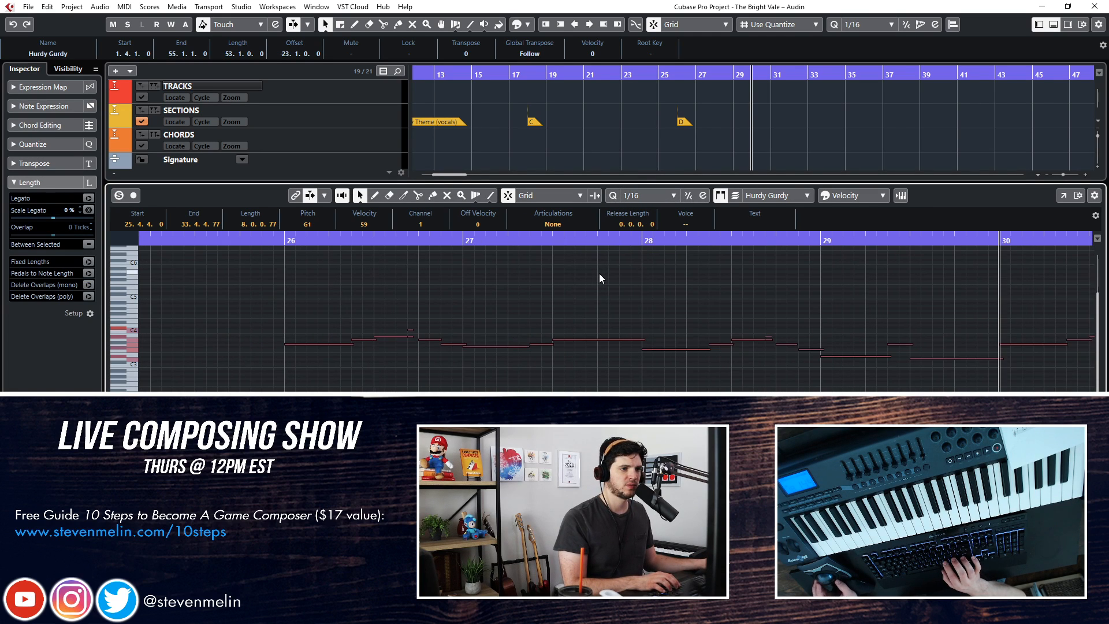
Undo the quantize, exclude the short grace notes from the selection, and quantize the remaining Hurdy Gurdy notes to 1/16
key("ctrl+z")
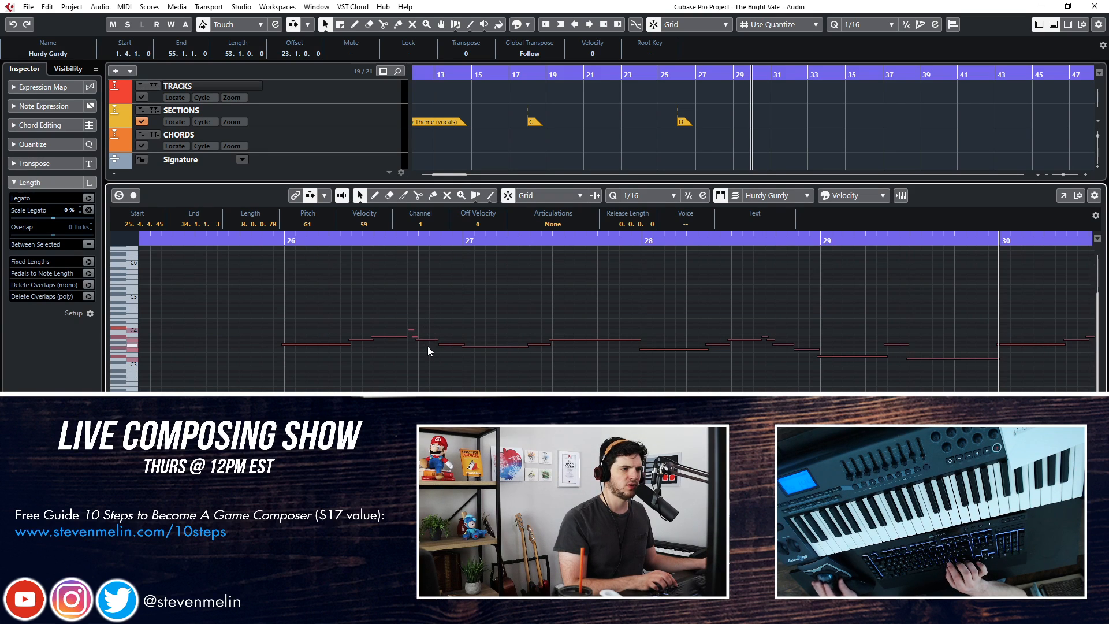
scroll(427, 345, "right", 2)
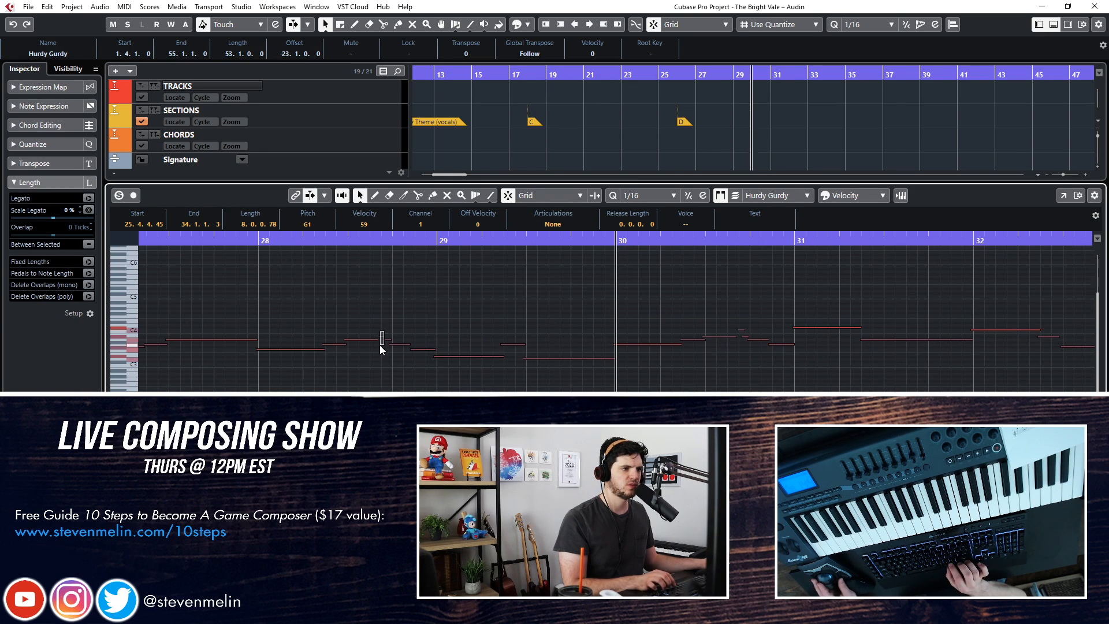
scroll(634, 339, "right", 1)
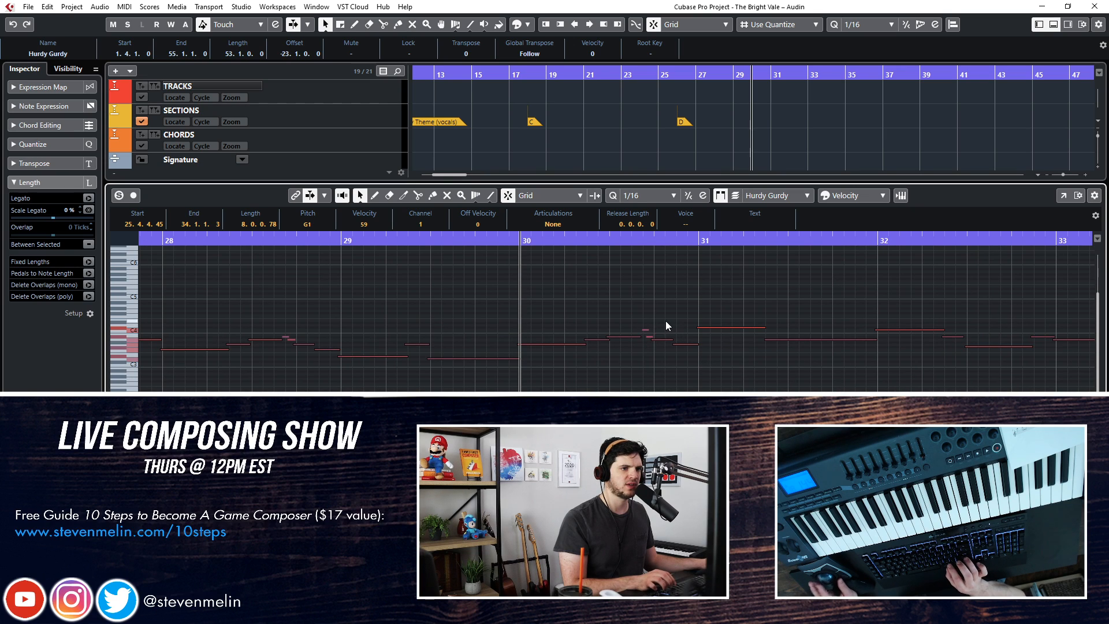
scroll(665, 321, "right", 2)
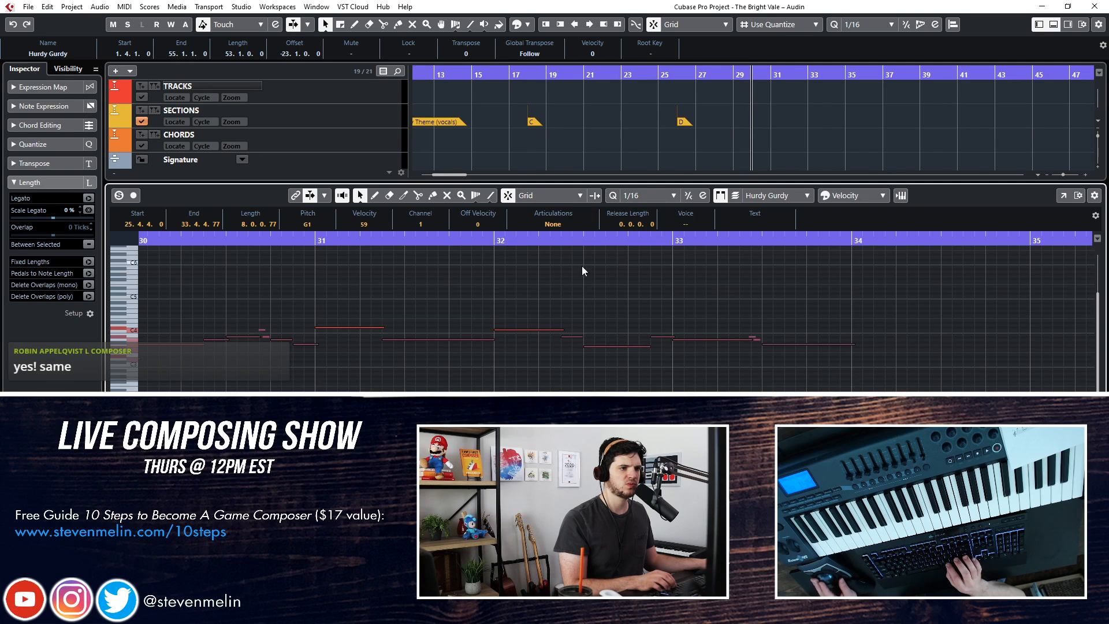
Play back the quantized Hurdy Gurdy part from the start of section D, and save the project
scroll(498, 270, "left", 3)
key("KP_Subtract")
key("KP_Subtract")
key("space")
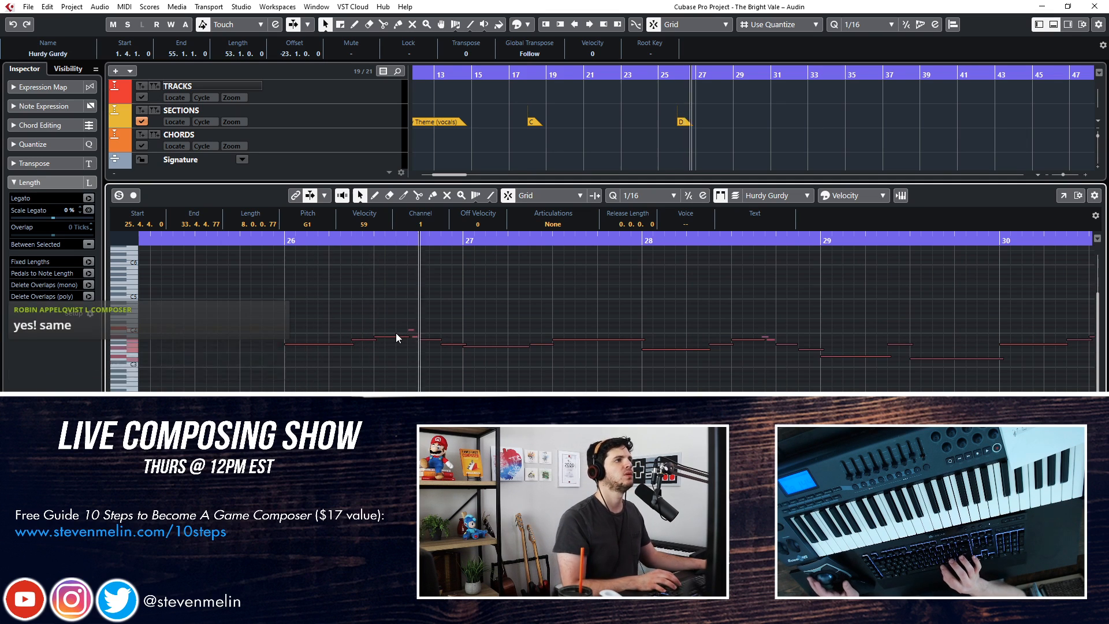
key("Return")
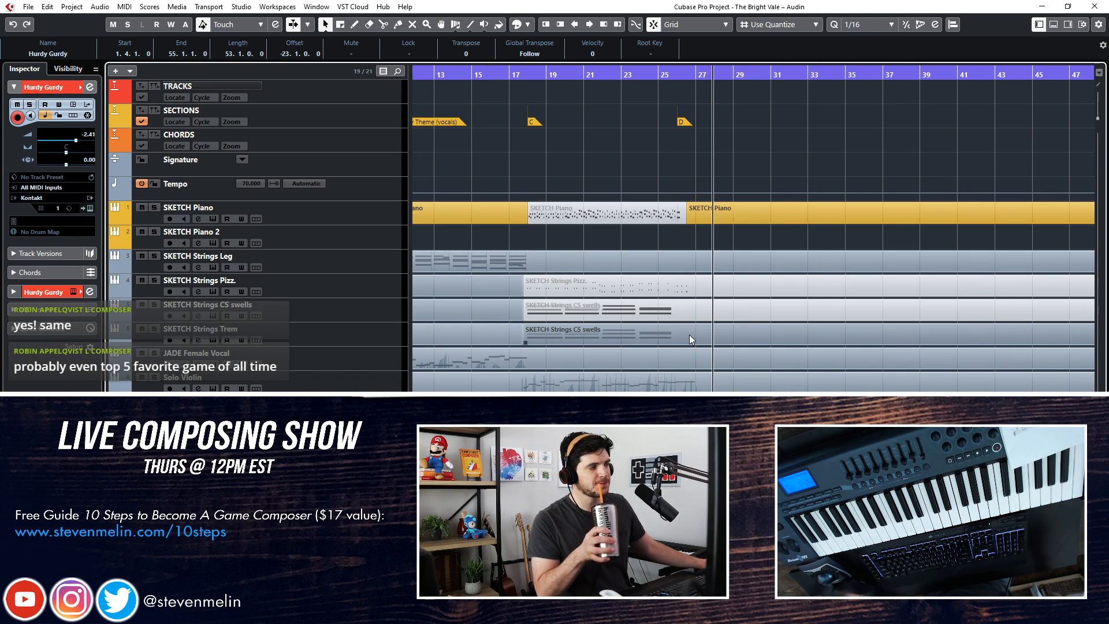
key("space")
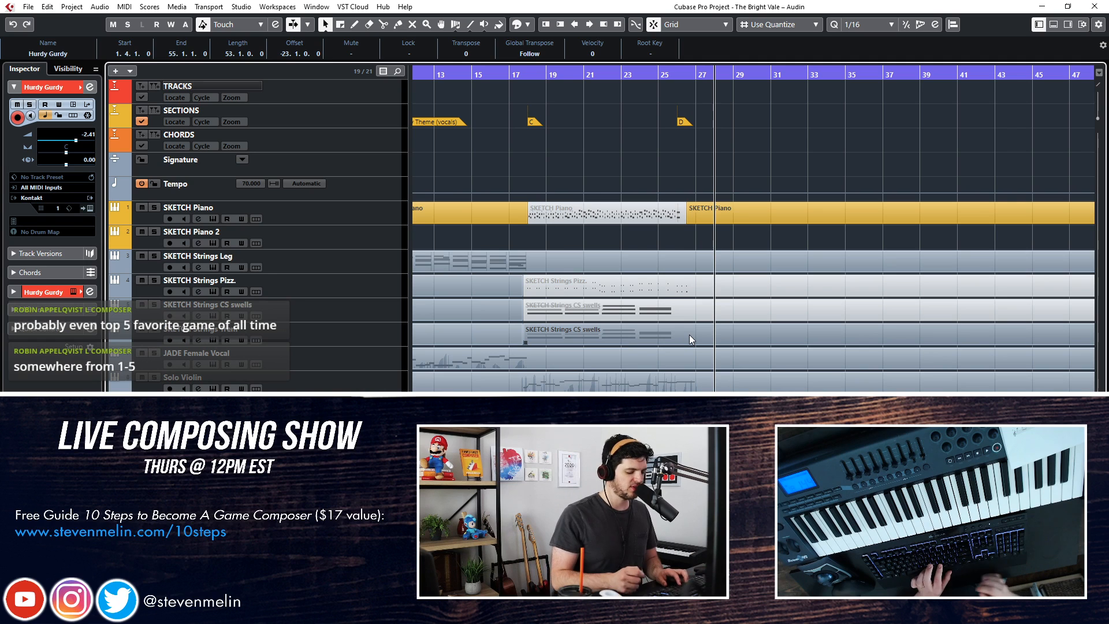
key("ctrl+s")
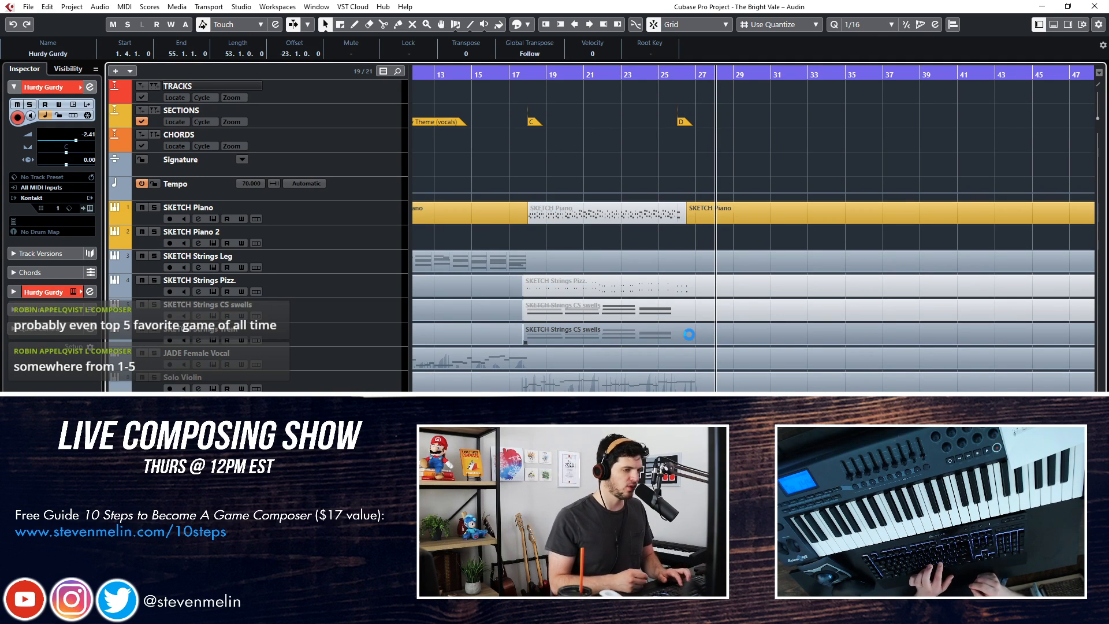
Play from bar 25 and select the Solo Cello track to try out a cello part over section D
key("KP_Subtract")
key("KP_Subtract")
key("KP_Subtract")
key("space")
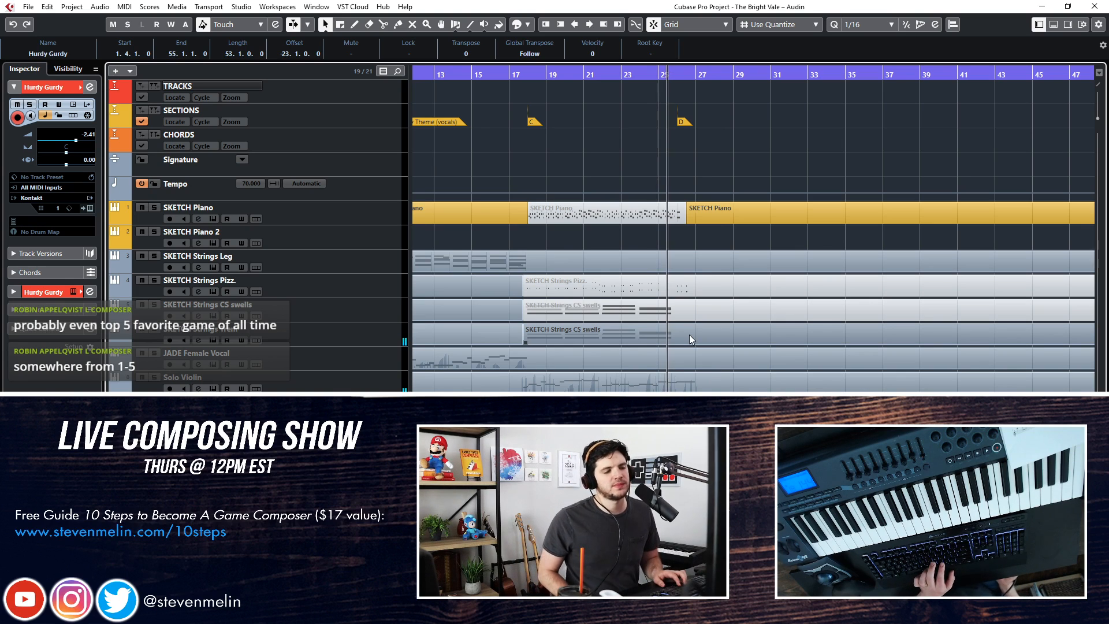
key("Up")
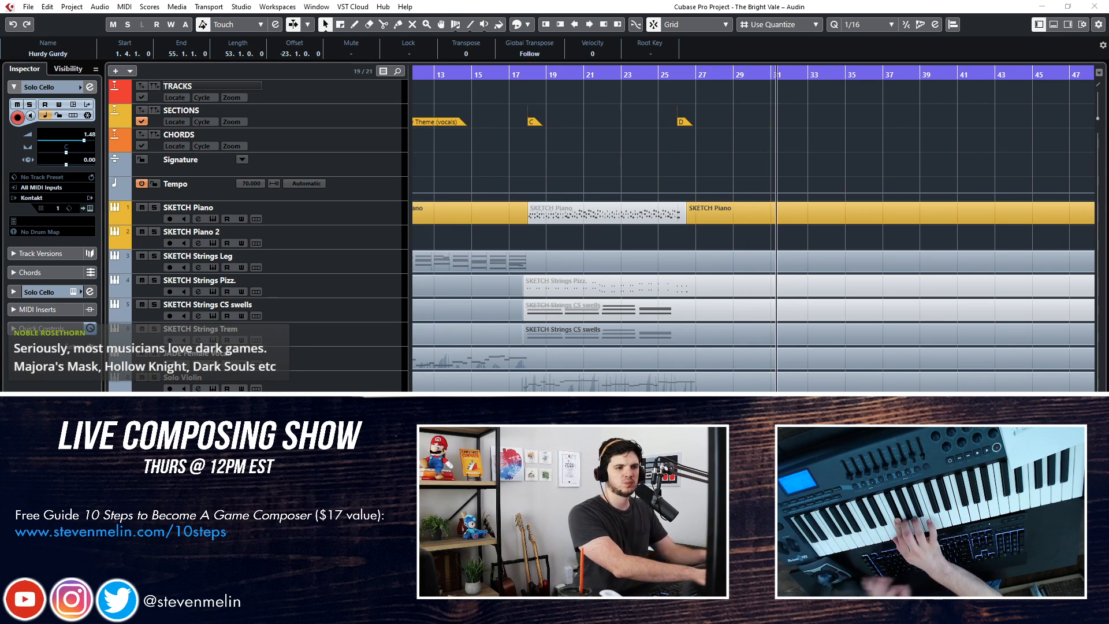
key("space")
Try to record a Solo Cello take over the first eight bars of section D
key("KP_Subtract")
key("KP_Subtract")
key("KP_Subtract")
key("KP_Subtract")
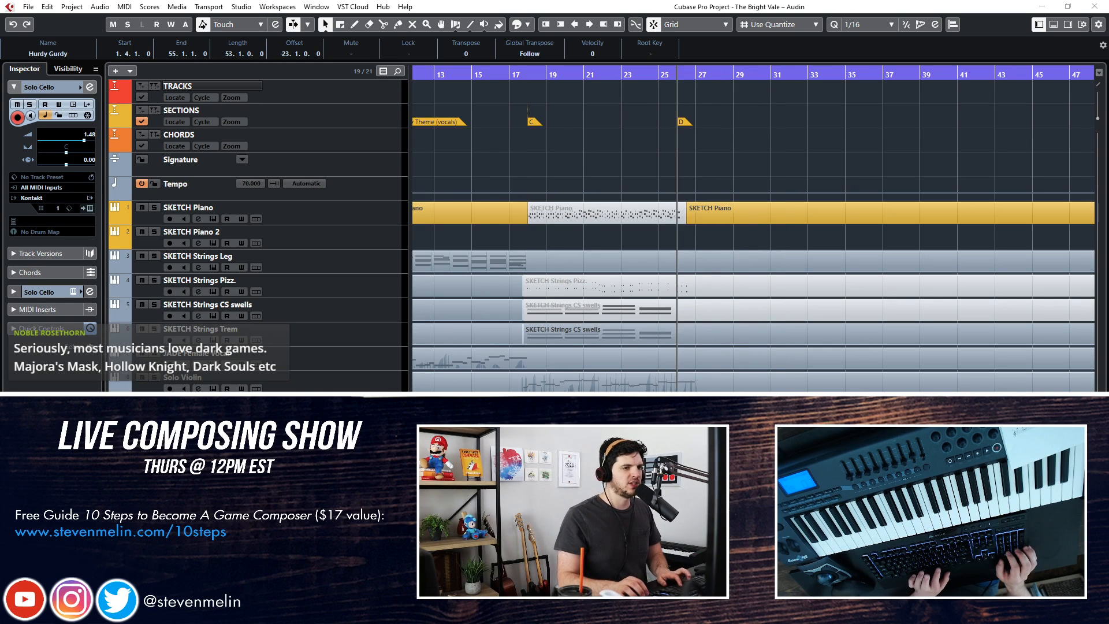
key("KP_Multiply")
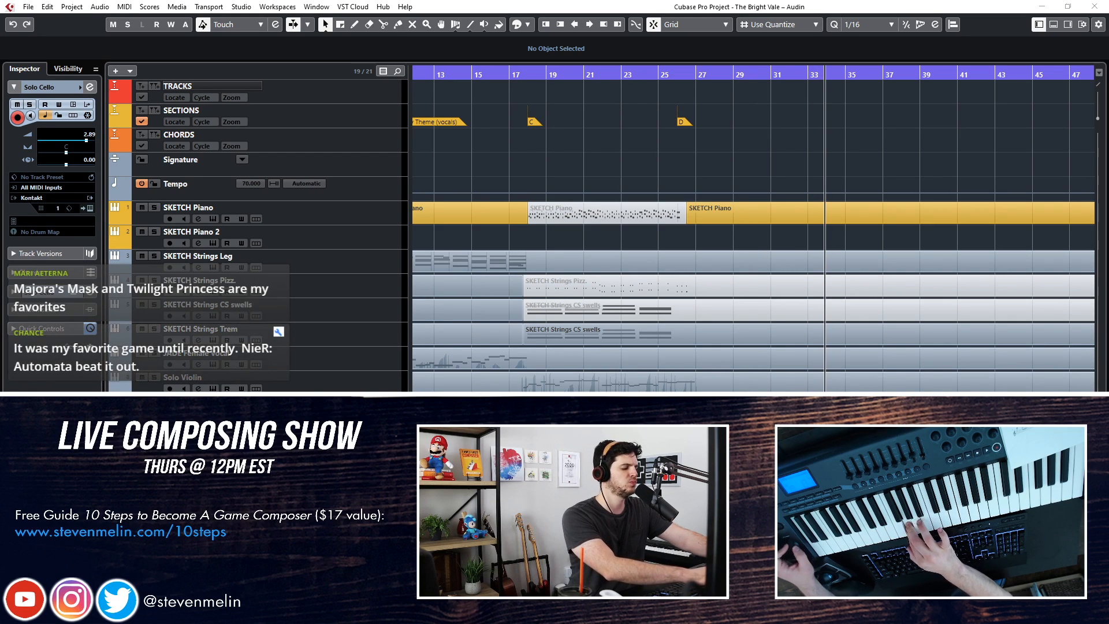
key("space")
key("ctrl+z")
Open the Hurdy Gurdy part in the Key Editor and listen to the phrase around bars 31 and 32
key("KP_Subtract")
key("KP_Subtract")
key("KP_Subtract")
key("KP_Subtract")
key("KP_Subtract")
key("KP_Subtract")
key("KP_Subtract")
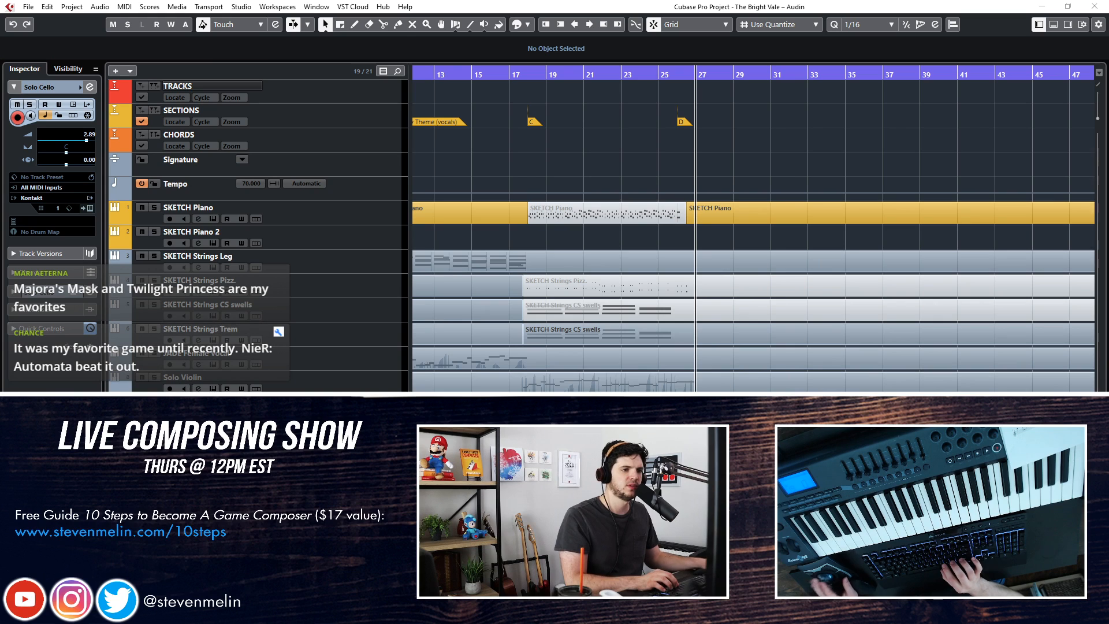
double_click(693, 497)
key("KP_Add")
key("KP_Add")
key("KP_Add")
key("KP_Add")
key("KP_Subtract")
key("KP_Subtract")
key("KP_Add")
key("KP_Add")
key("KP_Add")
key("KP_Add")
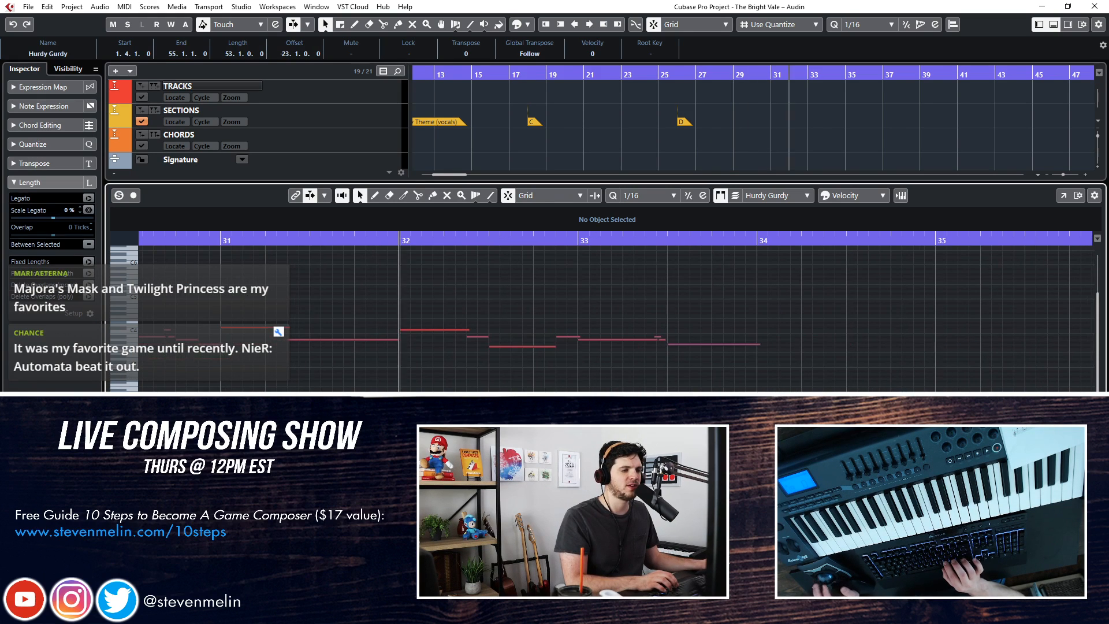
key("KP_Subtract")
key("KP_Subtract")
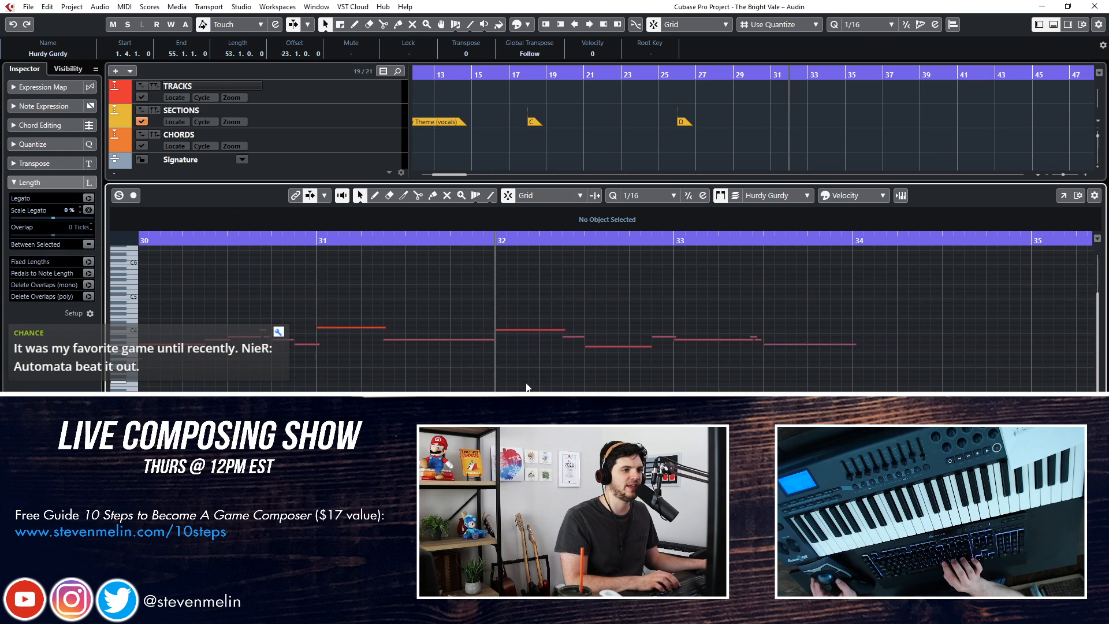
key("space")
key("KP_Add")
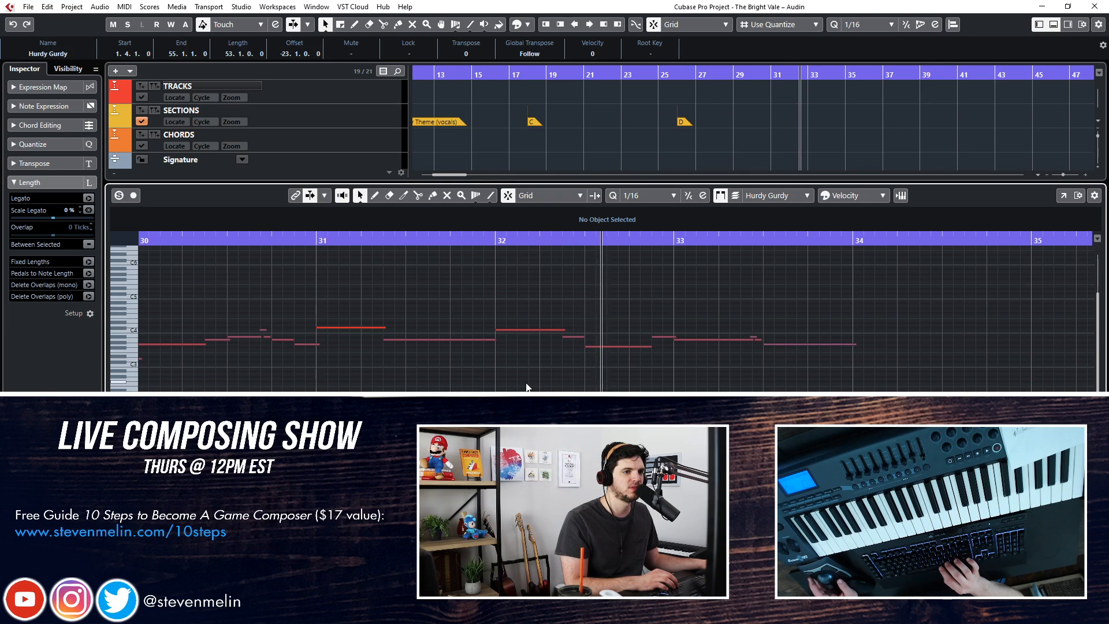
key("space")
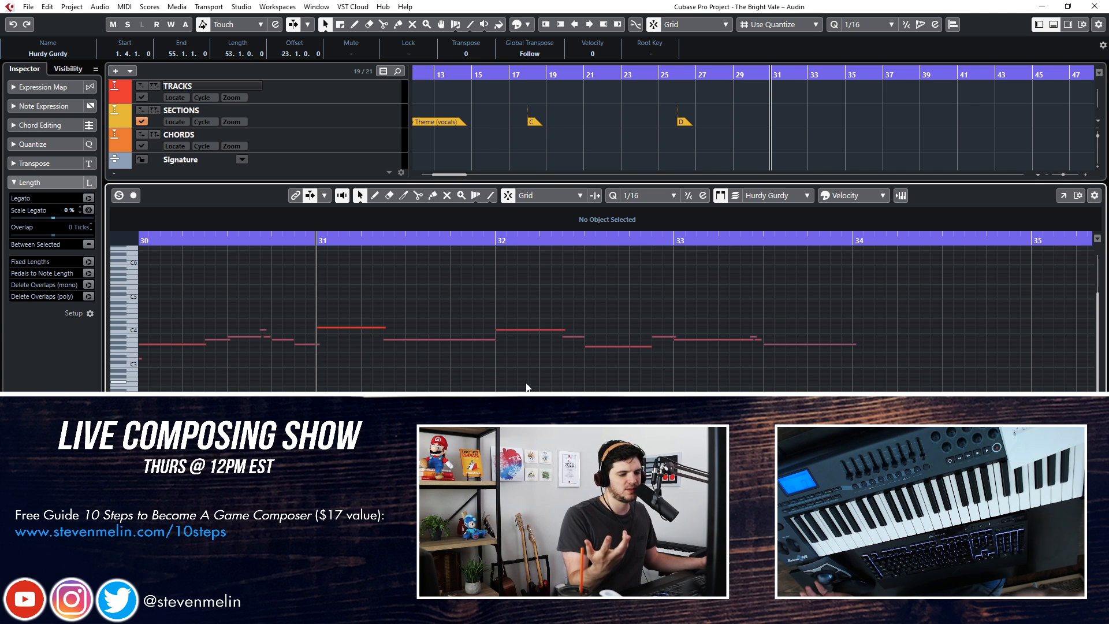
Play the Hurdy Gurdy melody from around bar 28, examine its short grace notes, and close the Key Editor
key("KP_Subtract")
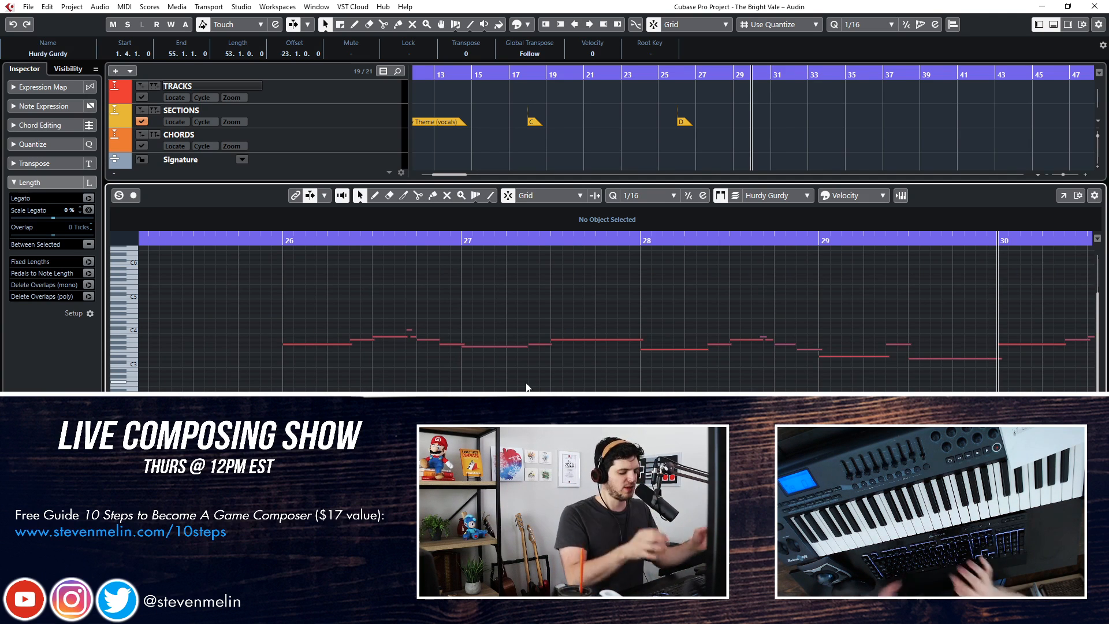
key("KP_Subtract")
key("space")
scroll(527, 388, "left", 1)
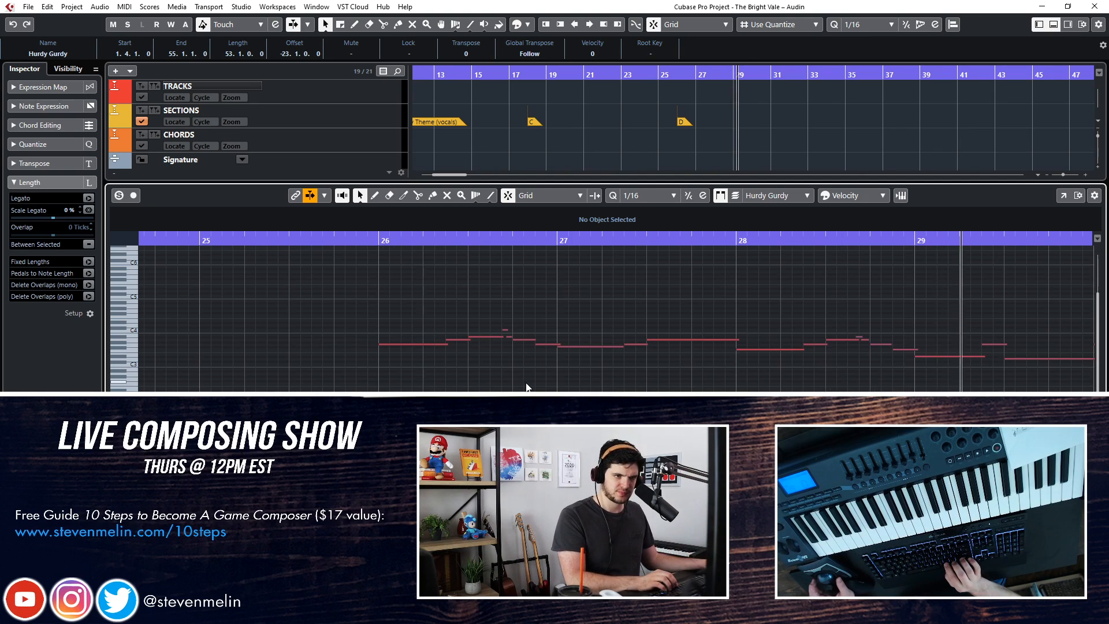
scroll(520, 373, "right", 3)
scroll(563, 343, "right", 2)
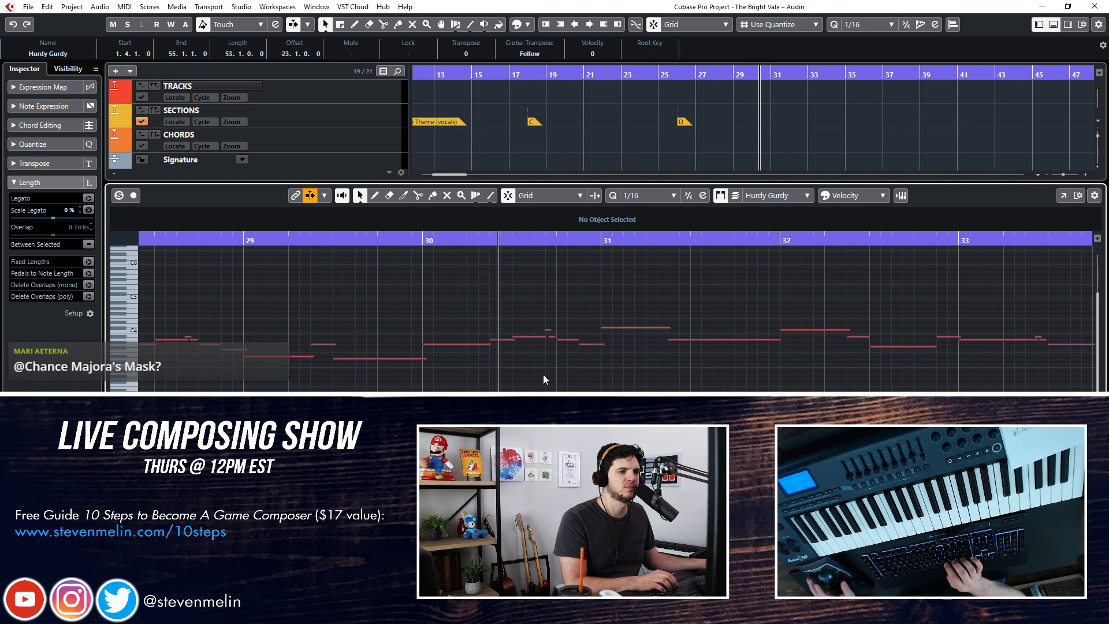
scroll(548, 361, "right", 2)
left_click_drag(462, 335, 495, 328)
left_click(483, 335)
left_click(477, 328)
key("Return")
Record a Solo Cello take from a bar 25 lead-in through the first bars of section D up to about bar 33
key("KP_Subtract")
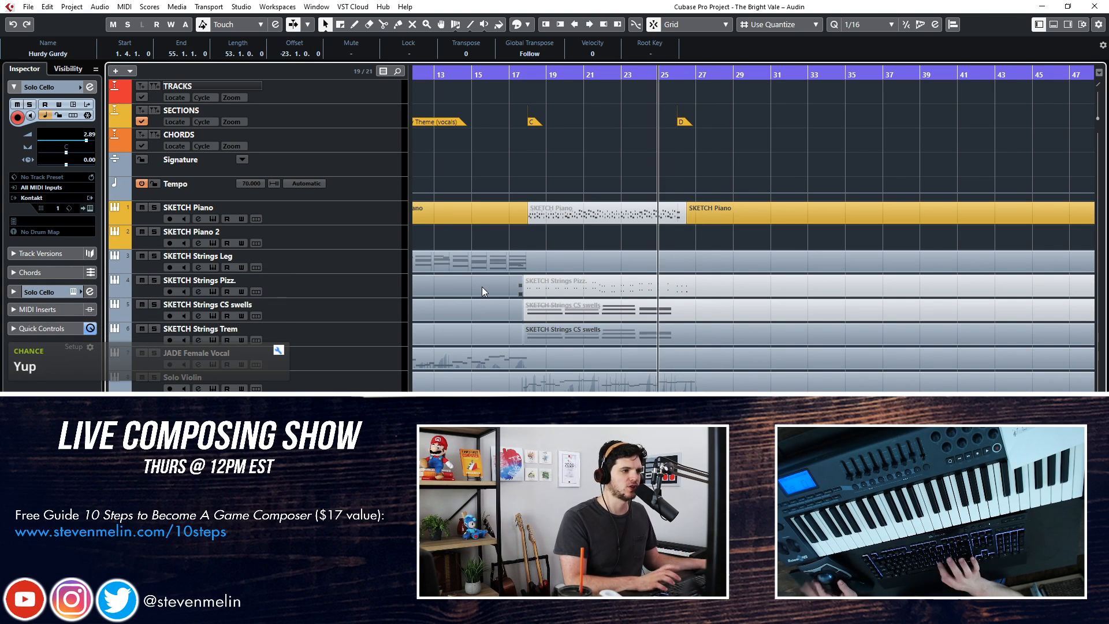
key("space")
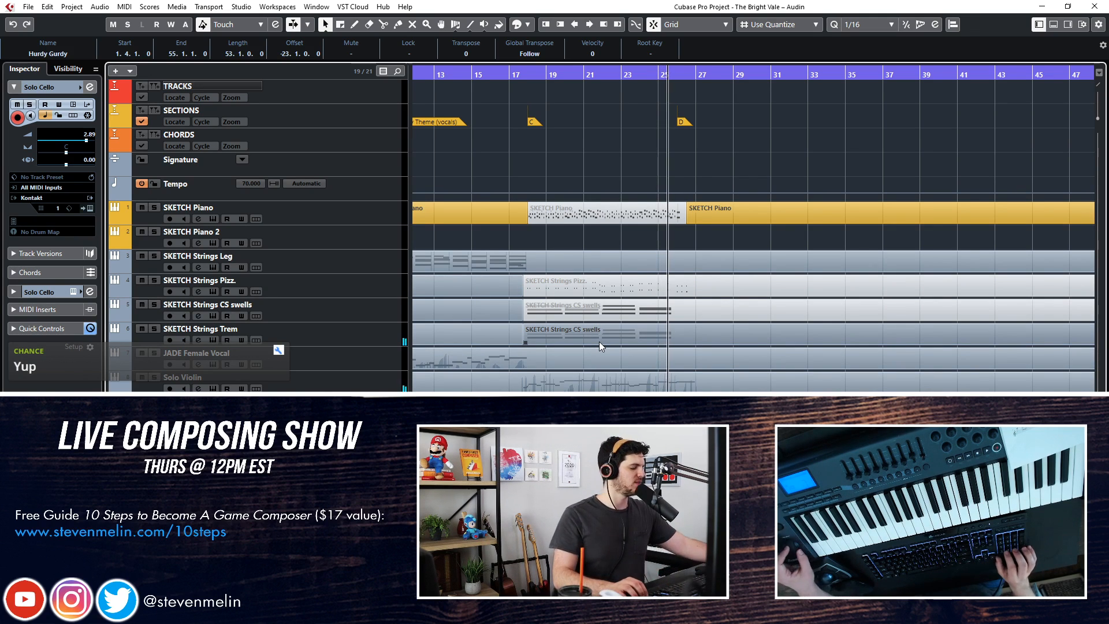
key("KP_Multiply")
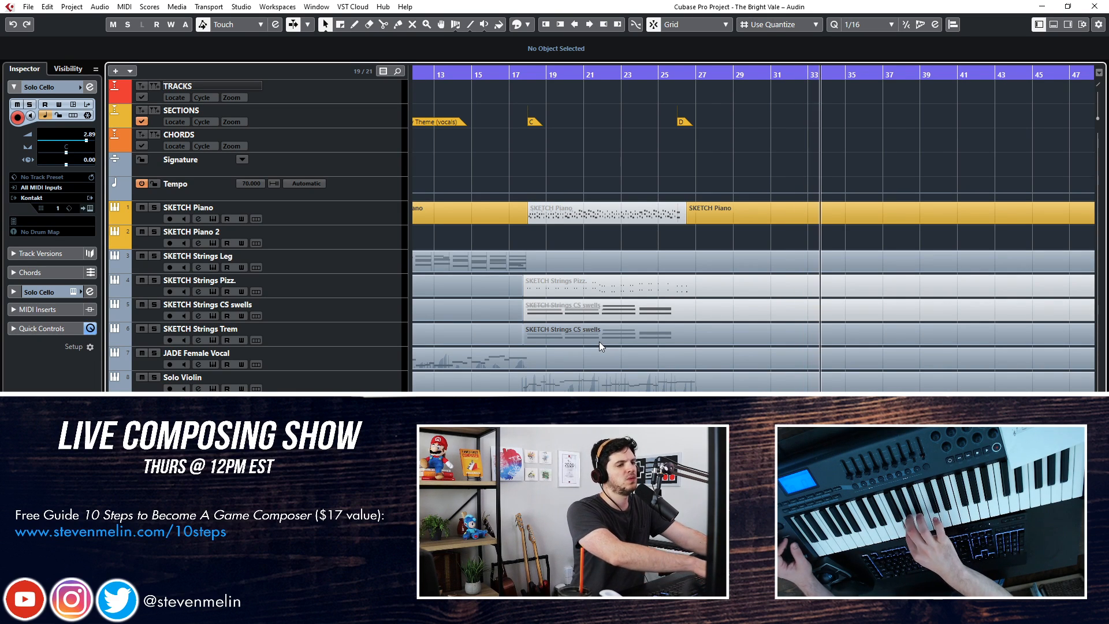
key("space")
Open the Solo Cello part in the Key Editor and check the short grace notes in bar 26
key("shift+b")
key("ctrl+e")
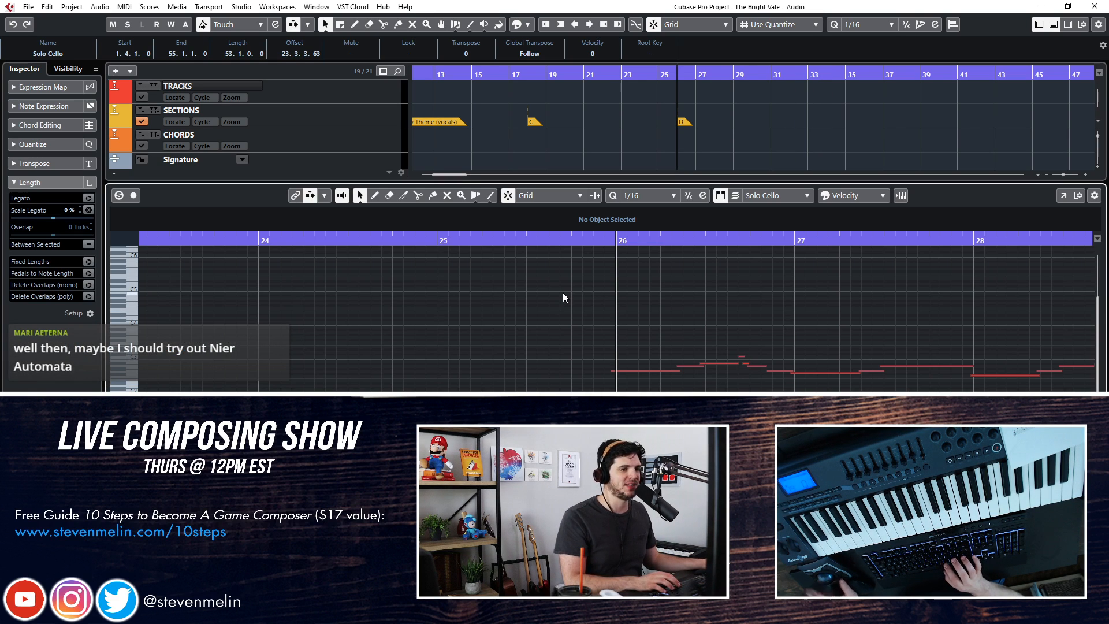
key("ctrl+a")
scroll(563, 293, "right", 2)
left_click(552, 336)
left_click_drag(552, 343, 552, 372)
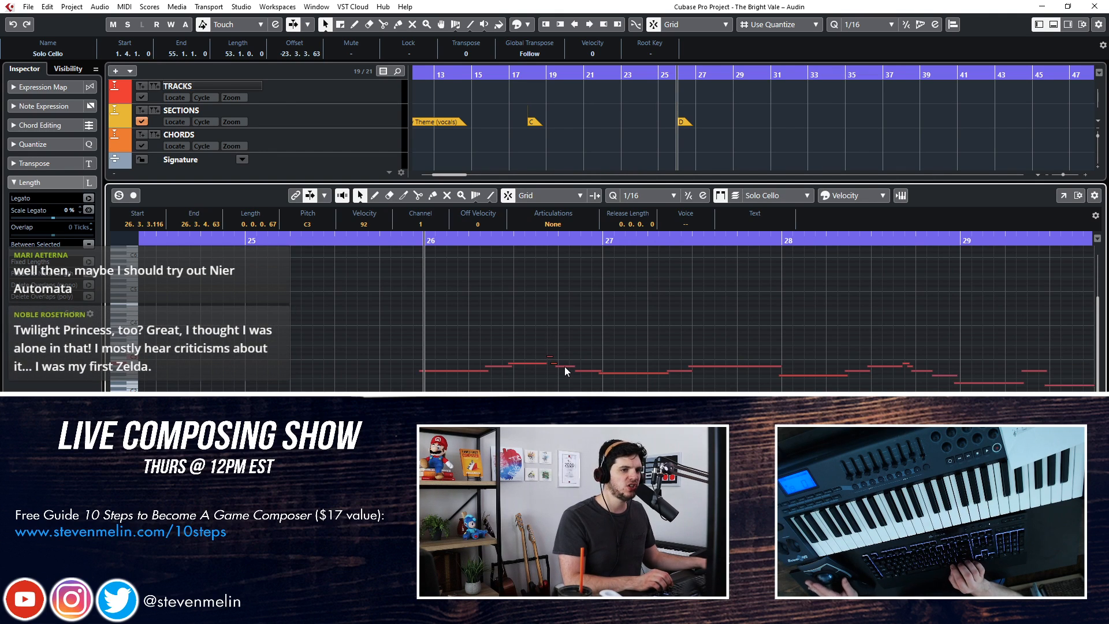
left_click(566, 325)
Quantize all the Solo Cello notes to 1/16 and review the take from bar 26 to bar 34
key("ctrl+a")
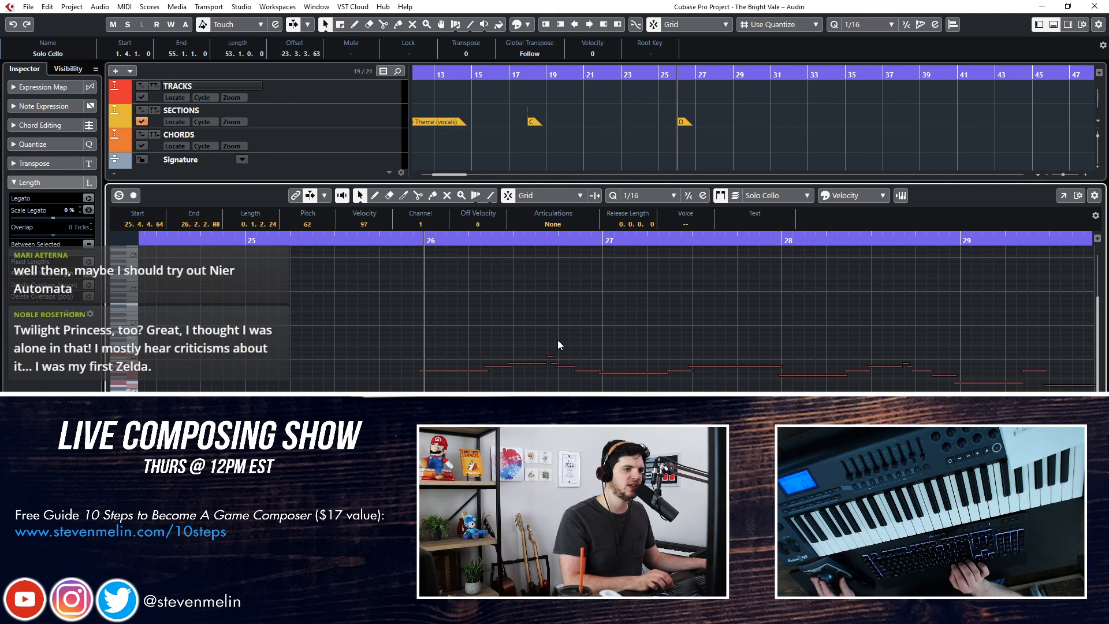
scroll(592, 316, "right", 5)
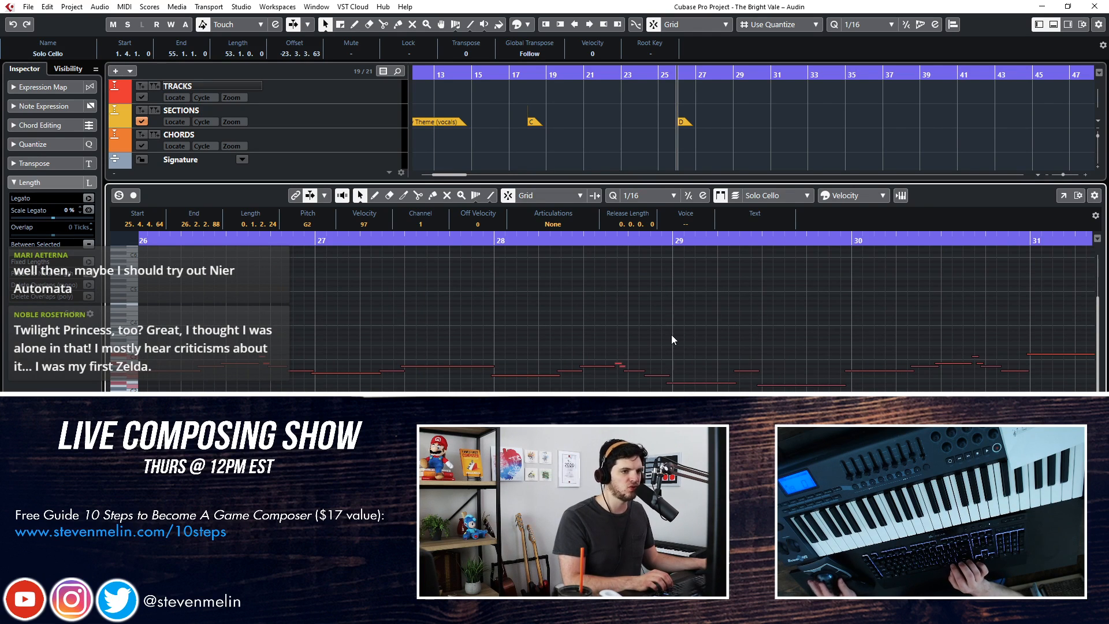
scroll(671, 334, "right", 7)
scroll(606, 327, "right", 7)
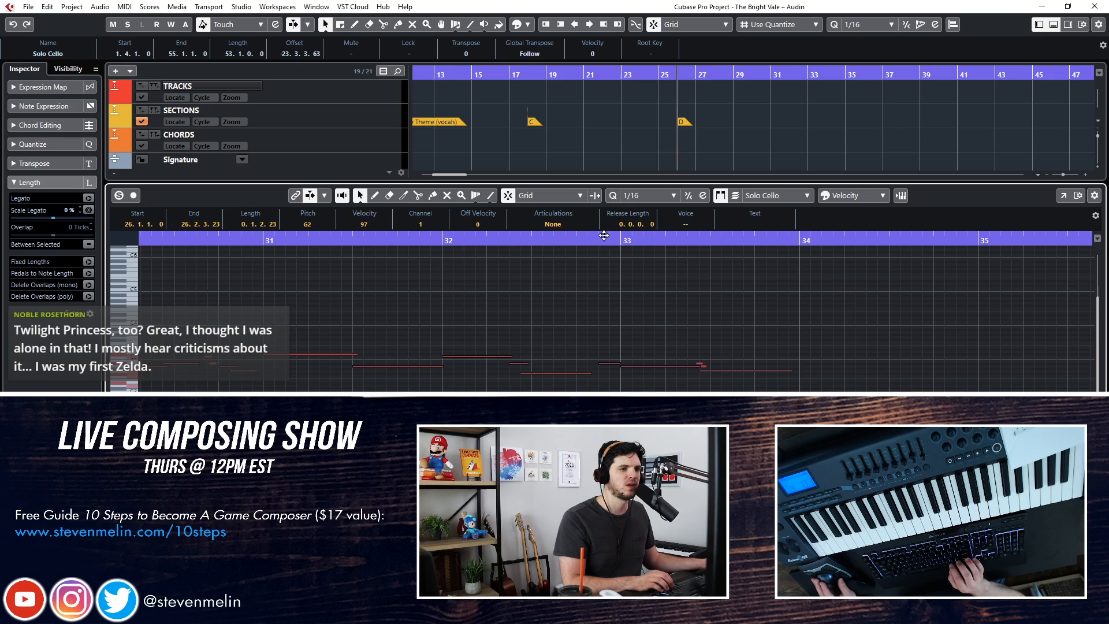
scroll(629, 325, "left", 9)
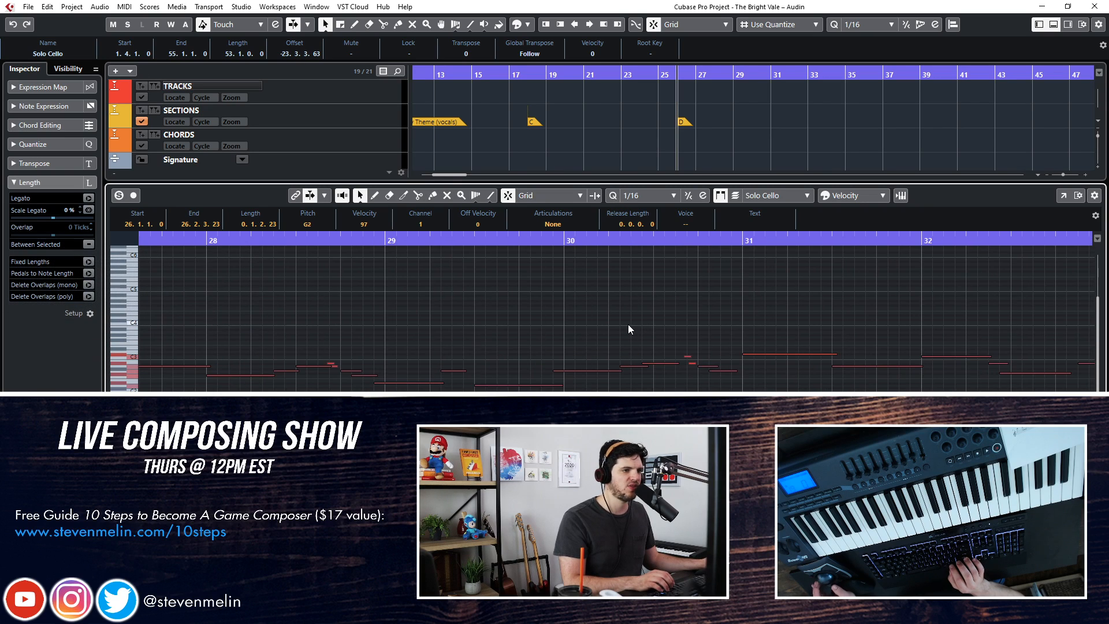
scroll(629, 325, "left", 5)
scroll(629, 327, "left", 9)
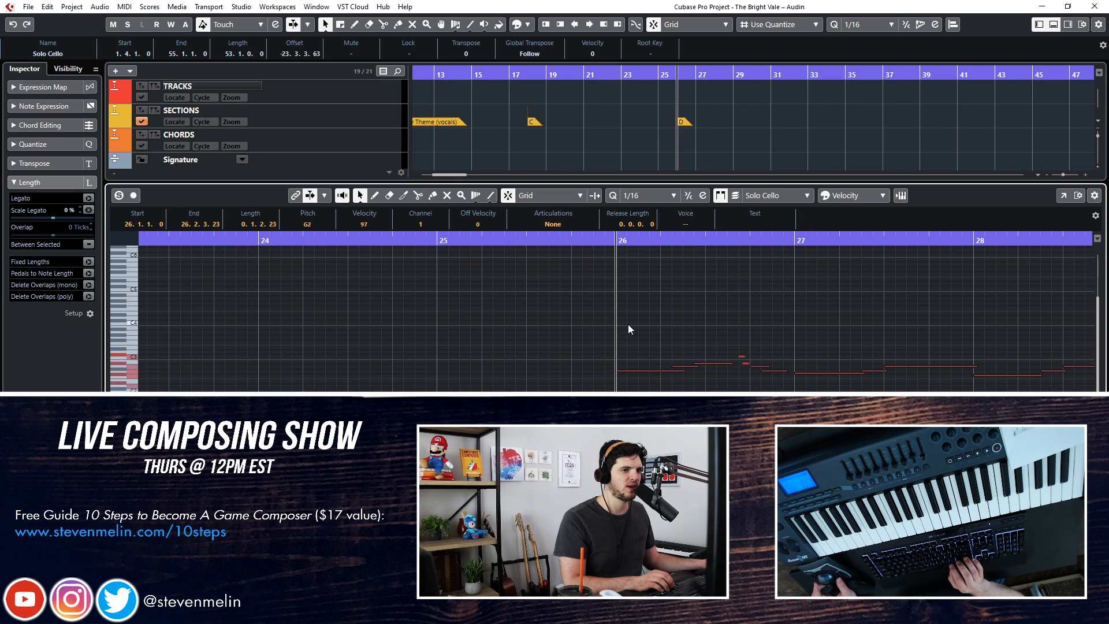
scroll(628, 324, "right", 2)
scroll(629, 324, "right", 20)
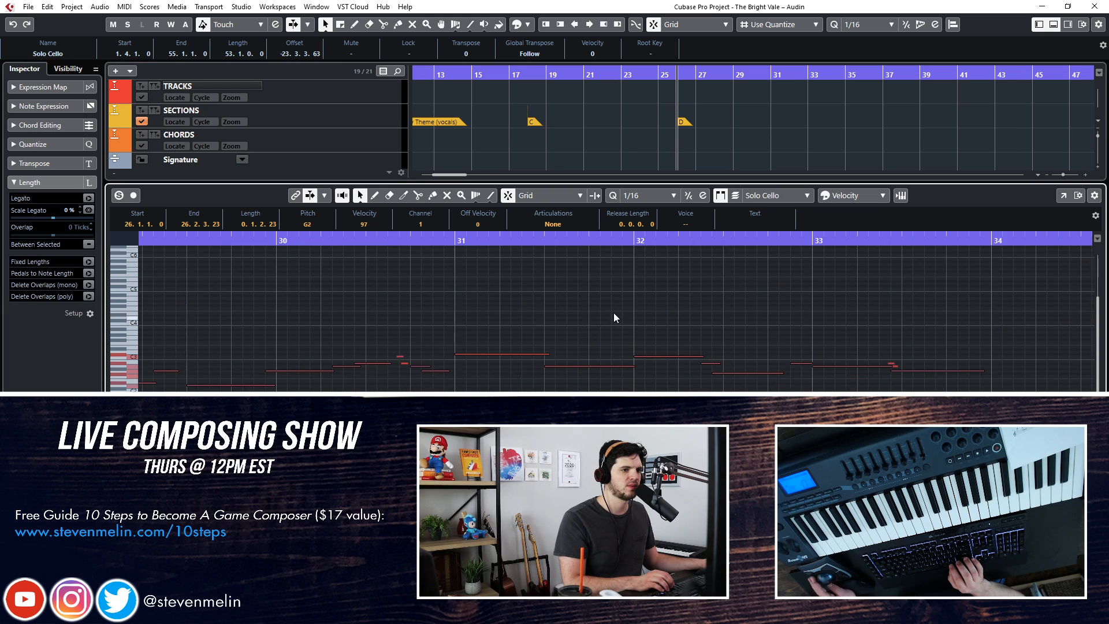
Nudge the Solo Cello's final notes in bar 33 one 1/16 step later and close the Key Editor
left_click(708, 337)
left_click_drag(721, 382, 723, 385)
key("ctrl+Right")
left_click(683, 314)
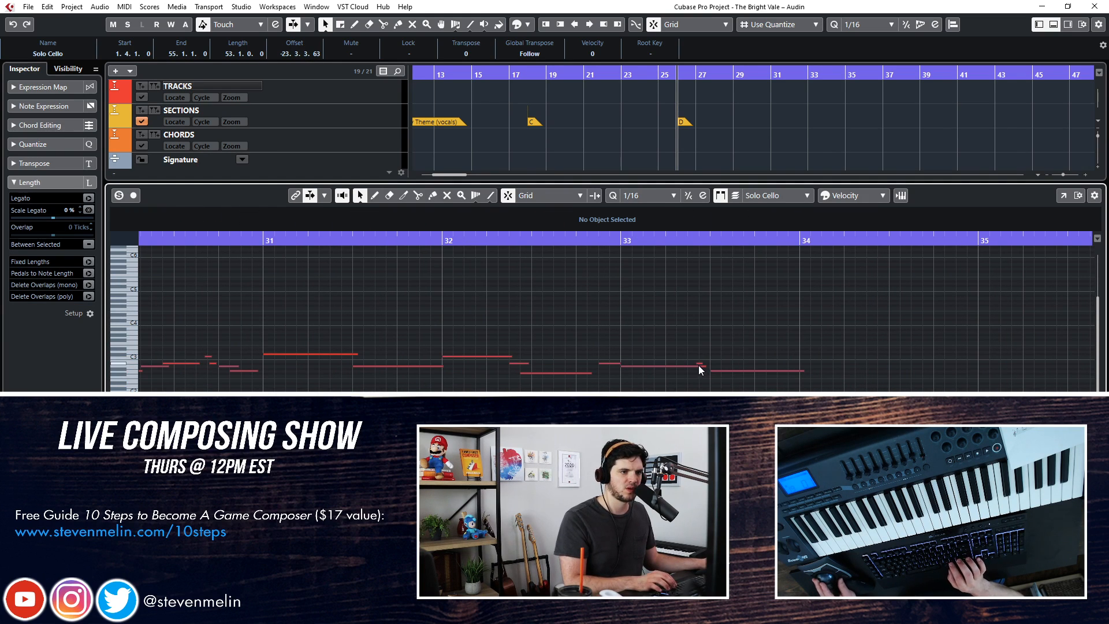
left_click_drag(698, 365, 689, 369)
key("ctrl+e")
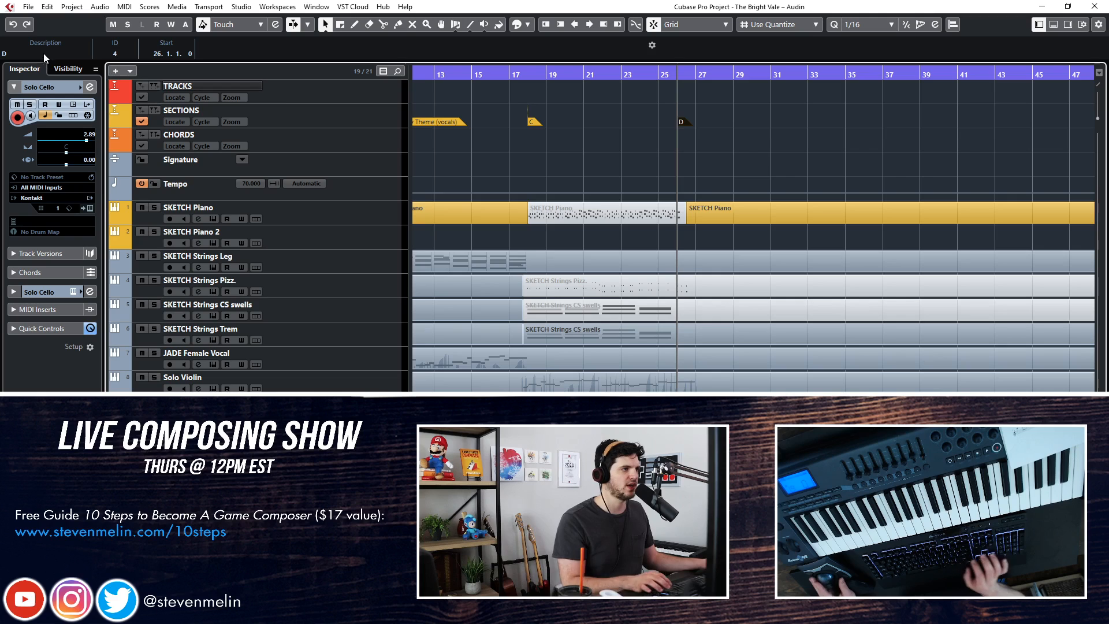
Rename the section D marker as "D: Campfire Theme"
left_click(43, 53)
type("D: Campfire T")
type("eme")
key("Return")
left_click(41, 53)
type("h")
key("Return")
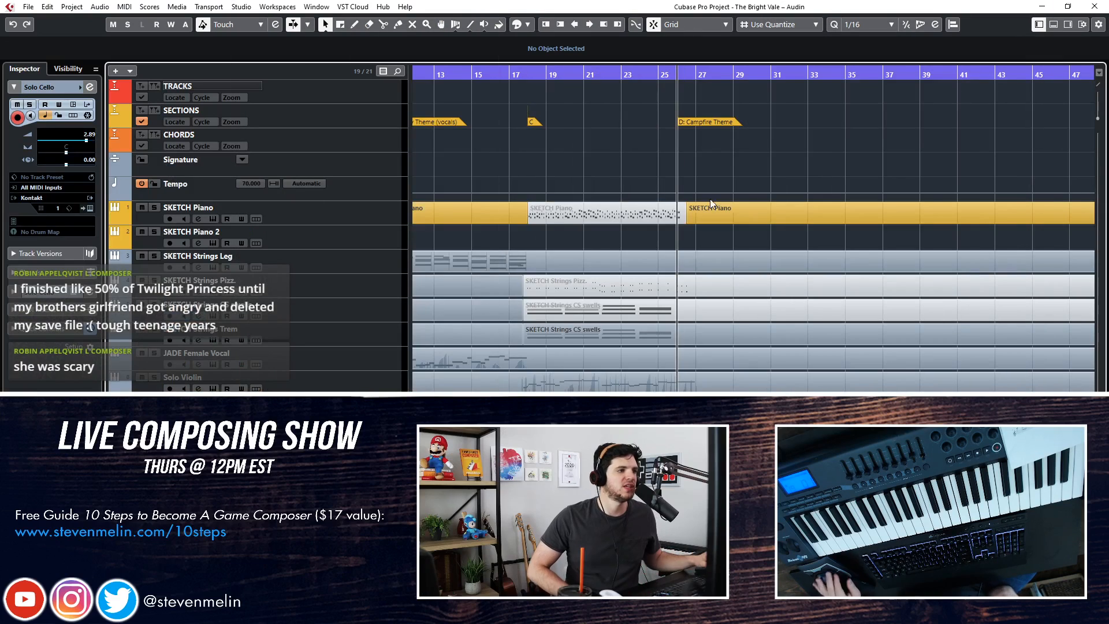
Arm the SKETCH Strings Leg track and play along with the Campfire Theme, restarting from around bar 24
left_click(324, 261)
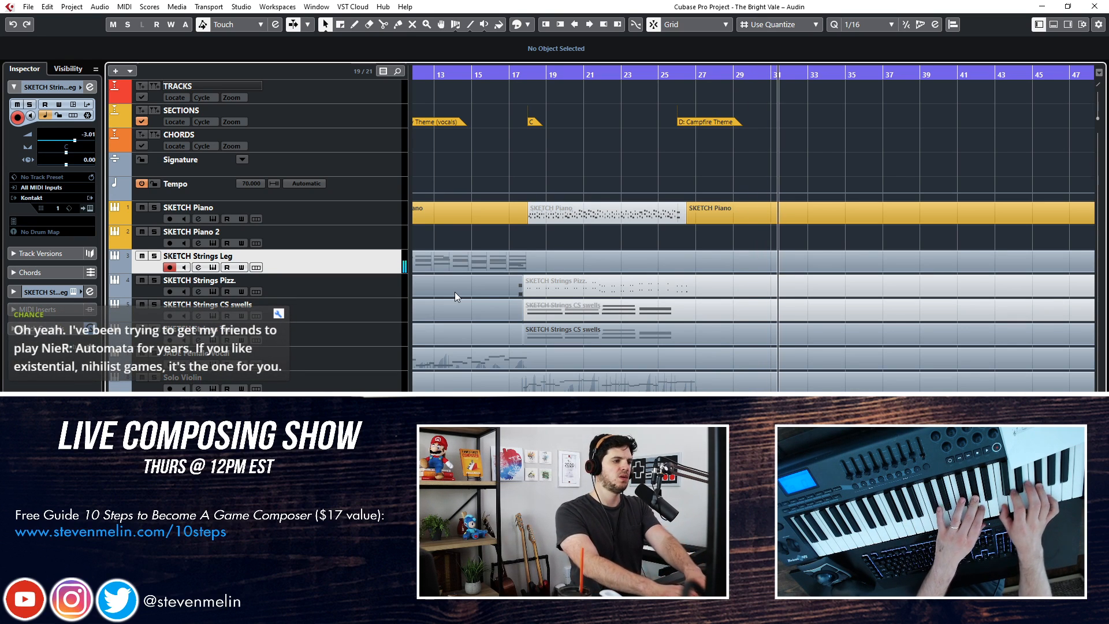
key("space")
key("KP_Subtract")
key("KP_Subtract")
key("KP_Subtract")
key("space")
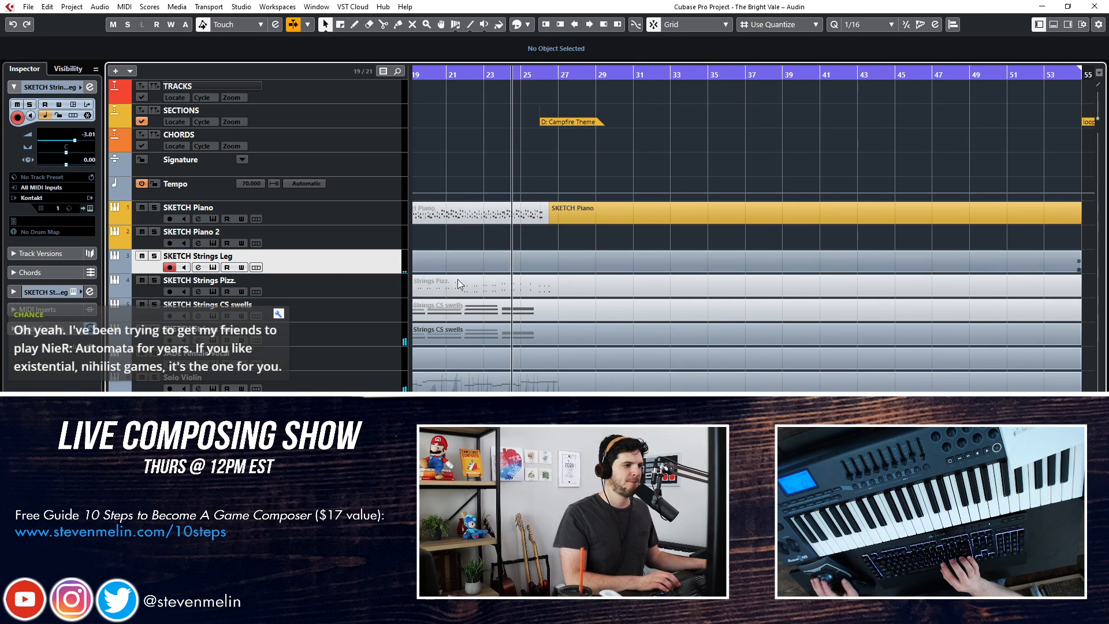
Arm the JADE Female Vocal track and rehearse its part over the Campfire Theme up to about bar 31
left_click(331, 365)
scroll(543, 354, "left", 5)
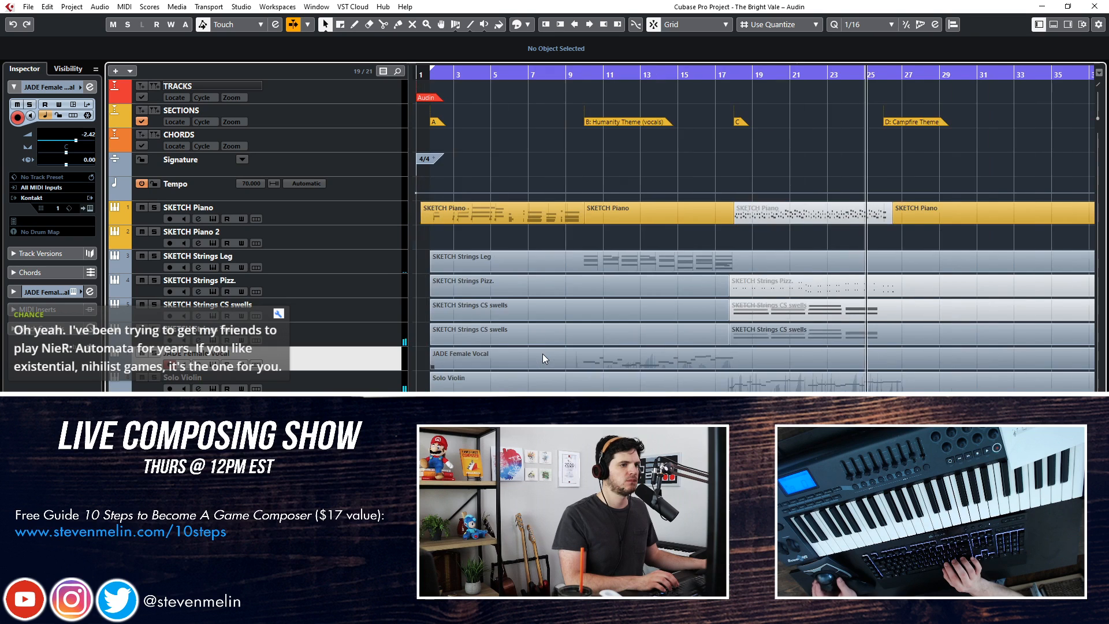
scroll(543, 354, "right", 4)
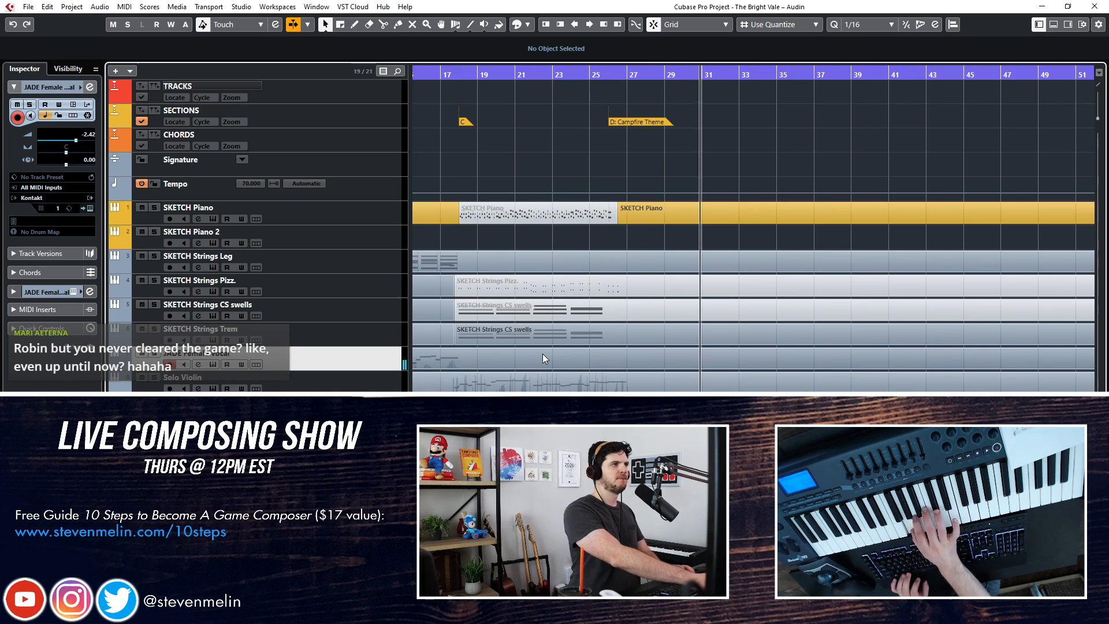
Try to record a JADE Female Vocal take over the first bars of the Campfire Theme
key("space")
key("KP_Subtract")
key("KP_Subtract")
key("KP_Subtract")
key("KP_Subtract")
key("KP_Subtract")
key("space")
key("KP_Multiply")
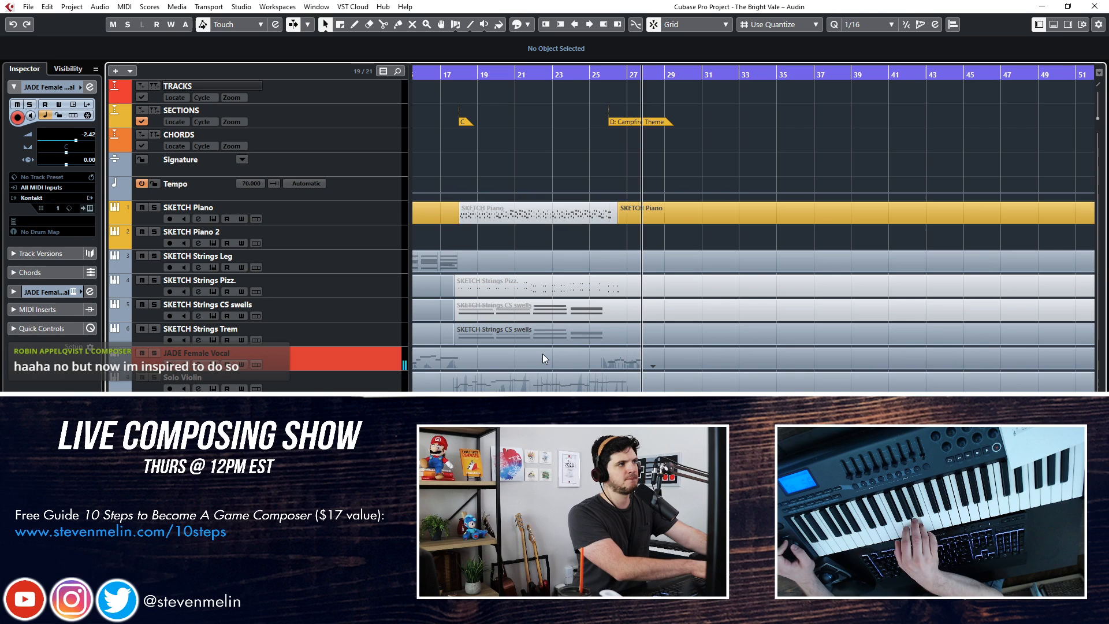
key("space")
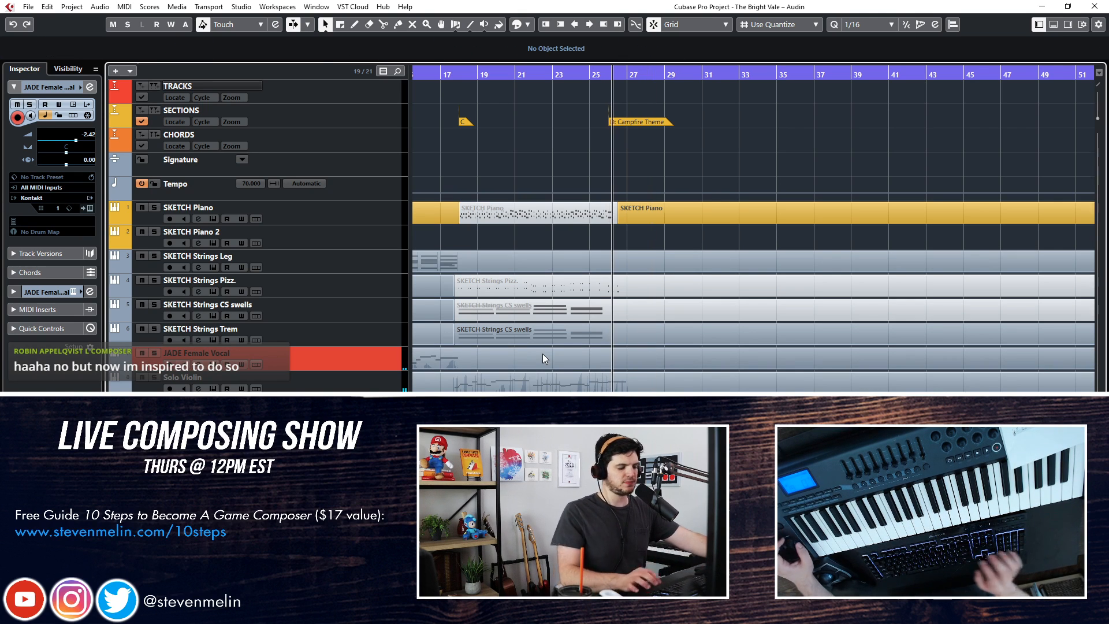
key("space")
key("KP_Subtract")
key("ctrl+z")
Record a JADE Female Vocal take from a bar 25 lead-in through the Campfire Theme up to about bar 33
key("space")
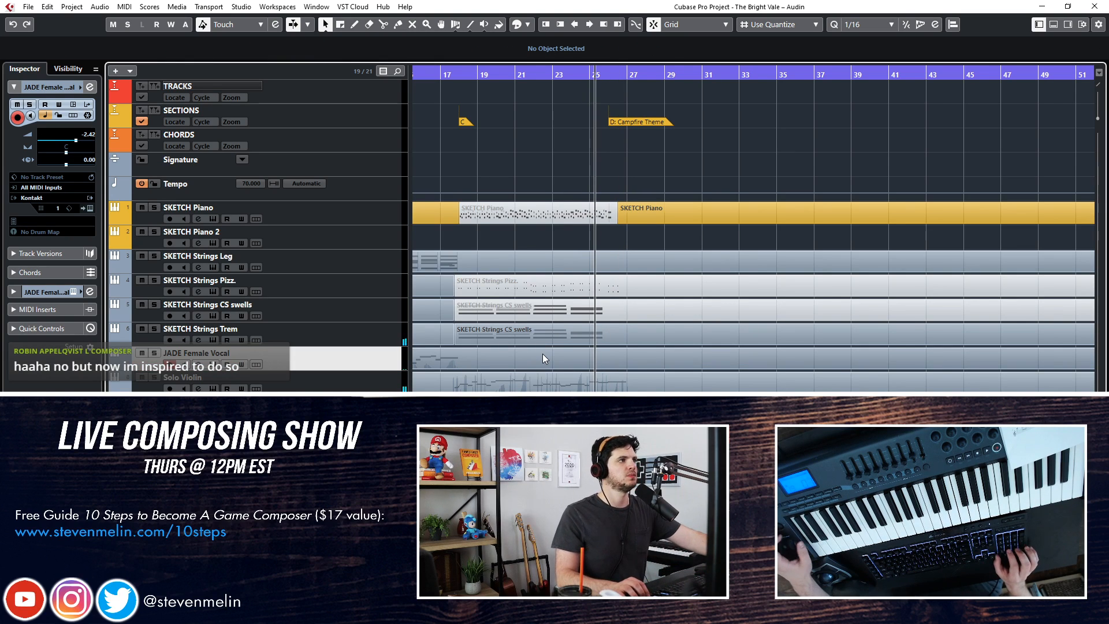
key("KP_Multiply")
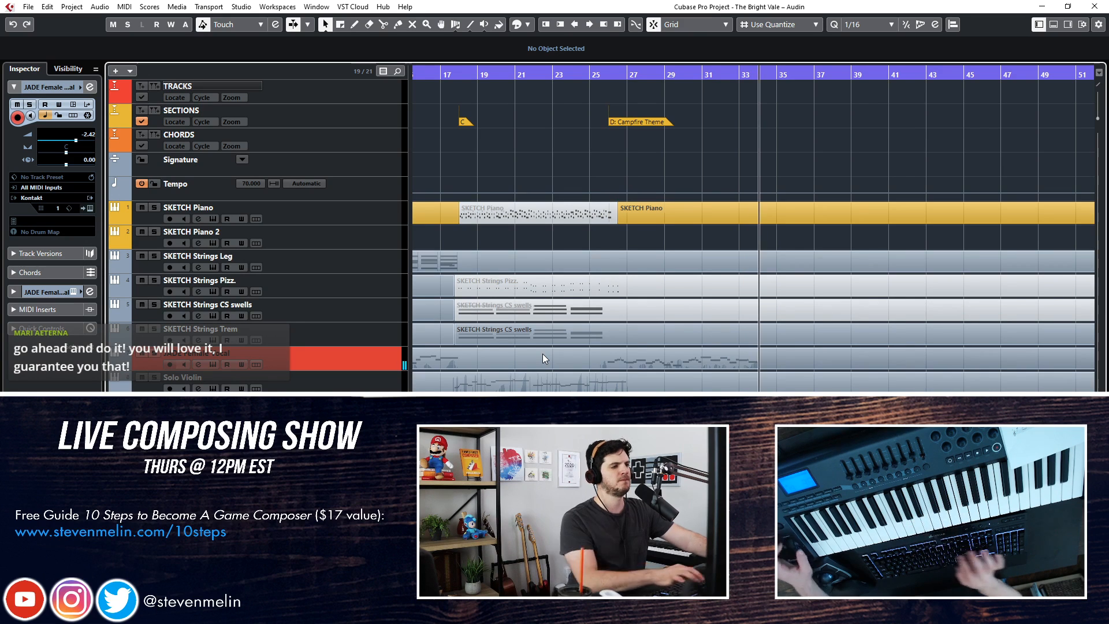
key("space")
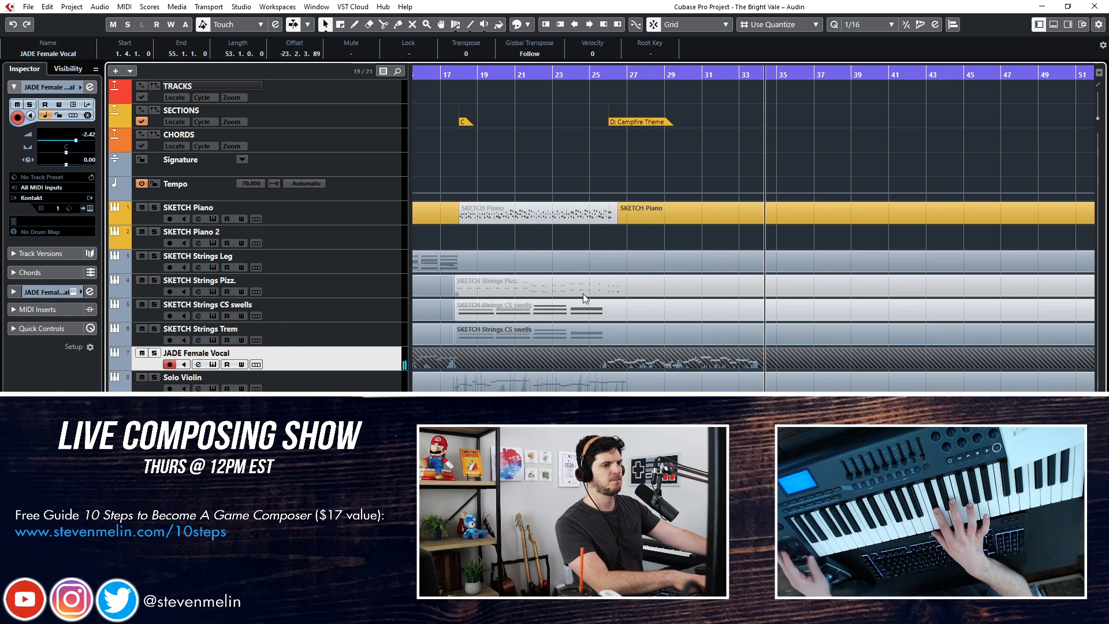
key("KP_Subtract")
key("KP_Subtract")
key("KP_Subtract")
key("KP_Subtract")
key("KP_Subtract")
Move the playhead back to bar 25 and save the project
right_click(584, 351)
left_click(658, 352)
left_click(584, 352)
key("1")
key("KP_Subtract")
key("KP_Subtract")
key("KP_Subtract")
key("KP_Subtract")
key("KP_Subtract")
key("ctrl+s")
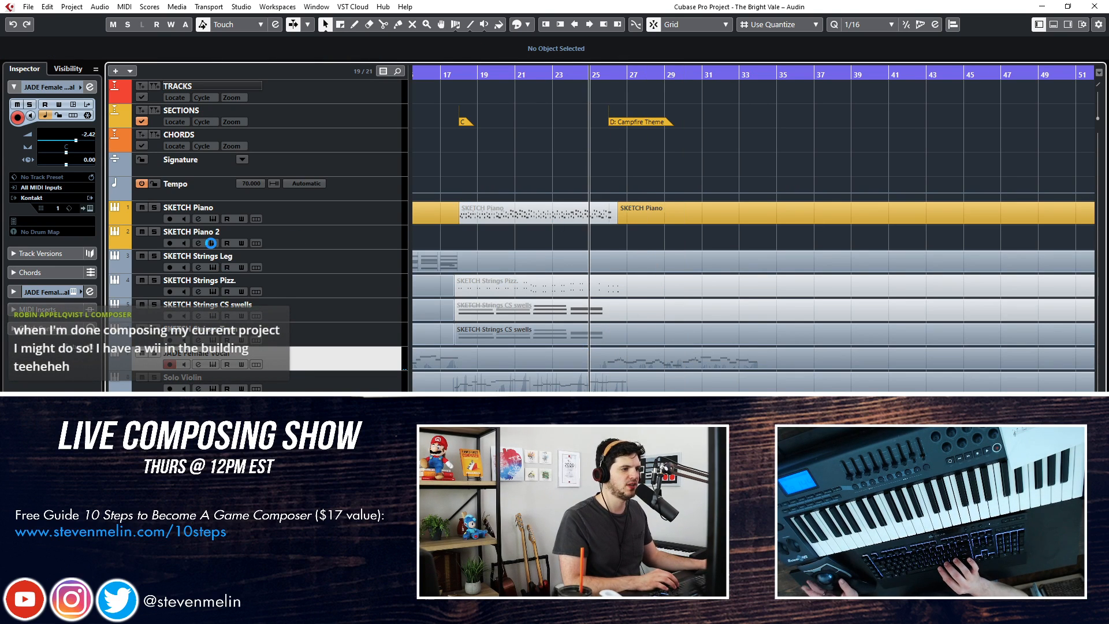
Try to record a SKETCH Strings Leg take from a bar 25 lead-in into the Campfire Theme
left_click(271, 254)
key("space")
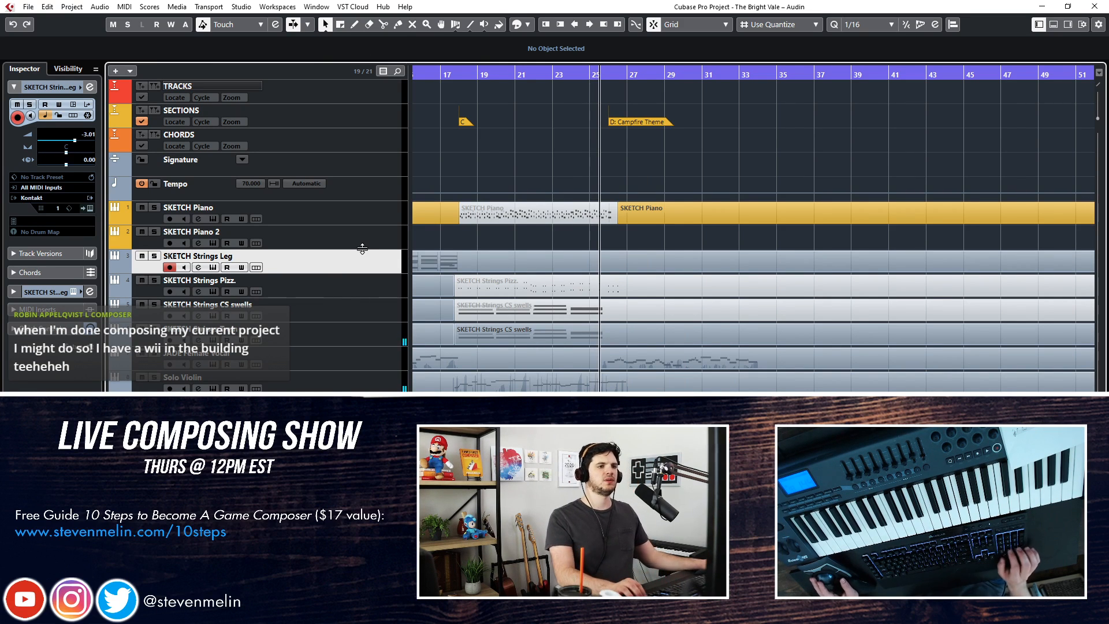
key("KP_Multiply")
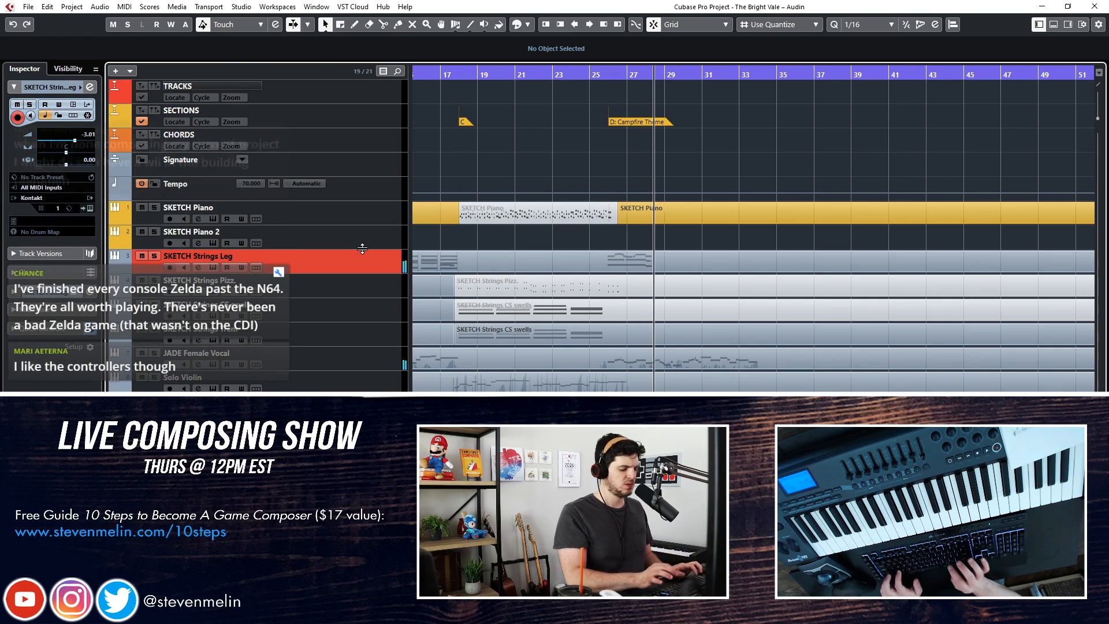
key("space")
Audition the SKETCH Piano and the Dulcimer by playing along with the Campfire Theme section
left_click(375, 213)
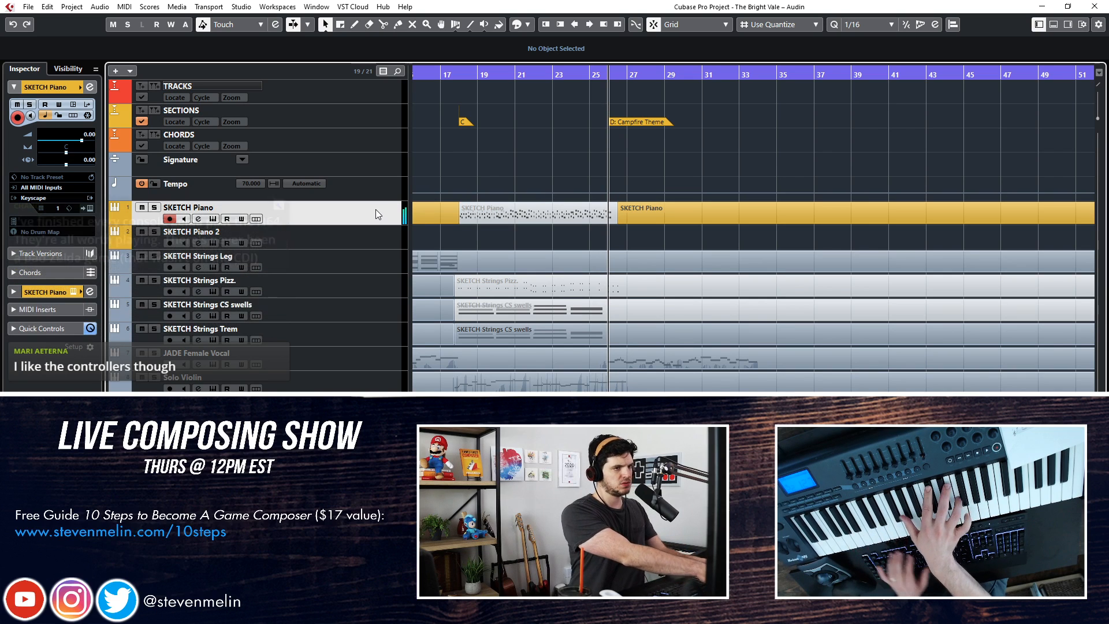
key("space")
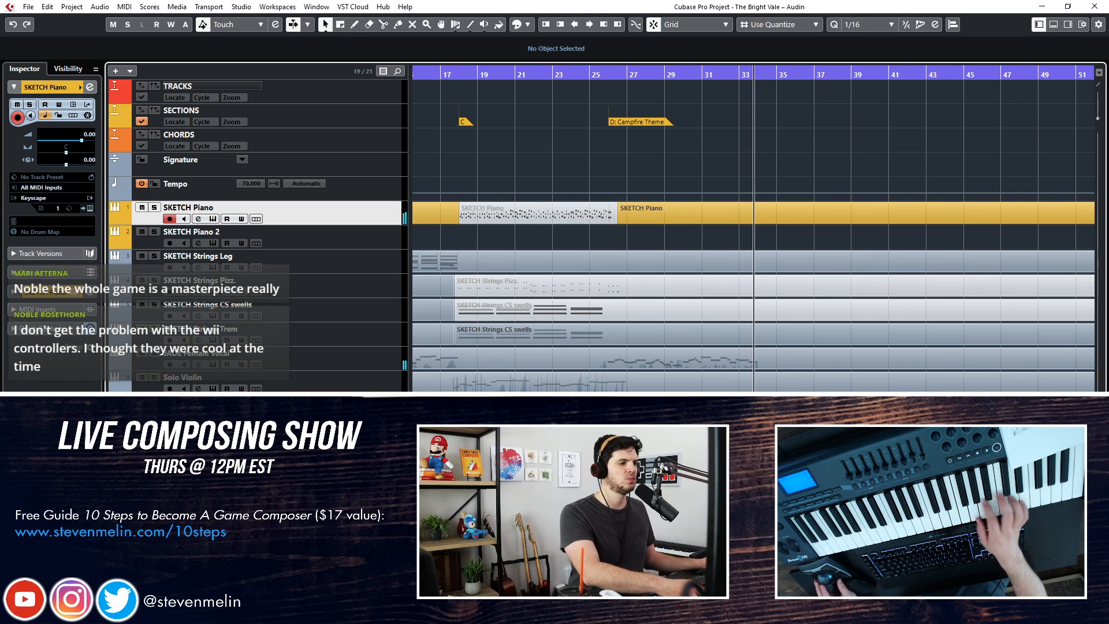
left_click(370, 462)
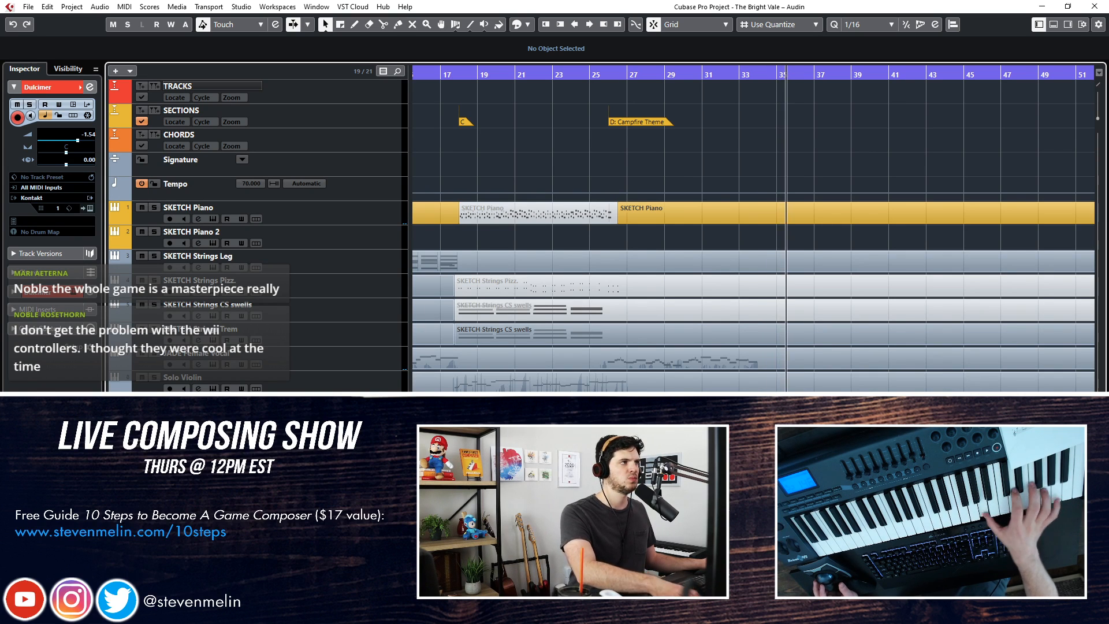
key("KP_Subtract")
key("KP_Subtract")
key("KP_Subtract")
key("KP_Subtract")
key("KP_Subtract")
key("KP_Subtract")
key("KP_Subtract")
key("KP_Subtract")
key("KP_Subtract")
key("KP_Subtract")
key("KP_Subtract")
key("KP_Add")
key("space")
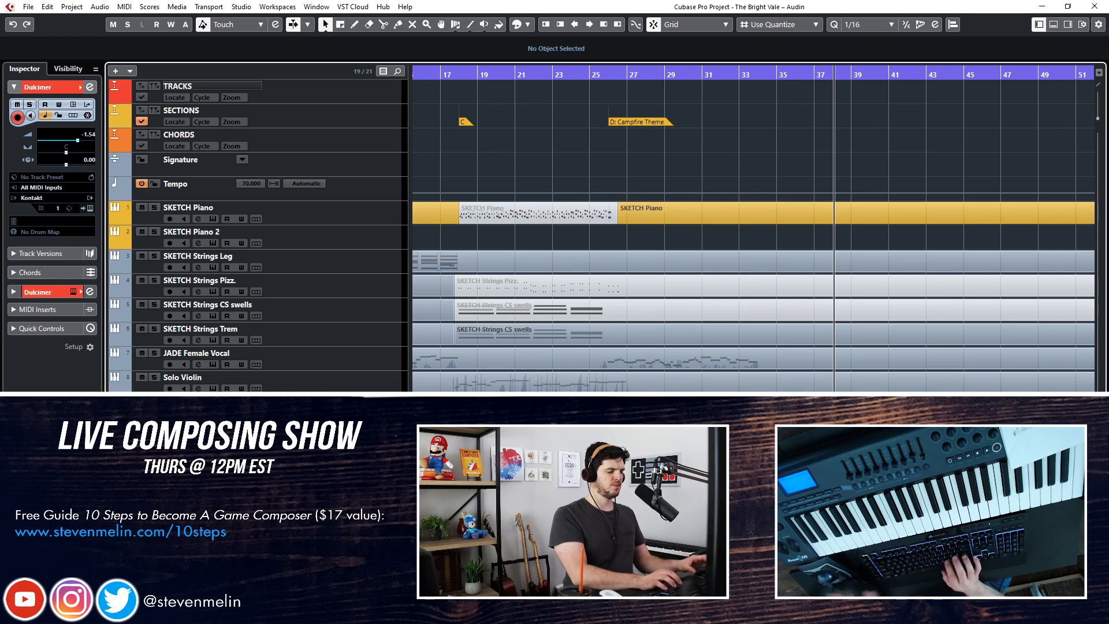
Rewind from around bar 37 and play the end of the Campfire Theme phrase around bar 33
scroll(606, 167, "left", 5)
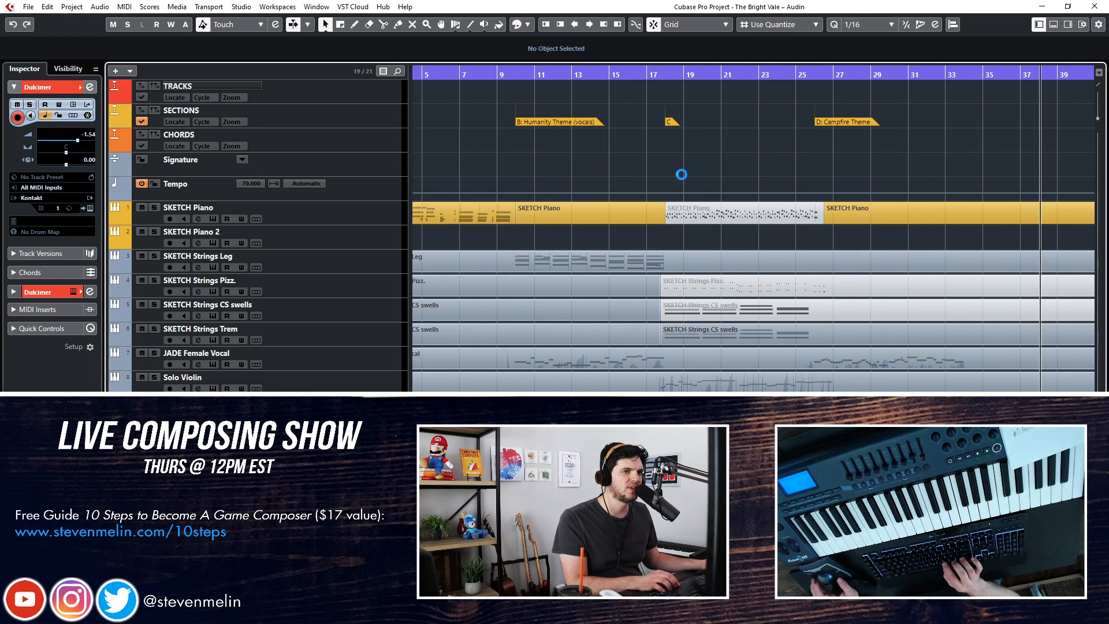
scroll(682, 174, "left", 2)
key("KP_Subtract")
key("KP_Subtract")
key("KP_Subtract")
key("KP_Subtract")
key("KP_Subtract")
key("KP_Subtract")
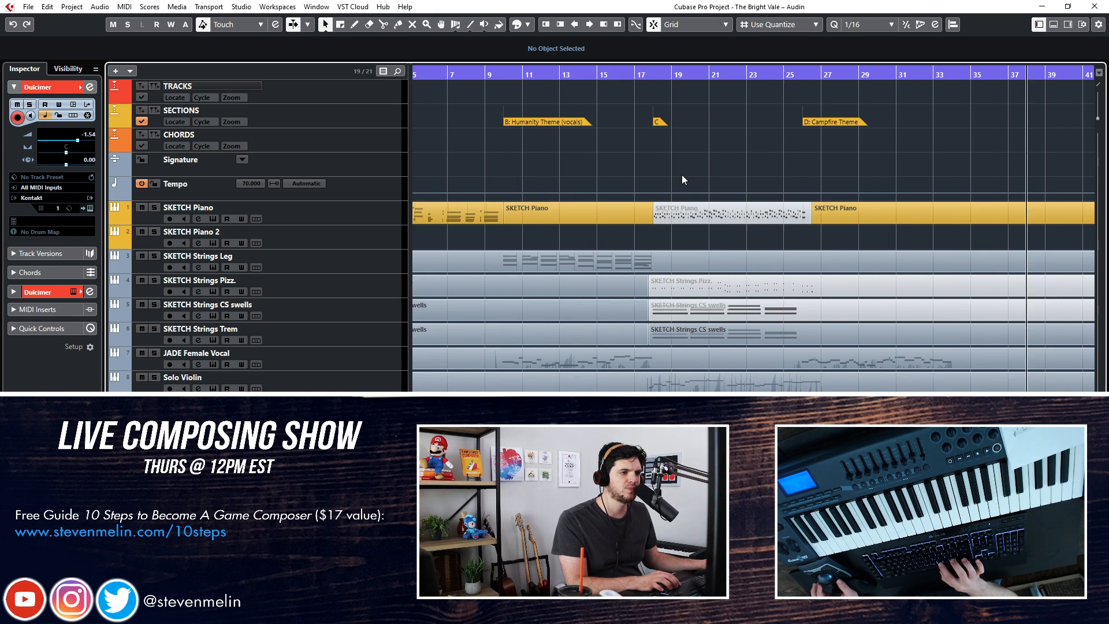
key("space")
key("f")
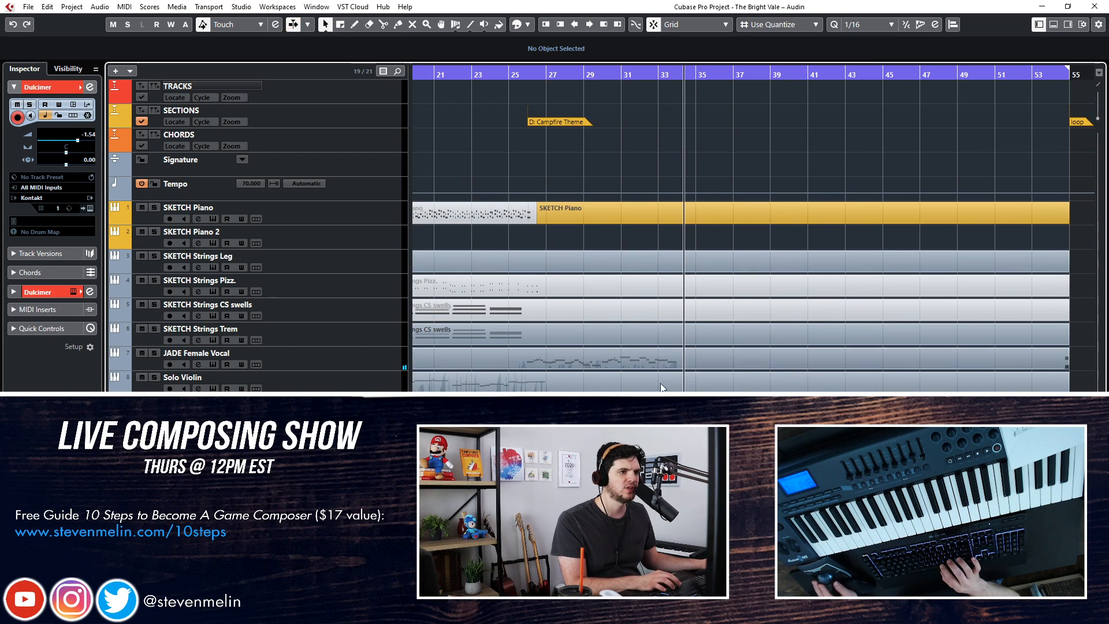
Select the parts spanning the Campfire Theme on all tracks and set the quantize preset to 1/4
left_click(567, 208)
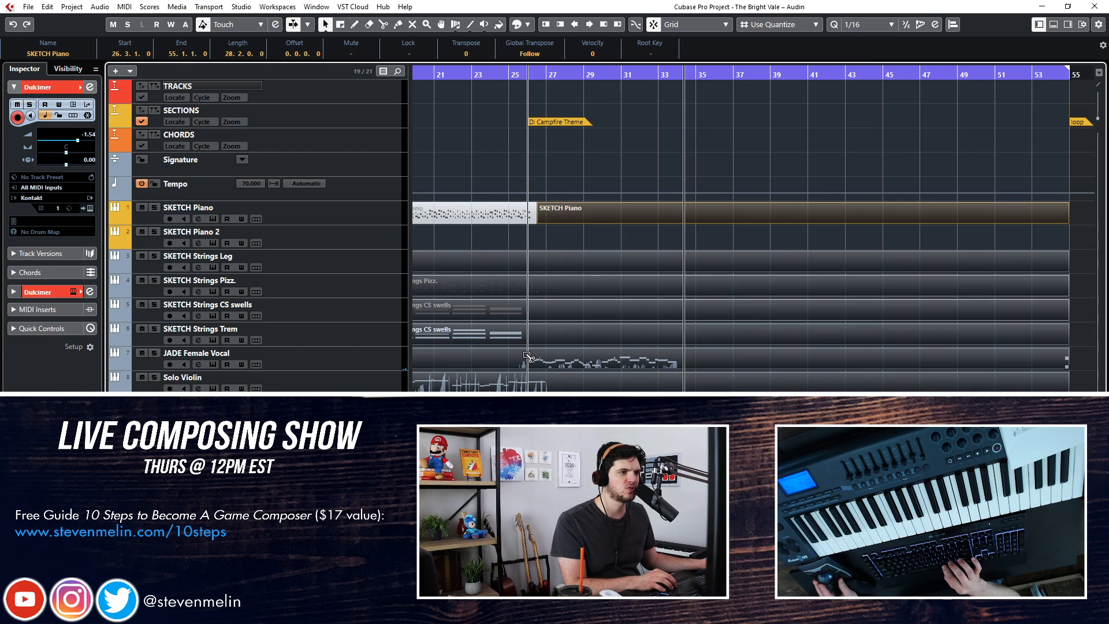
key("h")
key("h")
key("h")
scroll(523, 353, "left", 3)
key("KP_Subtract")
key("KP_Subtract")
key("KP_Subtract")
key("KP_Subtract")
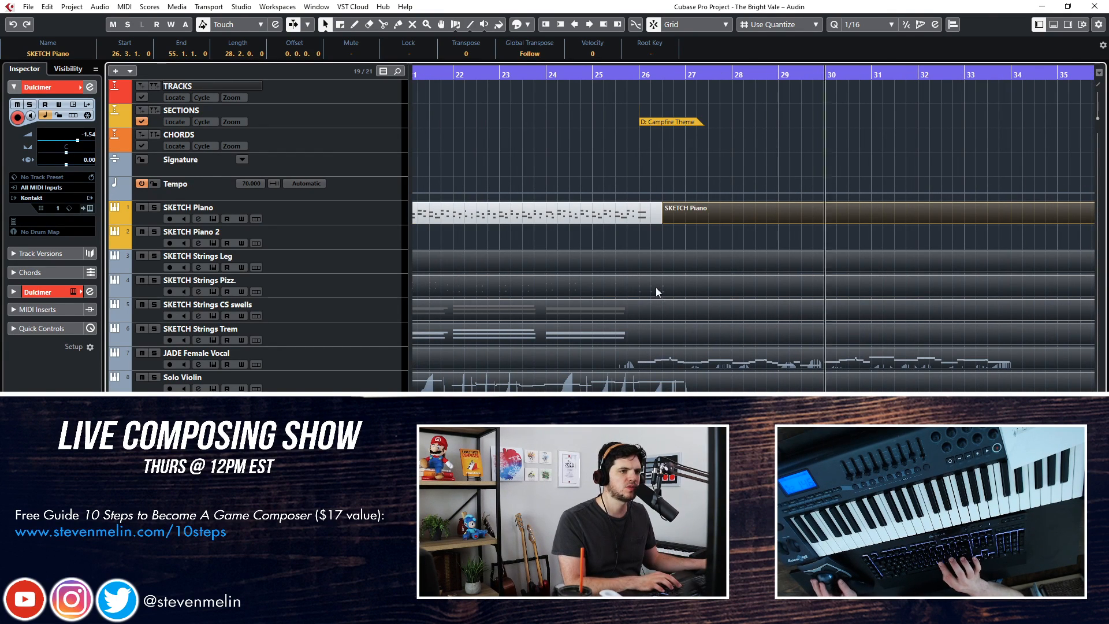
left_click(861, 24)
left_click(866, 64)
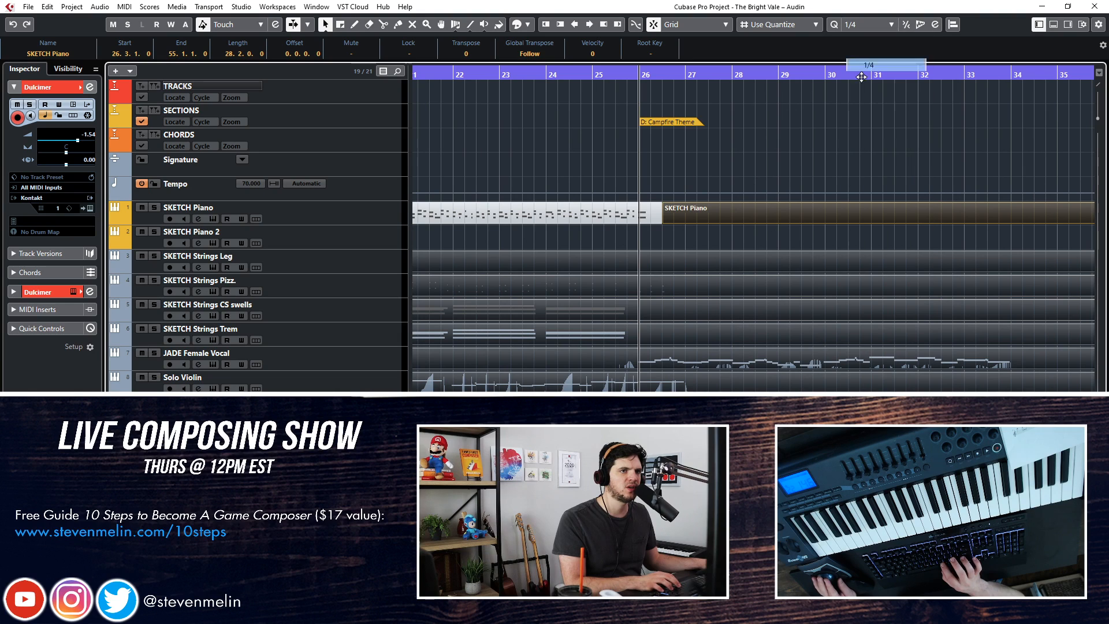
Try to split the selected parts at bar 26, where the Campfire Theme starts
left_click(638, 358, "alt")
key("space")
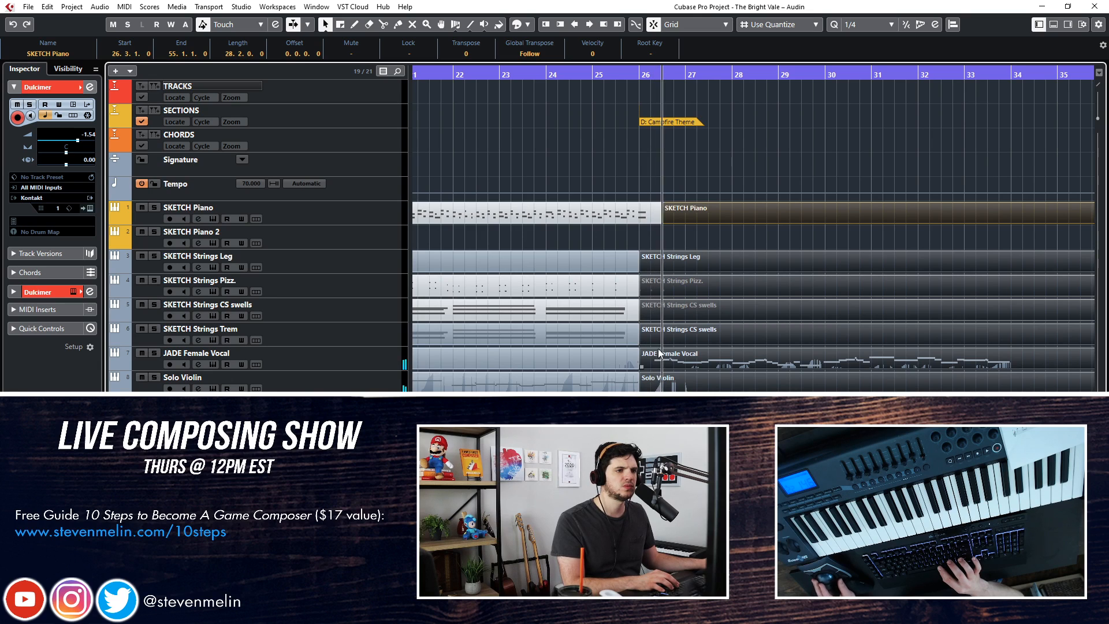
key("ctrl+z")
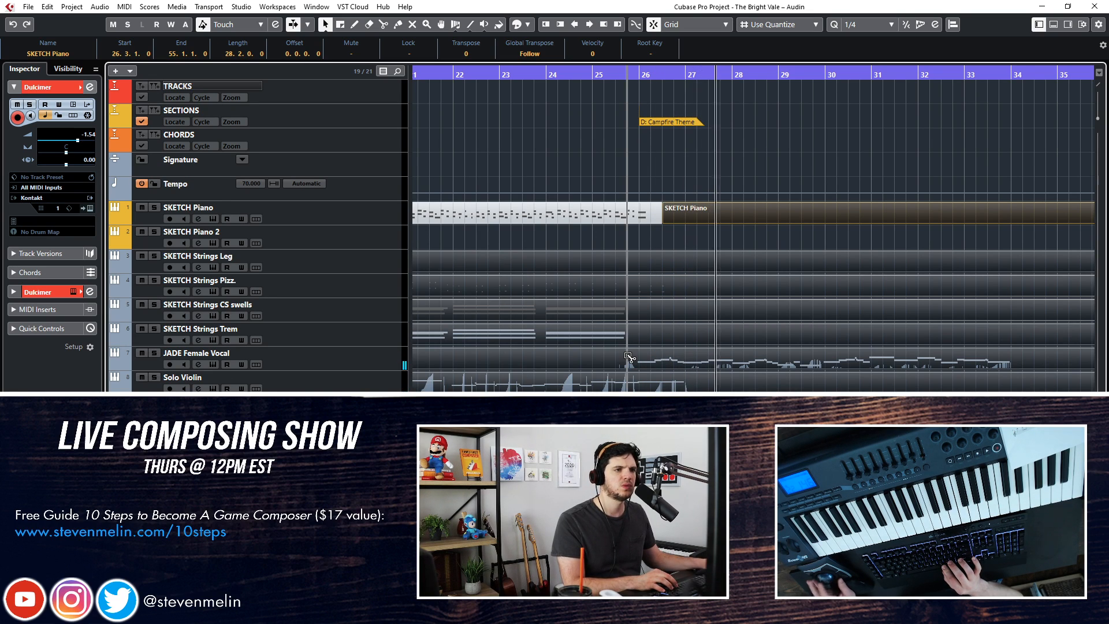
Split the selected strings, vocal and solo instrument parts at 25.4.1 and copy the portions after the split to 33.4.1
left_click(628, 356, "alt")
left_click_drag(719, 552, 749, 240)
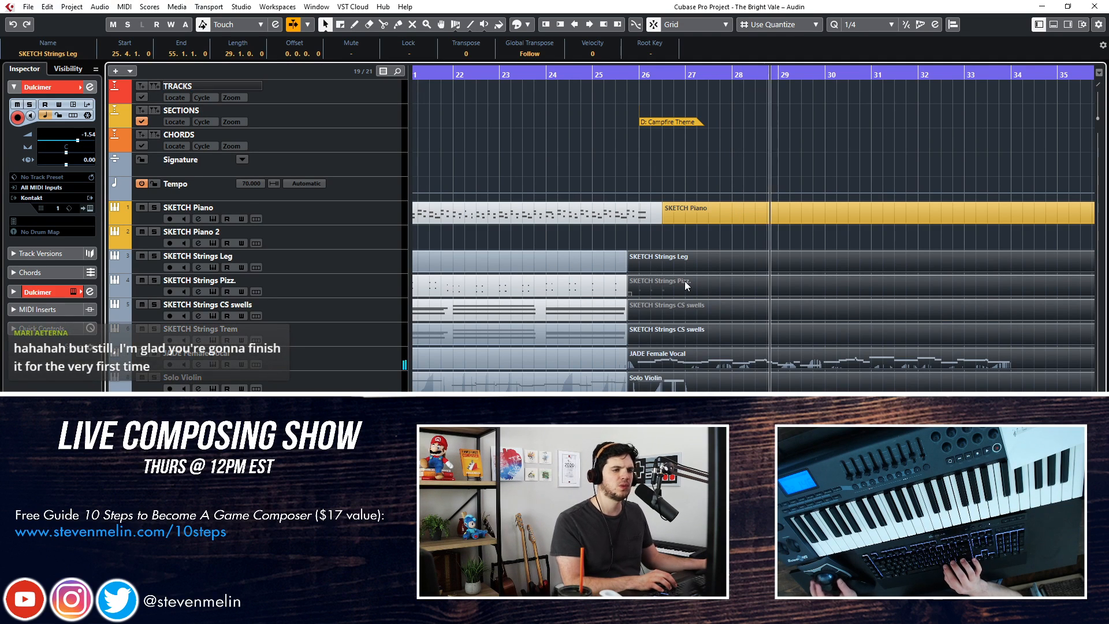
scroll(684, 281, "right", 2)
key("g")
key("g")
key("g")
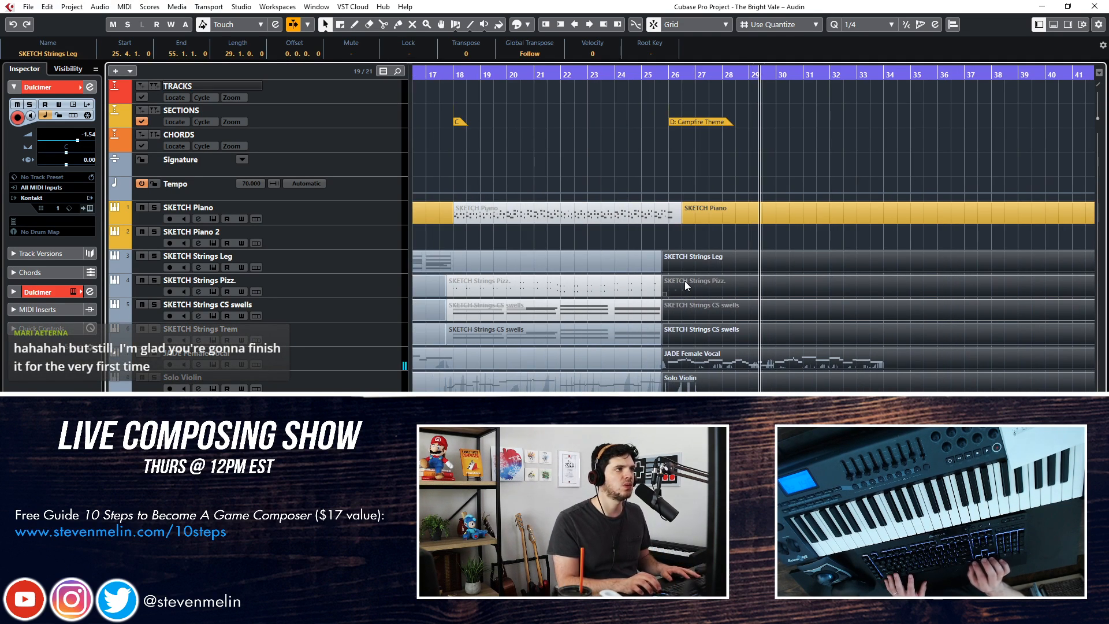
scroll(685, 281, "right", 2)
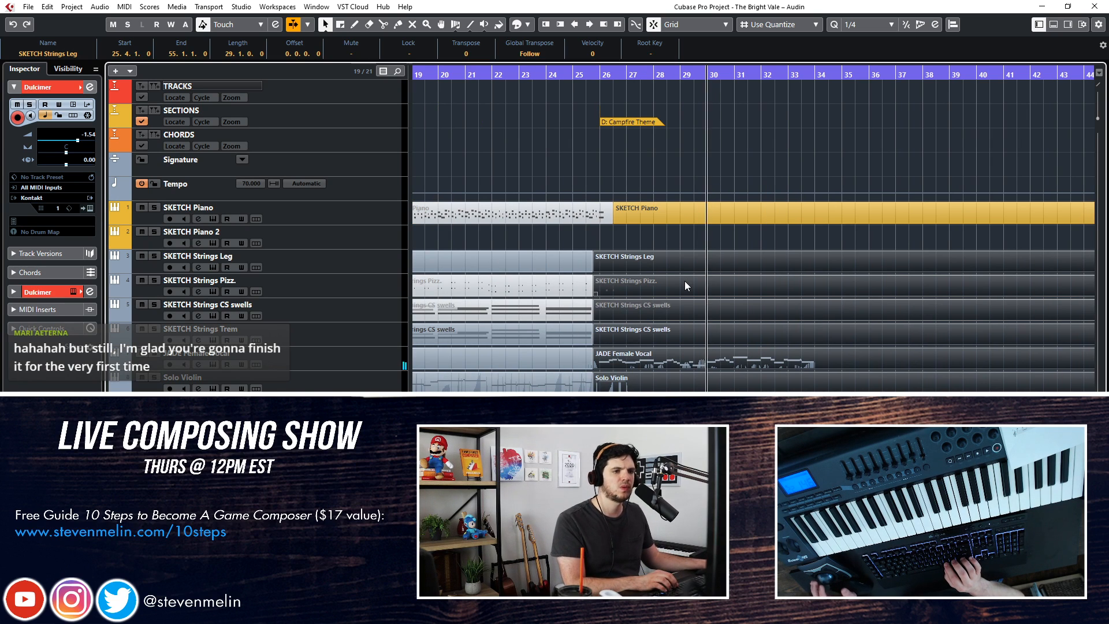
mouse_move(684, 280)
left_mouse_down()
mouse_move(799, 285)
mouse_move(881, 259)
mouse_move(871, 259)
left_mouse_up()
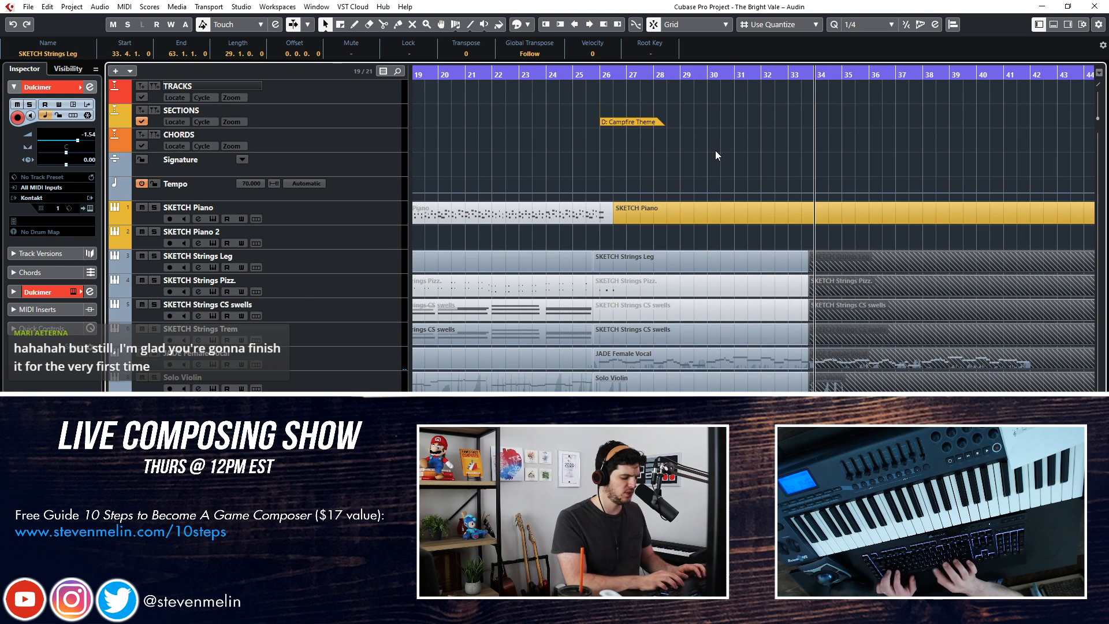
Add a marker named D' at bar 34 on the SECTIONS track and close the marker list
key("shift+Insert")
type("D2")
key("BackSpace")
type("'")
key("Return")
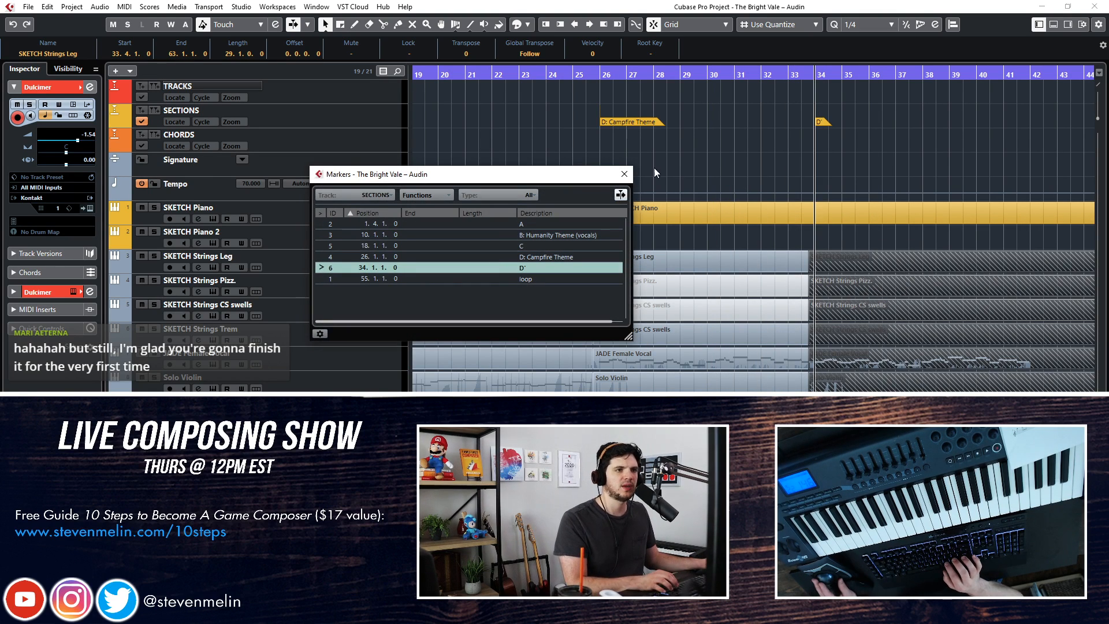
left_click(624, 174)
Delete the Hurdy Gurdy, Solo Violin and SKETCH Strings Trem parts between 25.4.1 and 33.4.1
key("shift+b")
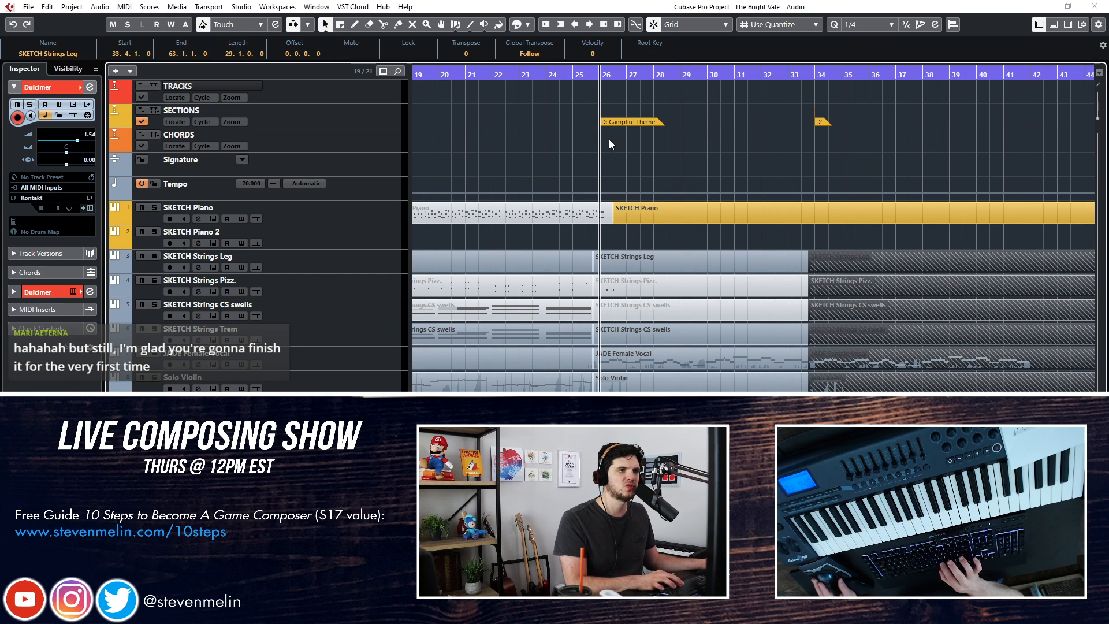
left_click(657, 215)
left_click(662, 384)
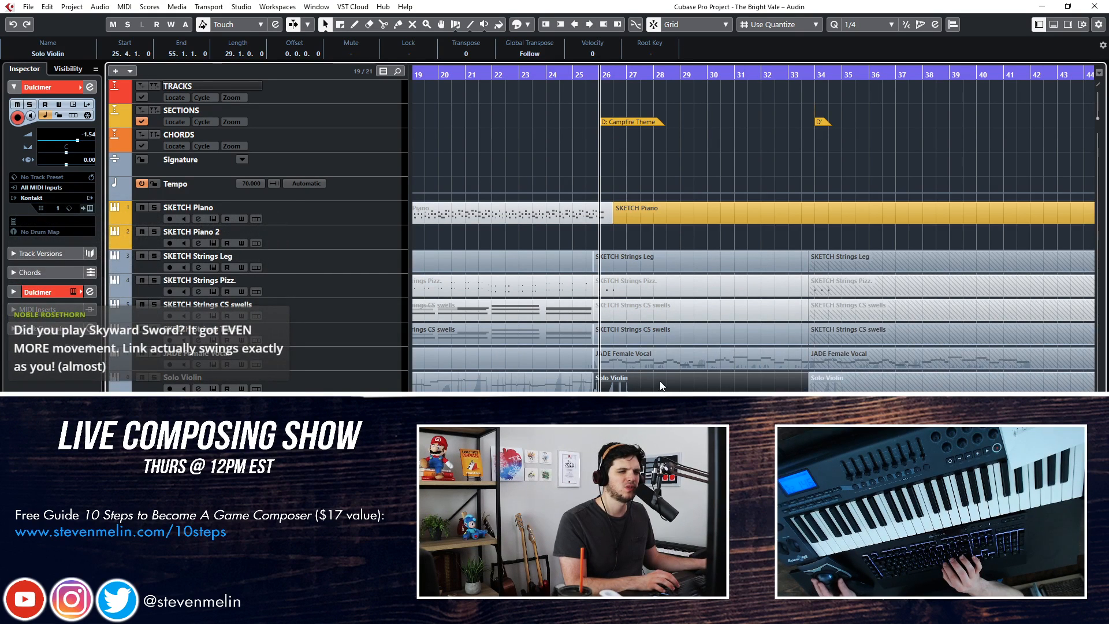
key("Down")
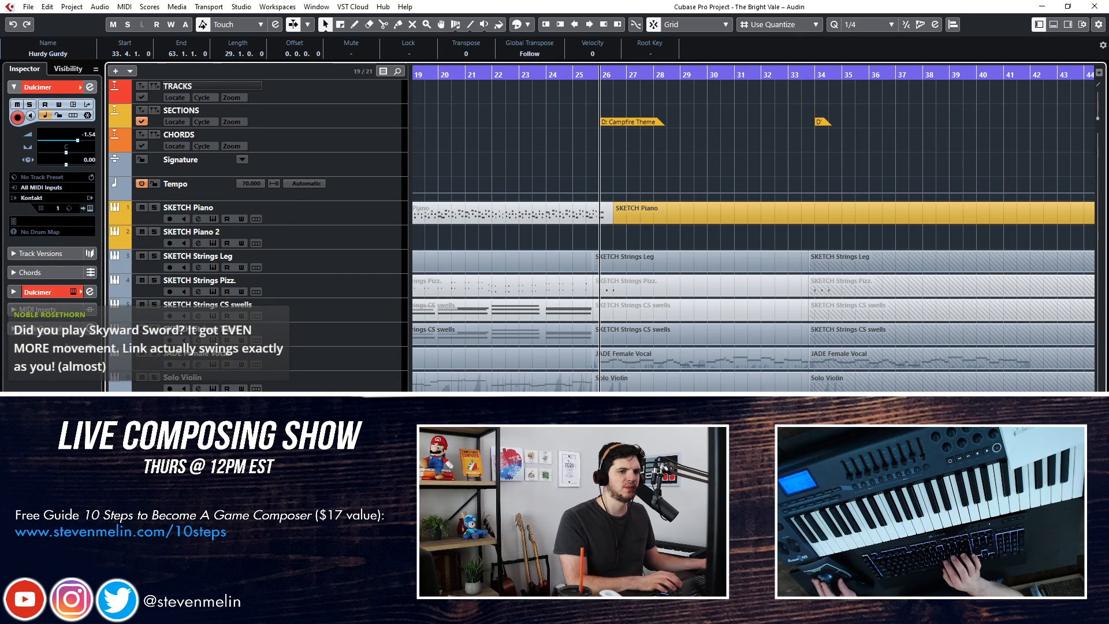
key("Delete")
left_click(629, 376)
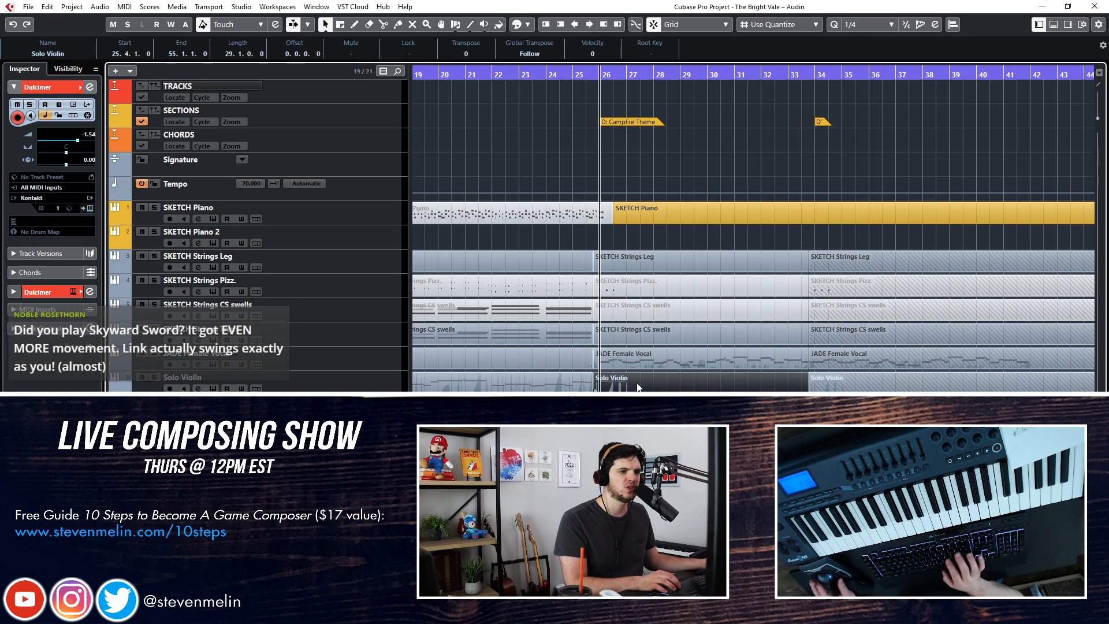
key("Delete")
left_click(649, 339)
key("Delete")
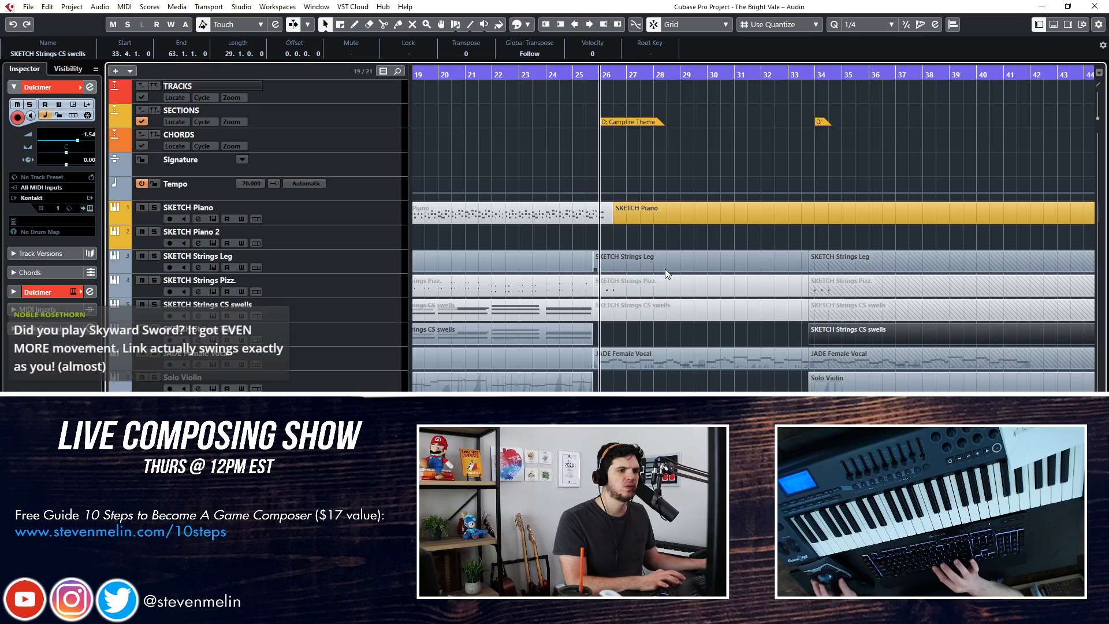
Play from the Campfire Theme marker and delete the SKETCH Strings CS swells part that starts at 25.4.1
key("space")
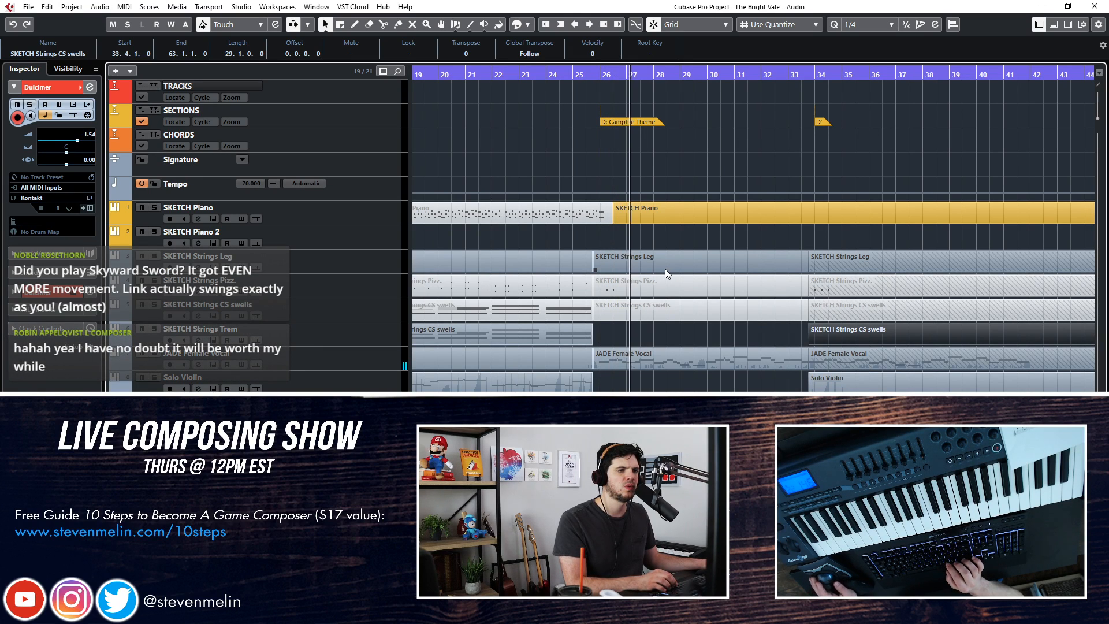
key("f")
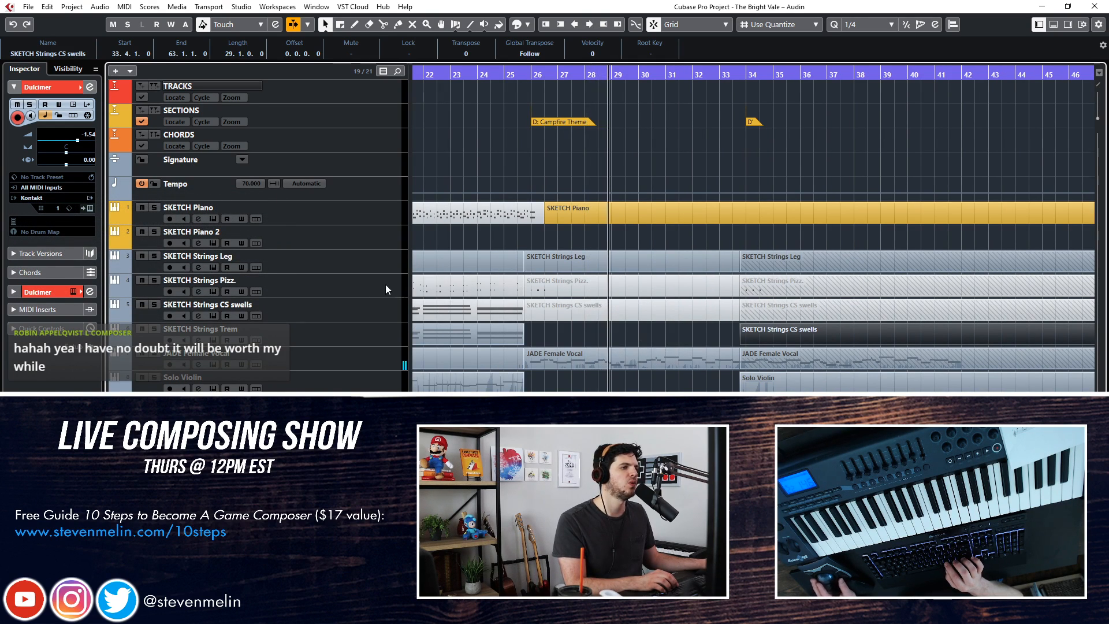
left_click(355, 307)
left_click(563, 319)
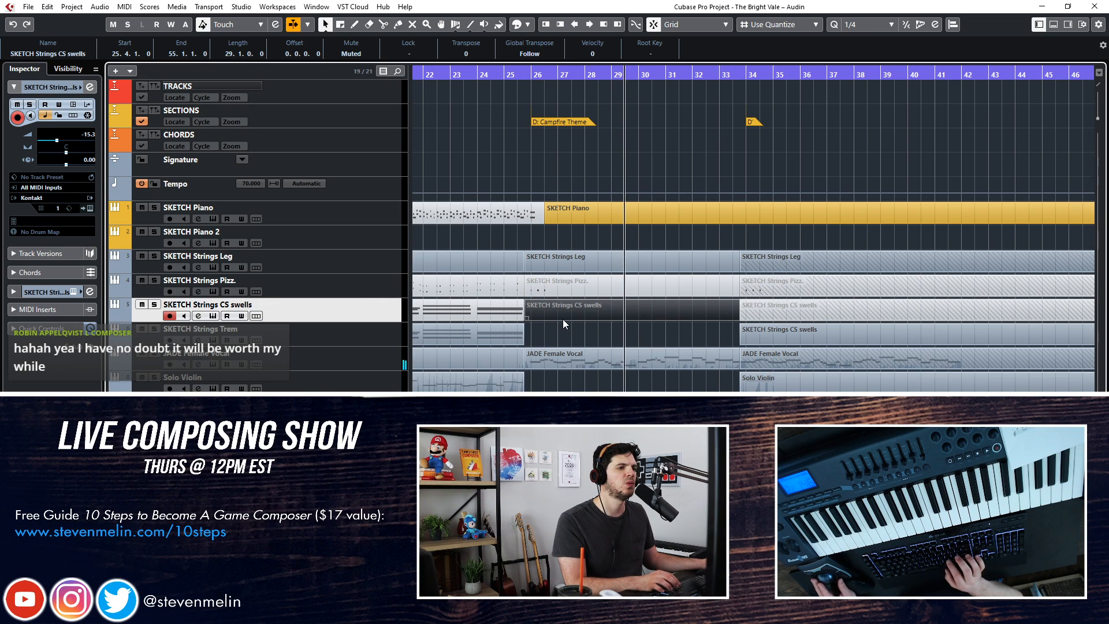
key("Delete")
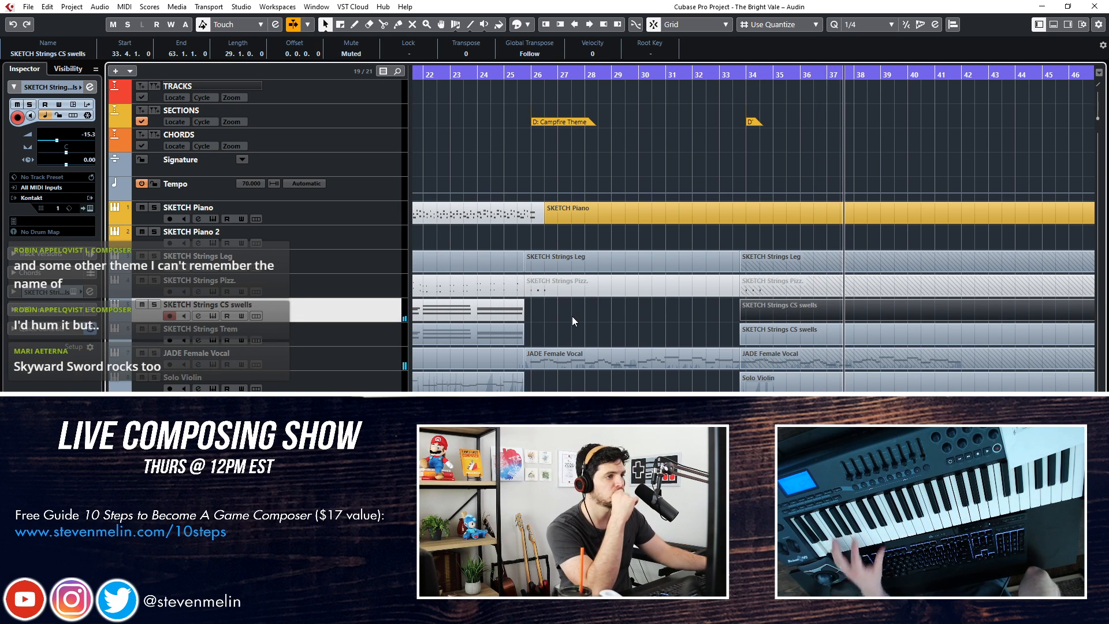
Try recording a SKETCH Strings Leg take from around bar 34 to bar 46, and undo the recording
left_click(304, 263)
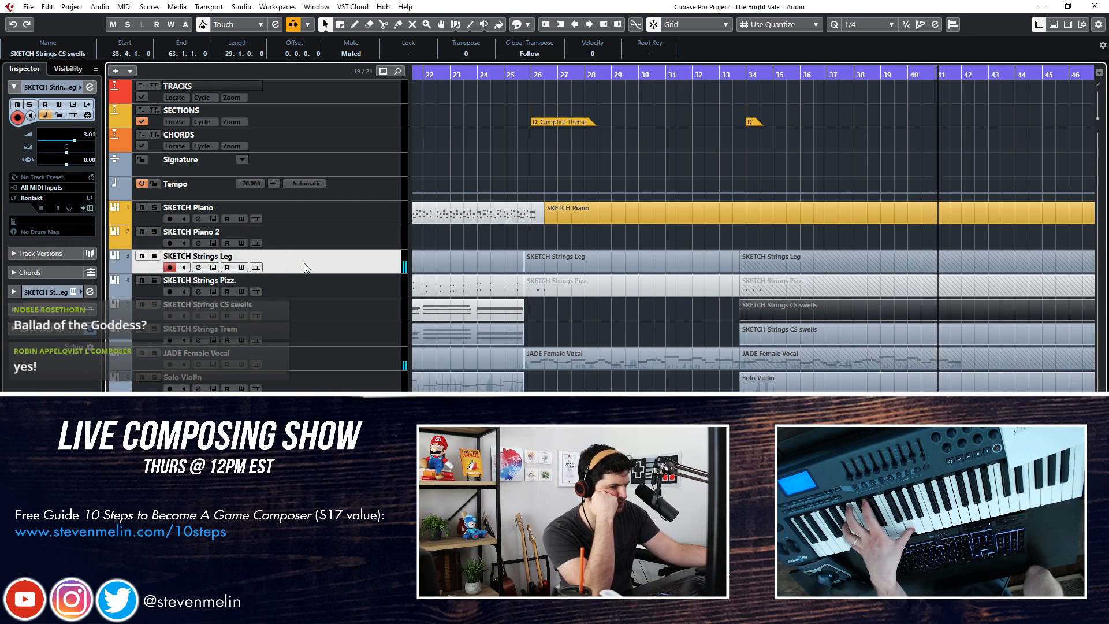
key("KP_Subtract")
key("KP_Subtract")
key("KP_Subtract")
key("KP_Subtract")
key("KP_Subtract")
key("KP_Subtract")
key("KP_Subtract")
key("KP_Subtract")
key("KP_Subtract")
key("space")
key("KP_Multiply")
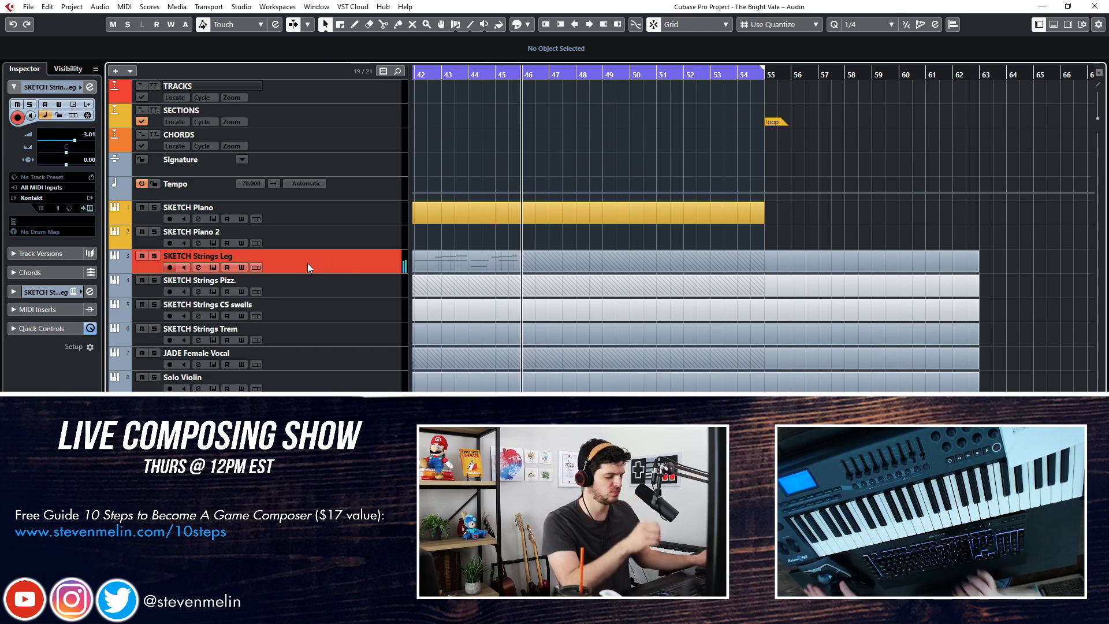
key("space")
scroll(645, 239, "left", 5)
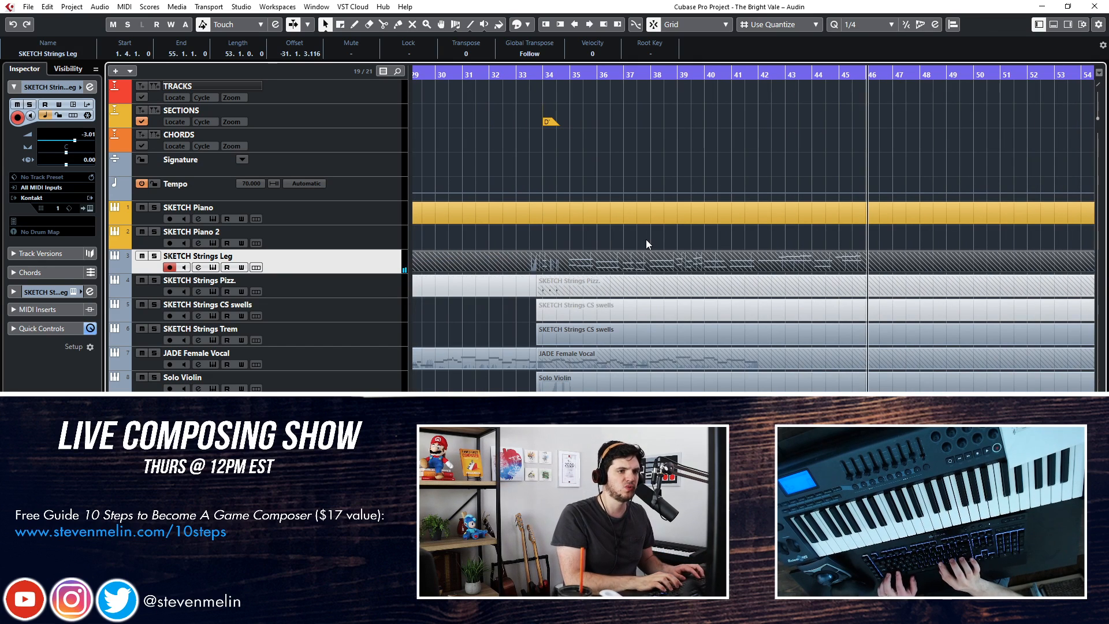
key("ctrl+z")
Add a marker named E at bar 42 on the SECTIONS track and close the marker list
key("KP_Subtract")
key("KP_Subtract")
key("KP_Subtract")
key("KP_Subtract")
key("ctrl+m")
key("Insert")
left_click(625, 178)
Record a legato strings phrase on the SKETCH Strings Leg track from bar 42 to just past bar 50
key("KP_Add")
key("KP_Subtract")
key("KP_Subtract")
key("space")
key("KP_Multiply")
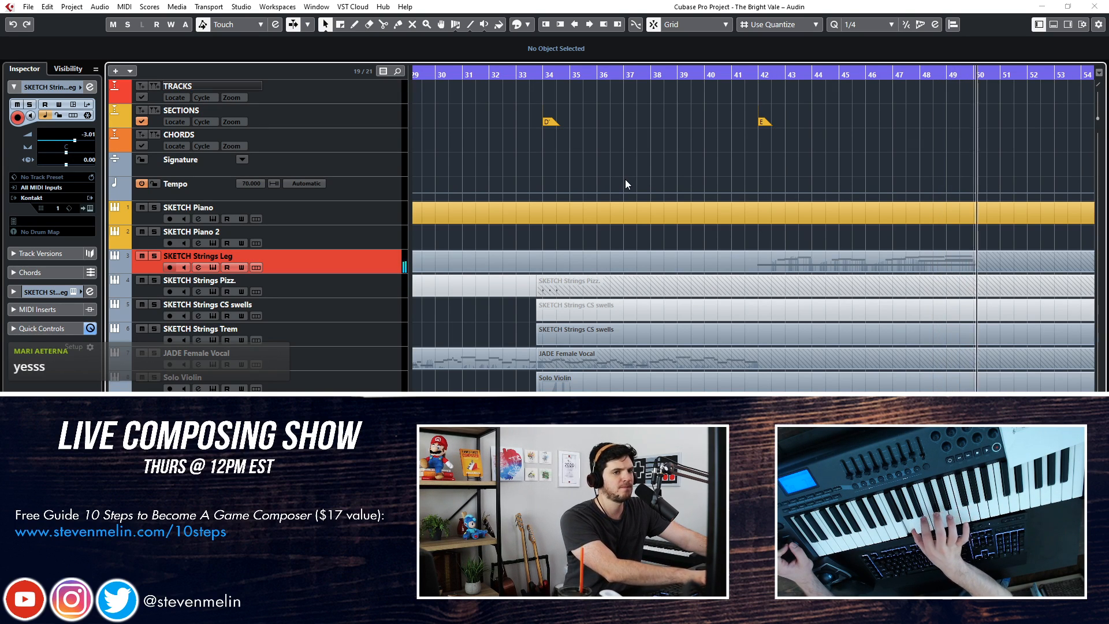
key("space")
scroll(623, 217, "right", 3)
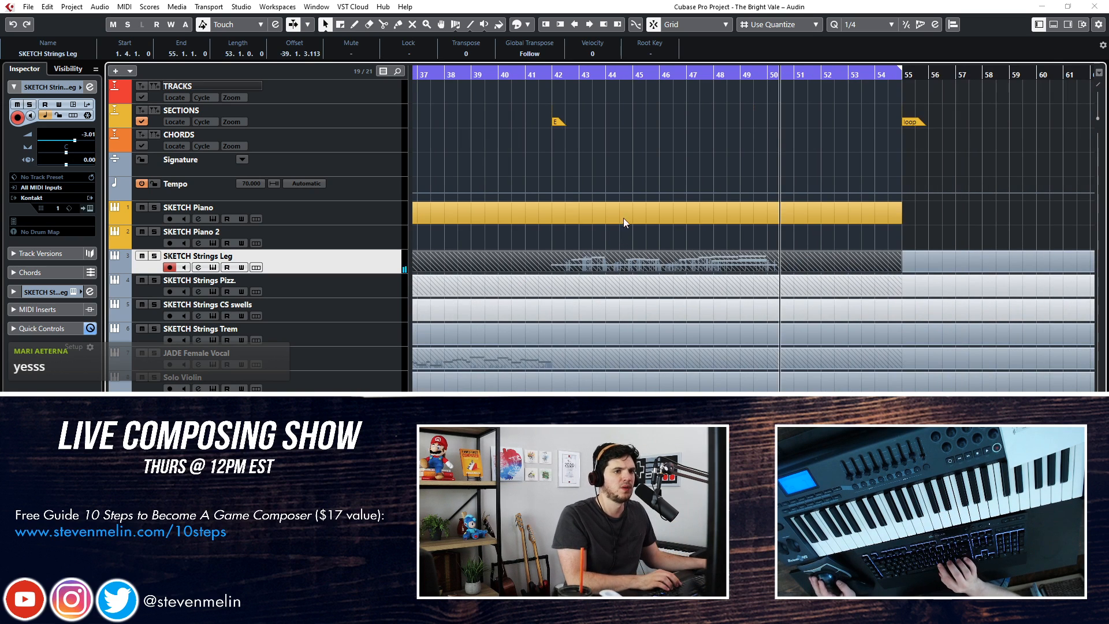
Split the recorded SKETCH Strings Leg part at bar 50 and delete its remainder up to bar 55
key("KP_Subtract")
left_click(768, 264, "alt")
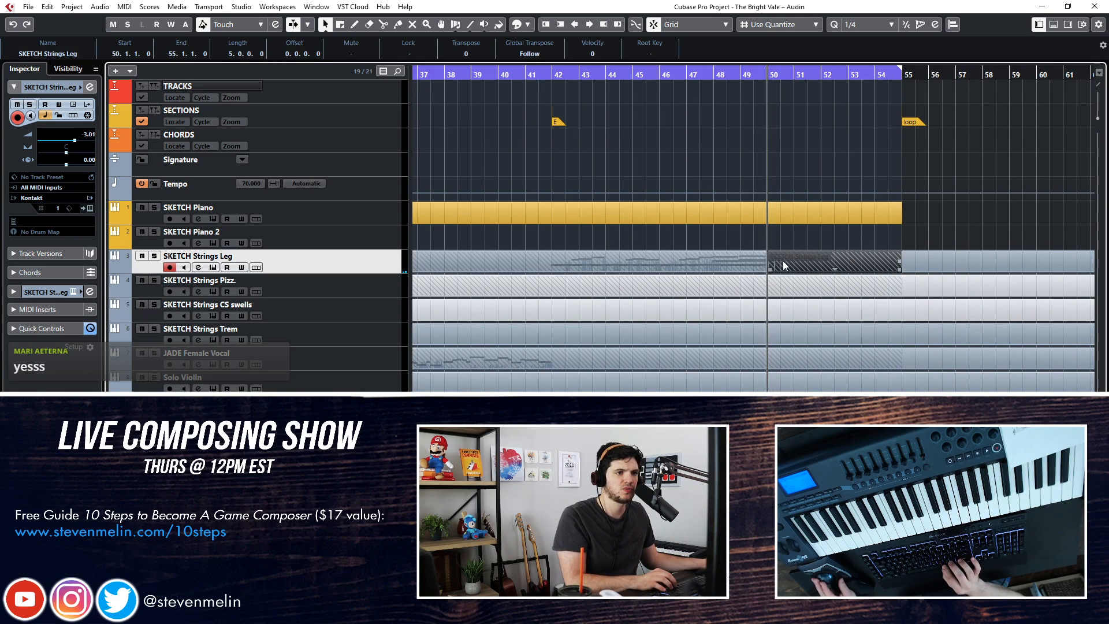
key("Delete")
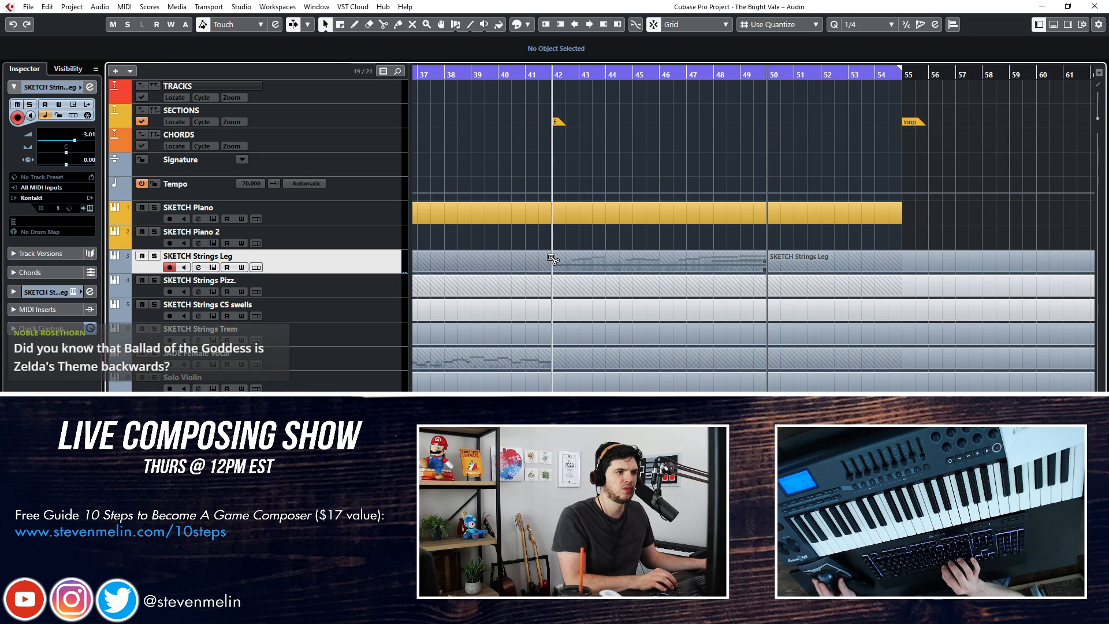
Glue the SKETCH Strings Leg parts together into one continuous part
right_click(593, 250)
left_click(665, 251)
key("1")
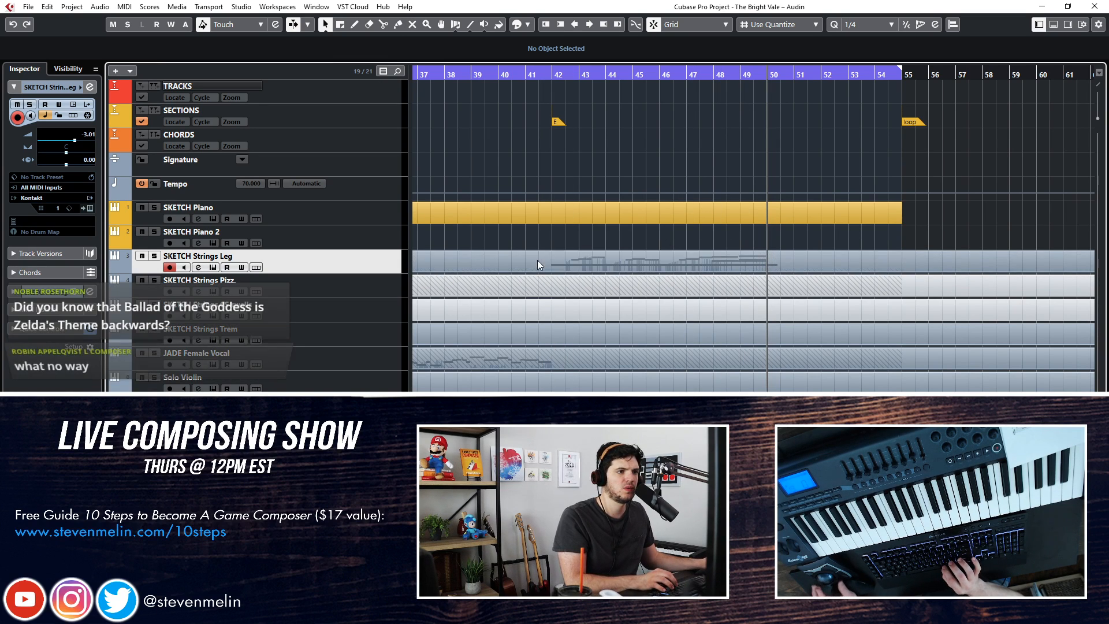
Open the SKETCH Strings Leg part in the key editor and examine where the first low note starts near bar 42
left_click(552, 261, "alt")
double_click(604, 265)
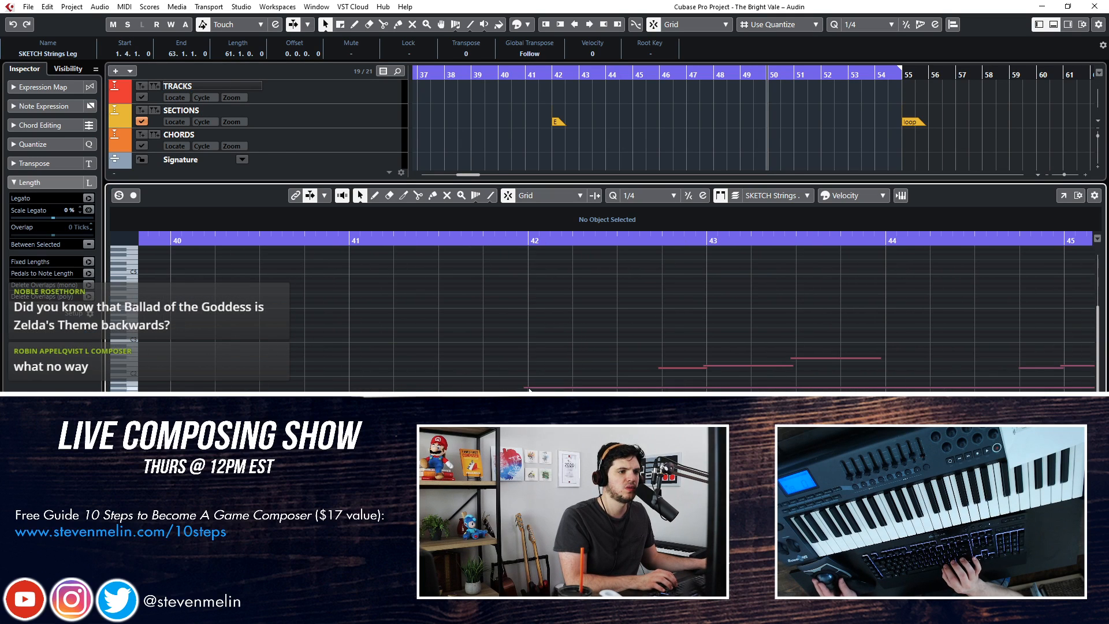
left_click(527, 387)
key("Return")
Split the SKETCH Strings Leg part at bar 42 and just after bar 50, and play back the phrase's end
left_click(618, 207)
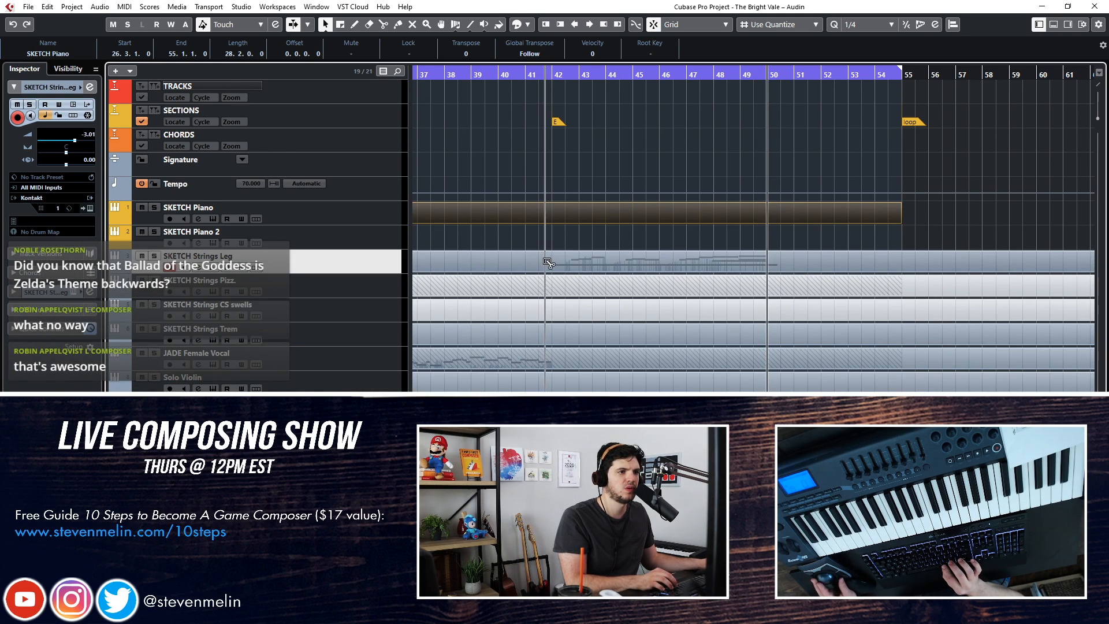
left_click(777, 257)
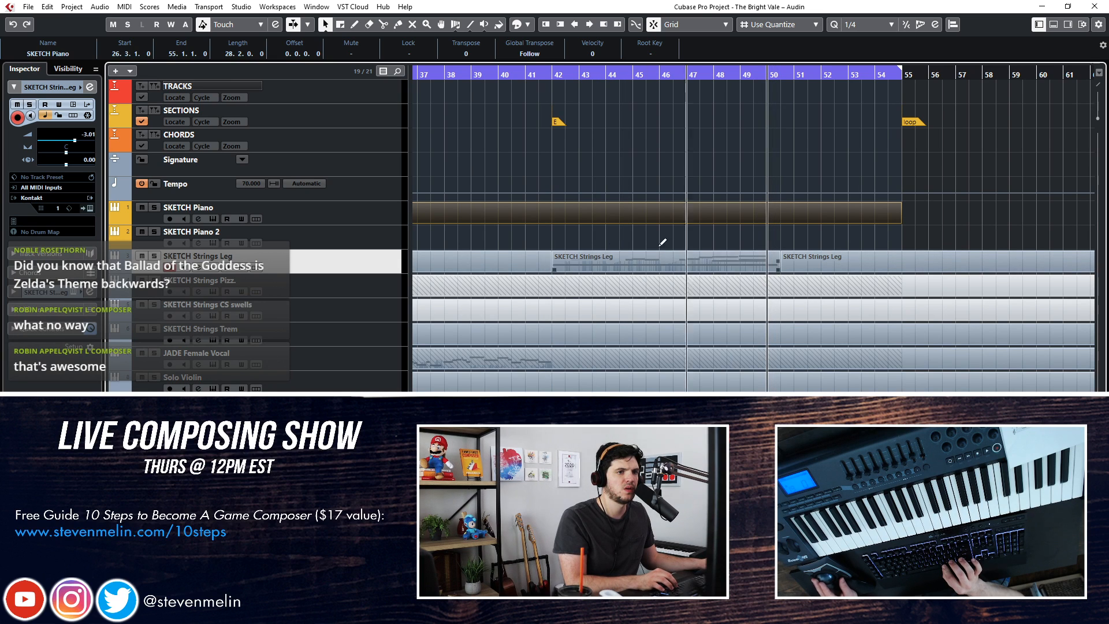
key("space")
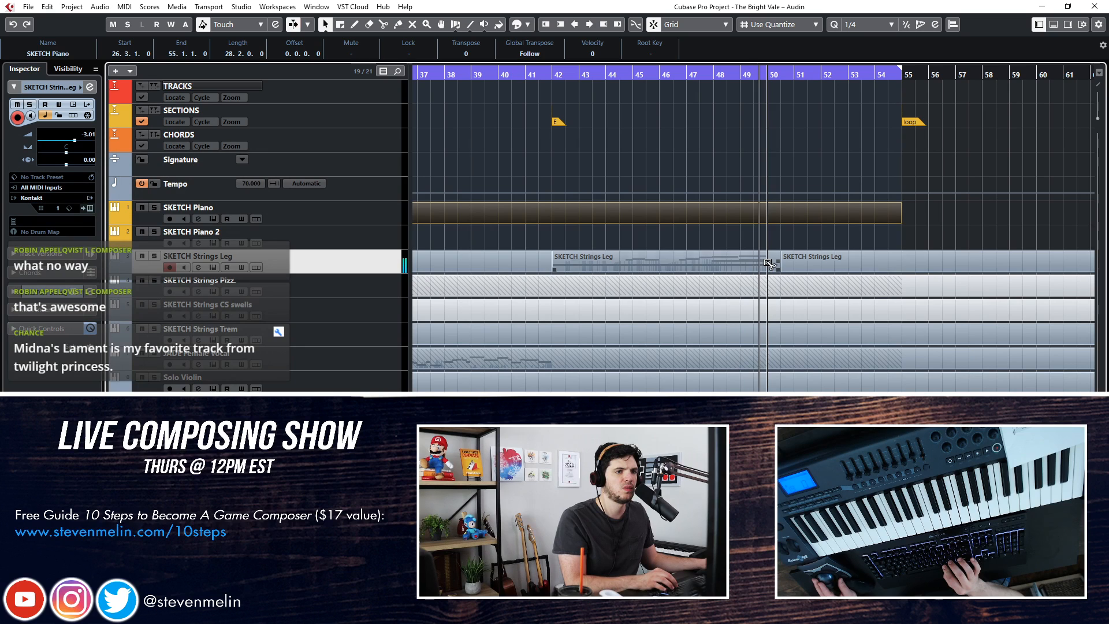
Delete the SKETCH Strings Leg part following the recorded phrase and copy the eight-bar phrase from bar 42 to bar 50
left_click(800, 261)
key("Delete")
mouse_move(646, 259)
left_mouse_down()
mouse_move(880, 260)
mouse_move(855, 258)
left_mouse_up()
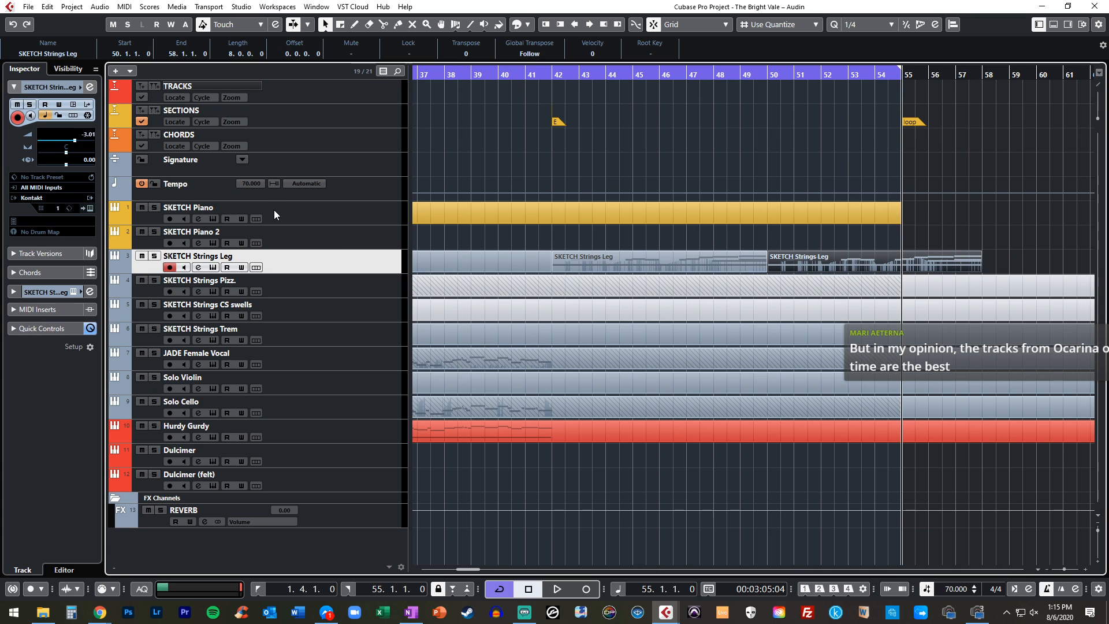
Set the project tempo to 74 on the Tempo track
left_click(359, 192)
double_click(70, 97)
type("74")
key("Return")
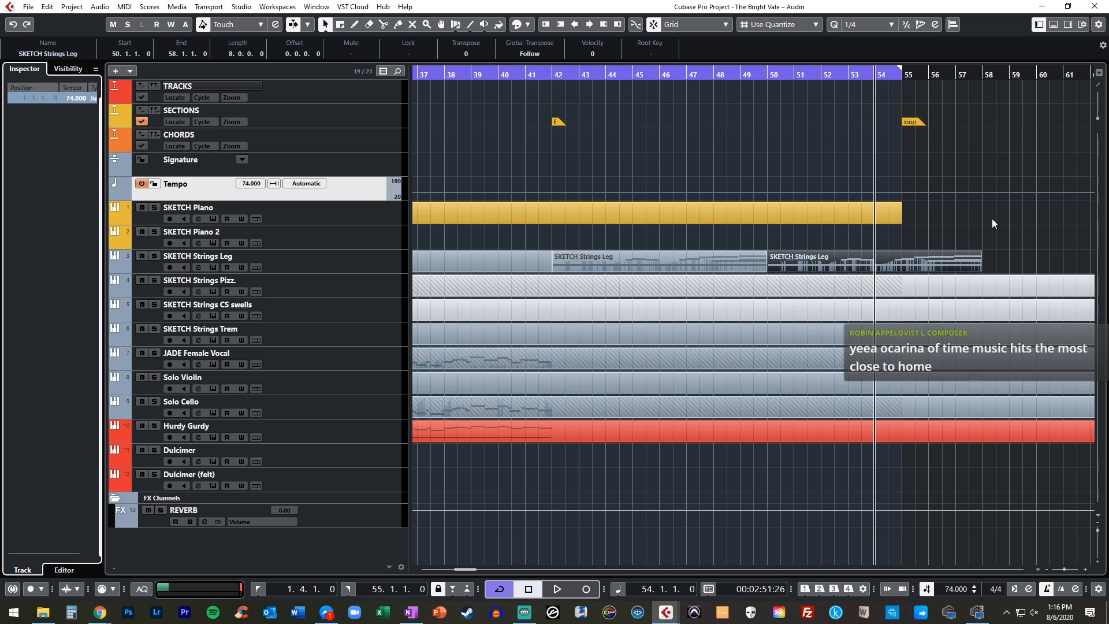
Extend the cycle range's end to bar 58 and move the loop marker to bar 58
key("KP_Add")
key("KP_Add")
key("KP_Add")
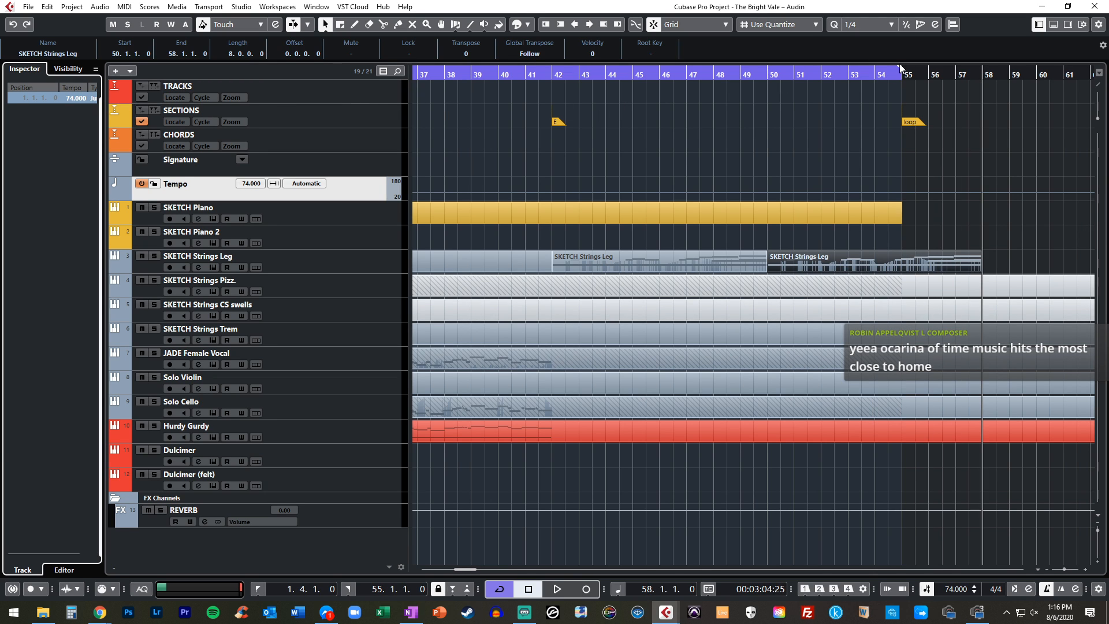
left_click_drag(899, 65, 923, 74)
left_click_drag(906, 122, 989, 121)
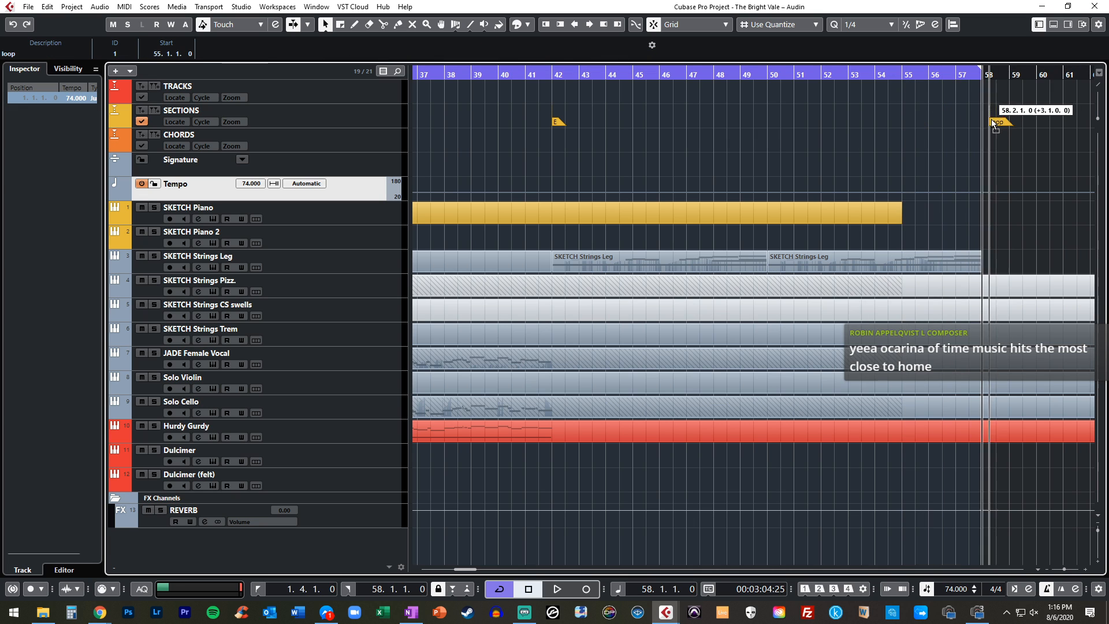
Play through the loop point back to the start and listen up to the Humanity Theme section
left_click(601, 204)
key("space")
left_click(925, 203)
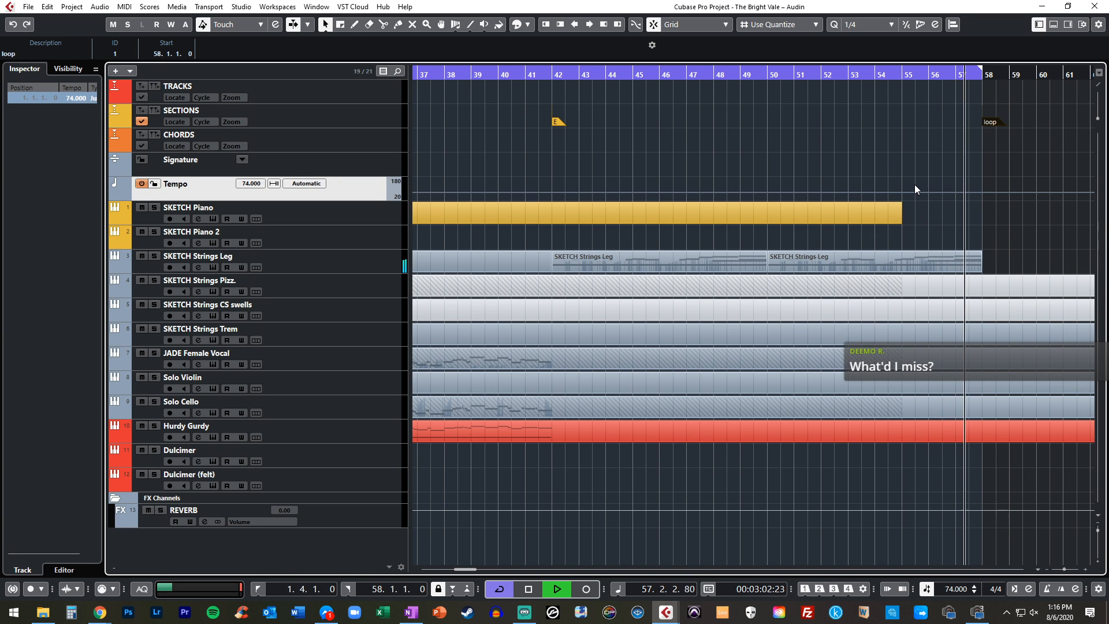
scroll(913, 185, "left", 10)
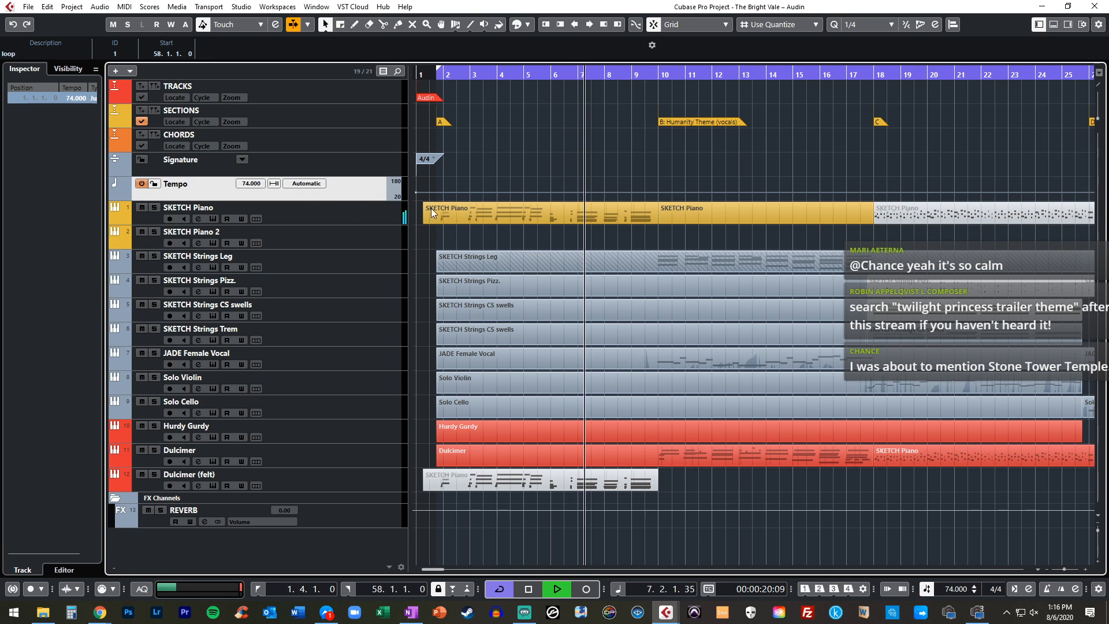
scroll(574, 228, "right", 1)
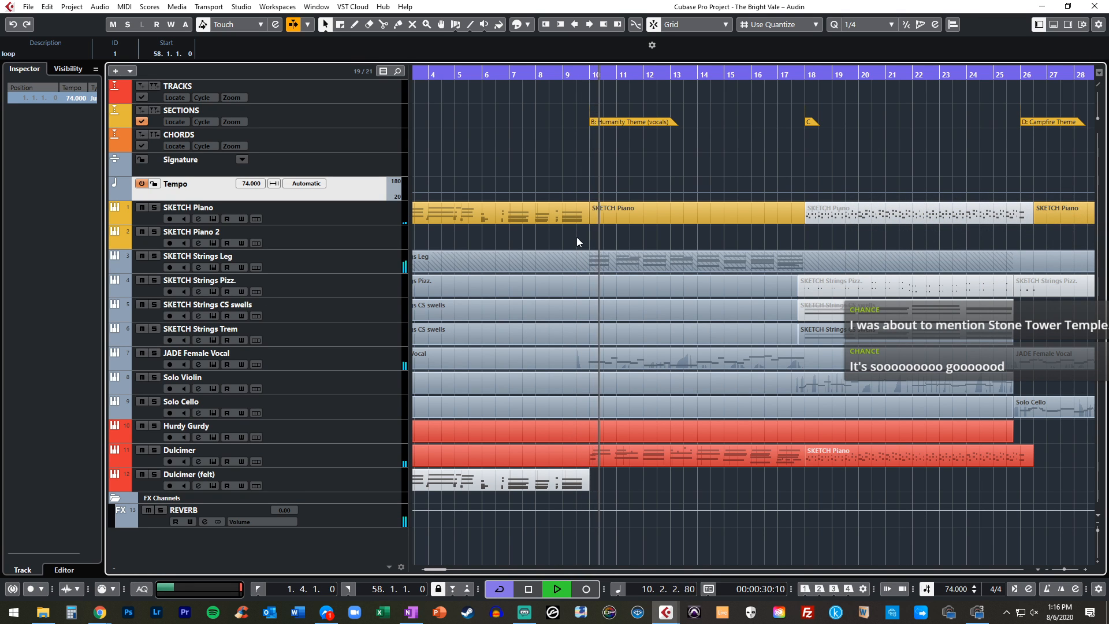
Lower the Dulcimer channel's level to -3.27 in the MixConsole
left_click(290, 456)
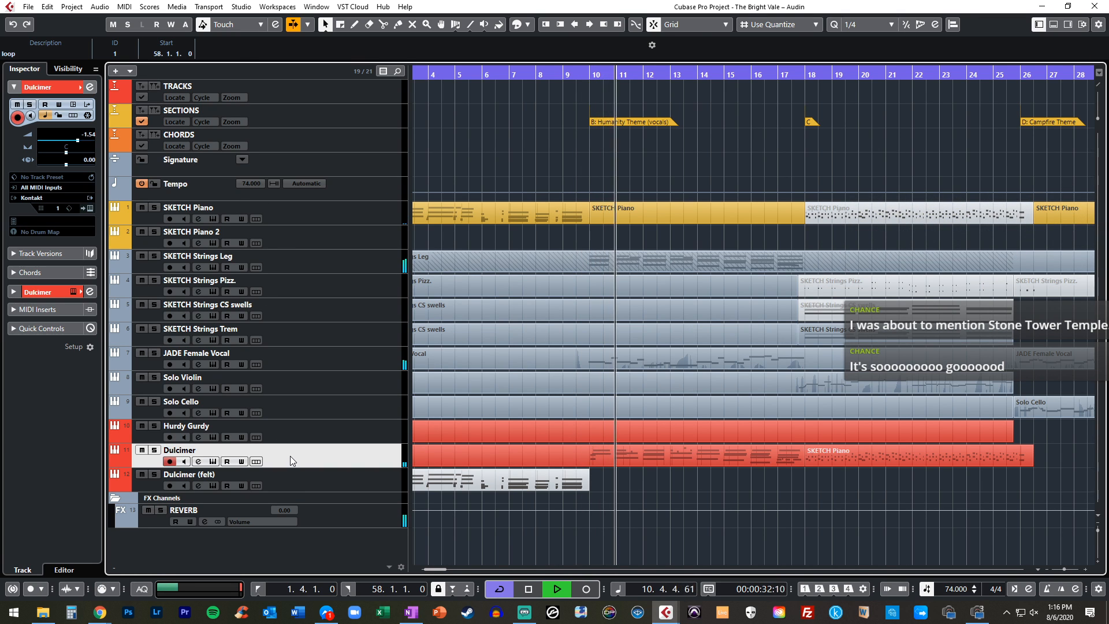
key("F3")
left_click_drag(703, 402, 703, 408)
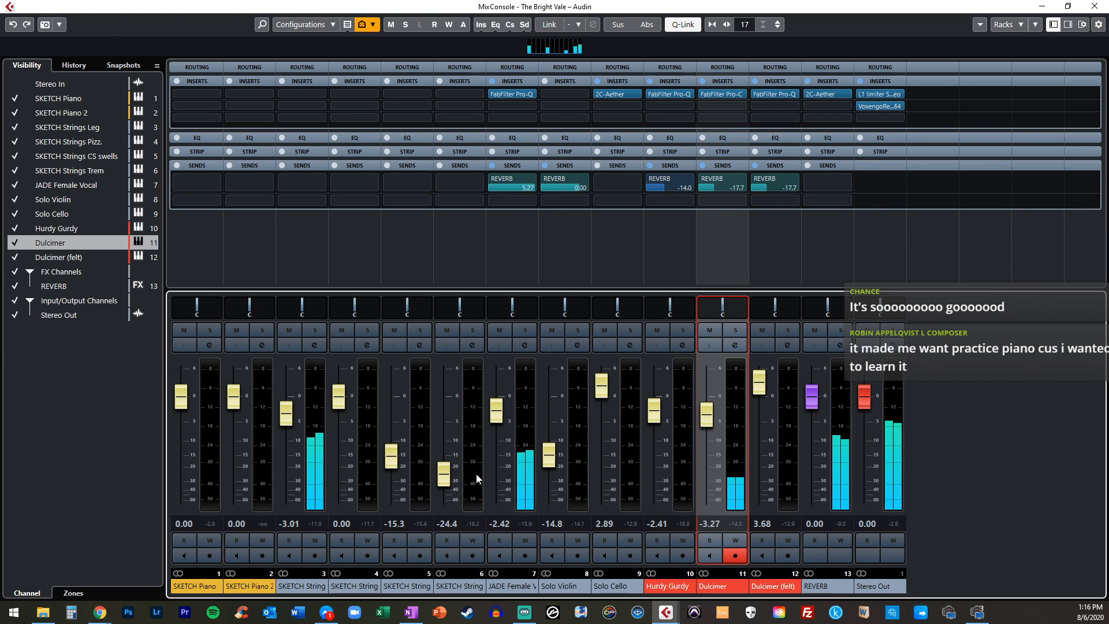
Lower the SKETCH Strings Leg channel to -8.38 and set the JADE Female Vocal level to about -2.19
left_click_drag(496, 413, 500, 409)
left_click_drag(287, 414, 288, 431)
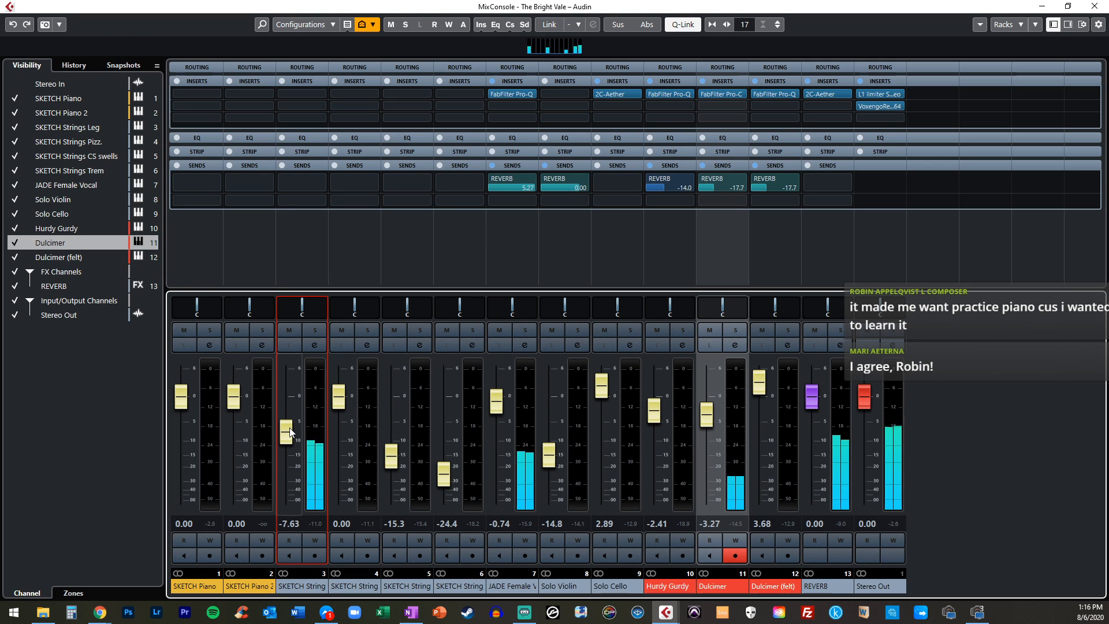
left_click_drag(498, 411, 499, 420)
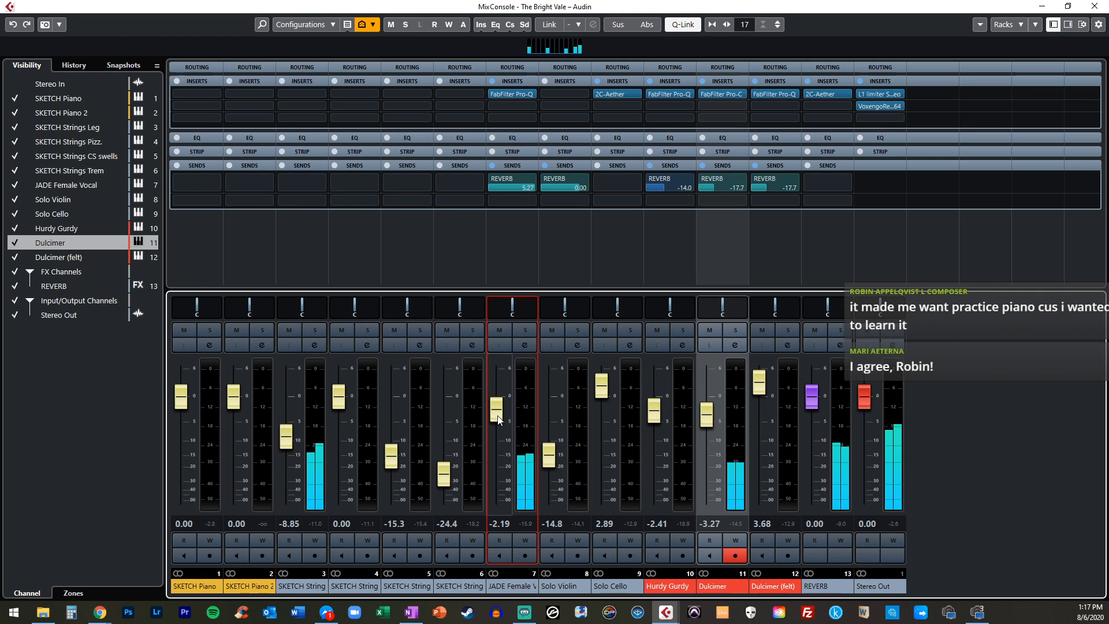
left_click_drag(301, 438, 301, 436)
left_click(497, 411)
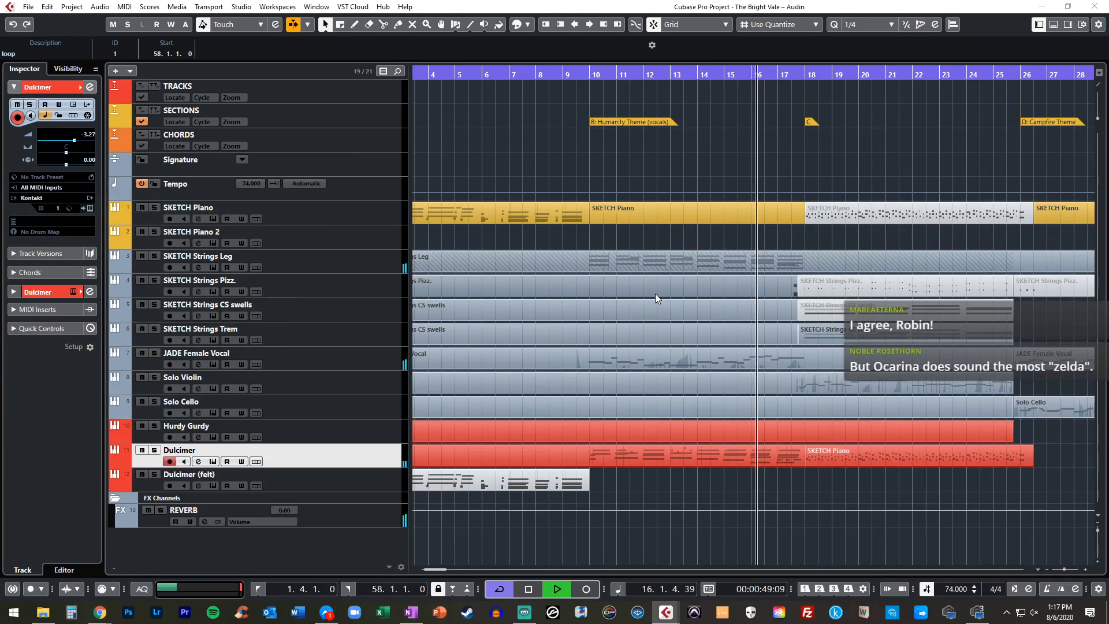
Listen through section C and extend the end of the Solo Violin part to 27.3.1
left_click(815, 243)
scroll(816, 244, "right", 2)
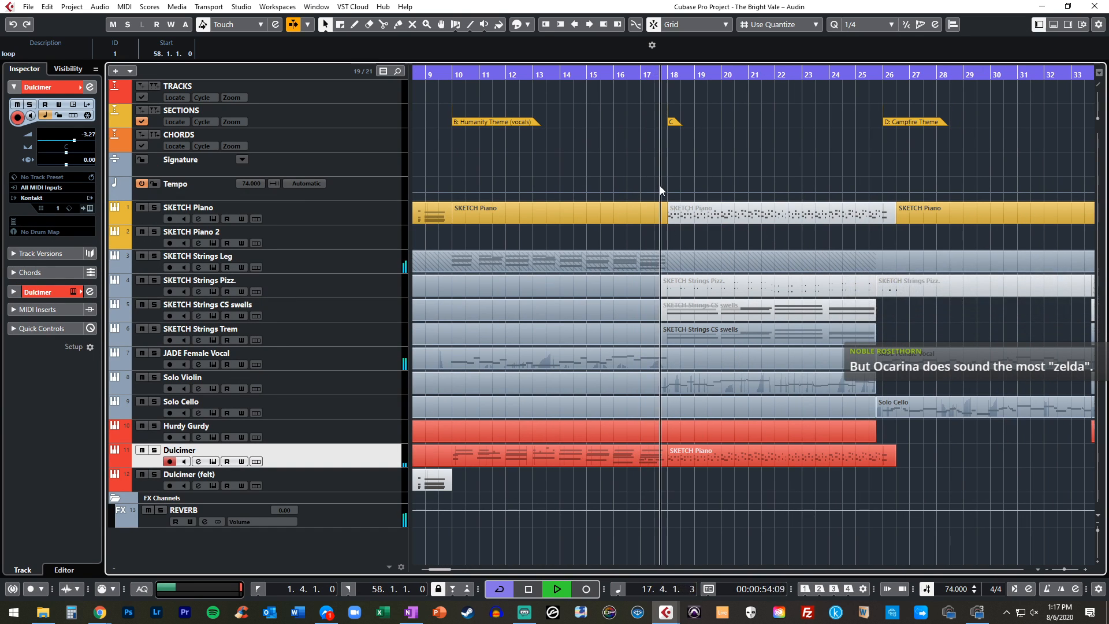
scroll(643, 270, "right", 1)
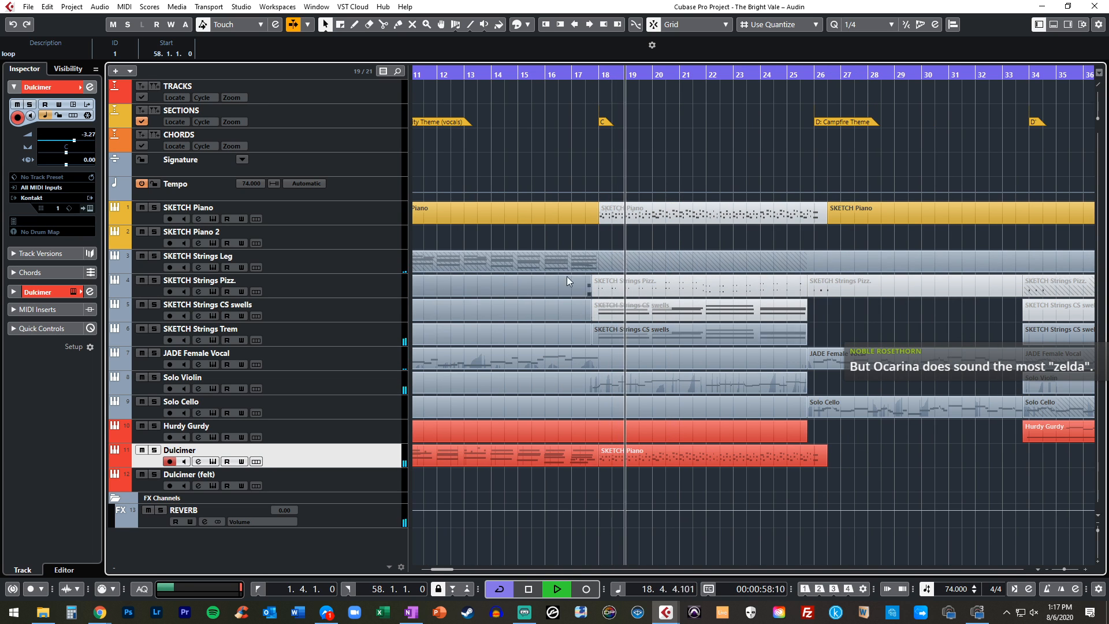
scroll(656, 337, "right", 1)
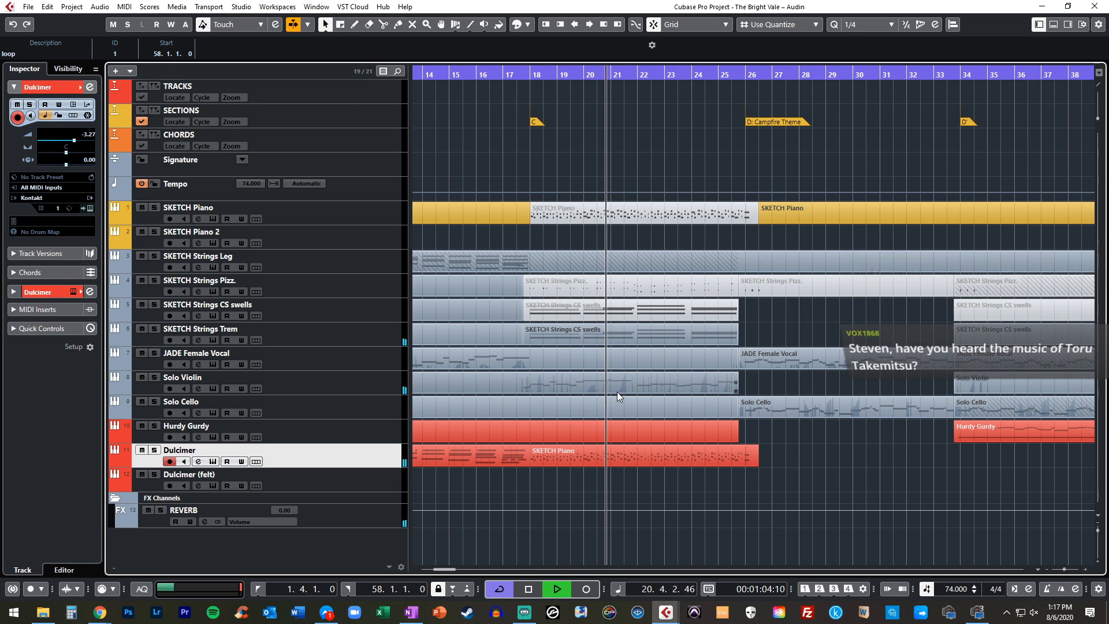
scroll(624, 320, "right", 3)
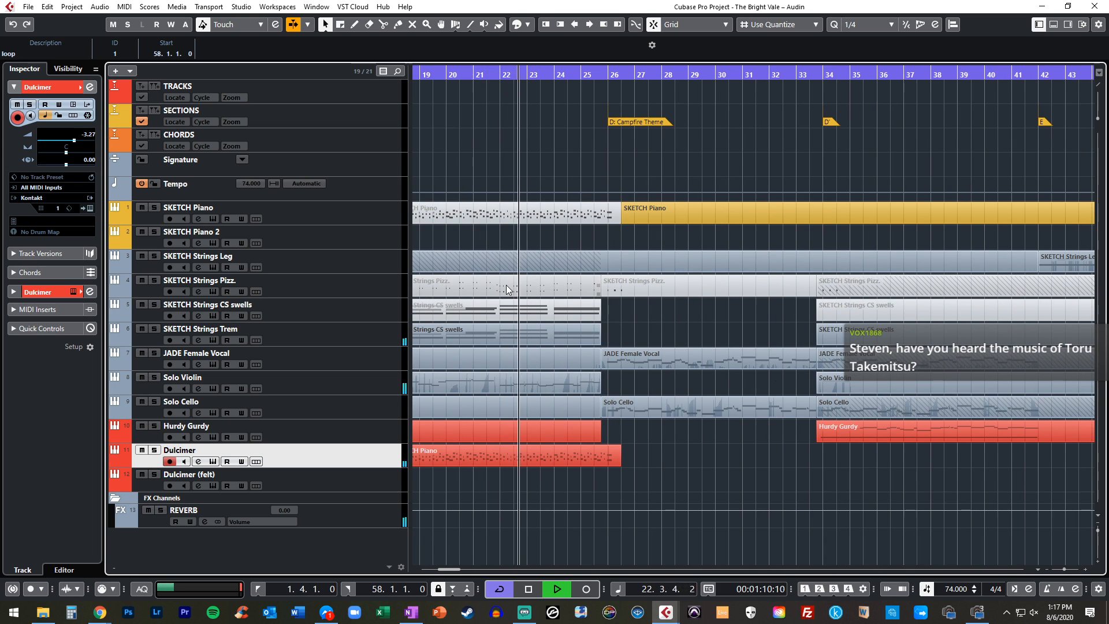
left_click(529, 386)
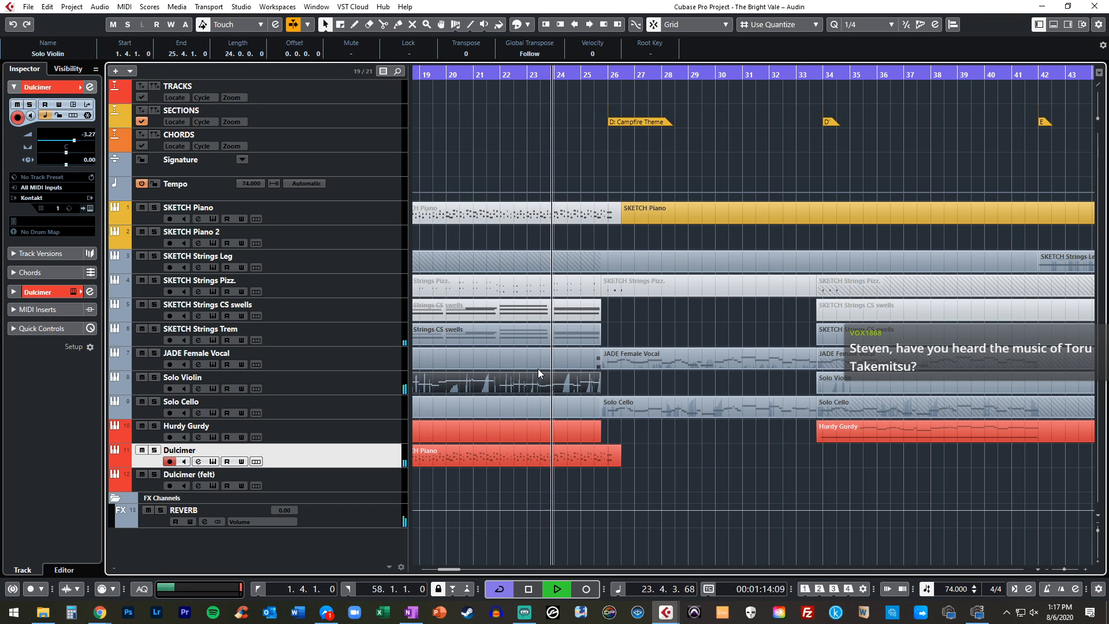
scroll(539, 369, "right", 1)
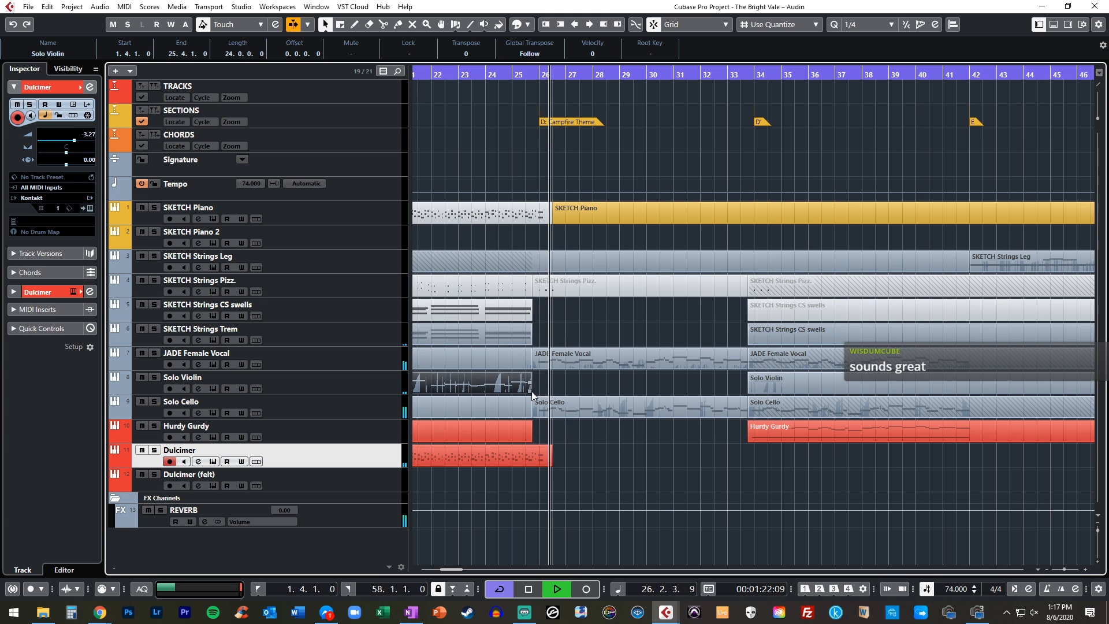
left_click_drag(530, 391, 578, 390)
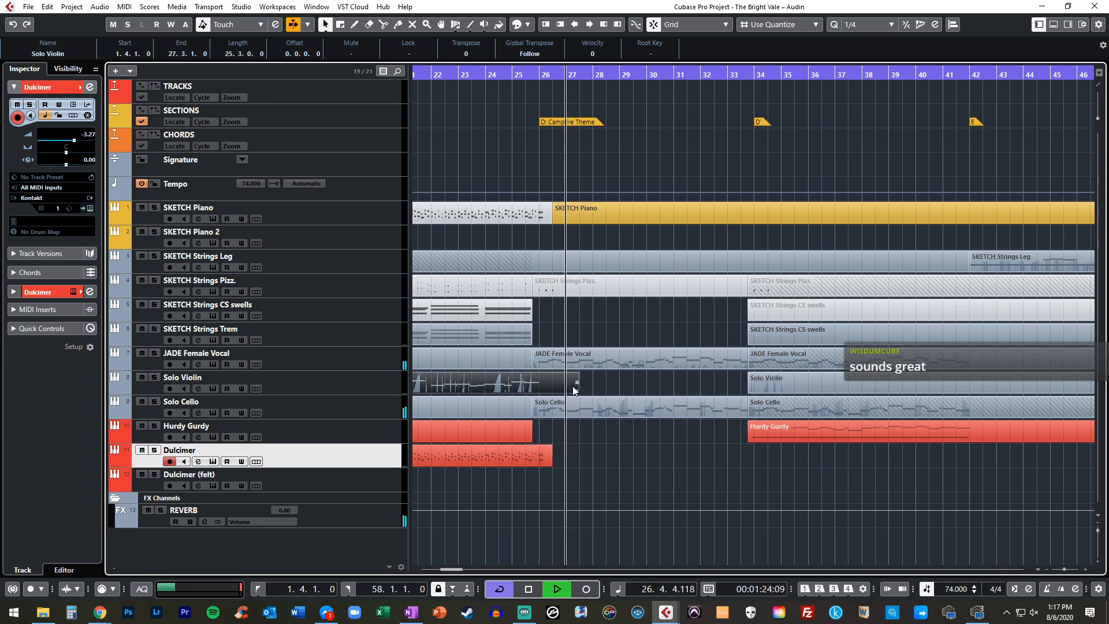
Add a one-bar G4 note at 26.1.1 to the Solo Violin part and set its velocity to 69
double_click(545, 384)
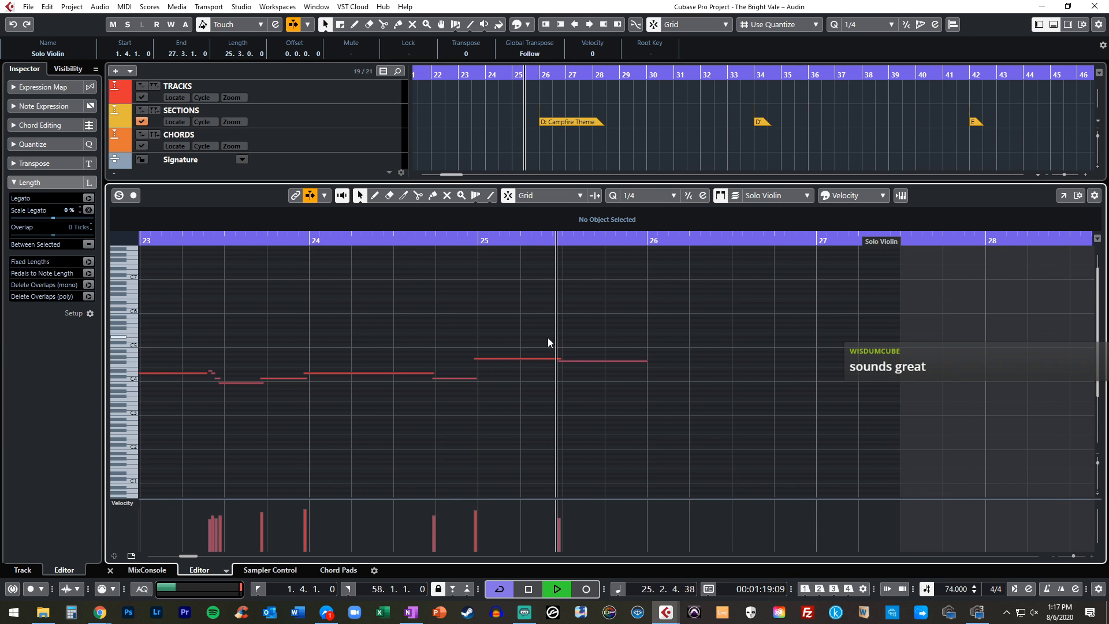
left_click_drag(520, 361, 815, 359)
left_click_drag(657, 510, 648, 525)
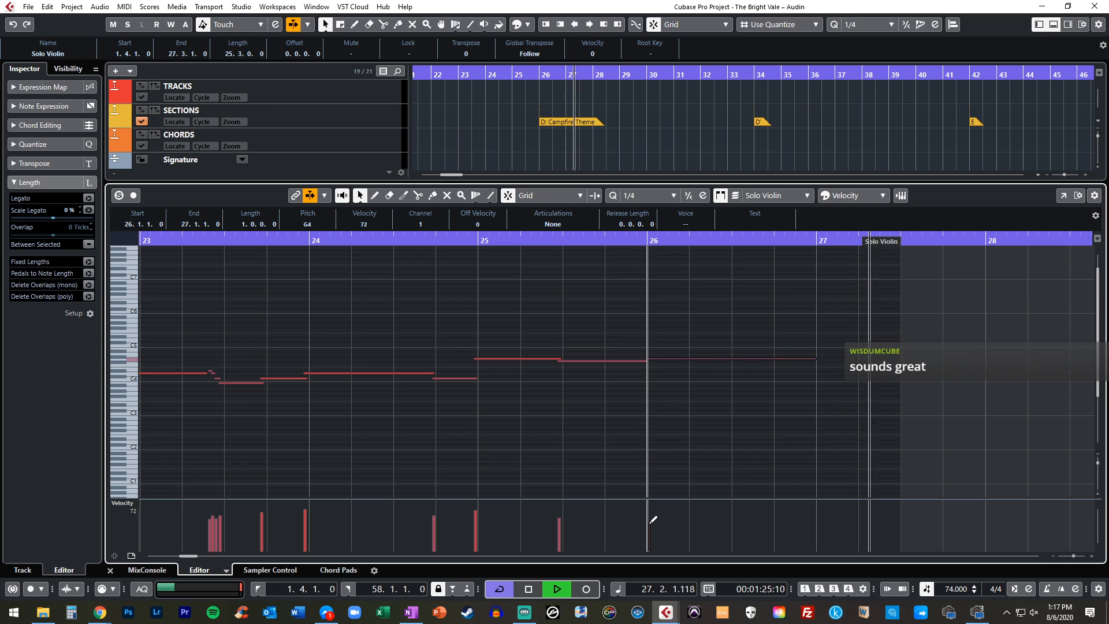
scroll(629, 374, "right", 1)
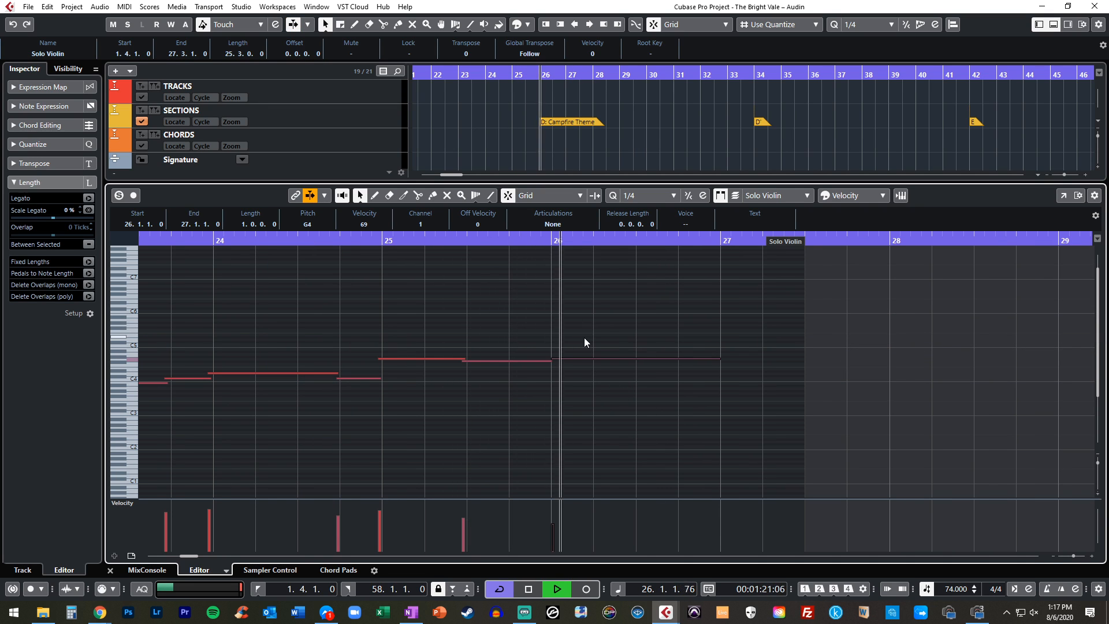
key("ctrl+e")
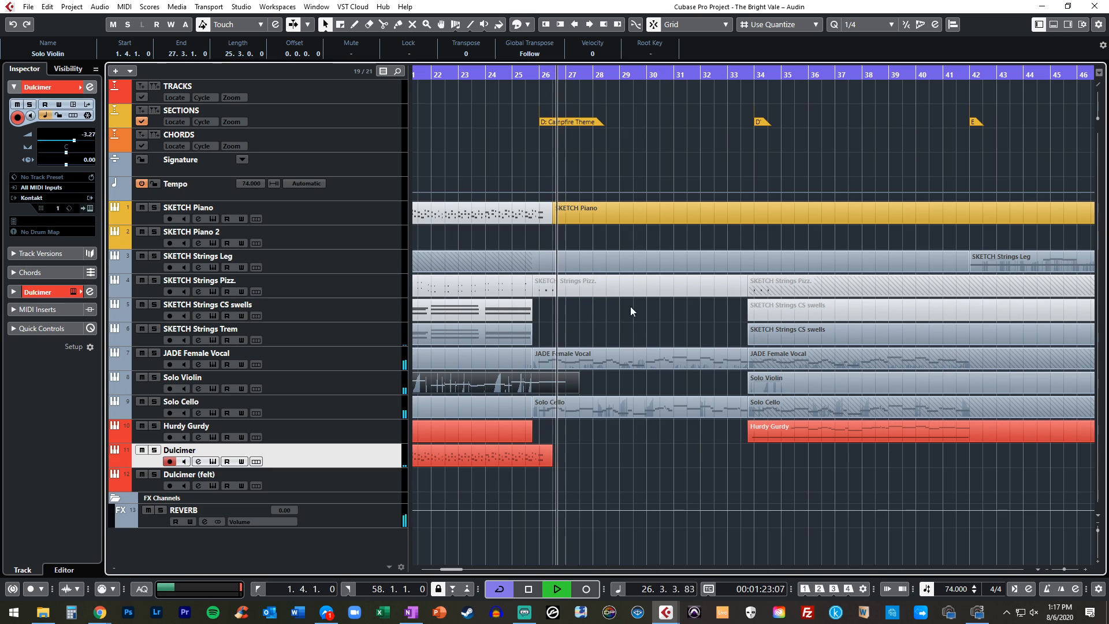
left_click(606, 384)
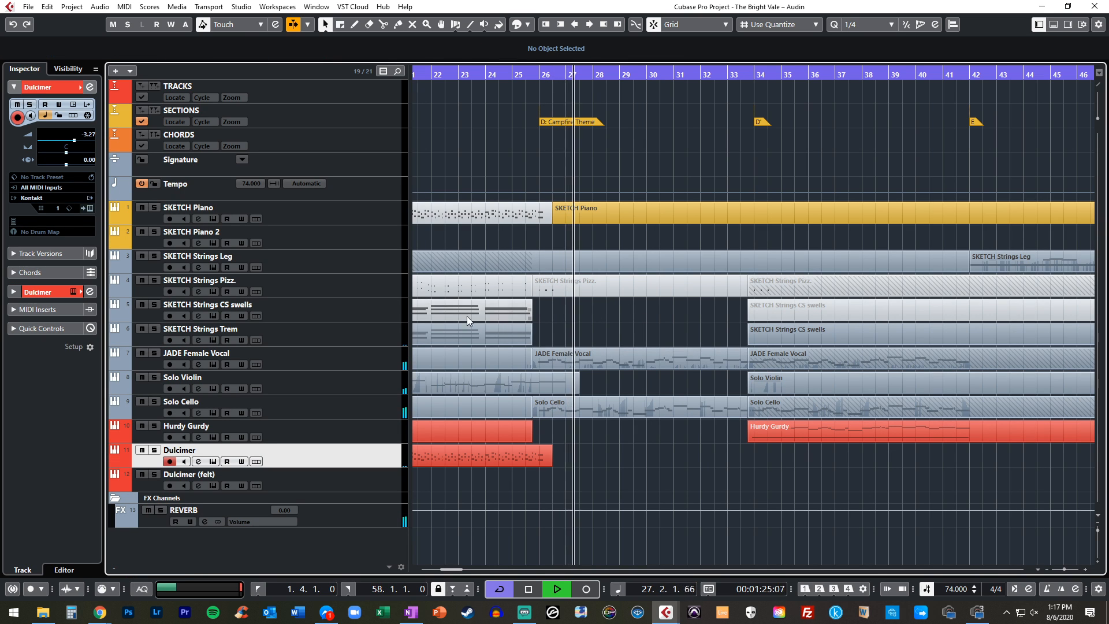
Arm the SKETCH Strings Pizz. track and rewind the playhead to about bar 25
left_click(366, 267)
left_click(358, 288)
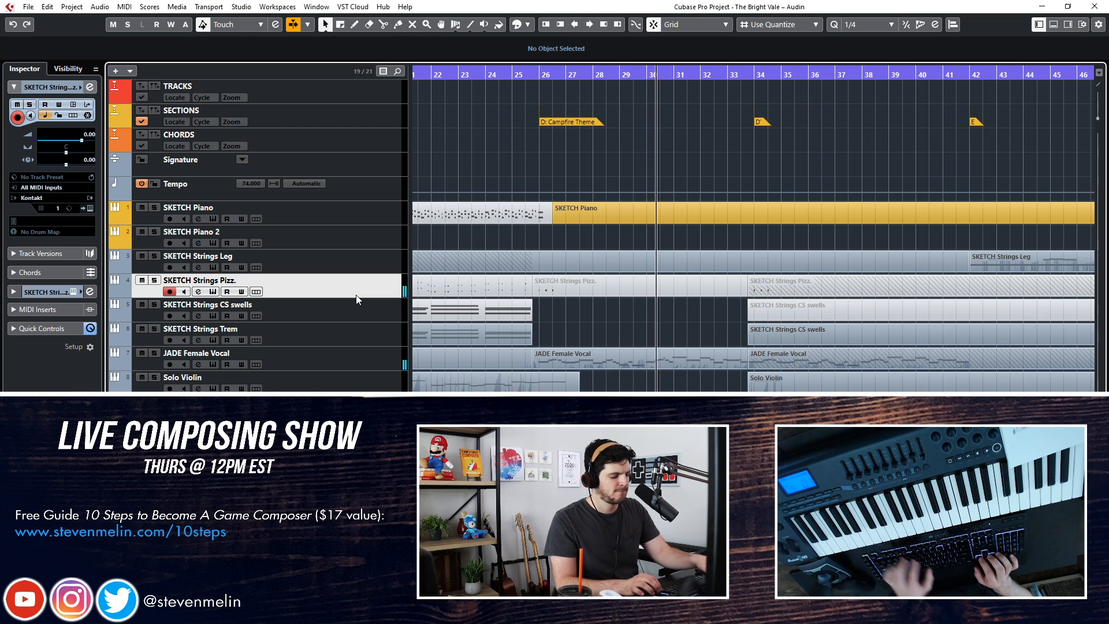
key("ctrl+KP_Subtract")
key("ctrl+KP_Subtract")
key("ctrl+KP_Subtract")
key("ctrl+KP_Subtract")
key("ctrl+KP_Subtract")
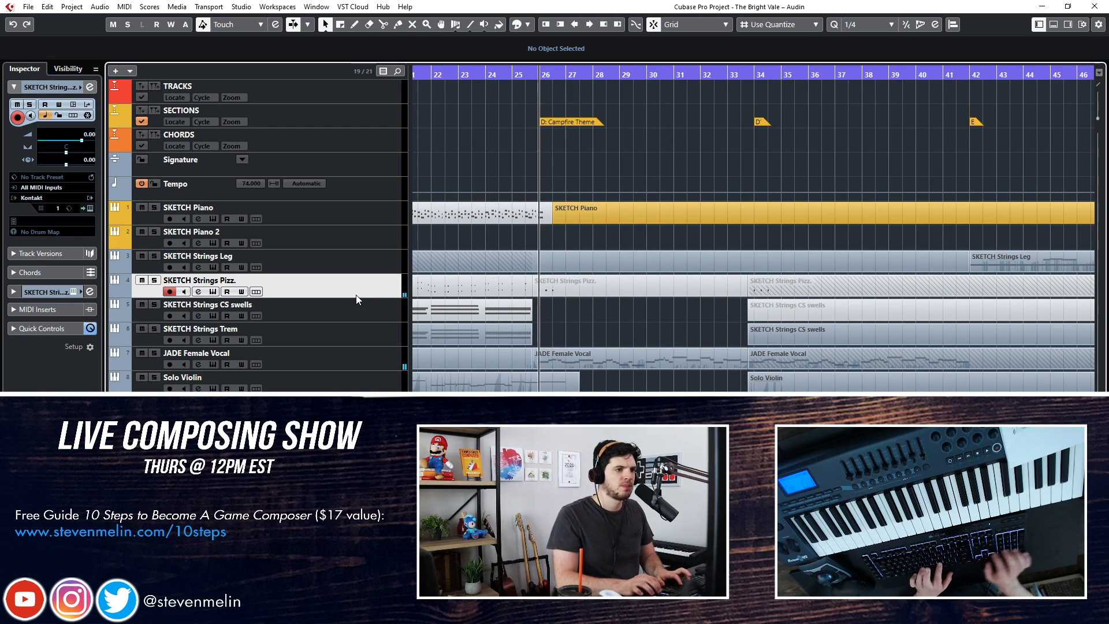
Place the Solo Cello part that starts at 33.4.1 onto the SKETCH Strings Leg track at the same position
left_click(596, 404)
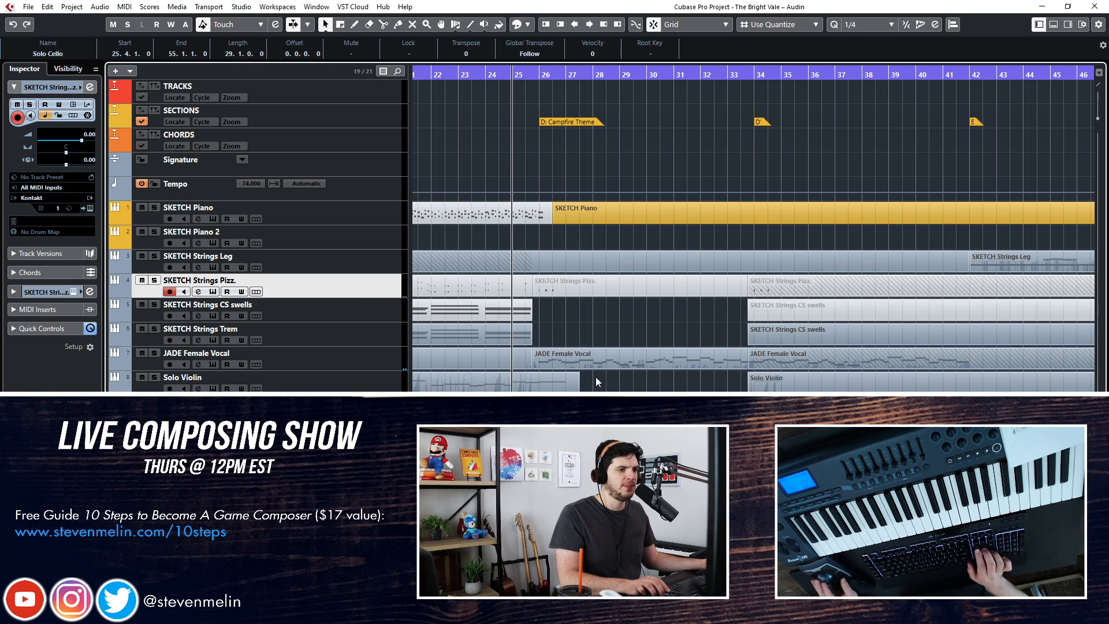
key("Right")
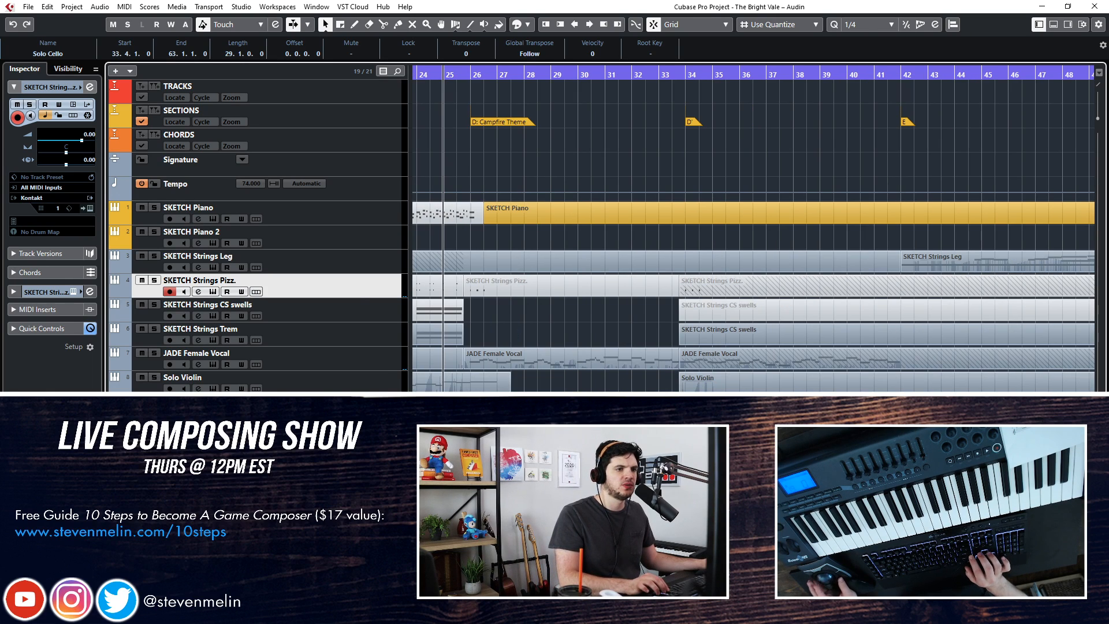
scroll(753, 231, "right", 2)
mouse_move(602, 390)
left_mouse_down()
mouse_move(619, 239)
mouse_move(613, 263)
mouse_move(587, 223)
mouse_move(598, 260)
left_mouse_up()
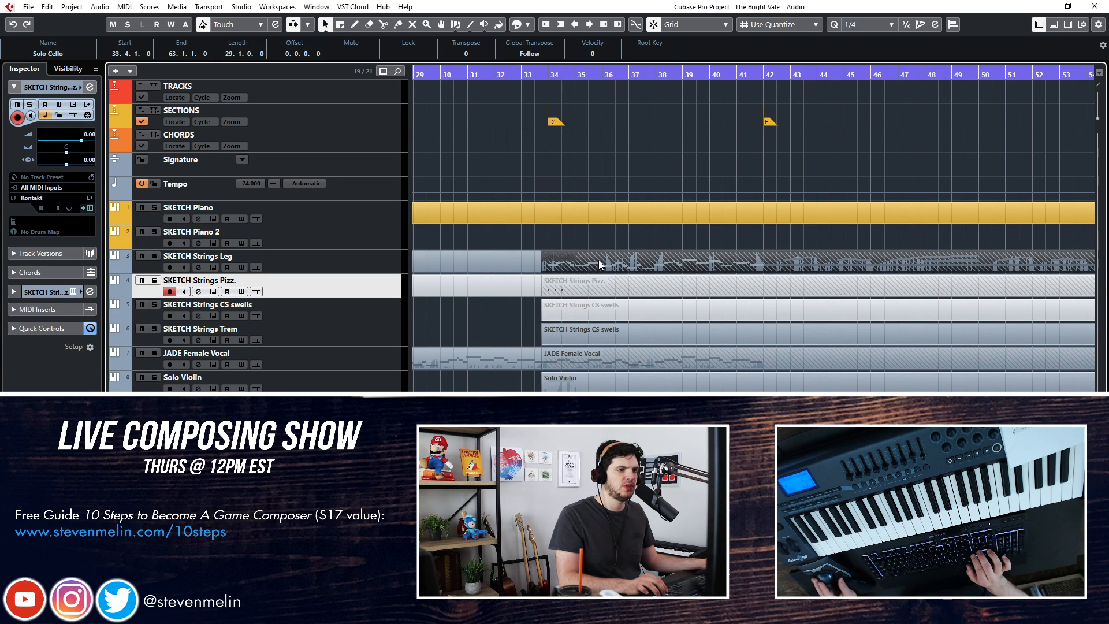
Play from the Campfire Theme into section D' to check how the strings double the cello line
key("KP_Add")
key("KP_Add")
key("KP_Add")
key("KP_Add")
key("KP_Add")
key("KP_Add")
key("KP_Add")
key("KP_Add")
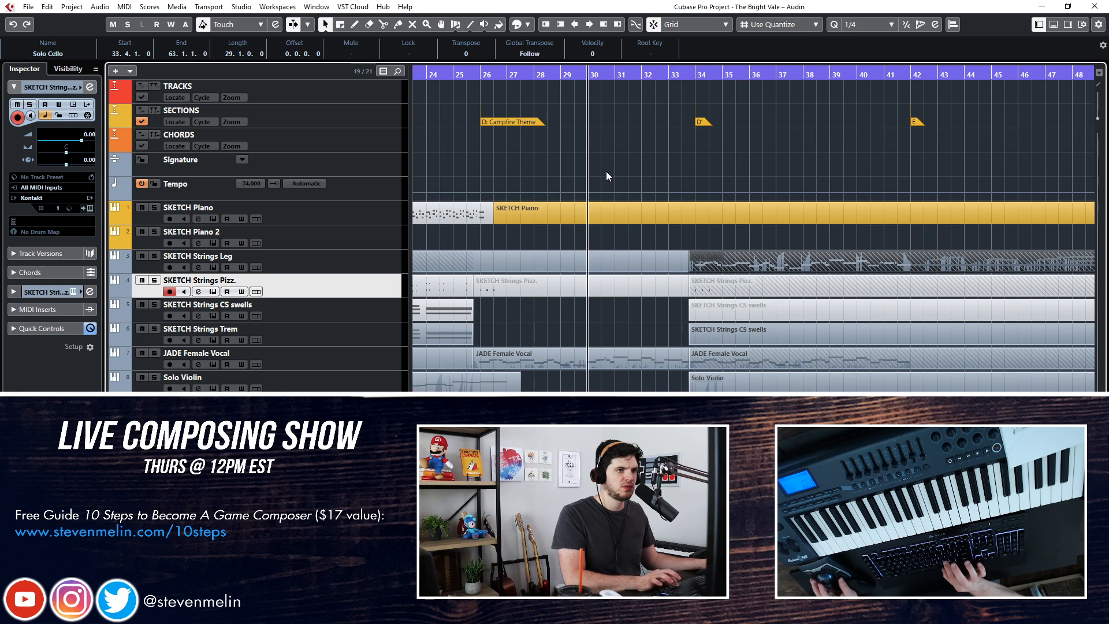
key("KP_Add")
key("space")
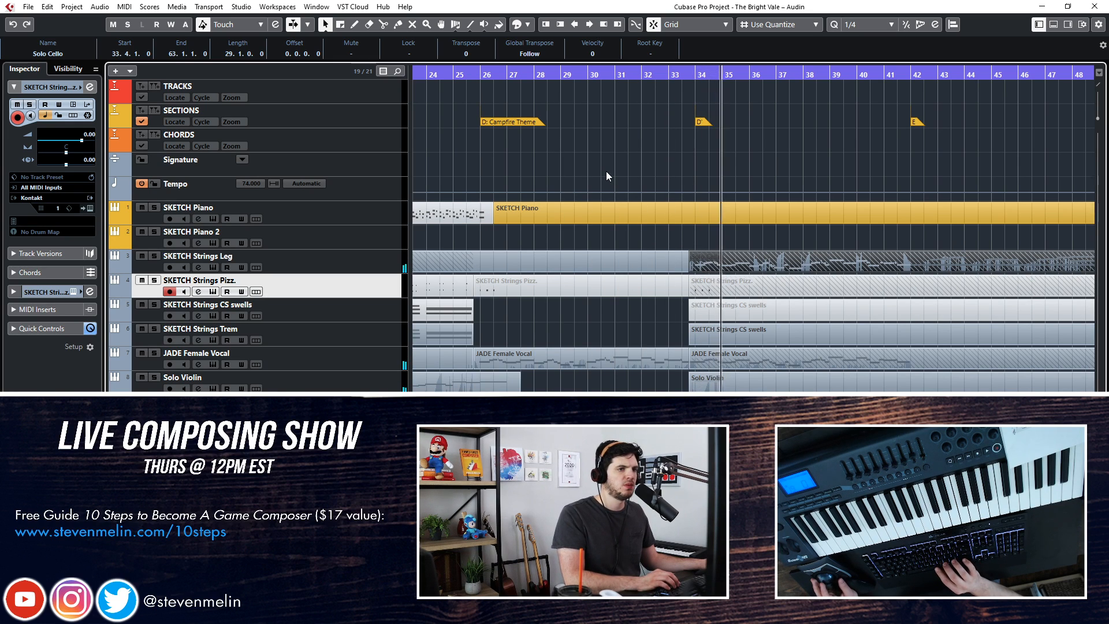
key("KP_Subtract")
key("KP_Subtract")
key("KP_Subtract")
key("KP_Subtract")
key("KP_Subtract")
key("KP_Subtract")
key("KP_Subtract")
key("KP_Subtract")
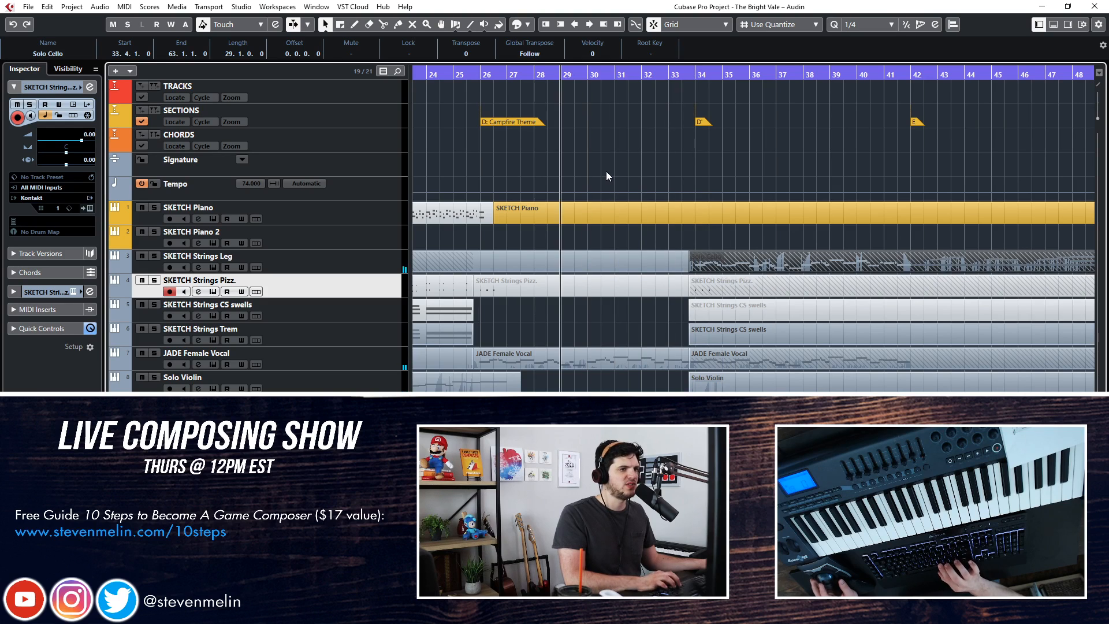
key("KP_Subtract")
key("KP_Subtract")
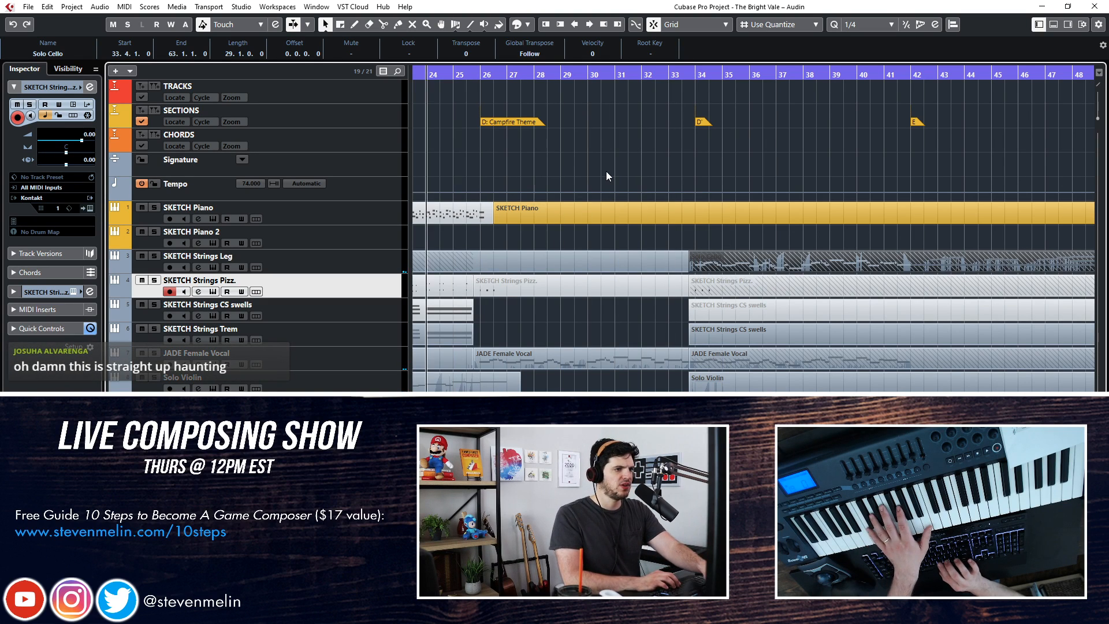
Delete the existing SKETCH Strings Pizz. parts across sections C, D and D'
scroll(593, 270, "left", 5)
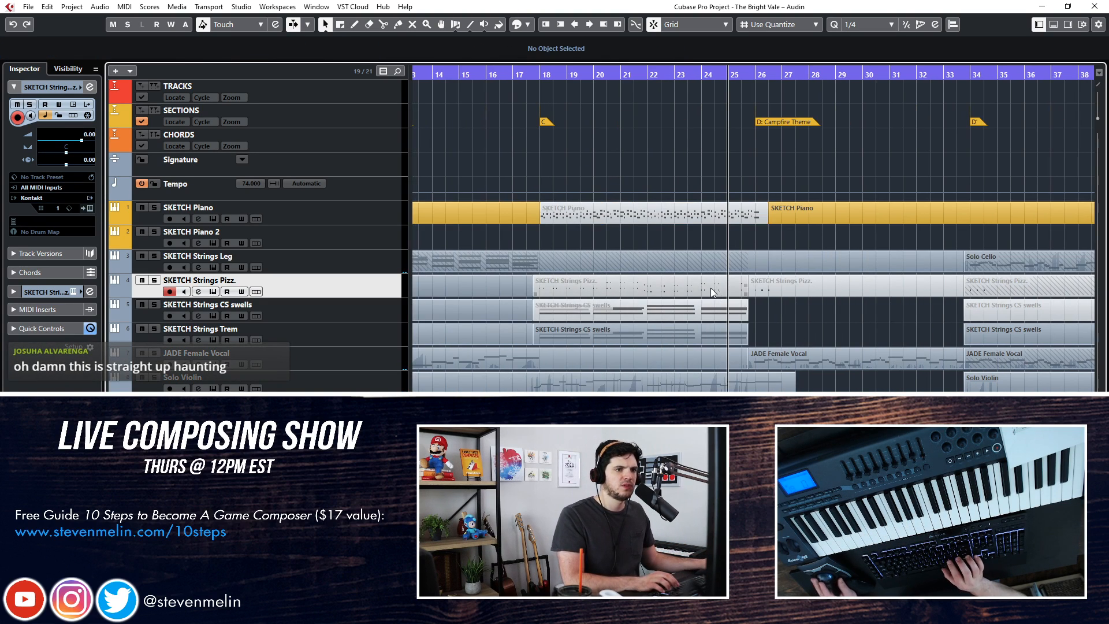
left_click(803, 287)
key("Delete")
scroll(883, 306, "right", 2)
key("Delete")
left_click(846, 285)
key("Delete")
Try a pizzicato take on SKETCH Strings Pizz. through the Campfire Theme, undo it and rewind
key("KP_Multiply")
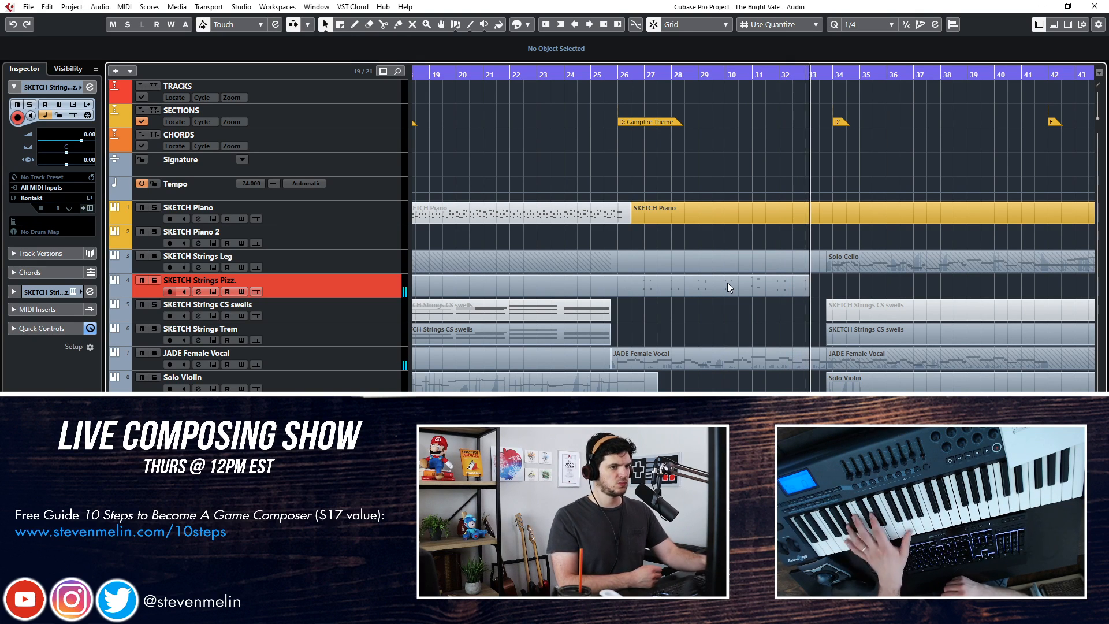
key("space")
key("ctrl+z")
key("KP_Subtract")
key("KP_Subtract")
key("KP_Subtract")
key("KP_Subtract")
key("KP_Subtract")
key("KP_Subtract")
key("KP_Subtract")
key("KP_Subtract")
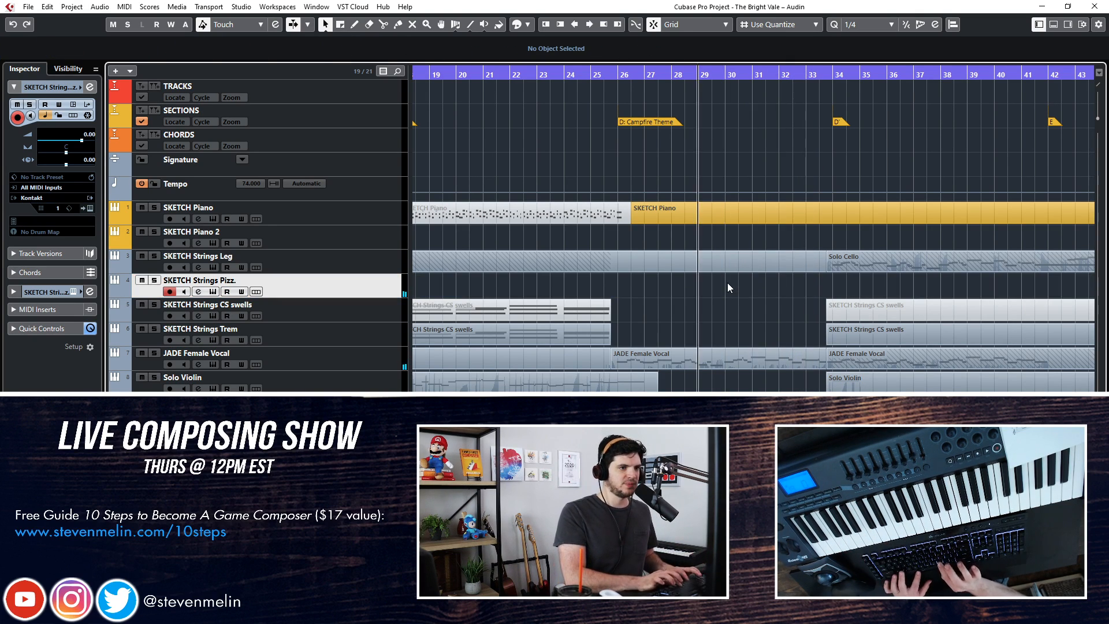
Try a second pizzicato take over the start of the Campfire Theme, undo it and rewind to bar 26
key("KP_Multiply")
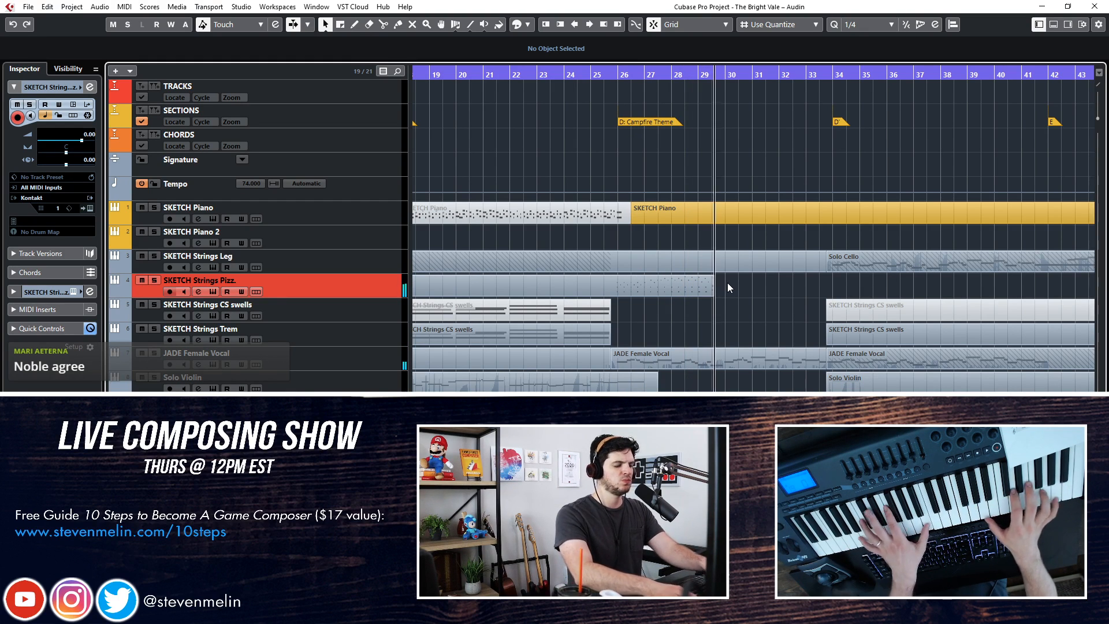
key("space")
key("ctrl+z")
key("KP_Subtract")
key("KP_Subtract")
key("KP_Subtract")
key("KP_Subtract")
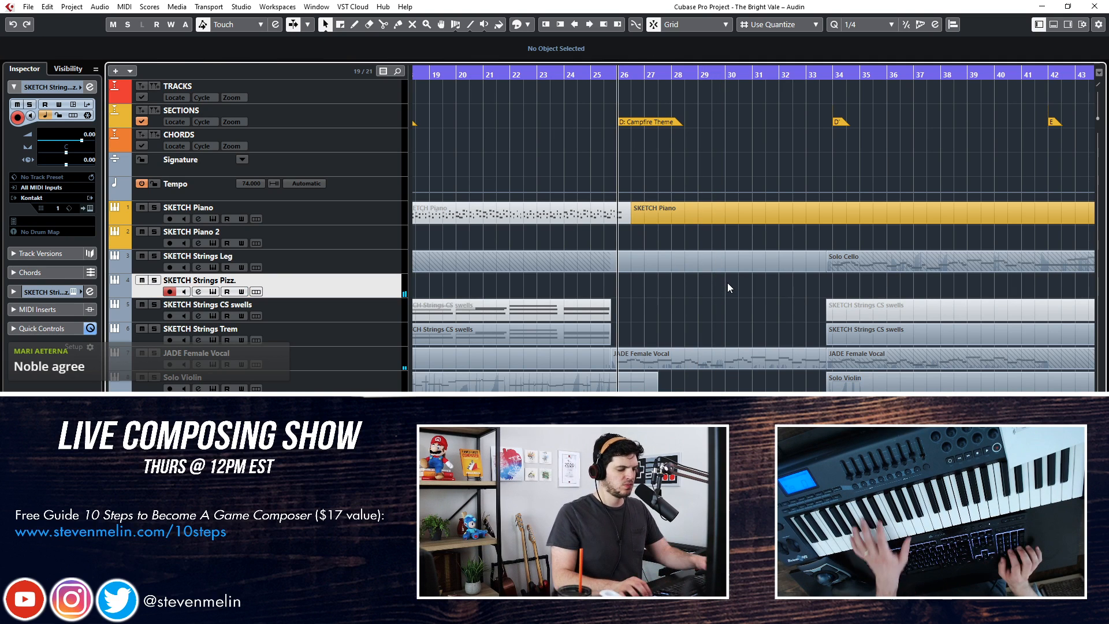
Record a pizzicato take on SKETCH Strings Pizz. from bar 26 and delete its last notes from bar 30 onward
key("KP_Multiply")
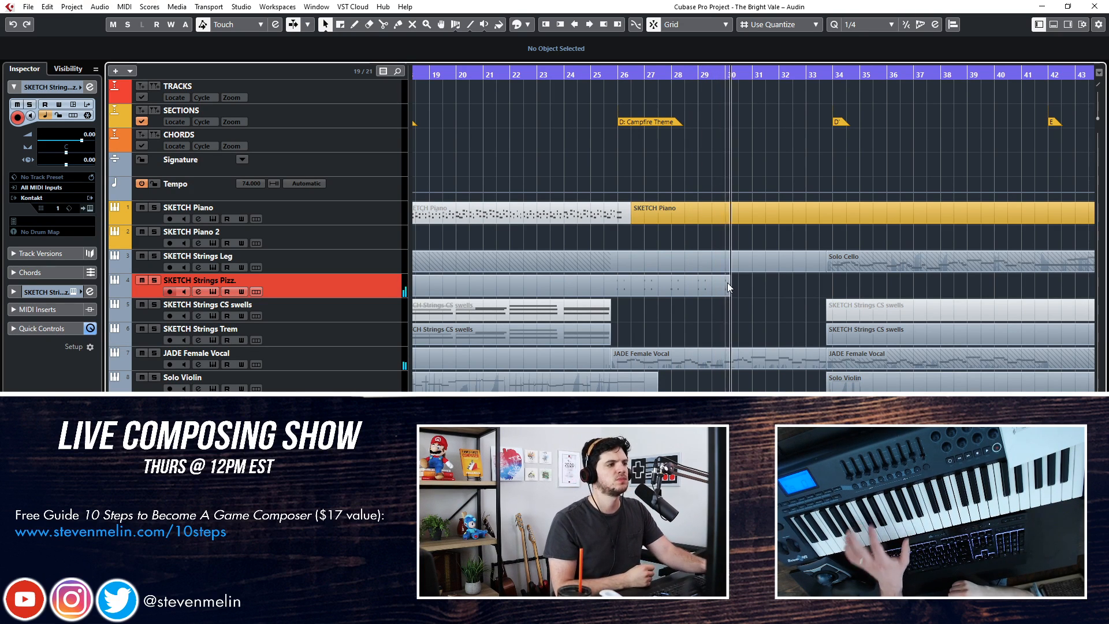
key("space")
key("Return")
left_click_drag(662, 353, 549, 404)
key("Delete")
key("Return")
key("Return")
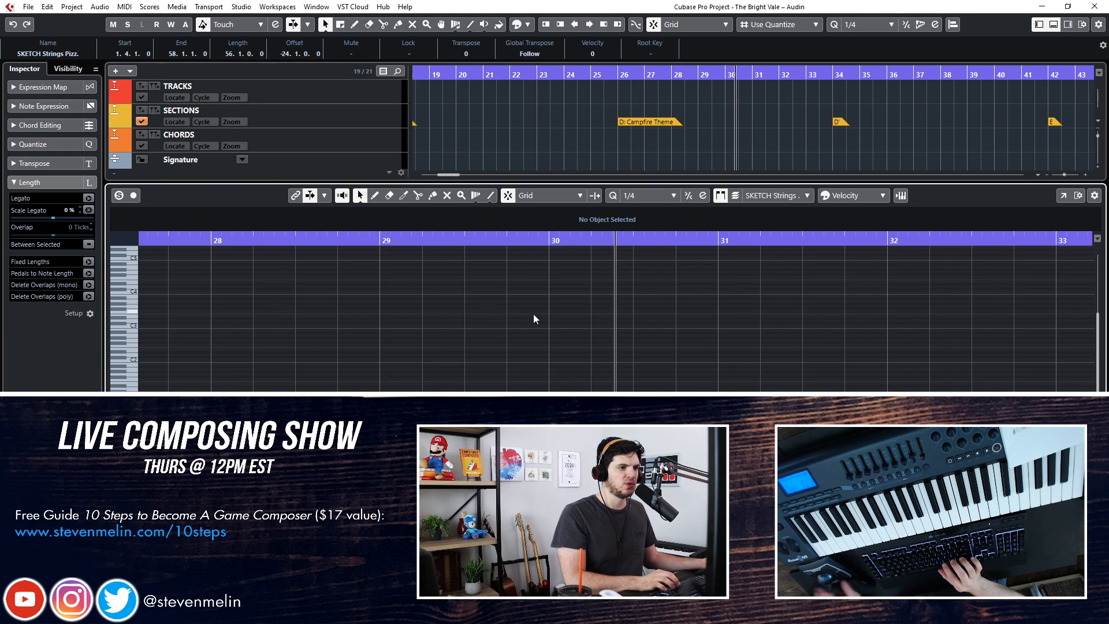
key("Return")
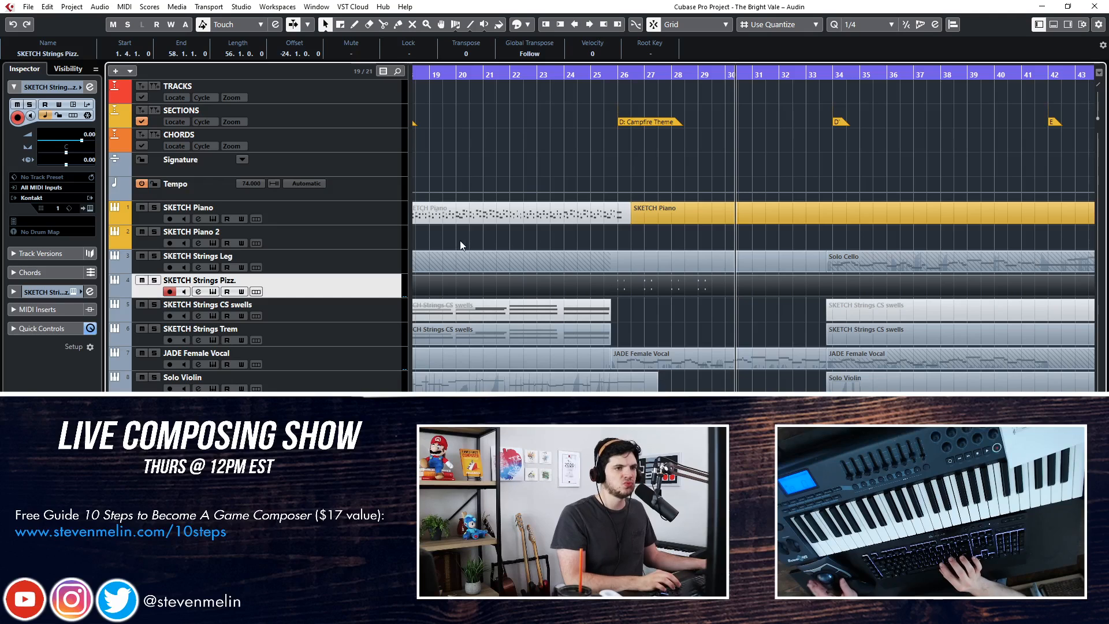
Record a legato take on SKETCH Strings Leg starting around bar 30 of the Campfire Theme
left_click(370, 260)
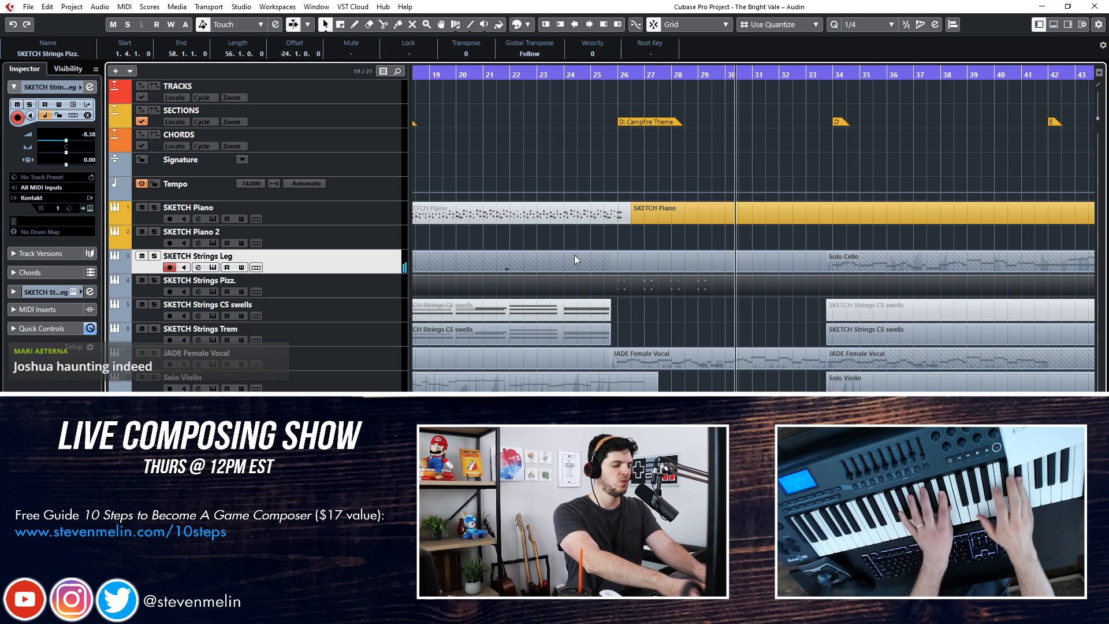
key("KP_Subtract")
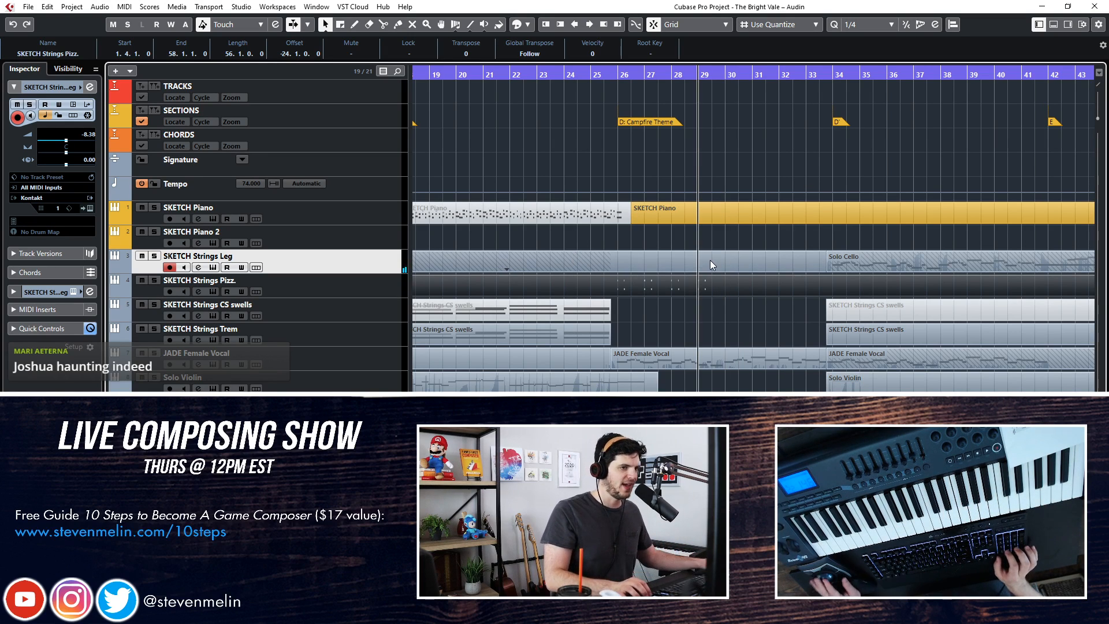
key("KP_Multiply")
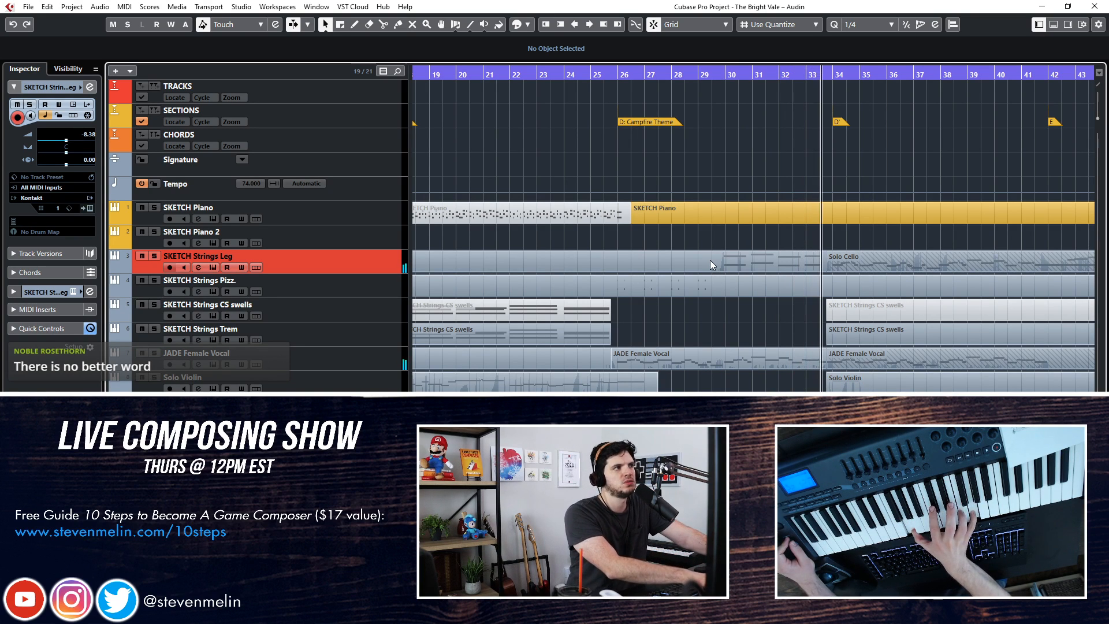
key("KP_Multiply")
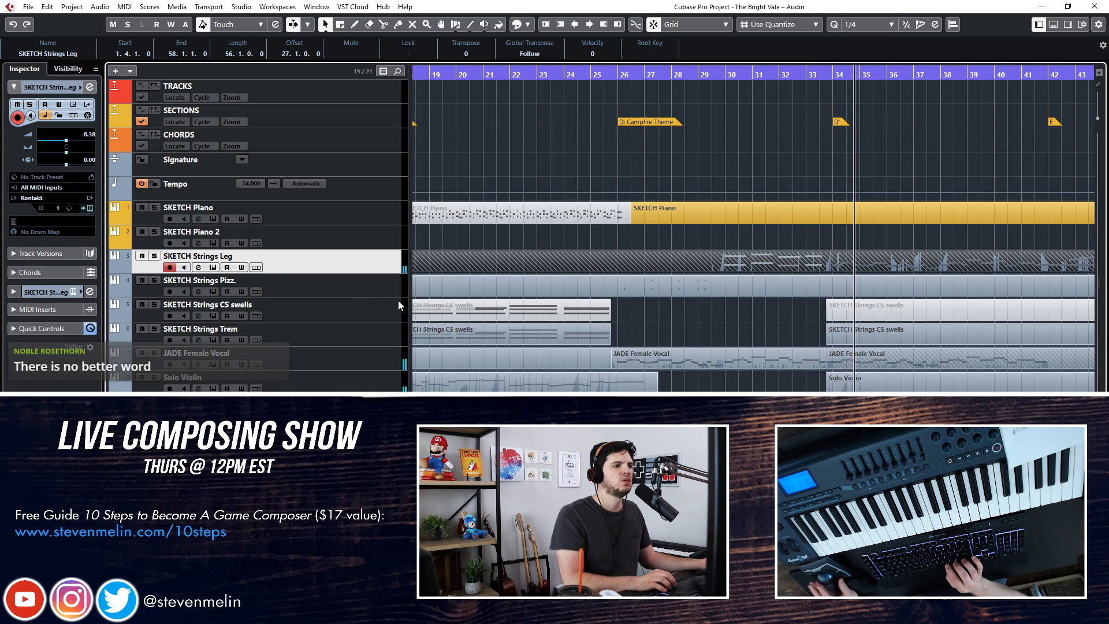
double_click(684, 285)
scroll(507, 358, "left", 10)
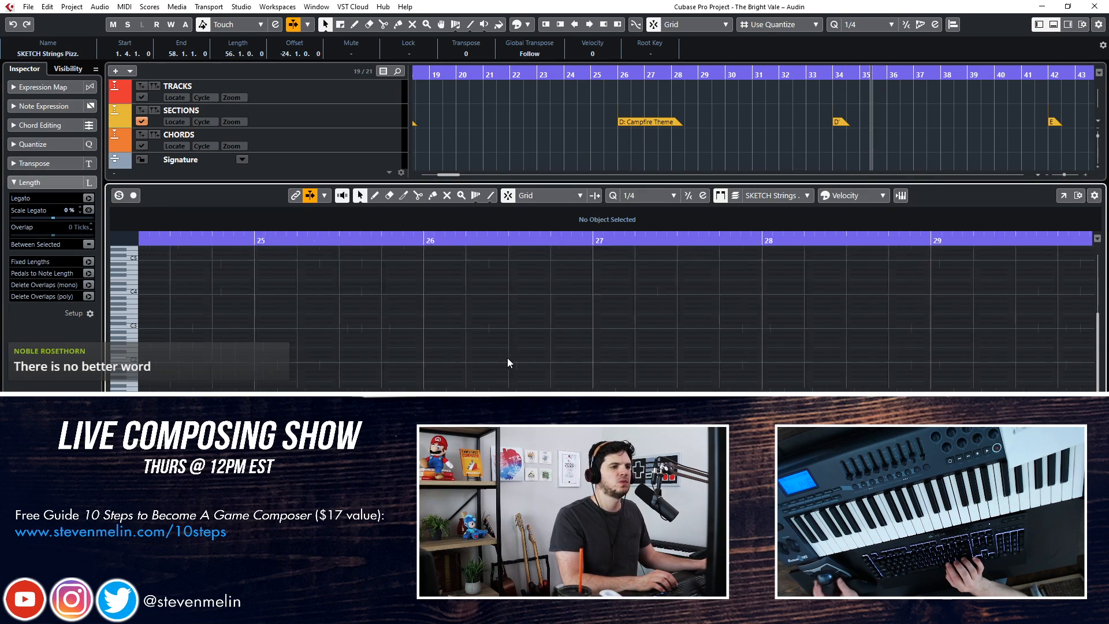
key("ctrl+e")
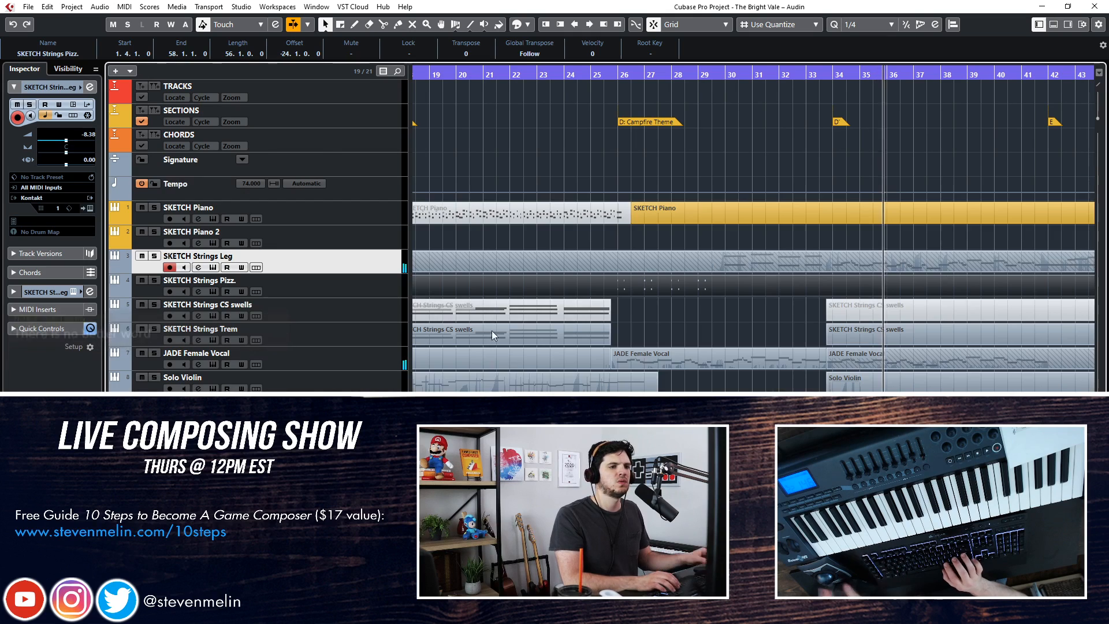
Glue the SKETCH Strings Leg parts together and select the new take's notes in the Key Editor
right_click(695, 249)
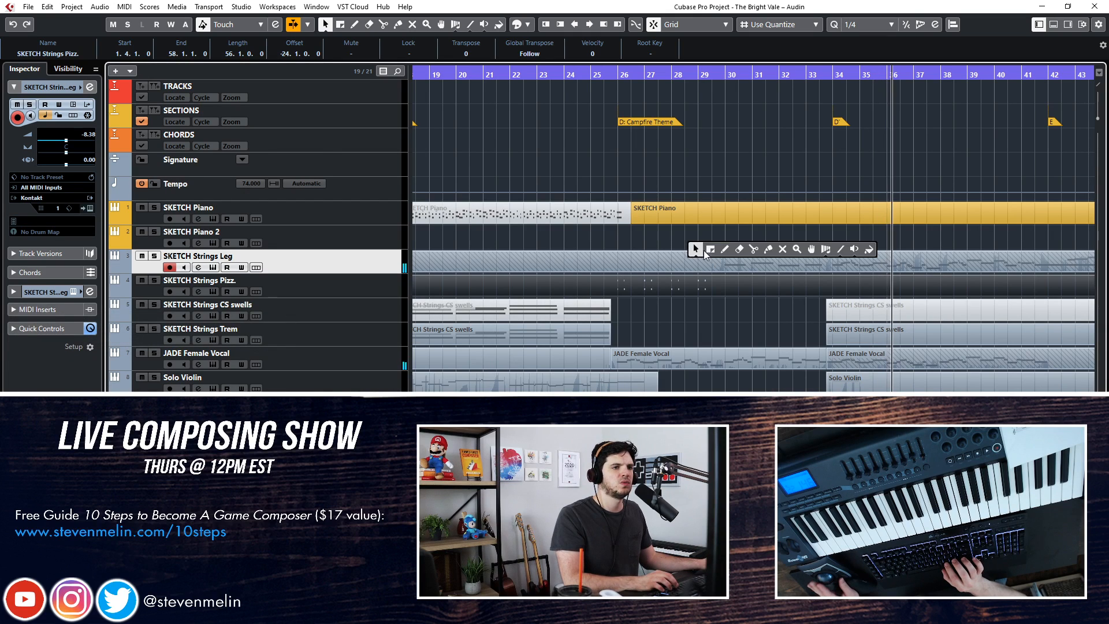
double_click(675, 262)
scroll(480, 310, "left", 5)
left_click_drag(353, 305, 934, 392)
key("ctrl+e")
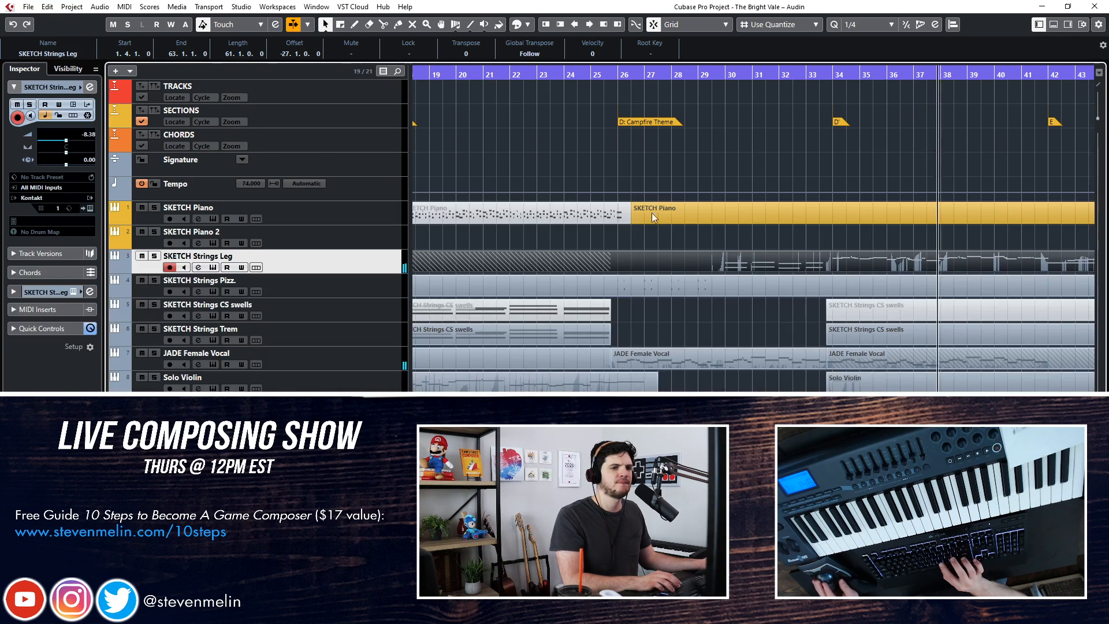
Play back the legato strings take from bar 30
key("KP_Subtract")
key("KP_Subtract")
key("KP_Subtract")
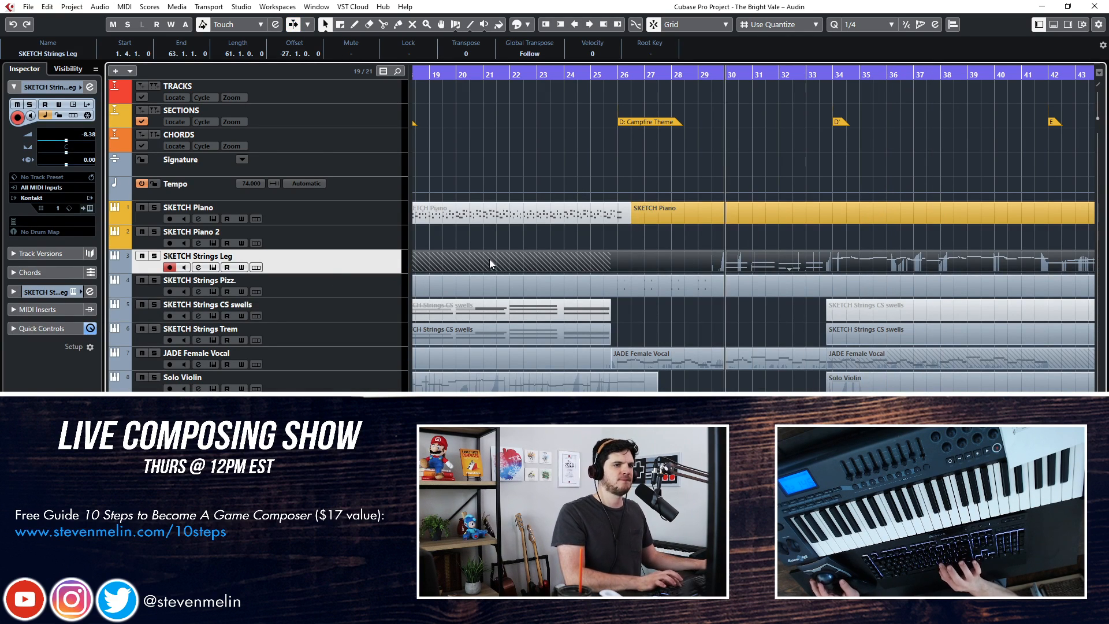
key("space")
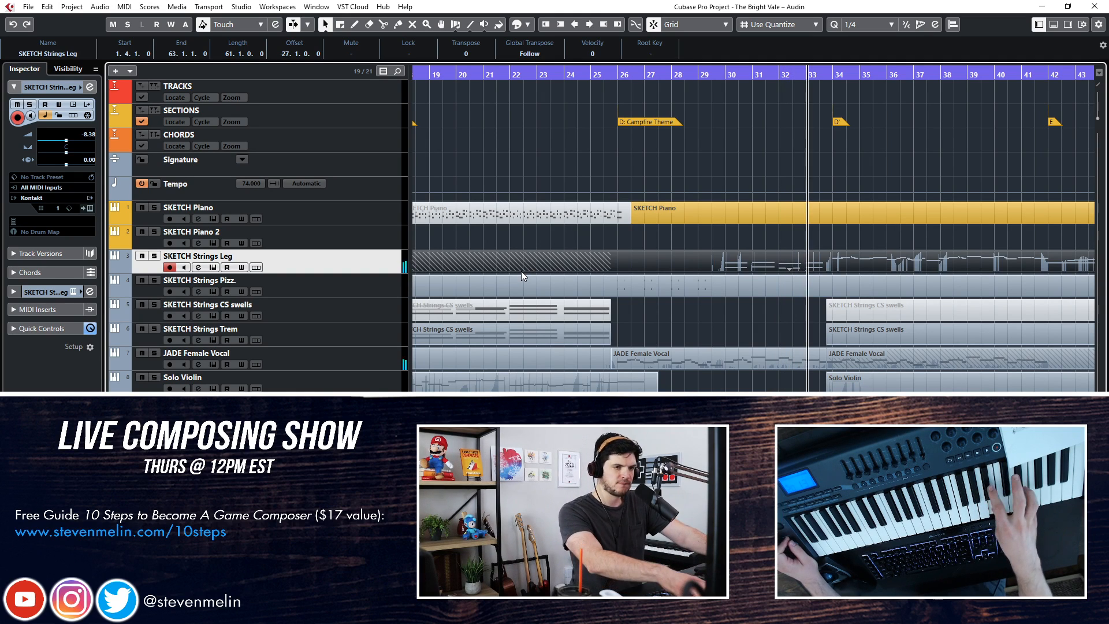
Try a take on SKETCH Strings CS swells from bar 30, undo it and rewind to bar 30
key("KP_Subtract")
key("KP_Subtract")
left_click(321, 286)
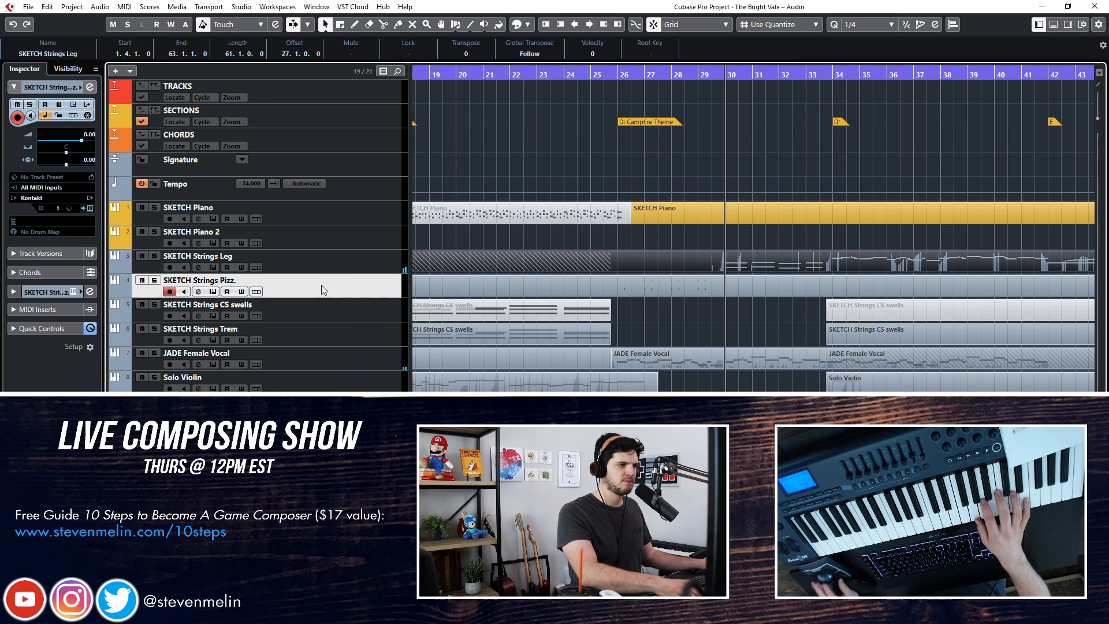
left_click(314, 310)
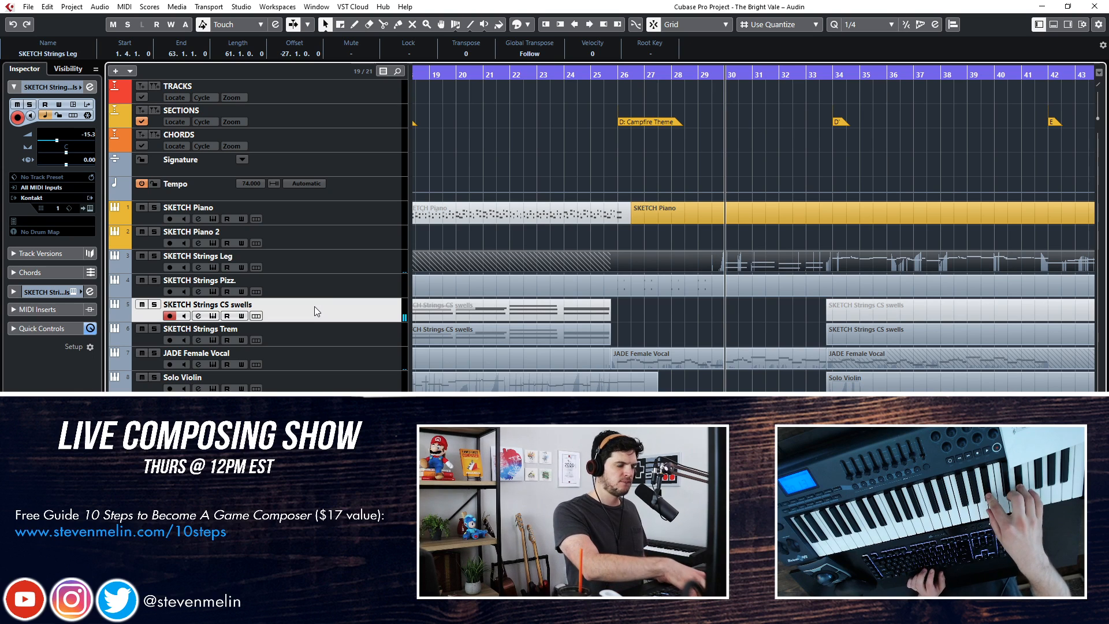
key("KP_Multiply")
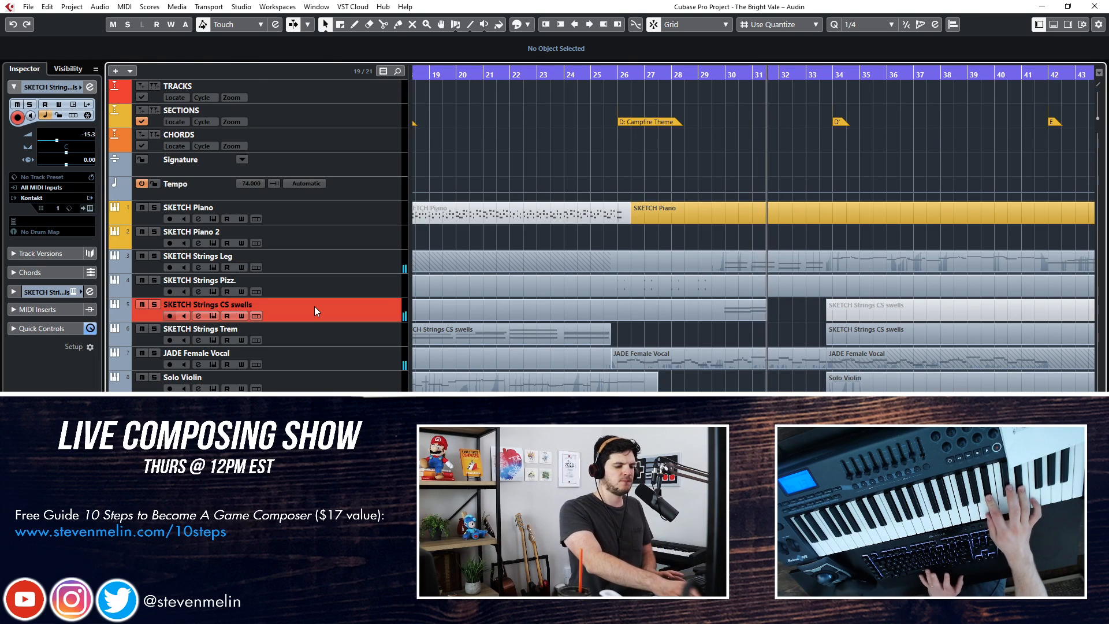
key("space")
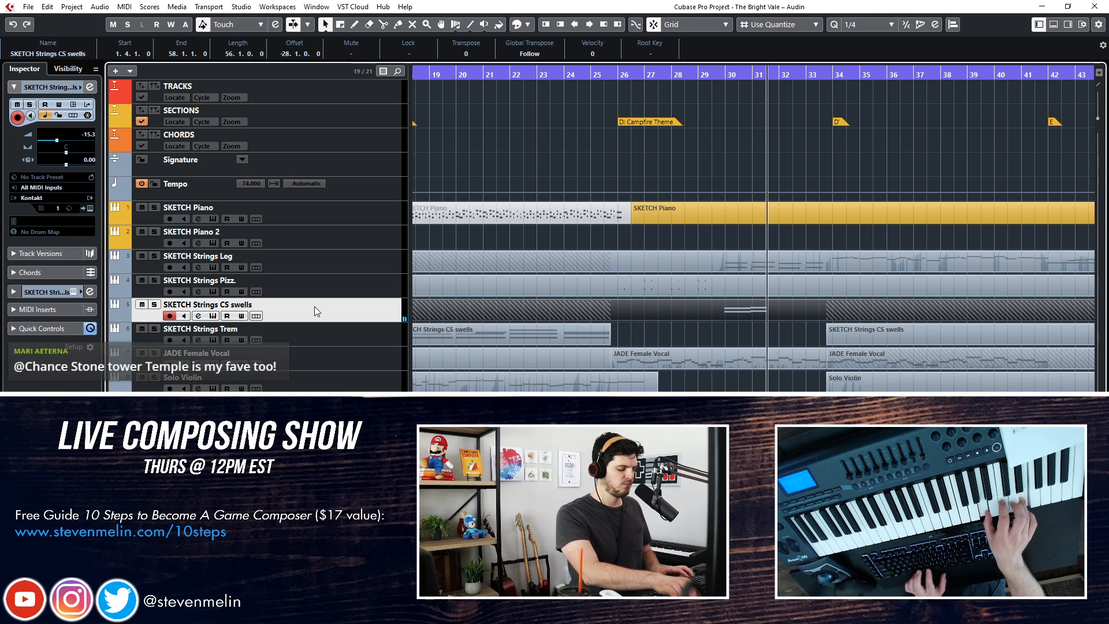
key("ctrl+z")
key("KP_Subtract")
key("KP_Subtract")
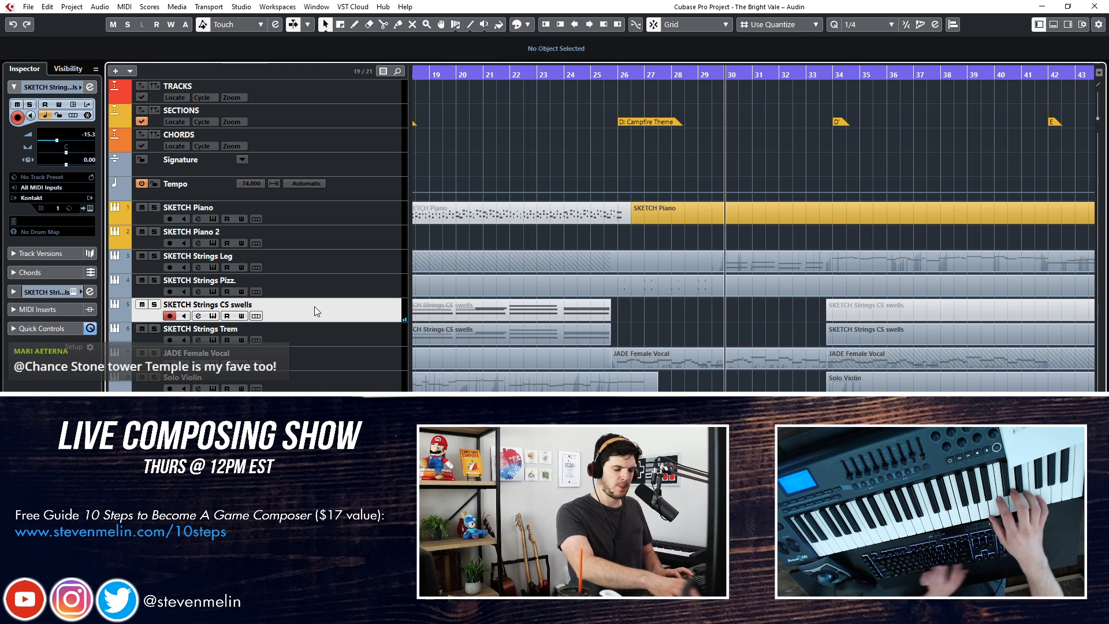
Record SKETCH Strings CS swells from bar 30 to bar 34 and quantize its notes to 1/4
key("KP_Multiply")
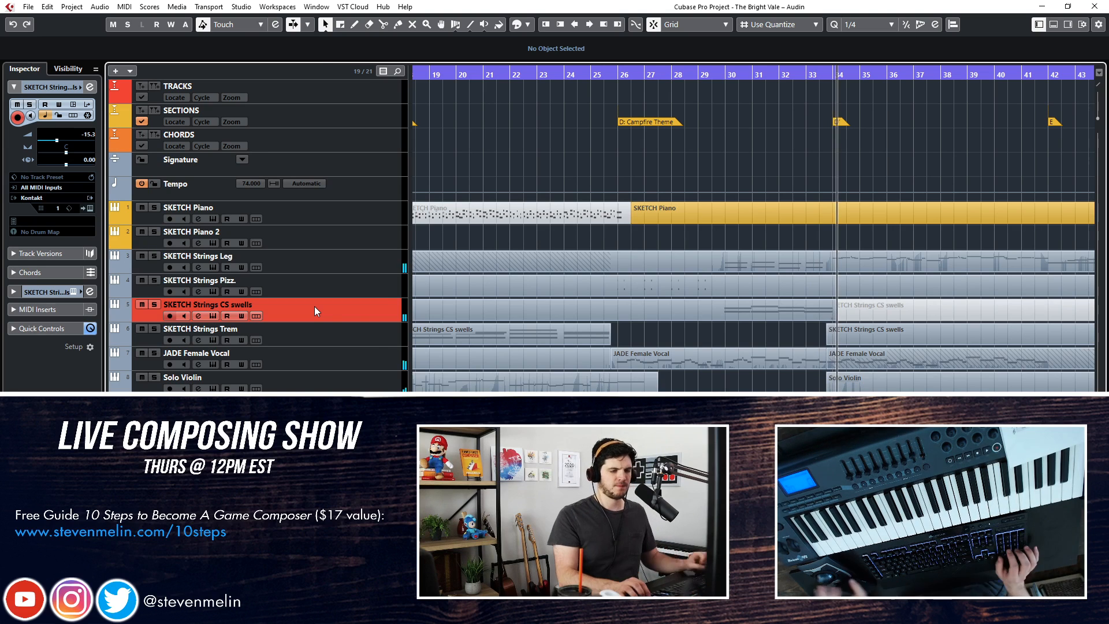
double_click(671, 312)
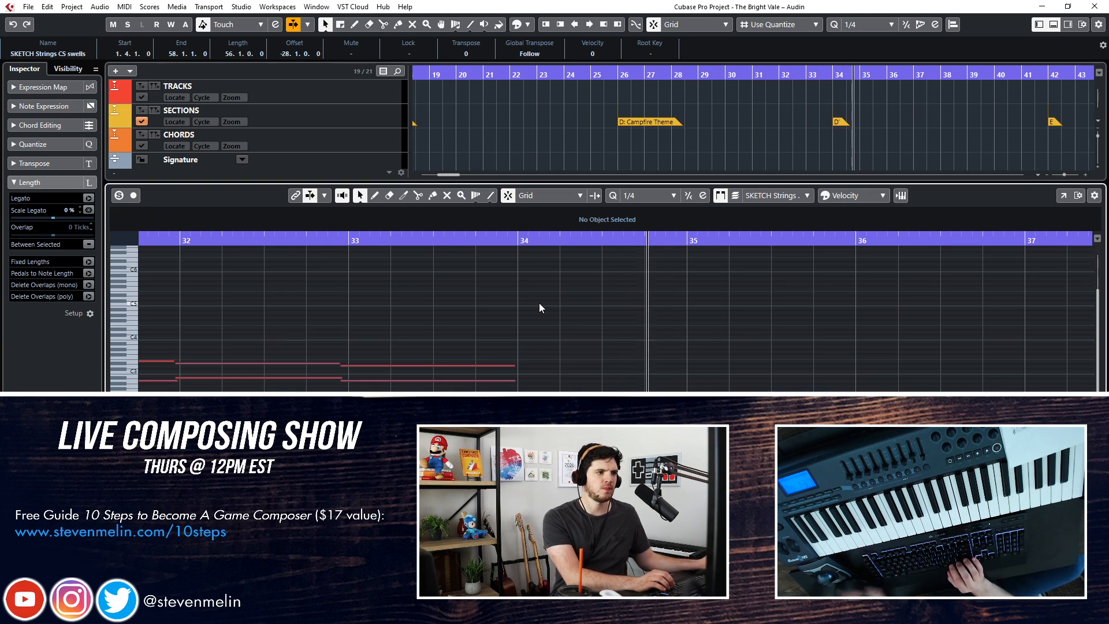
key("ctrl+a")
key("q")
key("Return")
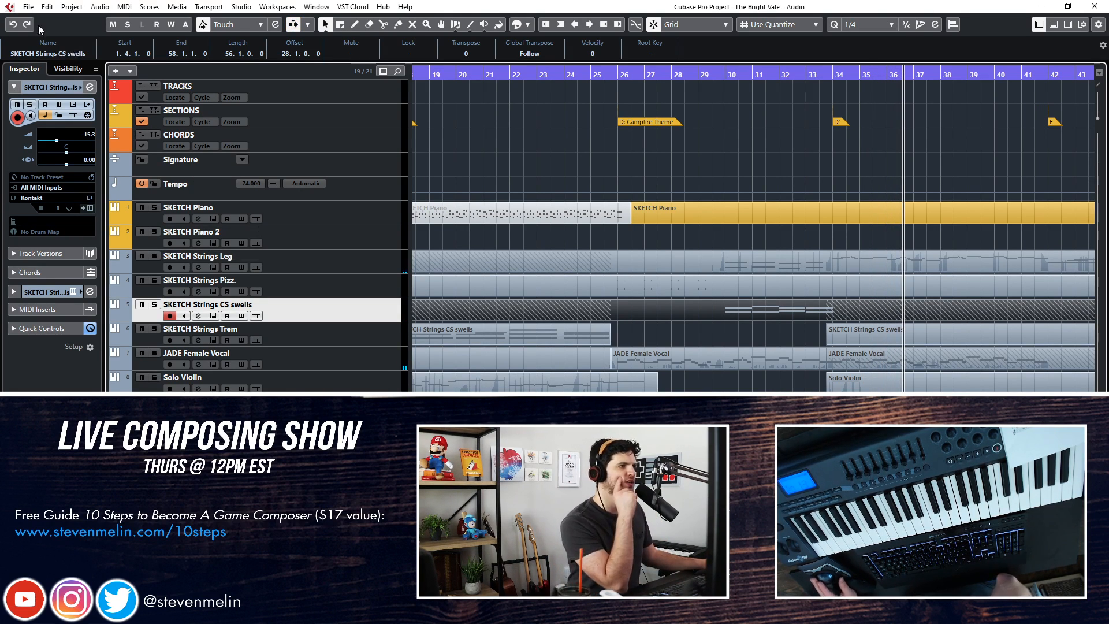
Import only the Armageddon Ens track from the project The Bright Vale – World Map
left_click(28, 7)
mouse_move(82, 172)
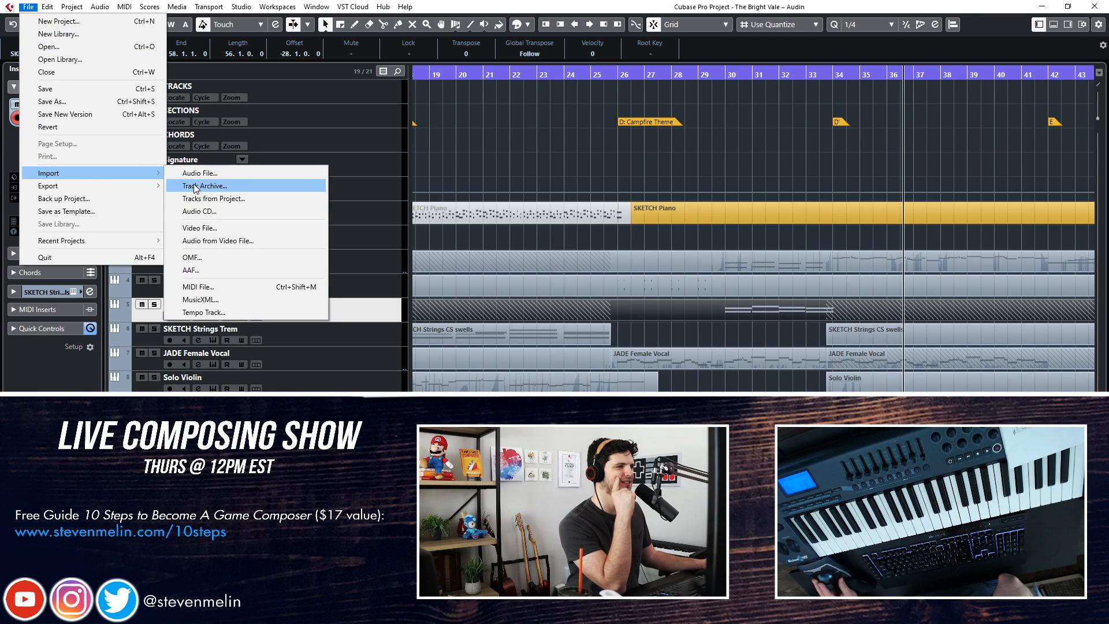
left_click(210, 199)
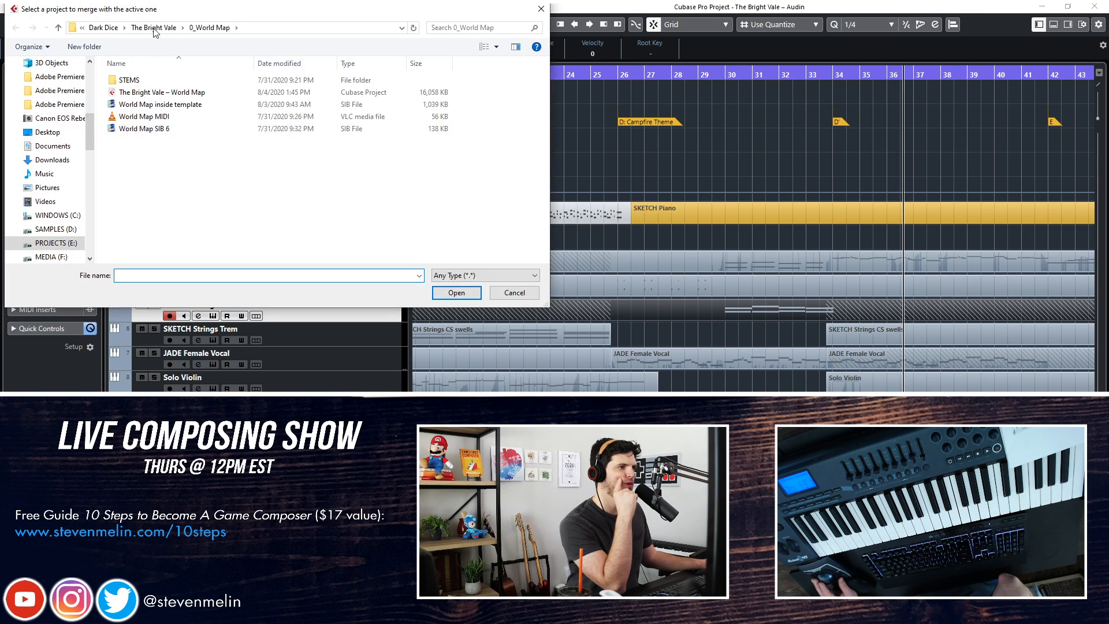
key("Escape")
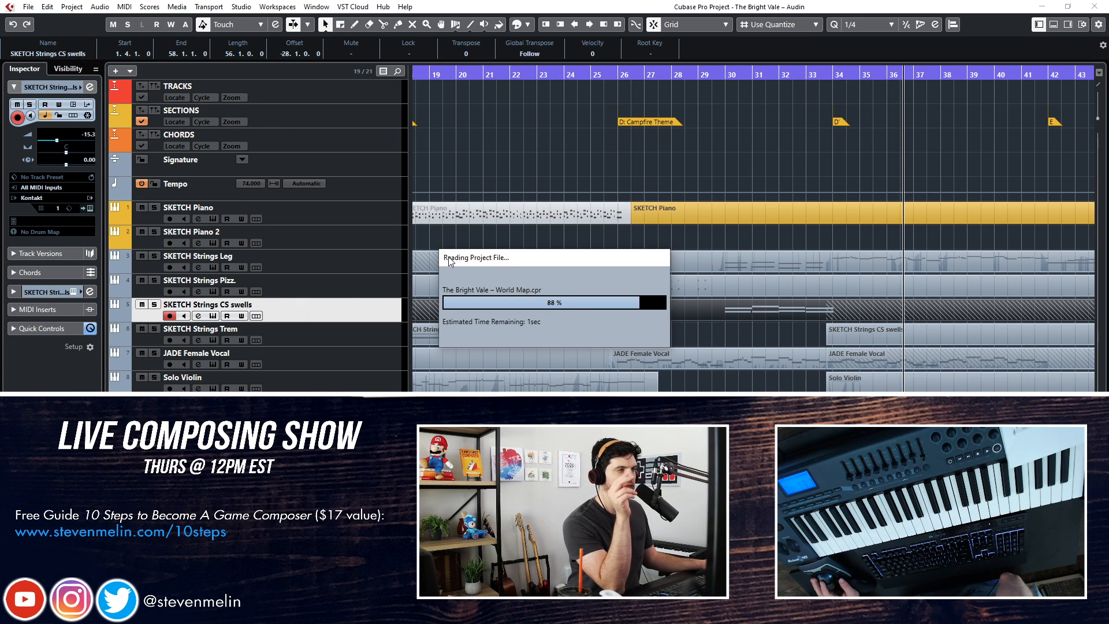
left_click(714, 213)
scroll(417, 265, "down", 10)
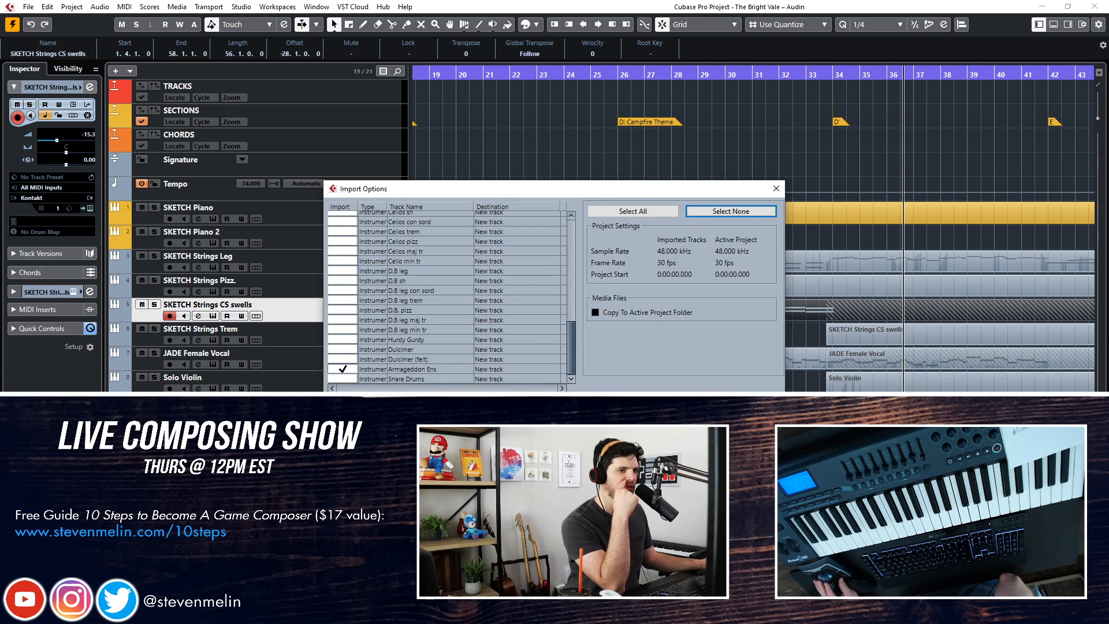
key("Return")
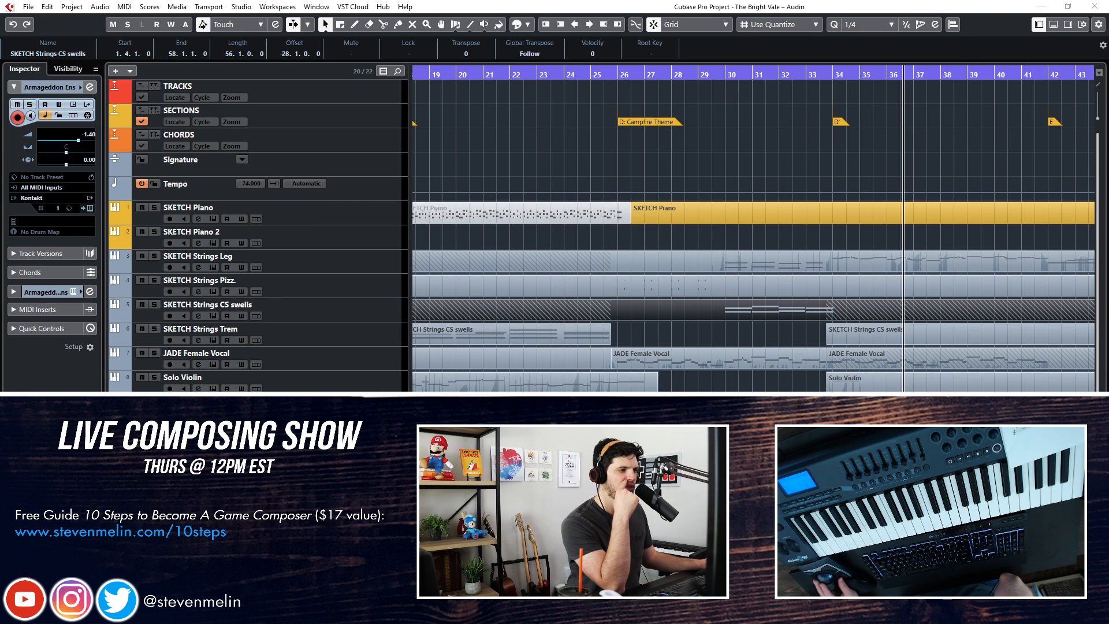
Delete the imported content on the Armageddon Ens track
key("ctrl+shift+a")
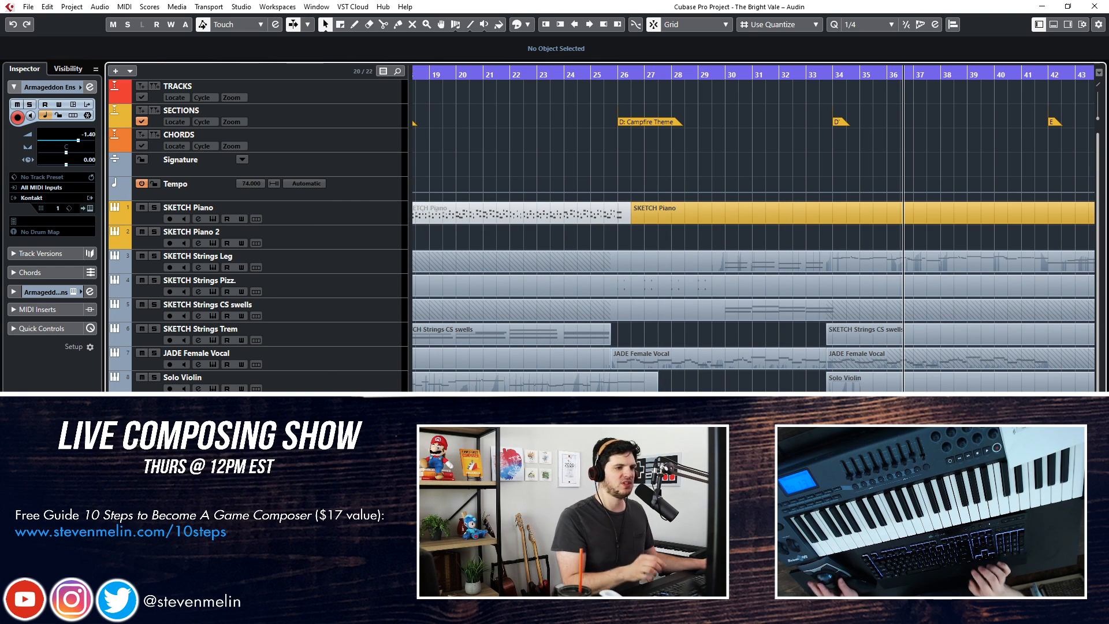
scroll(753, 231, "left", 6)
key("Right")
key("Delete")
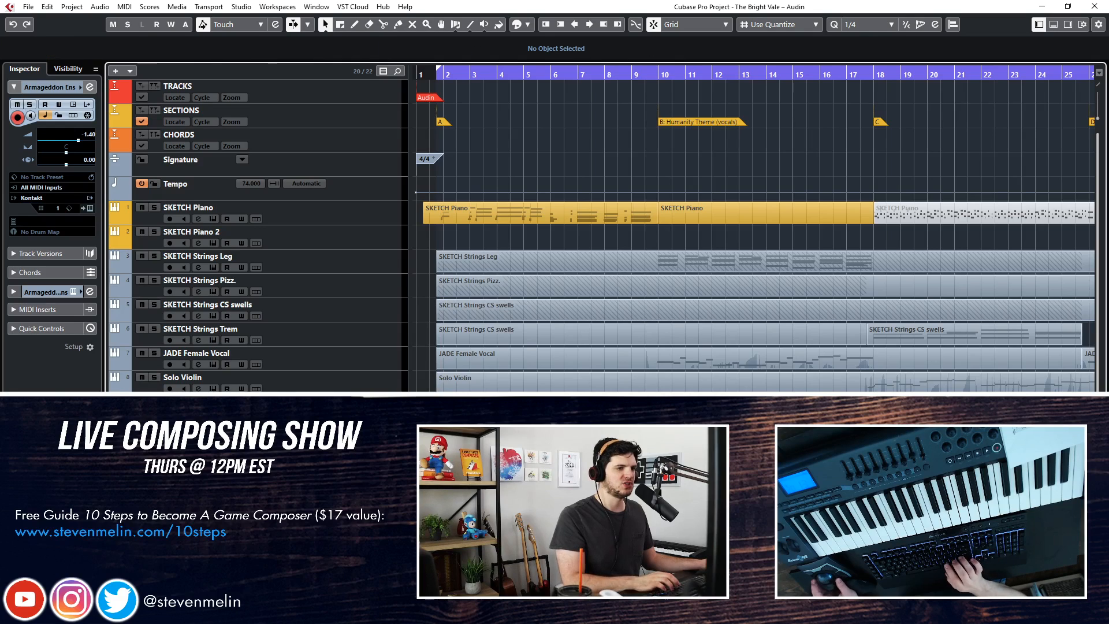
Move the playback position to just before section D' and set the Armageddon Ens volume to 0.00
scroll(753, 231, "right", 6)
left_click(972, 75)
key("ctrl+KP_Subtract")
key("ctrl+KP_Subtract")
key("ctrl+KP_Subtract")
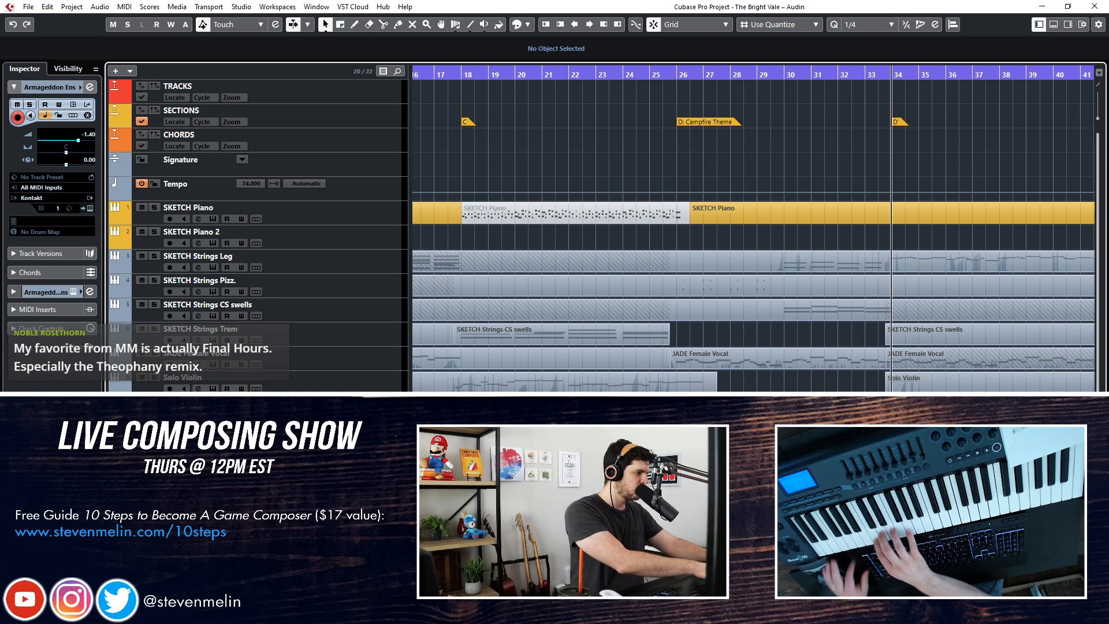
key("ctrl+KP_Add")
key("ctrl+KP_Subtract")
key("ctrl+KP_Subtract")
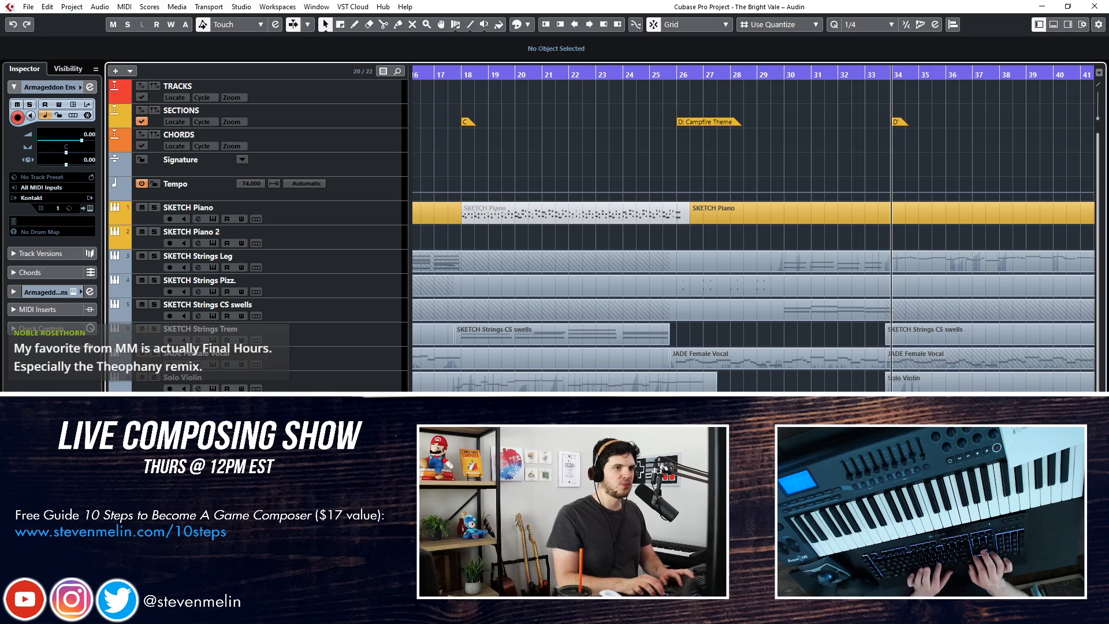
Record an Armageddon Ens take through section D' and into the start of section E
key("space")
key("f")
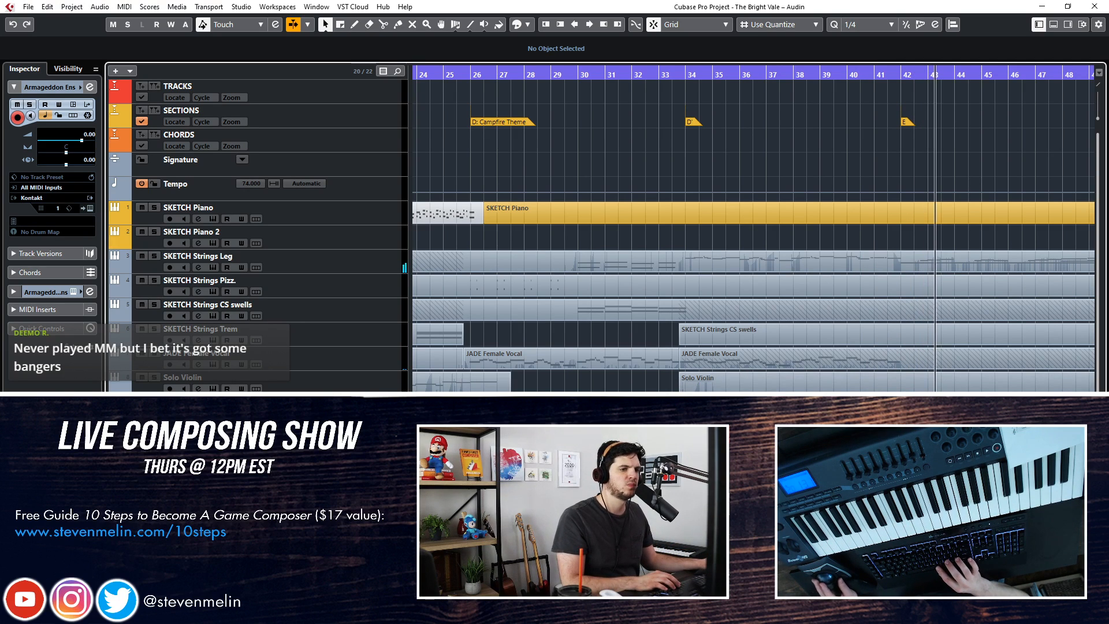
key("space")
Quantize all notes of the Armageddon Ens take to 1/16
double_click(524, 405)
scroll(523, 358, "left", 4)
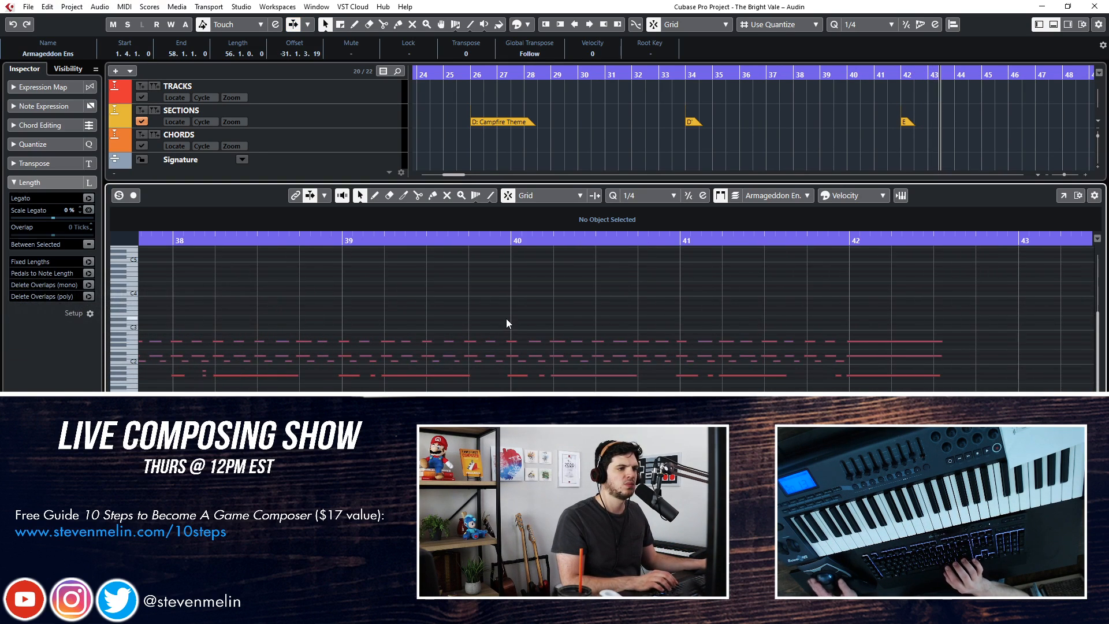
key("ctrl+a")
left_click(646, 195)
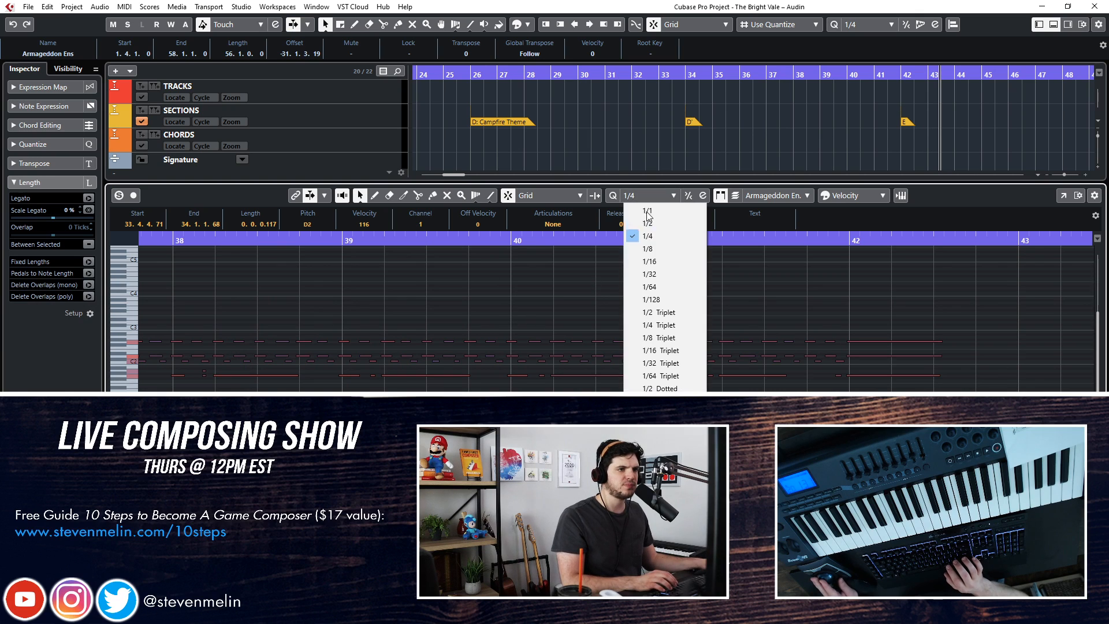
left_click(649, 262)
key("Return")
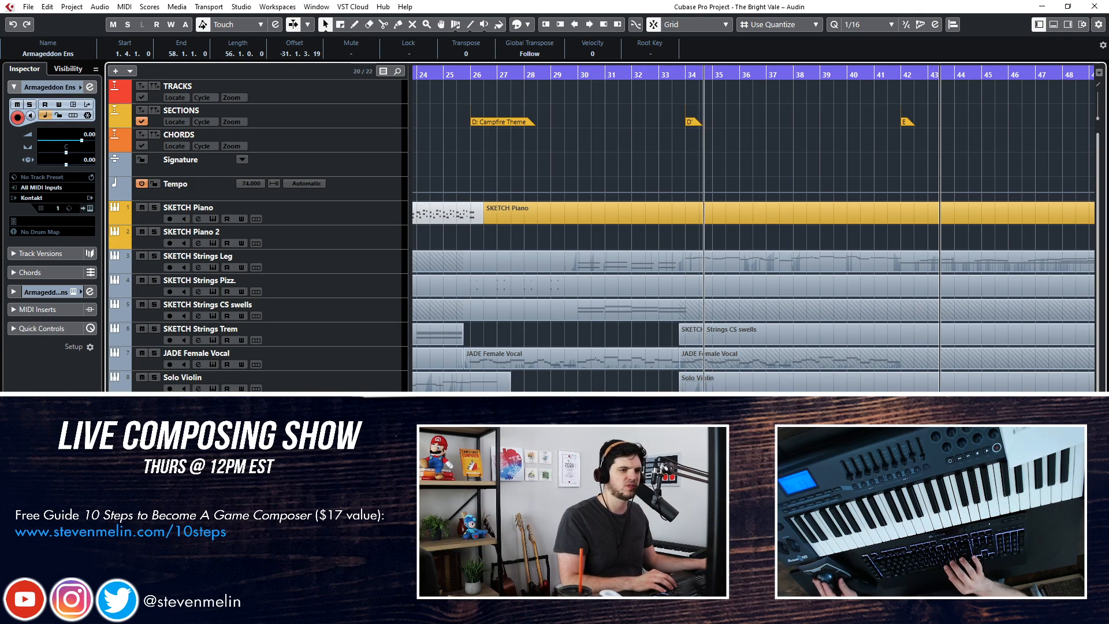
Delete the Armageddon Ens portion before the take in bar 34 and set the quantize preset back to 1/4
key("Delete")
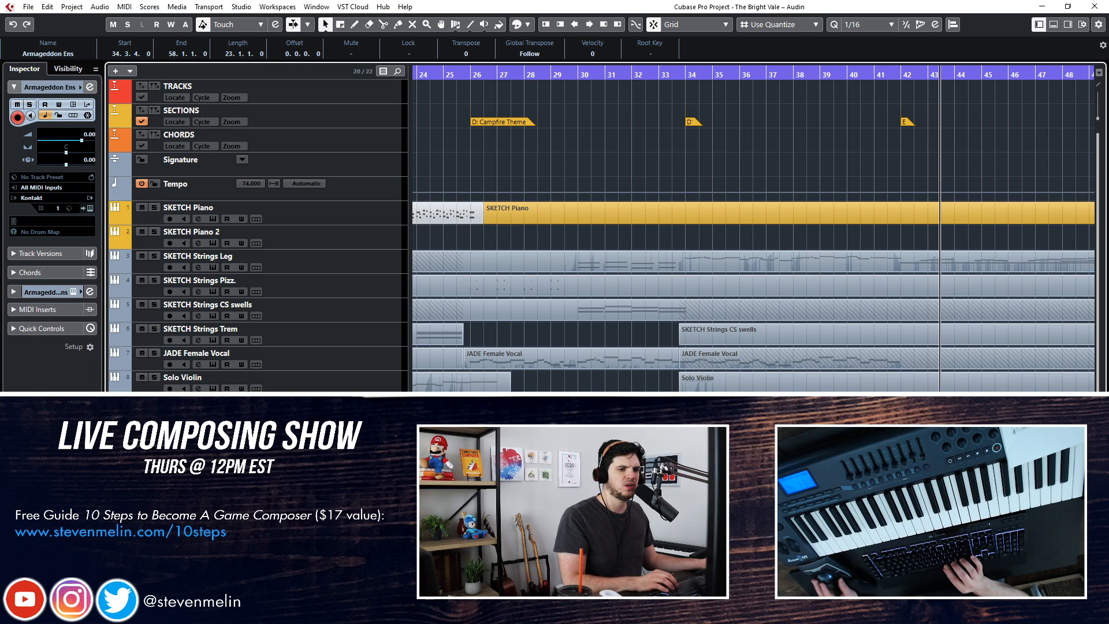
left_click(848, 26)
left_click(865, 64)
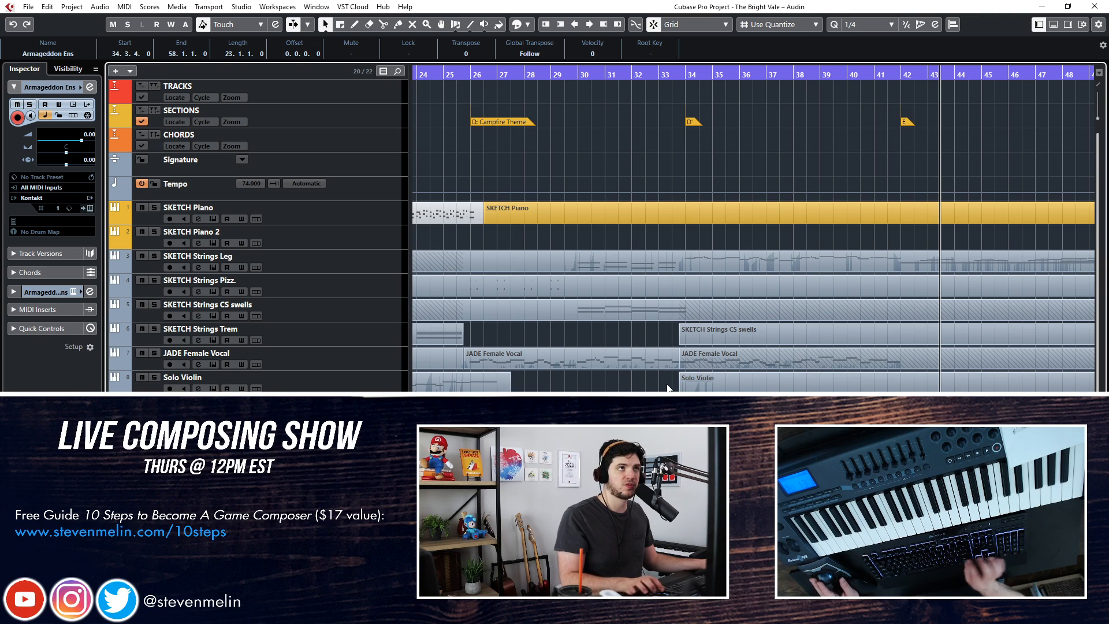
Split the Armageddon Ens part at bar 38 and delete the portion before it
left_click(797, 484)
left_click(795, 503, "alt")
left_click(780, 502)
key("Delete")
Undo moving the long Armageddon Ens part to bar 34, and copy only bars 38 to 42 to bar 34
left_click_drag(846, 505, 734, 500)
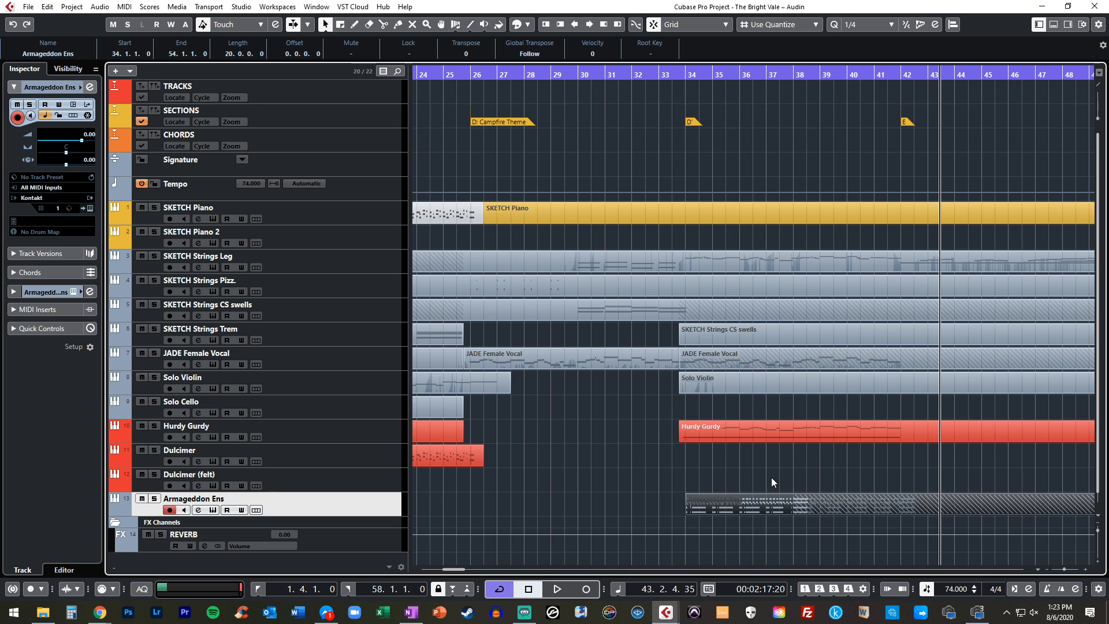
key("ctrl+z")
left_click_drag(853, 504, 740, 500)
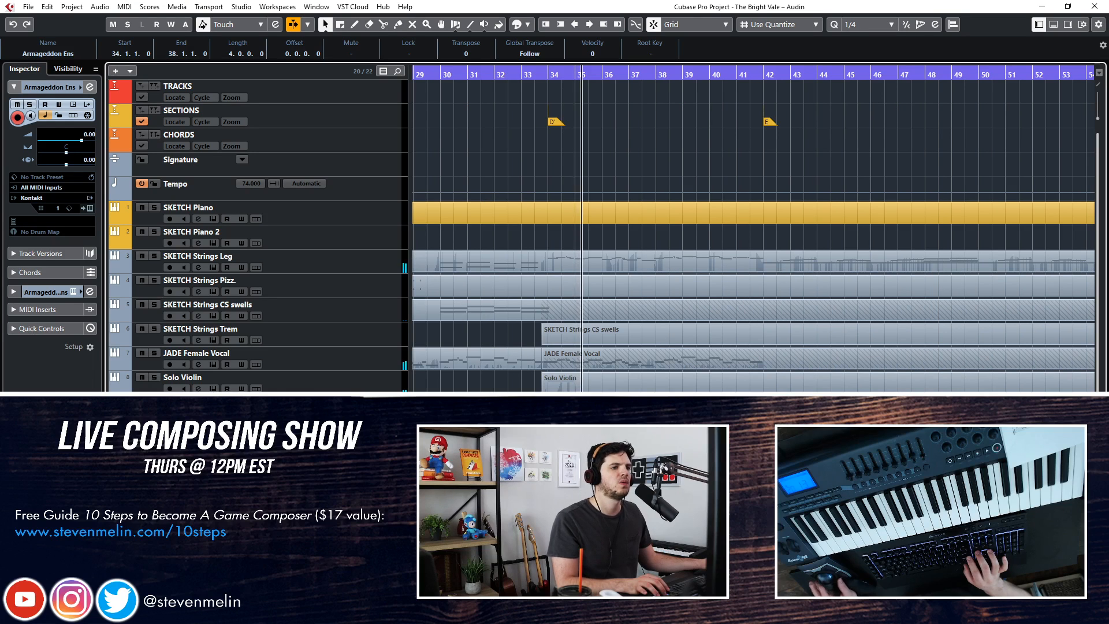
Delete the selected Armageddon Ens part covering bars 34 to 38
key("Delete")
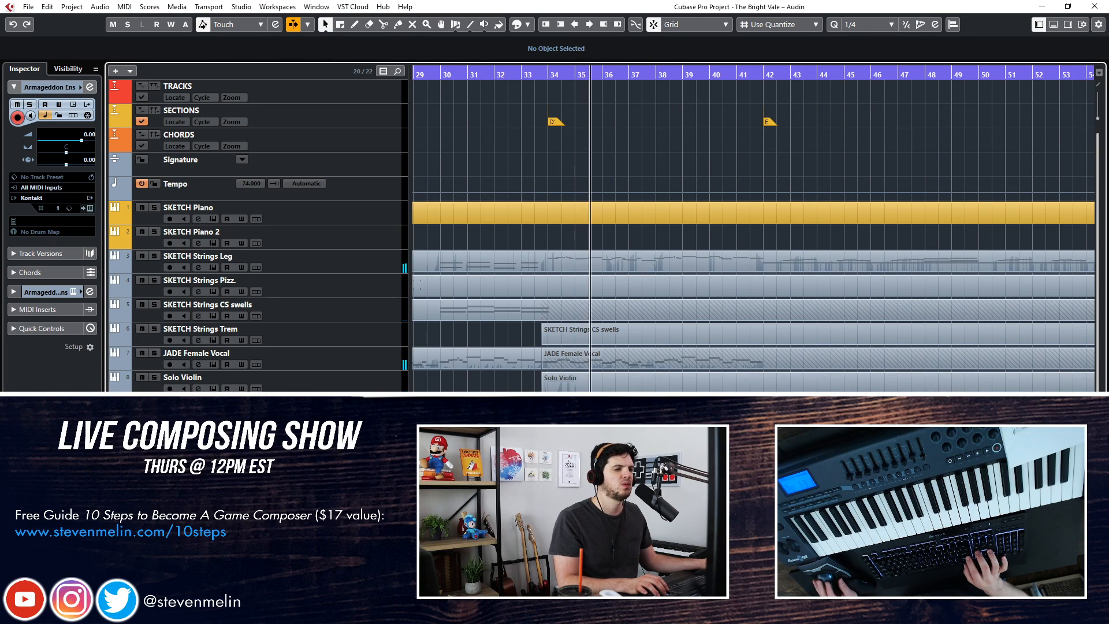
Select the SKETCH Strings Trem track for recording and return to the bars just before section D'
left_click(378, 328)
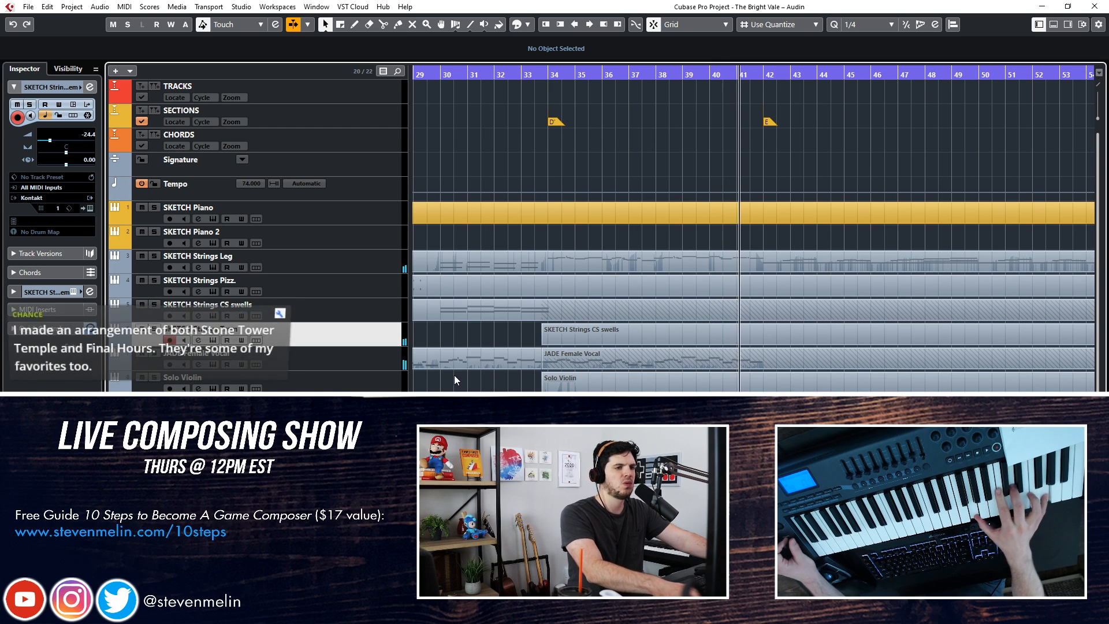
key("space")
key("KP_Subtract")
key("KP_Subtract")
key("KP_Subtract")
key("KP_Subtract")
key("KP_Subtract")
key("KP_Subtract")
key("KP_Subtract")
key("KP_Subtract")
key("KP_Subtract")
key("KP_Subtract")
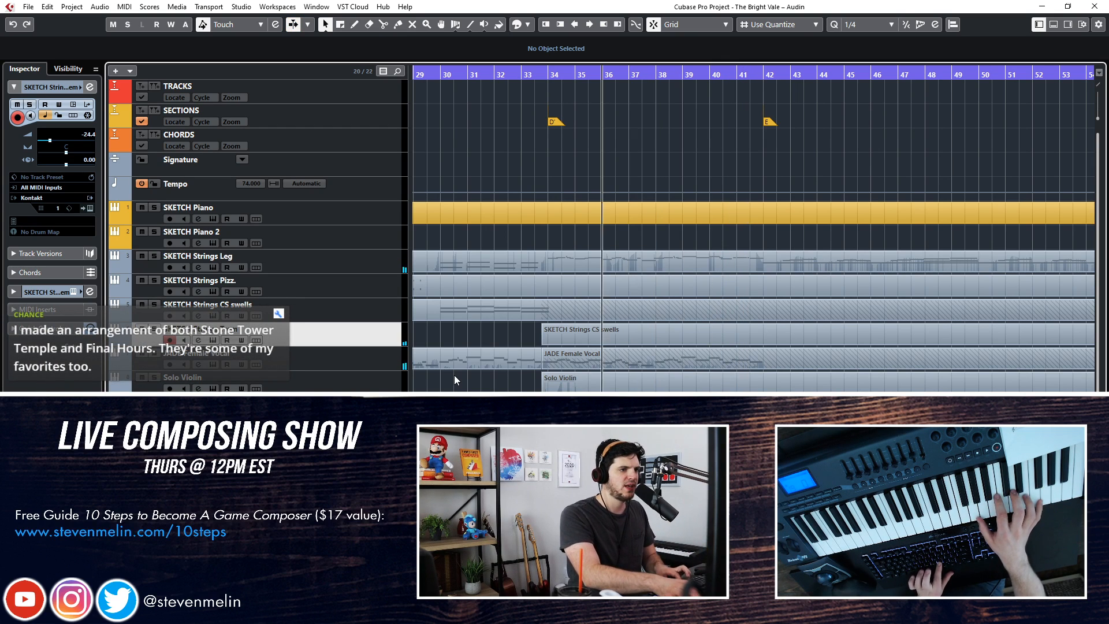
key("KP_Subtract")
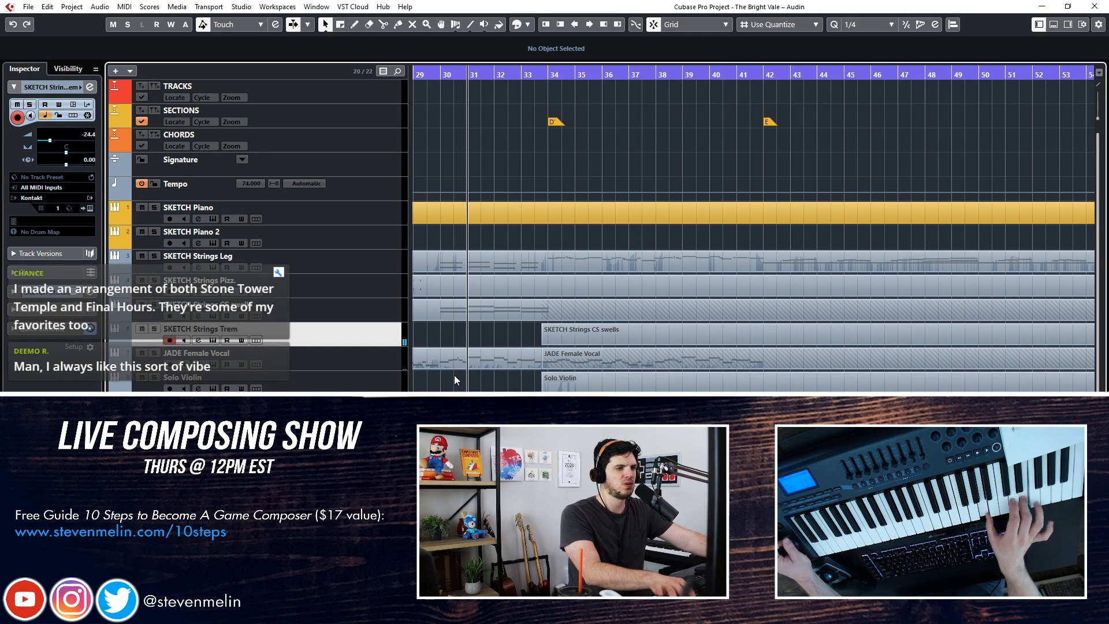
Try recording a tremolo strings take on SKETCH Strings Trem from the start of section D' at bar 34
key("KP_Add")
key("KP_Add")
key("KP_Add")
key("KP_Subtract")
key("space")
key("KP_Multiply")
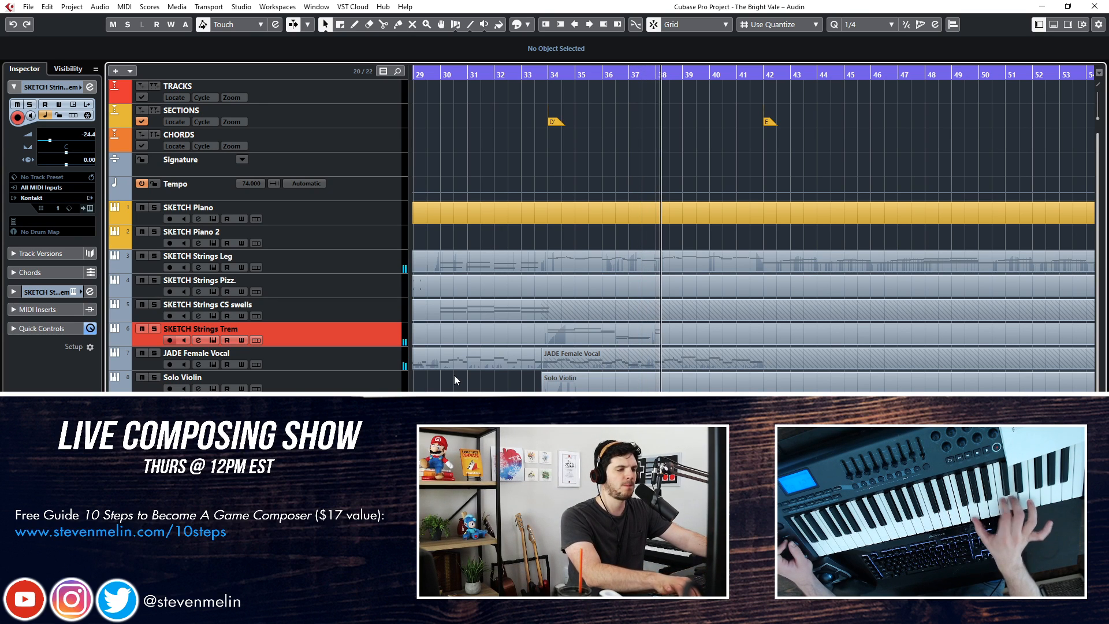
key("space")
key("ctrl+z")
Record a tremolo strings take on SKETCH Strings Trem over bars 38 to 42
key("KP_Subtract")
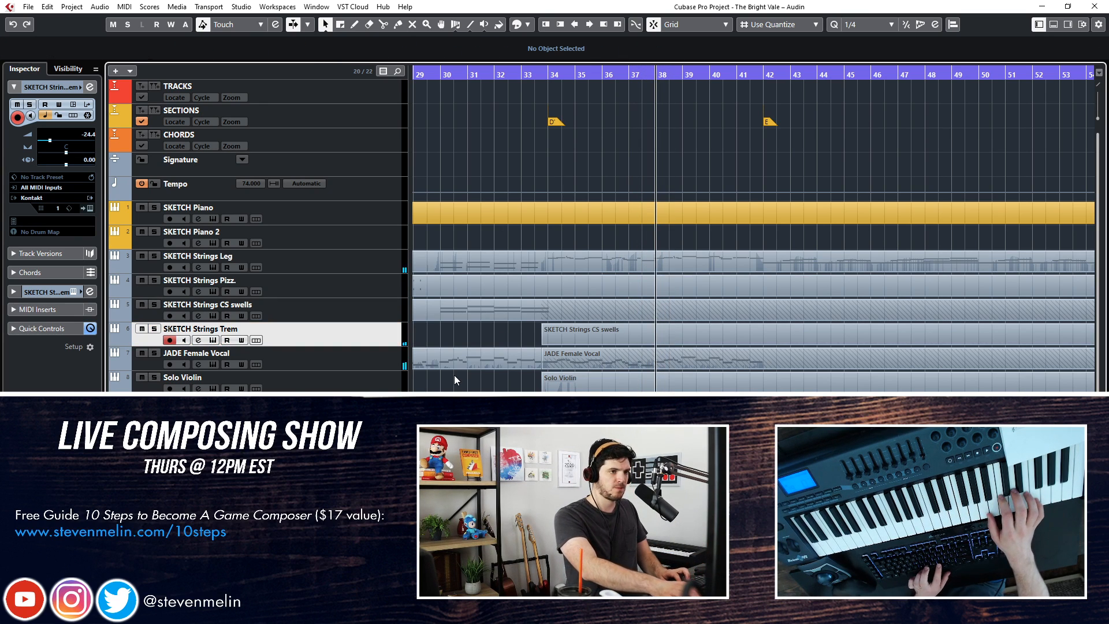
key("KP_Multiply")
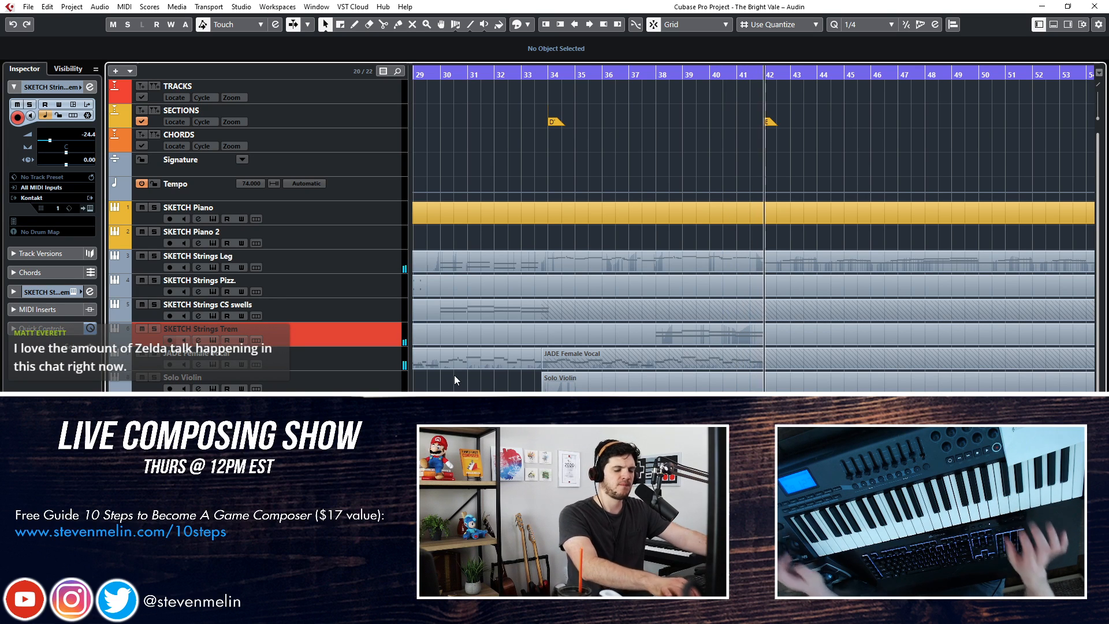
key("space")
key("space")
Select the SKETCH Strings Leg track and play back parts of section D' with the new tremolo take
key("KP_Subtract")
key("KP_Subtract")
key("KP_Subtract")
key("KP_Subtract")
key("KP_Subtract")
key("KP_Subtract")
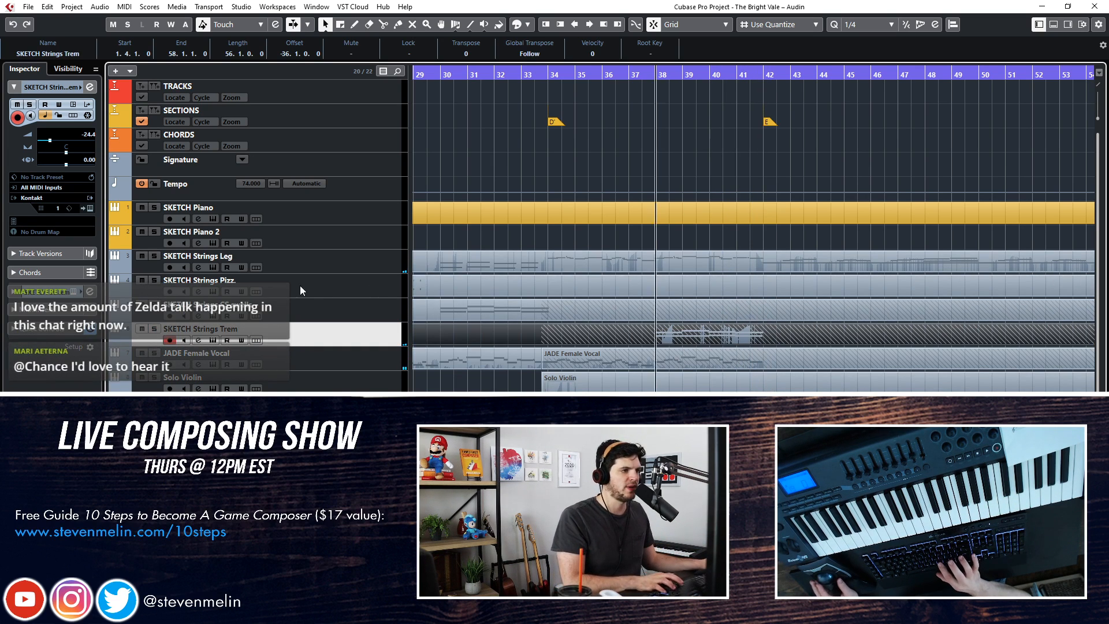
left_click(358, 263)
key("KP_Add")
key("space")
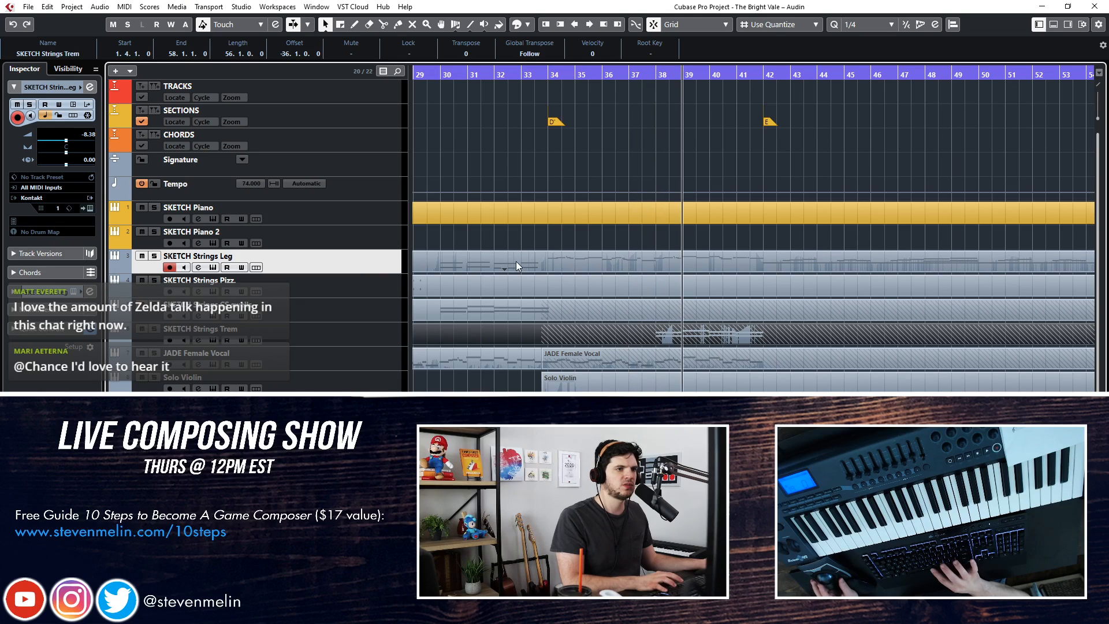
key("space")
key("KP_Subtract")
key("KP_Subtract")
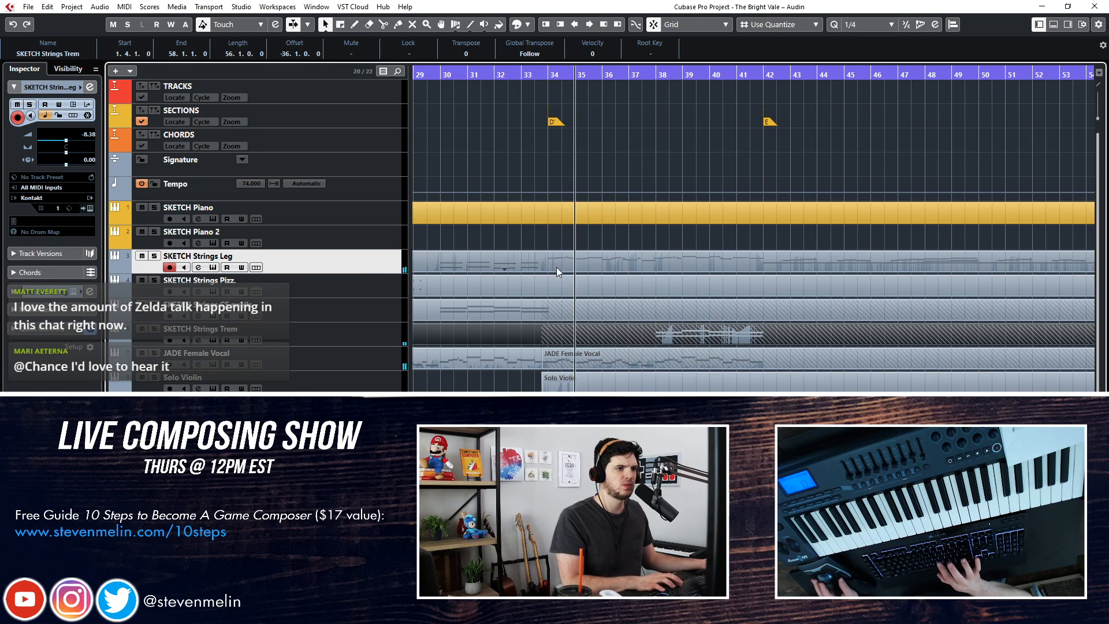
key("KP_Subtract")
Open the SKETCH Strings Leg part and paste a copy of its melody notes from bars 34 to 42, transposed up one octave
double_click(554, 265)
key("space")
key("g")
left_click_drag(504, 300, 900, 401)
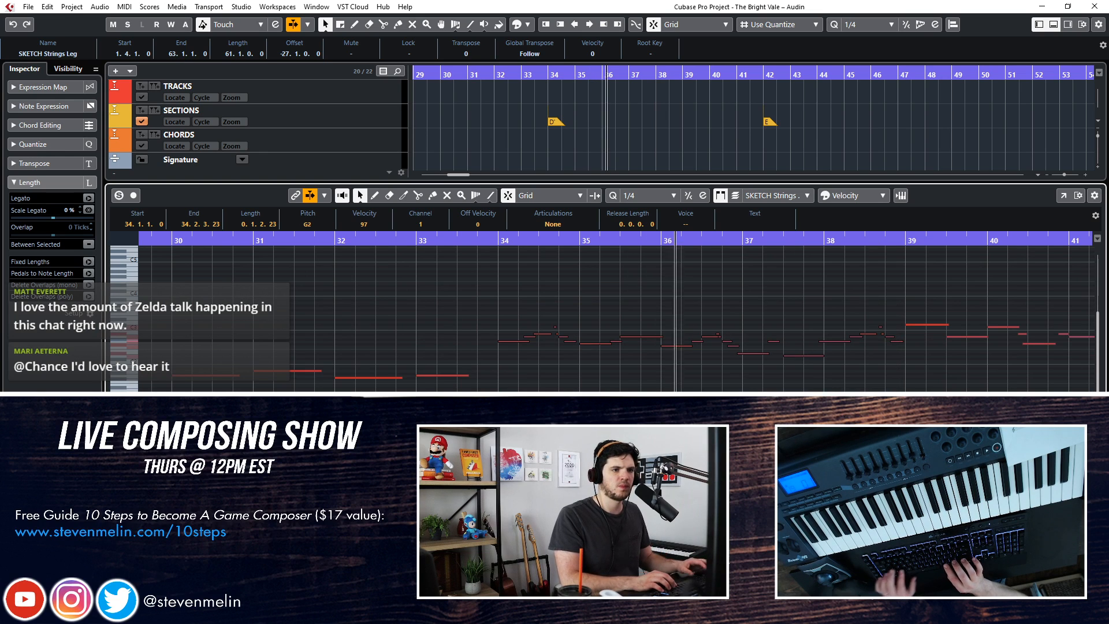
key("space")
key("KP_Add")
key("KP_Add")
key("KP_Add")
key("KP_Add")
key("space")
key("f")
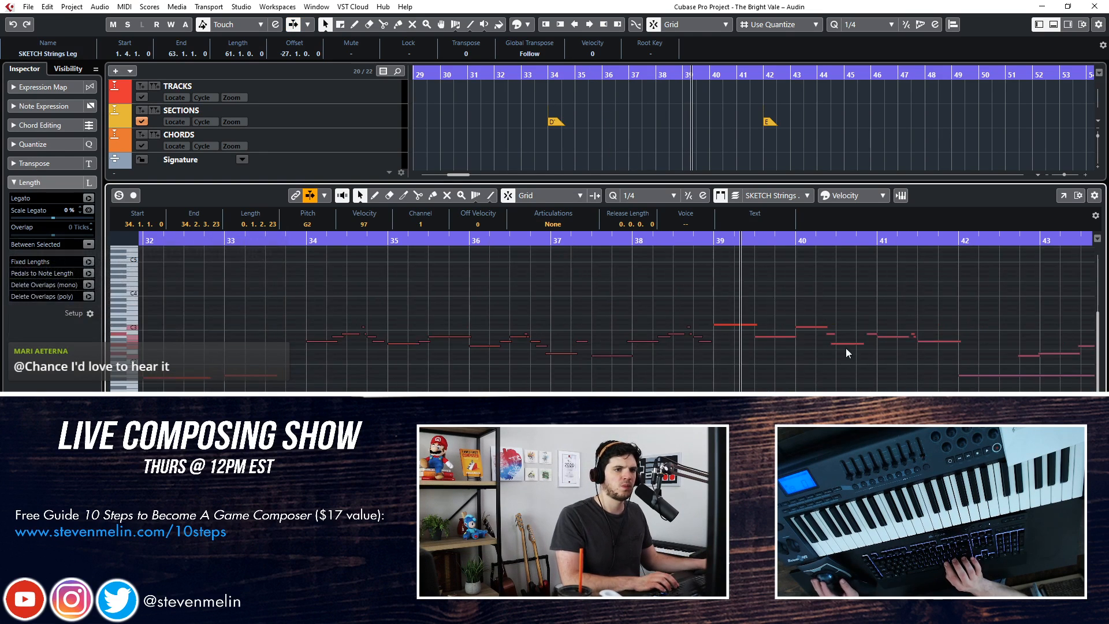
left_click_drag(933, 367, 295, 278)
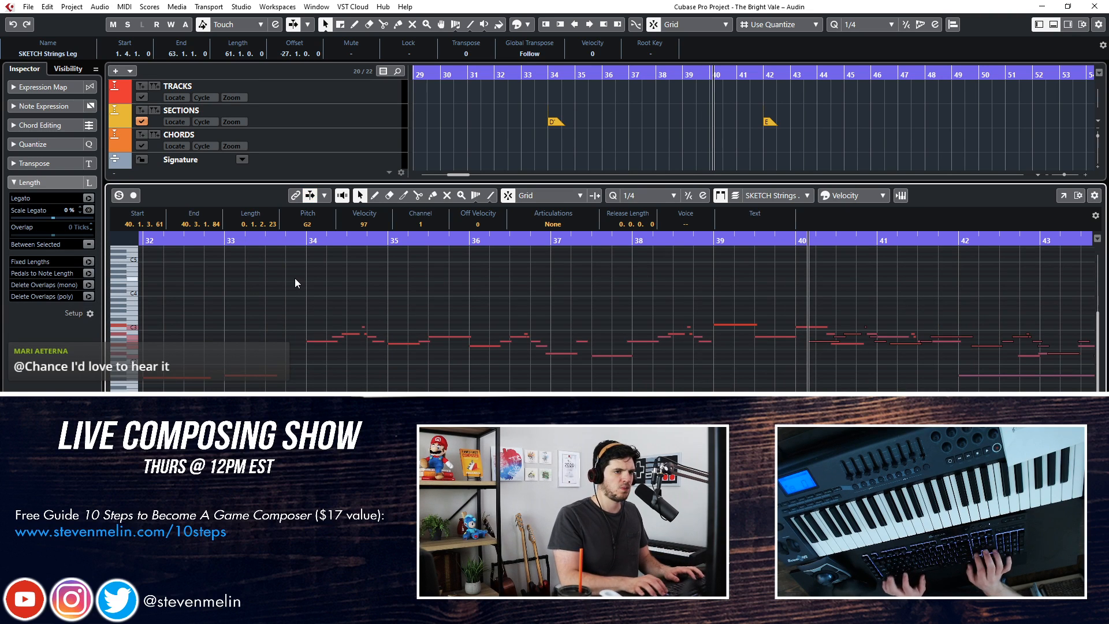
key("shift+Up")
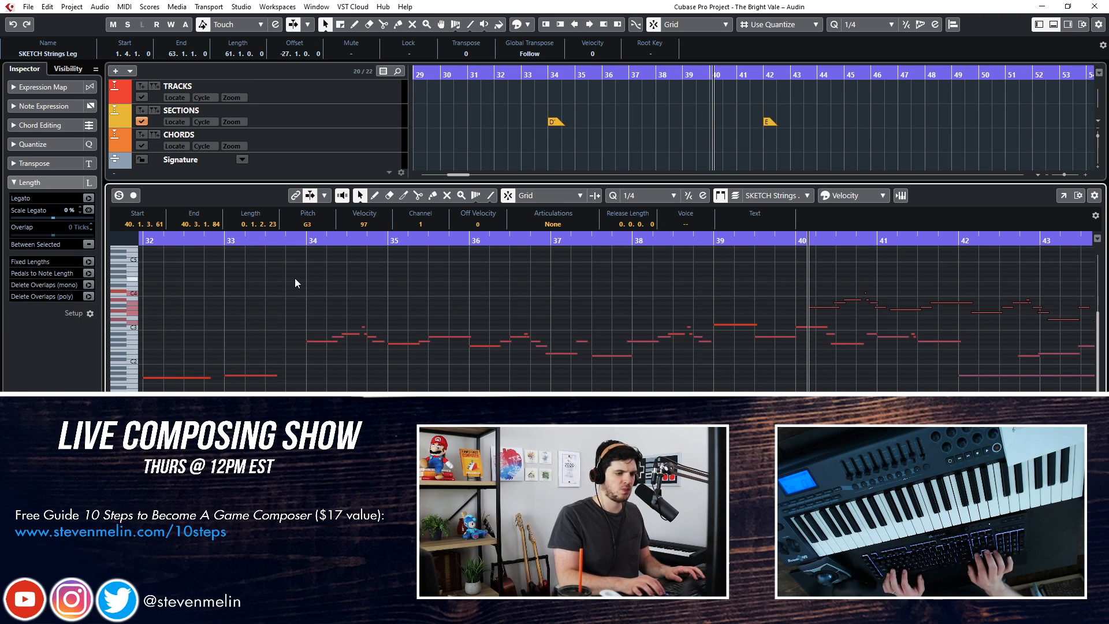
Move the pasted octave-higher notes back to bar 34 so they line up with the original legato melody
key("ctrl+Left")
key("ctrl+Left")
key("ctrl+Left")
key("ctrl+Left")
key("ctrl+Left")
key("ctrl+Left")
key("ctrl+Left")
key("ctrl+Left")
key("ctrl+Left")
key("ctrl+Left")
key("ctrl+Left")
key("ctrl+Left")
key("ctrl+Left")
key("ctrl+Left")
key("ctrl+Left")
key("ctrl+Left")
key("ctrl+Left")
key("ctrl+Left")
key("ctrl+Left")
key("ctrl+Left")
key("ctrl+Right")
key("ctrl+Right")
key("ctrl+Right")
key("ctrl+Right")
key("ctrl+Right")
key("ctrl+Right")
key("ctrl+Right")
key("ctrl+Right")
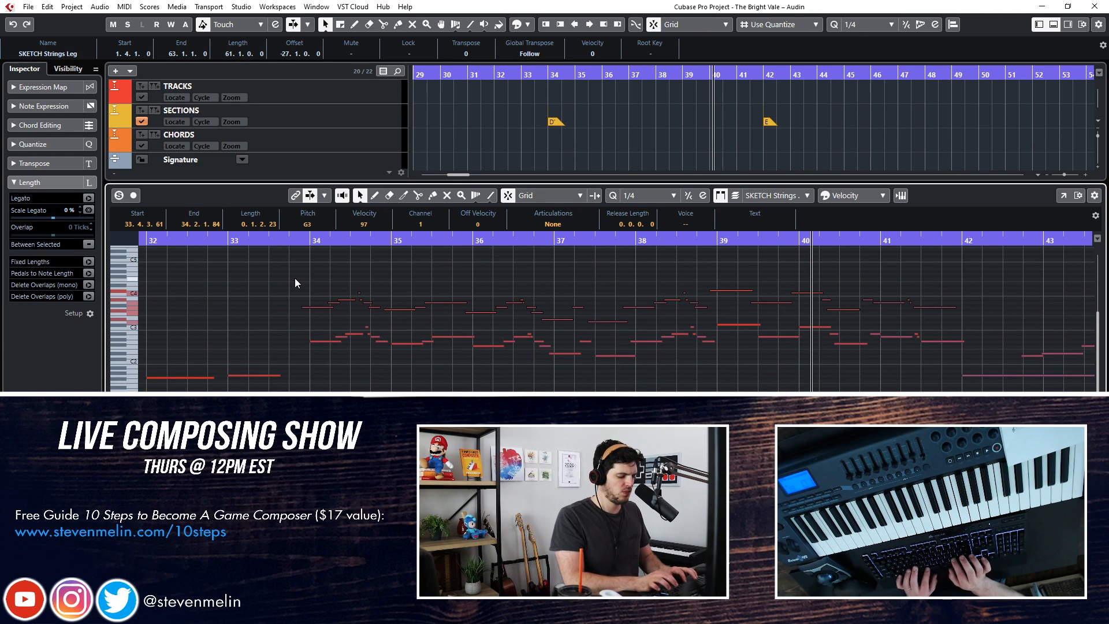
left_click_drag(315, 307, 324, 306)
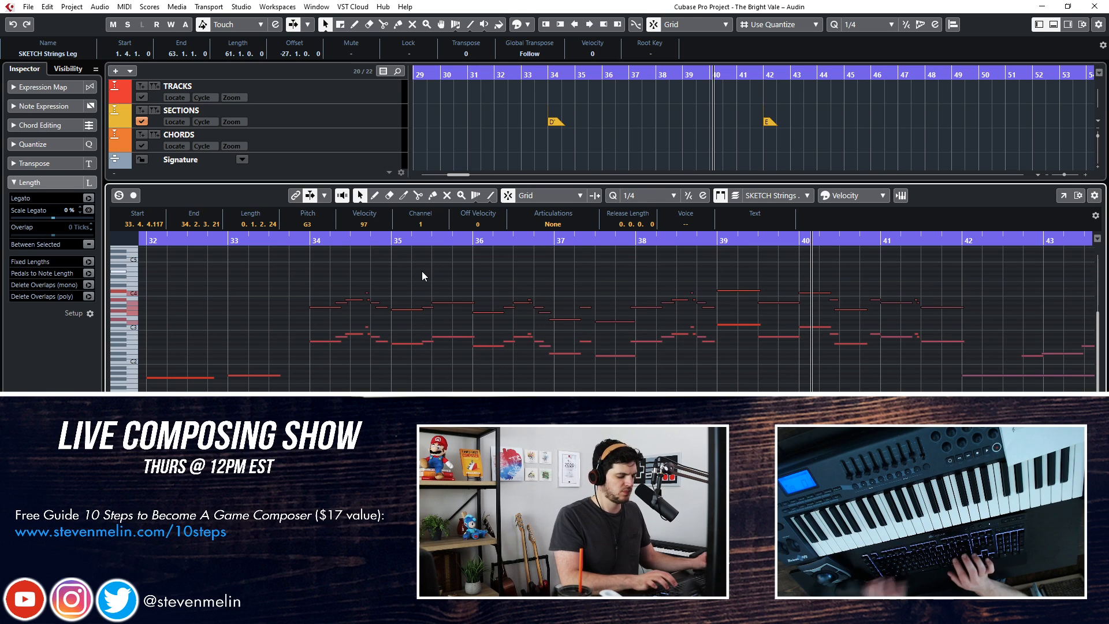
Play back the octave-doubled legato melody soloed from bar 34, and return to the arrangement
left_click(315, 239)
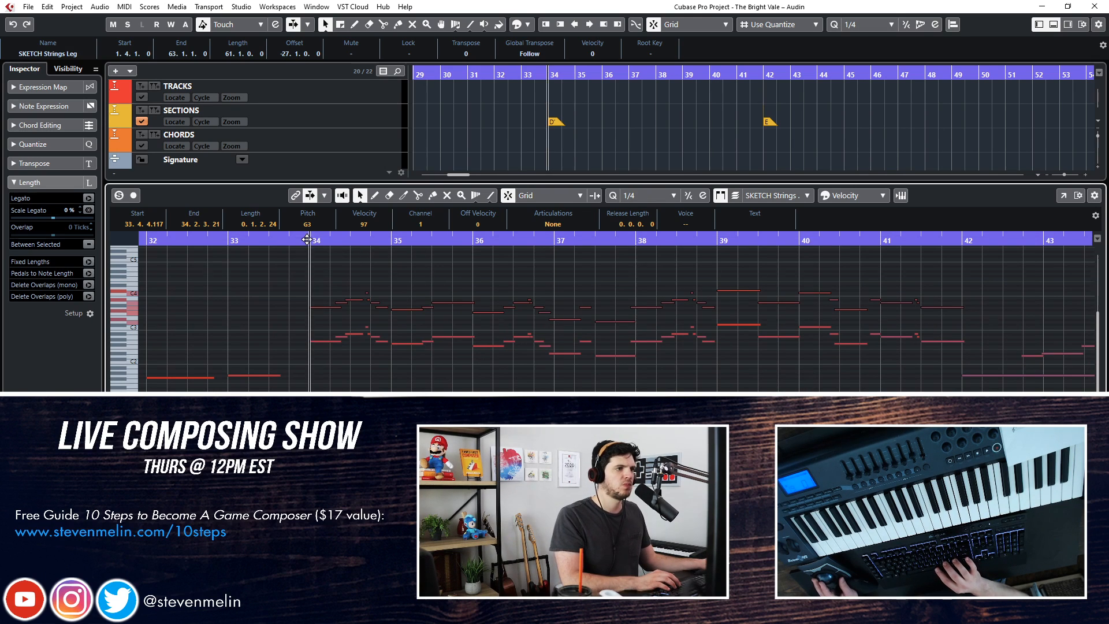
key("space")
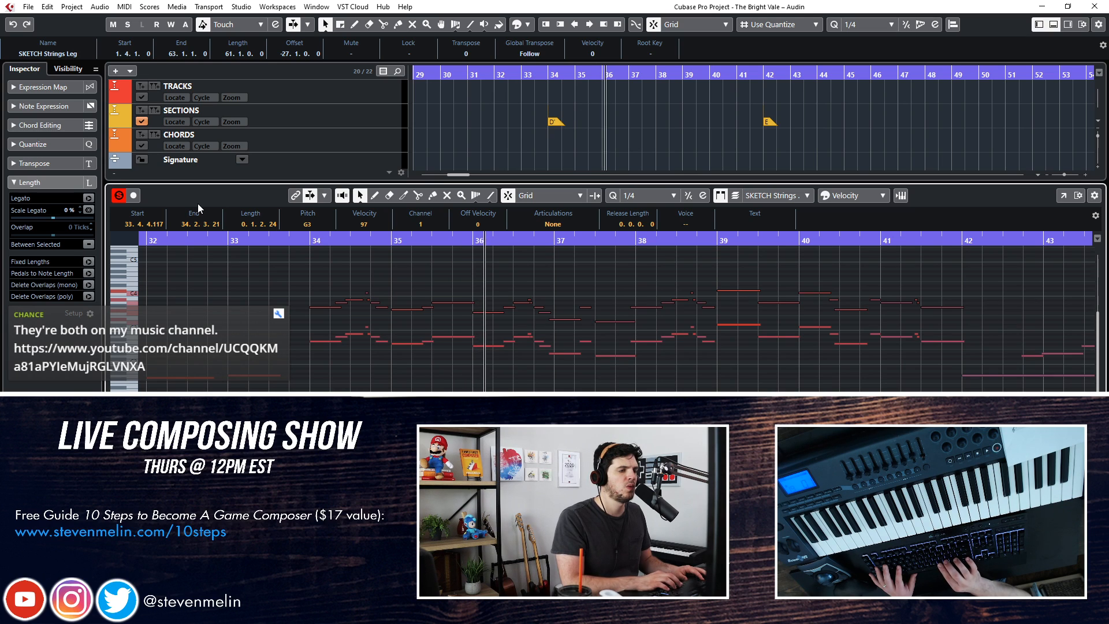
key("ctrl+e")
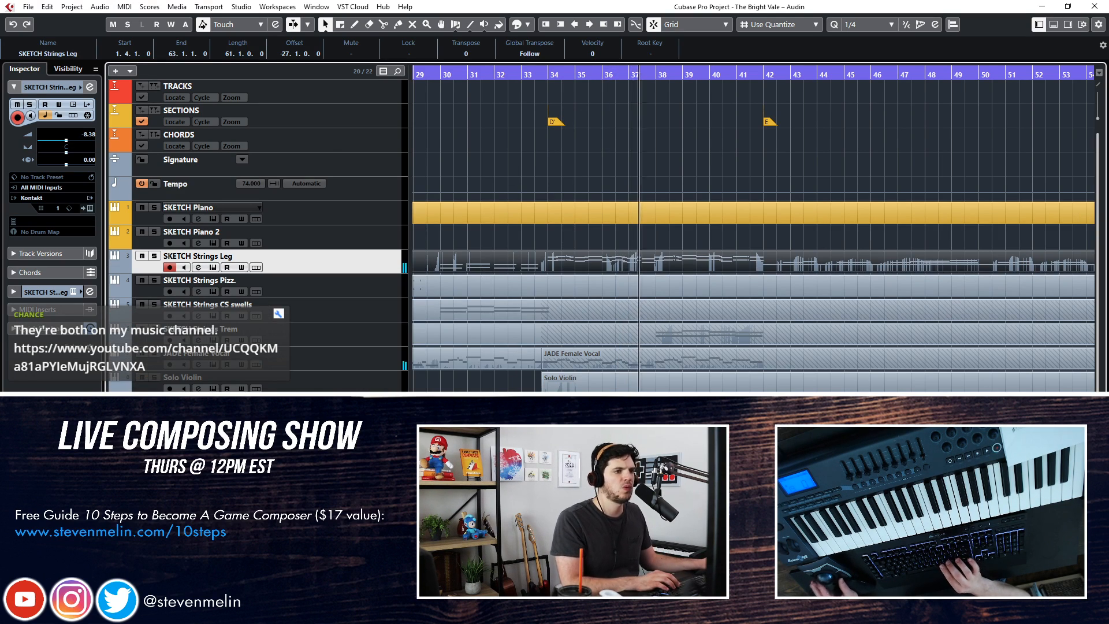
Listen through the rest of section D' up to bar 42, rechecking the SKETCH Strings Leg notes
left_click(519, 390)
scroll(520, 390, "left", 3)
scroll(586, 348, "down", 1)
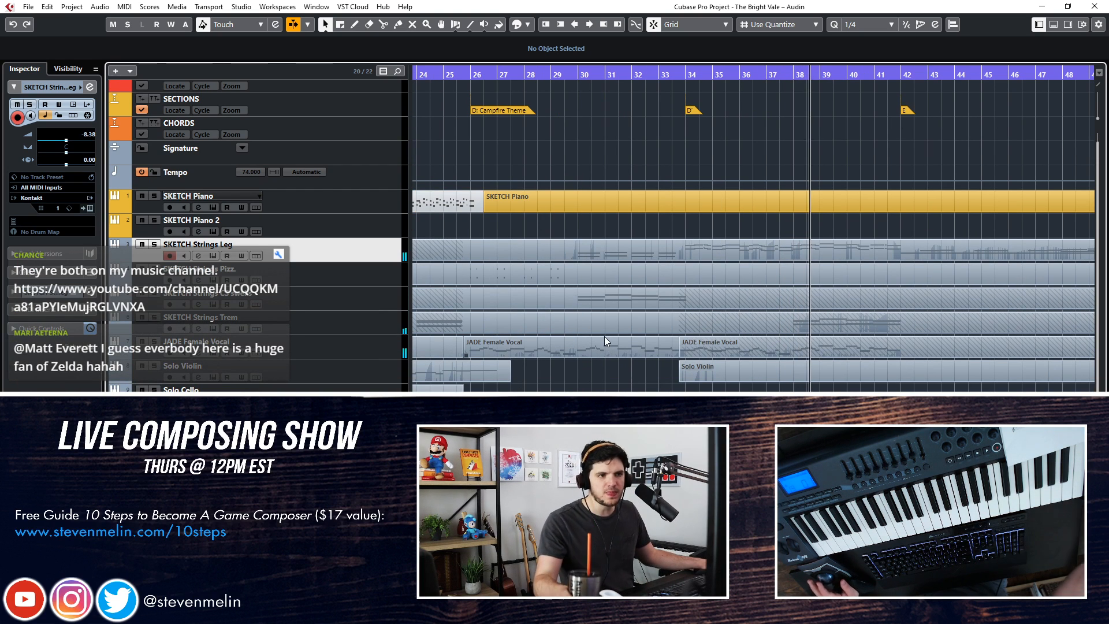
double_click(809, 255)
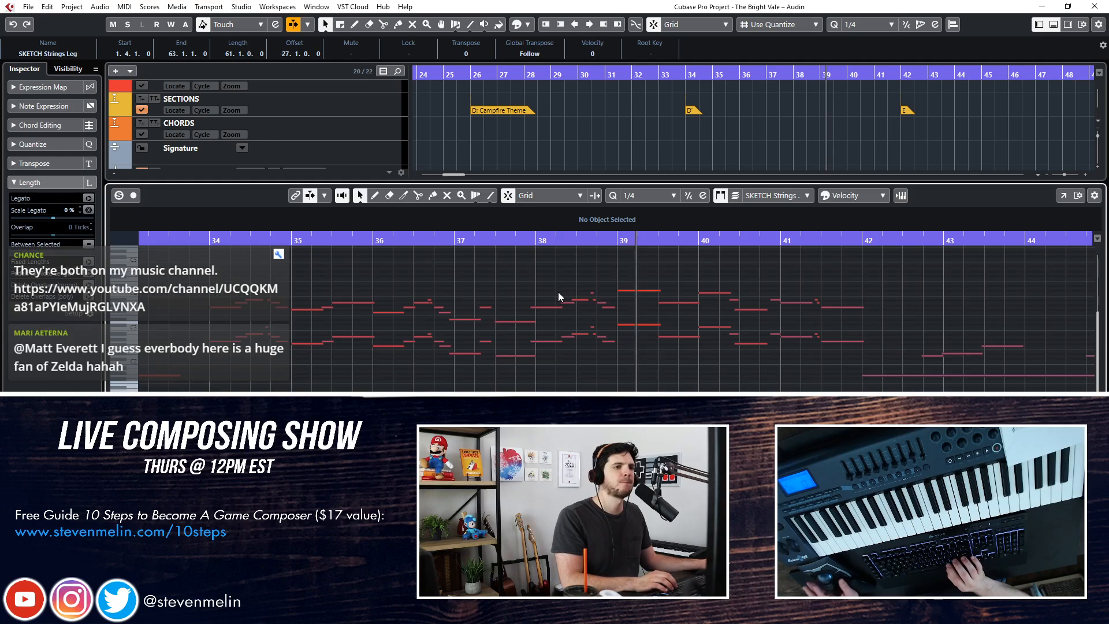
key("Return")
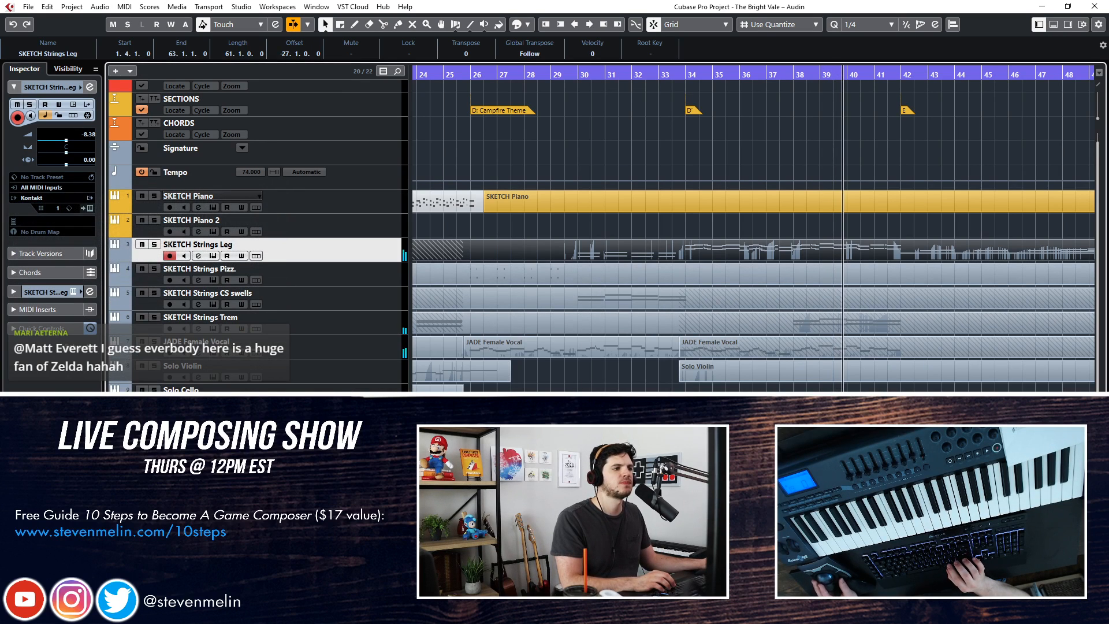
scroll(753, 254, "right", 3)
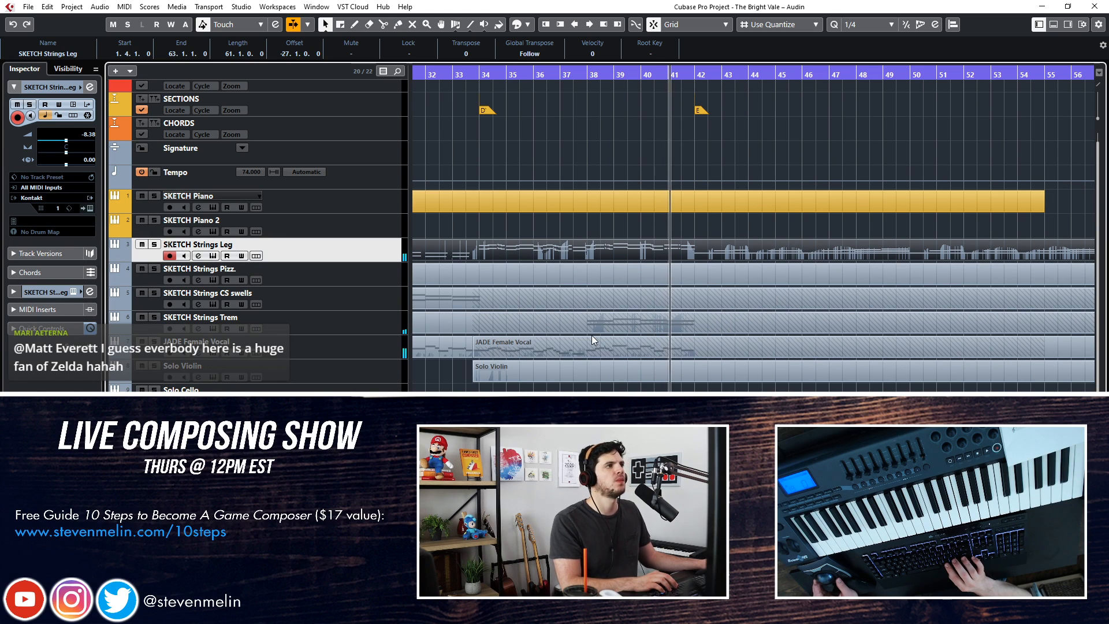
scroll(591, 335, "right", 1)
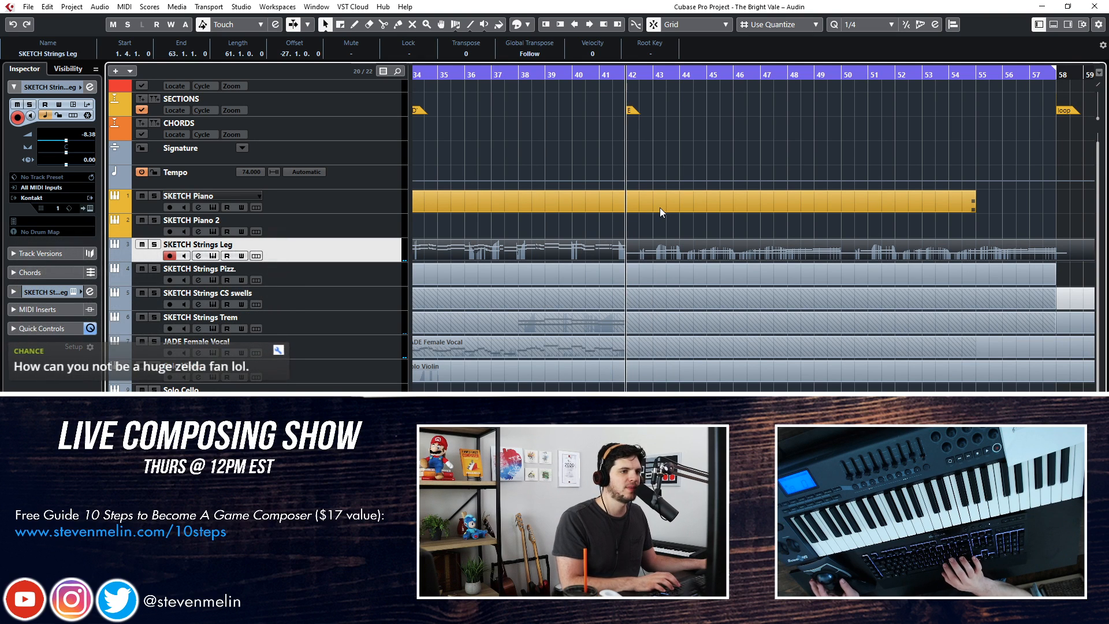
key("space")
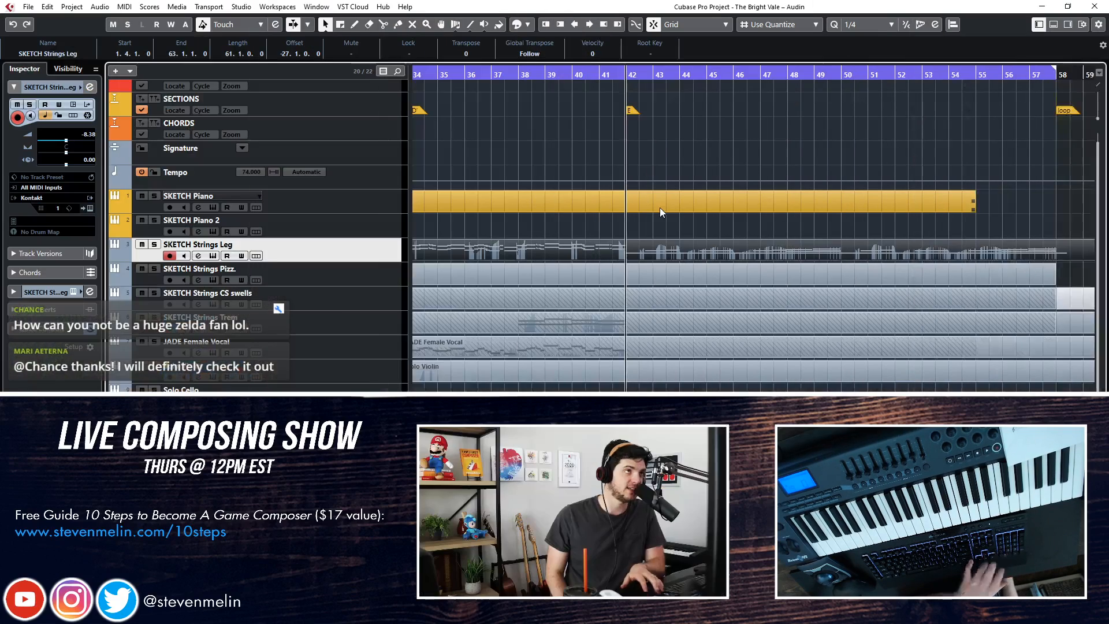
Replay the second half of section D' into section E, and look over the arrangement around both sections
key("KP_Subtract")
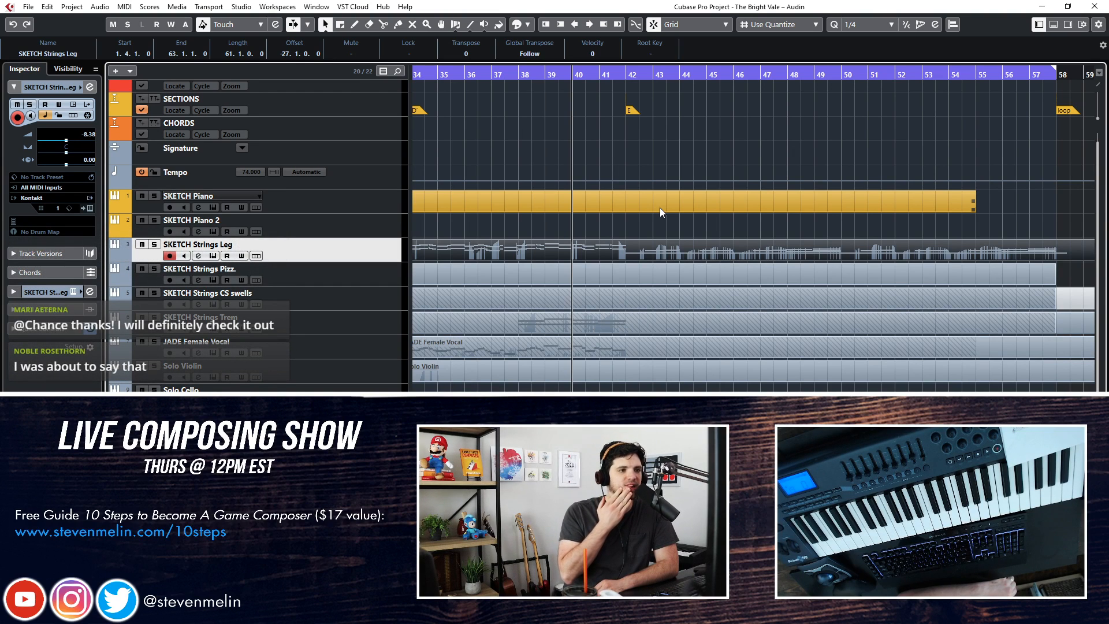
key("KP_Subtract")
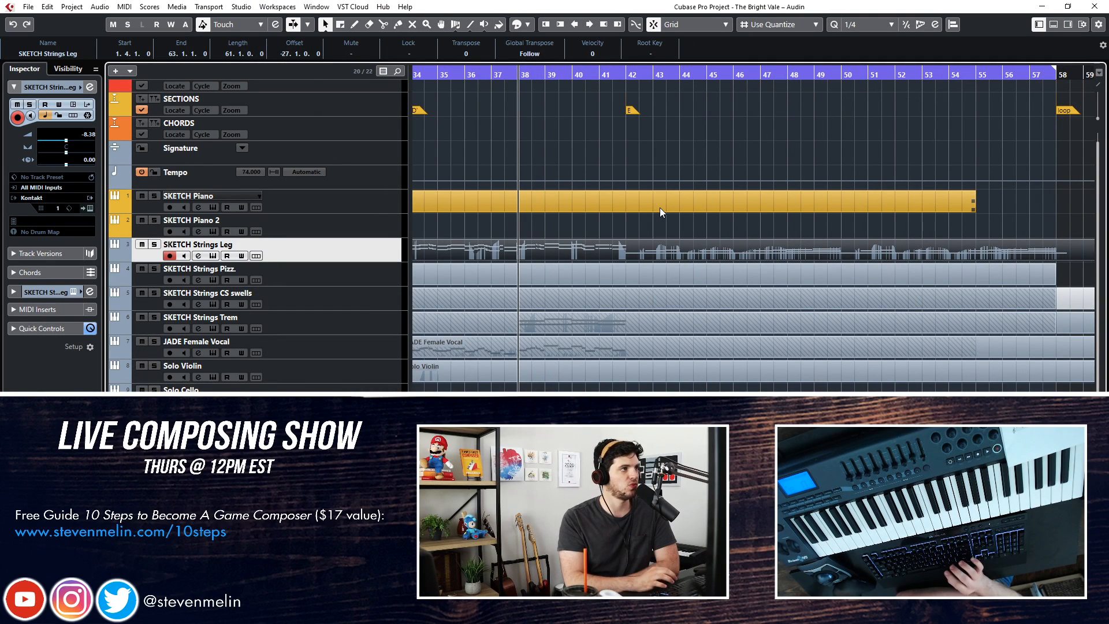
key("KP_Subtract")
key("space")
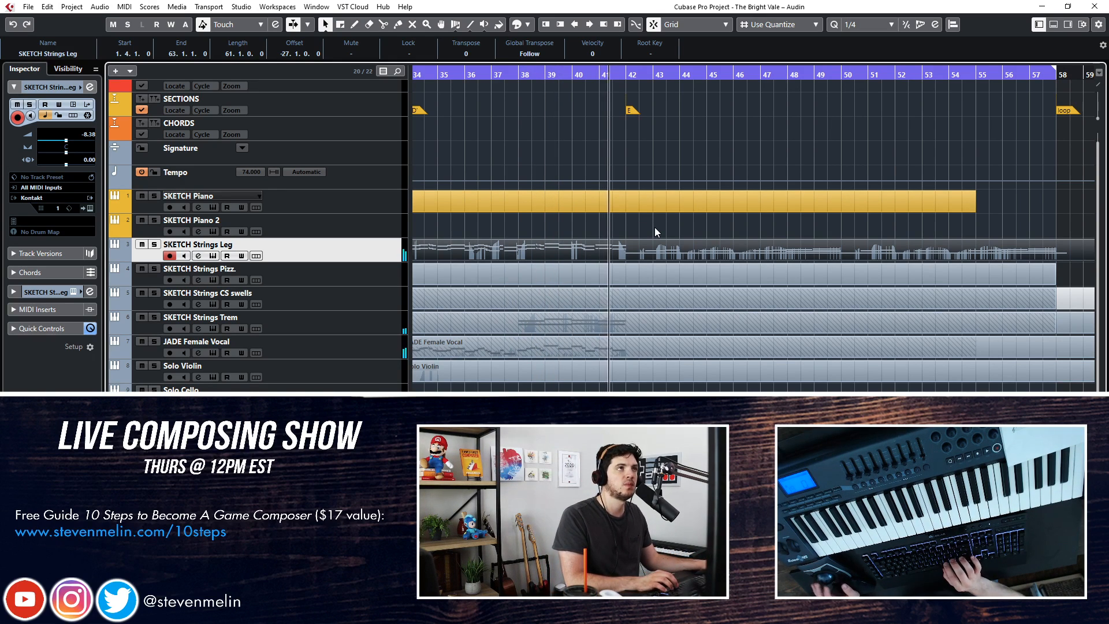
key("f")
key("f")
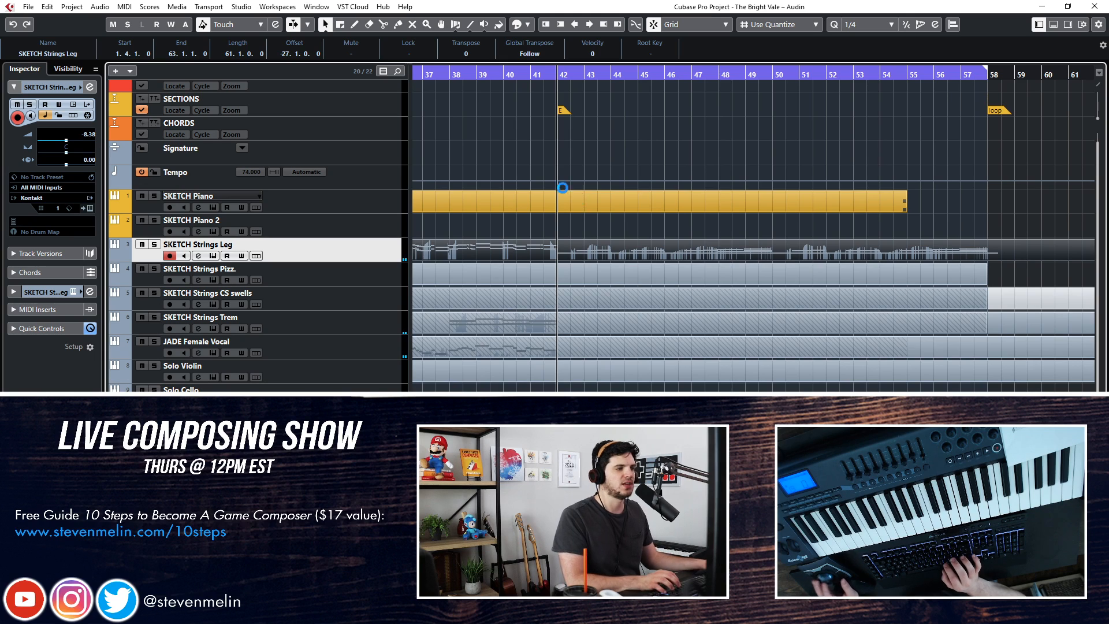
scroll(577, 198, "right", 10)
scroll(521, 237, "left", 13)
scroll(521, 237, "right", 3)
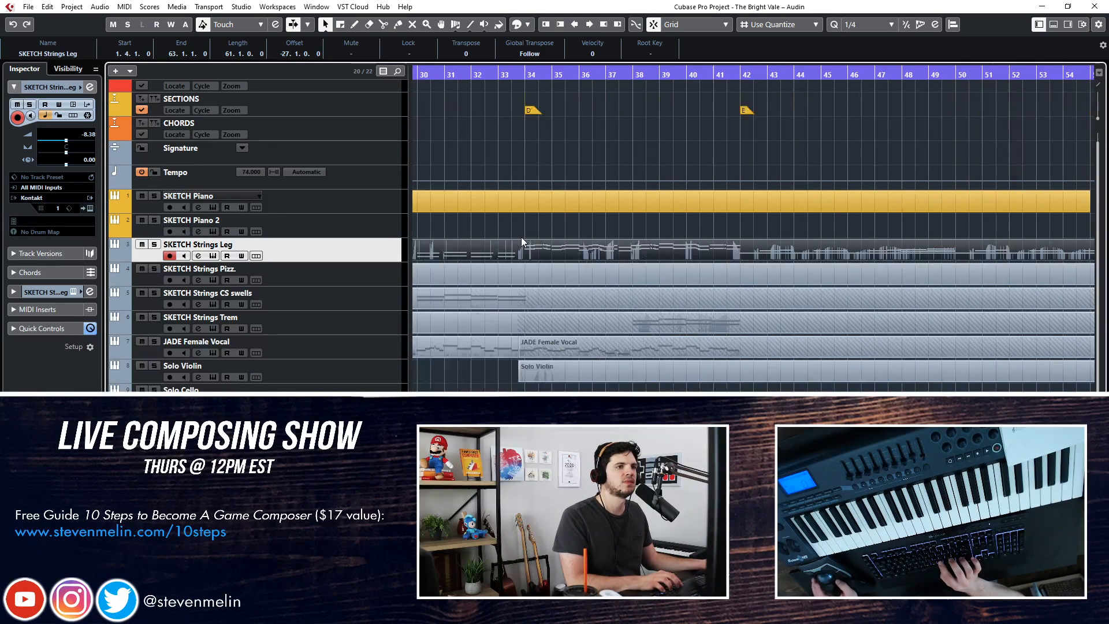
Add a new instrument track below SKETCH Strings Leg using the play_VST_x64 instrument, routed to Stereo Out
key("t")
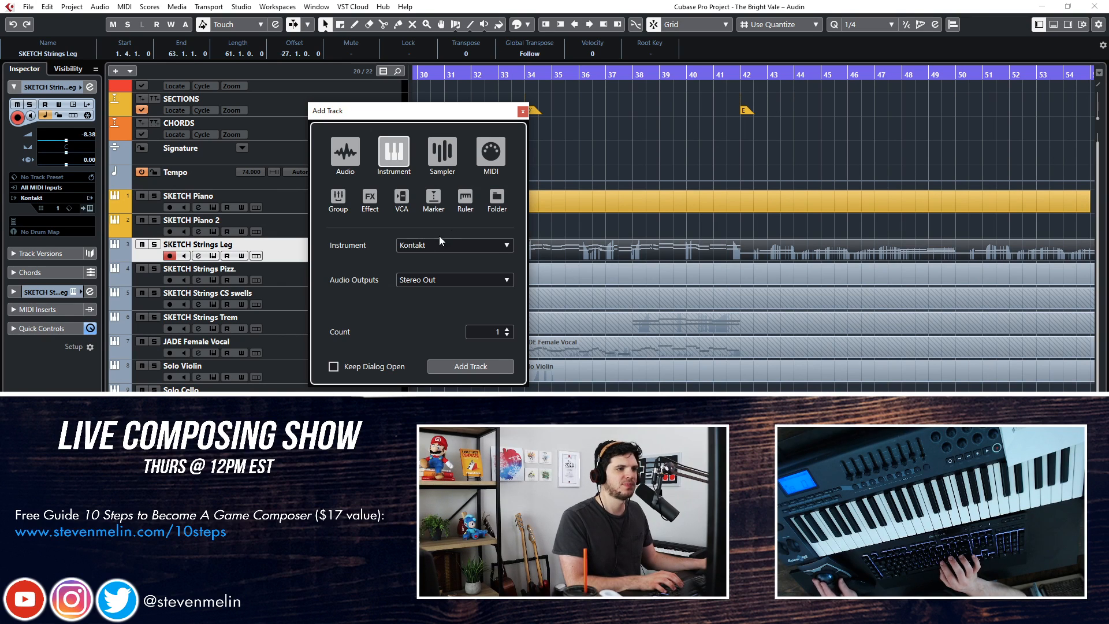
left_click(432, 249)
type("ew")
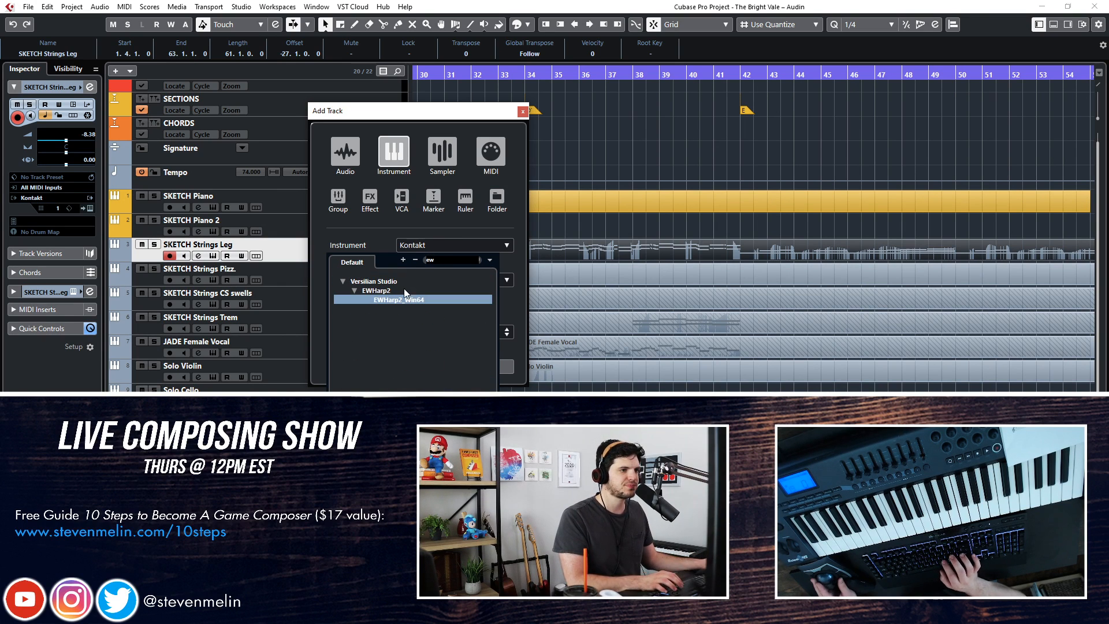
key("BackSpace")
key("BackSpace")
type("play")
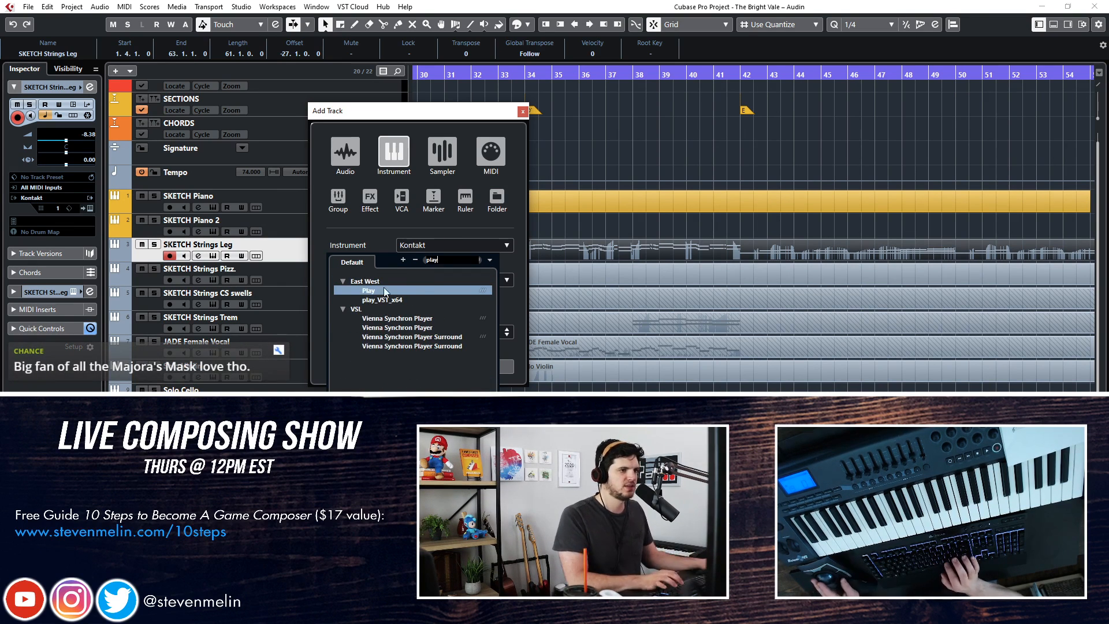
left_click(381, 300)
left_click(381, 300)
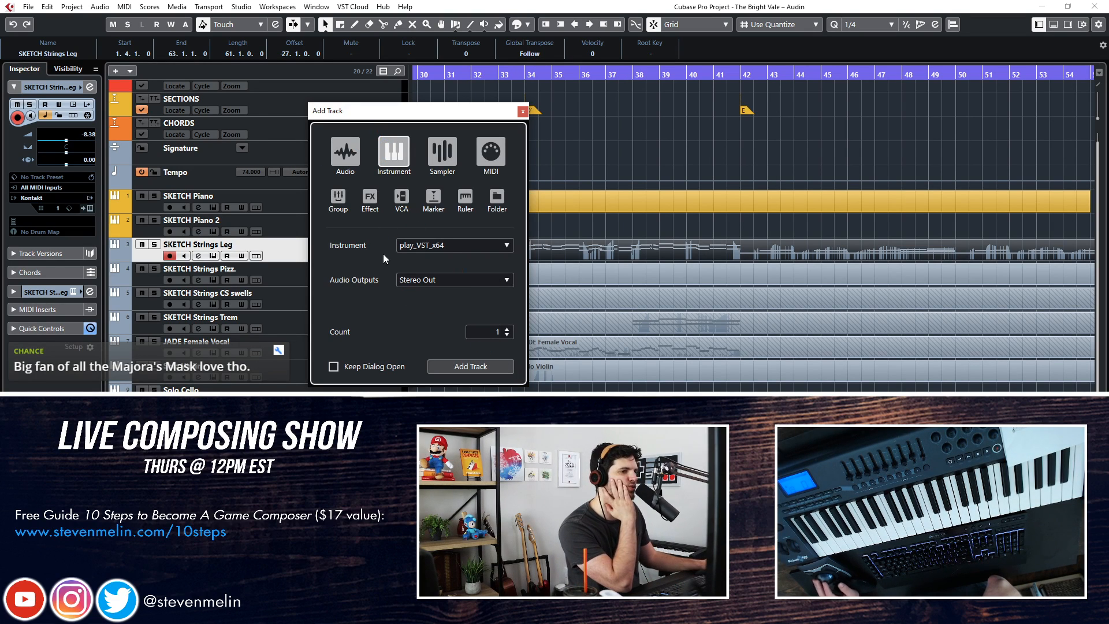
key("Return")
Rename the new play_VST_x64 track as Orch Chimes
double_click(209, 268)
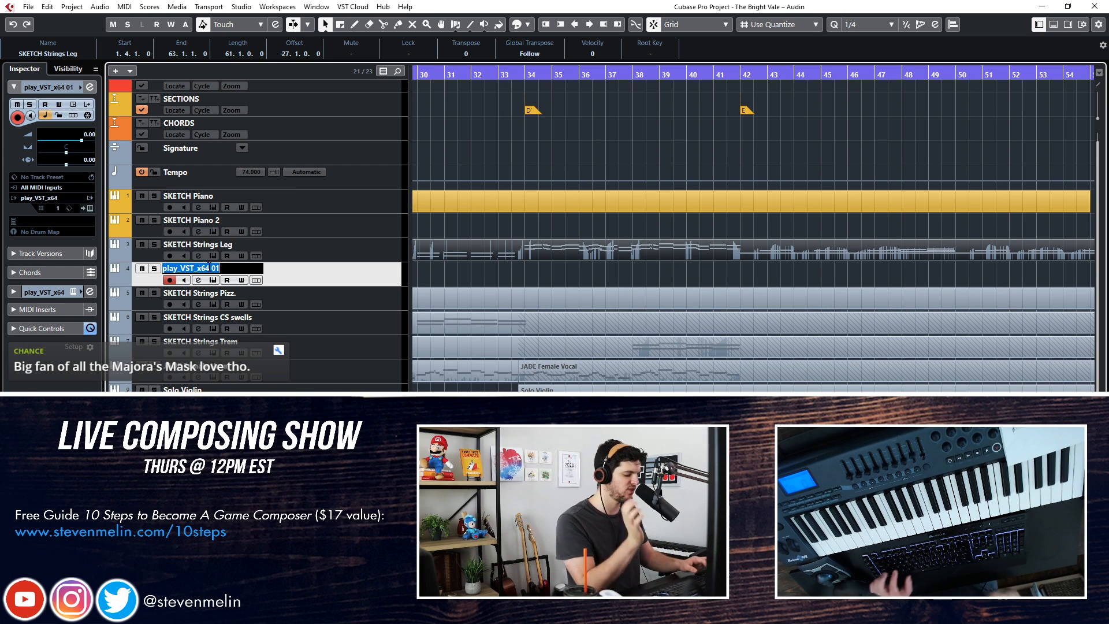
type("Orc")
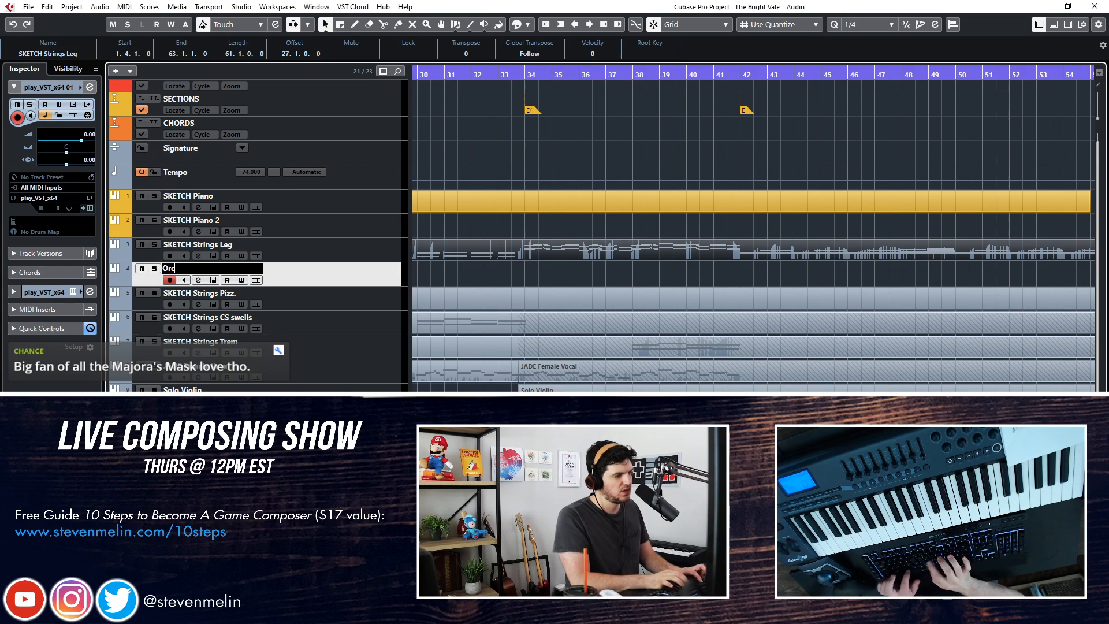
type("h Chimes")
key("Return")
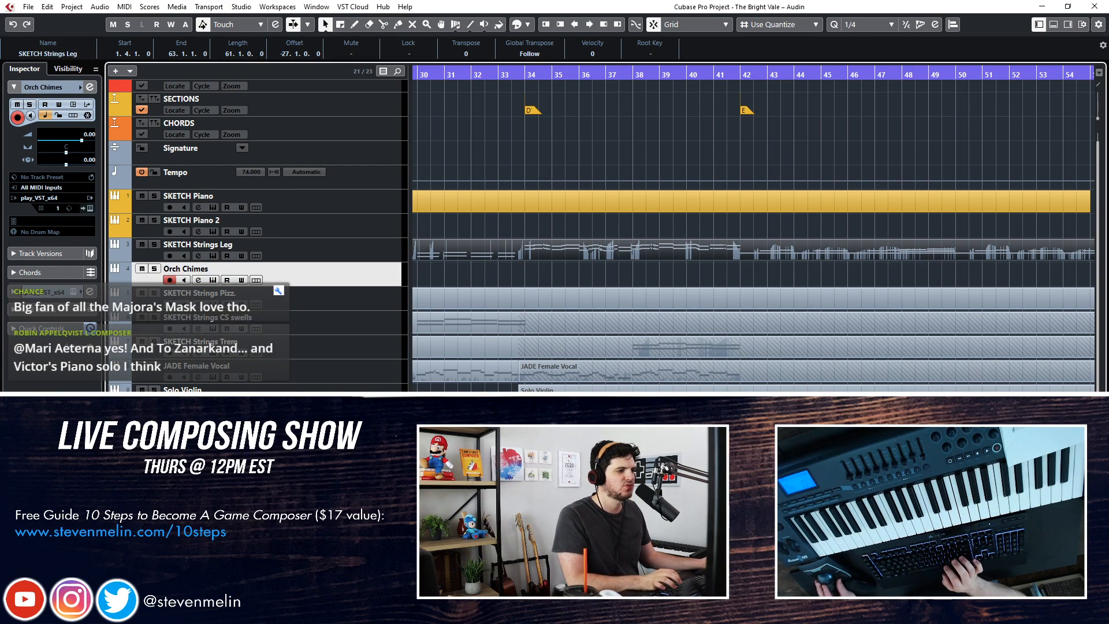
Load Orch chimes.ewi from the Gold Perc Metals folder of EW Symphonic Orchestra Gold Complete into the Orch Chimes track's instrument
left_click(86, 208)
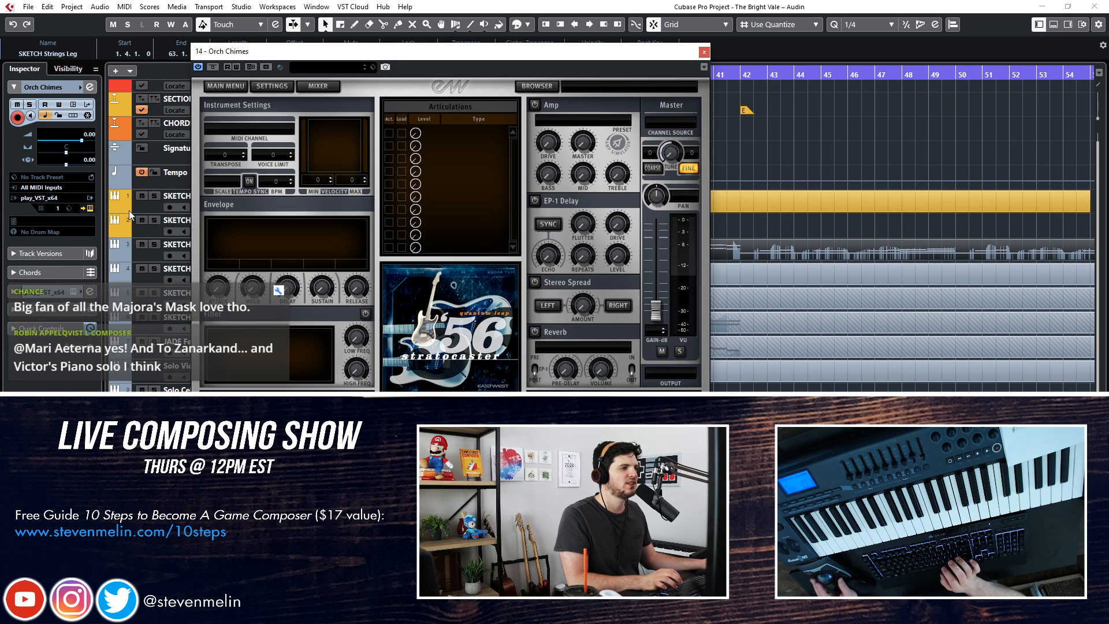
left_click(538, 85)
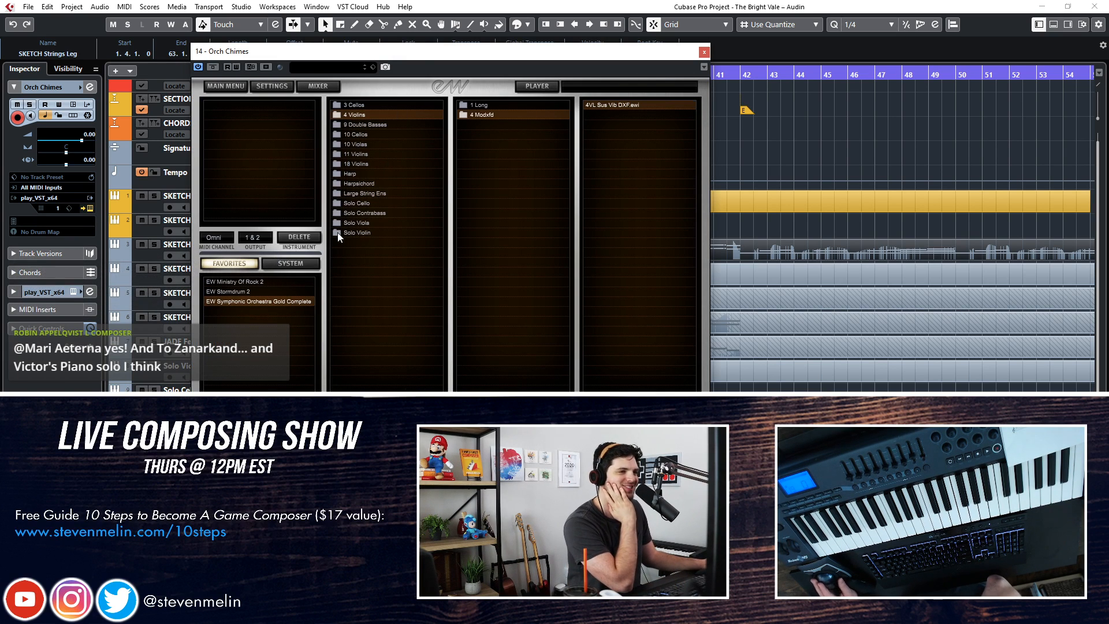
left_click(279, 301)
left_click(362, 123)
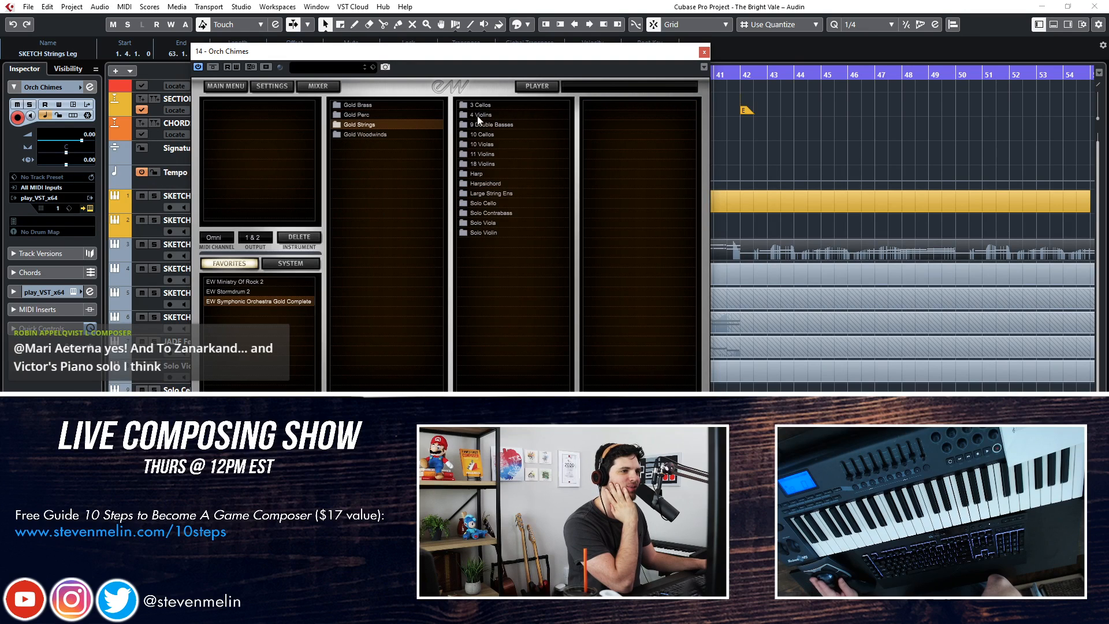
left_click(421, 115)
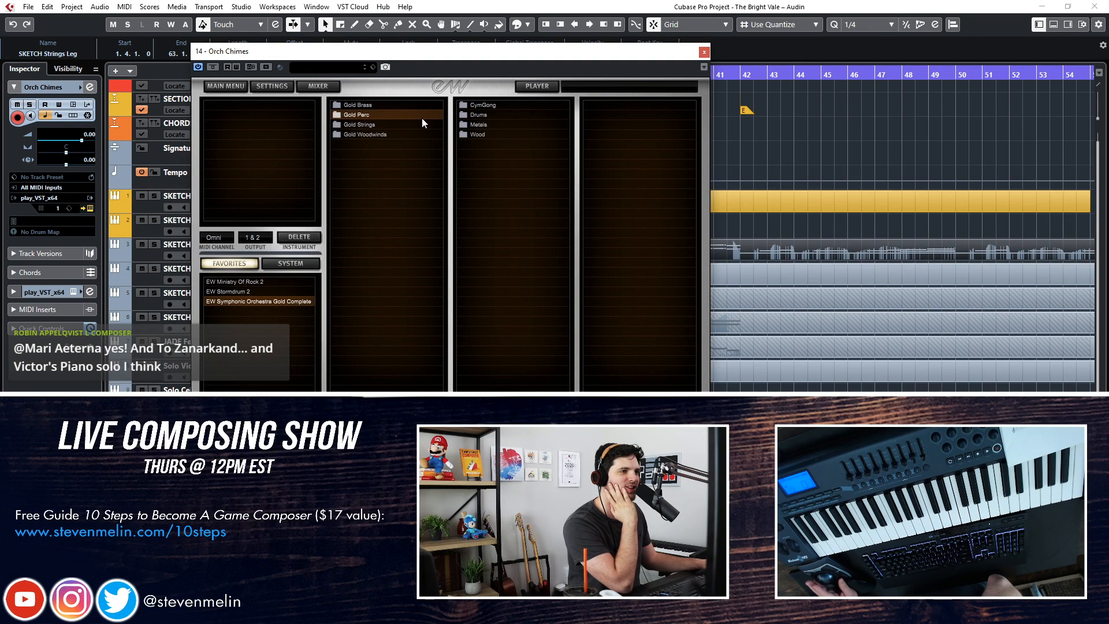
left_click(480, 125)
left_click(602, 214)
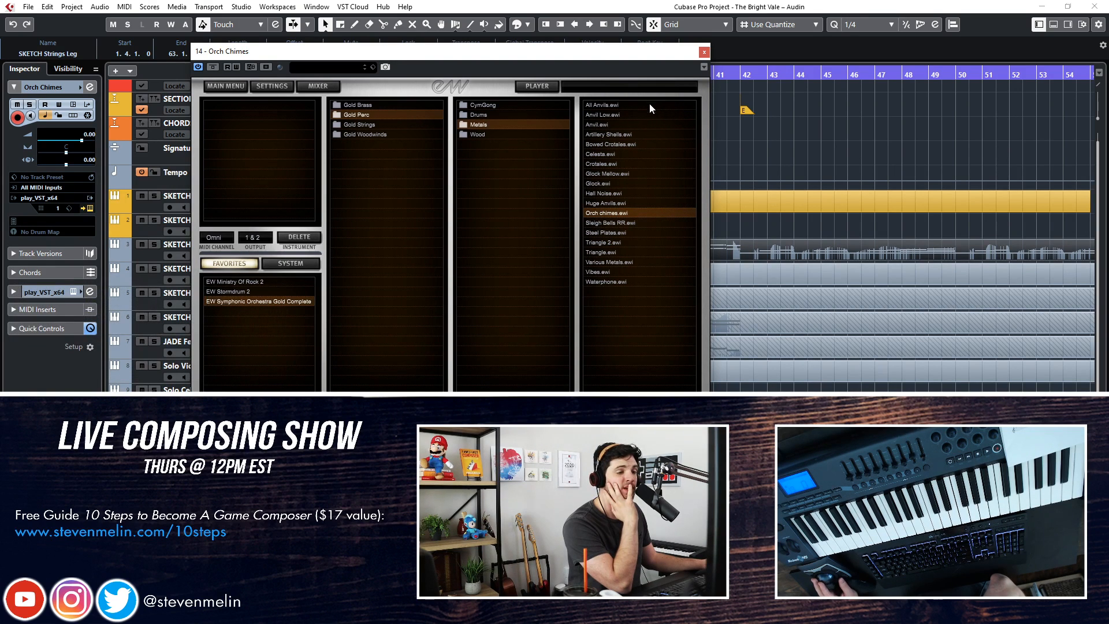
left_click(703, 51)
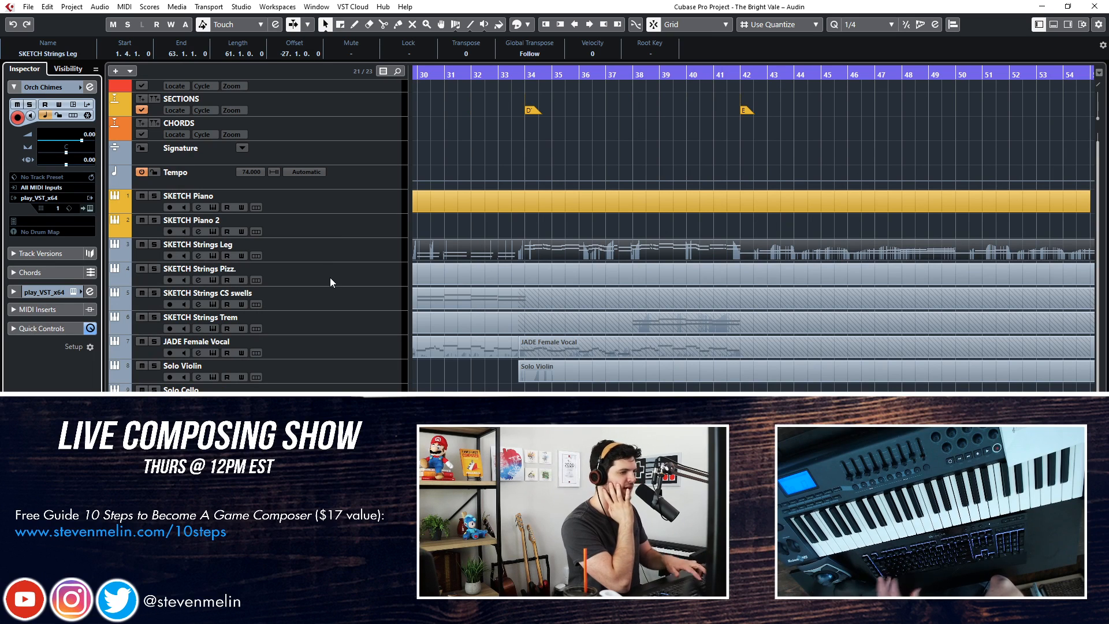
Duplicate the Orch Chimes track and rename the copy as Celeste
scroll(303, 332, "down", 2)
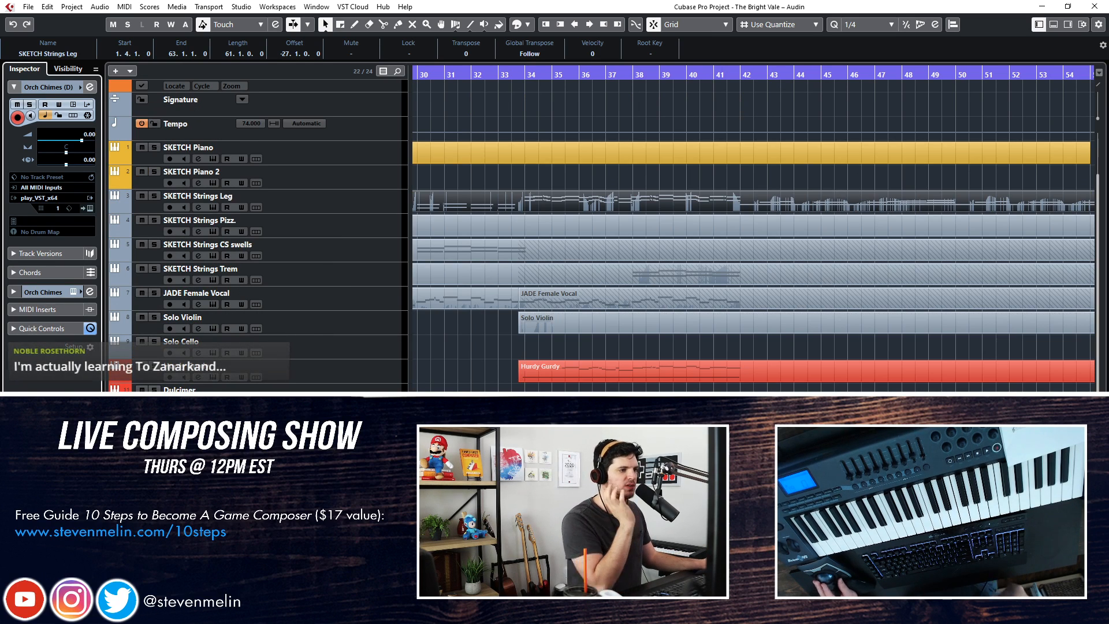
type("Celeste")
key("Return")
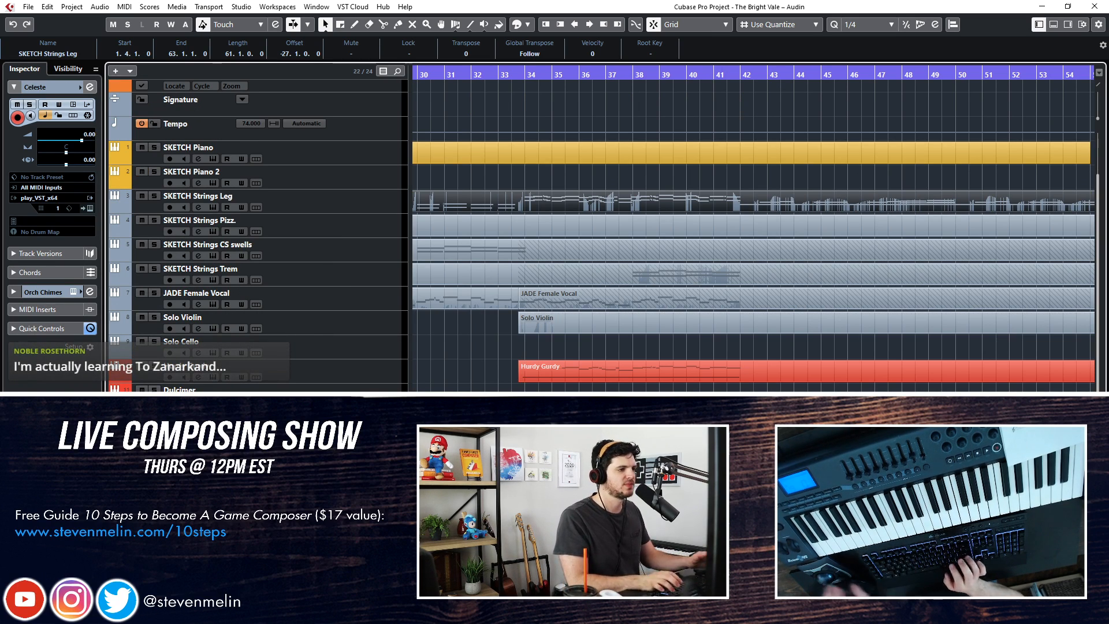
Replace the Orch chimes patch in the Celeste track's instrument with Celesta.ewi from the Metals folder
left_click(88, 208)
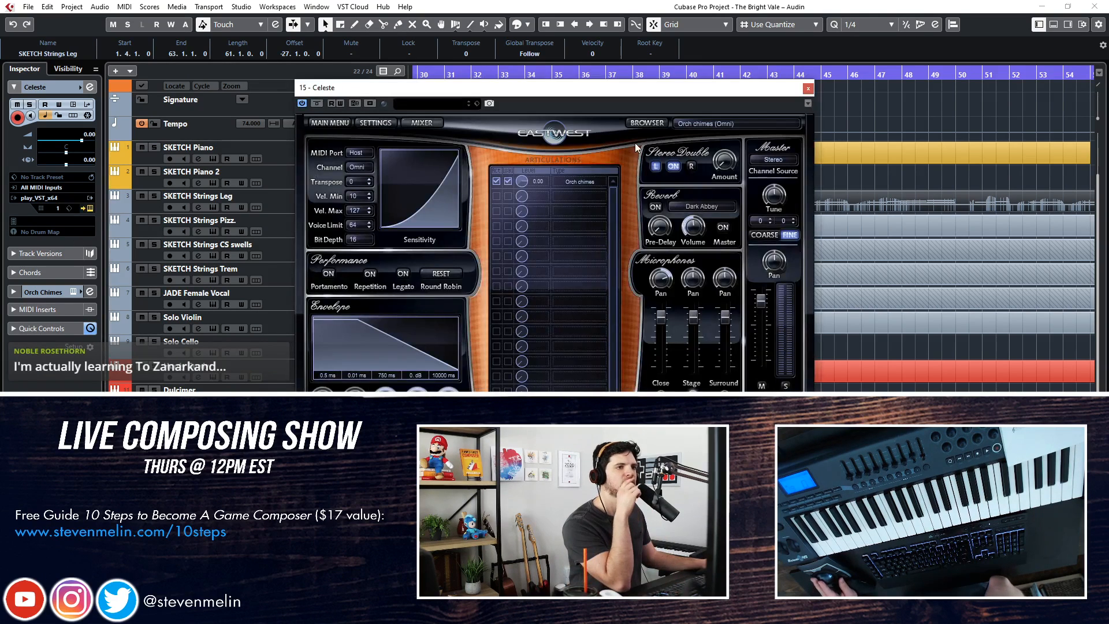
left_click(646, 122)
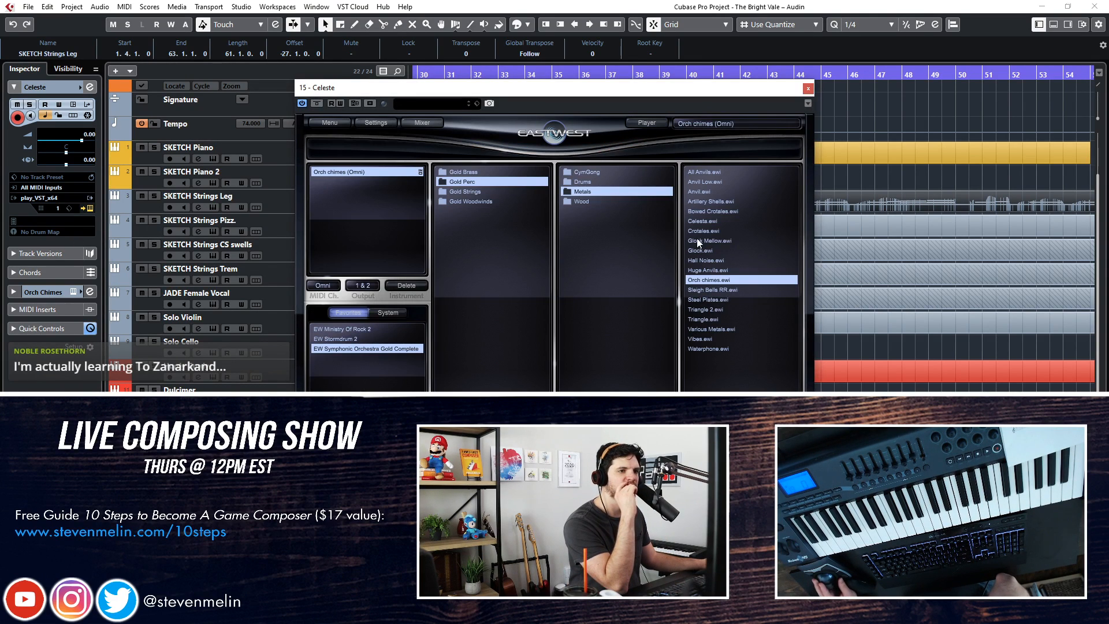
double_click(696, 221)
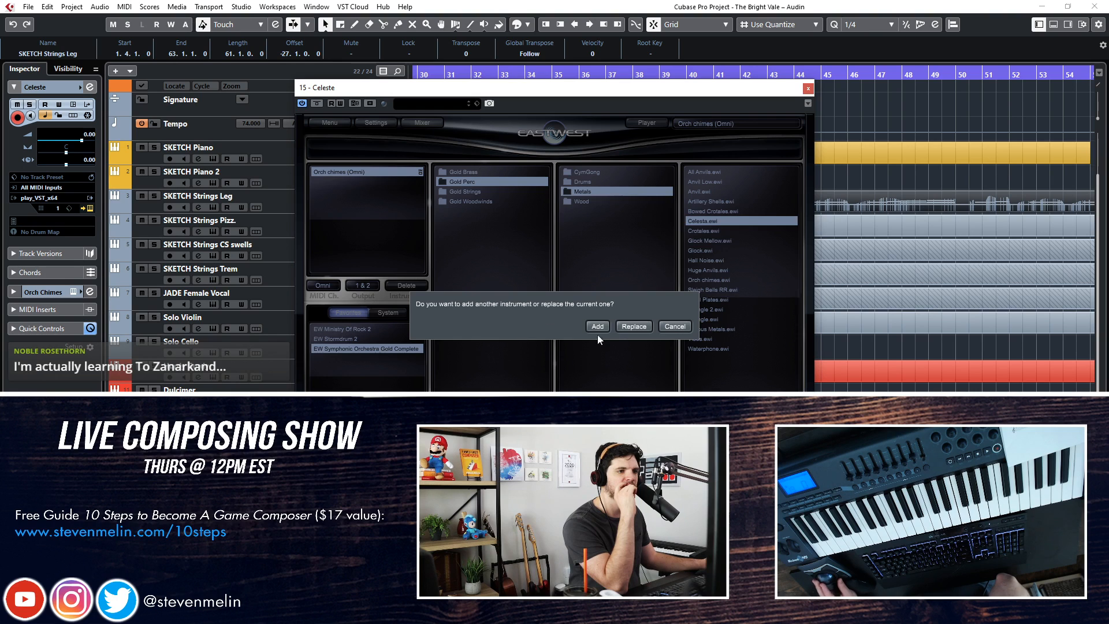
left_click(618, 324)
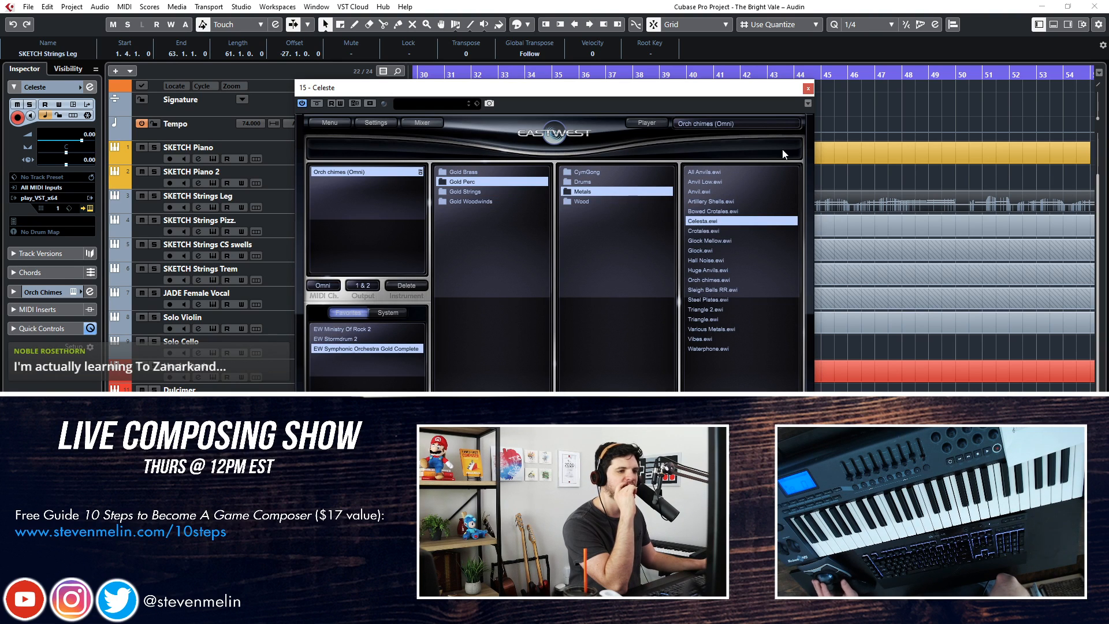
left_click(808, 89)
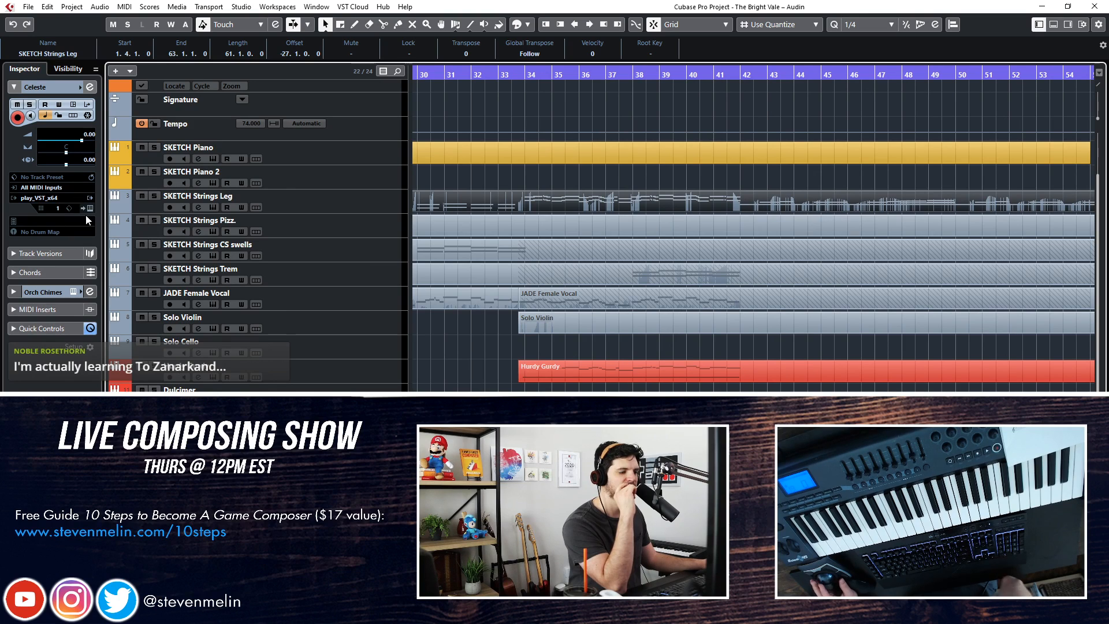
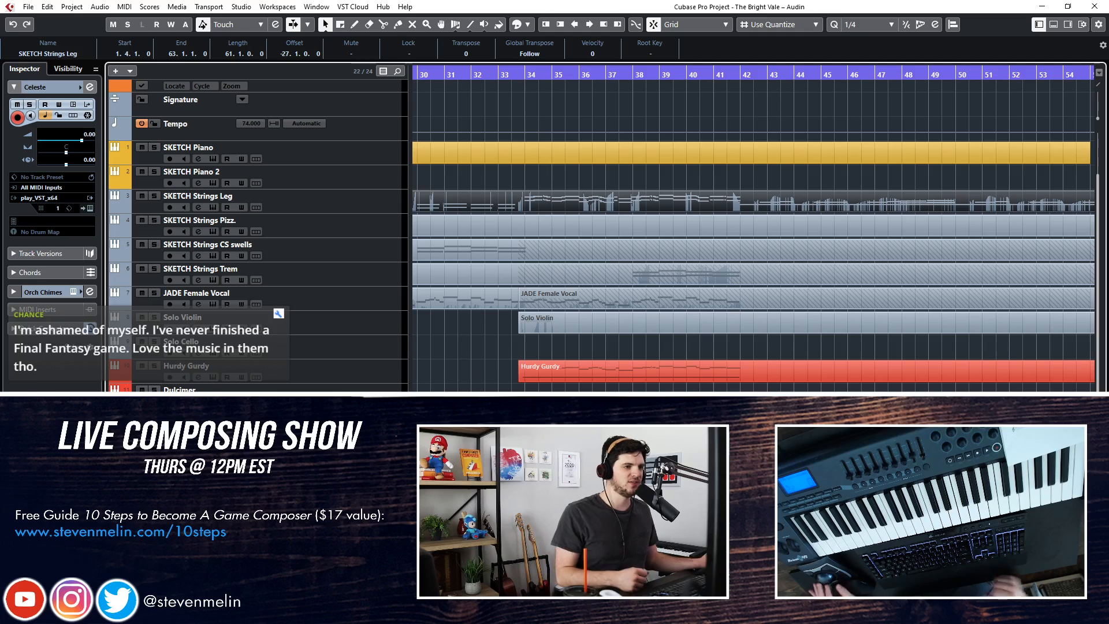
Deselect all events and play the arrangement from just before bar 34
key("ctrl+shift+a")
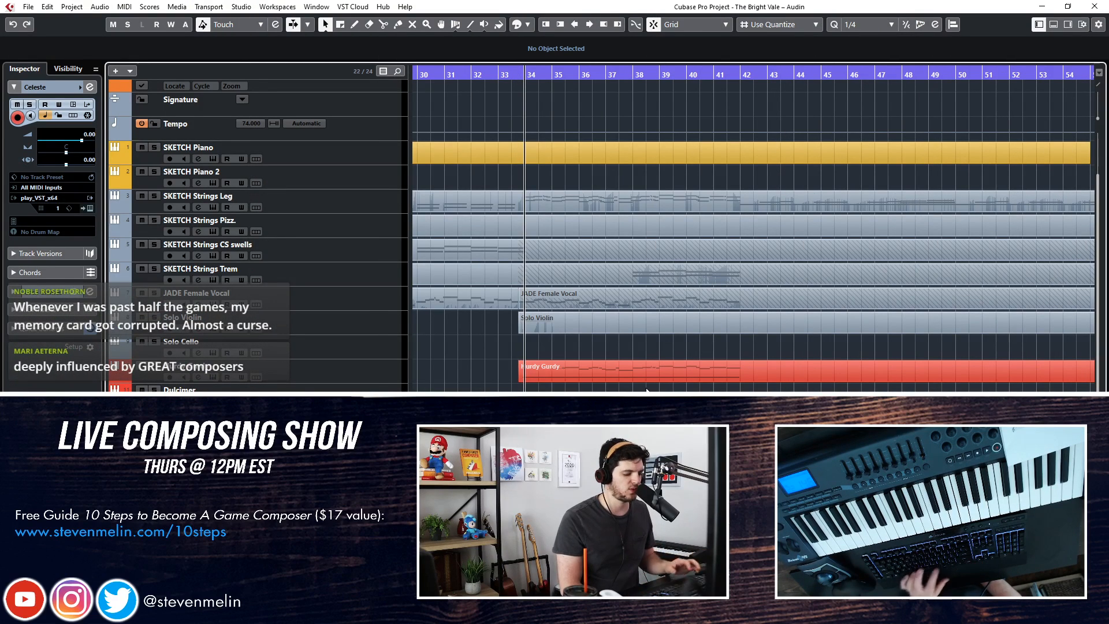
key("KP_Decimal")
key("space")
key("space")
scroll(753, 231, "right", 8)
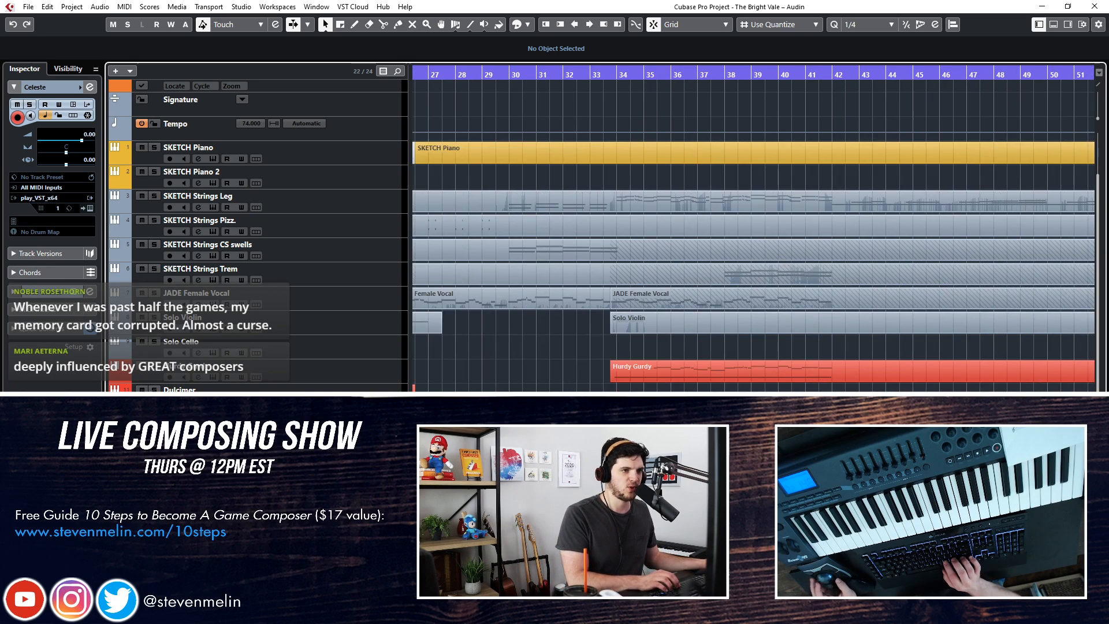
left_click(610, 77)
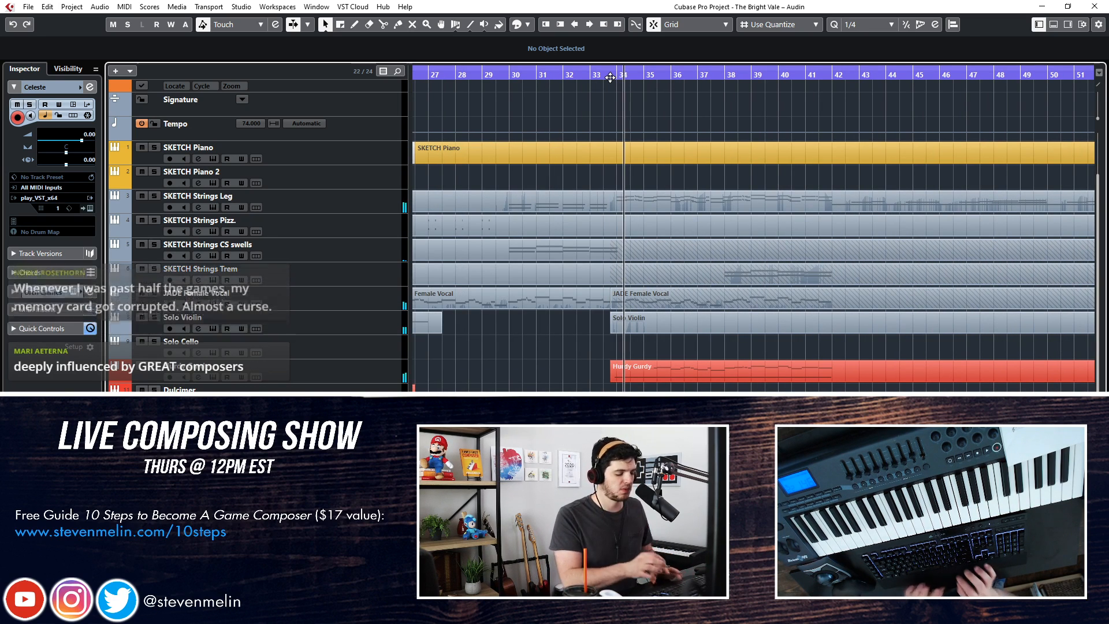
Record a Celeste part over about bars 26 to 33, starting playback shortly before bar 26
scroll(610, 78, "right", 2)
scroll(517, 93, "left", 5)
key("KP_Subtract")
key("KP_Subtract")
key("KP_Subtract")
key("KP_Subtract")
key("KP_Subtract")
key("KP_Subtract")
key("KP_Subtract")
key("KP_Subtract")
key("KP_Subtract")
key("KP_Subtract")
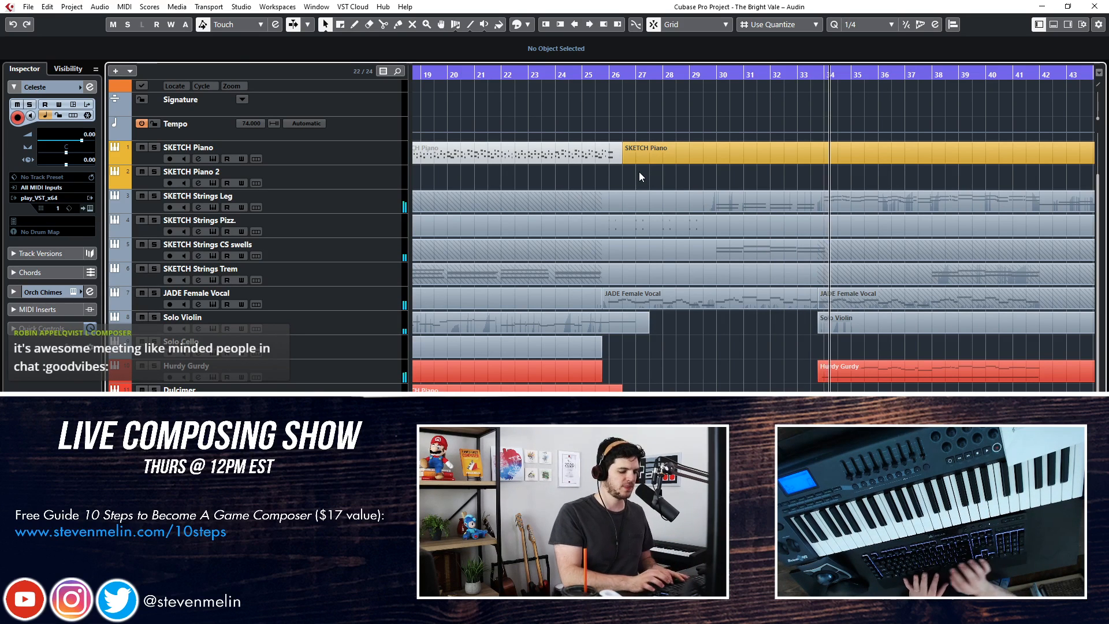
key("space")
Return to bar 26, play back the Celeste recording briefly and set the Celeste track's volume to -0.55
key("KP_Subtract")
key("KP_Subtract")
key("KP_Subtract")
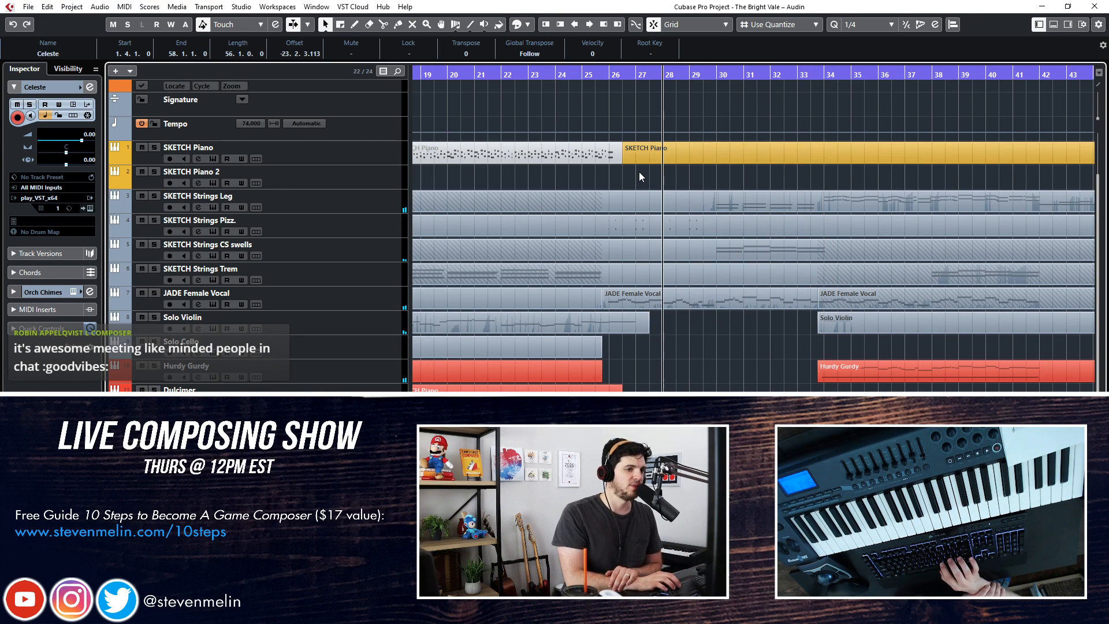
key("KP_Subtract")
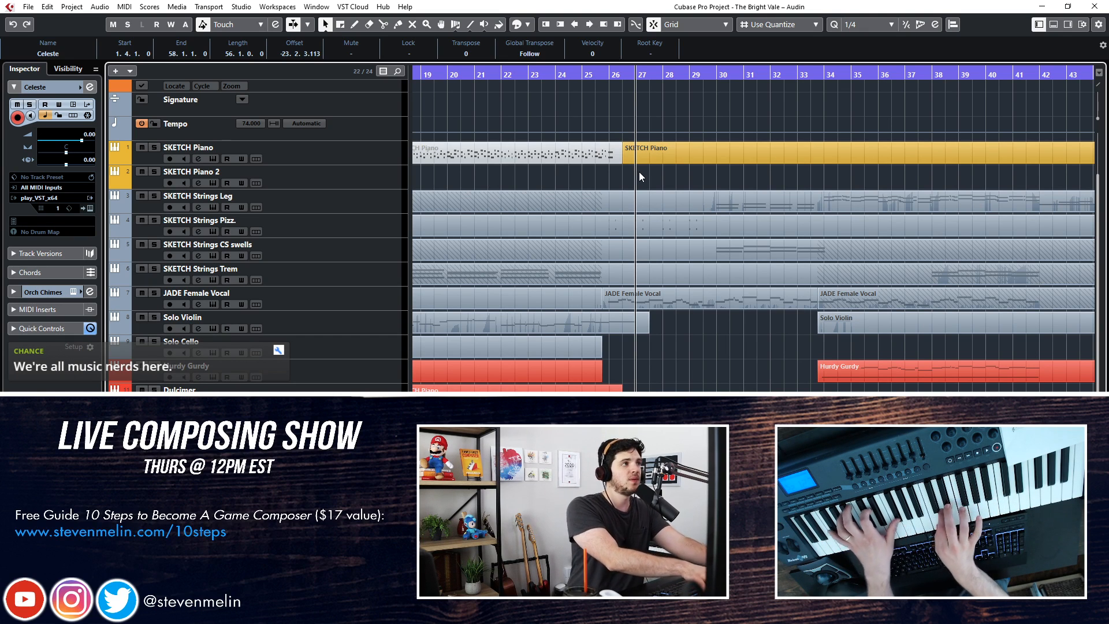
key("KP_Add")
key("KP_Add")
key("KP_Subtract")
key("KP_Subtract")
key("KP_Subtract")
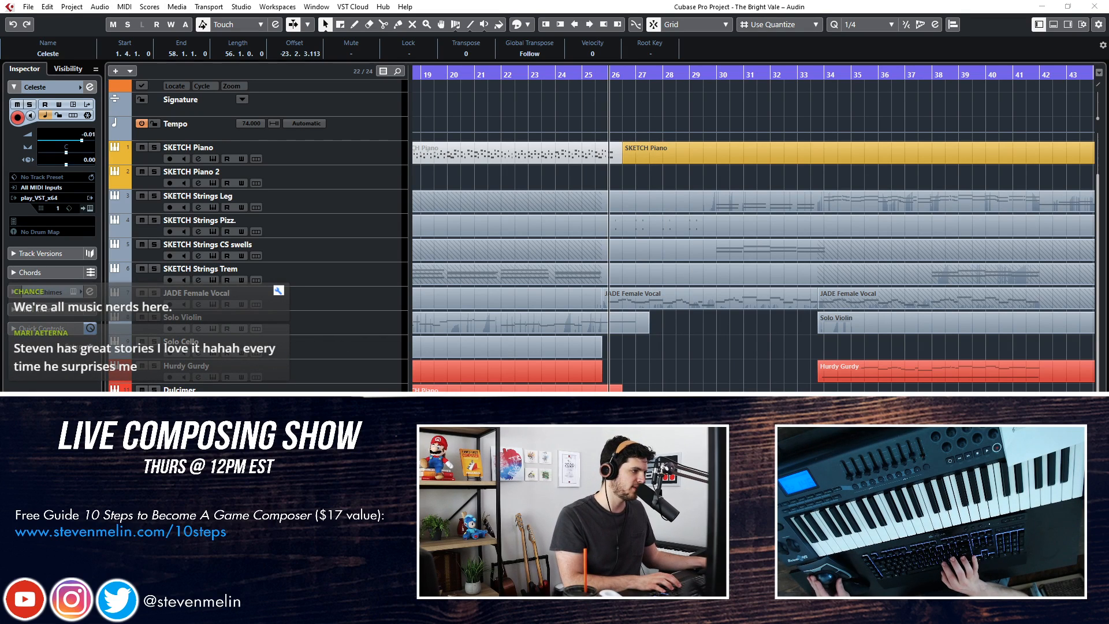
key("space")
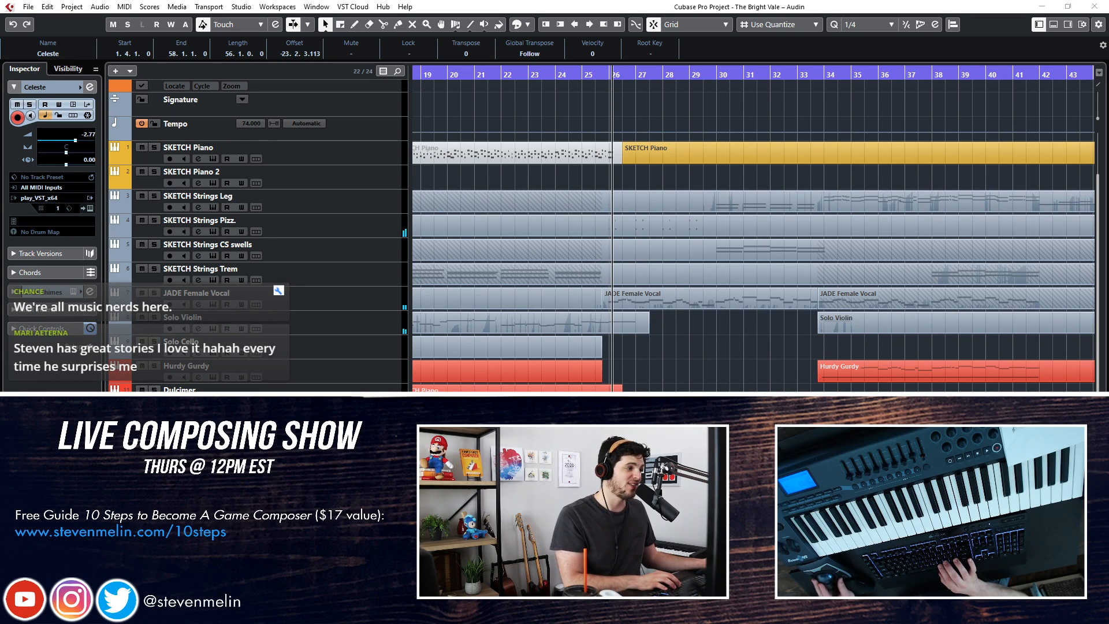
key("space")
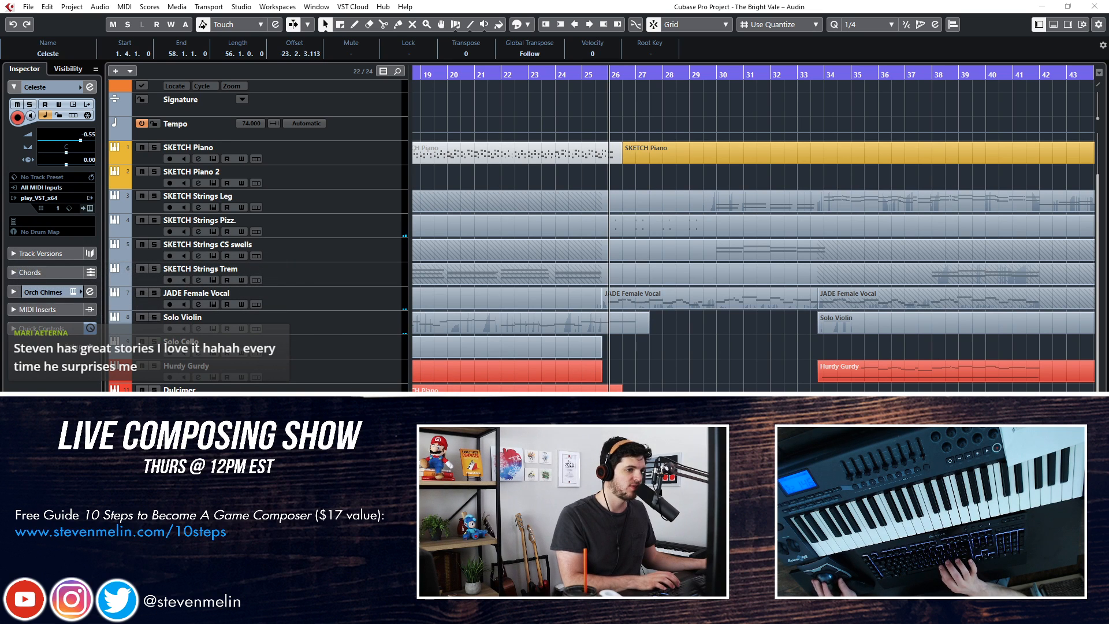
Examine all recorded Celeste notes in the Key Editor while playing from bar 26
key("Return")
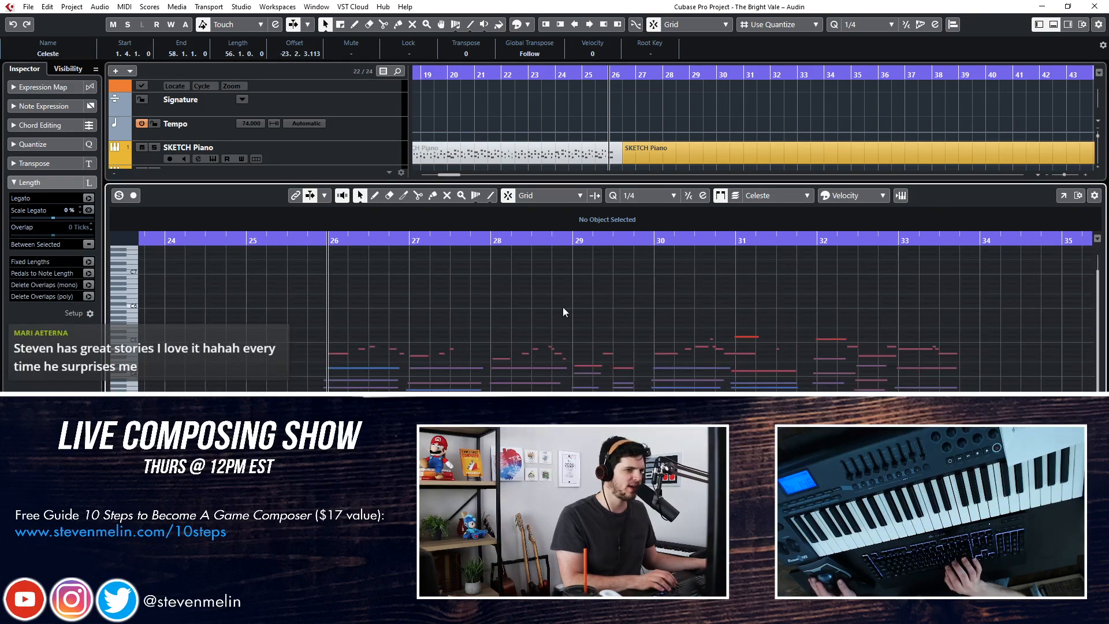
key("ctrl+a")
key("g")
key("ctrl+KP_Add")
key("ctrl+KP_Subtract")
key("space")
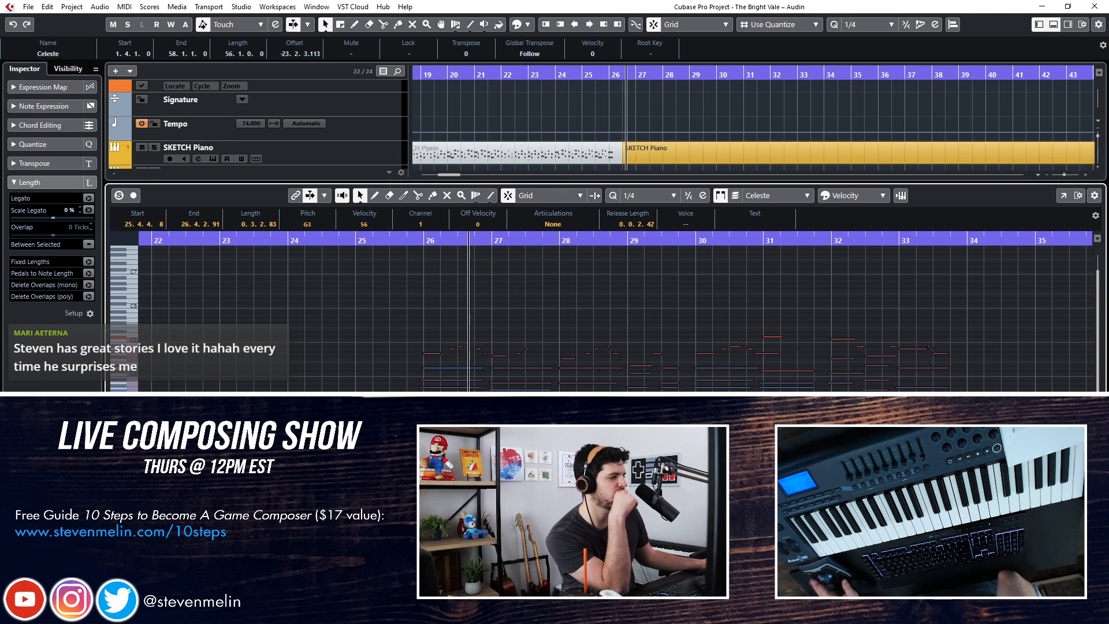
key("ctrl+e")
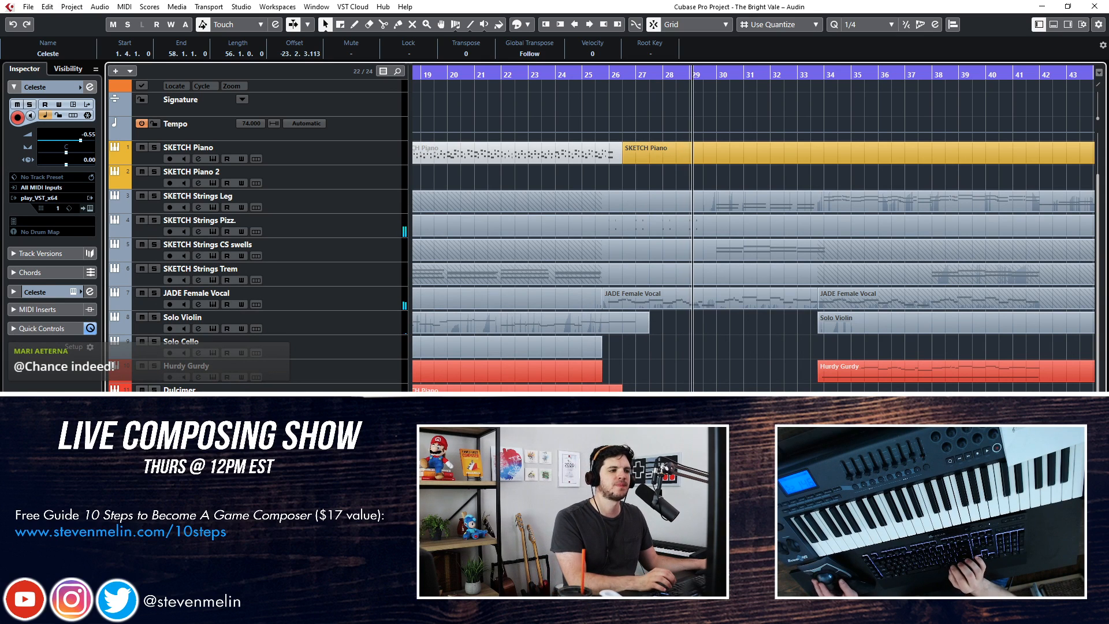
Delete the Celeste notes from bar 32 onward in the Key Editor
key("f")
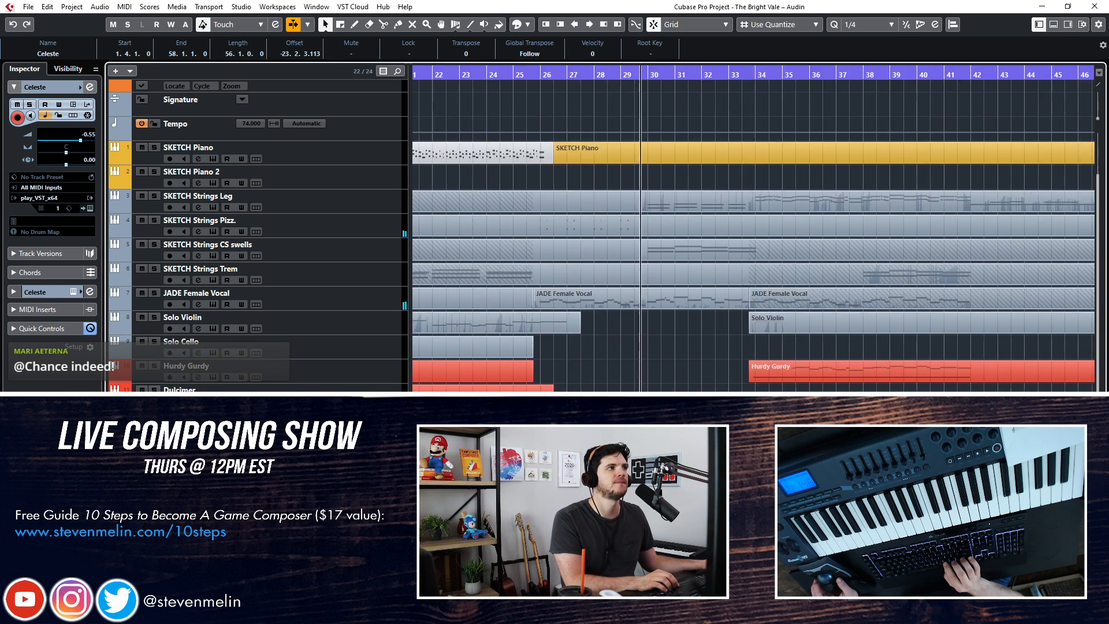
key("Return")
scroll(618, 364, "right", 2)
scroll(618, 361, "right", 1)
key("h")
key("h")
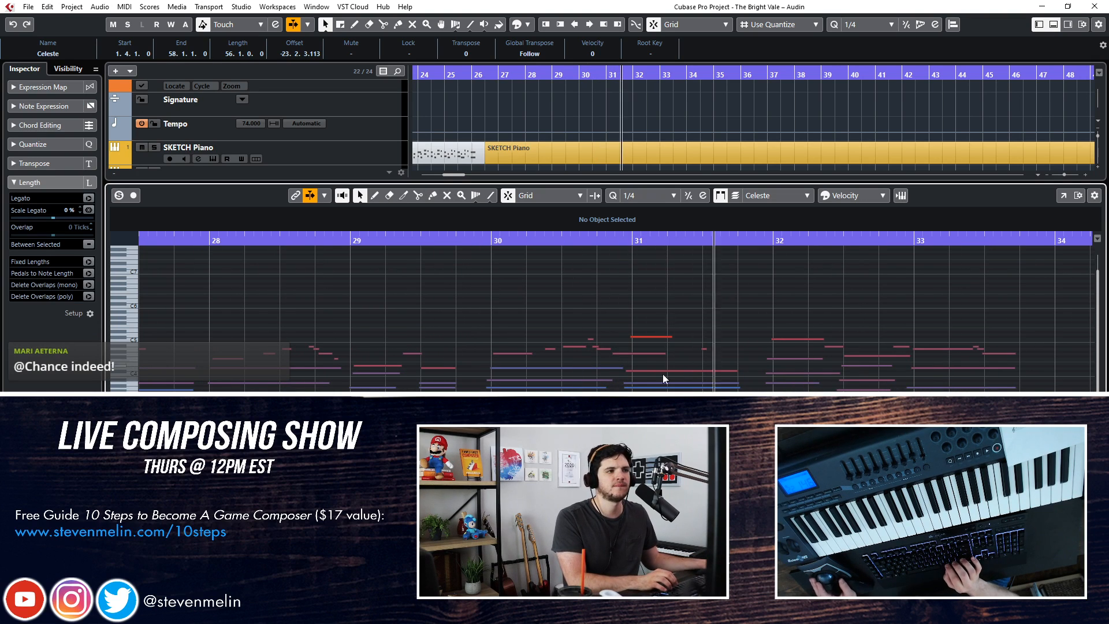
scroll(695, 337, "right", 1)
key("j")
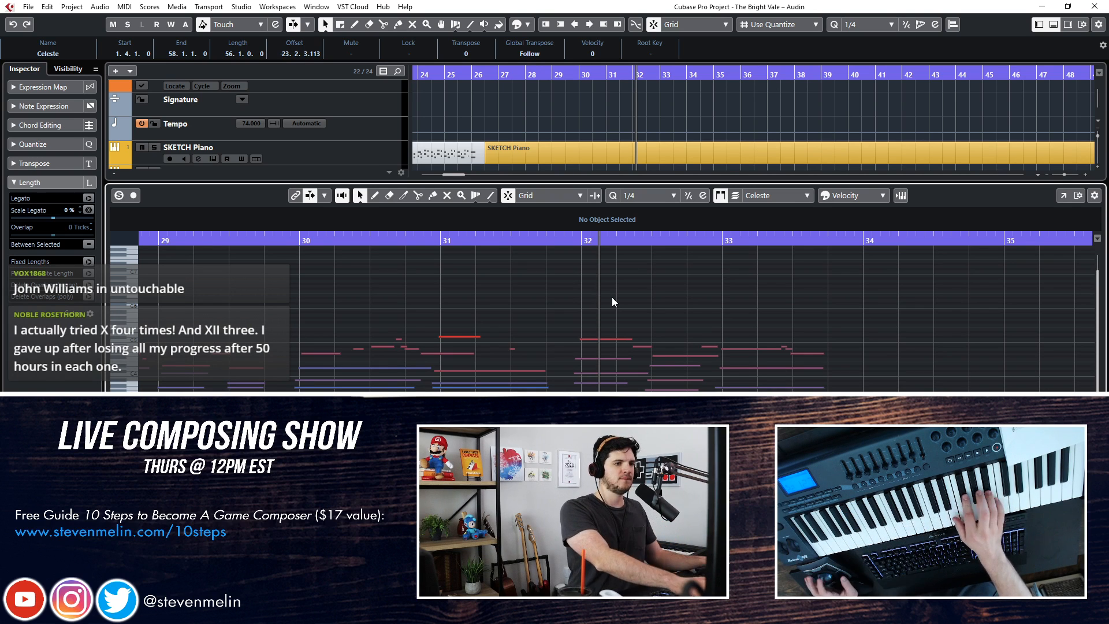
left_click_drag(611, 297, 901, 392)
key("Delete")
Perform new Celeste notes for bars 32 and 33 during playback and insert them with Retrospective Record
key("KP_Subtract")
key("space")
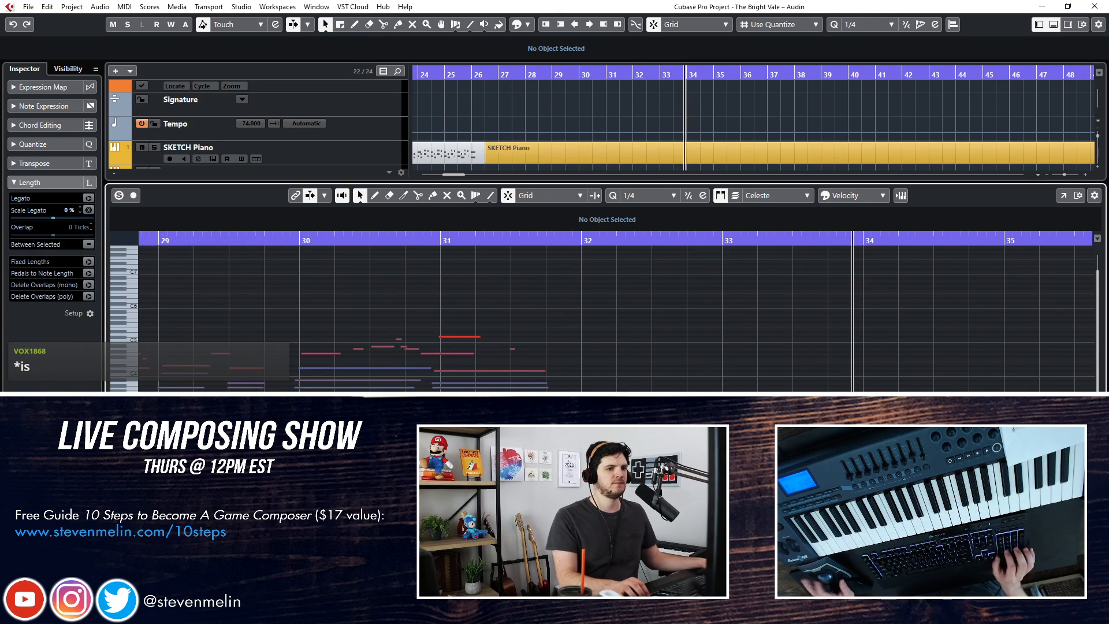
key("shift+KP_Multiply")
scroll(581, 367, "left", 4)
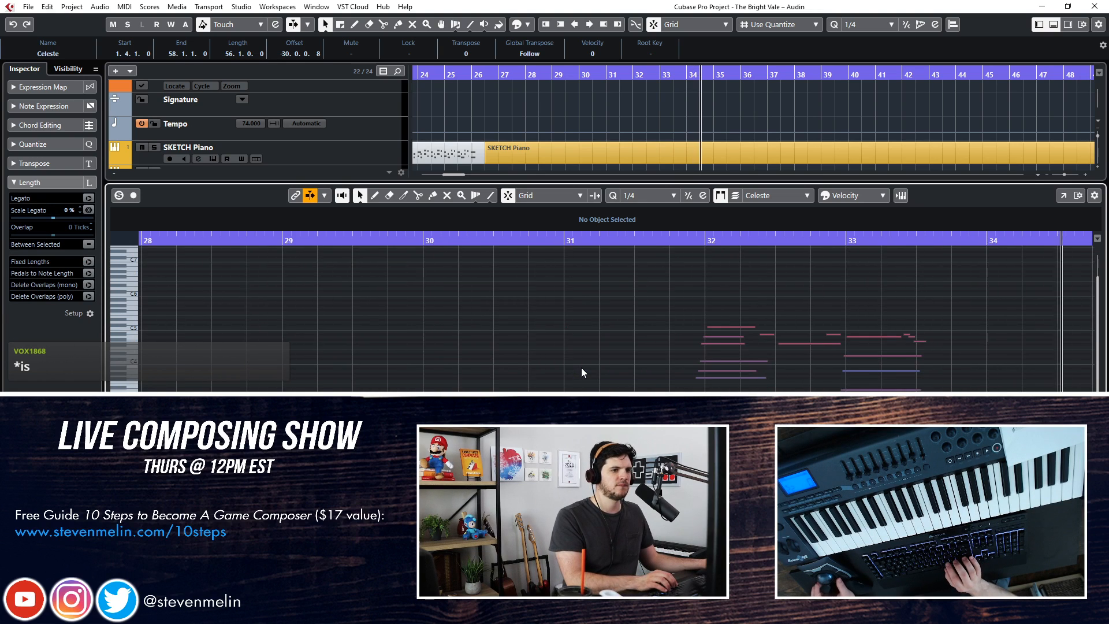
key("Return")
scroll(581, 368, "left", 4)
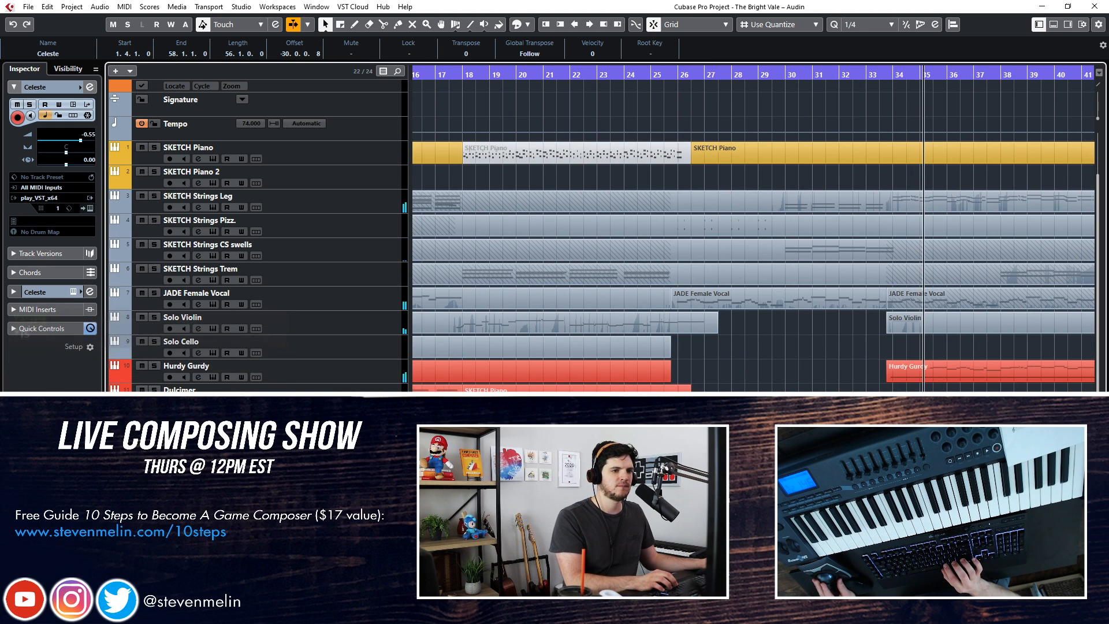
Check the Celeste notes of bars 29 to 33 in the Key Editor during playback and set the Celeste volume to -3.01
key("Return")
scroll(612, 312, "left", 4)
scroll(612, 312, "left", 1)
key("KP_Subtract")
key("KP_Subtract")
key("KP_Subtract")
key("KP_Subtract")
key("KP_Subtract")
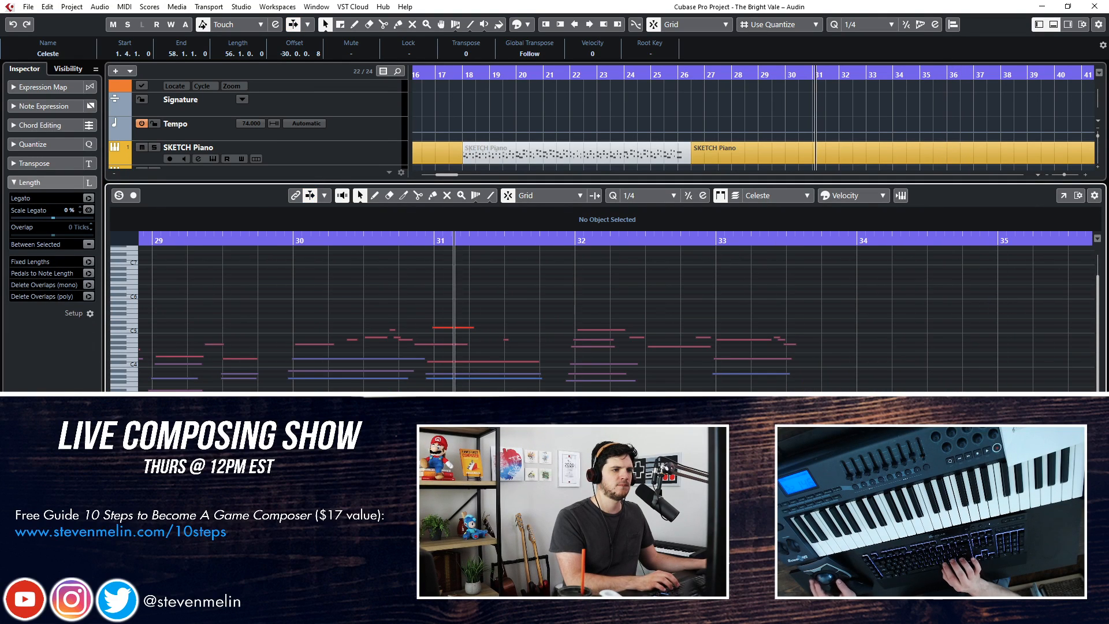
key("Return")
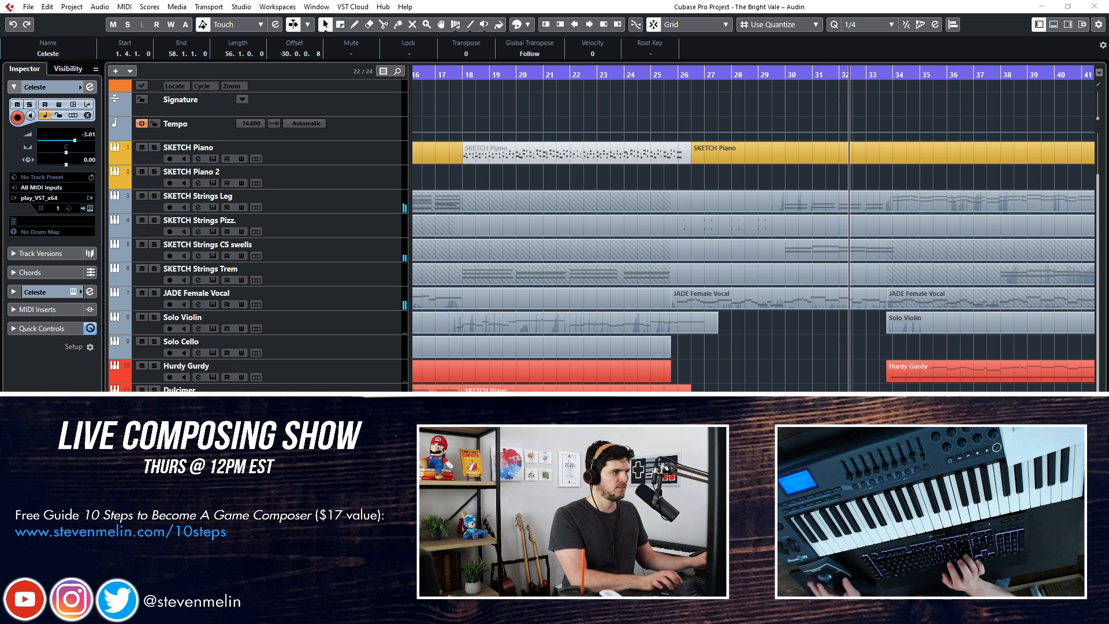
In the Celeste track's FabFilter Pro-Q, set a high cut near 13902 Hz, a low cut near 27 Hz and a slight midrange dip
left_click_drag(258, 202, 662, 123)
left_click_drag(820, 254, 786, 261)
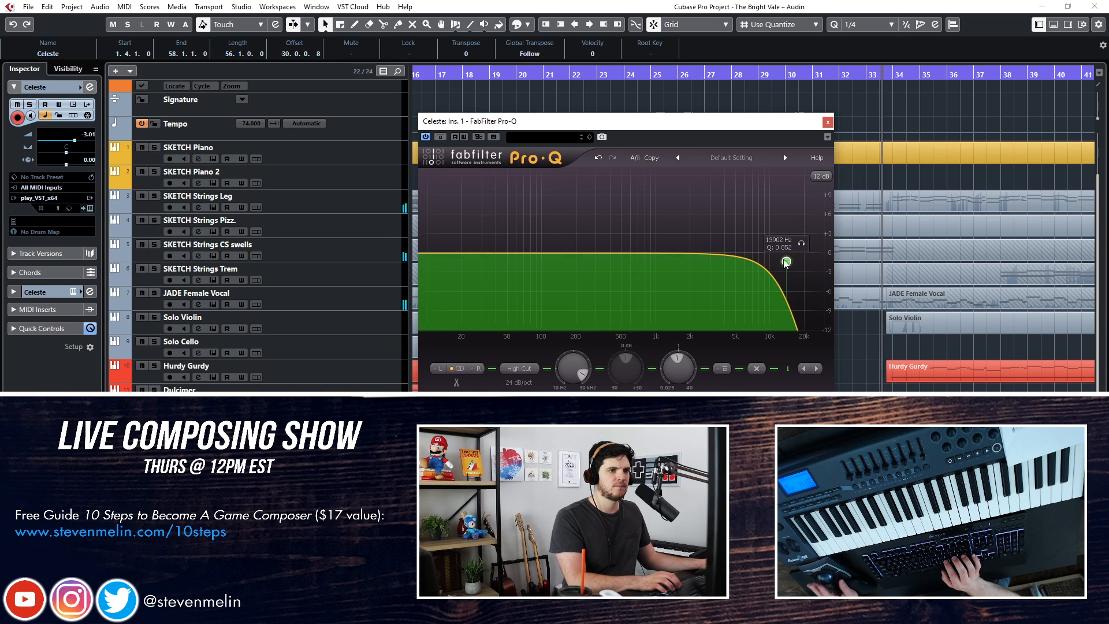
left_click_drag(434, 255, 478, 257)
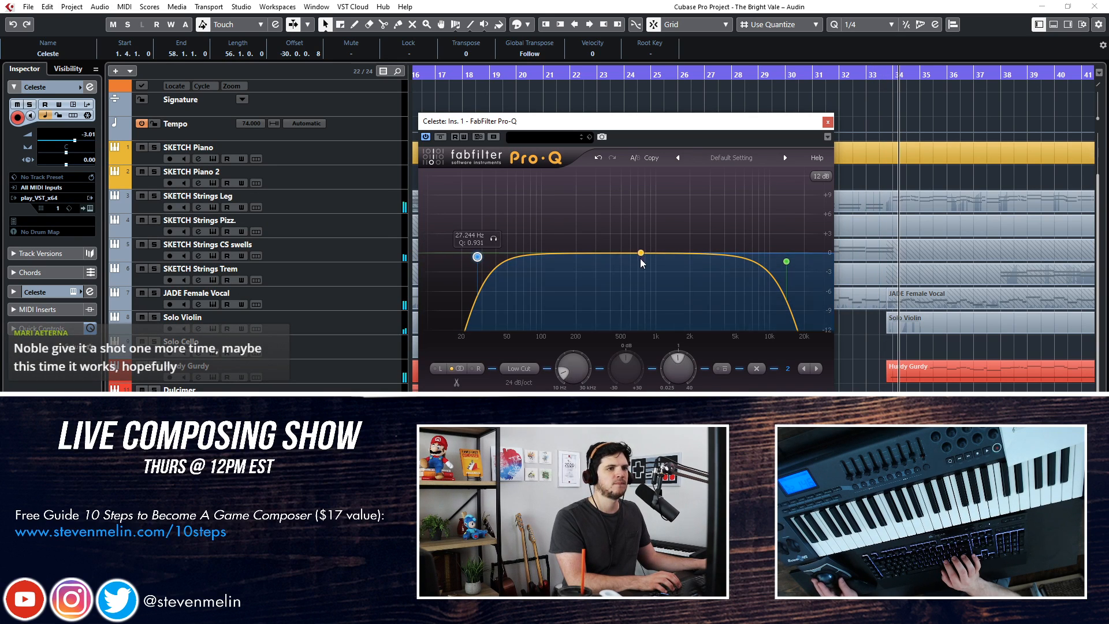
left_click_drag(638, 254, 628, 280)
left_click(828, 122)
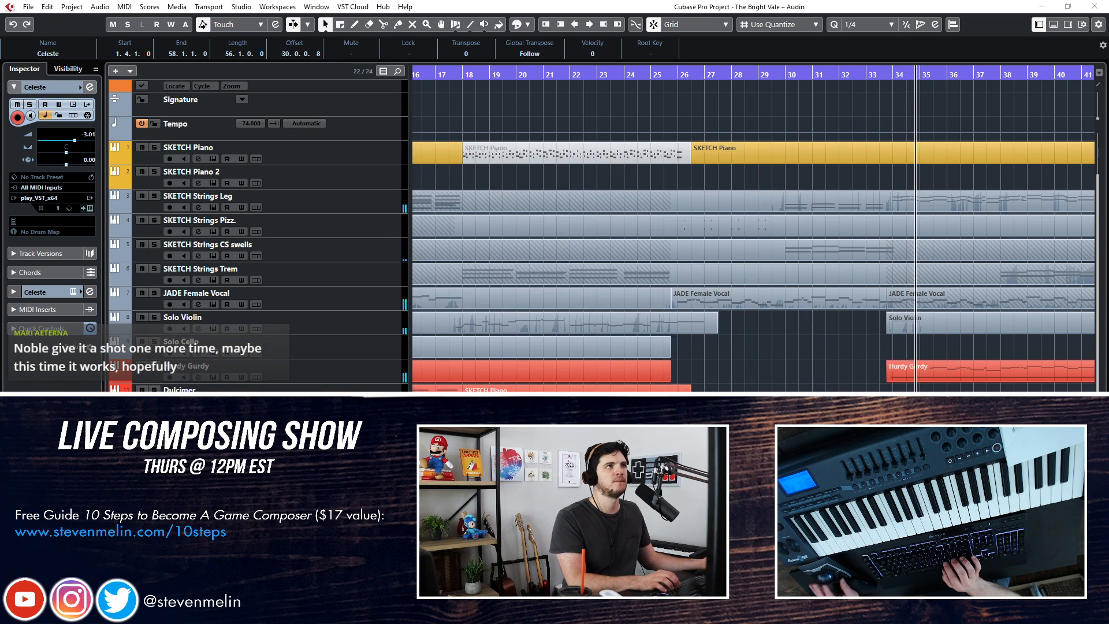
Play the arrangement from about bar 19 with the Orch Chimes track selected for trying out a part
left_click(677, 350)
key("KP_Subtract")
key("KP_Subtract")
key("KP_Subtract")
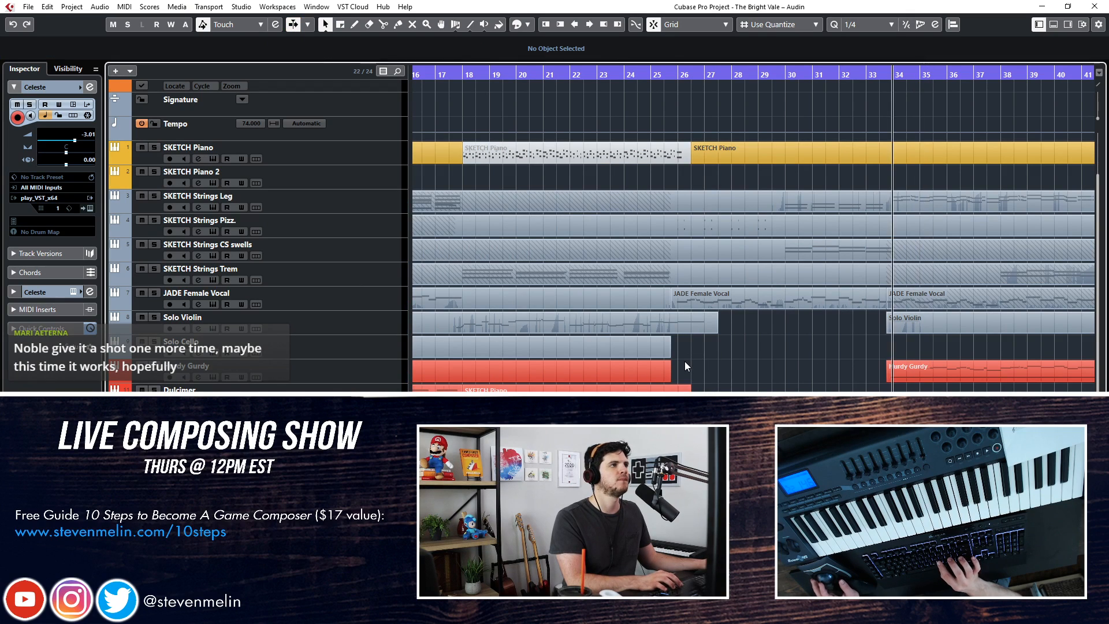
key("KP_Subtract")
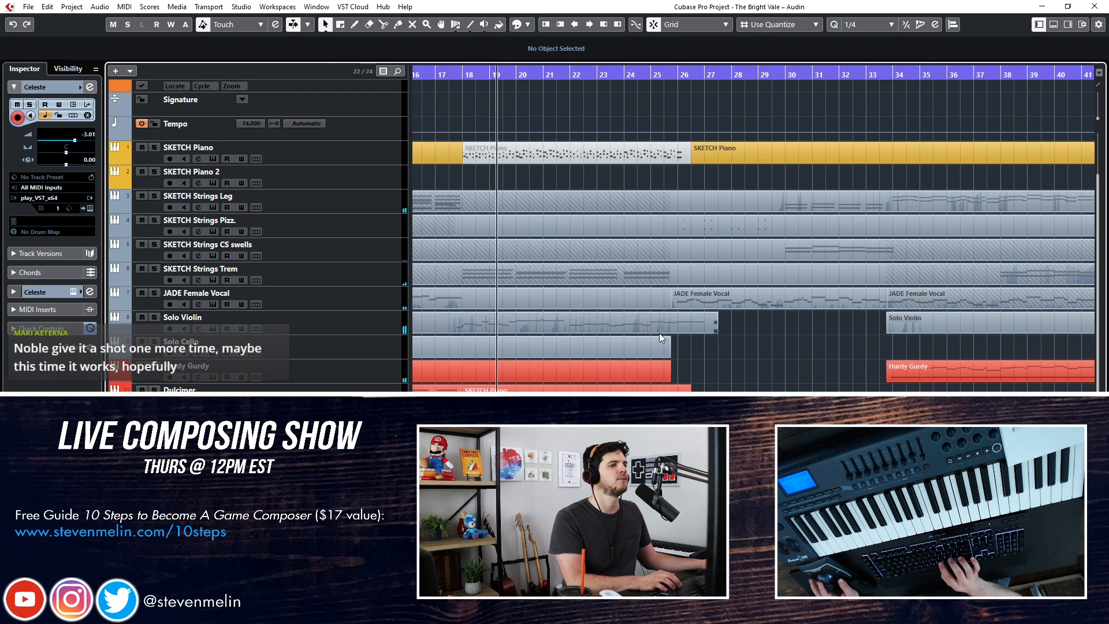
key("KP_Add")
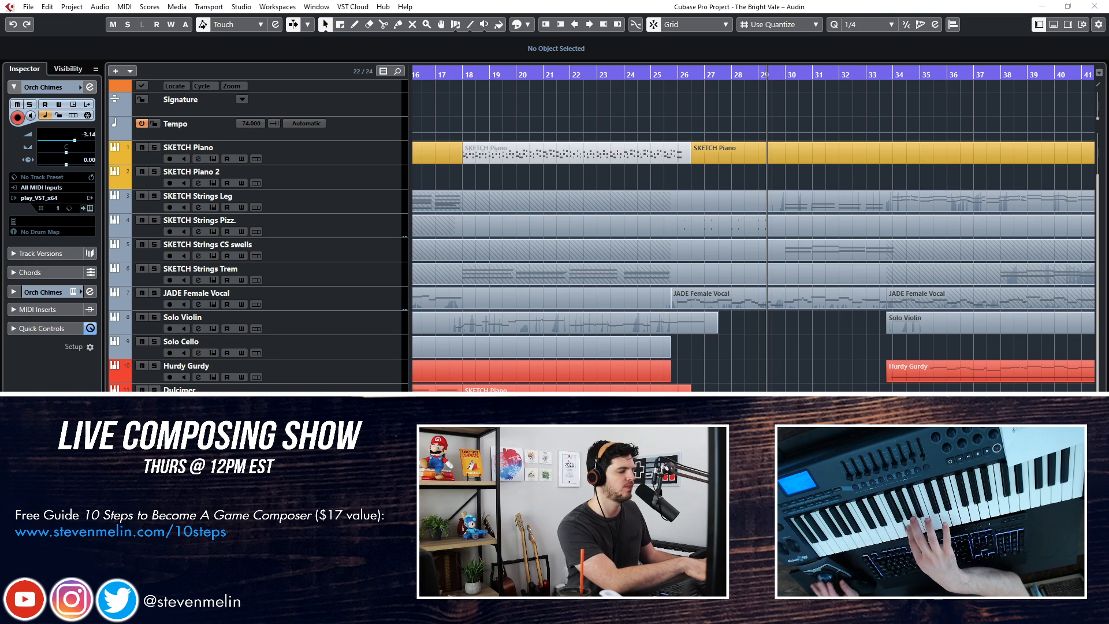
Set the Orch Chimes track's volume to -11.0 and replay the passage leading into bar 26
key("KP_Subtract")
key("KP_Subtract")
key("KP_Subtract")
key("KP_Subtract")
key("KP_Subtract")
key("space")
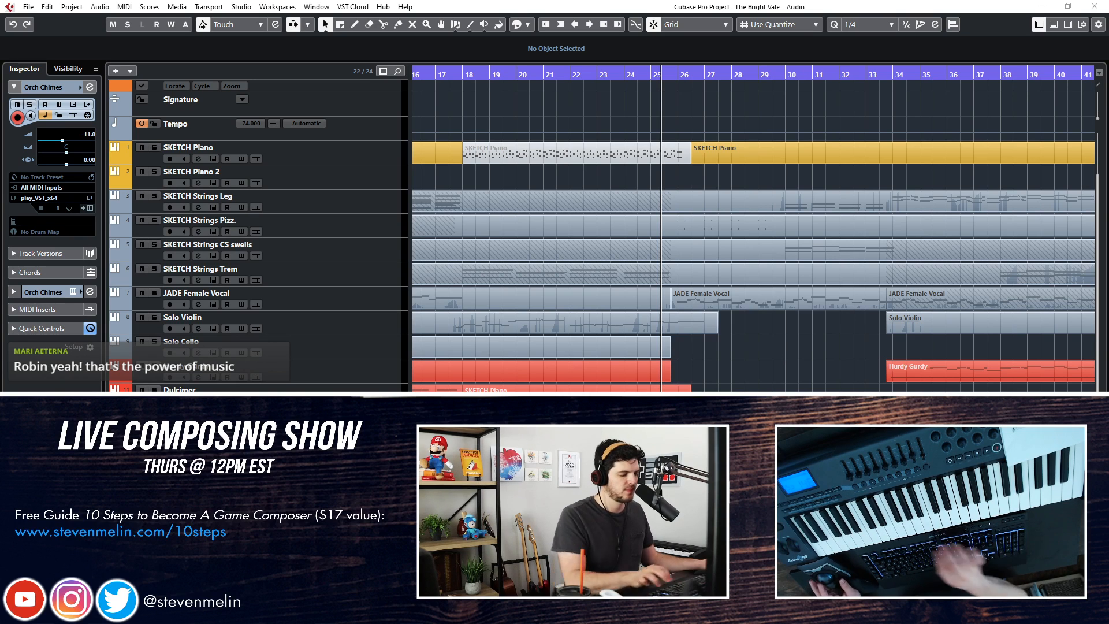
Record an Orch Chimes part of sustained notes from bar 26 to about bar 34
key("KP_Subtract")
key("KP_Subtract")
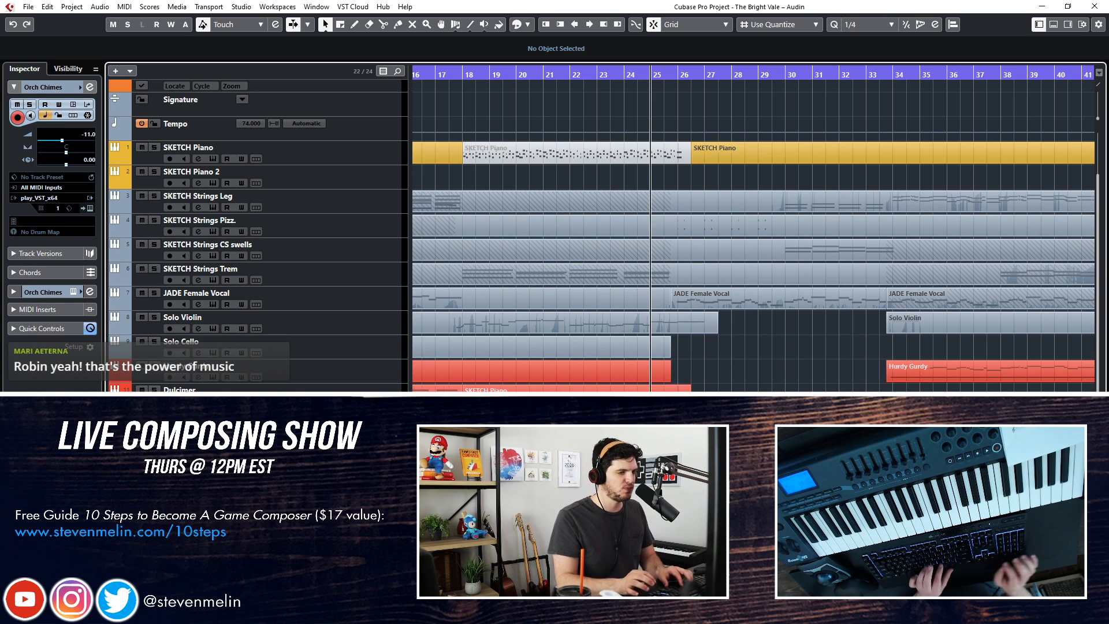
key("space")
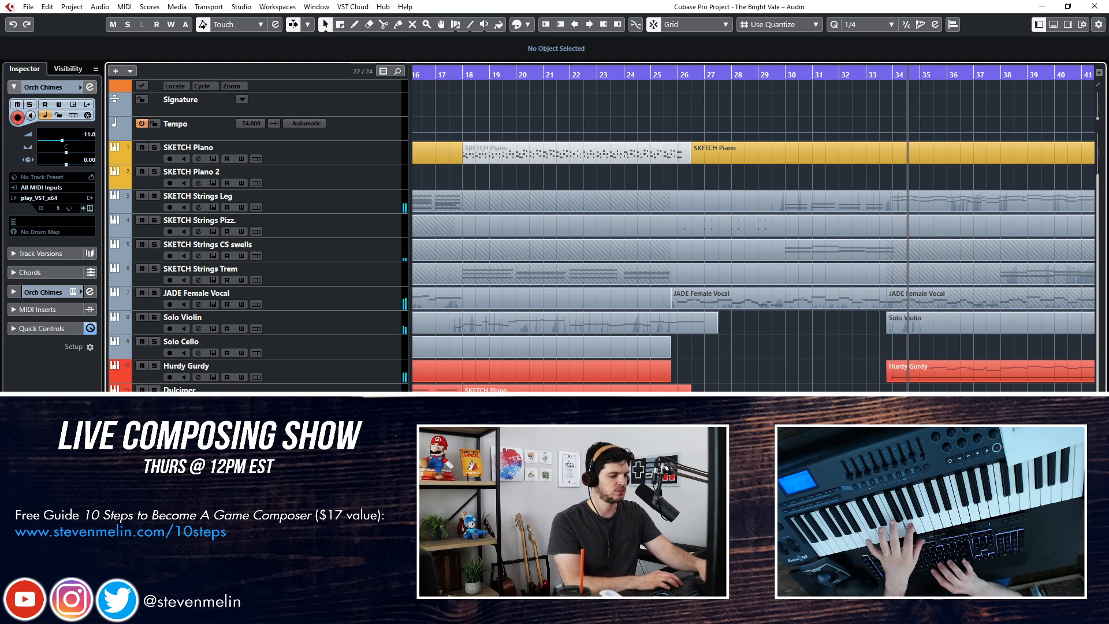
key("space")
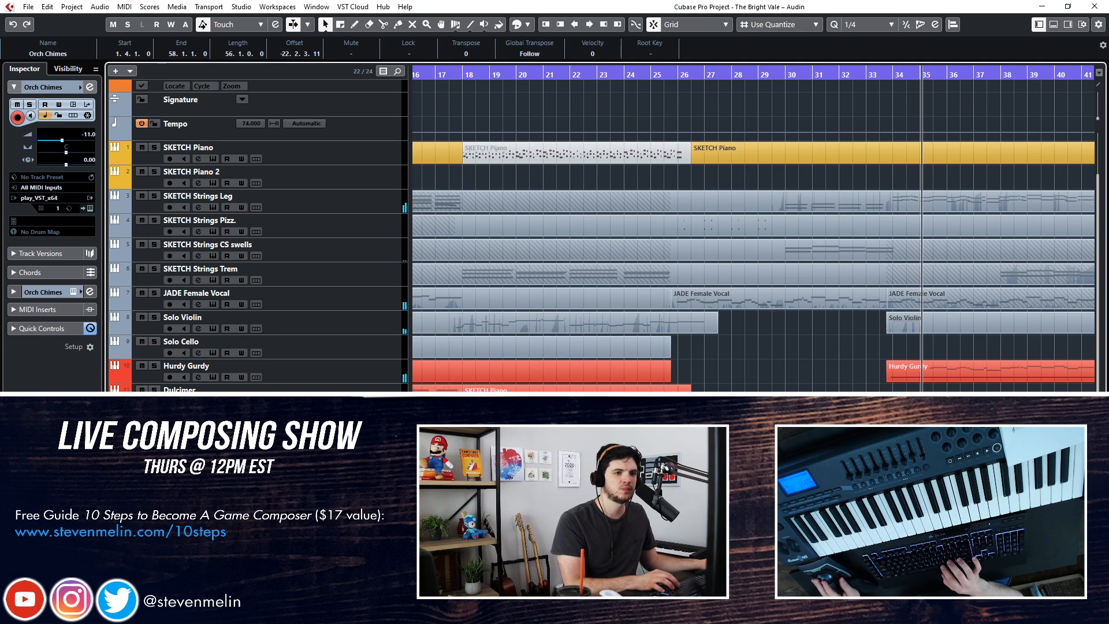
Delete the extra Orch Chimes note in the second half of bar 34 in the Key Editor
key("Return")
scroll(597, 342, "left", 5)
key("ctrl+a")
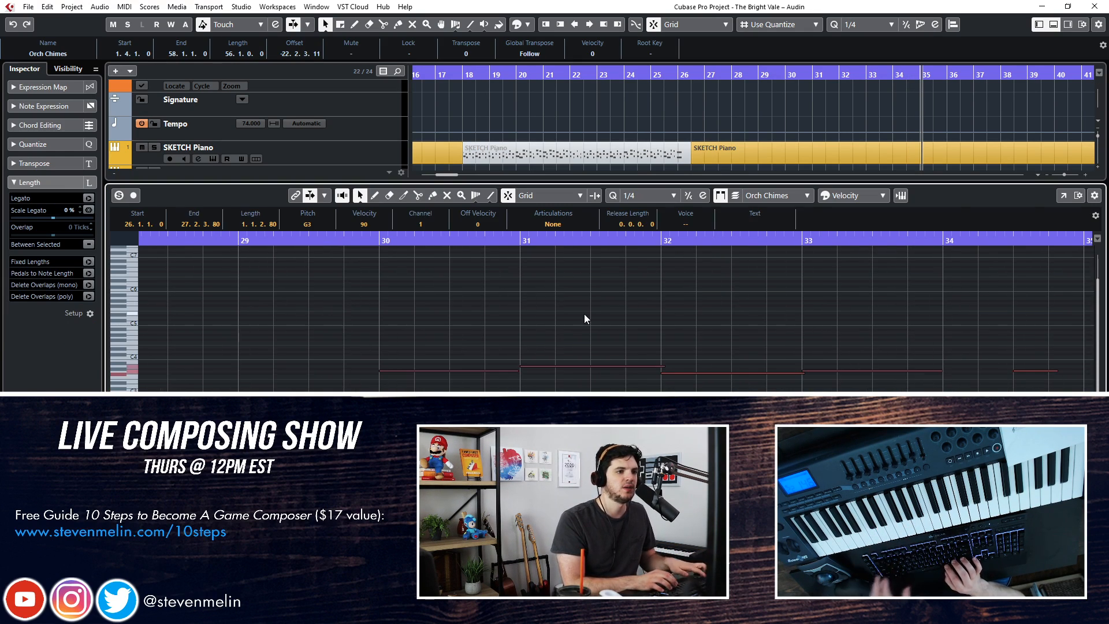
scroll(508, 350, "right", 1)
scroll(584, 313, "right", 3)
left_click_drag(637, 273, 660, 378)
key("Delete")
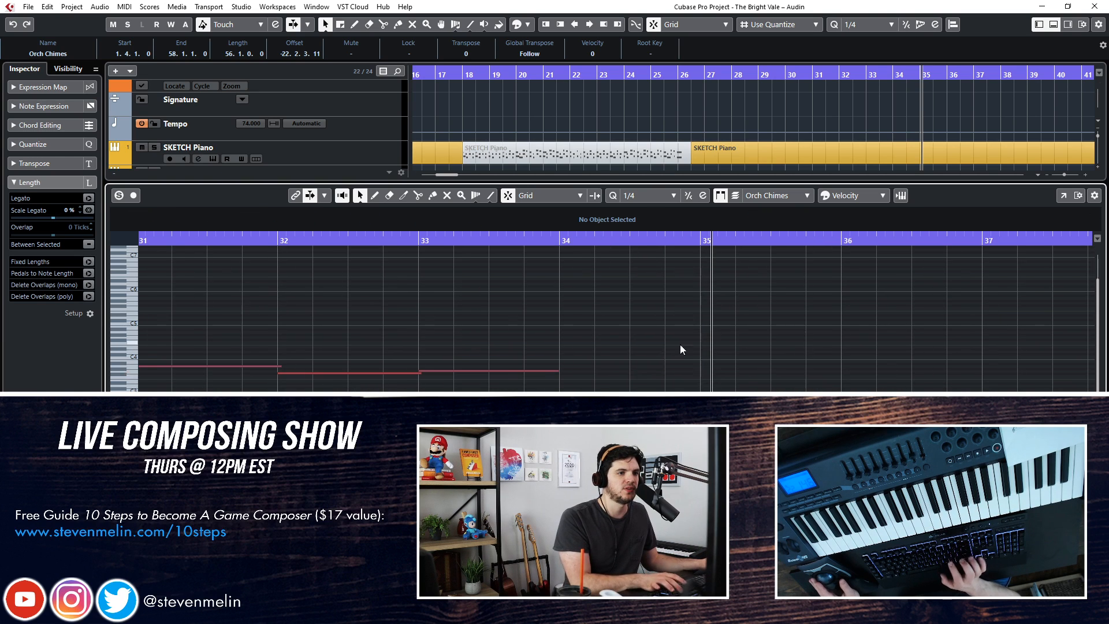
Split the Orch Chimes part and remove the excess so it spans only bar 26 to bar 34
key("Return")
key("KP_Subtract")
key("KP_Add")
key("KP_Add")
key("KP_Subtract")
key("alt+x")
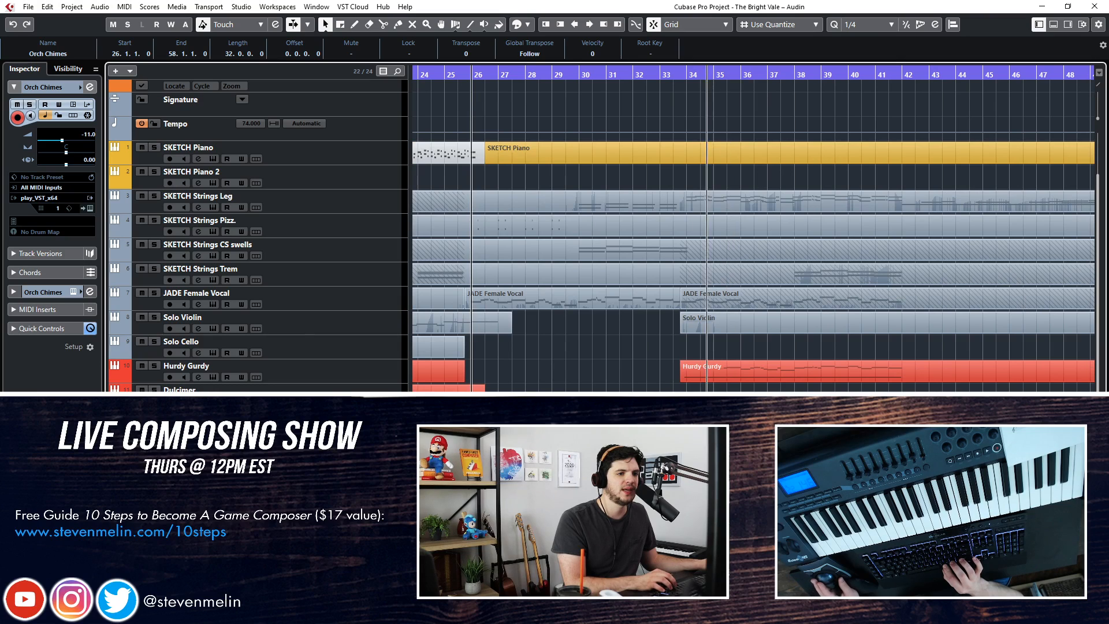
left_click(686, 496, "alt")
key("Delete")
Duplicate the eight-bar Orch Chimes part so the copy spans bar 34 to bar 42
left_click(478, 497)
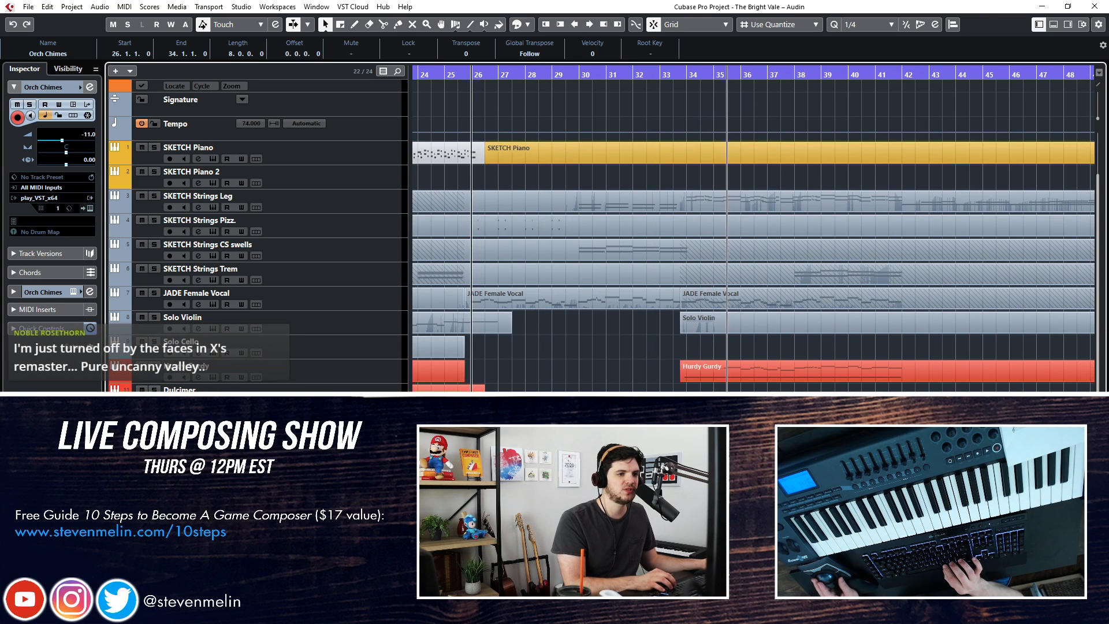
key("ctrl+d")
key("KP_Add")
key("KP_Add")
key("KP_Add")
key("KP_Add")
key("KP_Add")
key("KP_Add")
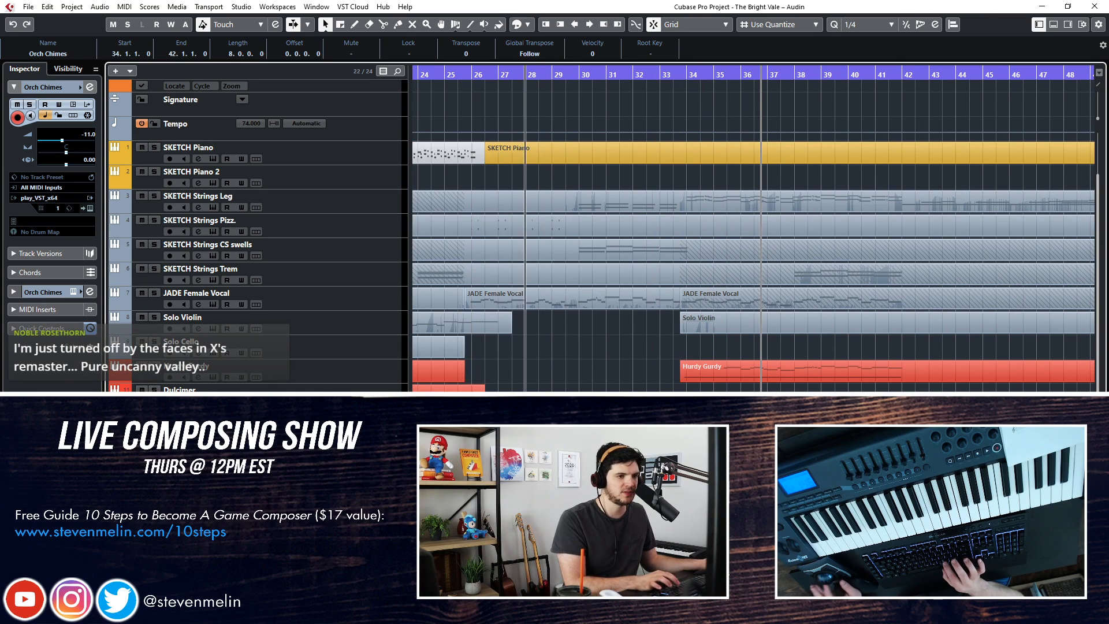
Play back the arrangement around bar 34 and its earlier sections to review the layered parts
scroll(640, 326, "right", 2)
key("KP_Add")
key("KP_Add")
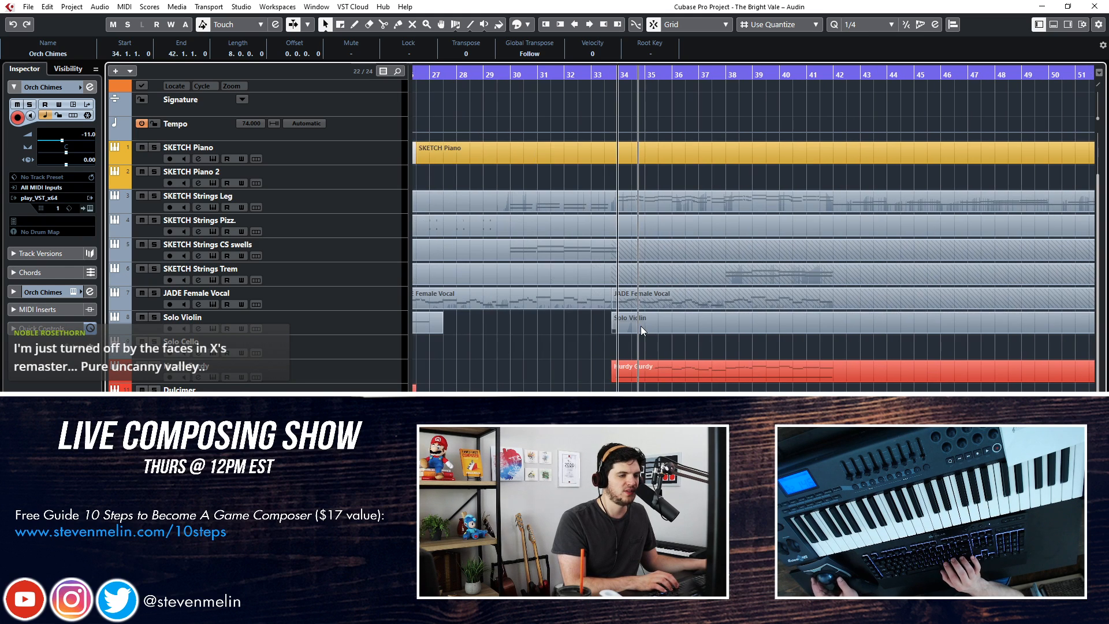
key("space")
scroll(522, 359, "left", 8)
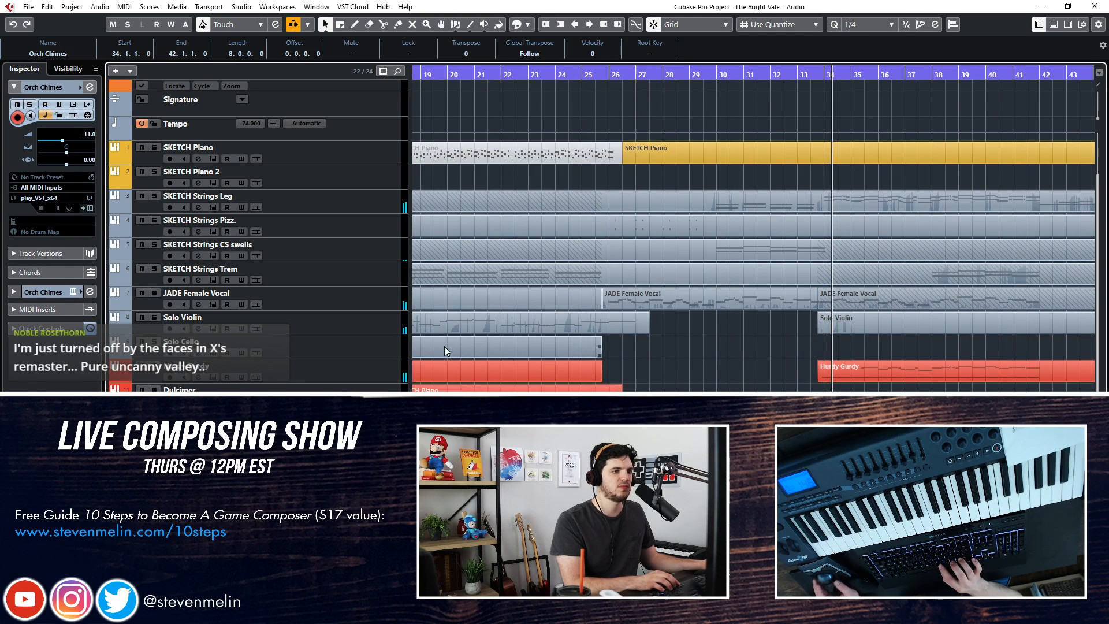
key("space")
key("KP_Subtract")
key("KP_Subtract")
key("KP_Subtract")
key("KP_Subtract")
key("KP_Subtract")
key("KP_Subtract")
key("KP_Subtract")
key("KP_Subtract")
key("KP_Subtract")
key("KP_Subtract")
key("KP_Subtract")
key("KP_Subtract")
key("KP_Subtract")
key("KP_Subtract")
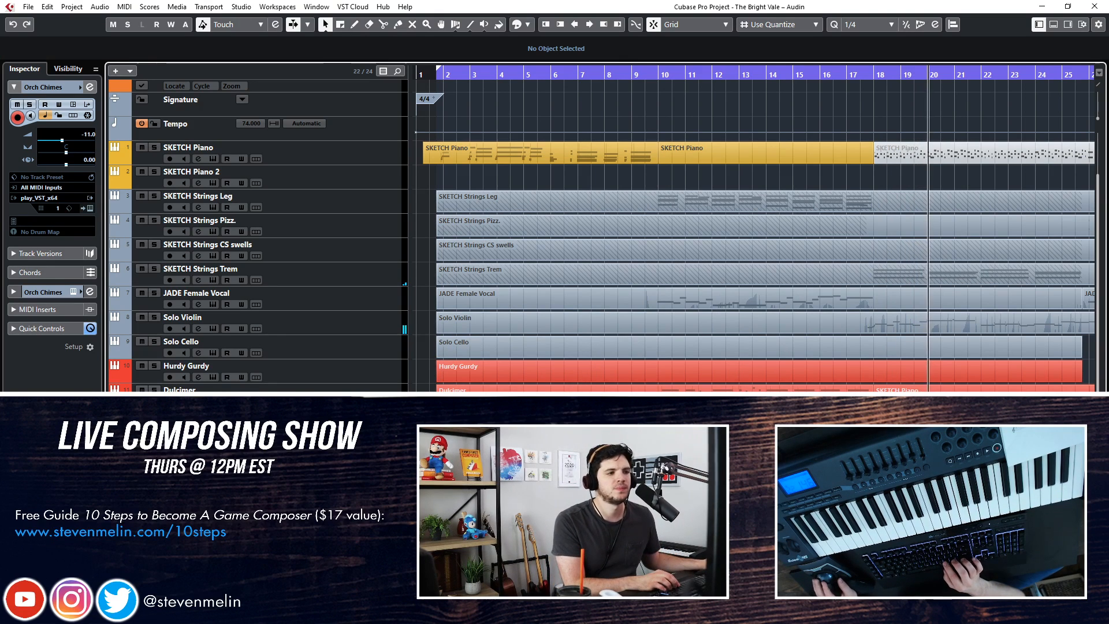
Record a rhythmic Armageddon Ens part from about bar 26 to bar 34
key("f")
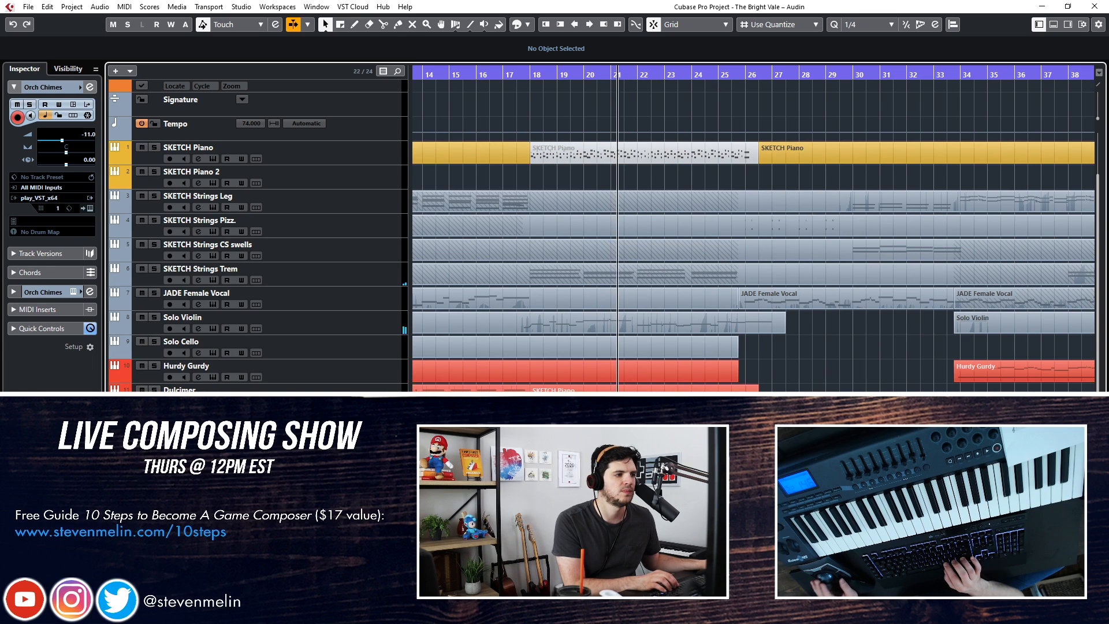
key("Down")
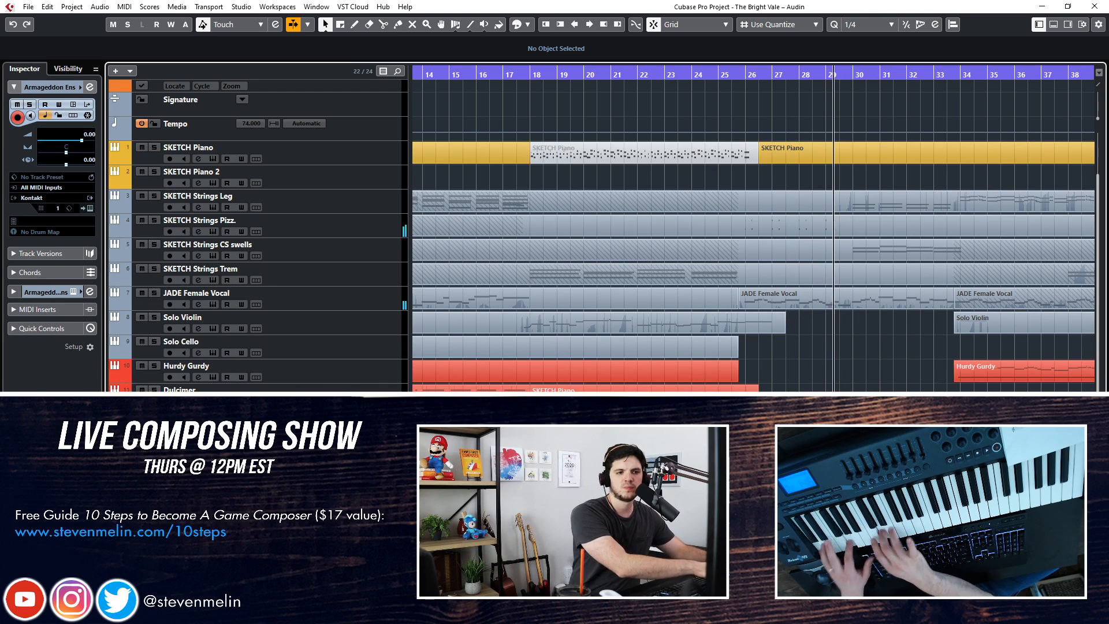
key("space")
key("space")
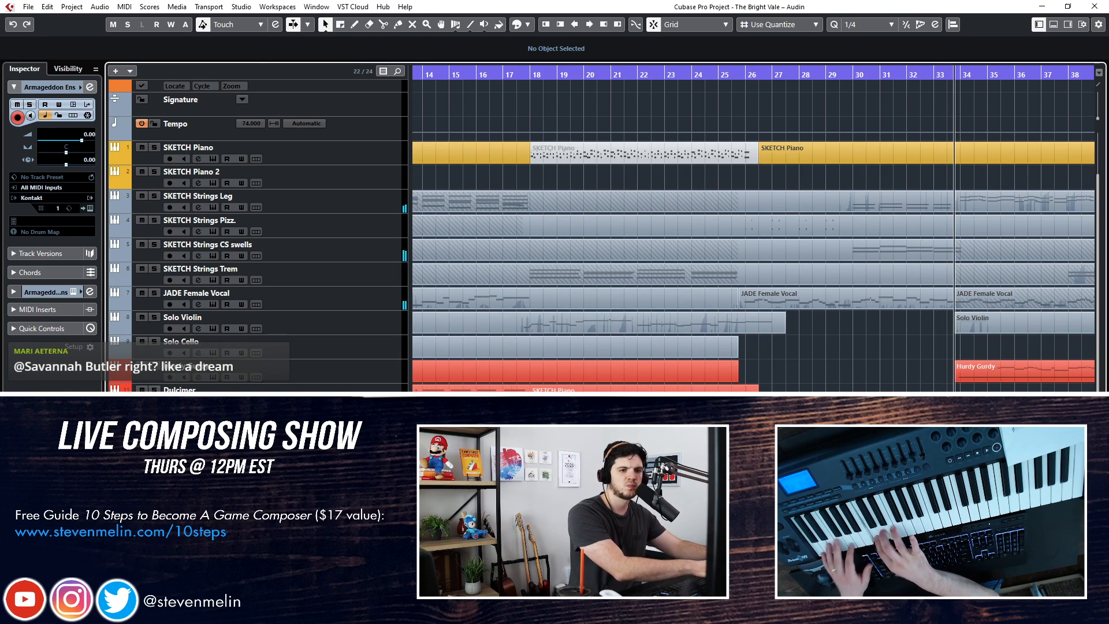
Quantize all notes of the Armageddon Ens part to 1/16 in the Key Editor
left_click(970, 491)
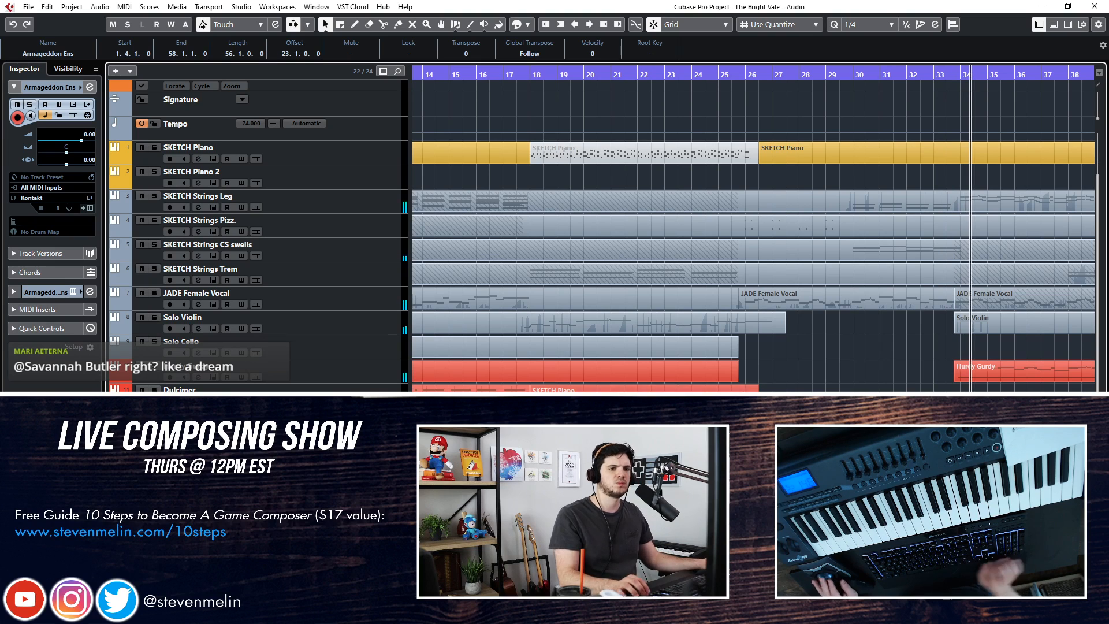
scroll(753, 231, "right", 2)
key("Return")
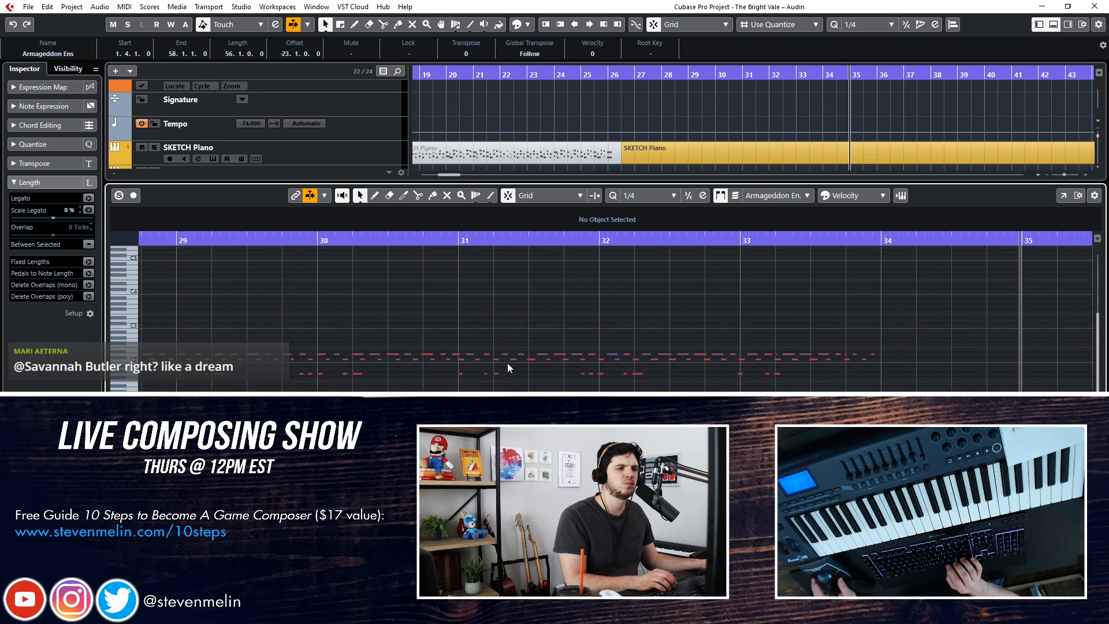
key("ctrl+a")
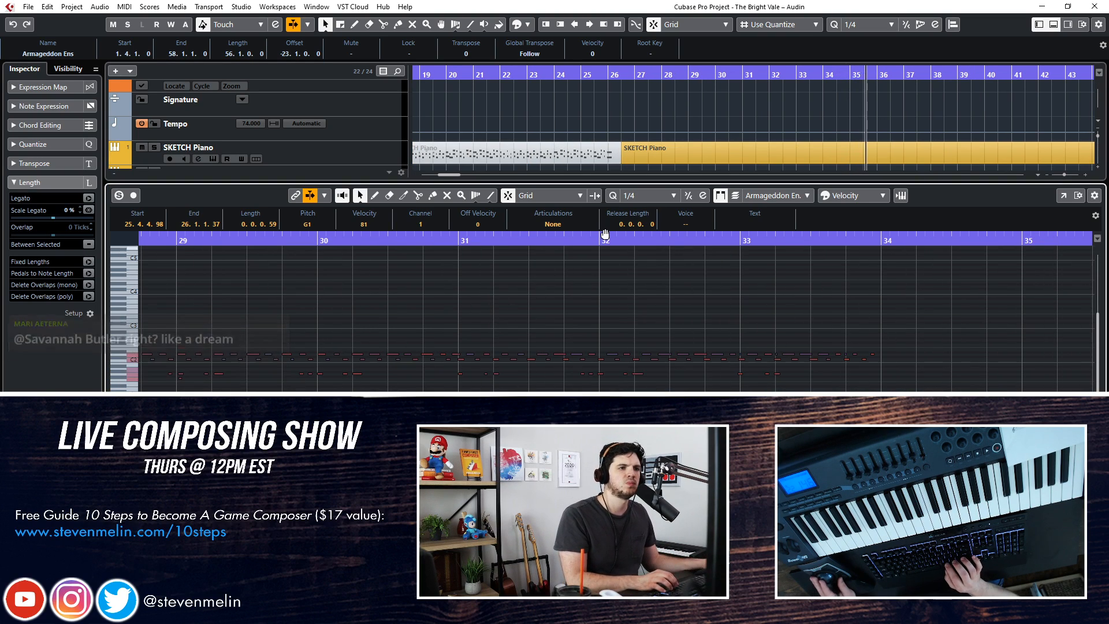
scroll(646, 199, "up", 2)
left_click(646, 195)
left_click(638, 259)
key("Return")
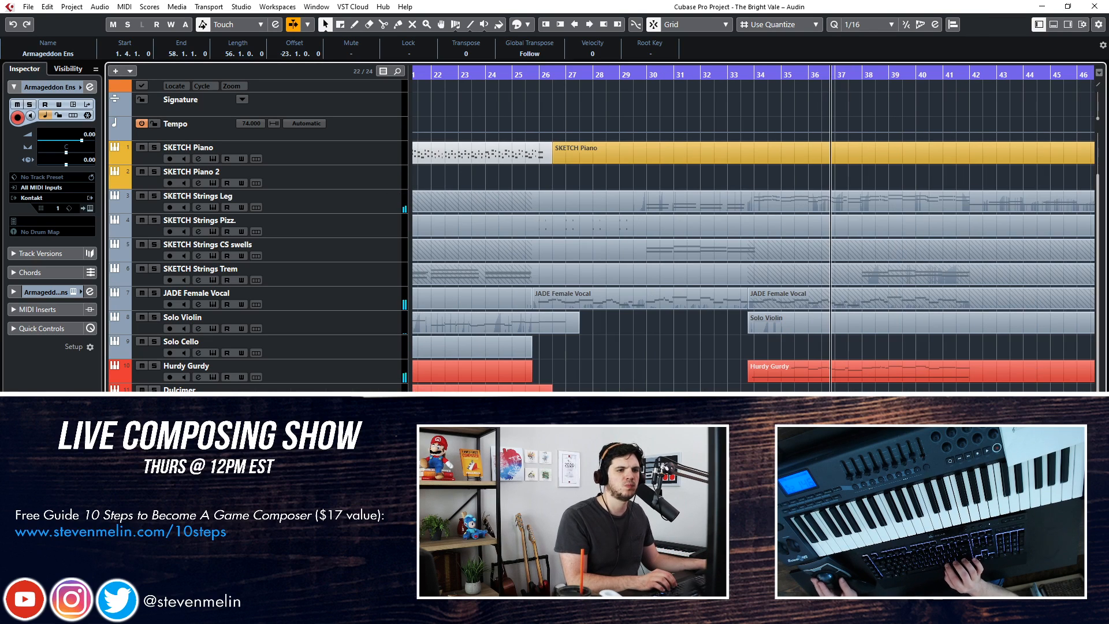
key("ctrl+shift+a")
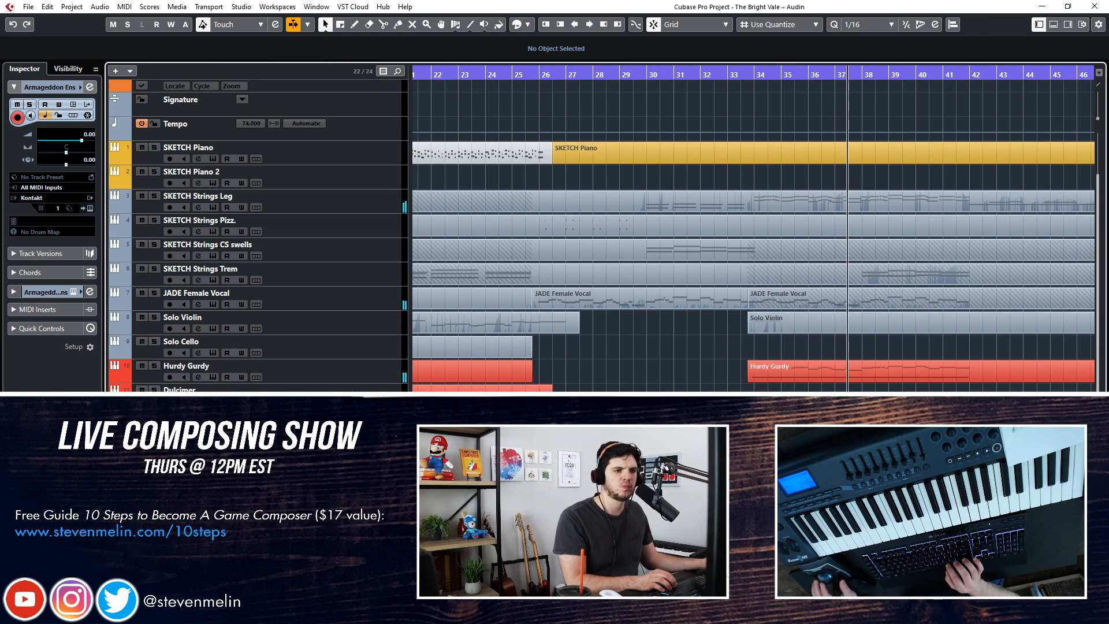
Prepare the Solo Violin track for recording, with the playhead at about bar 37
scroll(753, 229, "right", 1)
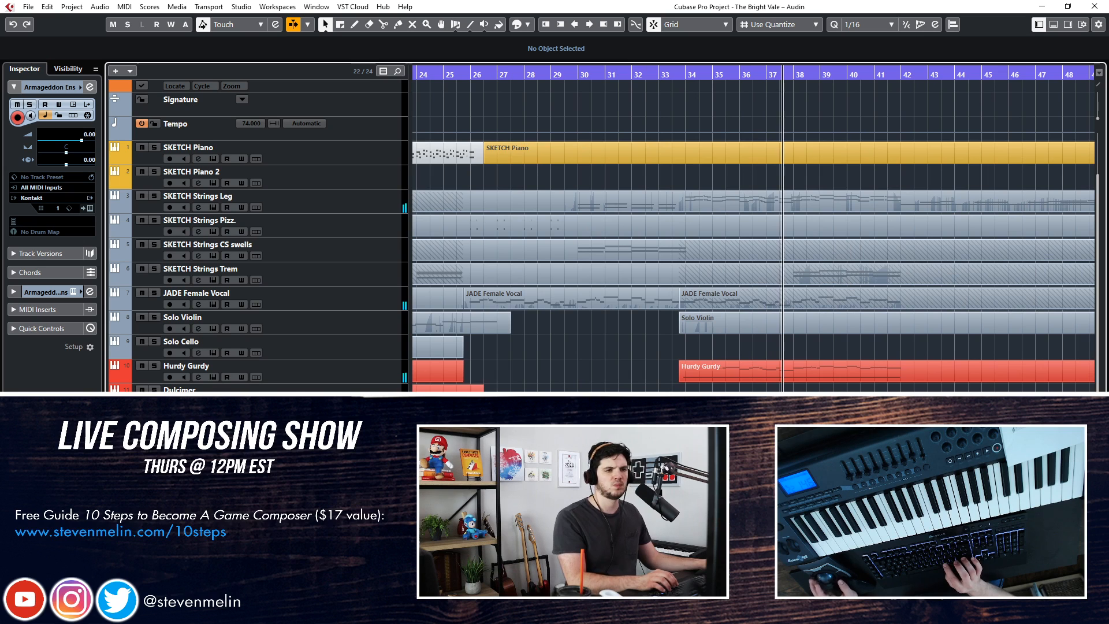
left_click(329, 317)
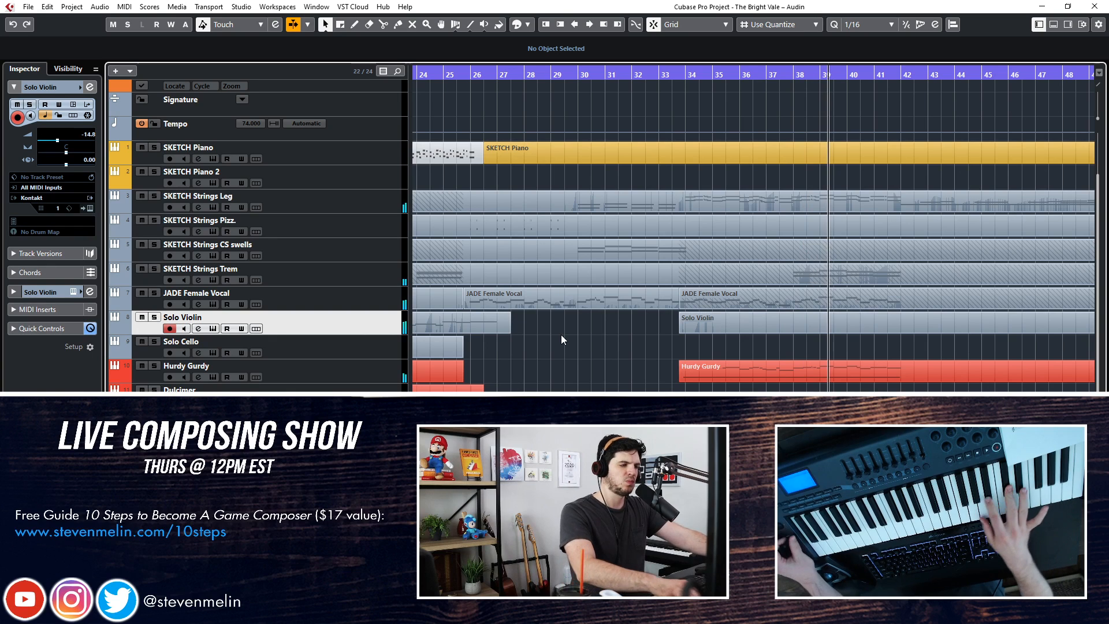
key("space")
key("KP_Subtract")
key("KP_Subtract")
key("KP_Subtract")
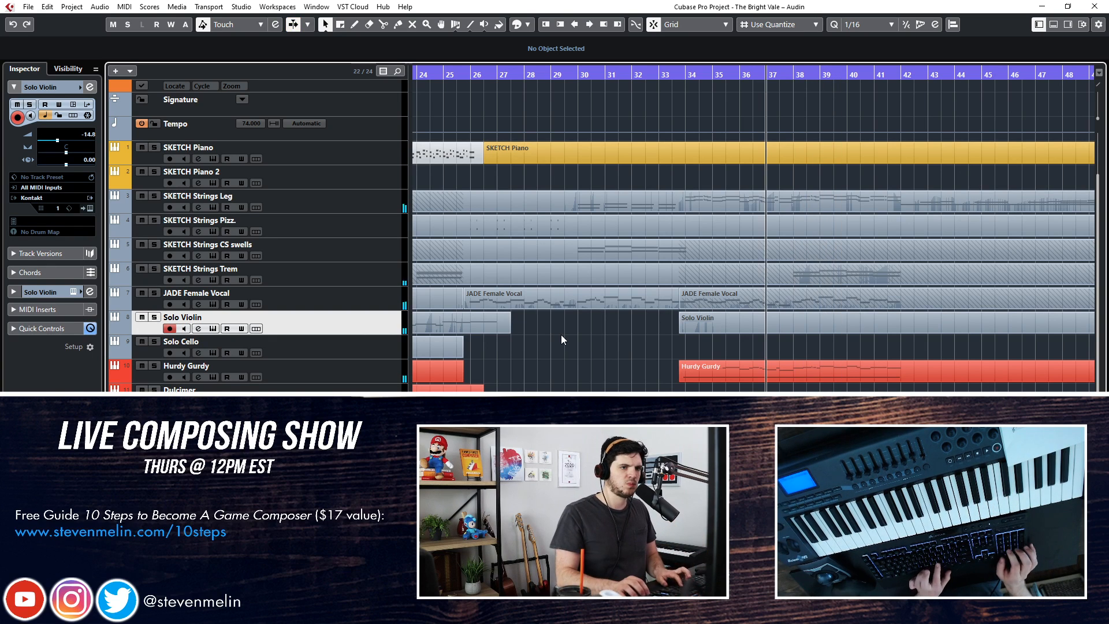
Try several Solo Violin takes from about bar 37, undoing each one and returning to the starting point
key("KP_Multiply")
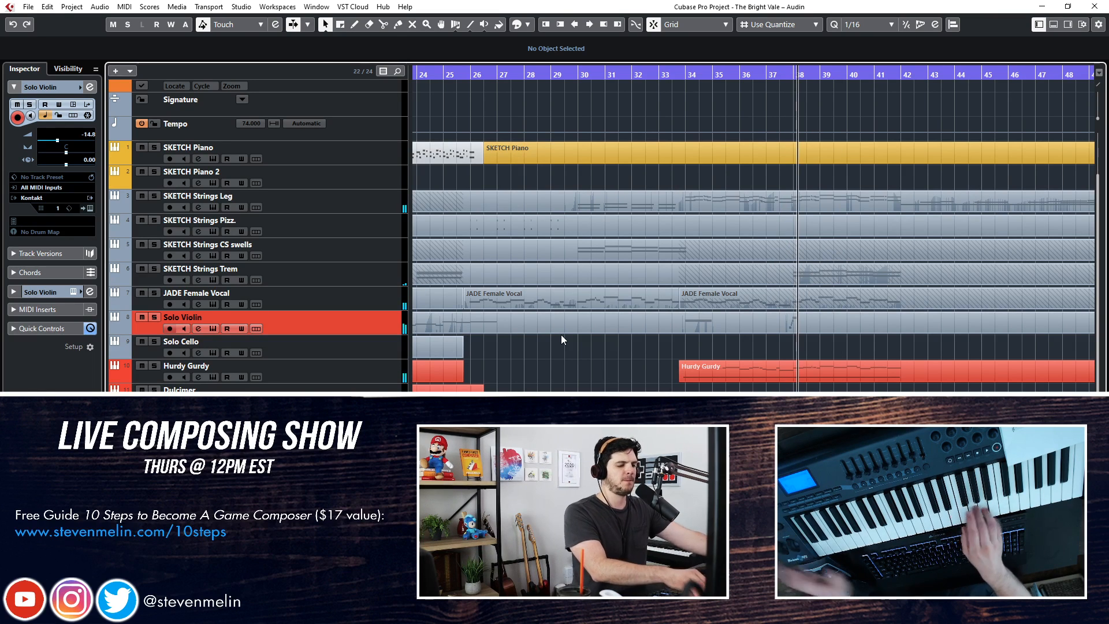
key("space")
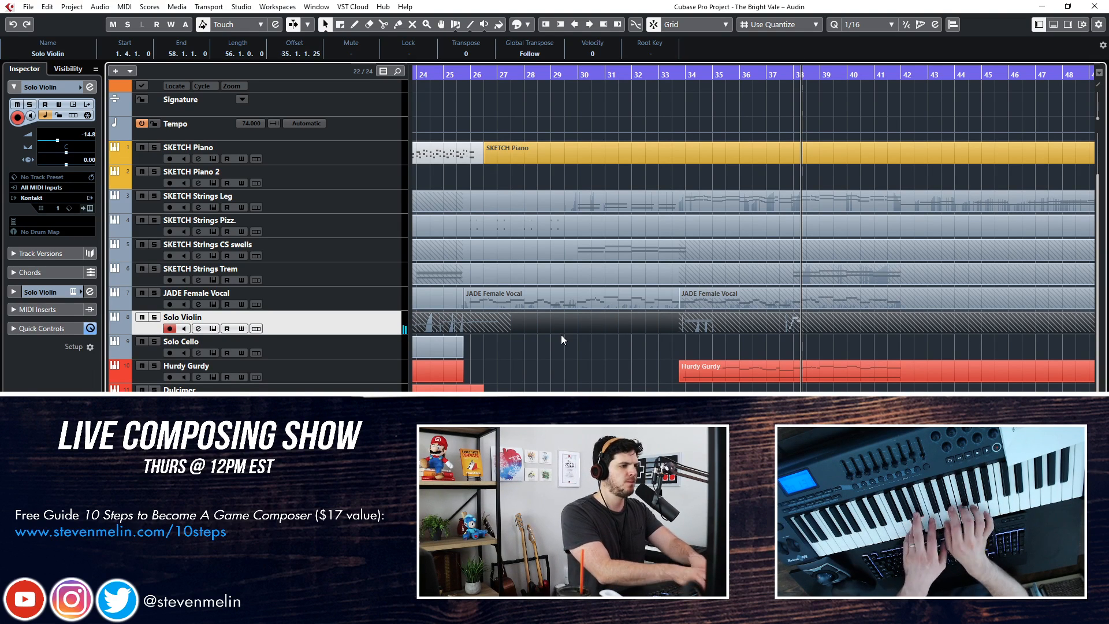
key("ctrl+z")
key("KP_0")
key("space")
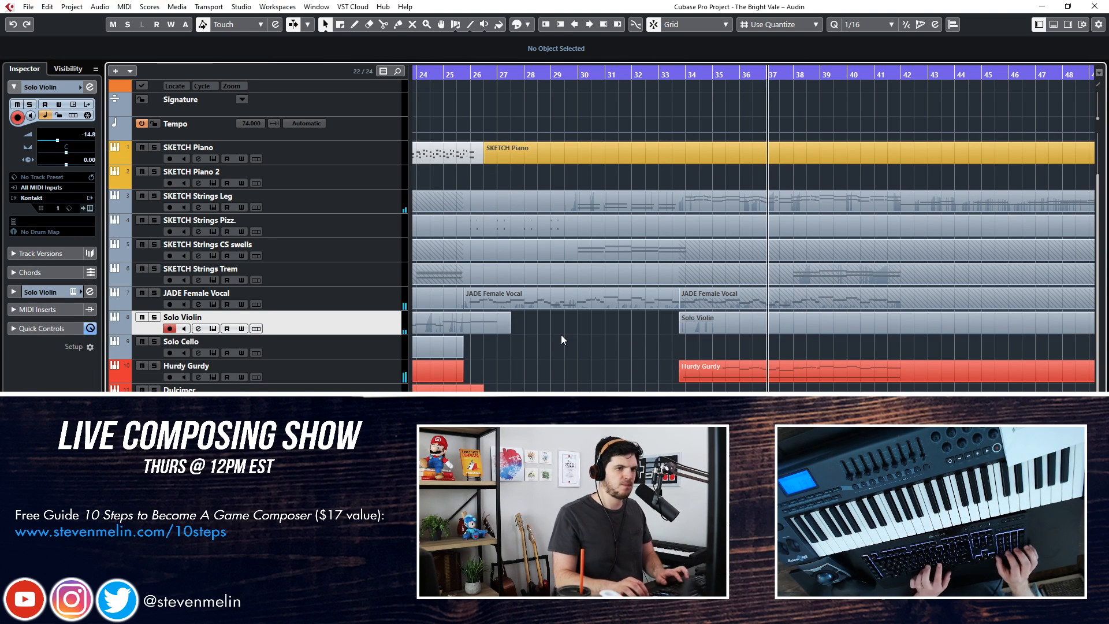
key("KP_Multiply")
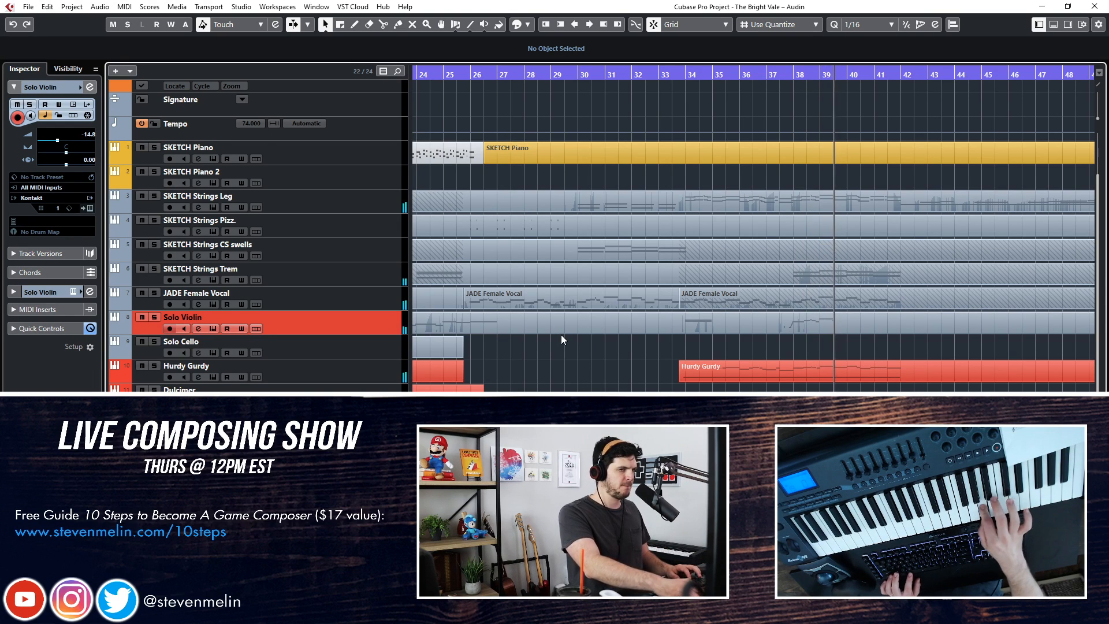
key("space")
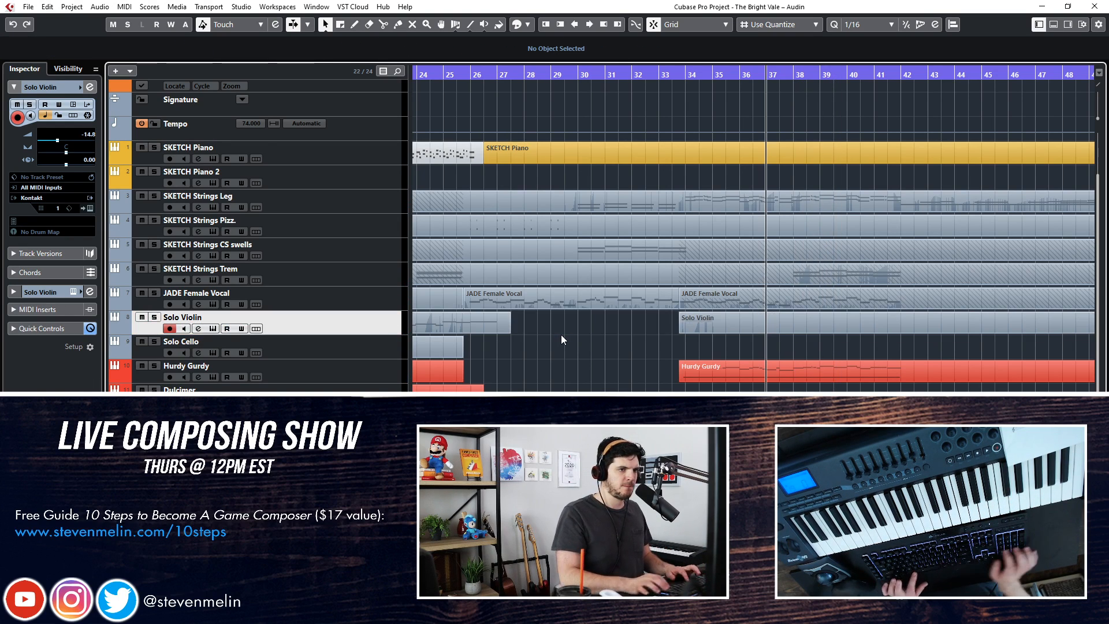
key("KP_Multiply")
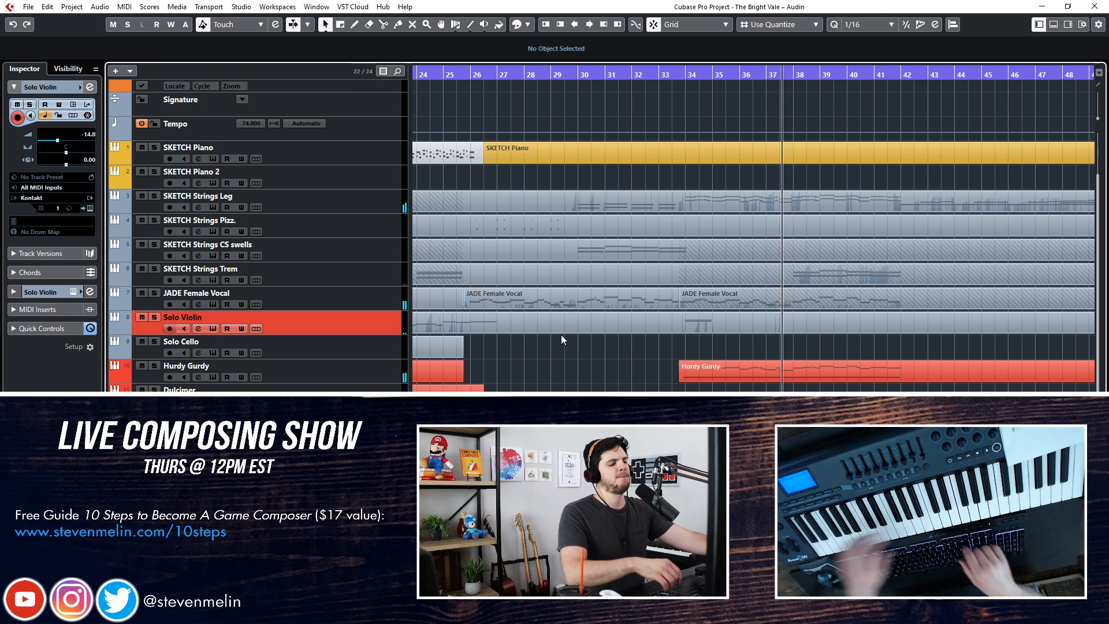
key("KP_Multiply")
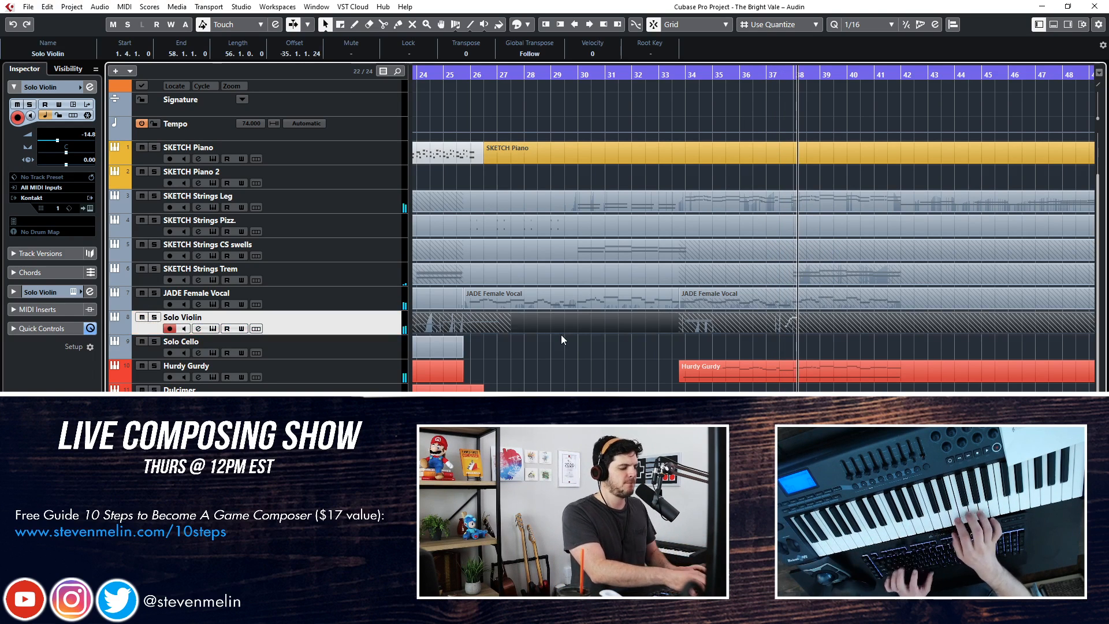
key("ctrl+z")
key("KP_0")
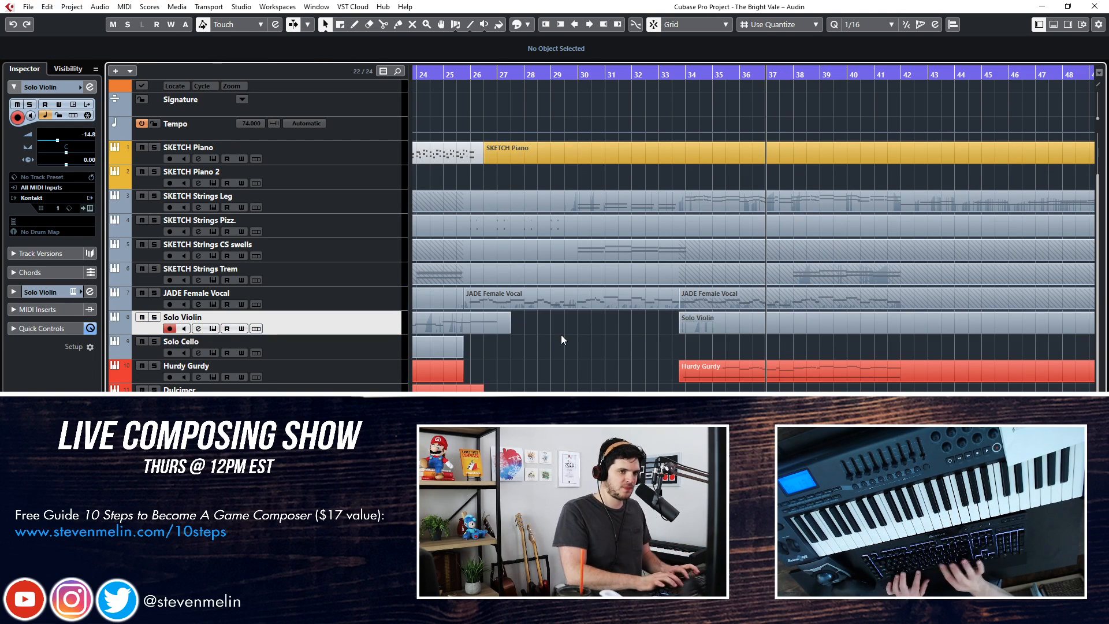
Record a Solo Violin melody from about bar 38 to bar 42
key("KP_Multiply")
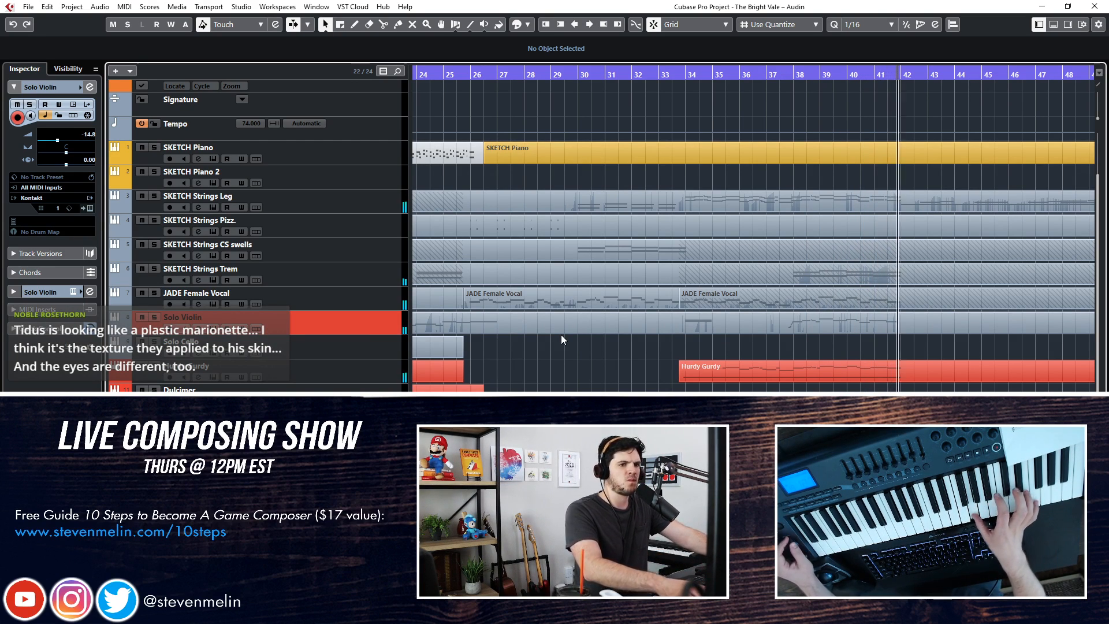
key("KP_Multiply")
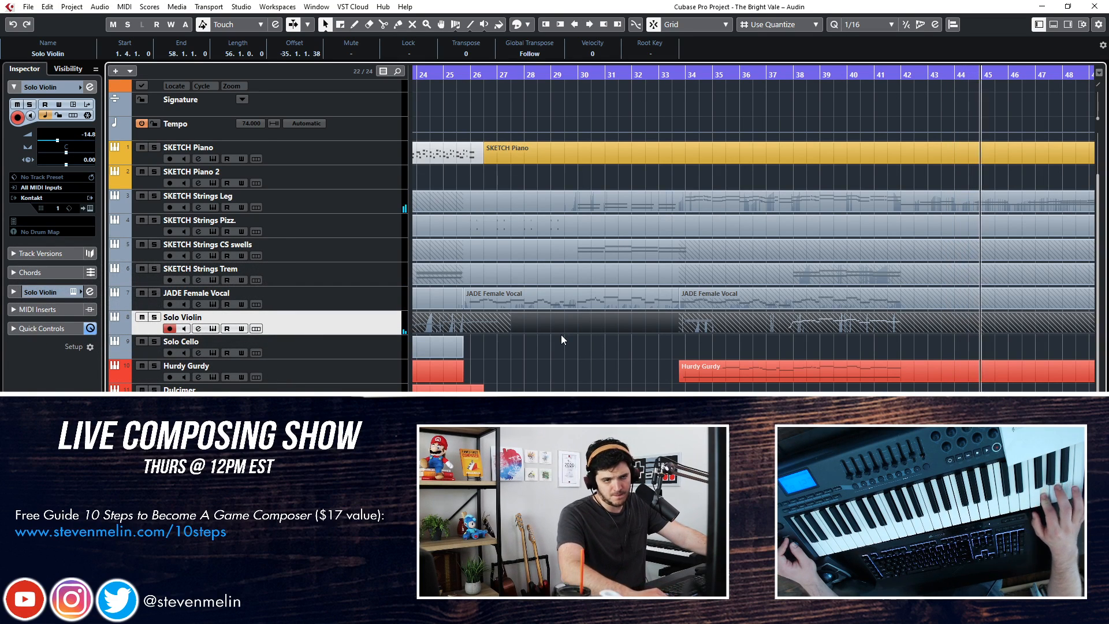
key("space")
Record a further Solo Violin melody from bar 42 to about bar 50, with the view following the playhead
key("KP_Subtract")
key("KP_Subtract")
key("KP_Subtract")
key("KP_Subtract")
key("KP_Subtract")
key("space")
key("f")
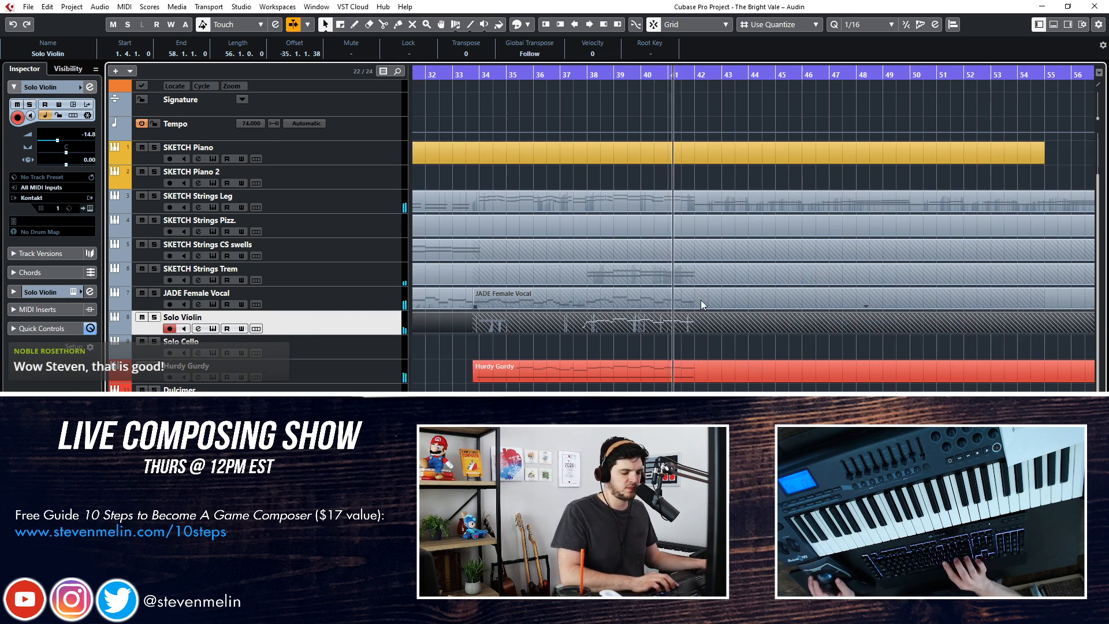
key("KP_Multiply")
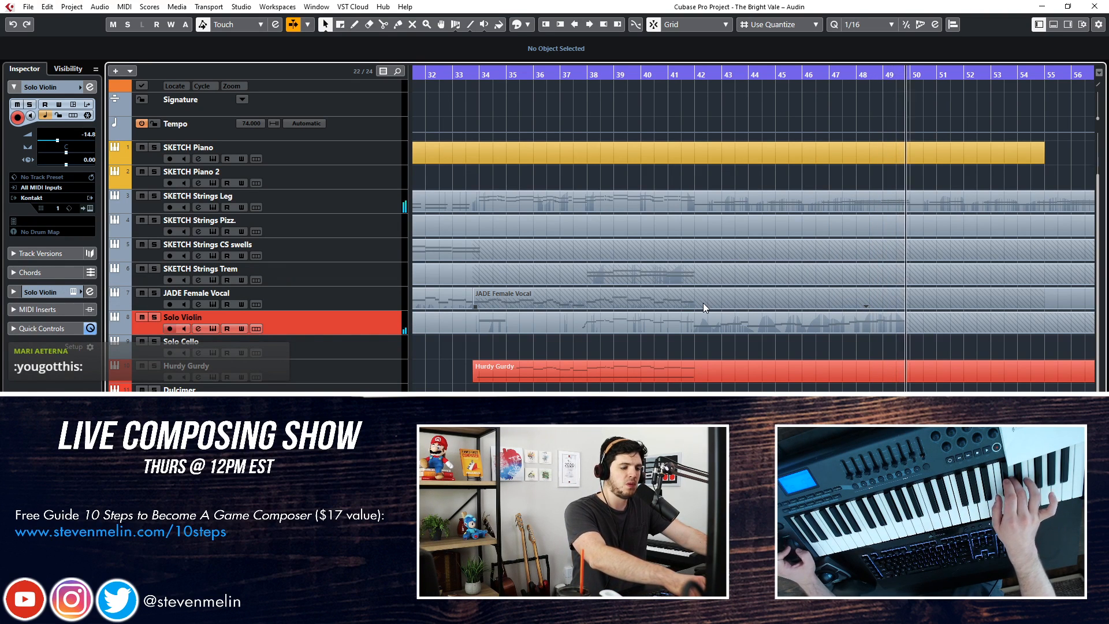
key("space")
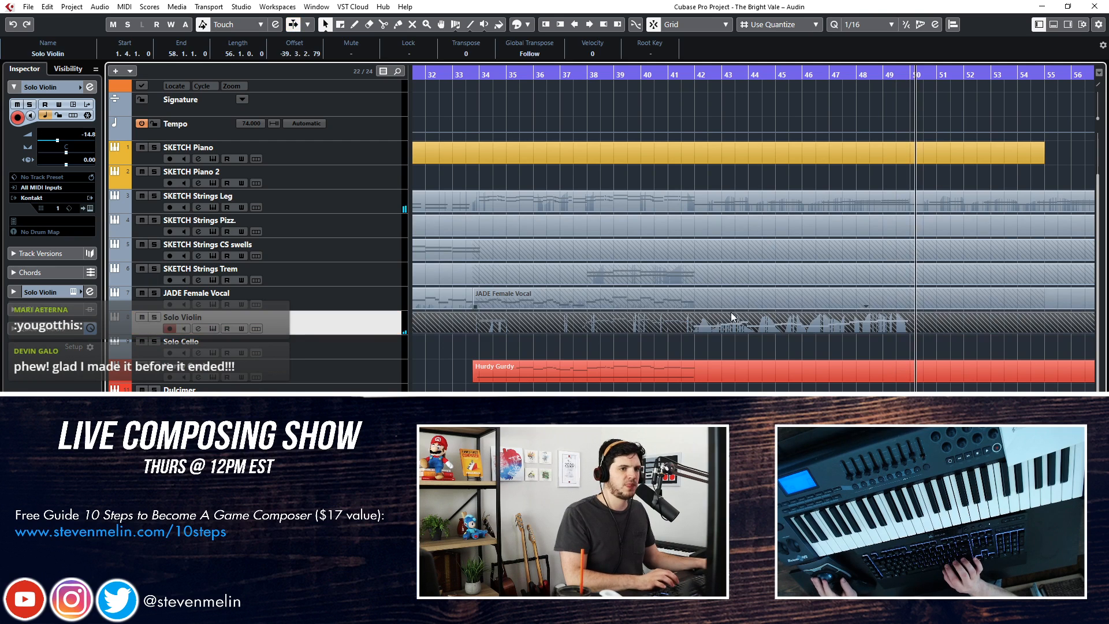
Examine the Solo Violin notes recorded from bar 42 onward in the Key Editor
double_click(663, 325)
scroll(612, 317, "left", 2)
key("ctrl+a")
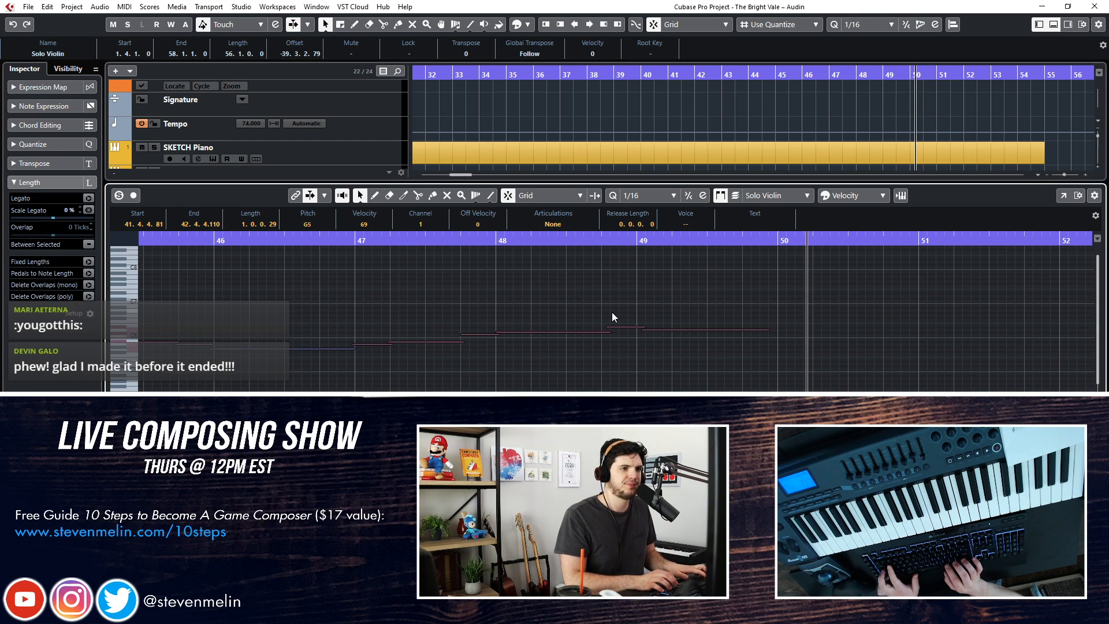
scroll(612, 313, "left", 5)
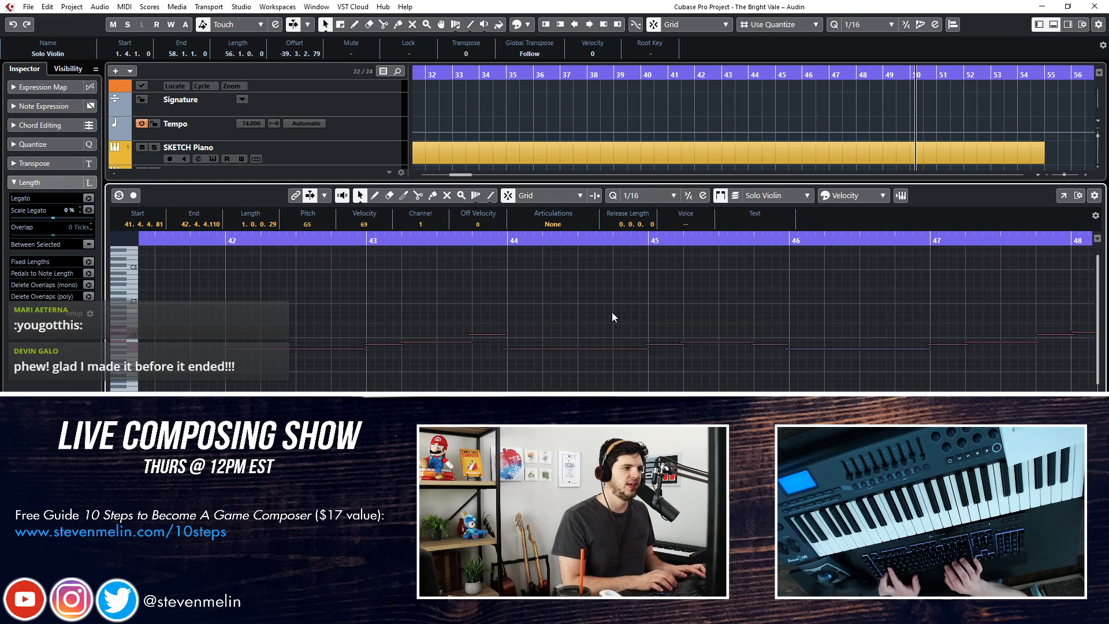
left_click(612, 312)
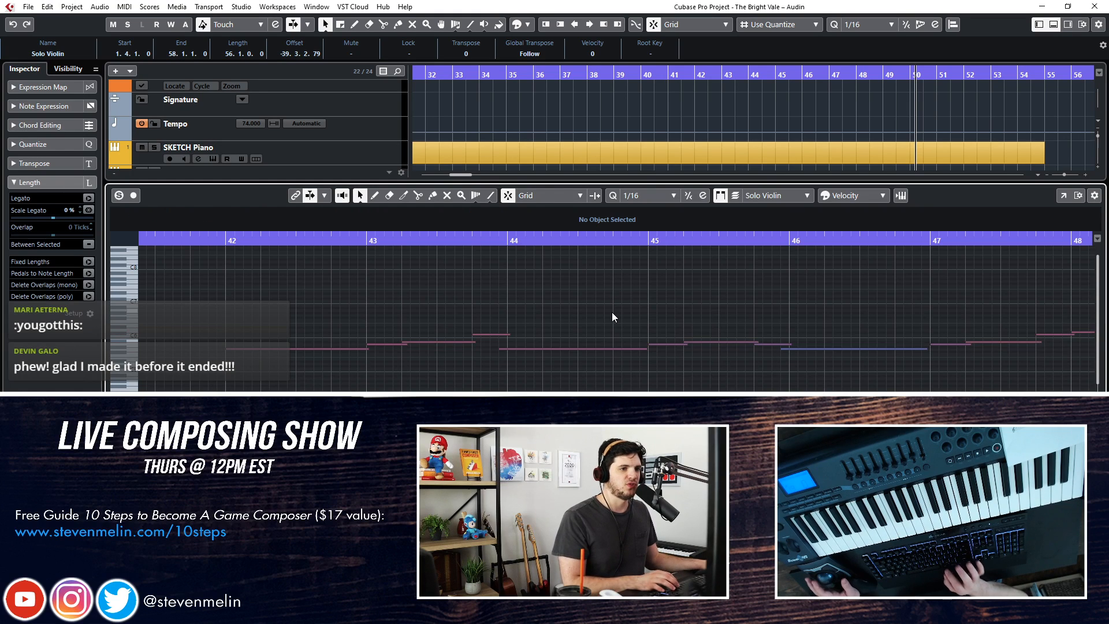
key("Return")
Glue the overlapping Solo Violin parts into a single part and return to the Object Selection tool
key("KP_Subtract")
key("KP_Subtract")
key("KP_Subtract")
key("KP_Subtract")
key("KP_Subtract")
key("KP_Subtract")
key("KP_Subtract")
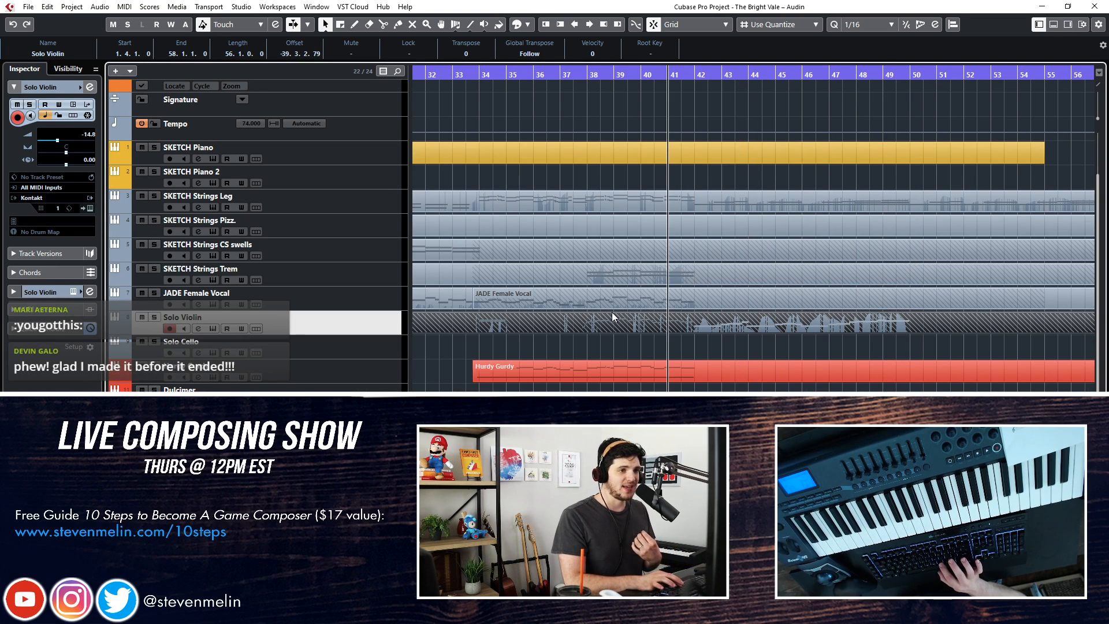
key("KP_Add")
scroll(612, 312, "up", 2)
right_click(611, 312)
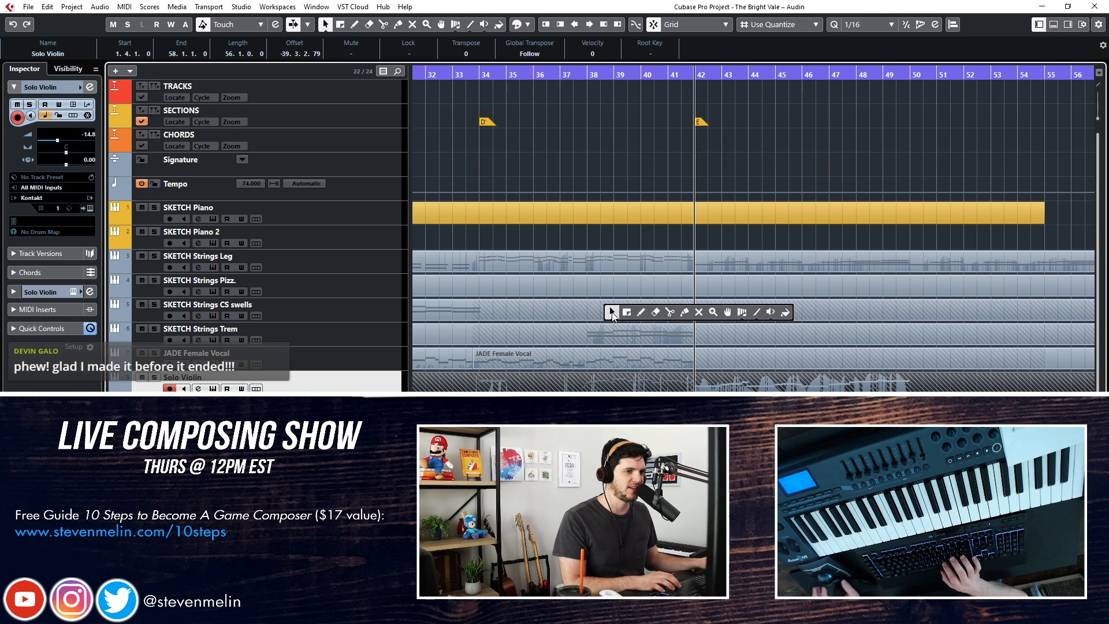
right_click(569, 379)
left_click(640, 379)
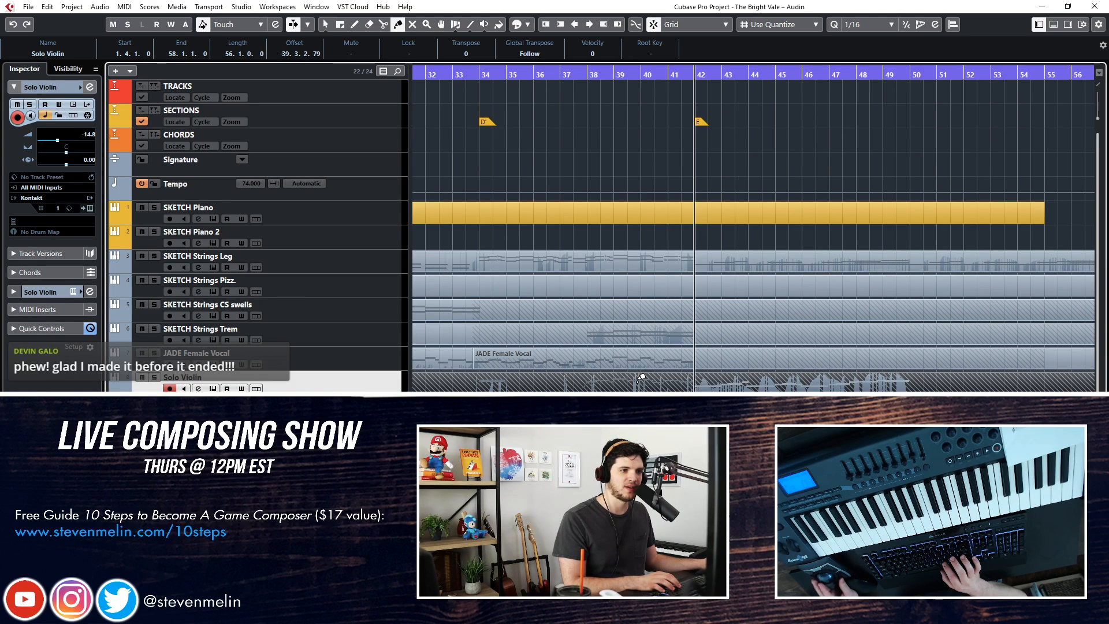
left_click(641, 380)
right_click(637, 385)
left_click(638, 386)
Play back the recorded Solo Violin melody around bar 42 and open its part in the Key Editor
key("KP_Add")
key("KP_Subtract")
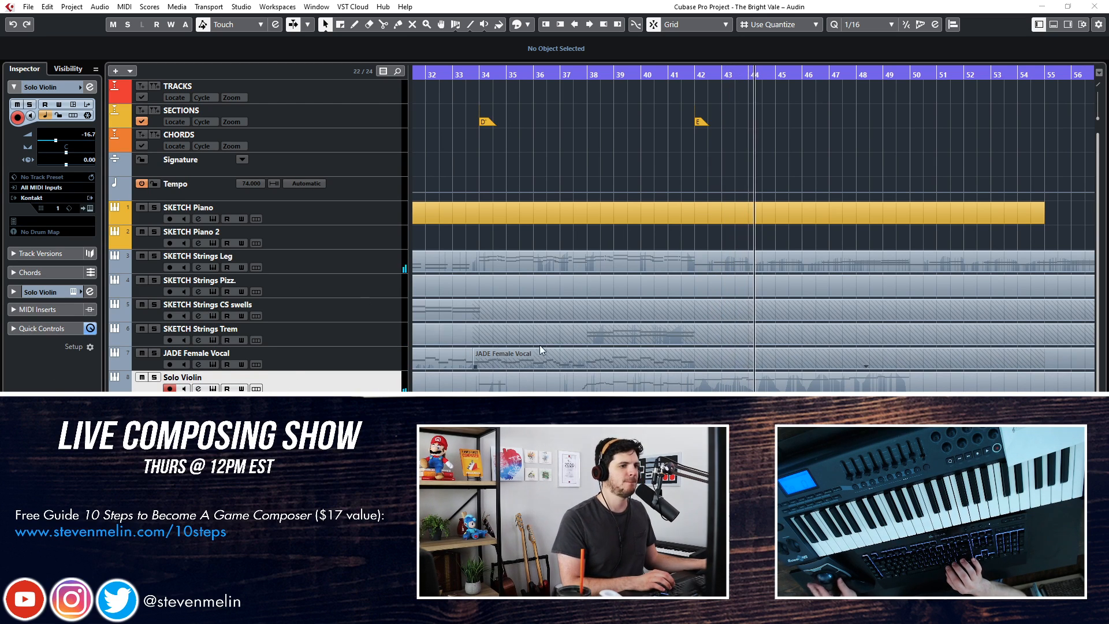
left_click(625, 374)
double_click(624, 380)
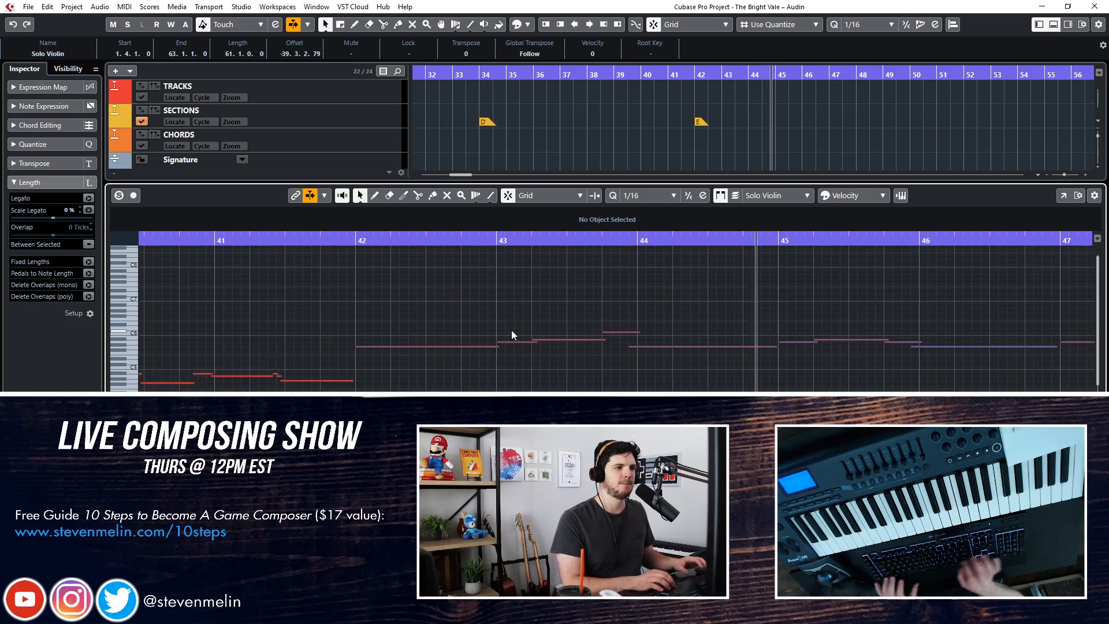
Quantize the Solo Violin G5 notes at bars 44 and 46 and the D6 note at bar 49 to the 1/16 grid
left_click(620, 347)
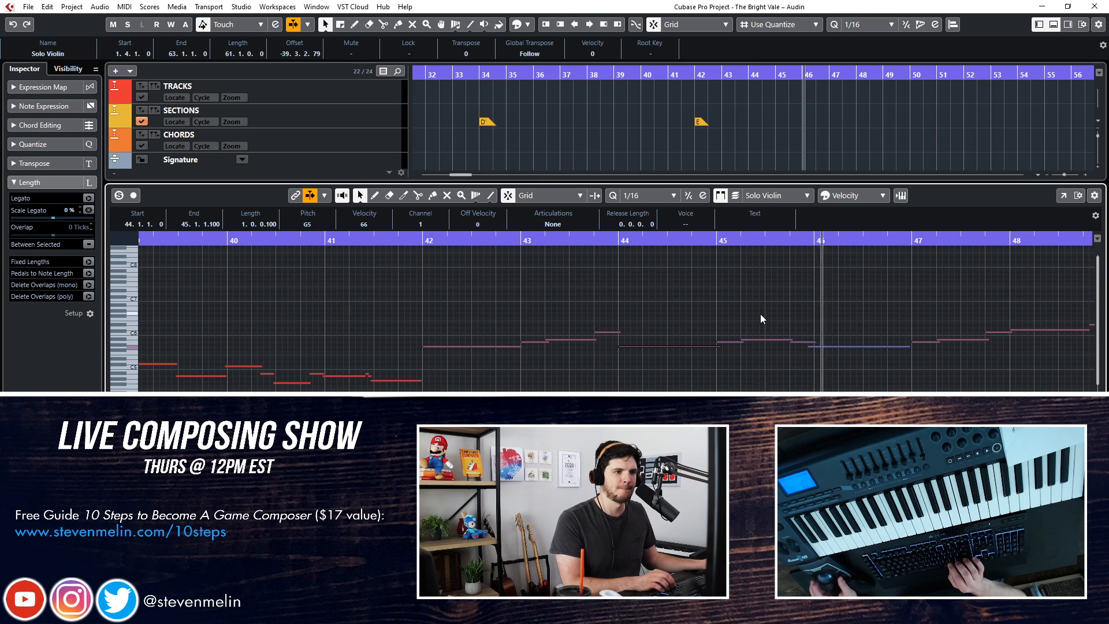
scroll(760, 315, "right", 3)
left_click(569, 348)
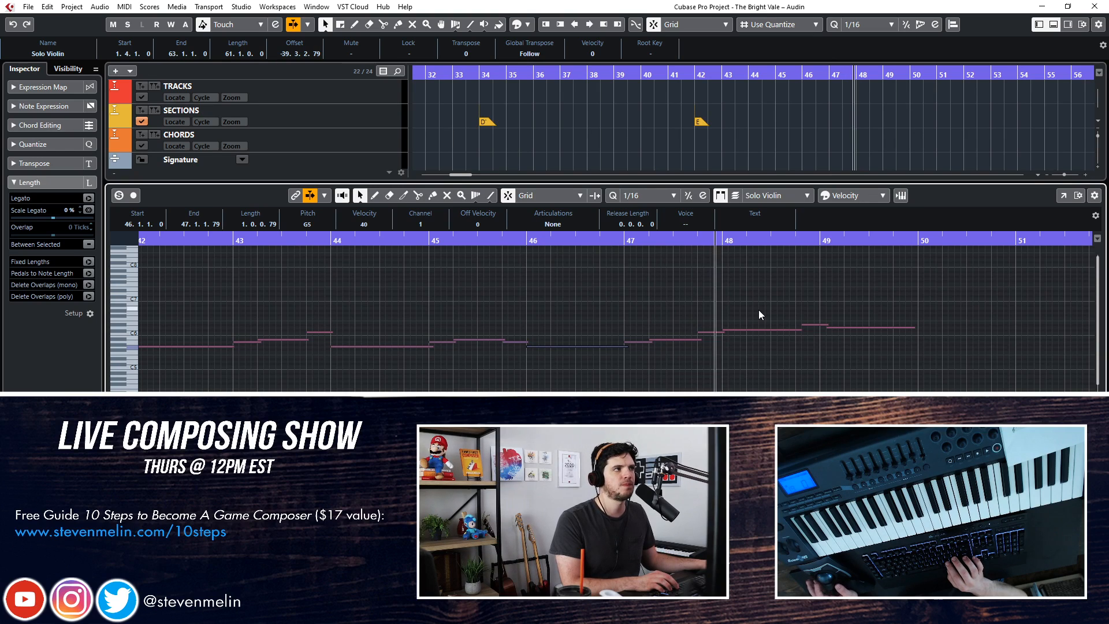
scroll(772, 315, "right", 1)
left_click_drag(757, 310, 760, 336)
key("q")
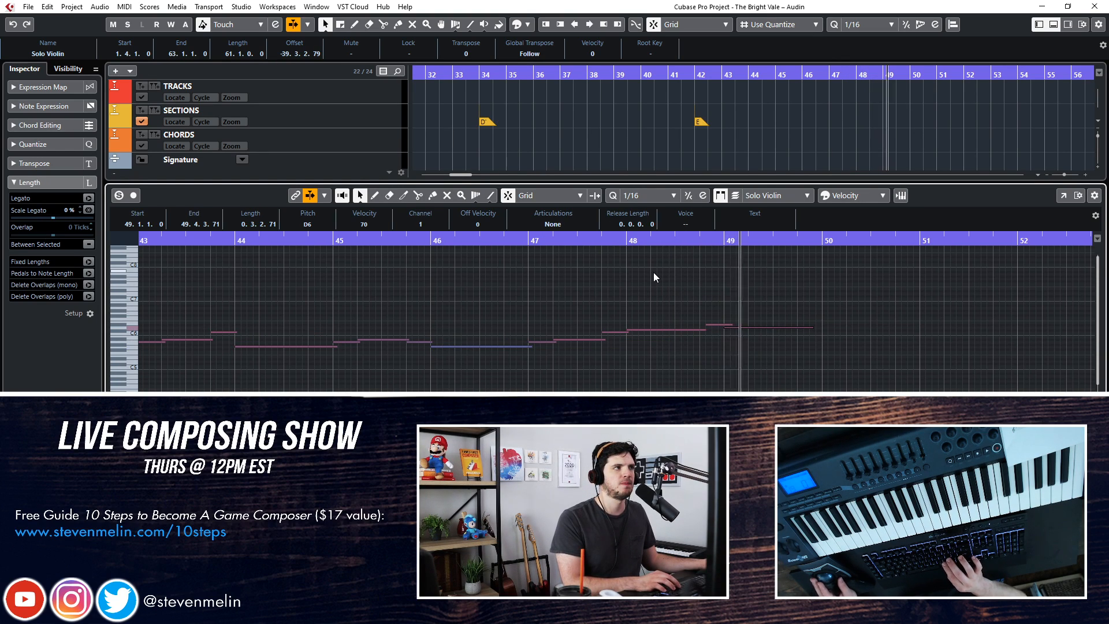
Replay the passage before bar 49 and quantize the D#6 note on beat 4 of bar 48 to the 1/16 grid
key("space")
key("KP_Subtract")
key("KP_Subtract")
key("space")
left_click_drag(709, 293, 720, 328)
key("q")
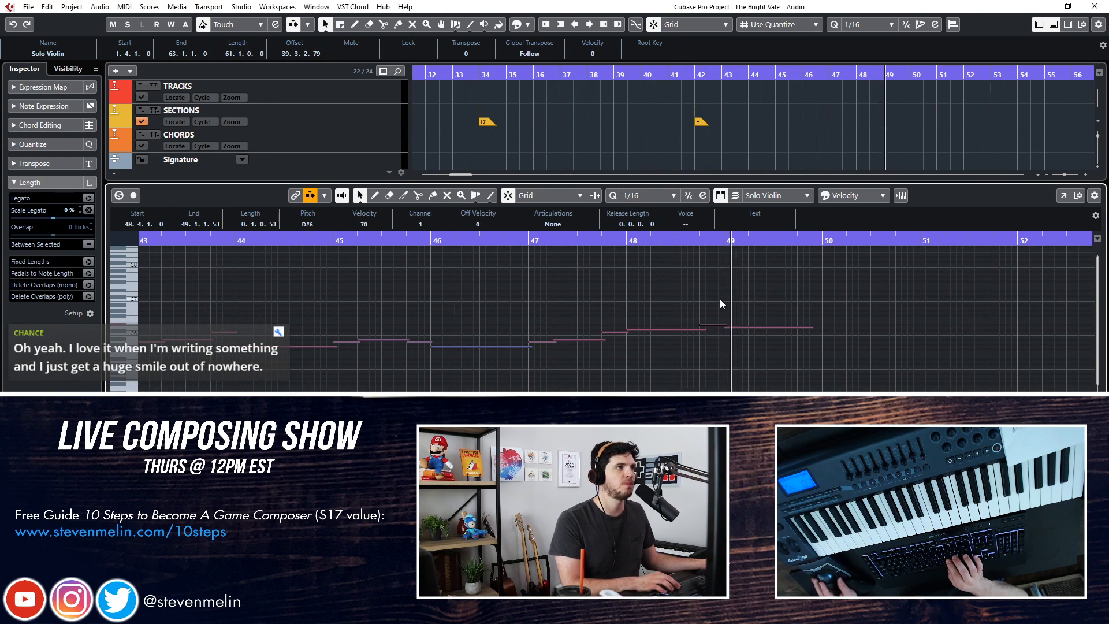
Close the Key Editor and select the Solo Cello track below Solo Violin, ready for playing
key("Return")
key("f")
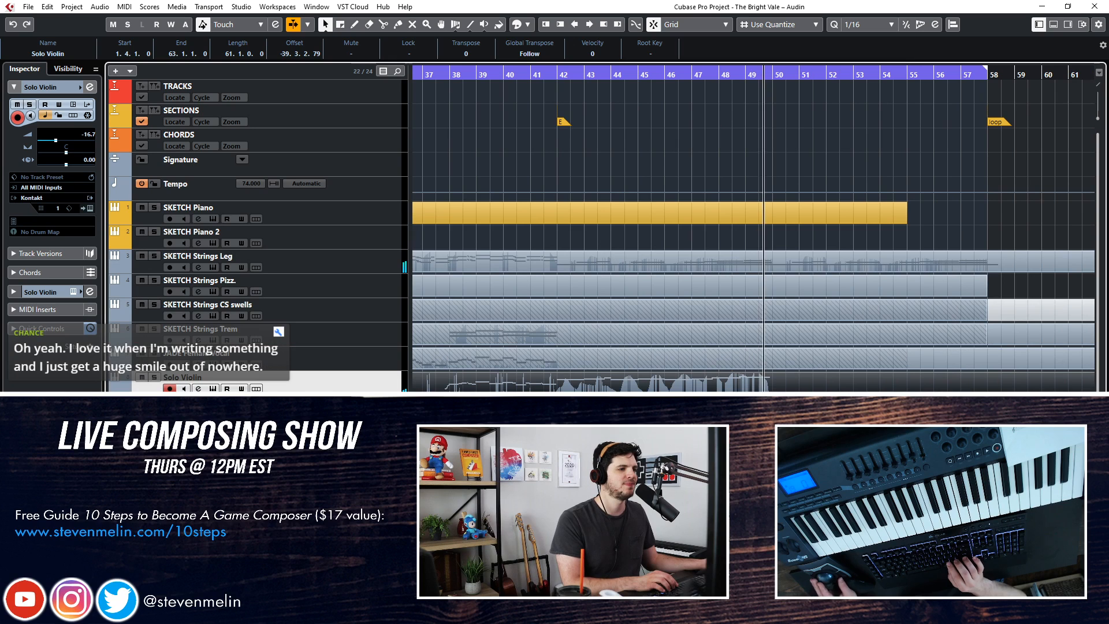
key("Down")
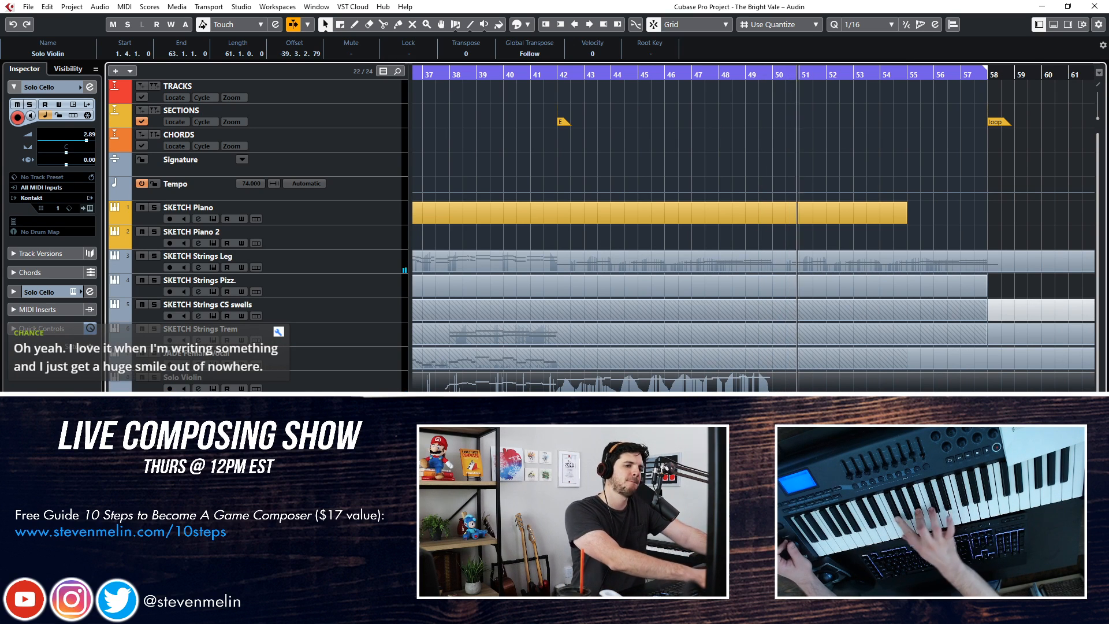
Stop playback, move the playhead back to the section marker at bar 34, and deselect the Solo Violin part
key("space")
key("KP_Subtract")
key("KP_Subtract")
key("KP_Subtract")
key("KP_Subtract")
key("KP_Subtract")
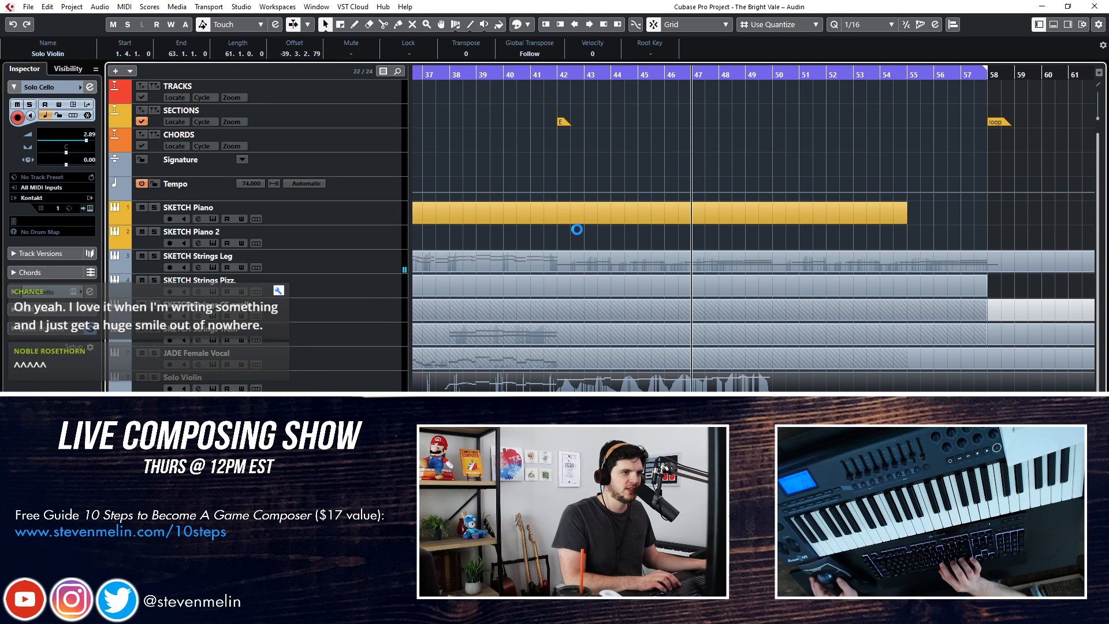
scroll(586, 230, "down", 1)
scroll(587, 230, "left", 4)
key("KP_Subtract")
key("KP_Subtract")
key("KP_Subtract")
key("KP_Subtract")
key("KP_Subtract")
key("KP_Subtract")
key("KP_Subtract")
key("KP_Subtract")
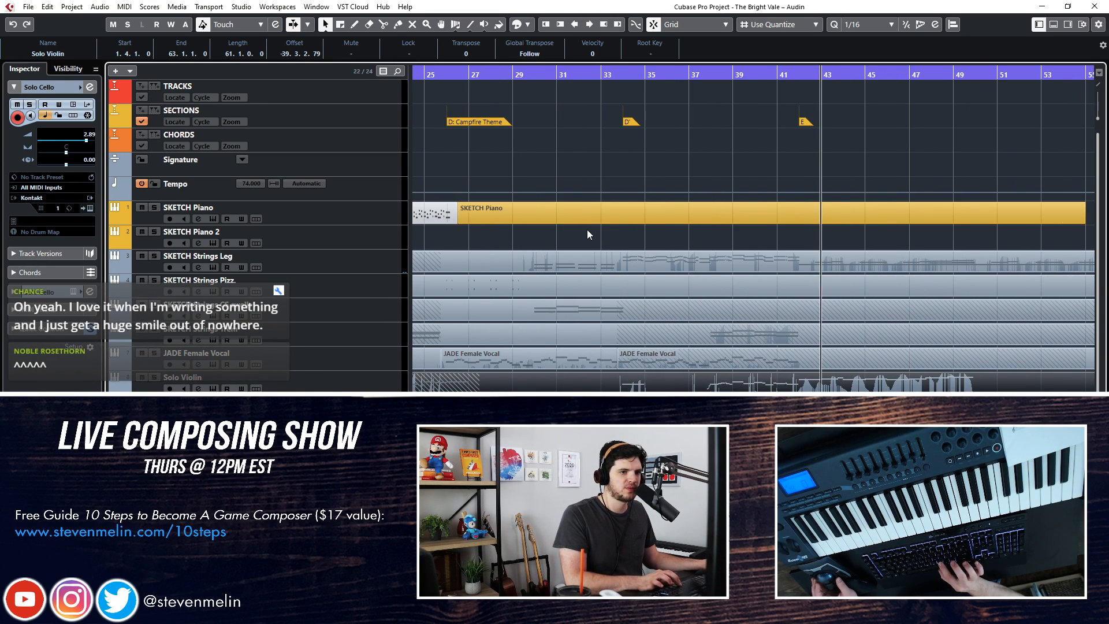
key("KP_Subtract")
key("KP_Subtract")
key("KP_Subtract")
key("KP_Subtract")
key("KP_Subtract")
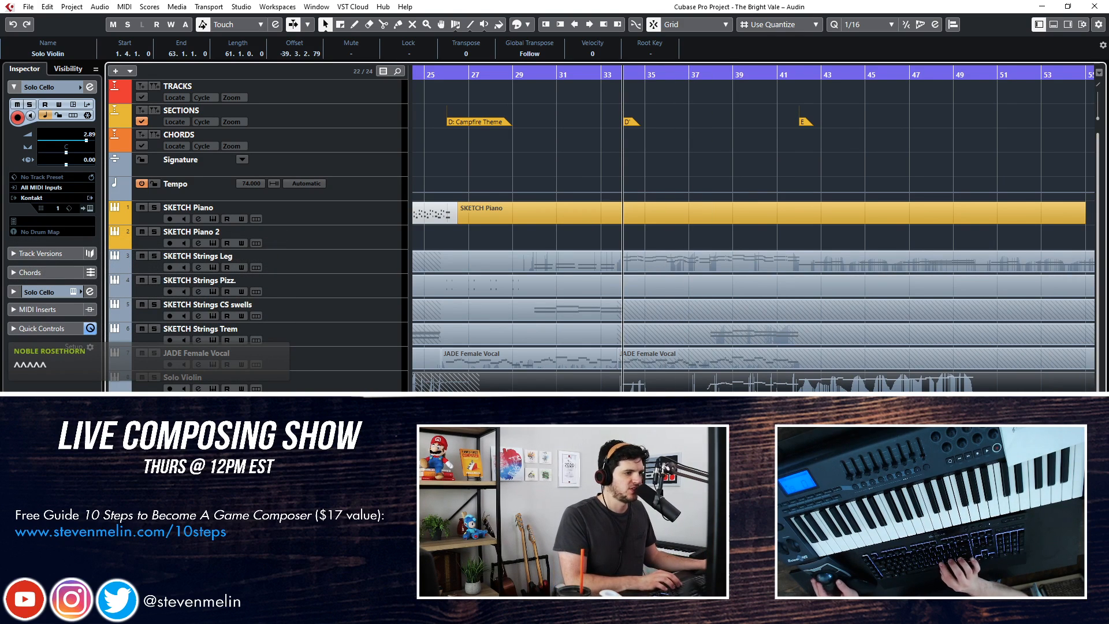
key("ctrl+shift+a")
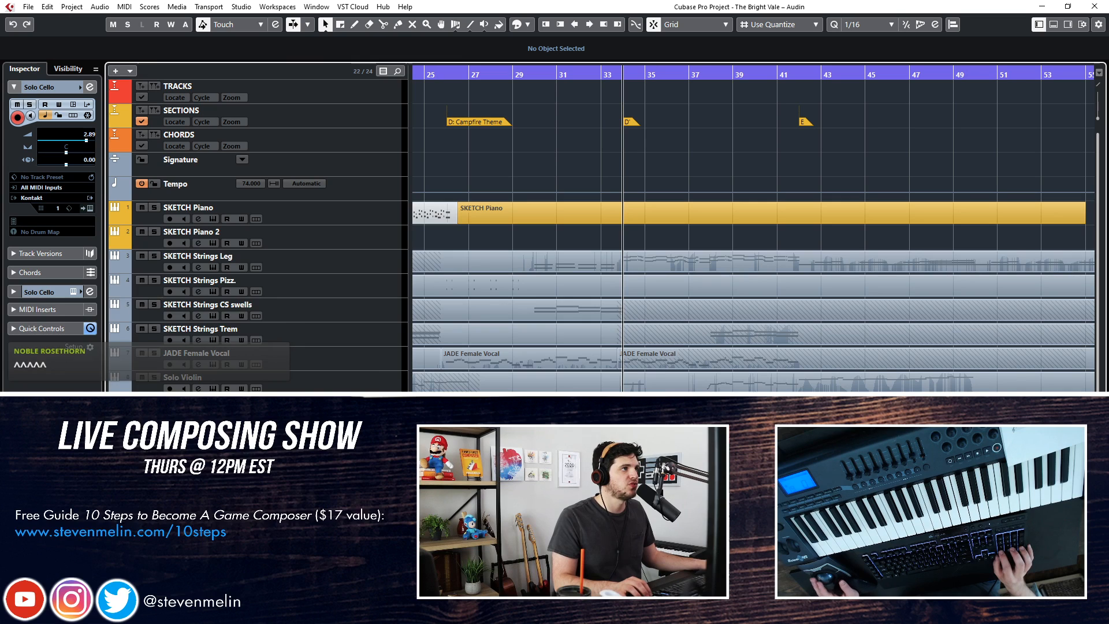